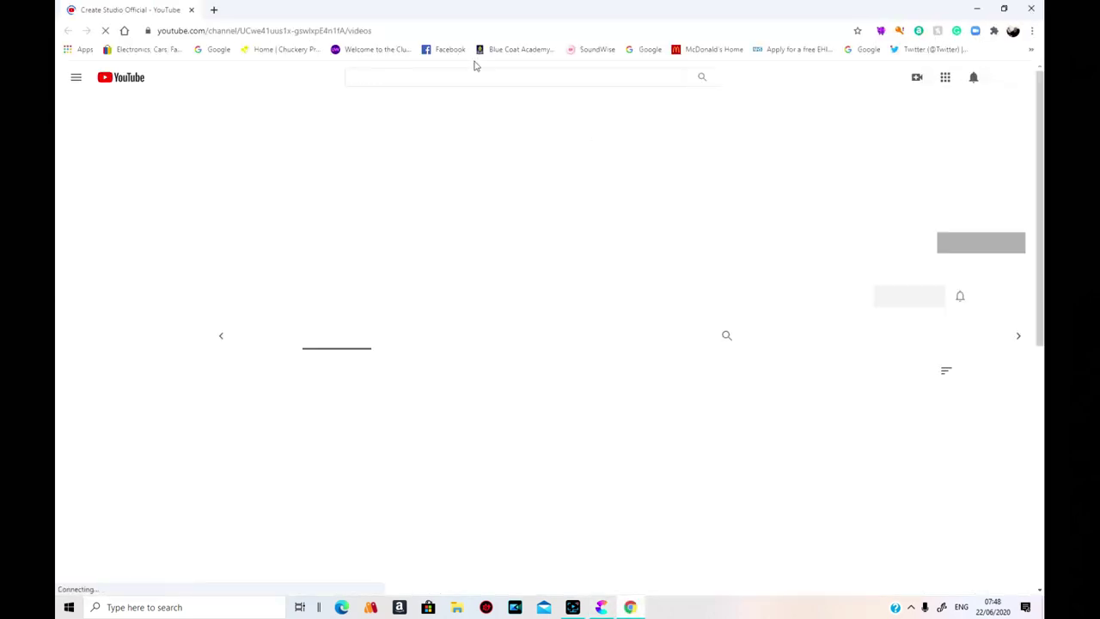
Step: Browse the uploaded videos on the Create Studio Official YouTube channel and close the page
scroll(505, 364, down, 2)
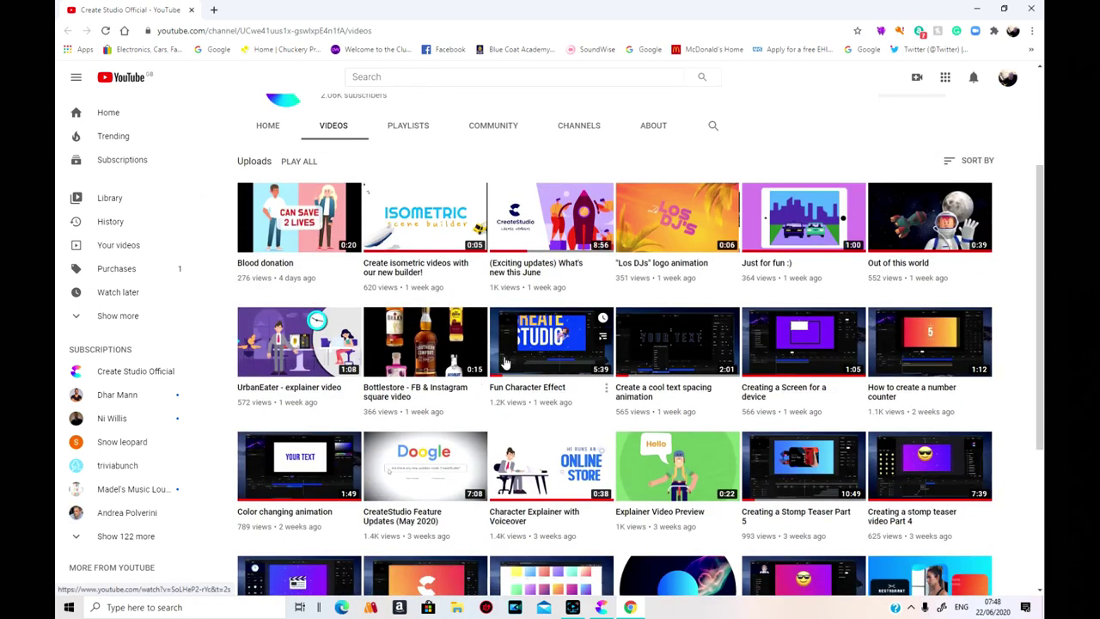
scroll(505, 363, down, 4)
scroll(310, 142, up, 4)
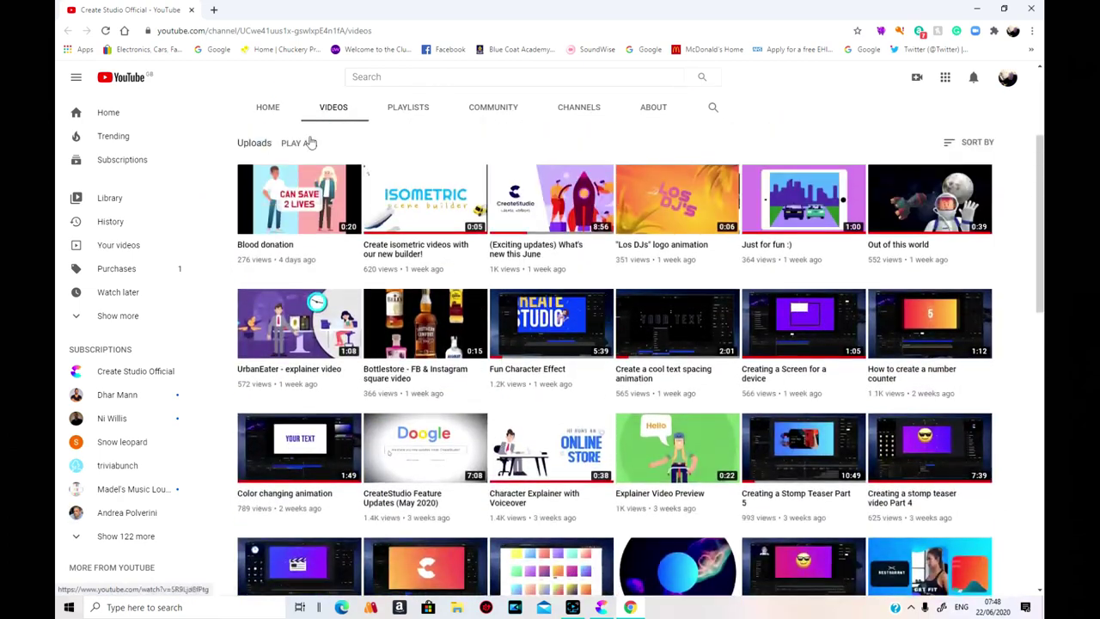
click(192, 11)
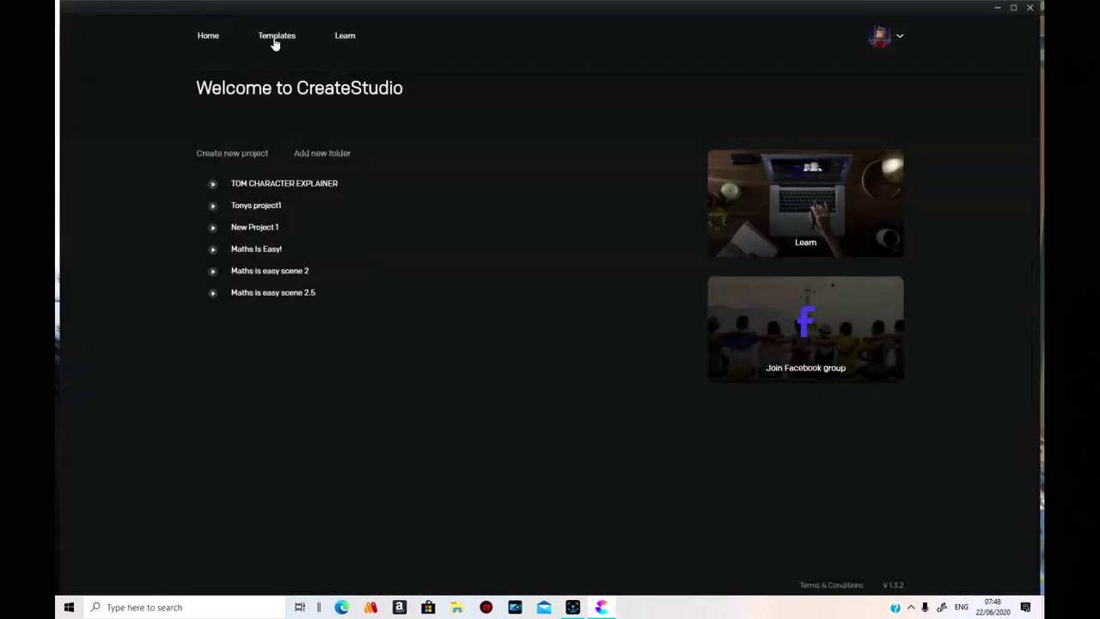
Step: Open the template library in CreateStudio and look through the Character Explainers templates
click(276, 38)
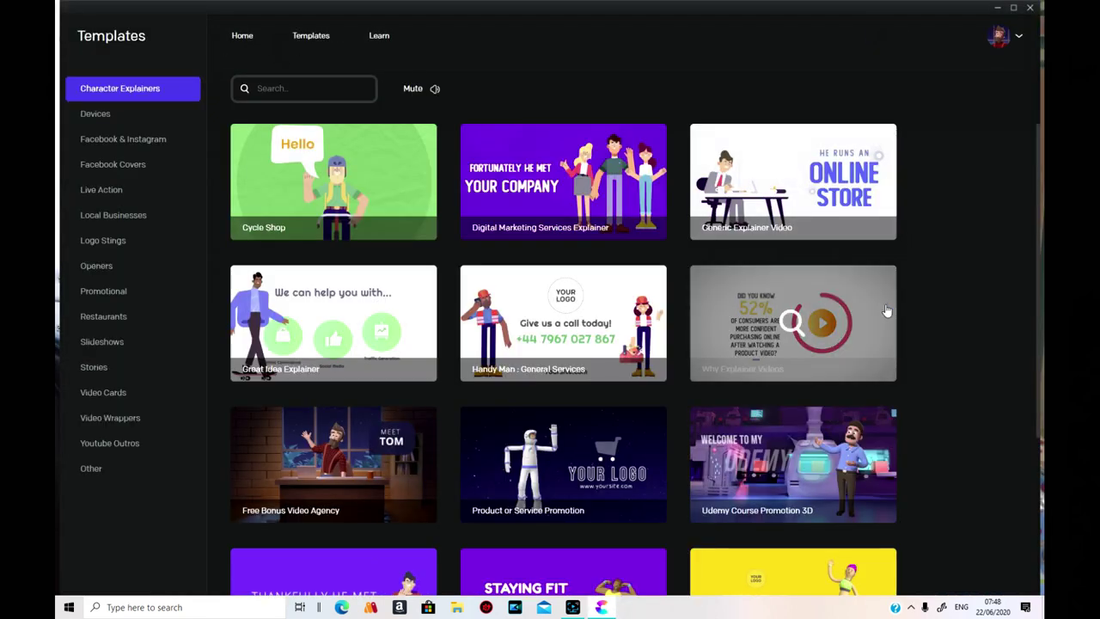
scroll(945, 361, down, 3)
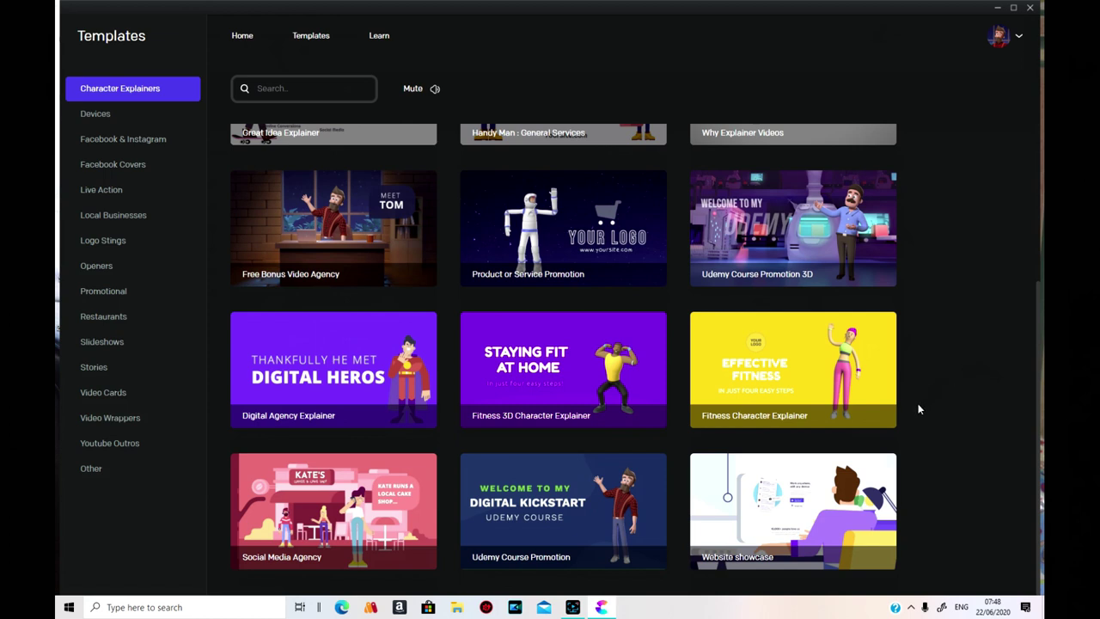
scroll(914, 411, up, 2)
scroll(910, 410, down, 2)
scroll(910, 413, up, 3)
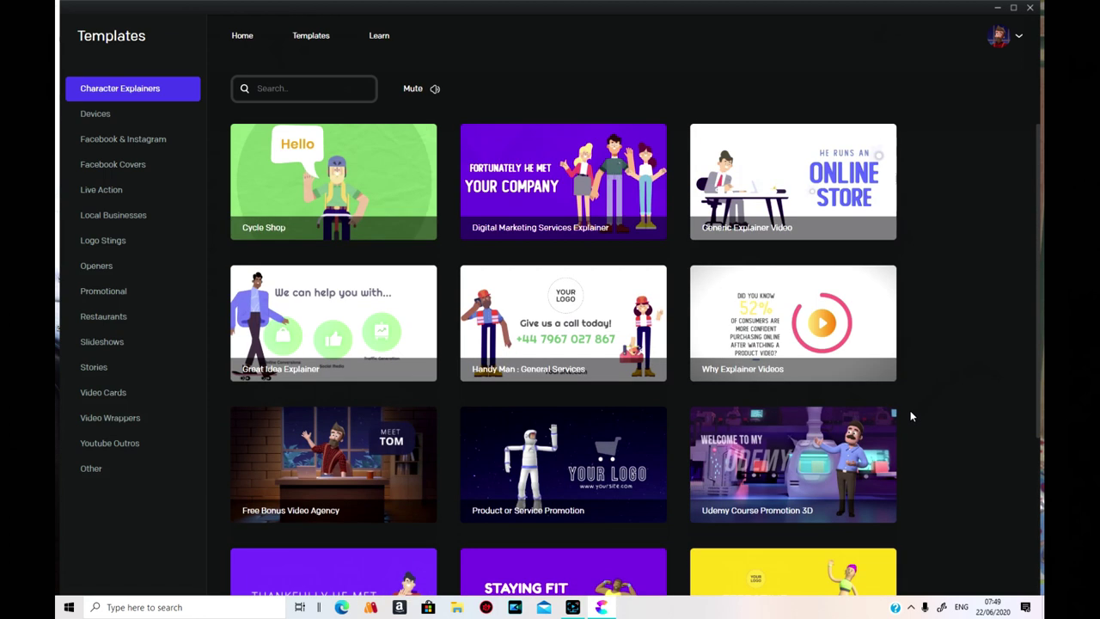
Step: Look through the Devices templates and the full list of Facebook & Instagram templates
click(115, 121)
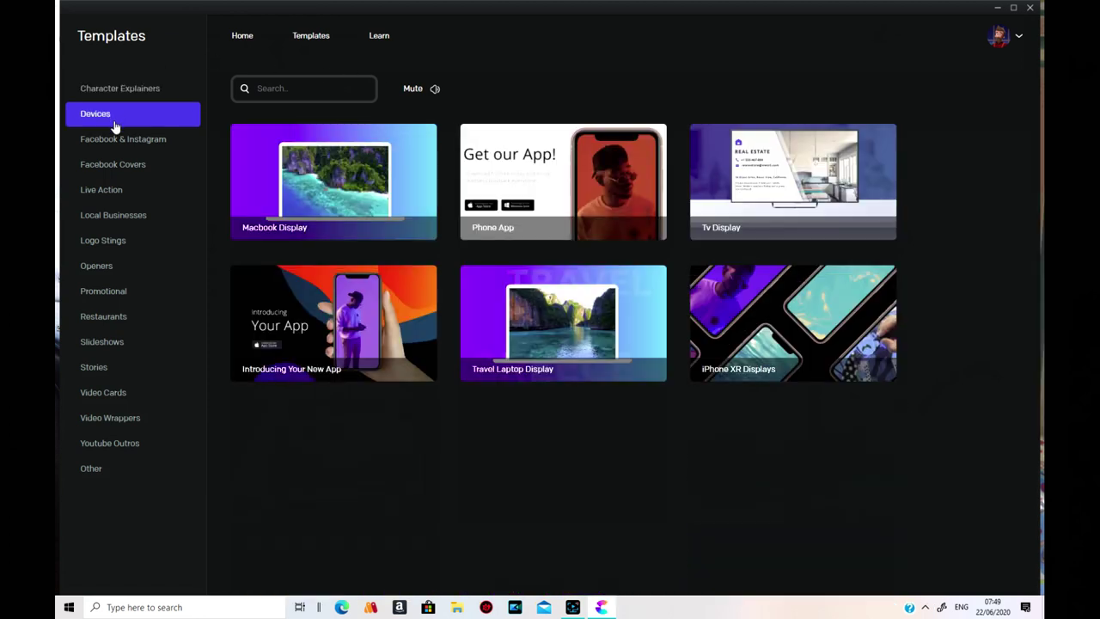
click(124, 146)
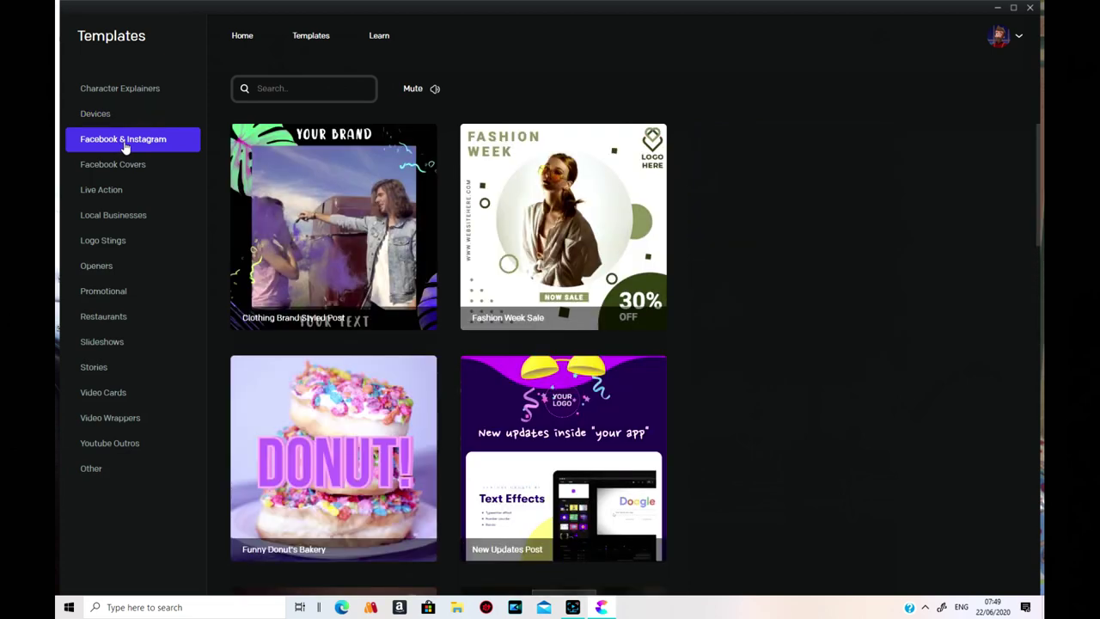
scroll(680, 350, down, 10)
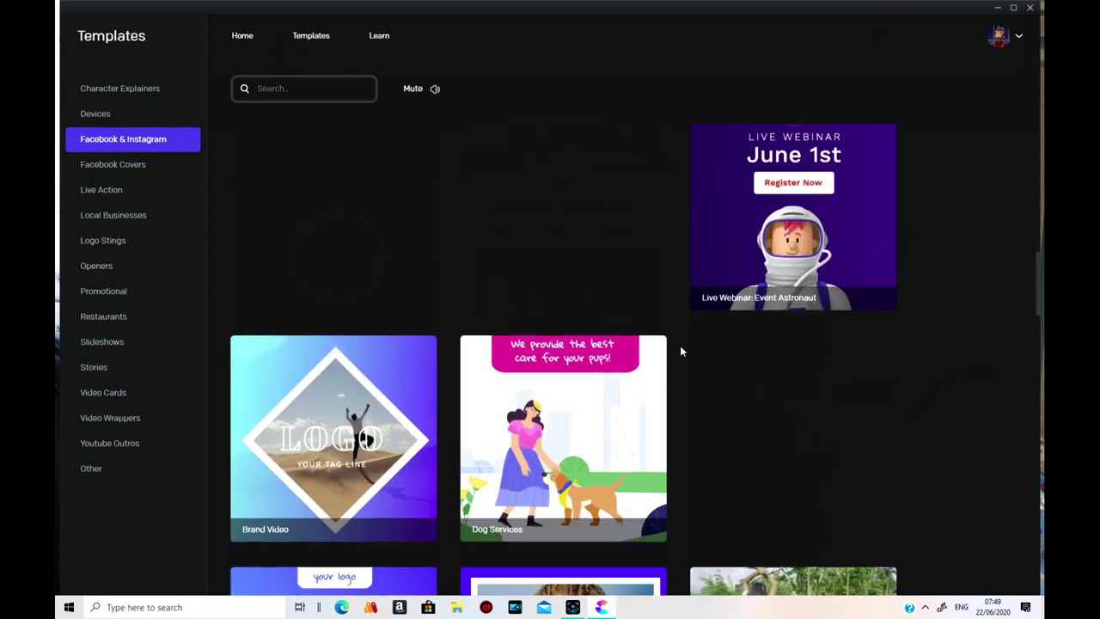
scroll(681, 351, down, 20)
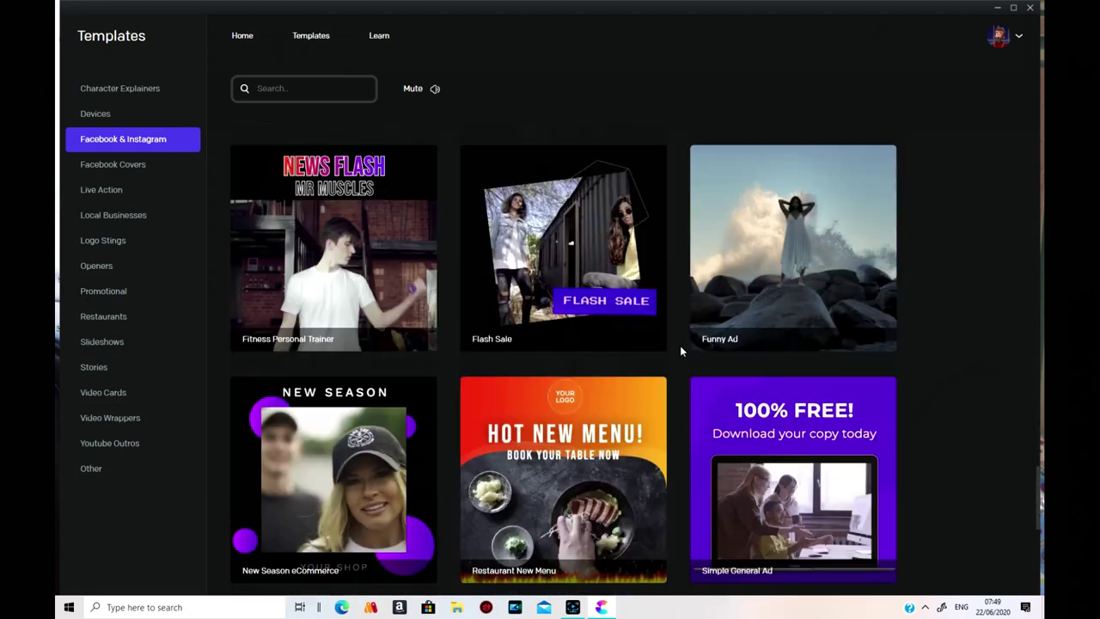
scroll(680, 345, down, 5)
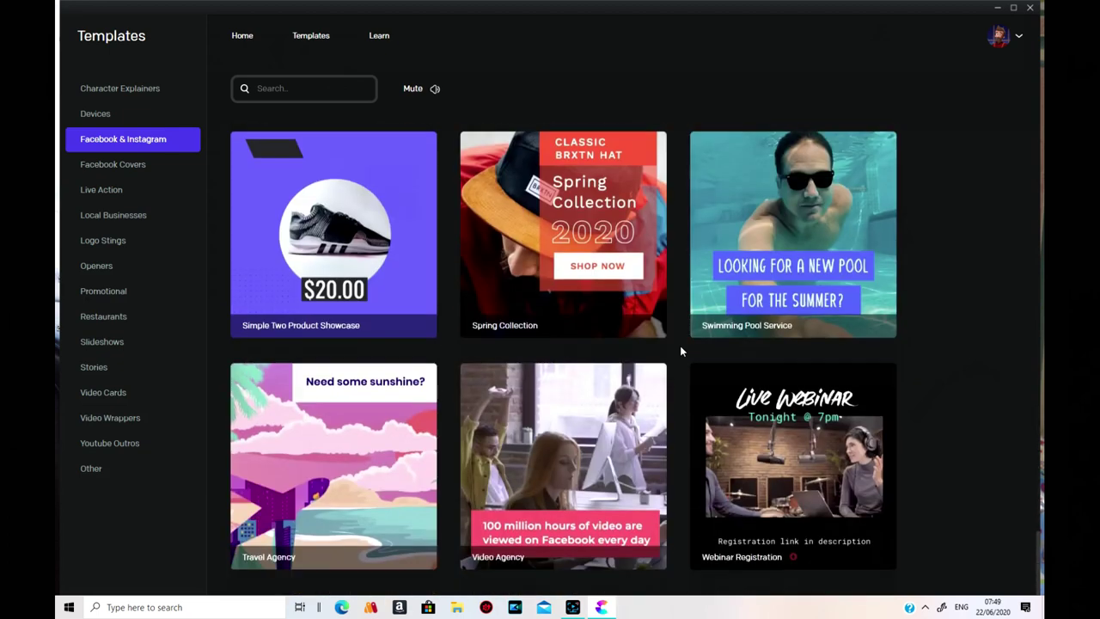
Step: Look through the Facebook Covers, Live Action, Local Businesses and Logo Stings template categories
click(158, 177)
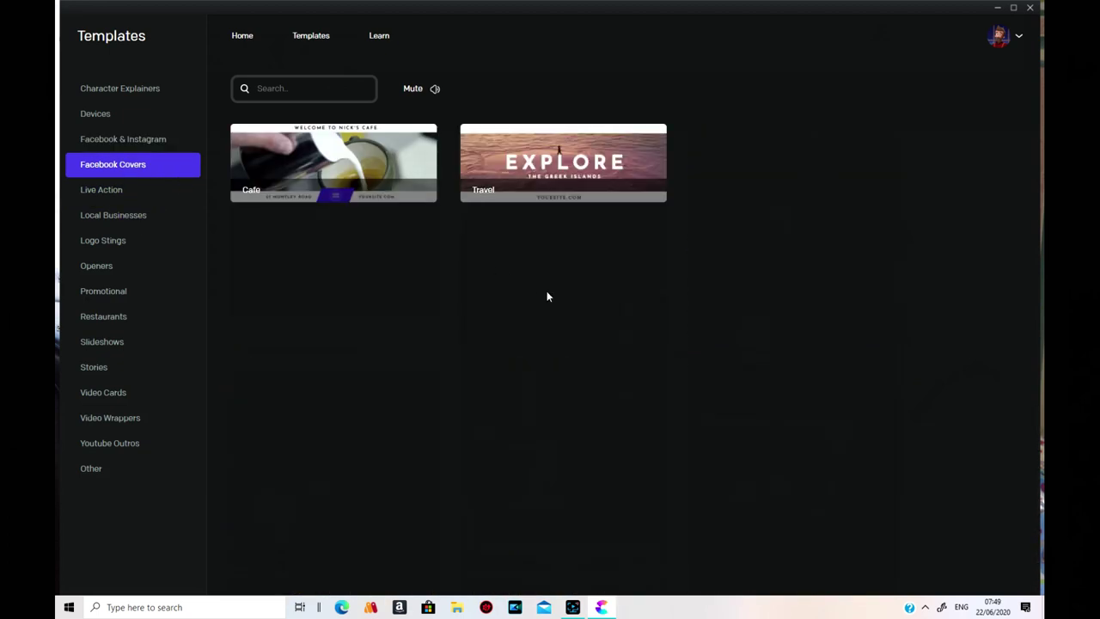
click(89, 194)
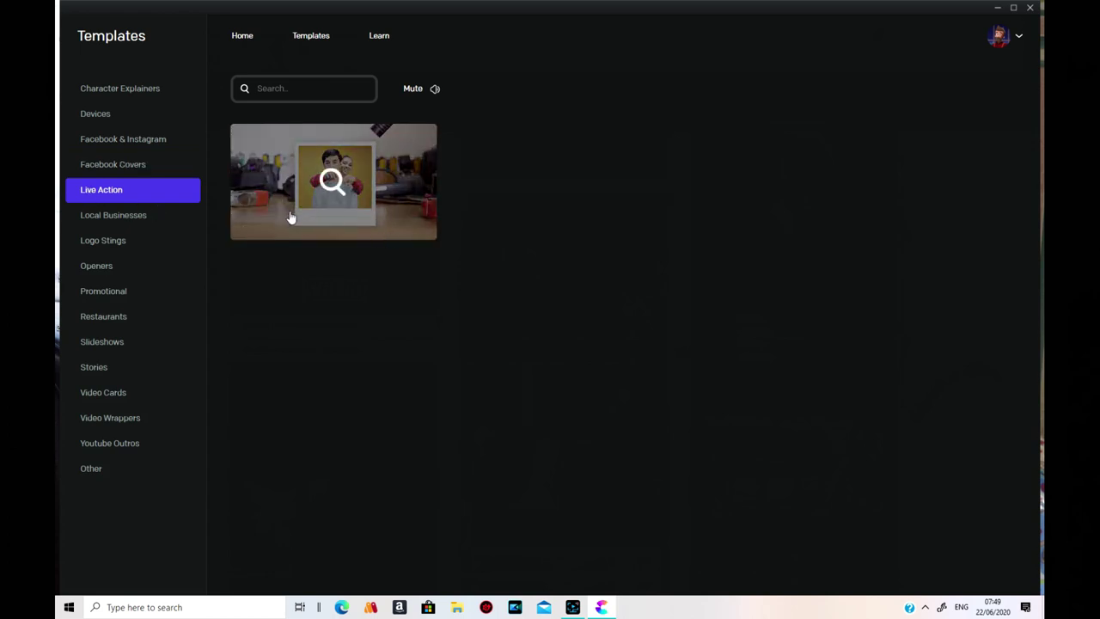
click(138, 222)
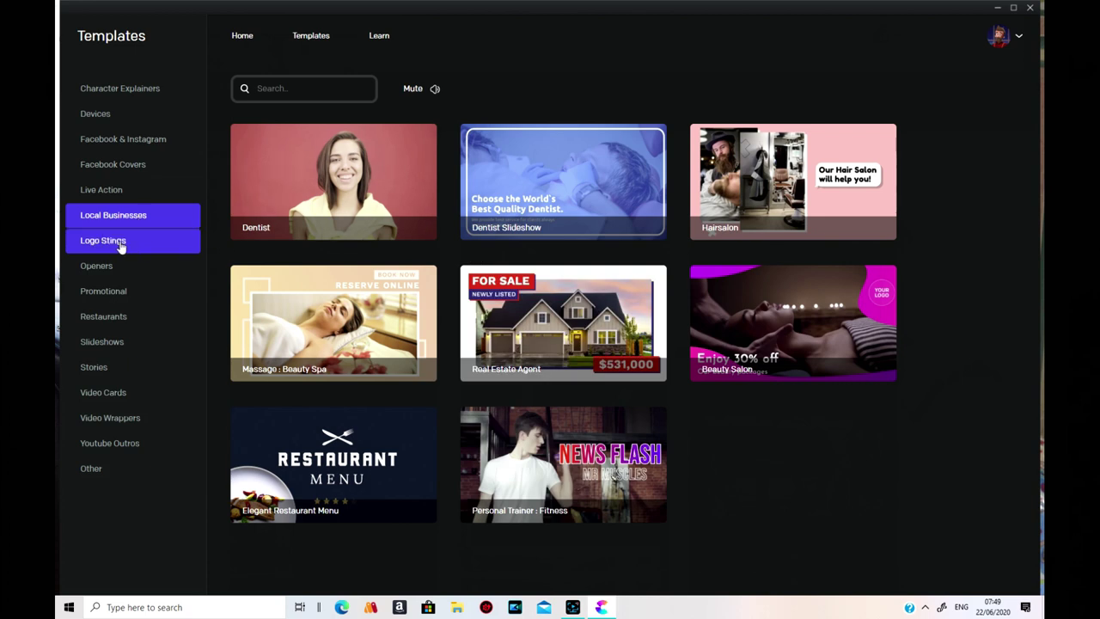
click(121, 243)
scroll(553, 323, down, 2)
scroll(552, 324, down, 4)
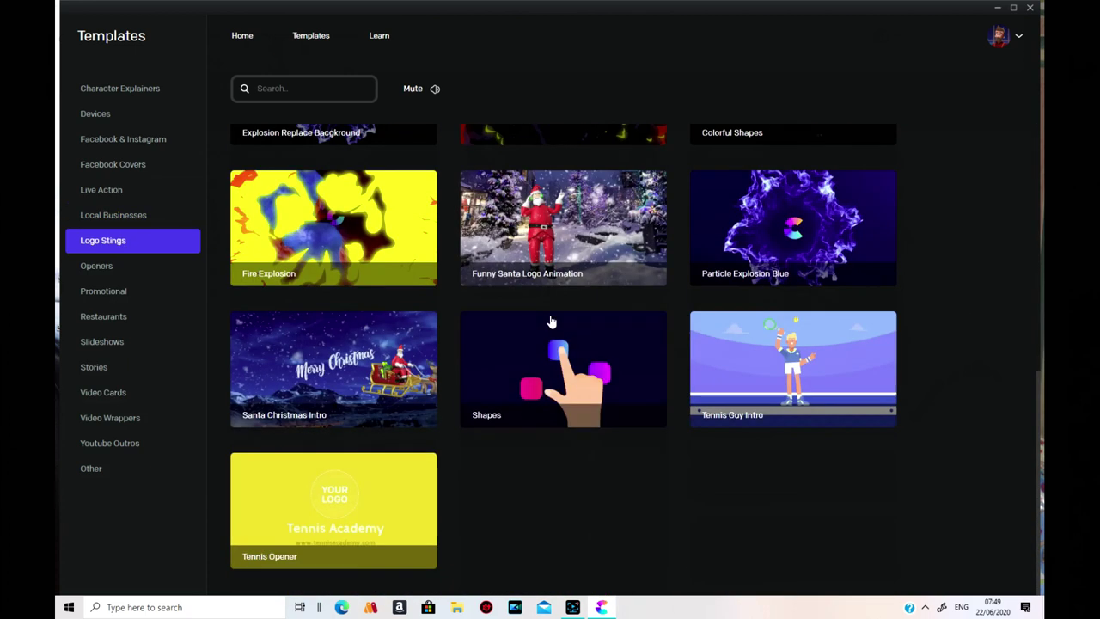
Step: Look through the Openers and Promotional template categories
click(175, 278)
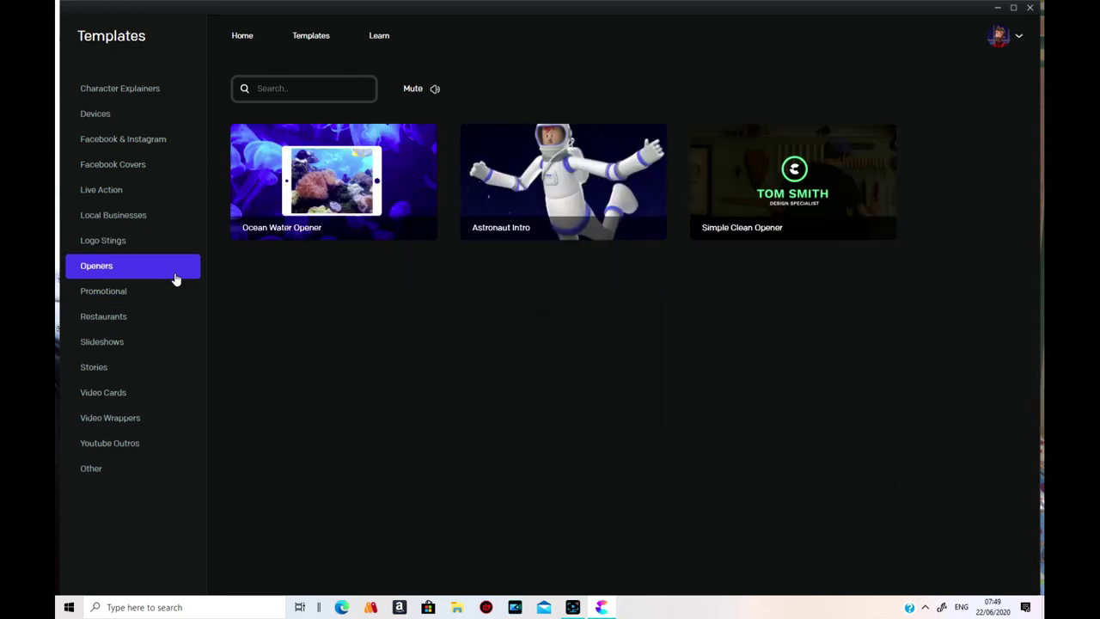
click(112, 293)
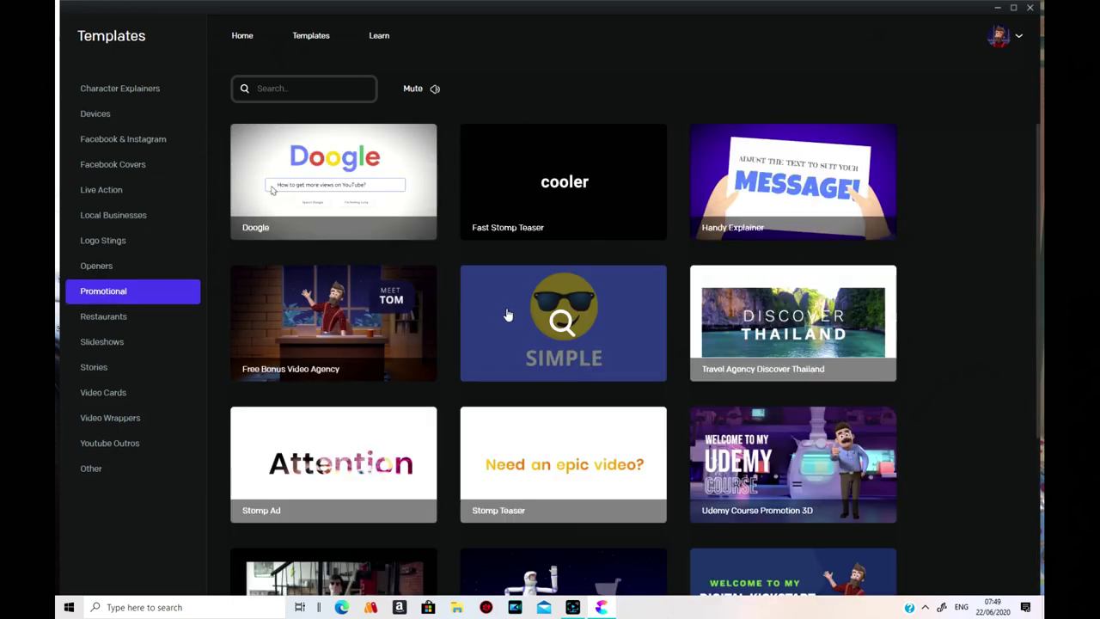
scroll(516, 327, down, 2)
scroll(558, 343, up, 1)
Step: Look through the Restaurants, Slideshows and Stories template categories
click(130, 317)
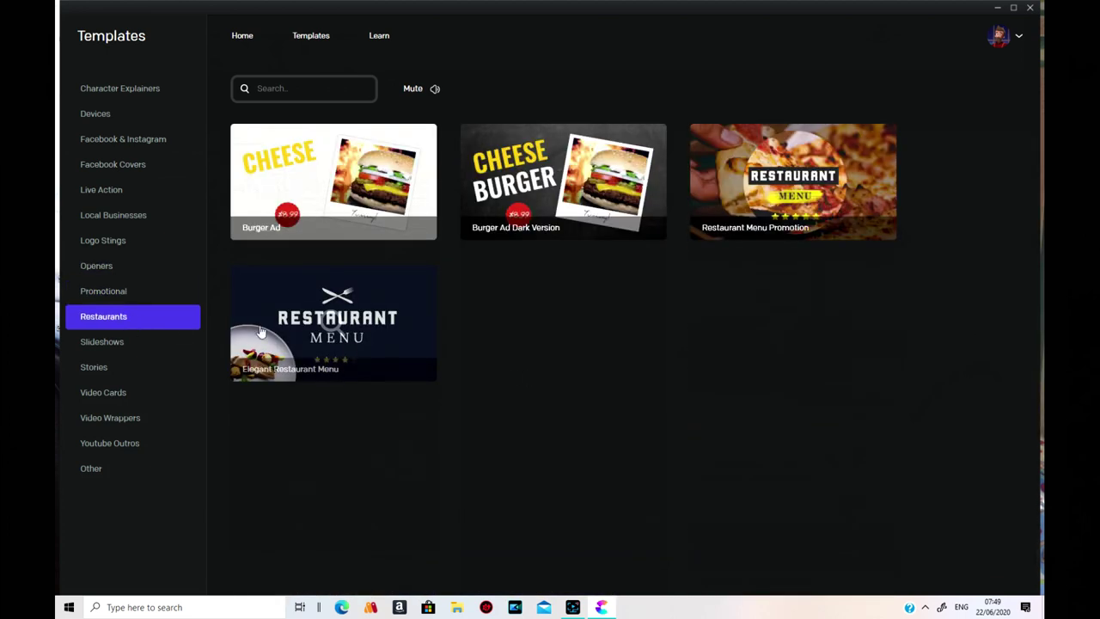
click(140, 348)
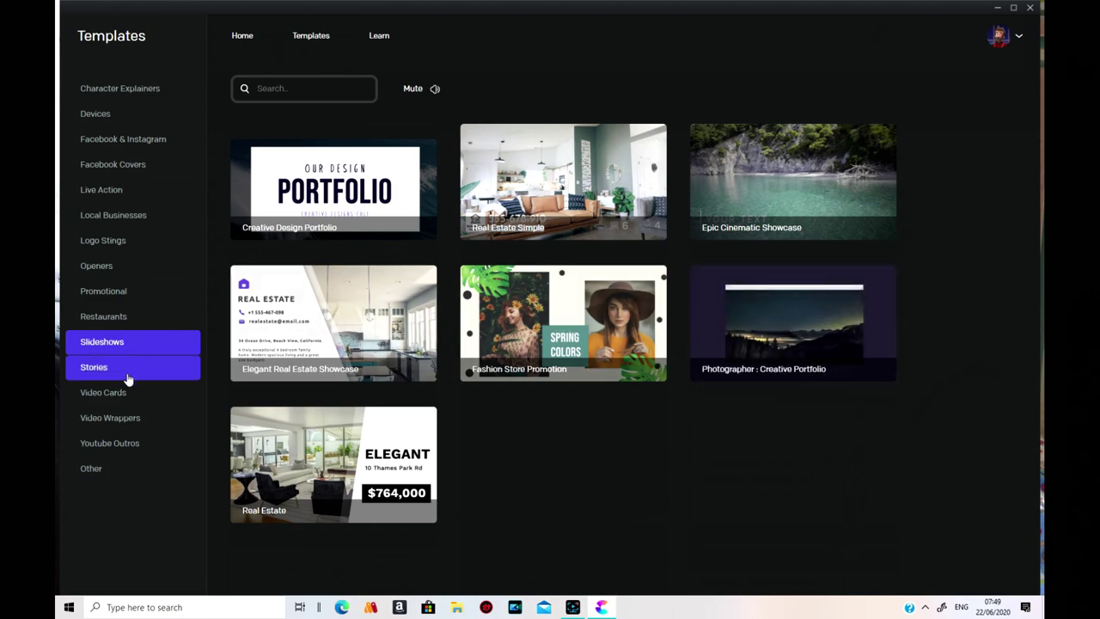
click(141, 375)
scroll(507, 383, down, 10)
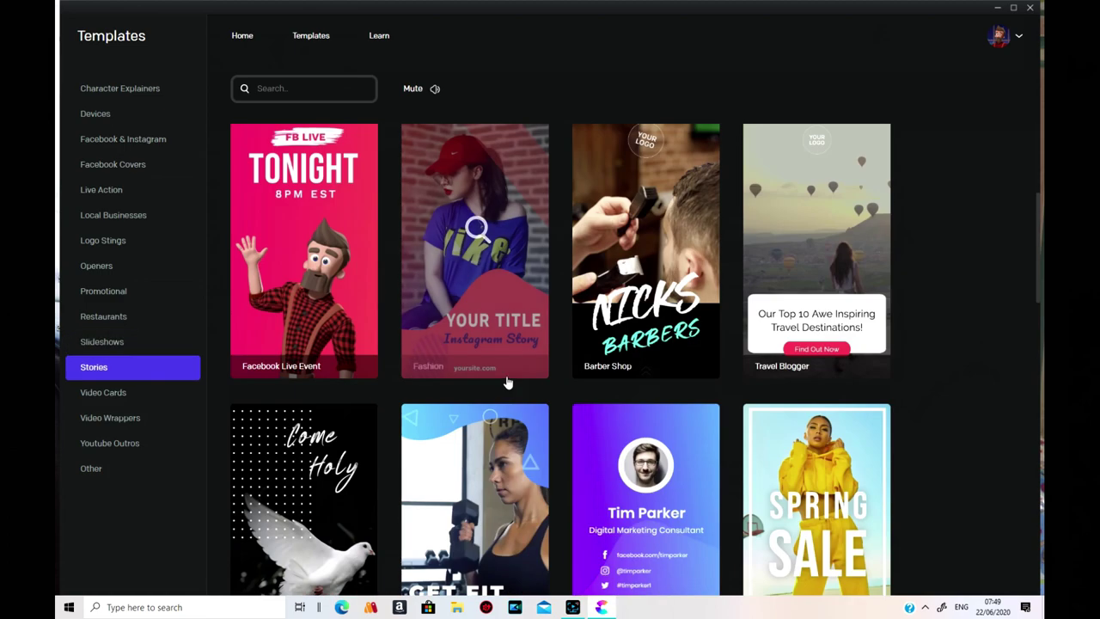
scroll(508, 374, down, 4)
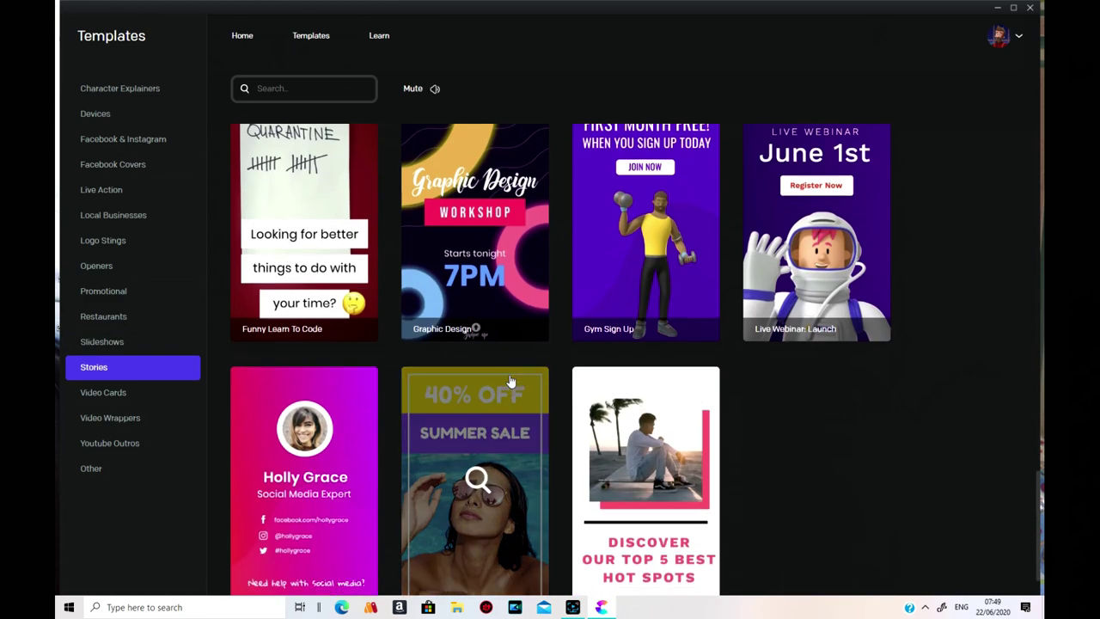
Step: Look through the Video Cards, Video Wrappers, Youtube Outros and Other template categories
click(140, 401)
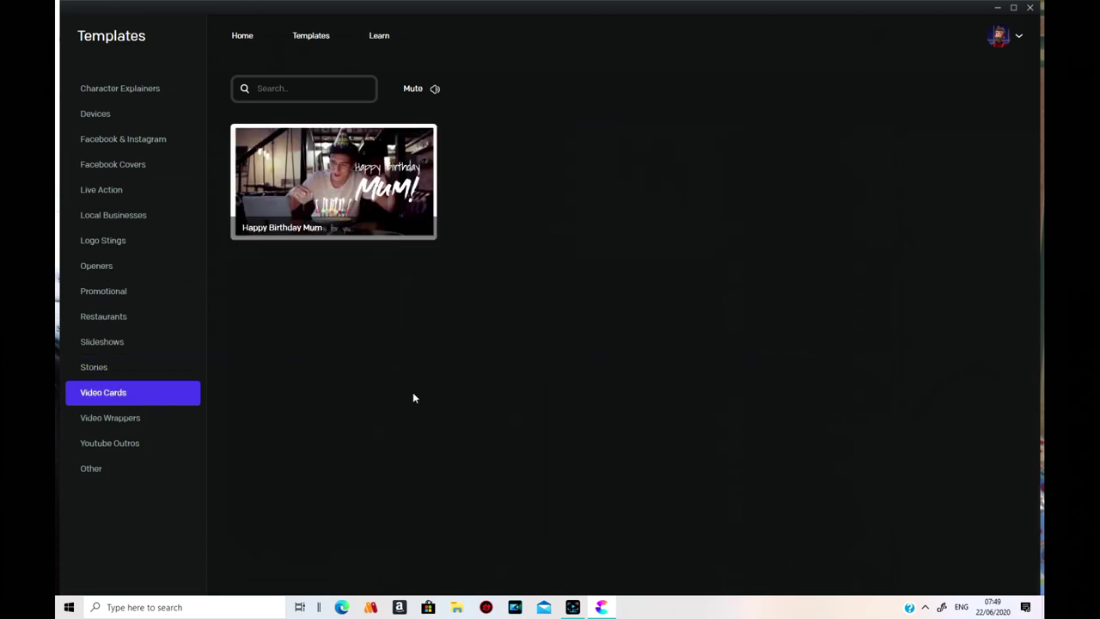
click(123, 419)
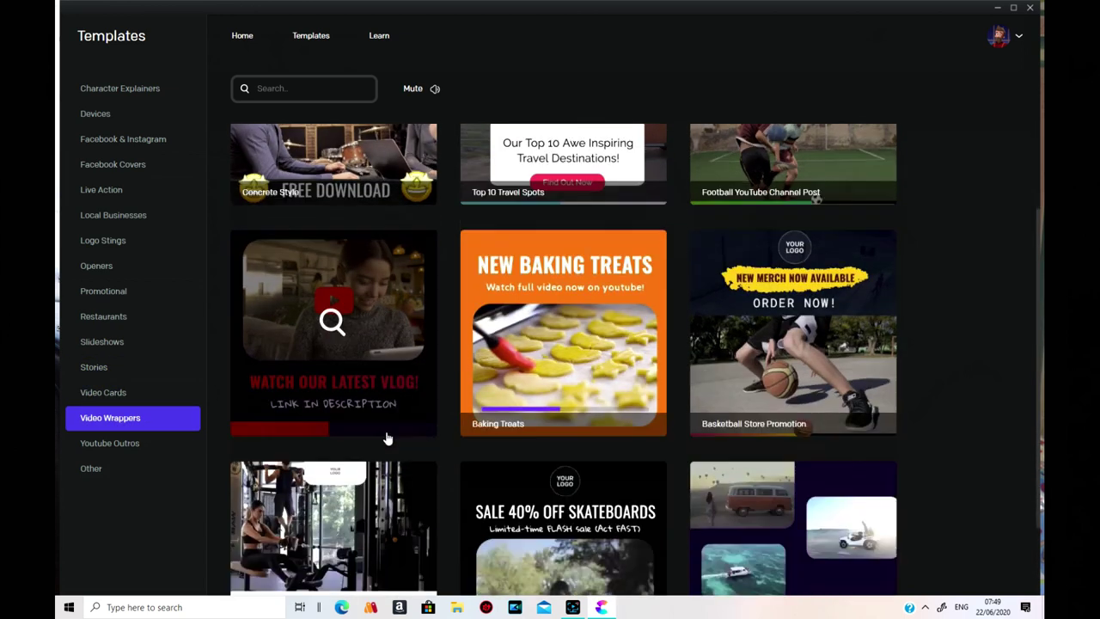
scroll(391, 434, down, 2)
click(164, 448)
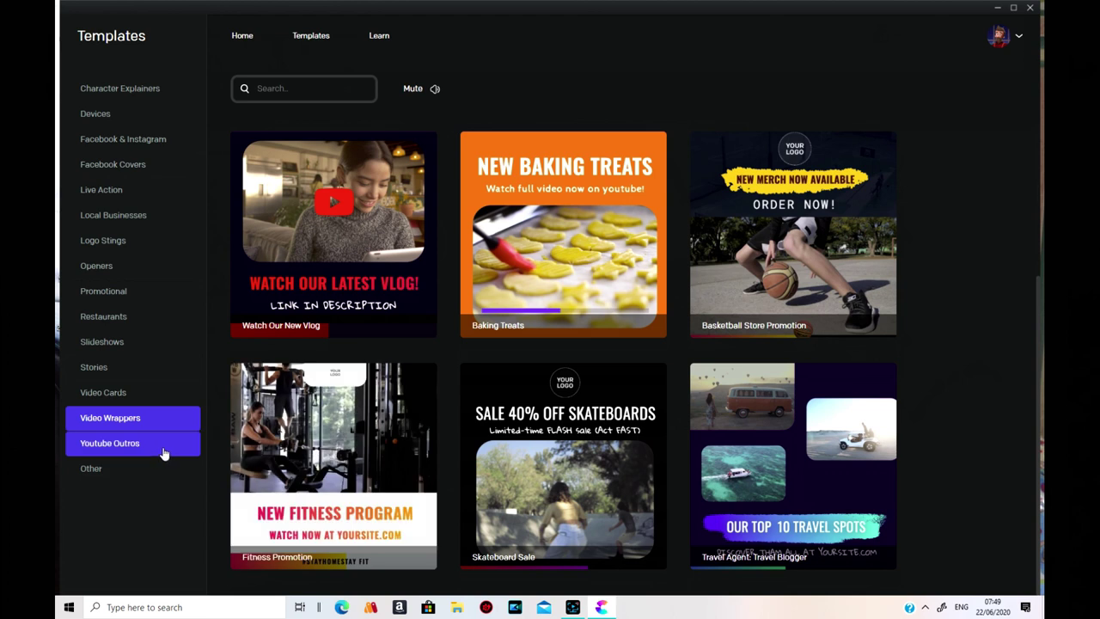
click(104, 471)
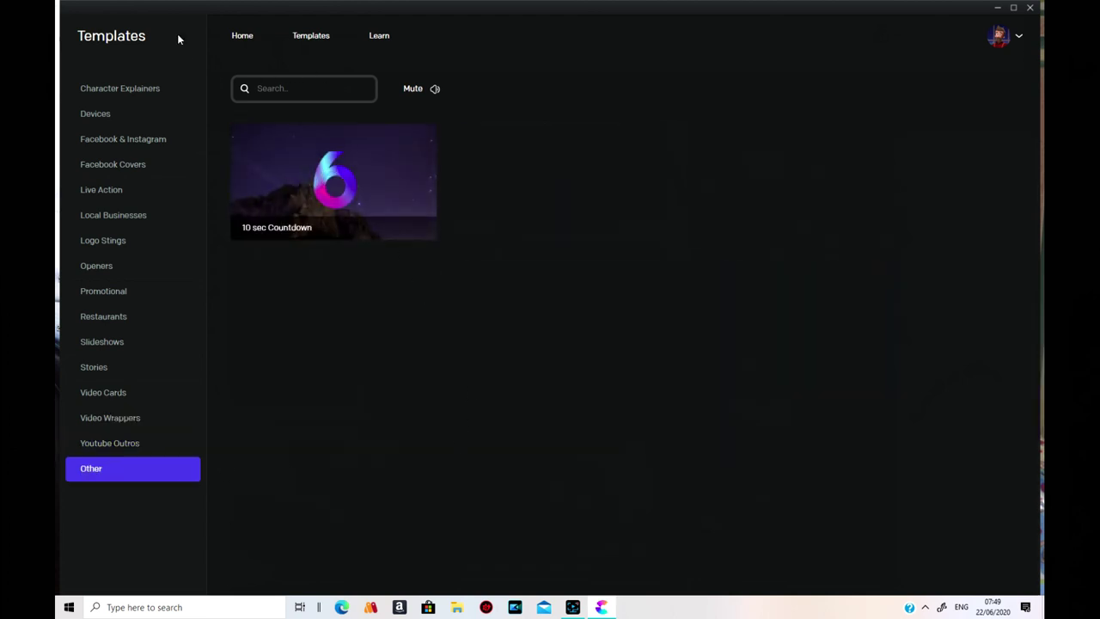
Step: Leave the templates, view the Updates Log from the account options, and return to the home page
click(245, 41)
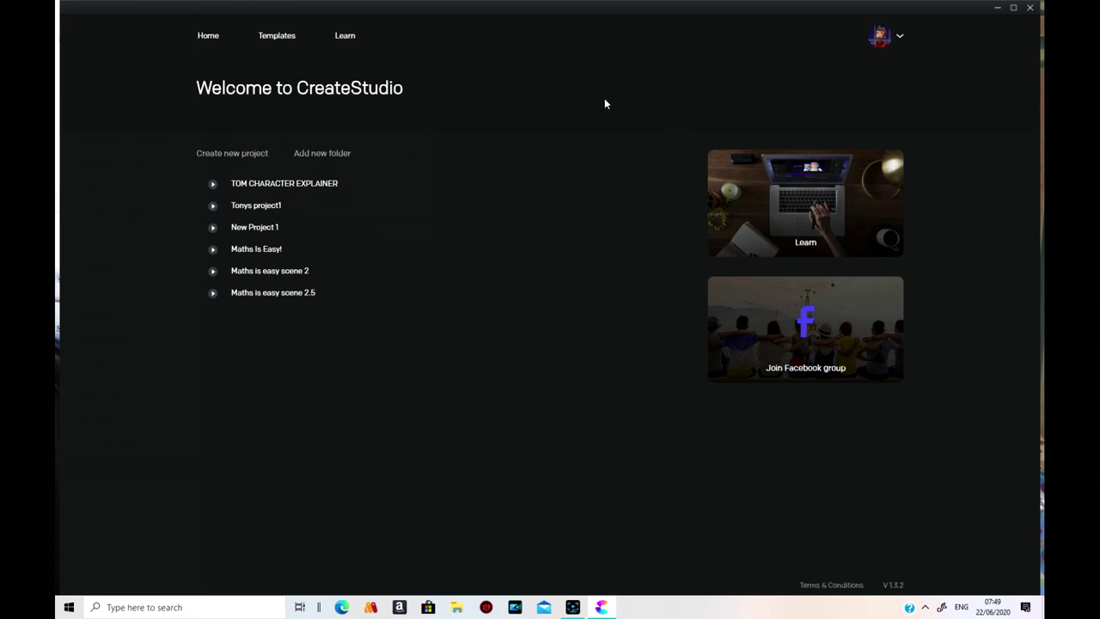
click(898, 36)
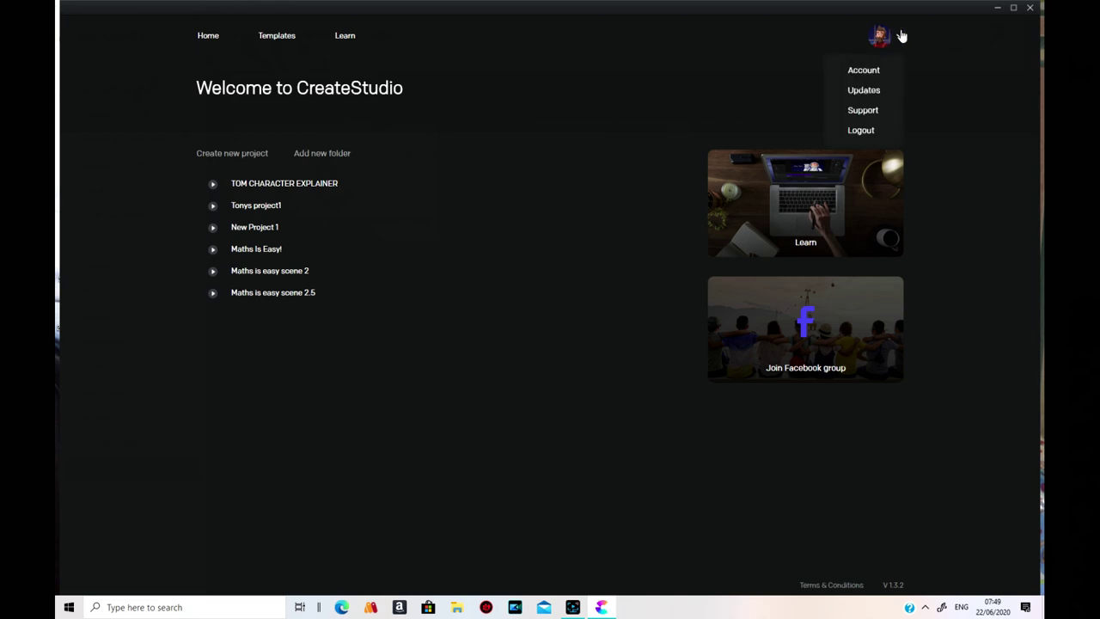
click(875, 91)
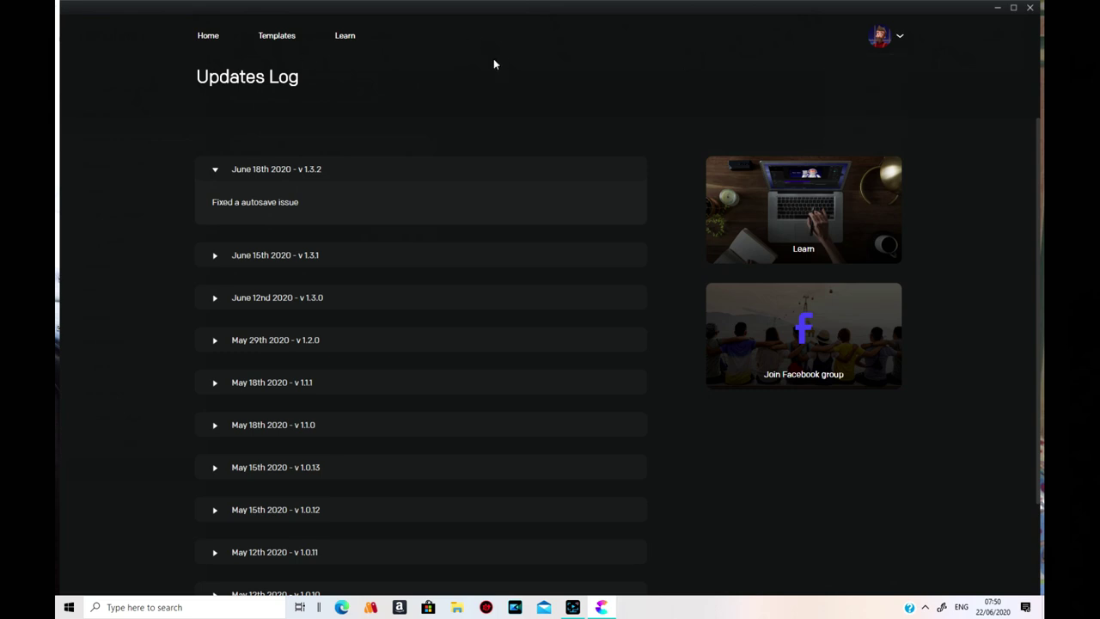
click(900, 35)
click(209, 39)
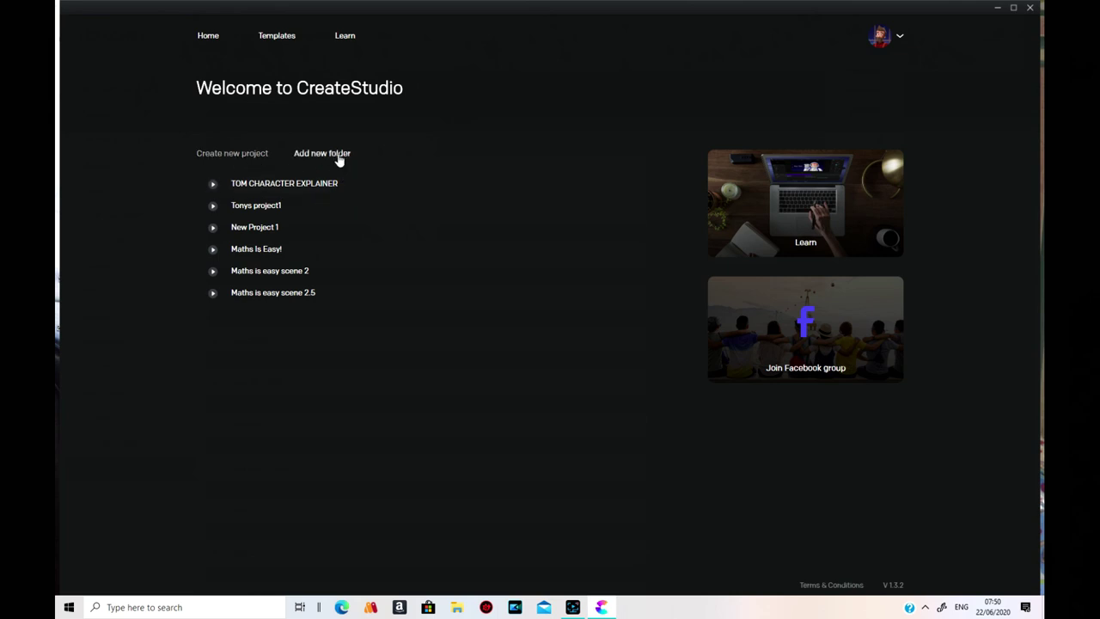
Step: Set up a new project named "tony music pro 1" with the 1080p HD preset
click(254, 160)
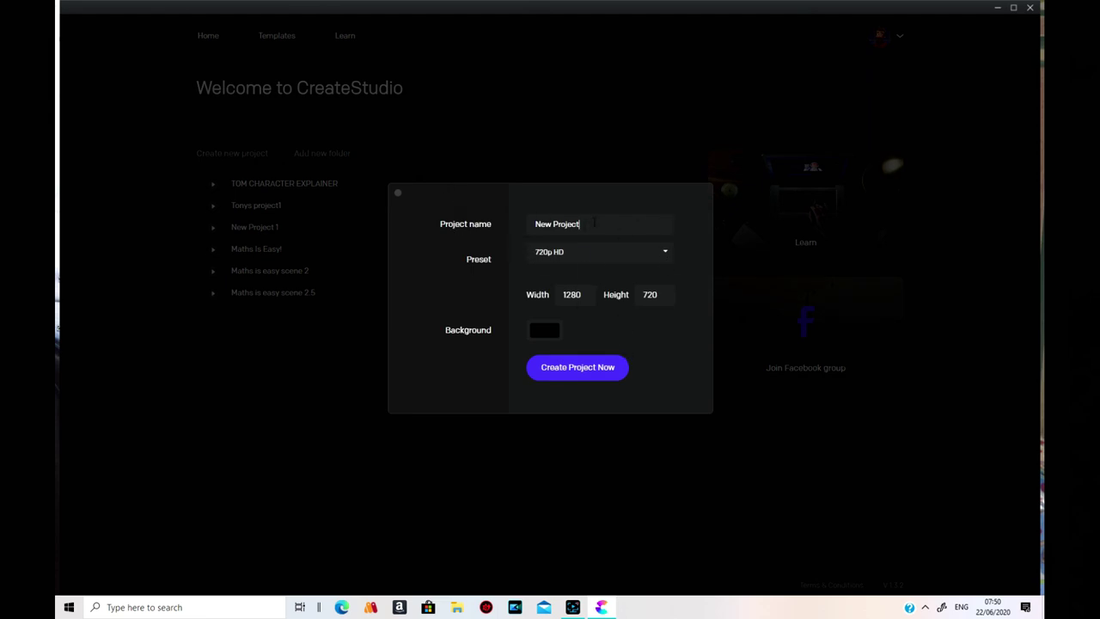
drag(596, 226, 488, 226)
text(tony music pro 1)
click(663, 255)
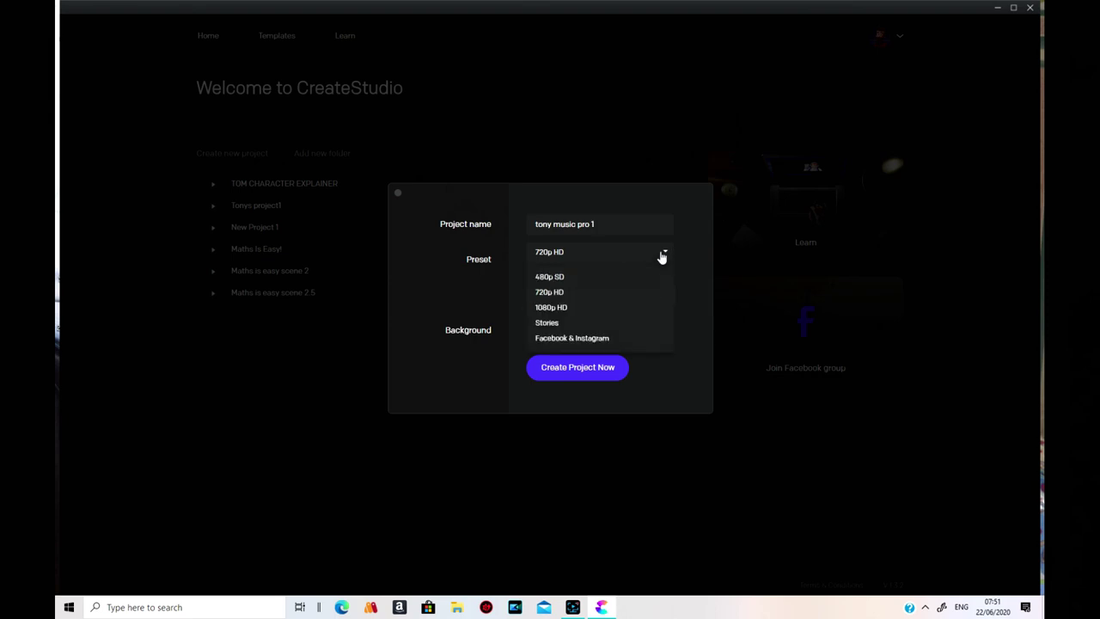
click(624, 307)
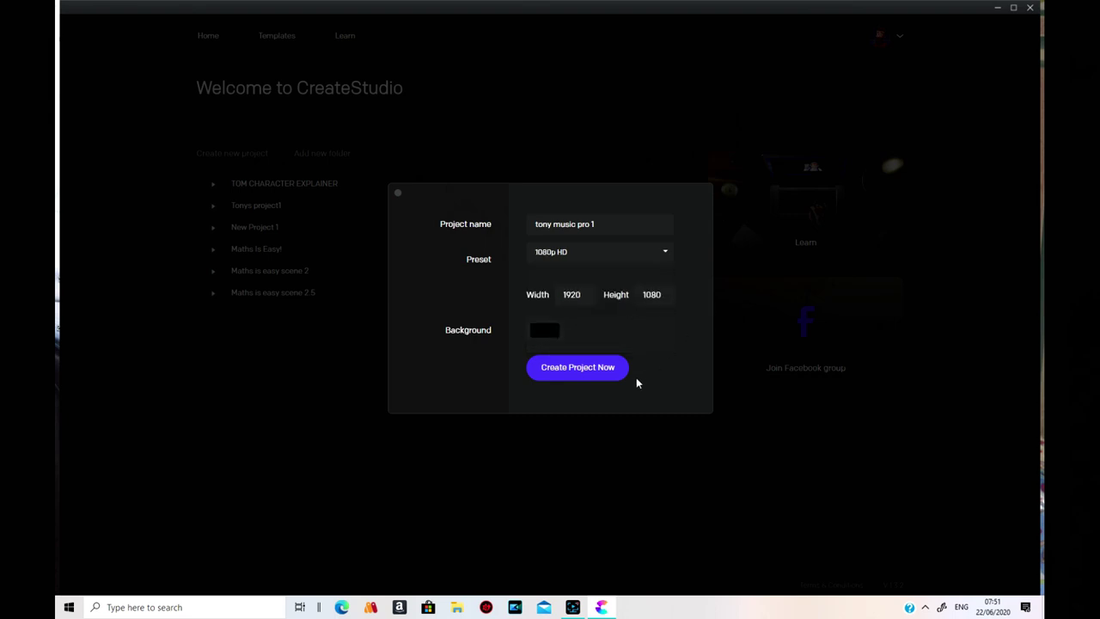
Step: Check the background colour choices, keep black (#000000), and create the project
click(546, 337)
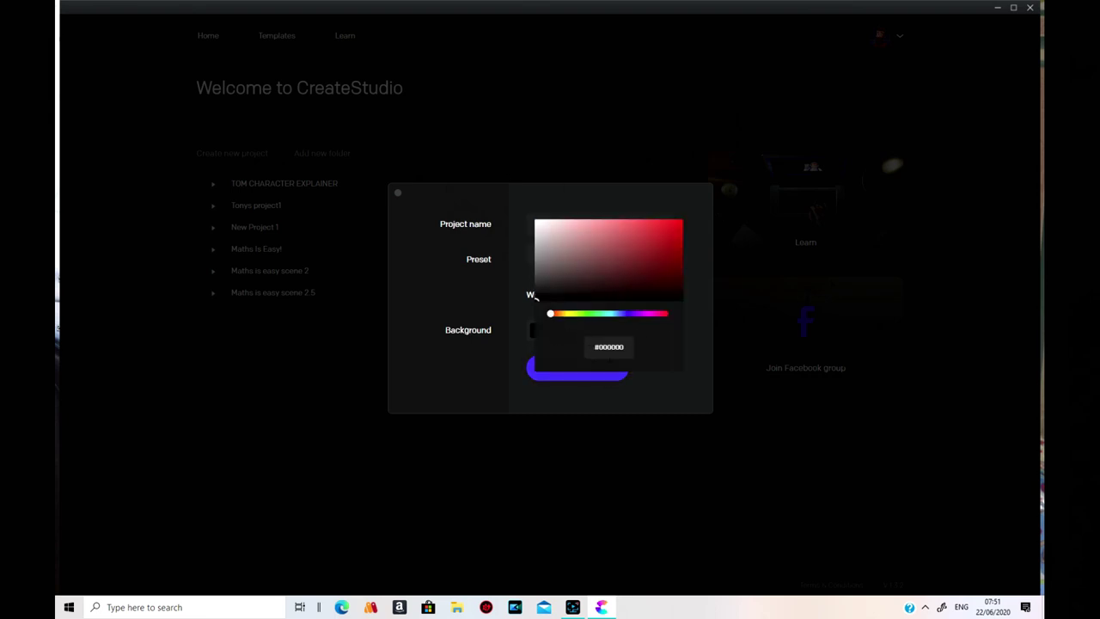
click(672, 405)
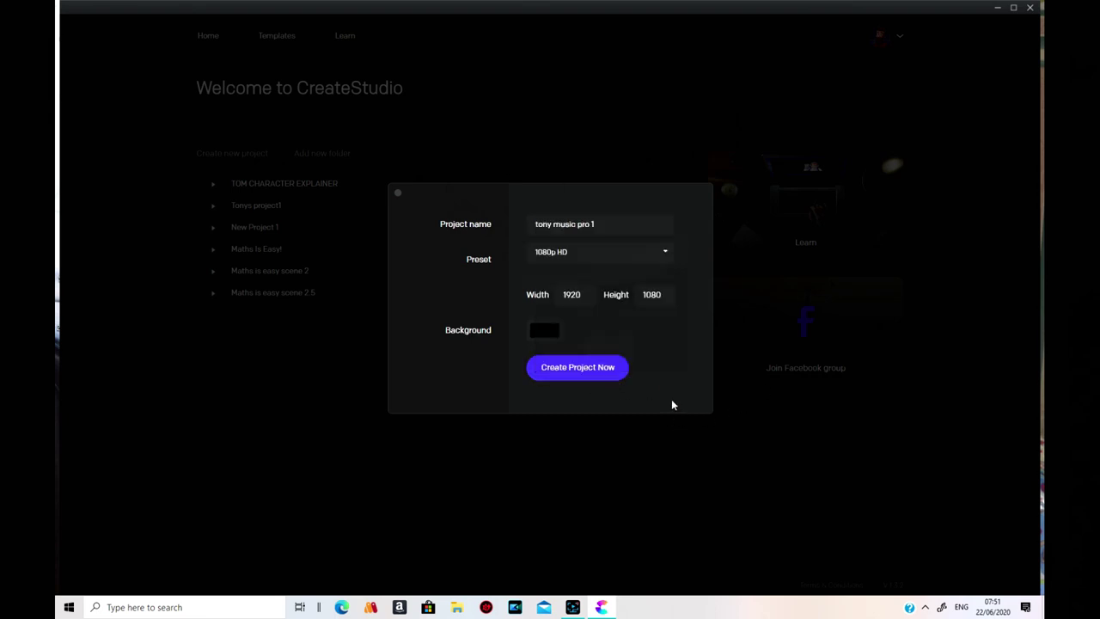
click(587, 371)
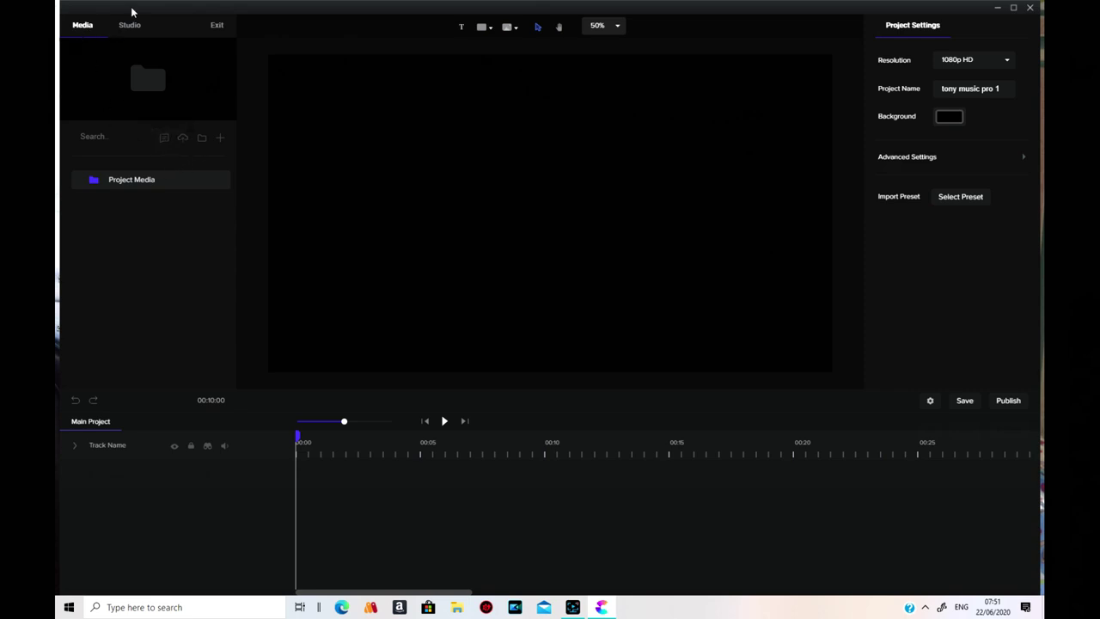
Step: Open Text to Speech from the project media and generate speech from the placeholder script with English (US) and the Dave voice
click(164, 139)
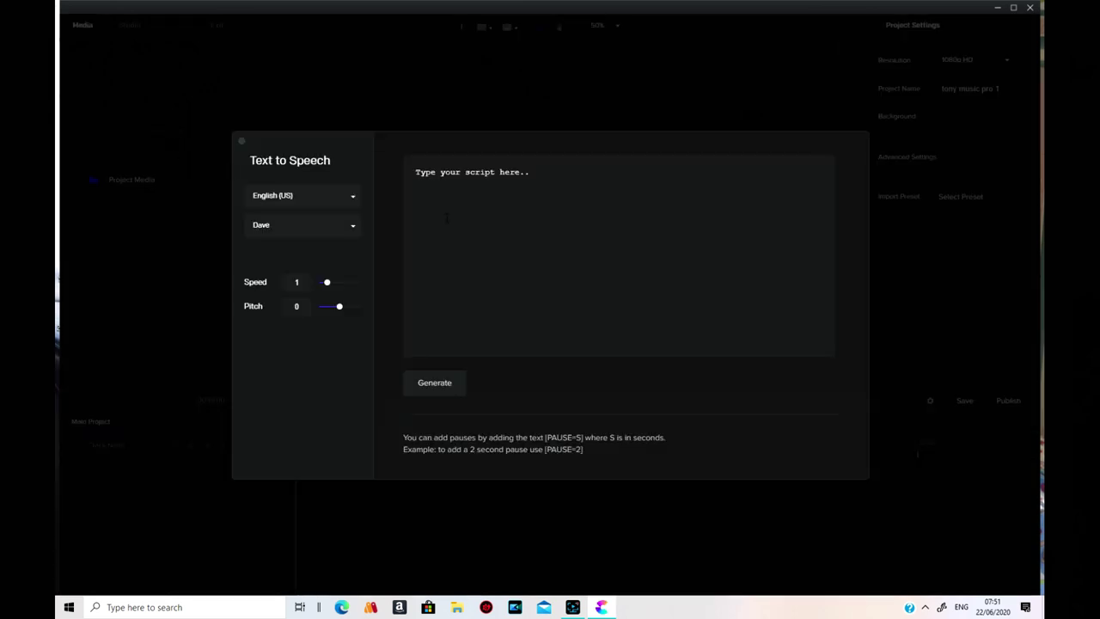
click(351, 203)
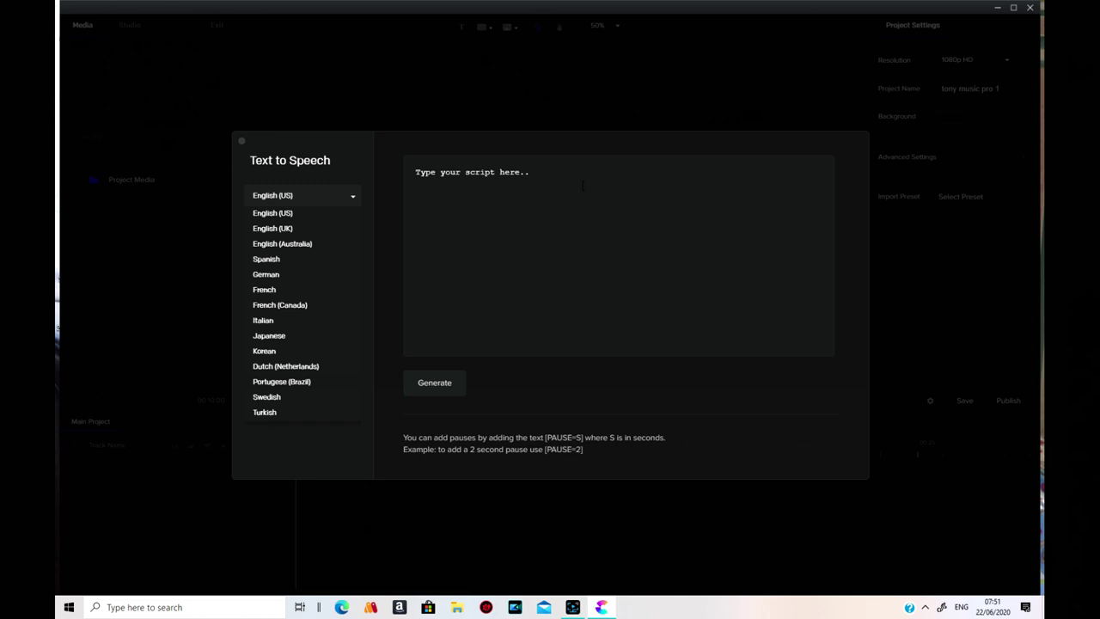
click(298, 196)
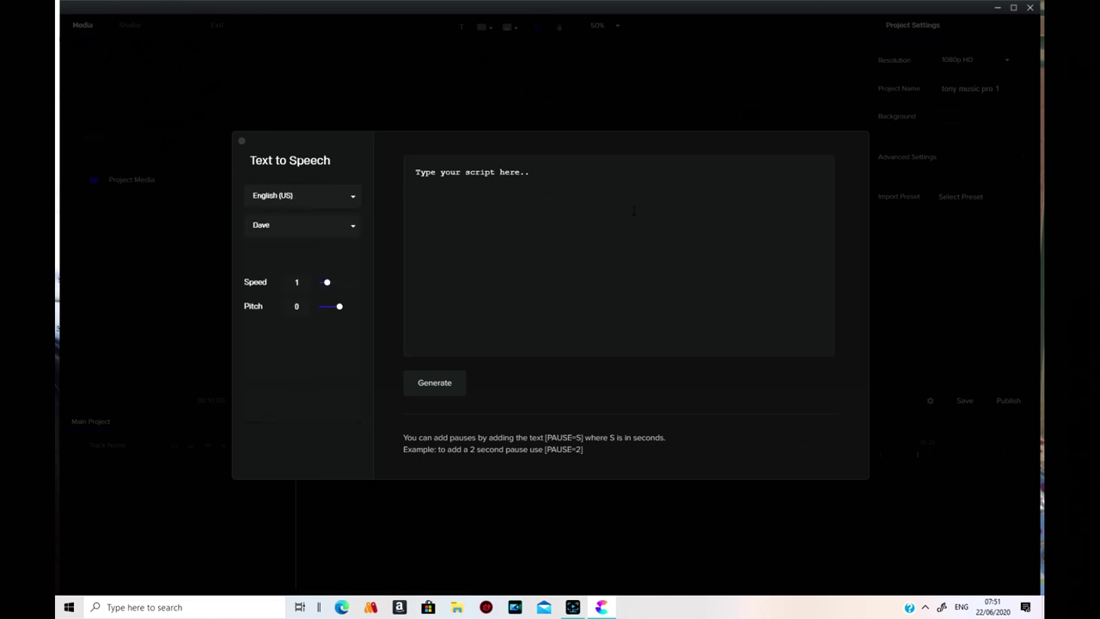
drag(531, 172, 366, 175)
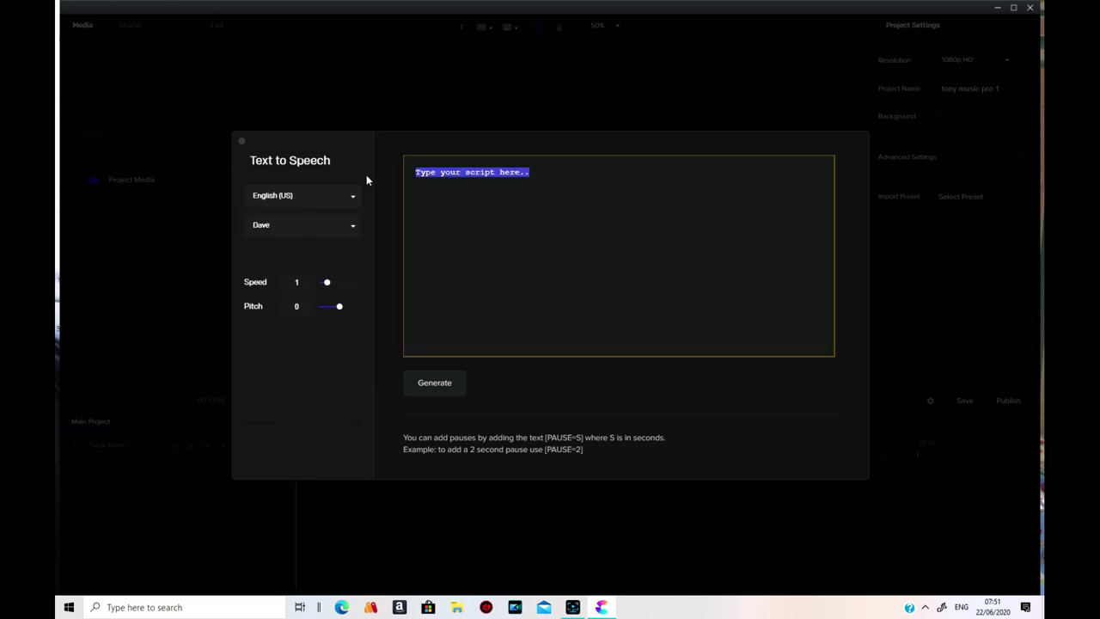
click(444, 387)
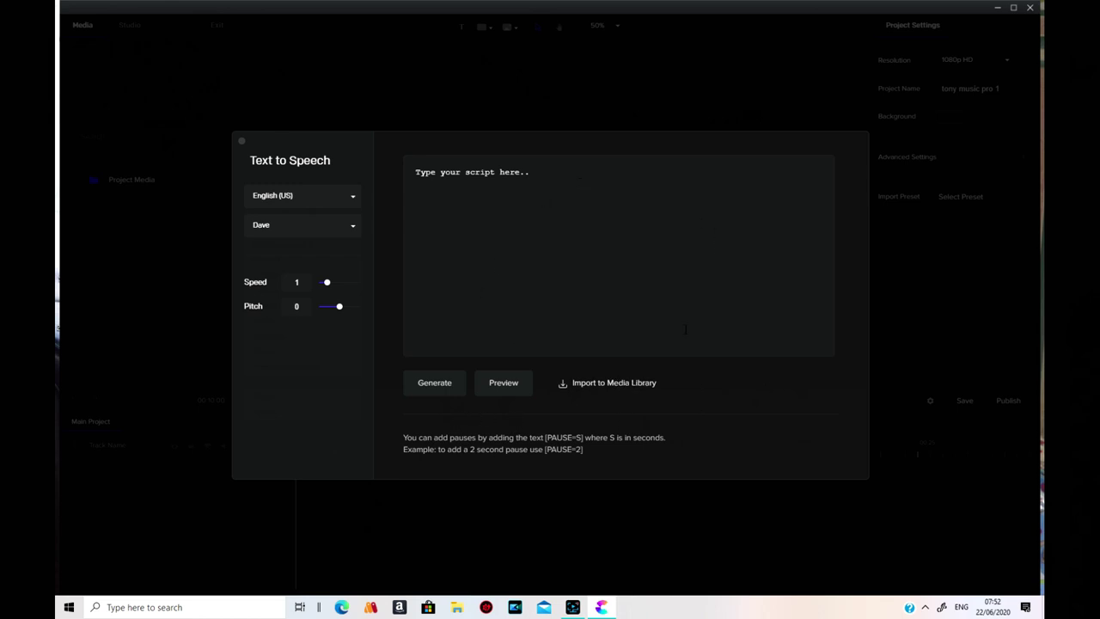
Step: Pick the Sam voice for English (US), and look through the voices offered for English (UK) and English (Australia)
click(349, 234)
click(315, 261)
click(353, 227)
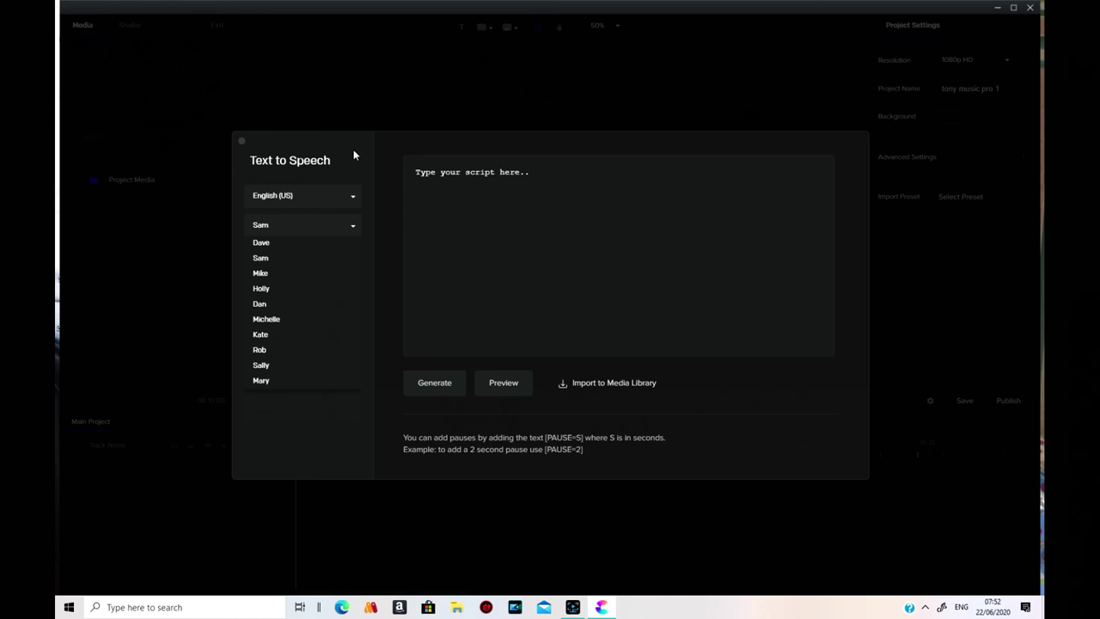
click(351, 200)
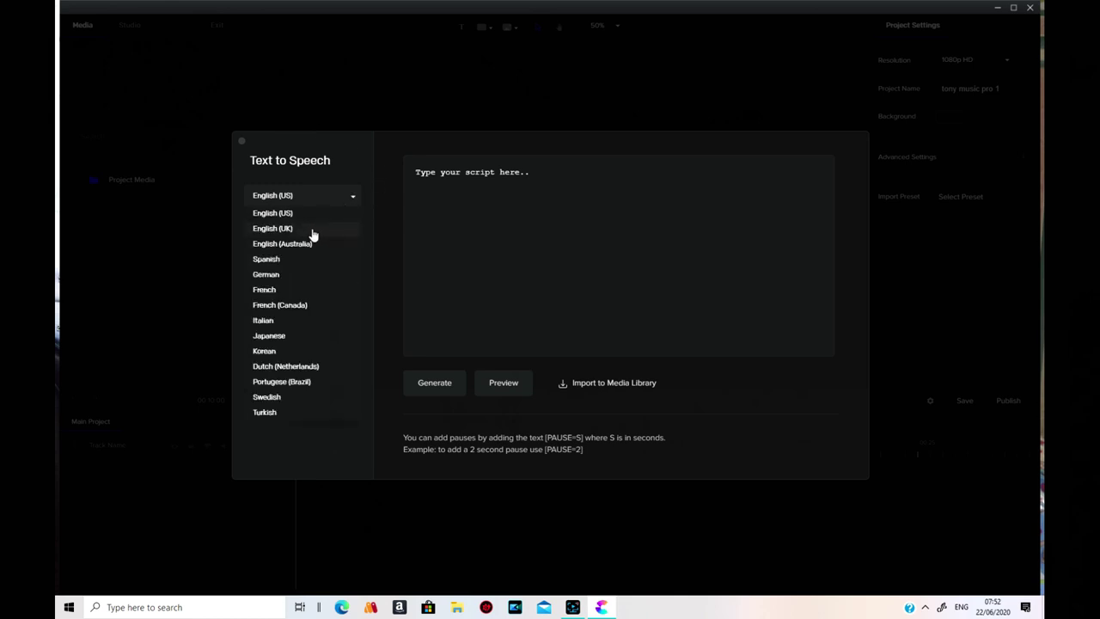
click(313, 230)
click(353, 227)
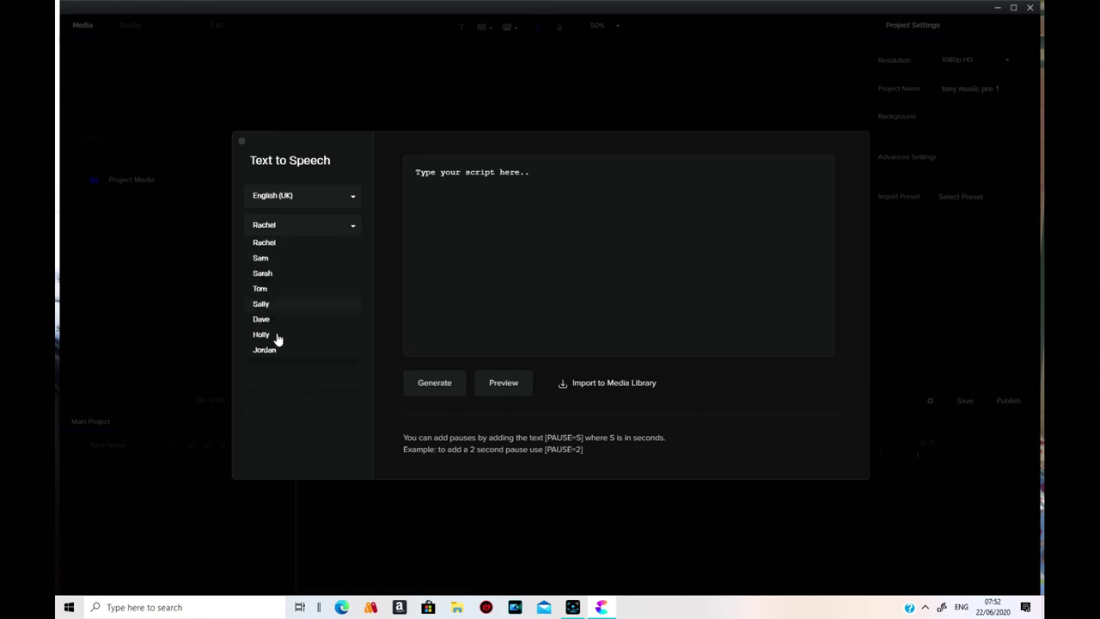
click(351, 201)
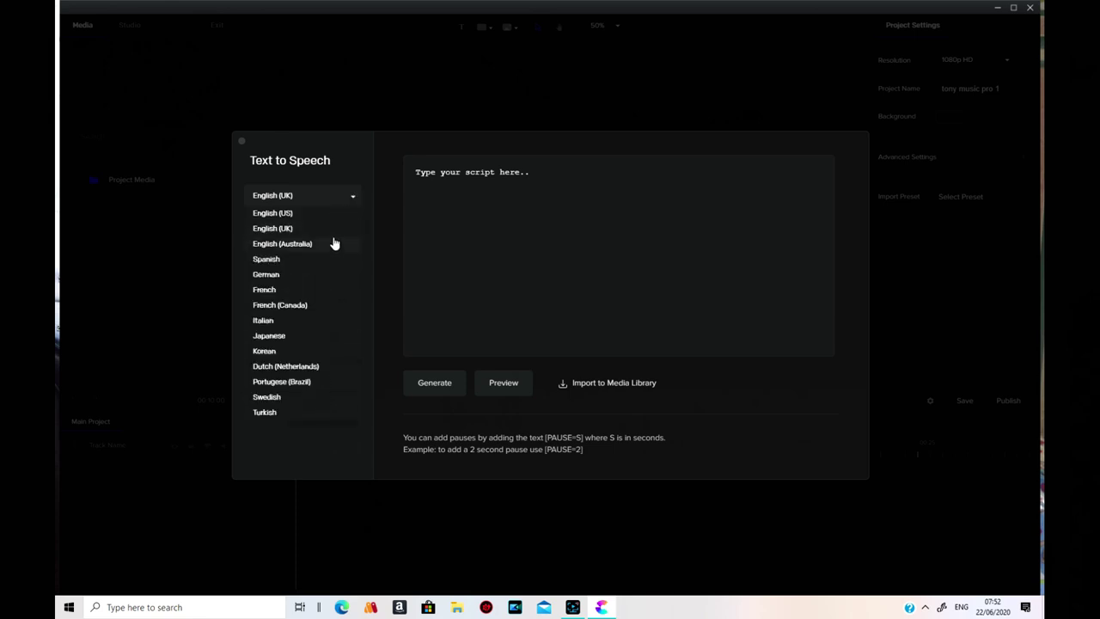
click(333, 244)
click(349, 228)
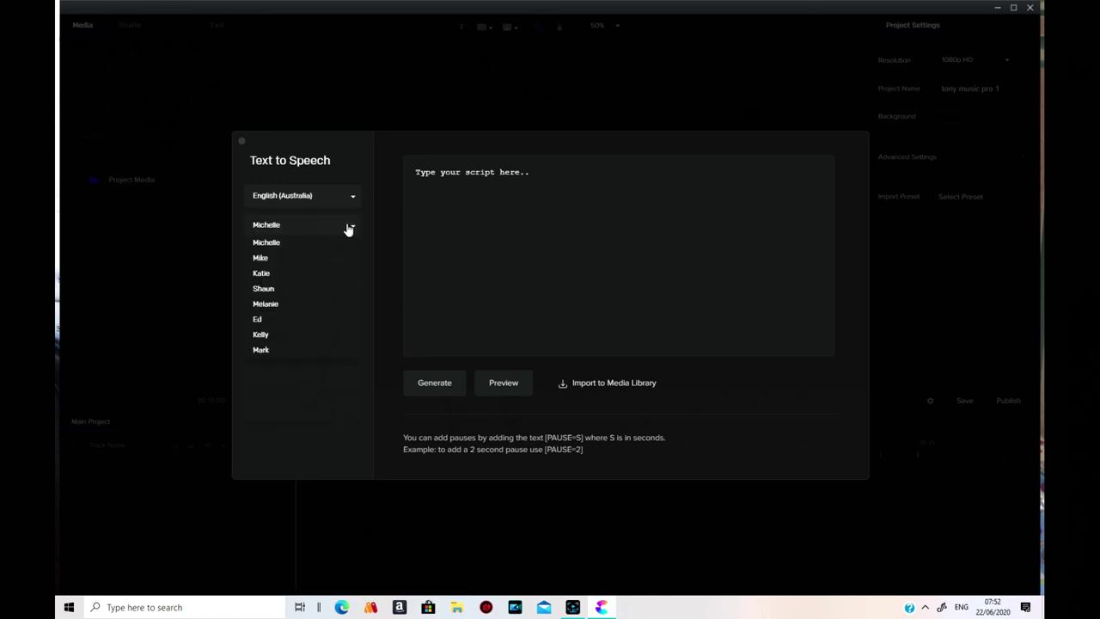
click(349, 226)
Step: Look at the voices offered for Spanish and German
click(352, 198)
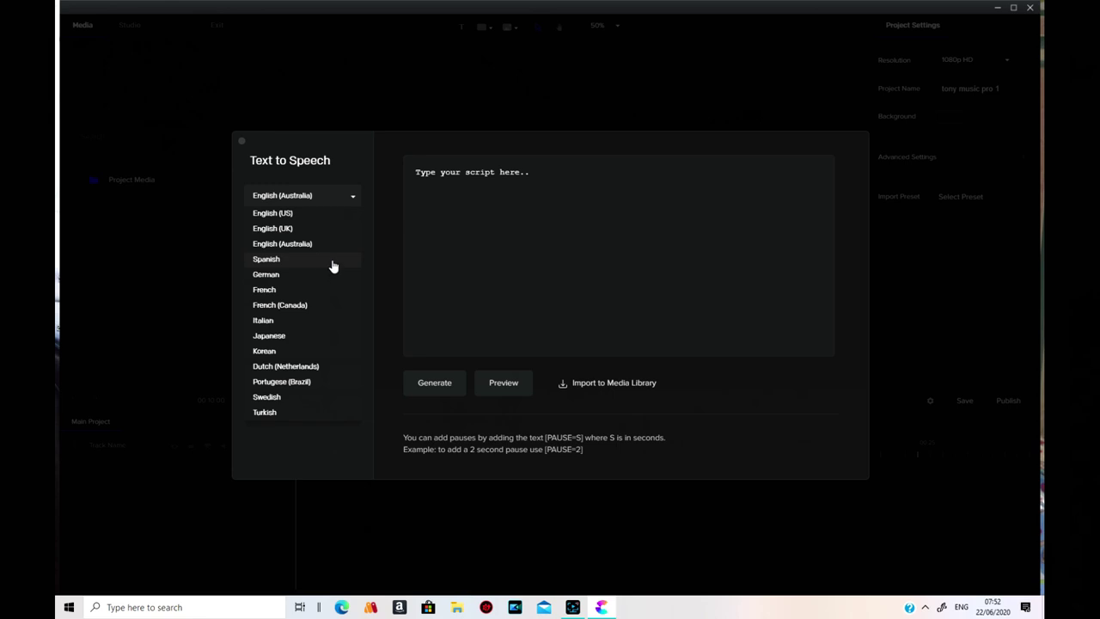
click(333, 263)
click(351, 229)
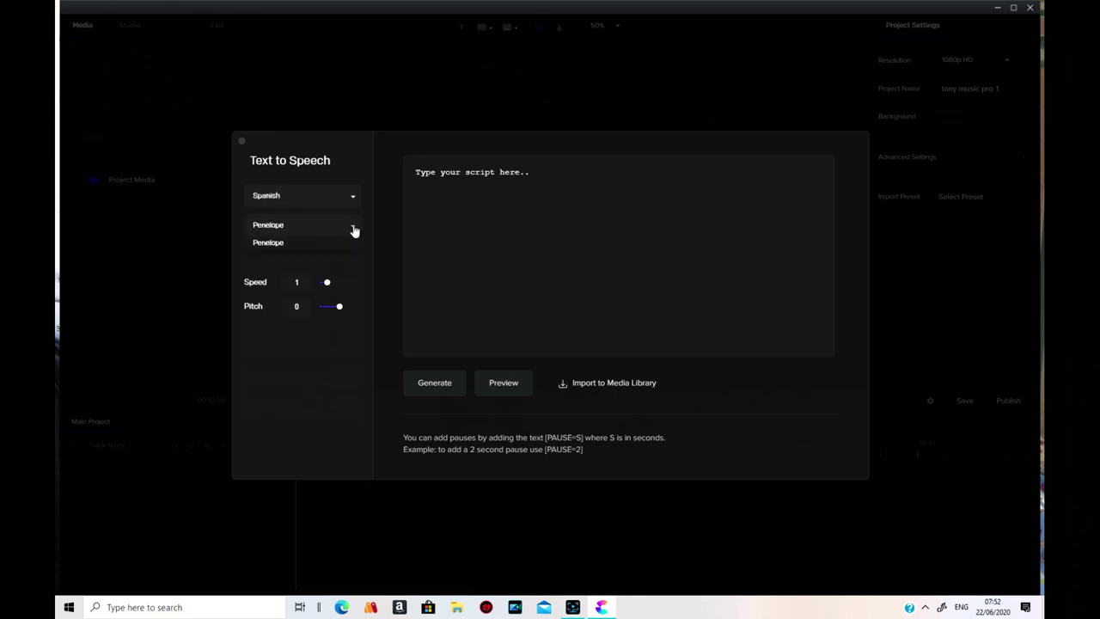
click(353, 229)
click(352, 198)
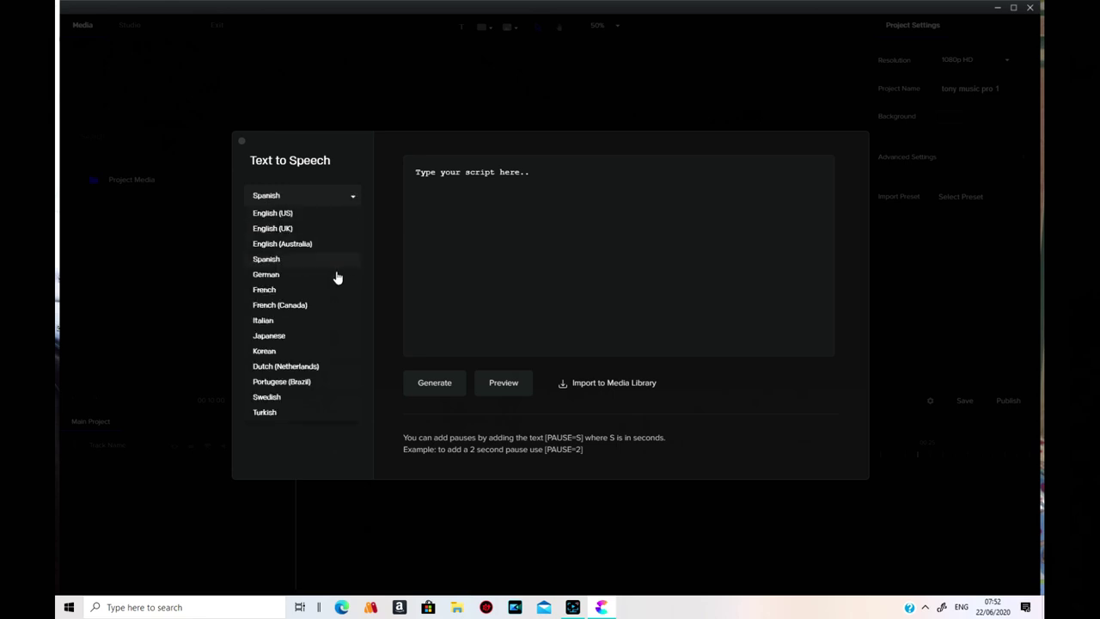
click(336, 282)
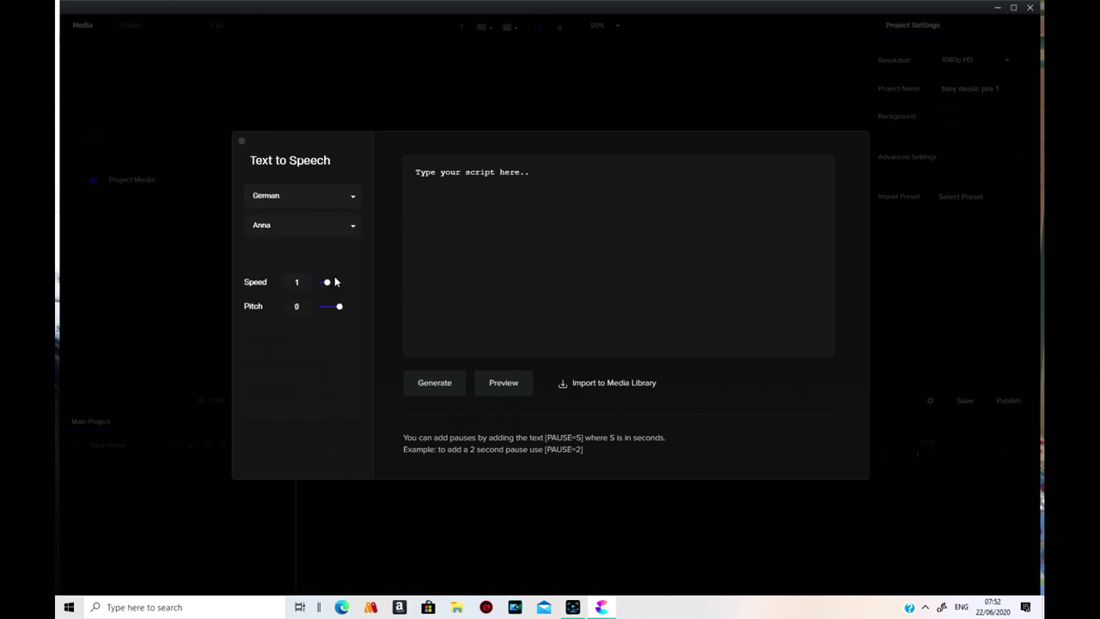
click(352, 229)
Step: Look at the voices offered for French and French (Canada)
click(345, 200)
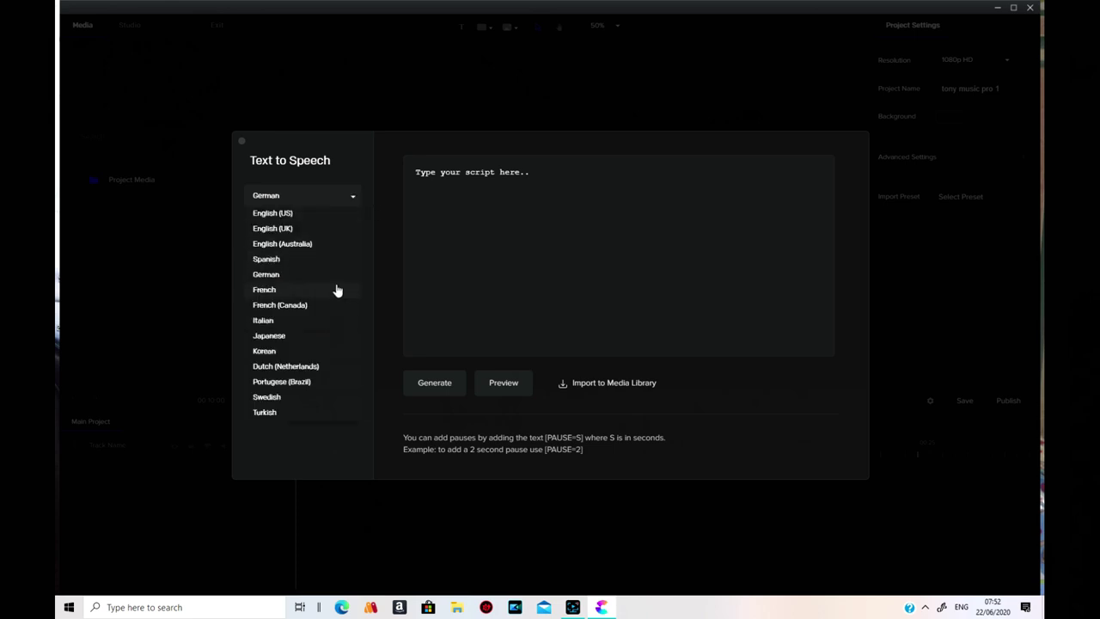
click(337, 291)
click(353, 229)
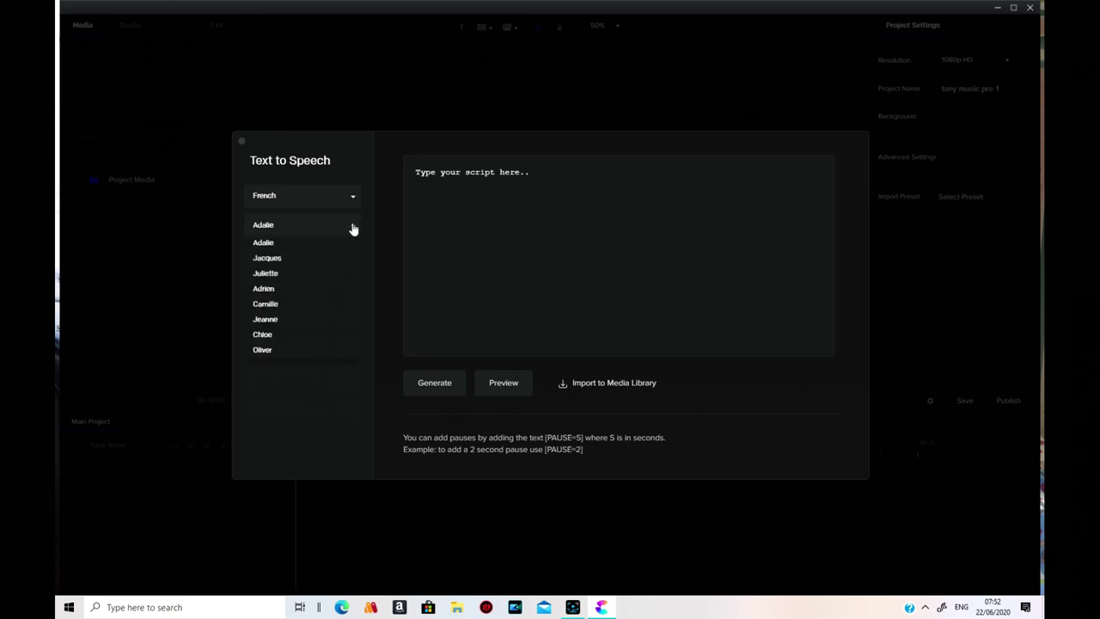
click(351, 197)
click(352, 197)
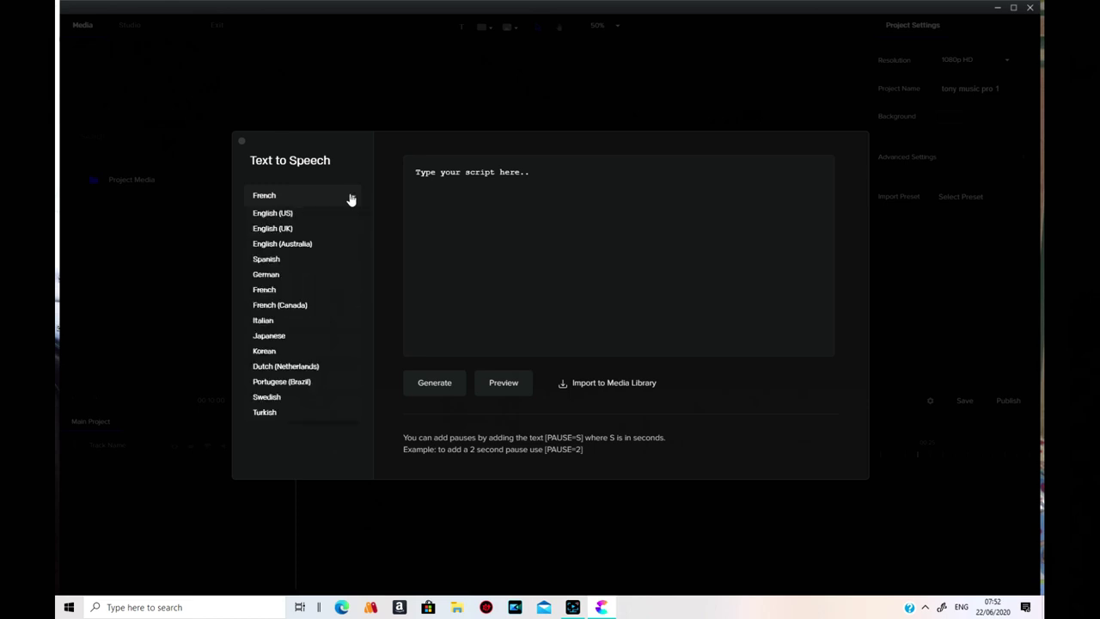
click(342, 308)
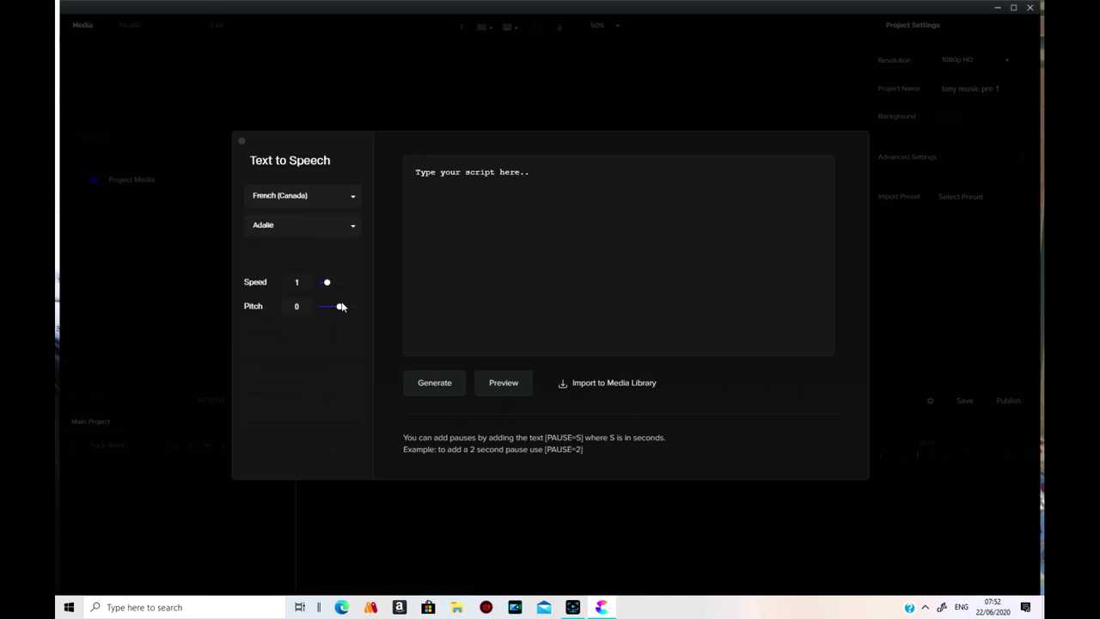
click(348, 234)
click(349, 227)
Step: Look at the voices offered for Italian and Japanese
click(351, 199)
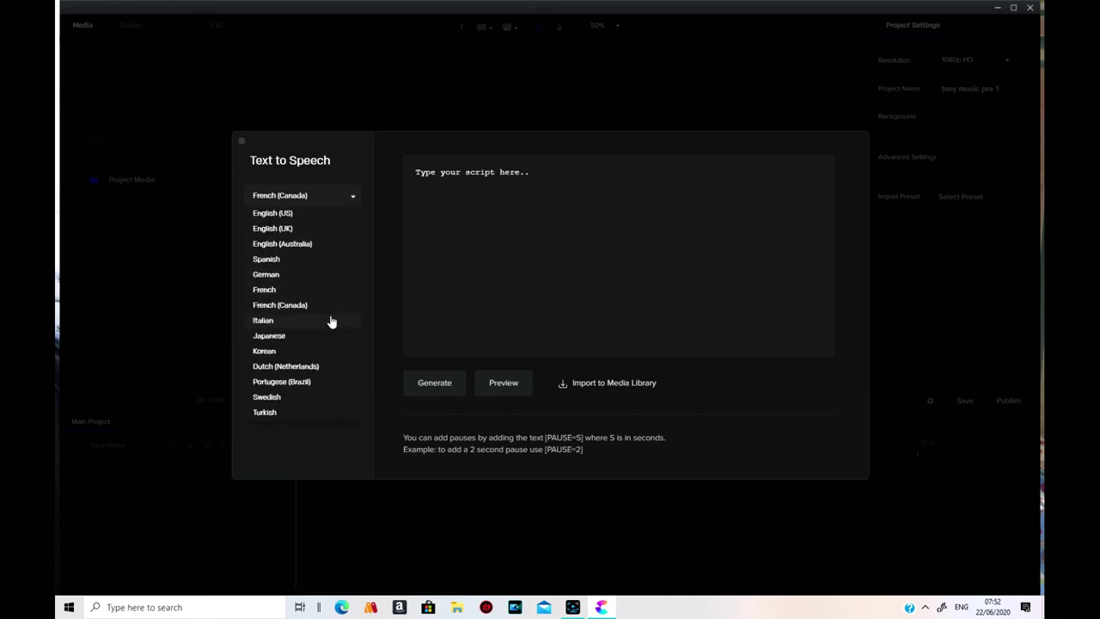
click(337, 319)
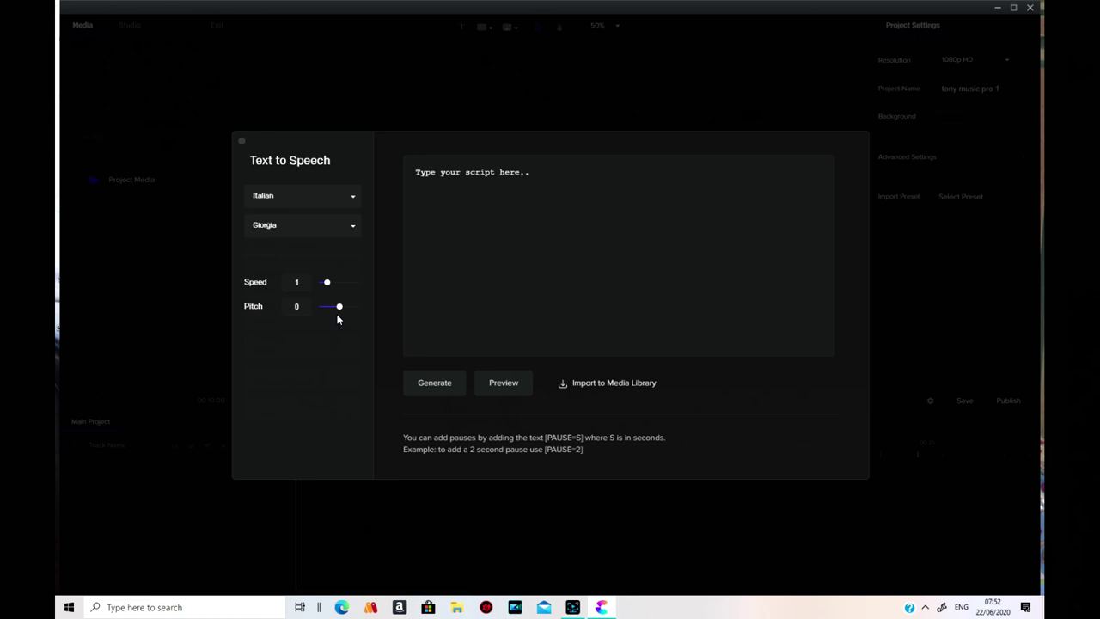
click(345, 229)
click(348, 201)
click(346, 204)
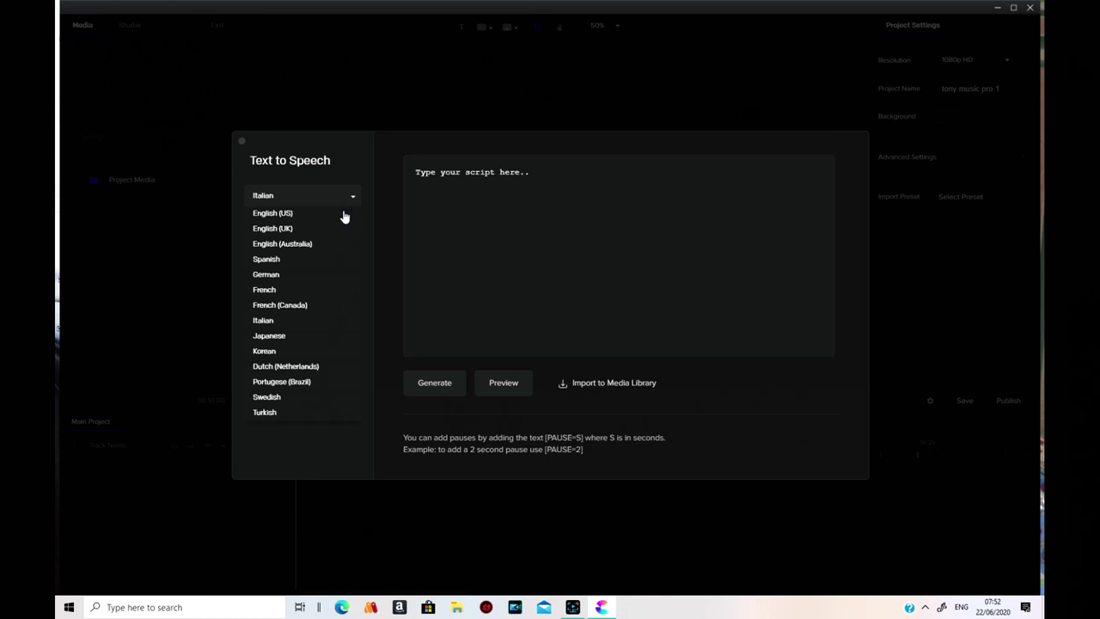
click(345, 337)
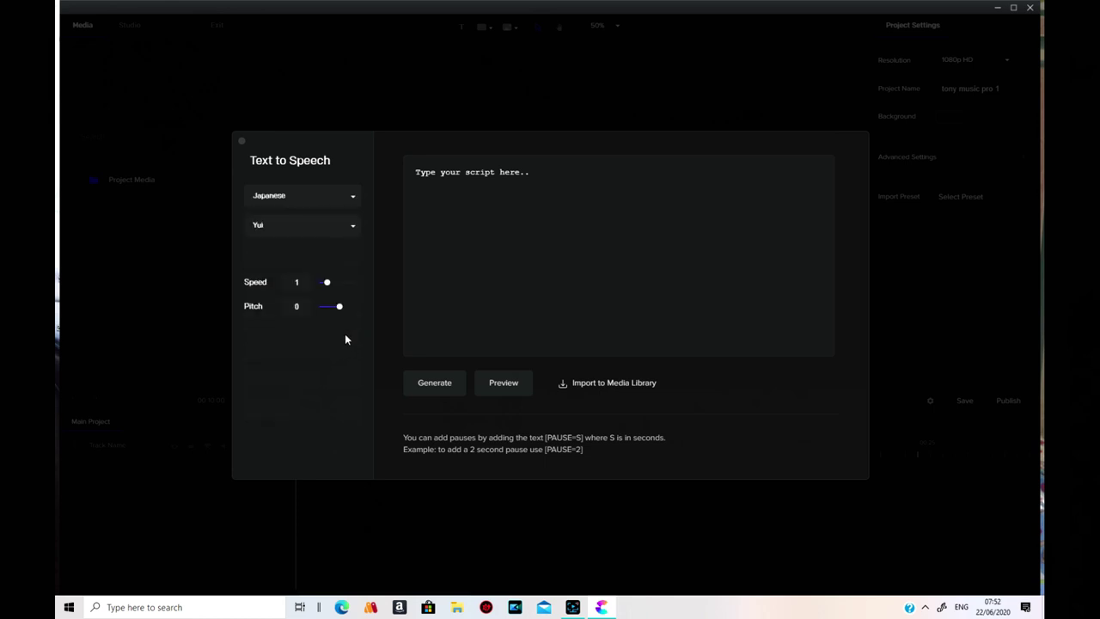
click(351, 229)
click(354, 228)
Step: Look at the voices offered for Korean and Dutch (Netherlands)
click(352, 201)
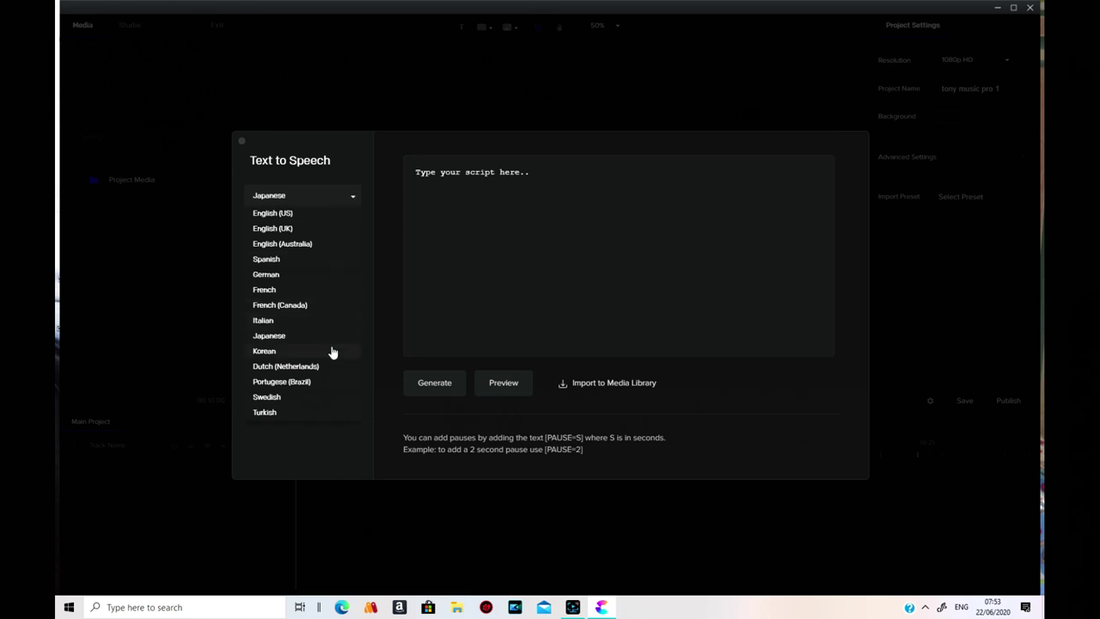
click(333, 352)
click(346, 226)
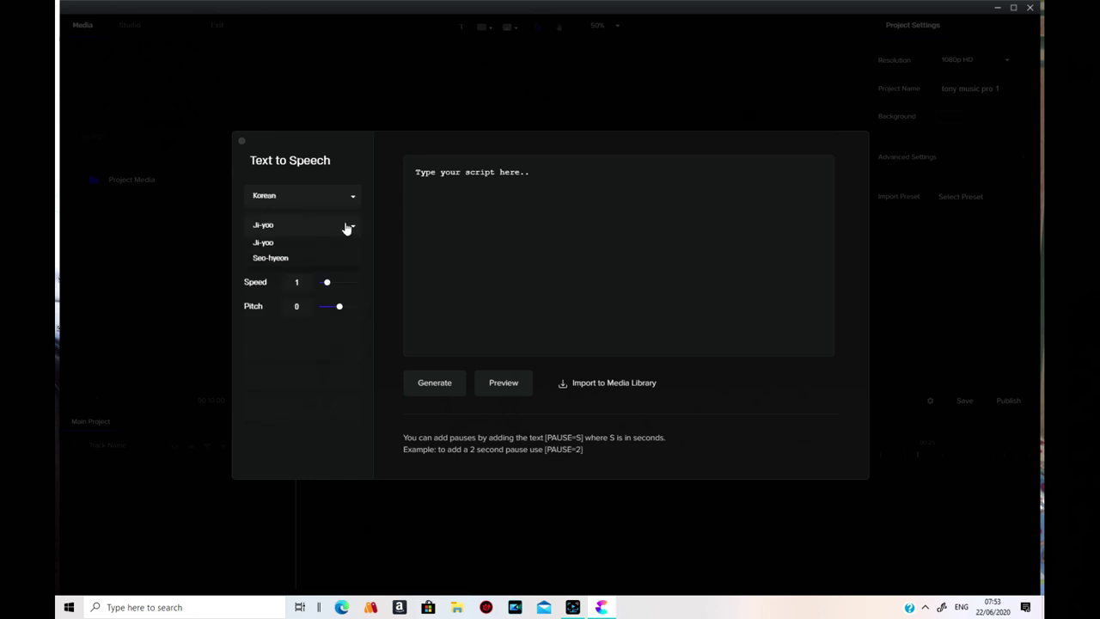
click(347, 229)
click(351, 201)
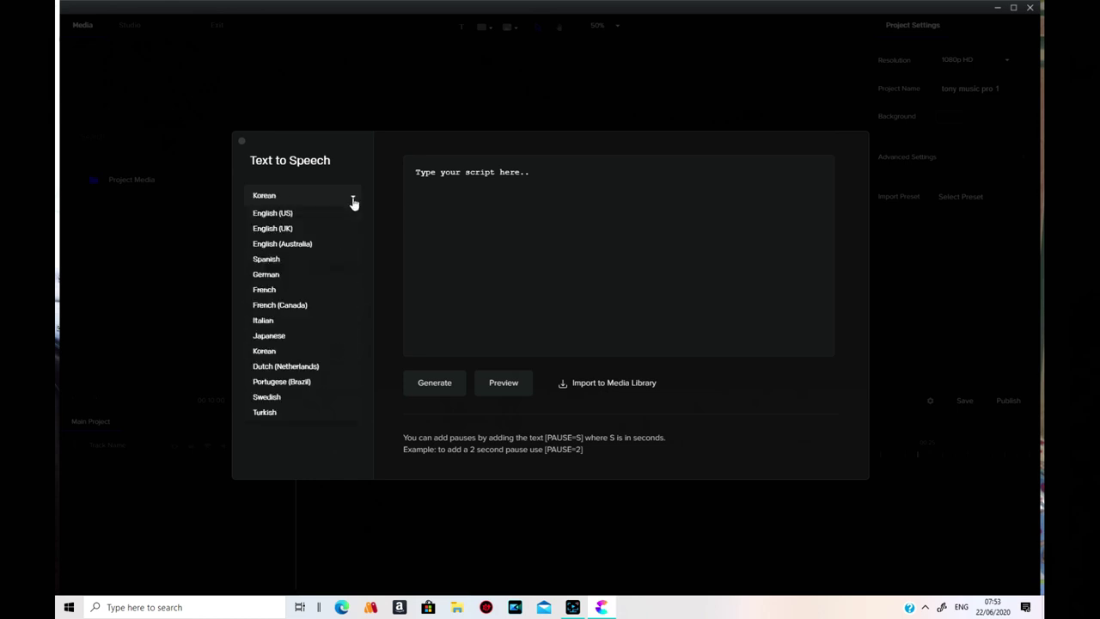
click(330, 367)
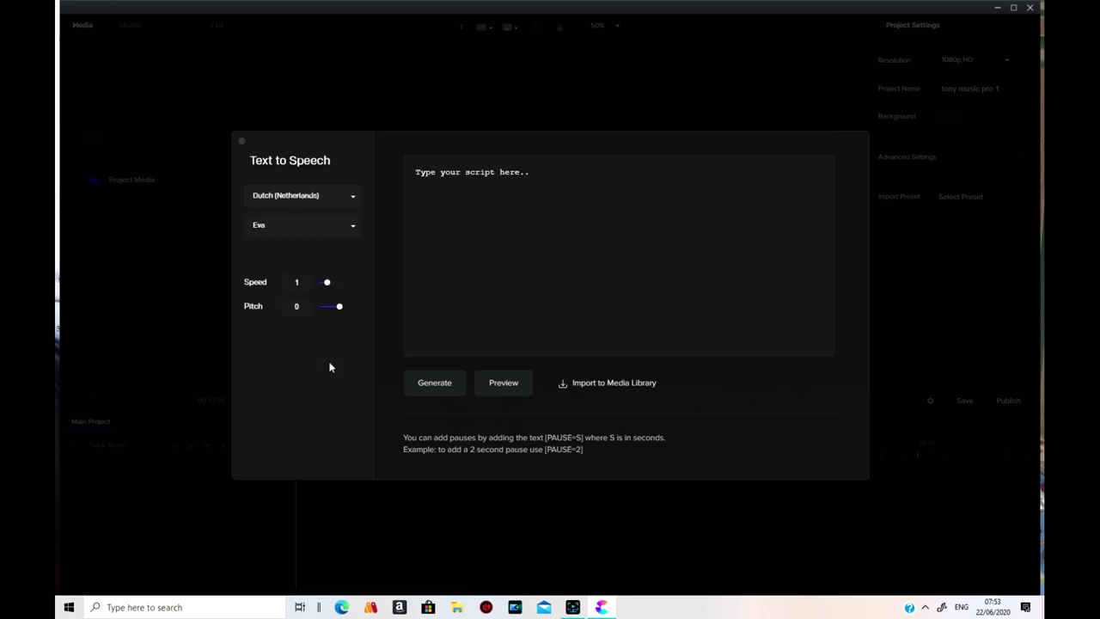
click(349, 232)
click(348, 232)
click(354, 201)
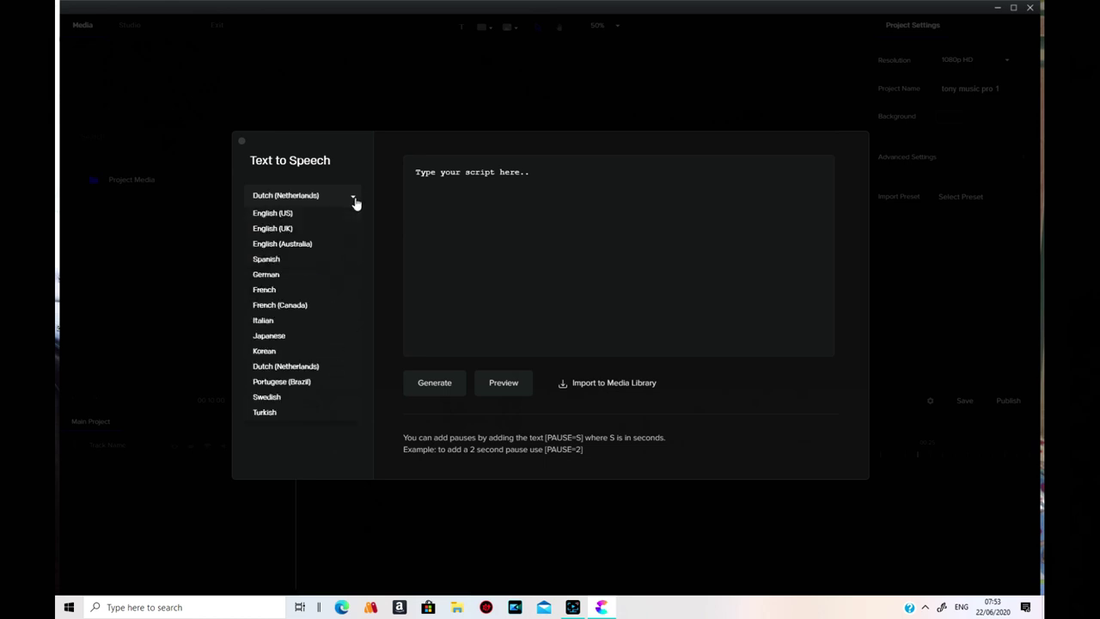
click(334, 366)
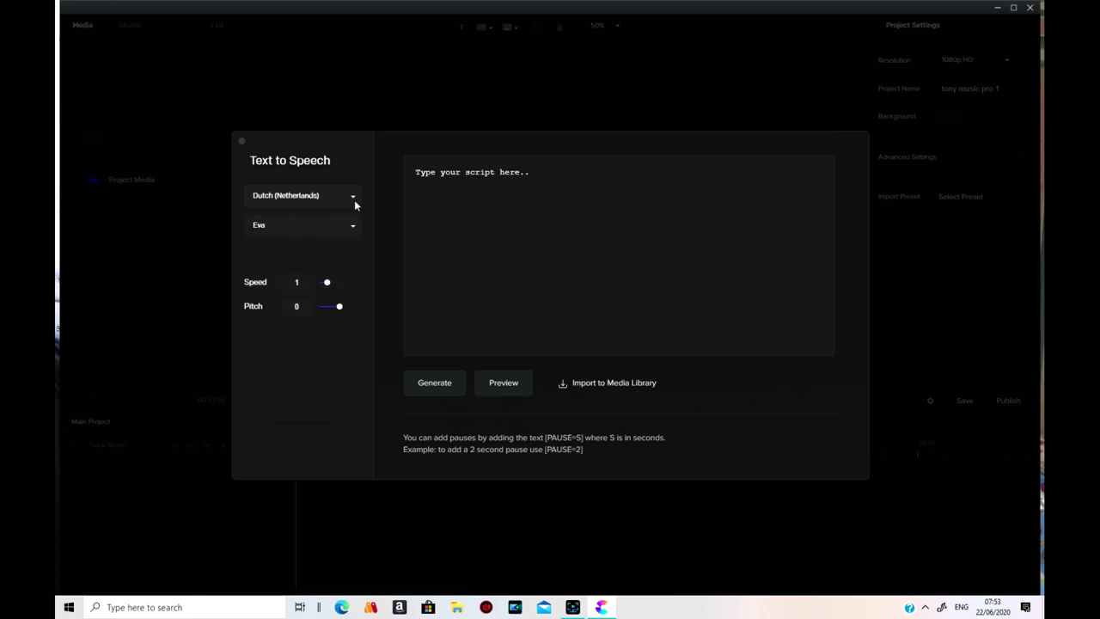
Step: Look at the voices offered for Portugese (Brazil) and Swedish
click(352, 199)
click(336, 384)
click(354, 232)
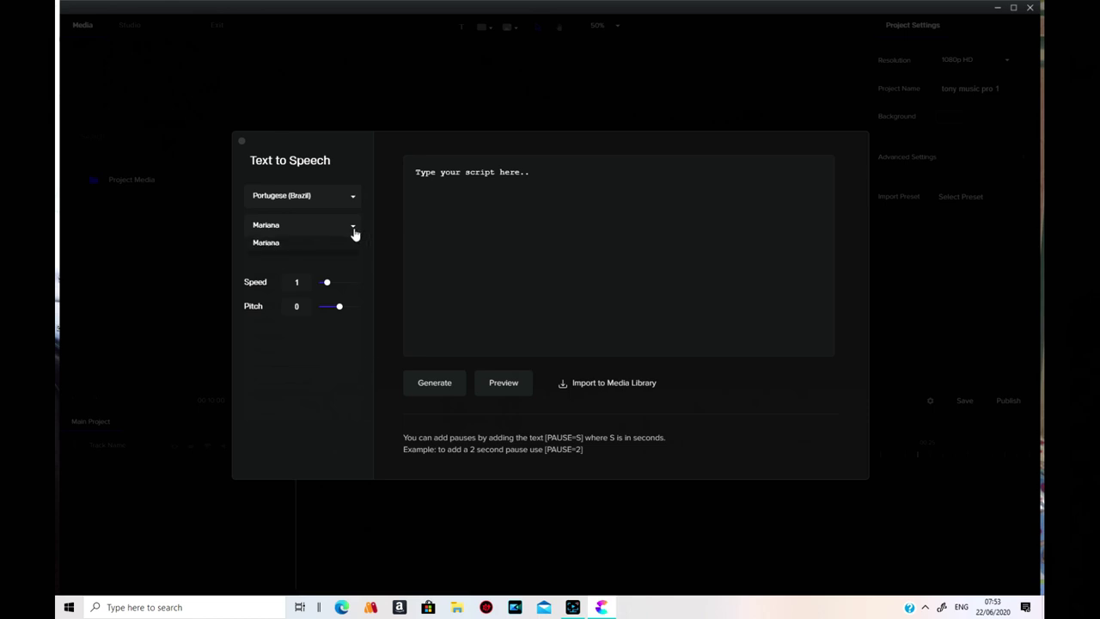
click(353, 228)
click(351, 199)
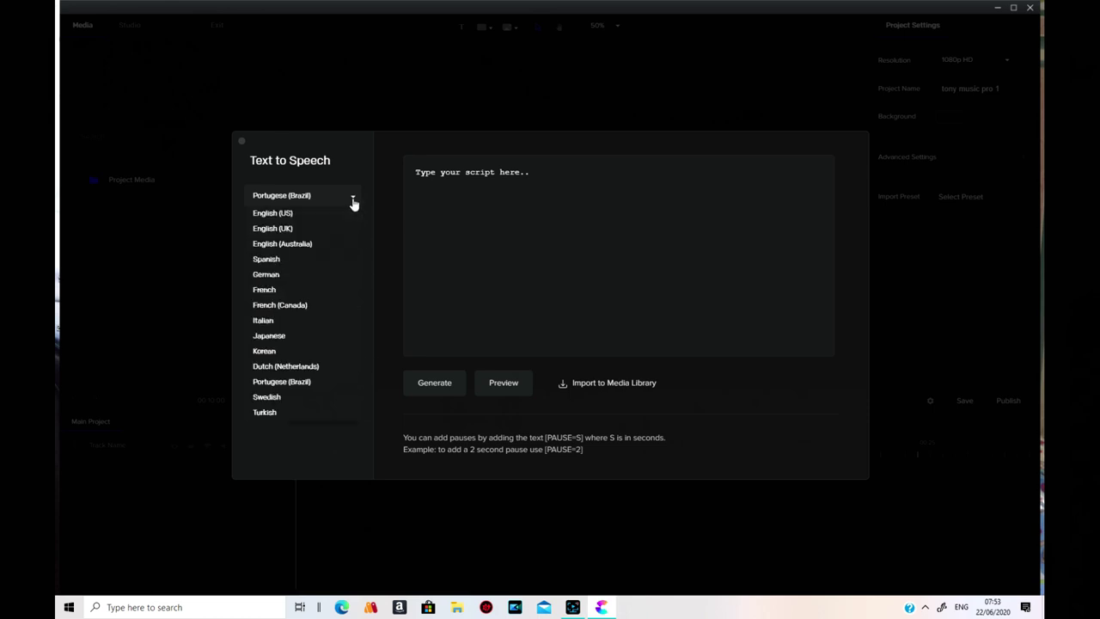
click(331, 399)
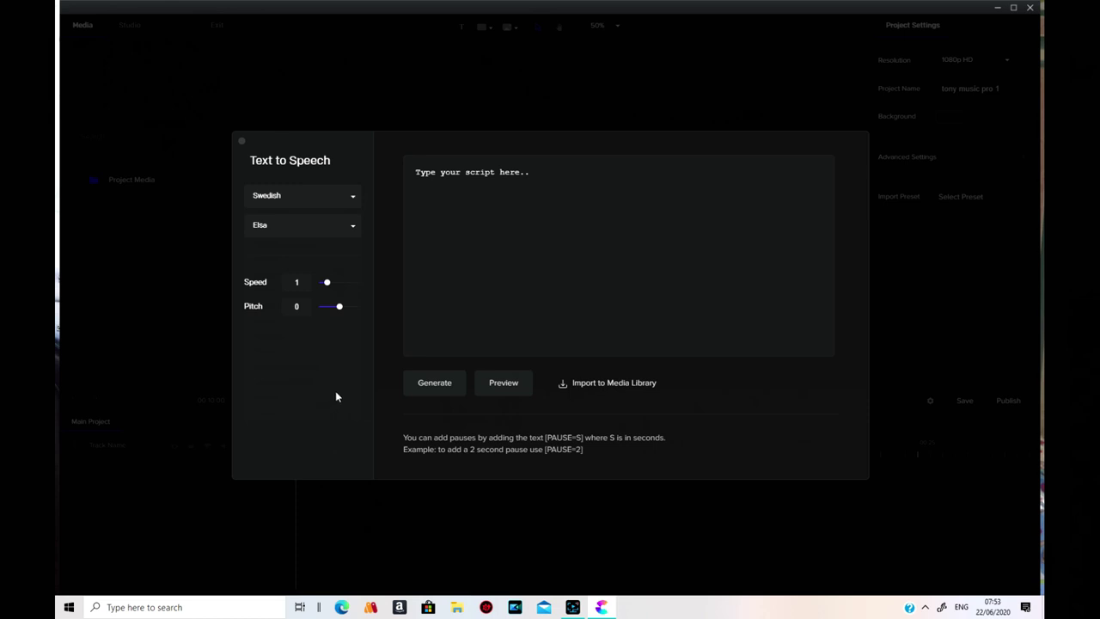
click(340, 231)
click(354, 227)
Step: Switch the speech language to Turkish, check its voices, and return to the script text
click(348, 204)
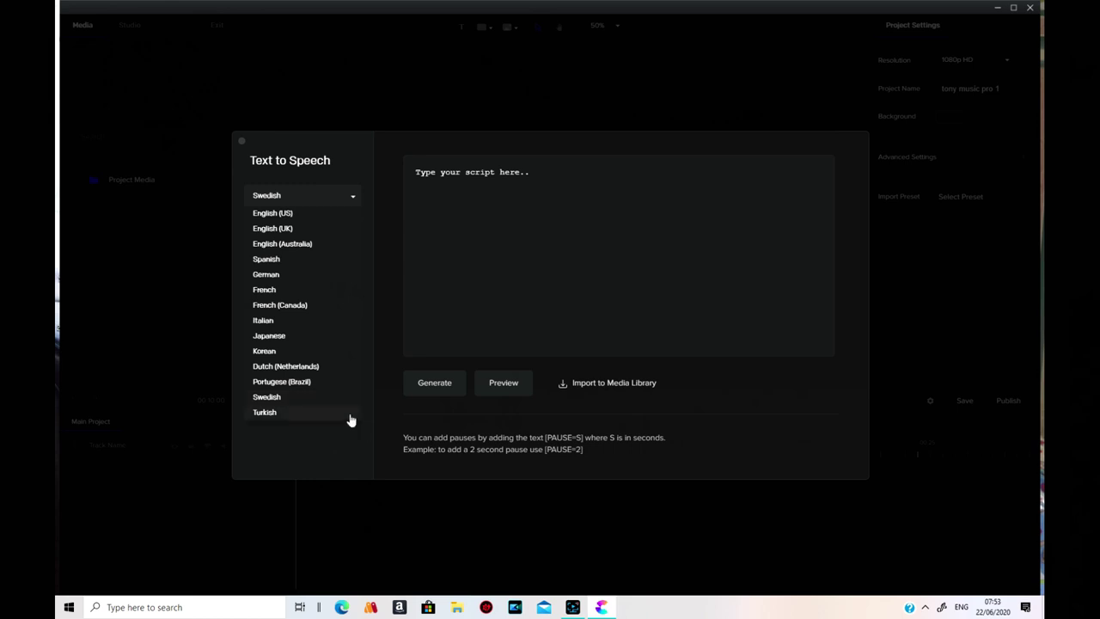
click(349, 416)
click(344, 235)
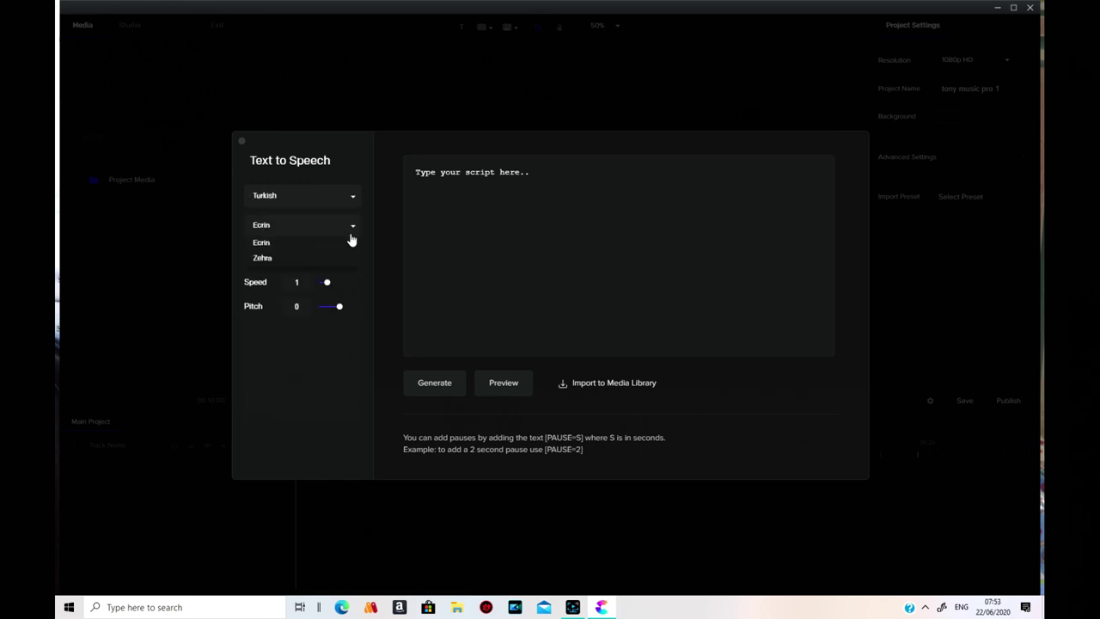
click(353, 230)
click(347, 199)
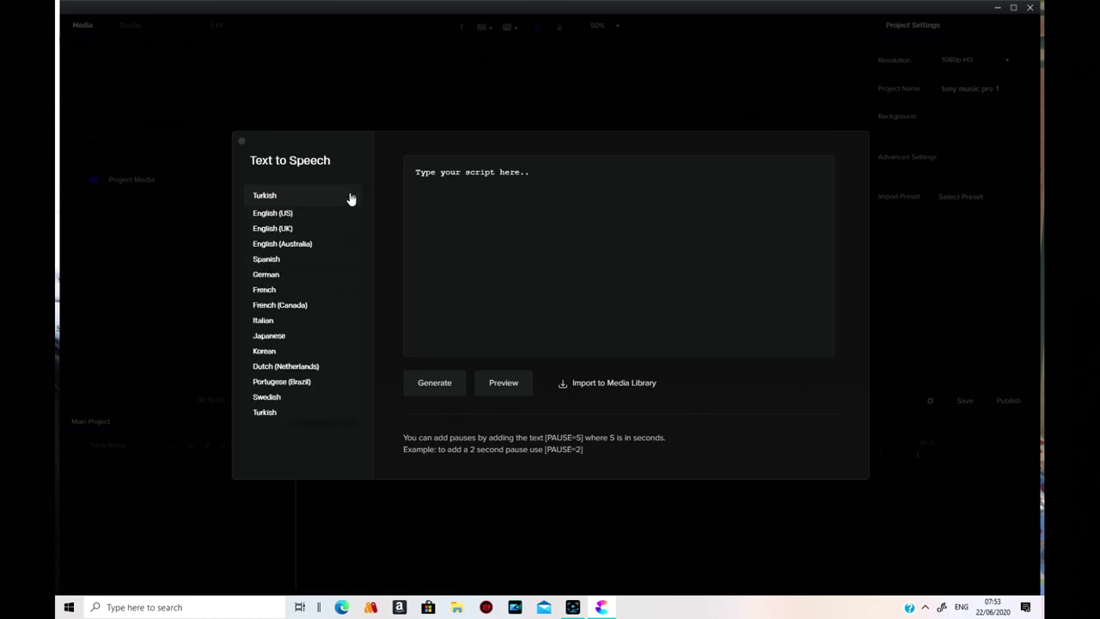
click(516, 211)
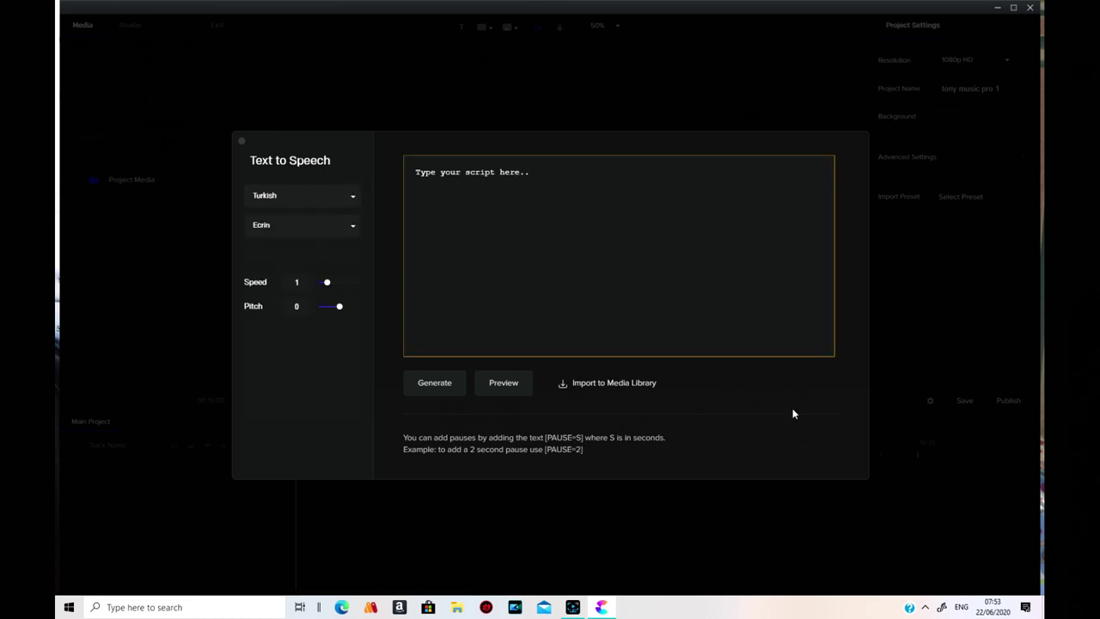
Step: Leave Text to Speech and import the Pexels photo of the man with outstretched arms above green hills from the Media Library
triple_click(573, 170)
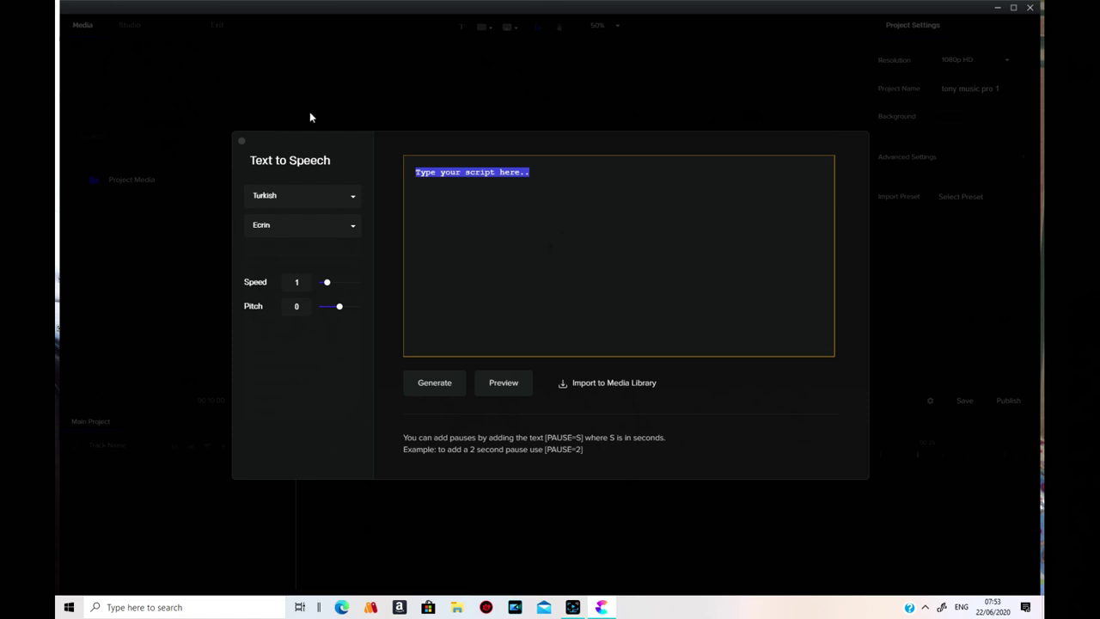
click(241, 144)
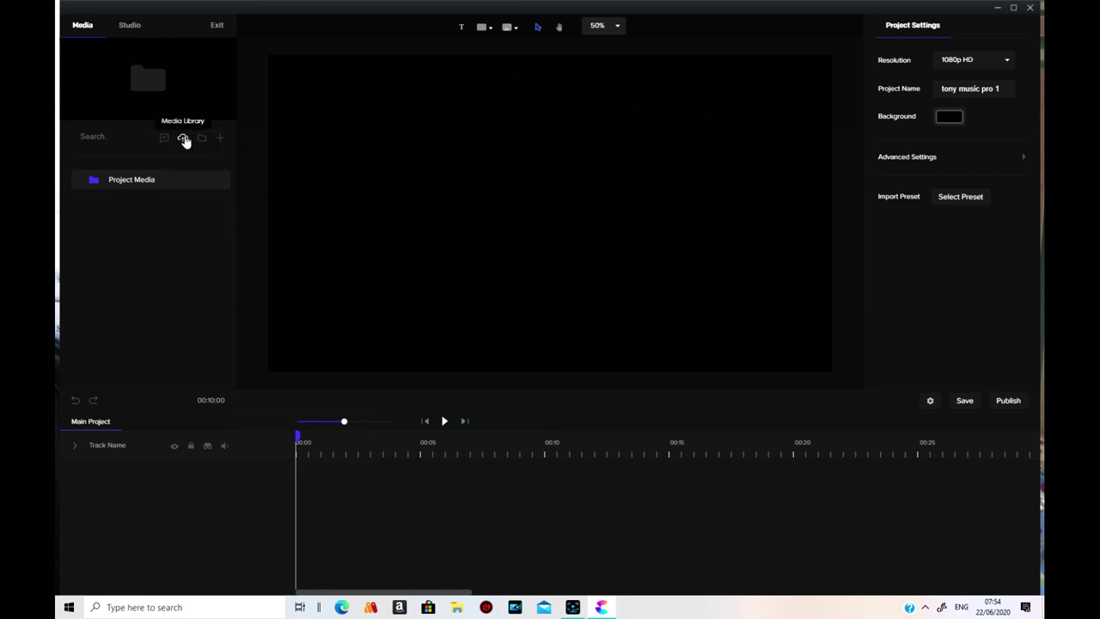
click(184, 140)
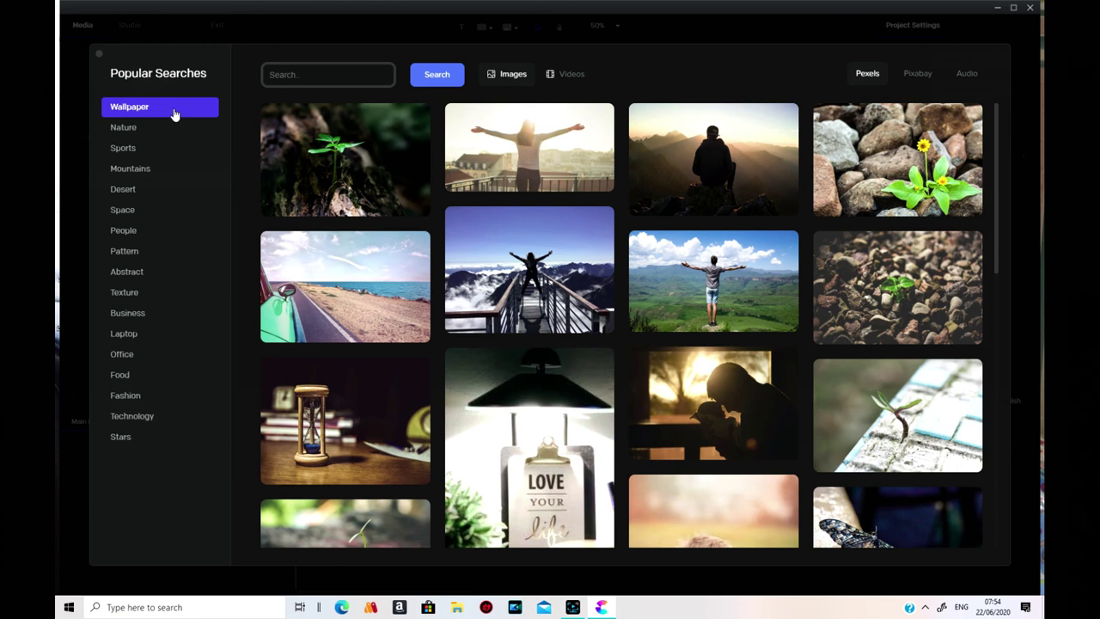
mouse_move(605, 182)
mouse_move(763, 328)
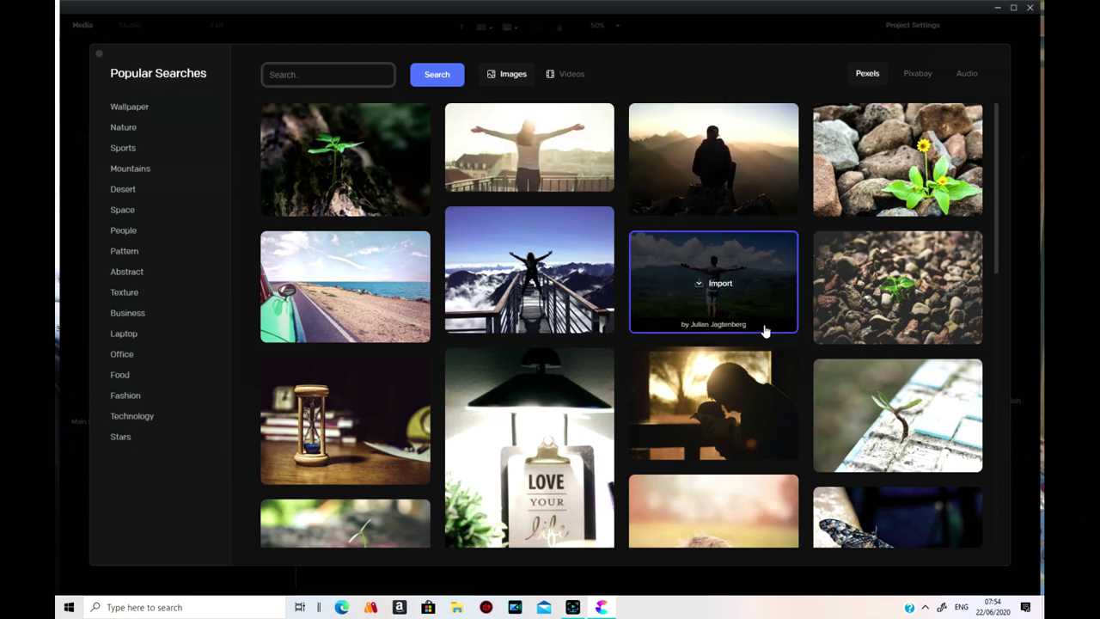
click(722, 289)
mouse_move(468, 246)
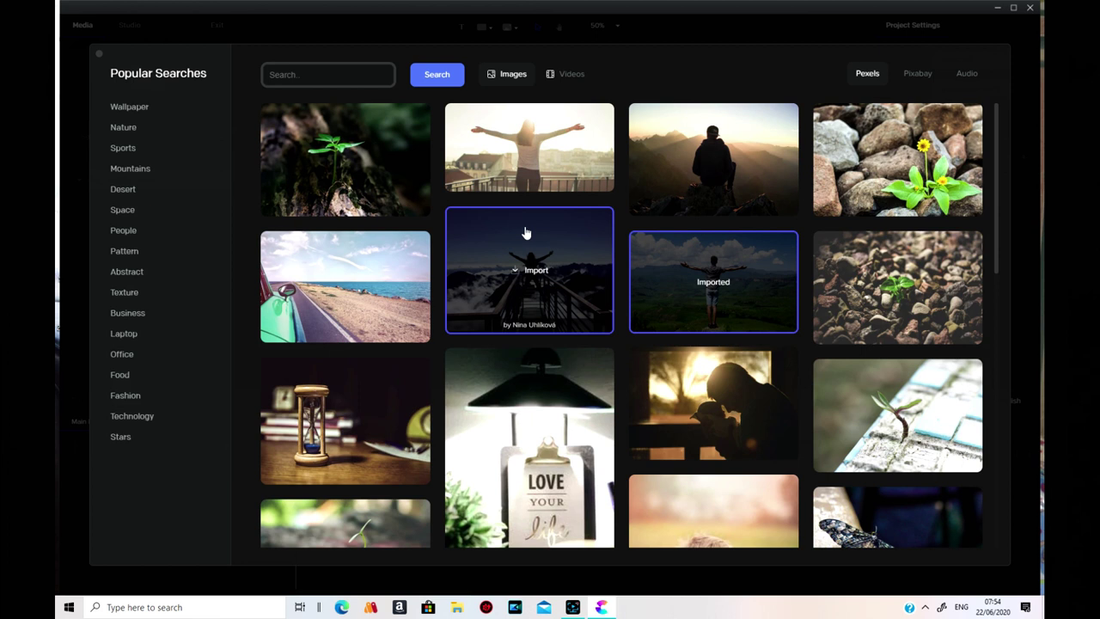
mouse_move(344, 152)
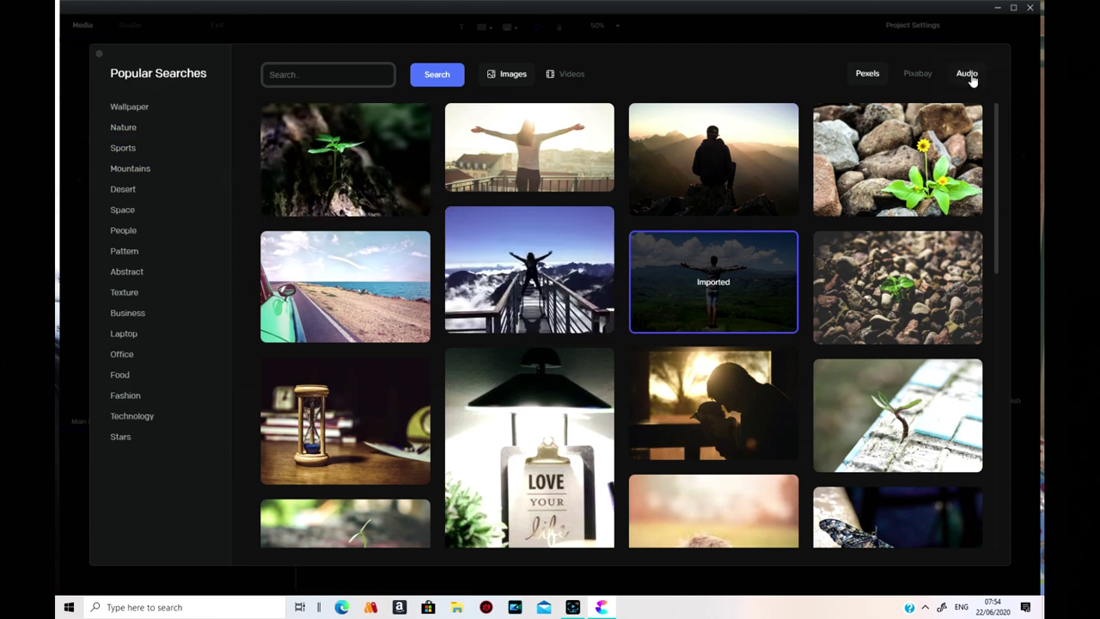
Step: Import the fox photo from Pixabay, check the stock audio tracks, and return to the editor
click(915, 75)
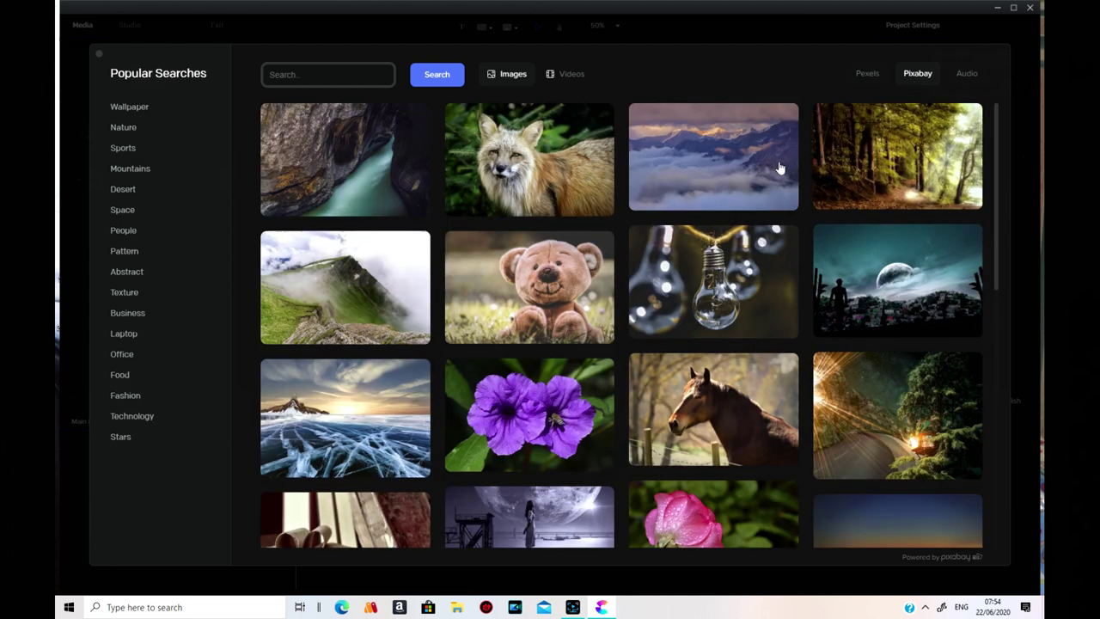
mouse_move(779, 184)
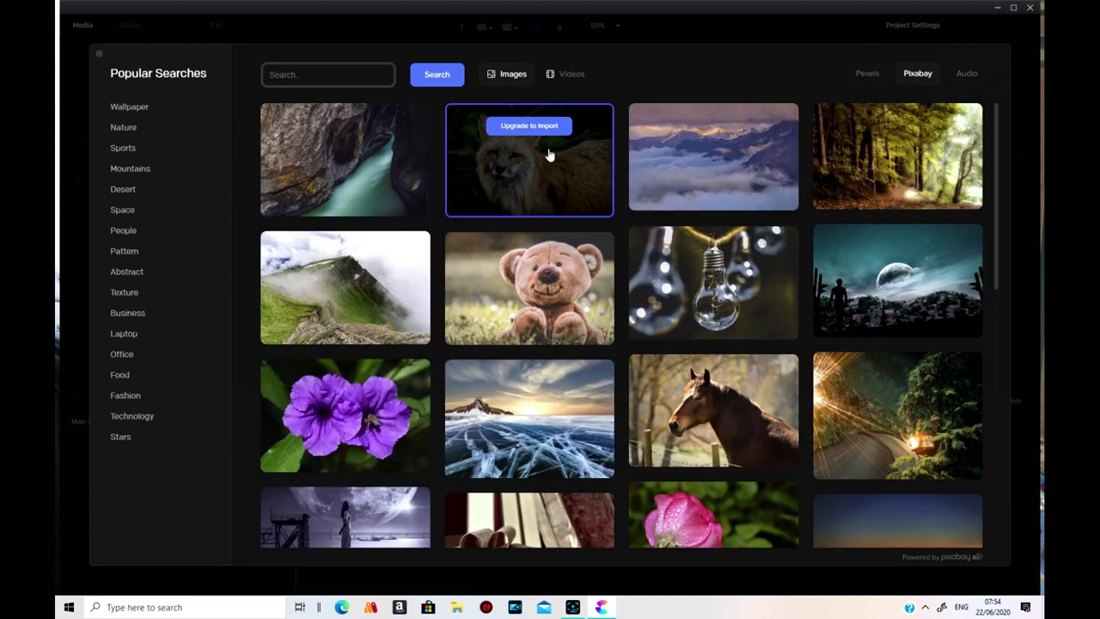
click(970, 75)
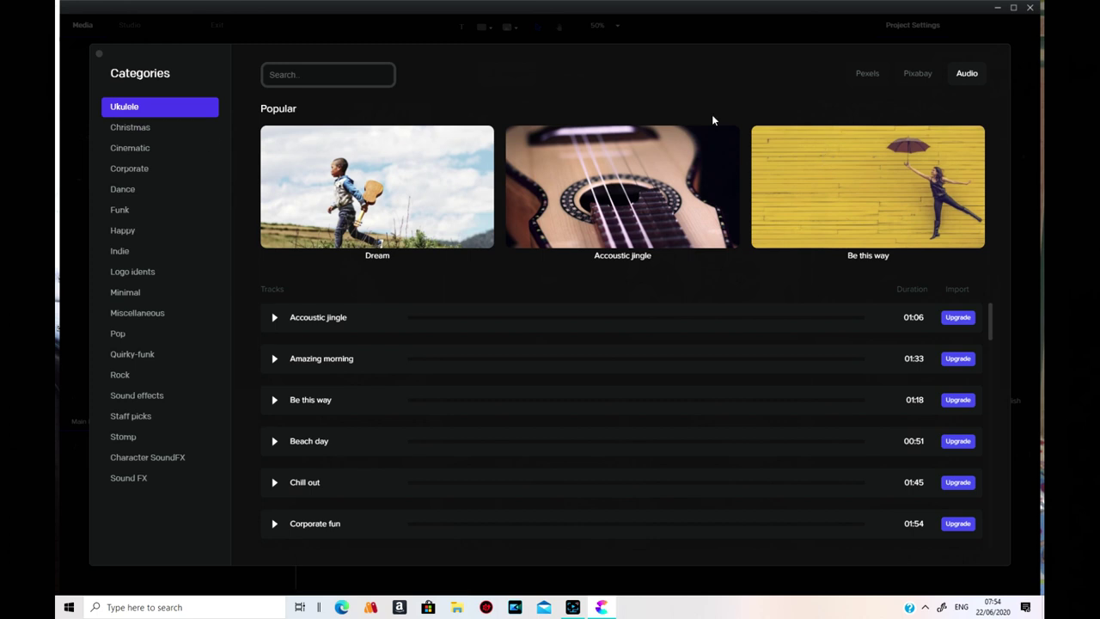
click(100, 57)
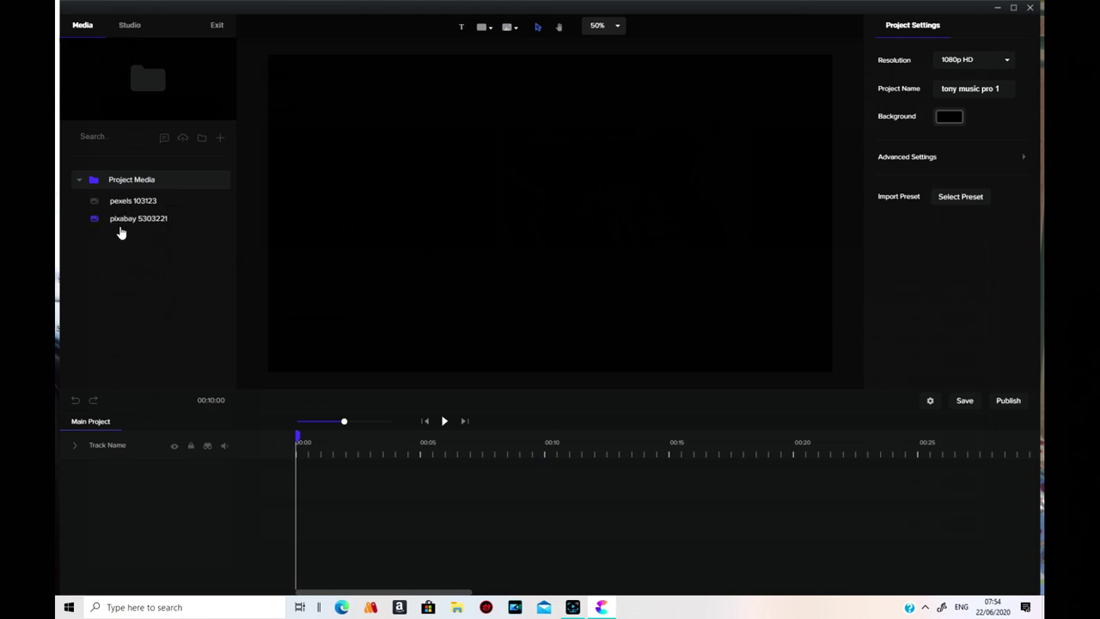
Step: Preview the two imported images, and try the fox image on the canvas before deleting its clip
click(143, 206)
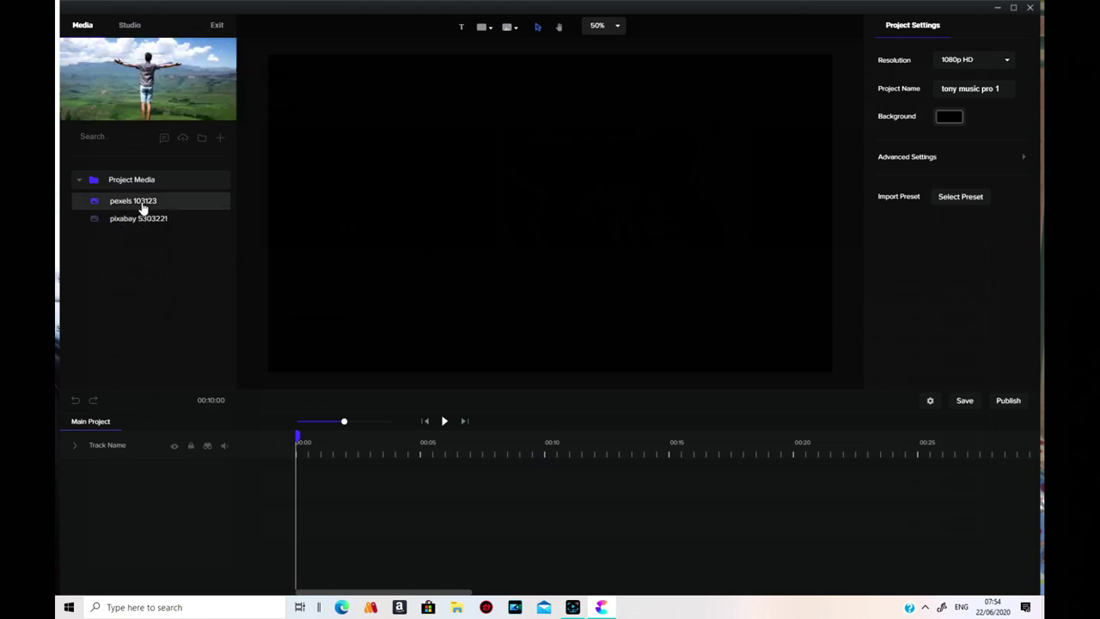
click(152, 224)
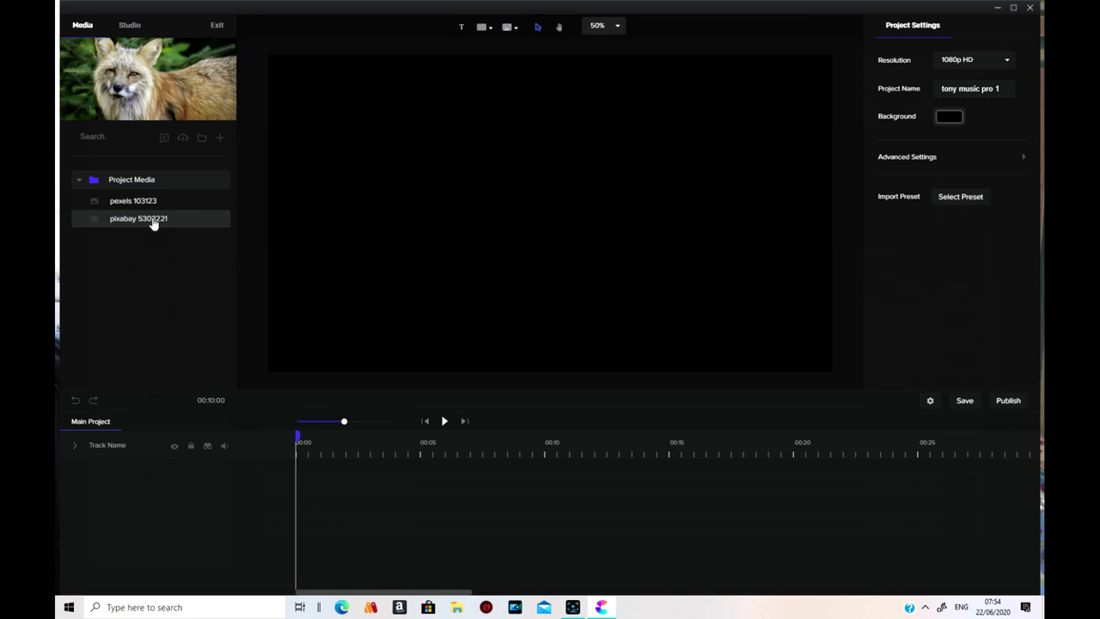
drag(152, 218, 534, 228)
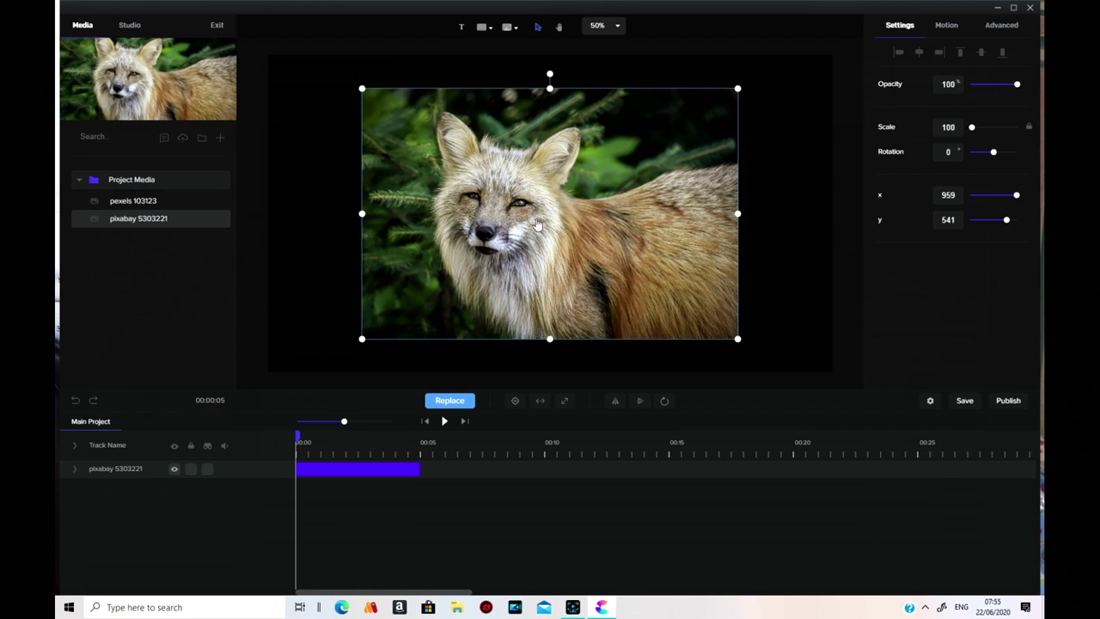
right_click(387, 471)
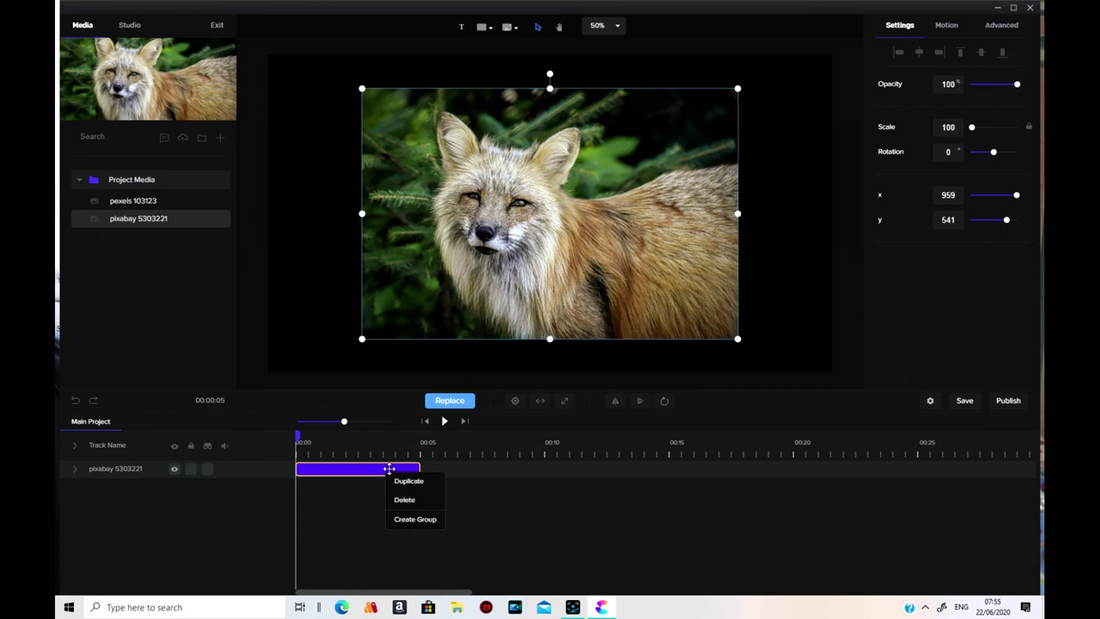
click(421, 501)
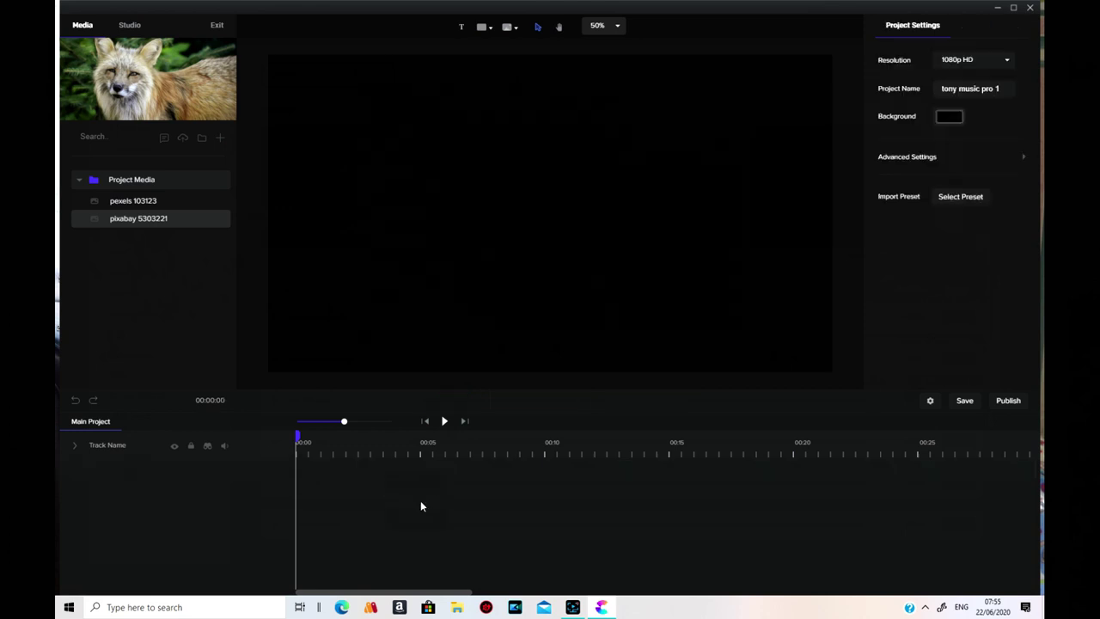
Step: Create a new media folder and move both imported images, pexels 103123 and pixabay 5303221, into it
click(202, 142)
drag(143, 220, 204, 243)
click(135, 246)
drag(165, 201, 180, 248)
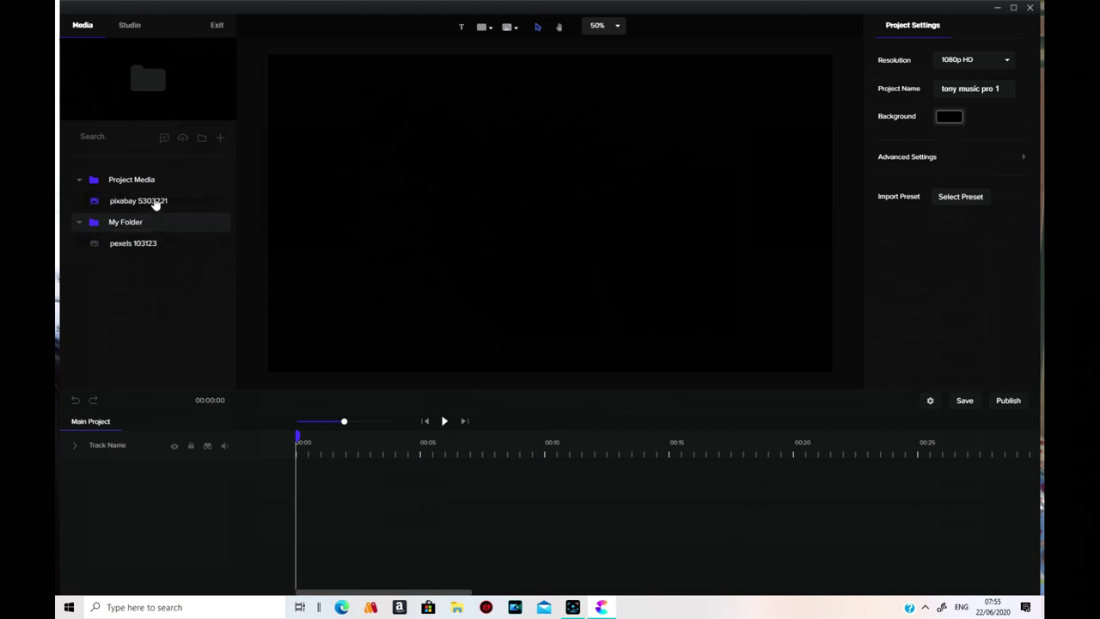
drag(155, 203, 174, 258)
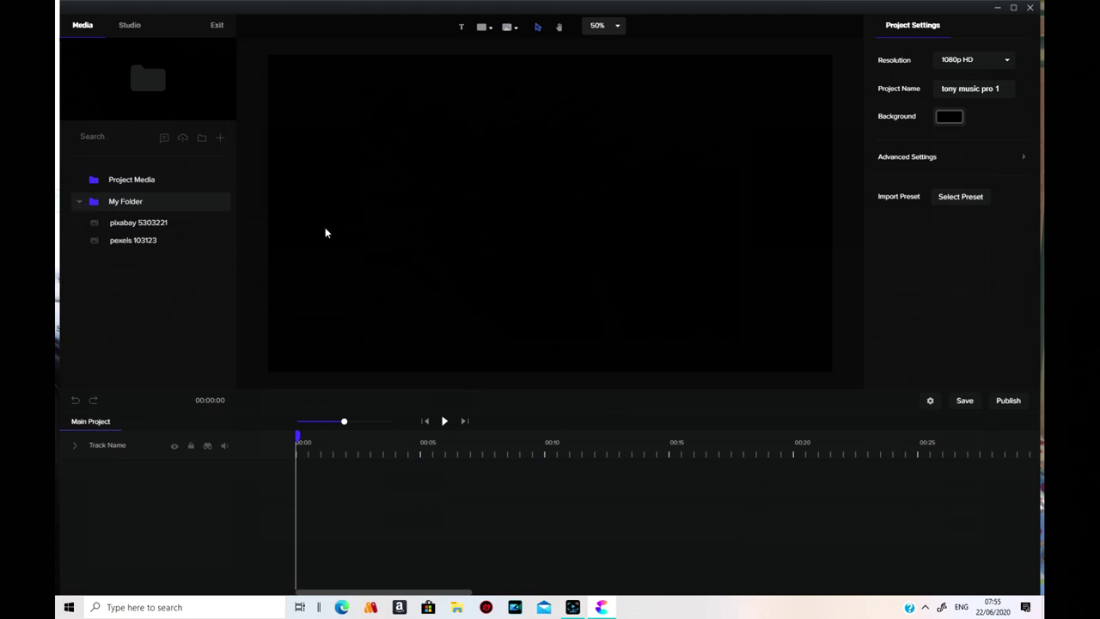
Step: Collapse the new media folder and rename it "free images"
click(79, 203)
double_click(129, 201)
drag(140, 201, 103, 209)
text(free images)
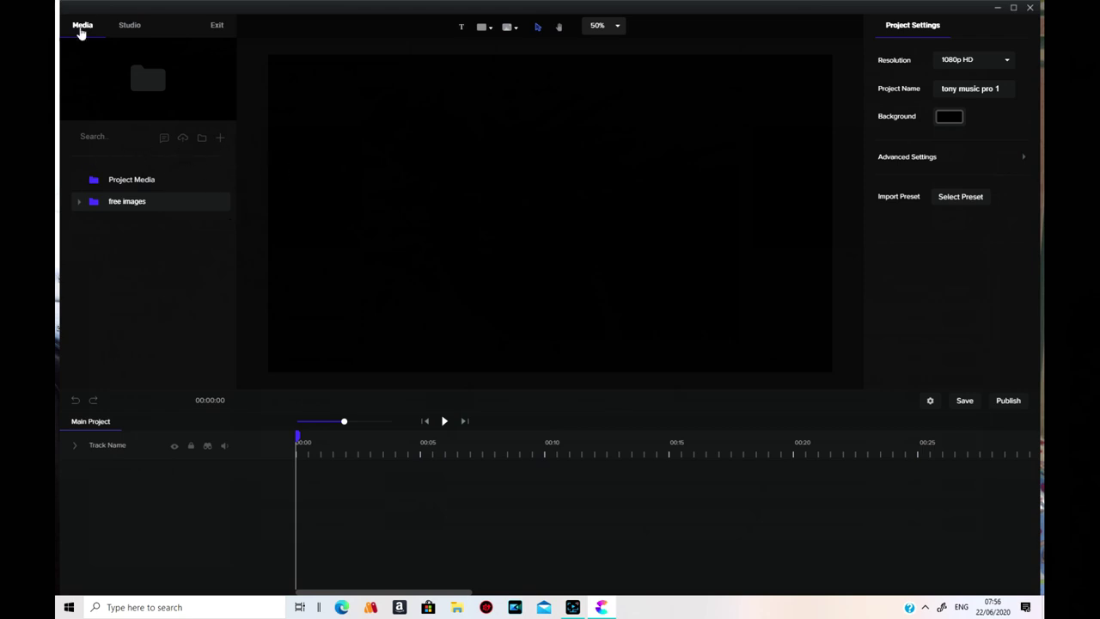
Step: Add a default text element to the canvas and delete its clip from the timeline
click(462, 28)
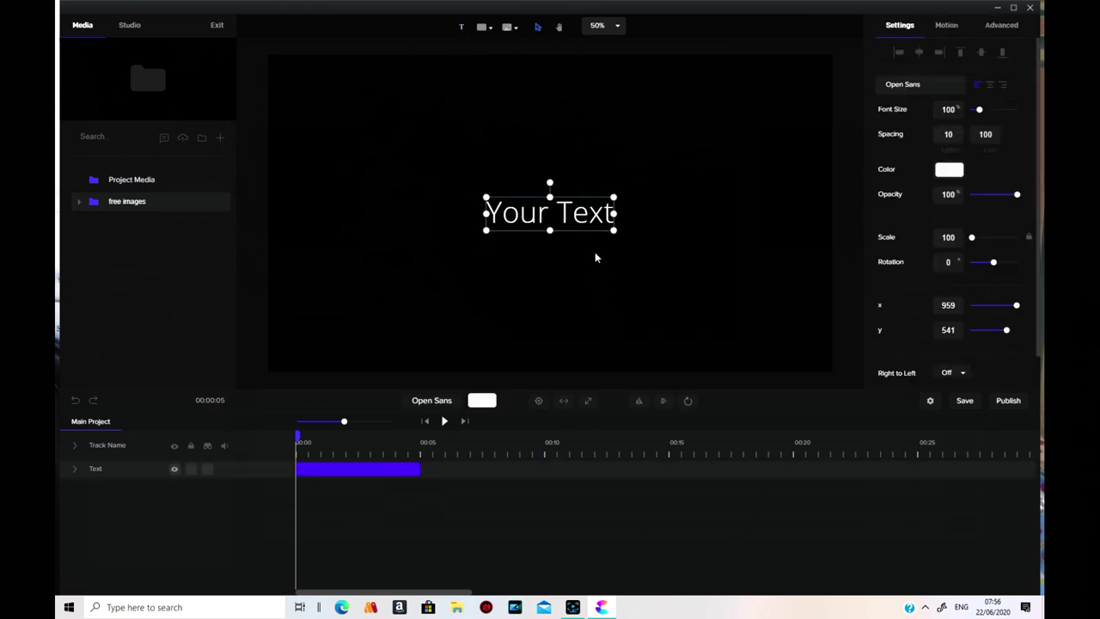
right_click(385, 468)
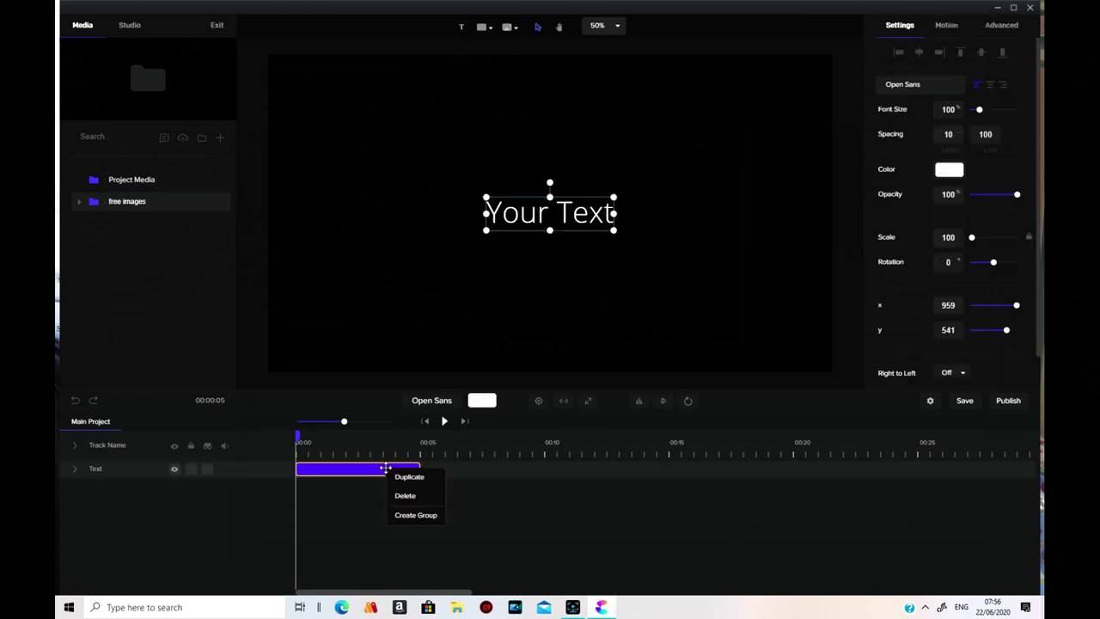
click(408, 496)
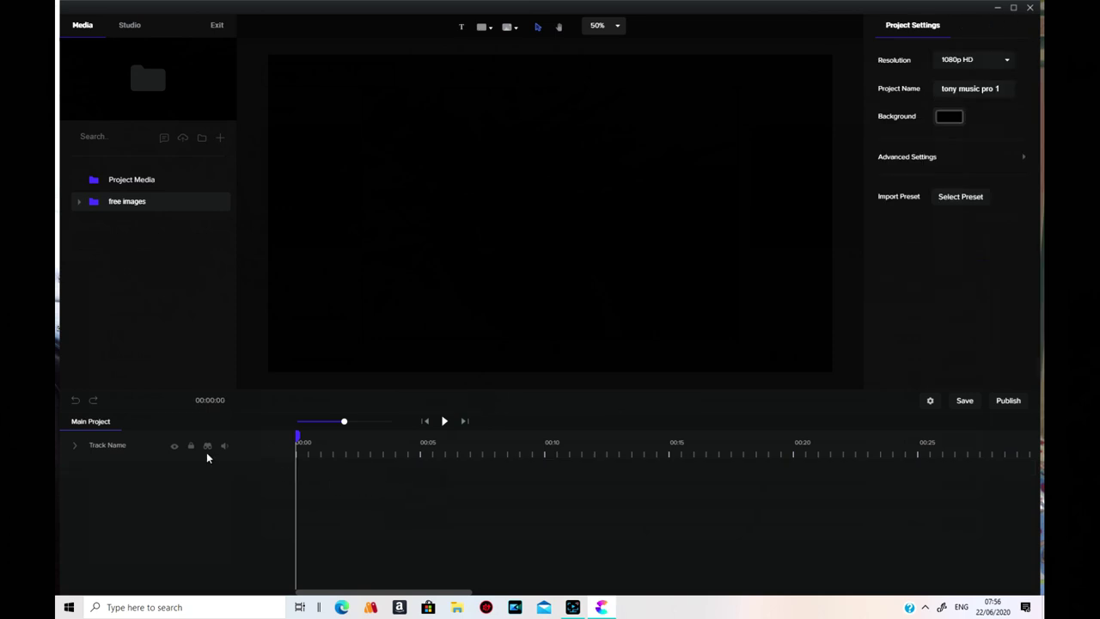
Step: Browse through the shapes available for adding to the canvas
click(489, 29)
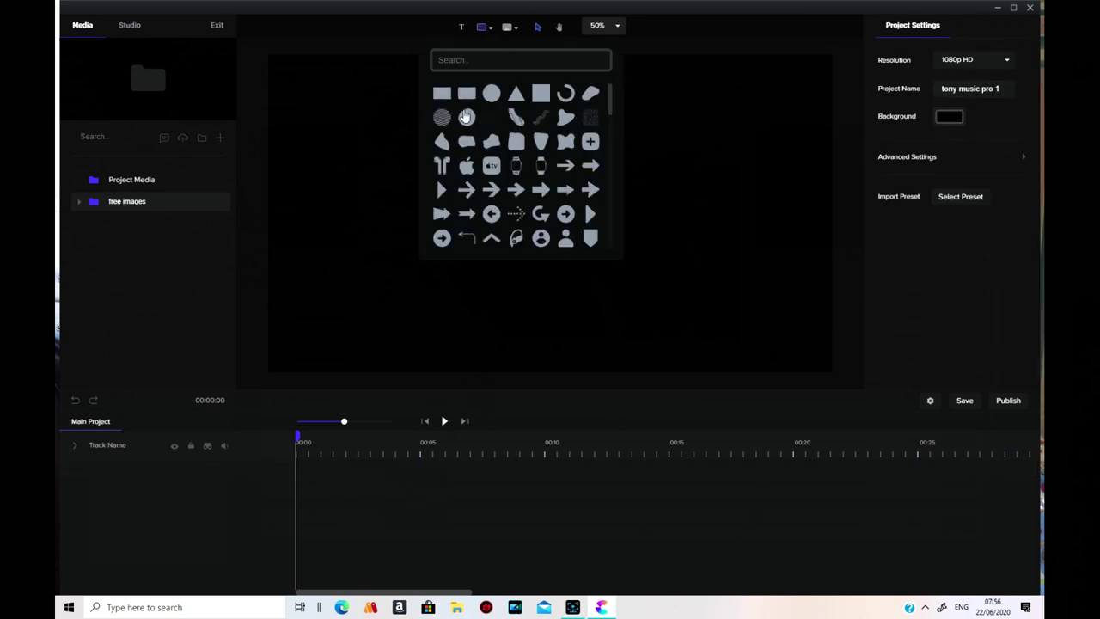
drag(611, 108, 629, 201)
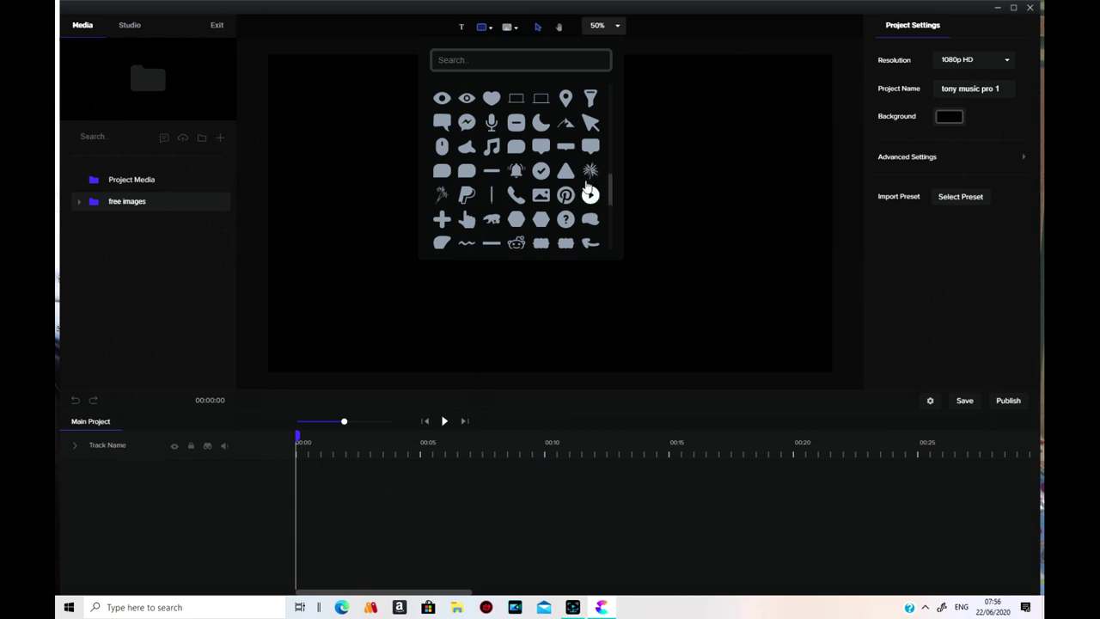
click(519, 151)
Step: Look at the Devices graphics and return to the overview of graphic categories
click(515, 33)
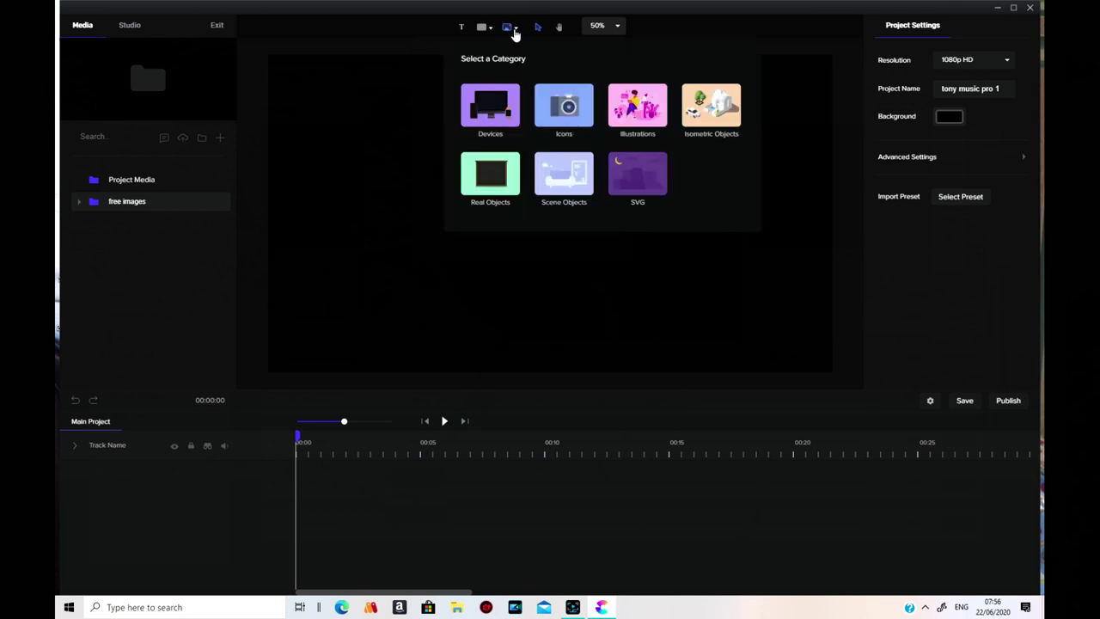
click(500, 123)
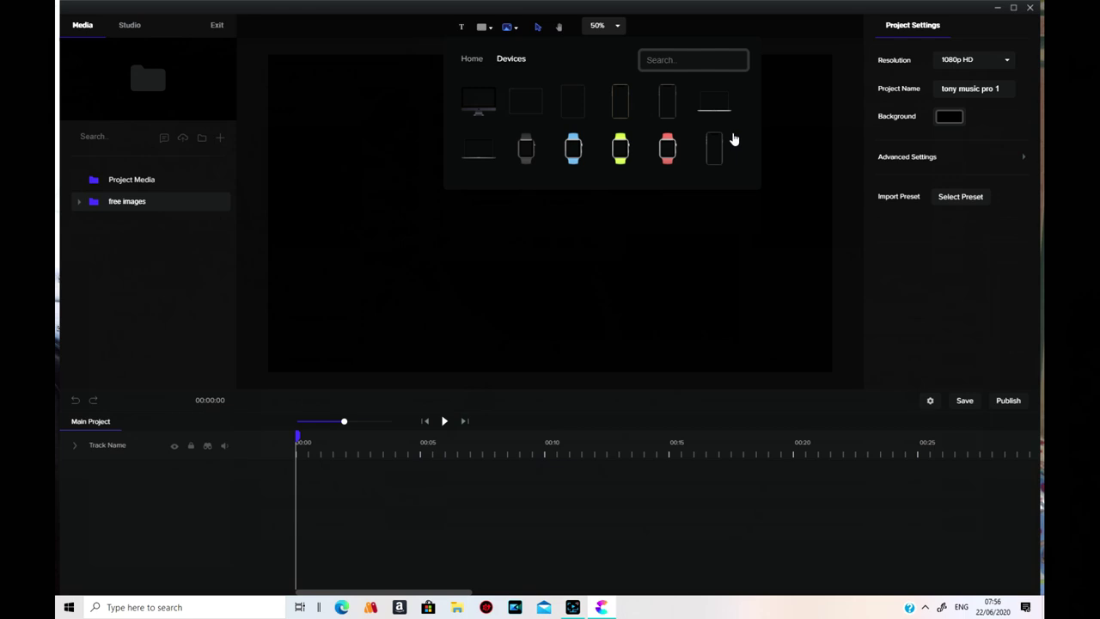
click(509, 28)
click(474, 60)
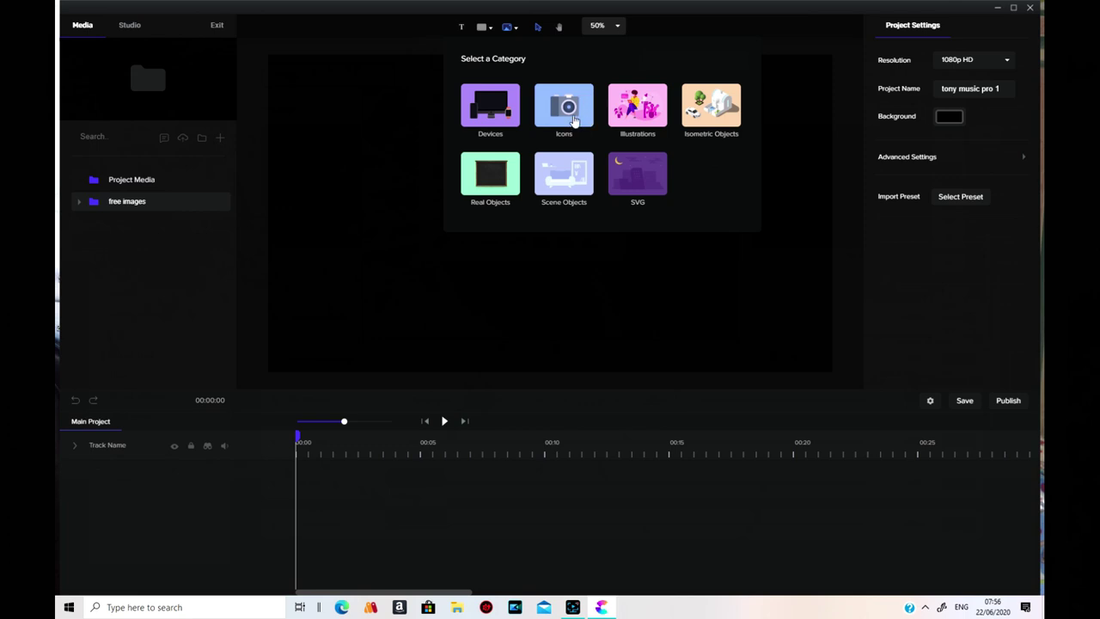
Step: Look at the Colored Lines icon set in the Icons category
click(574, 122)
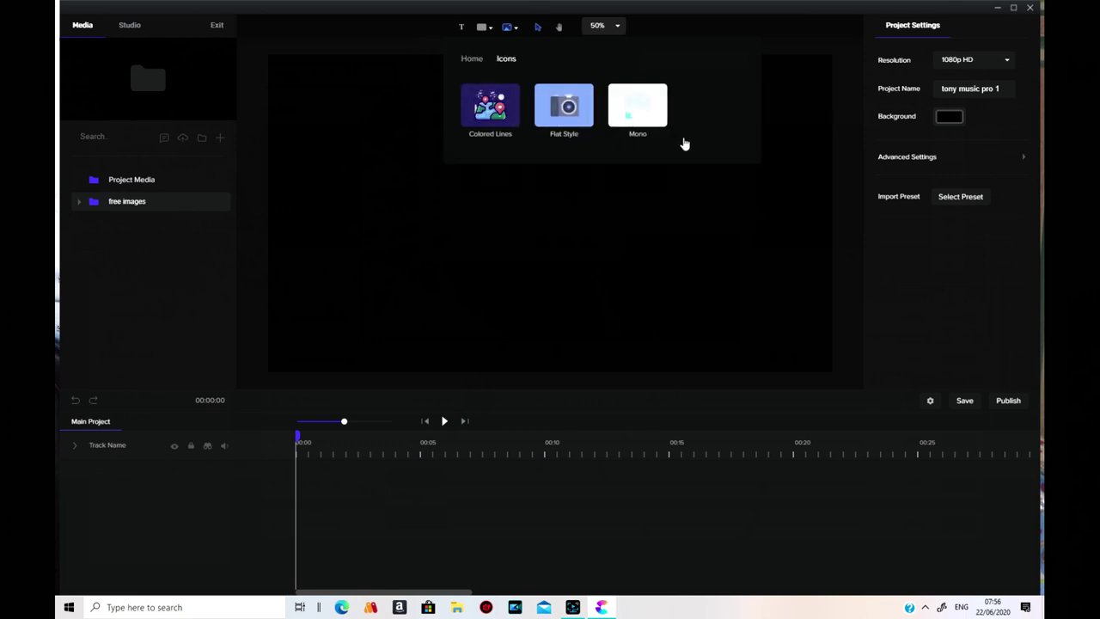
click(484, 117)
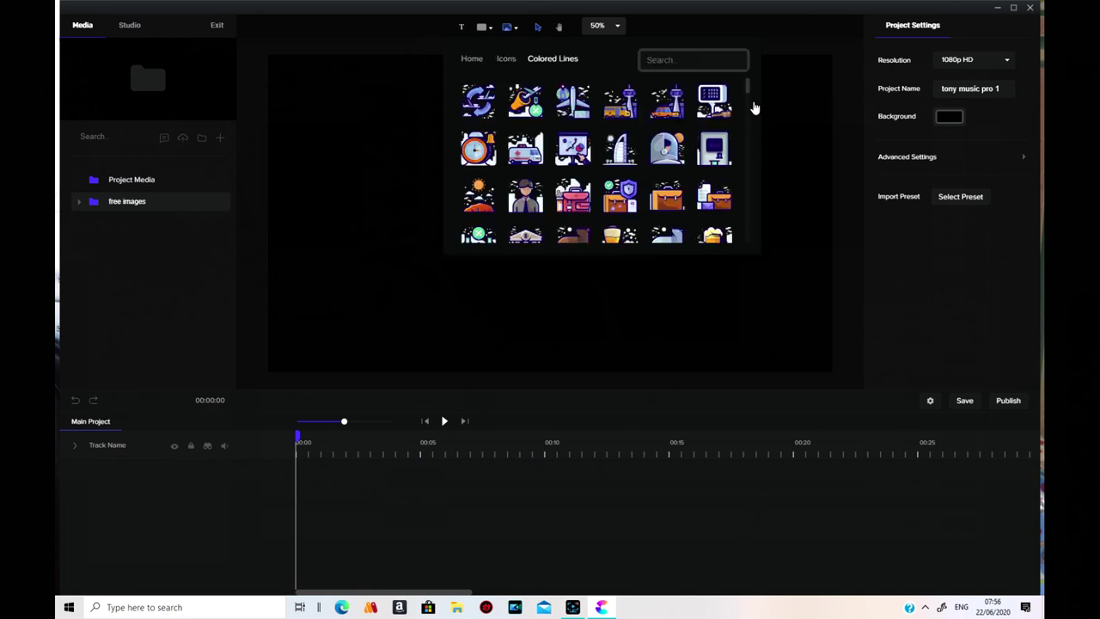
mouse_move(747, 81)
mouse_down()
mouse_move(719, 252)
mouse_move(735, 73)
mouse_up()
Step: Browse through the Flat Style icon set
click(511, 61)
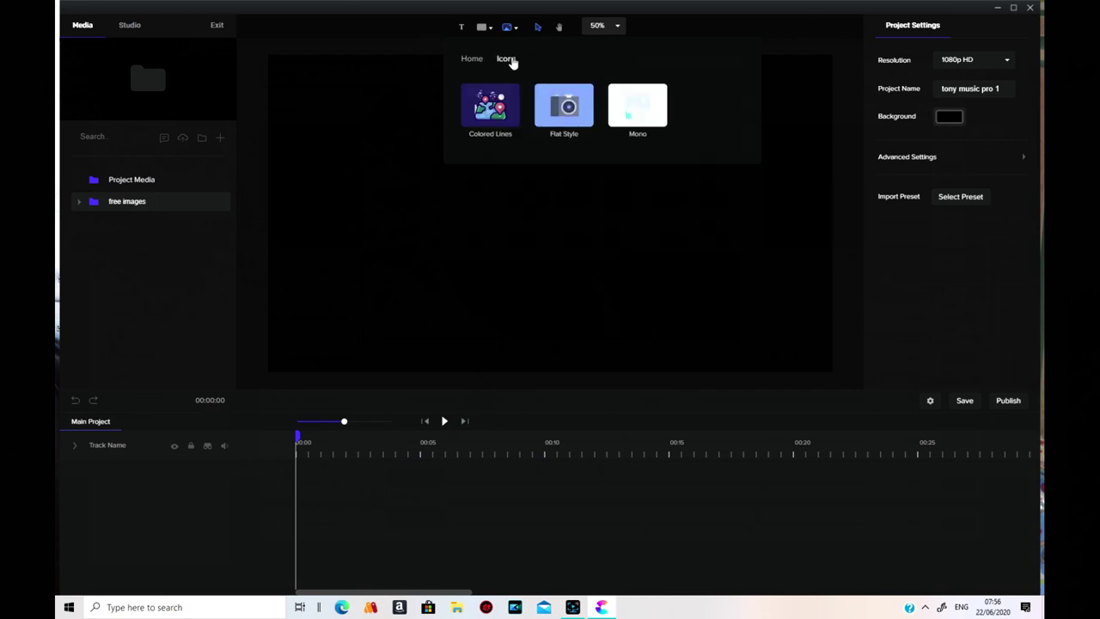
click(567, 118)
scroll(717, 148, down, 3)
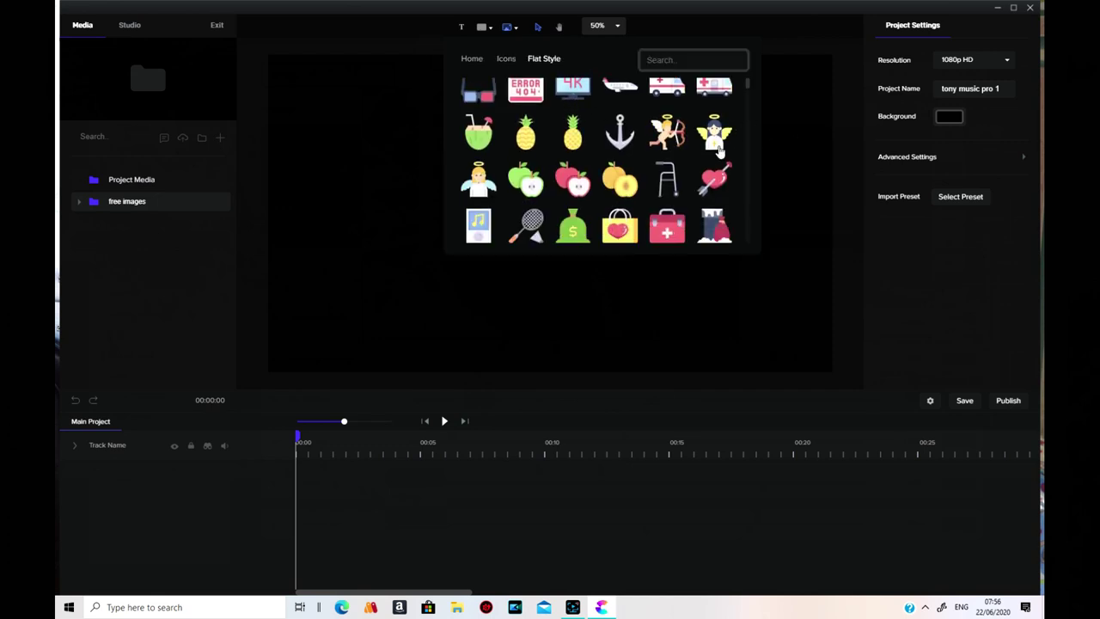
scroll(718, 148, down, 10)
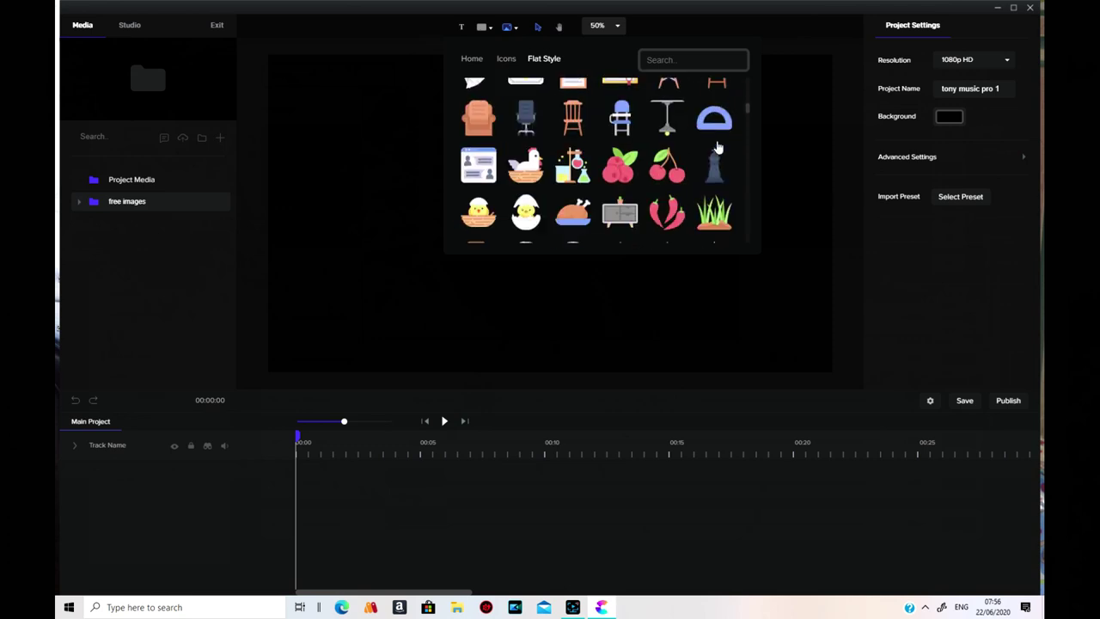
scroll(718, 147, down, 10)
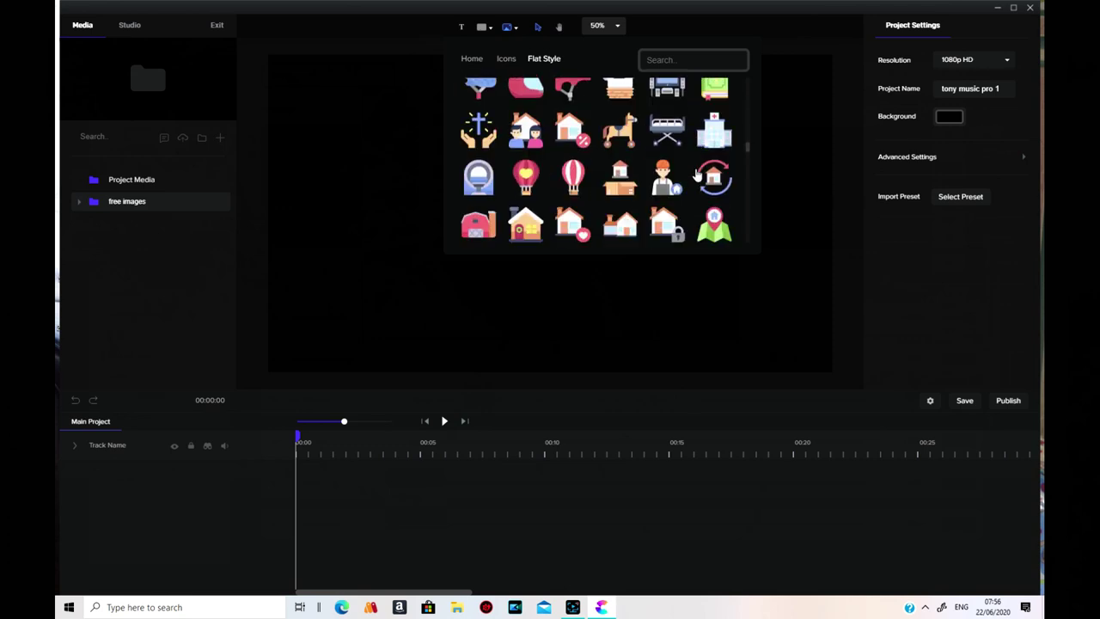
scroll(696, 175, down, 10)
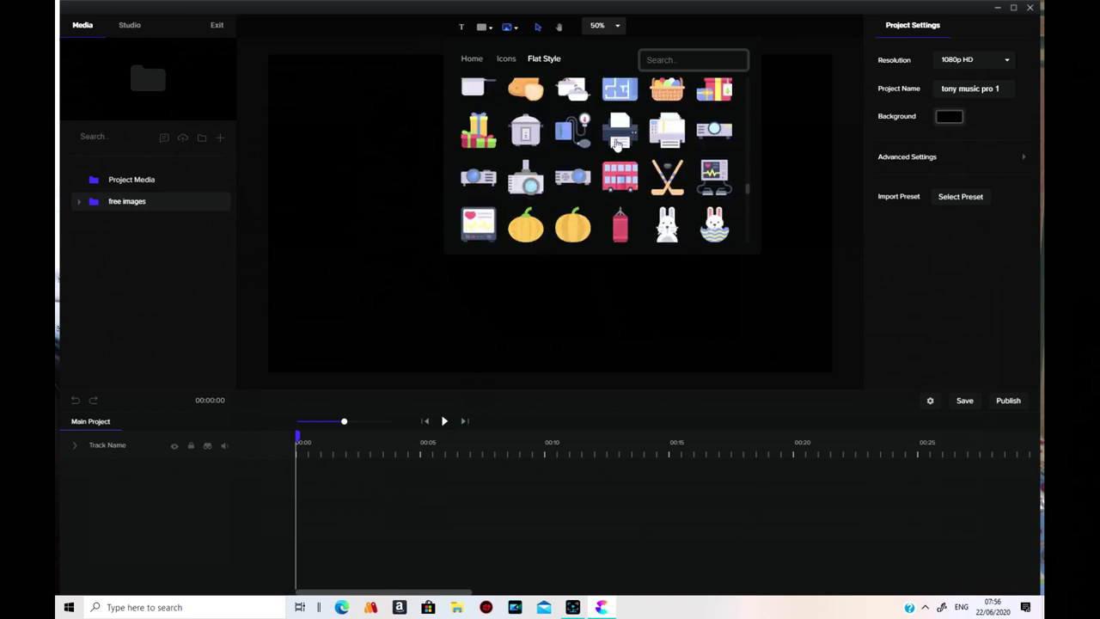
Step: Browse the Mono icon set to the end of its list
click(507, 60)
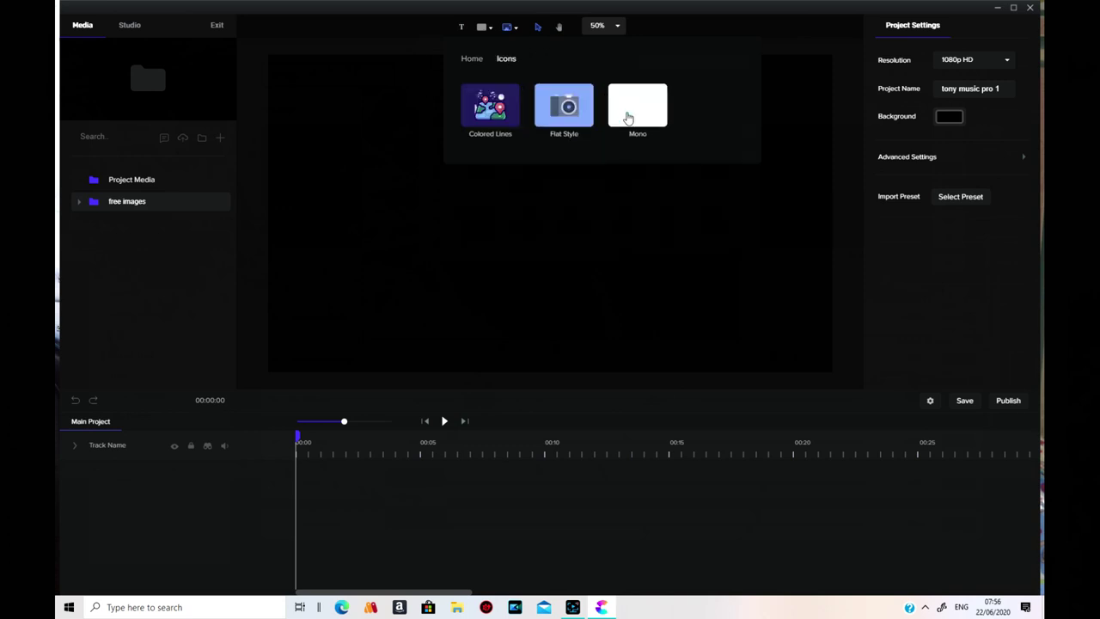
click(640, 114)
scroll(732, 140, down, 3)
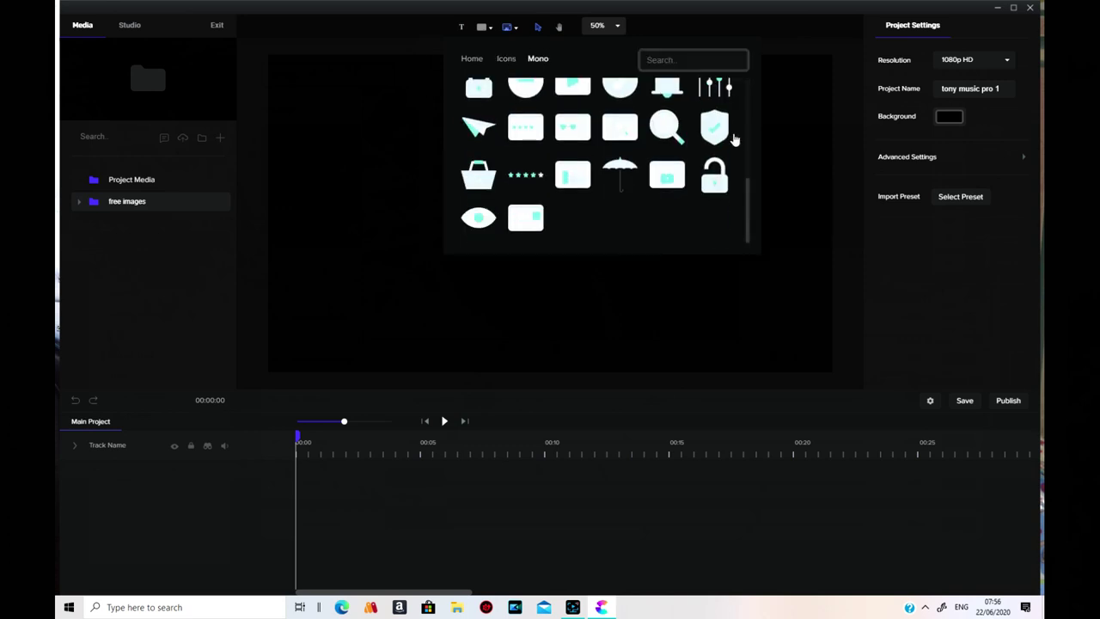
Step: Return from the Mono icons to the category overview, close the graphics library and look over the canvas zoom levels
scroll(733, 140, up, 5)
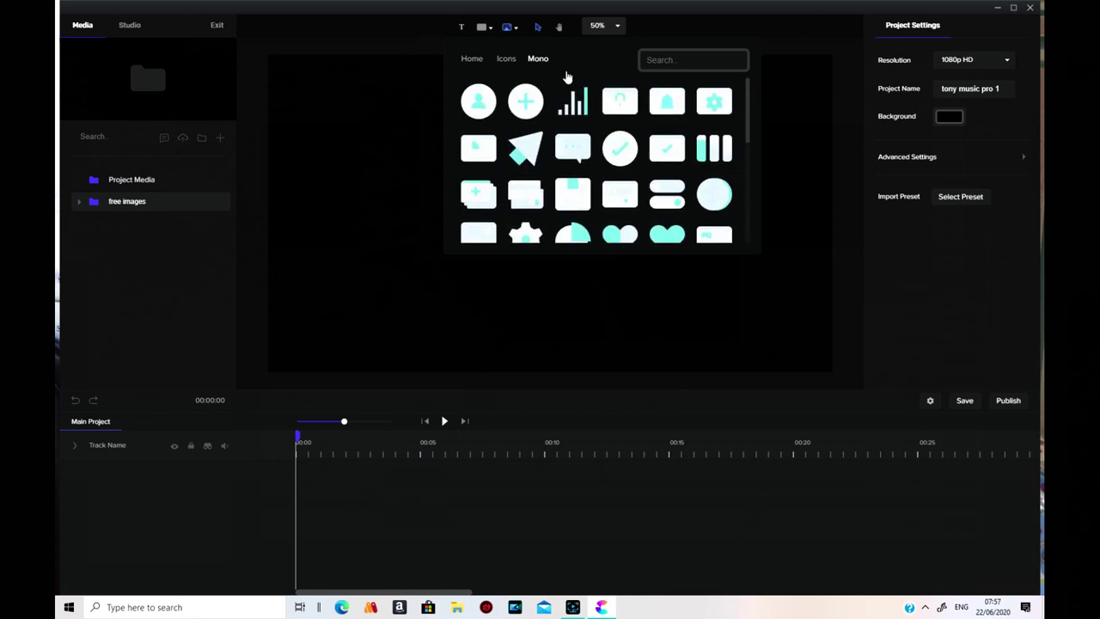
click(474, 61)
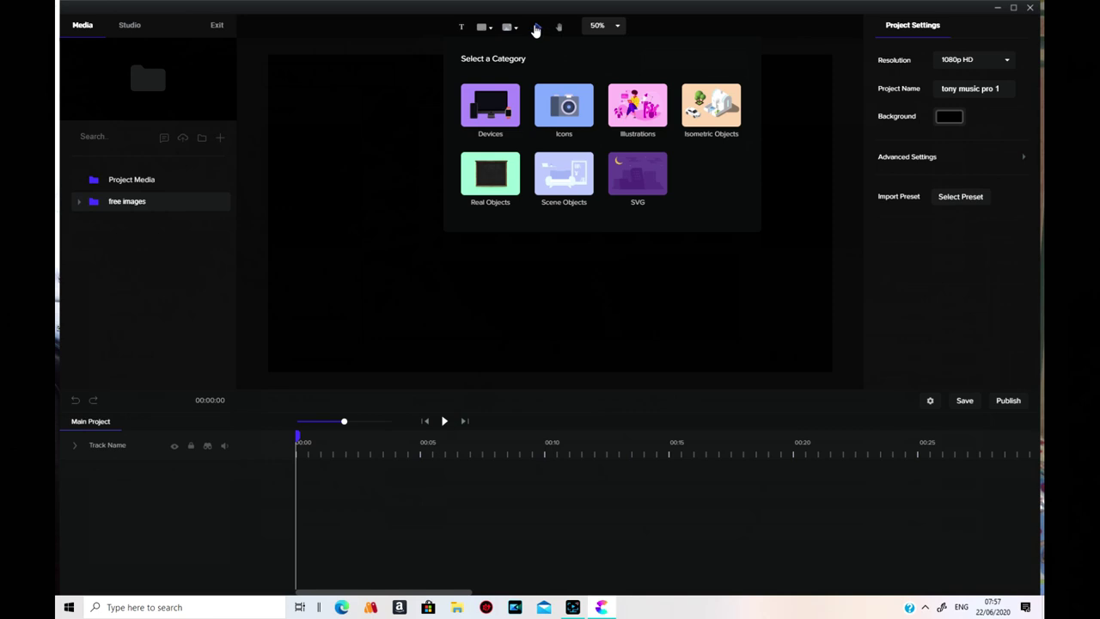
click(539, 31)
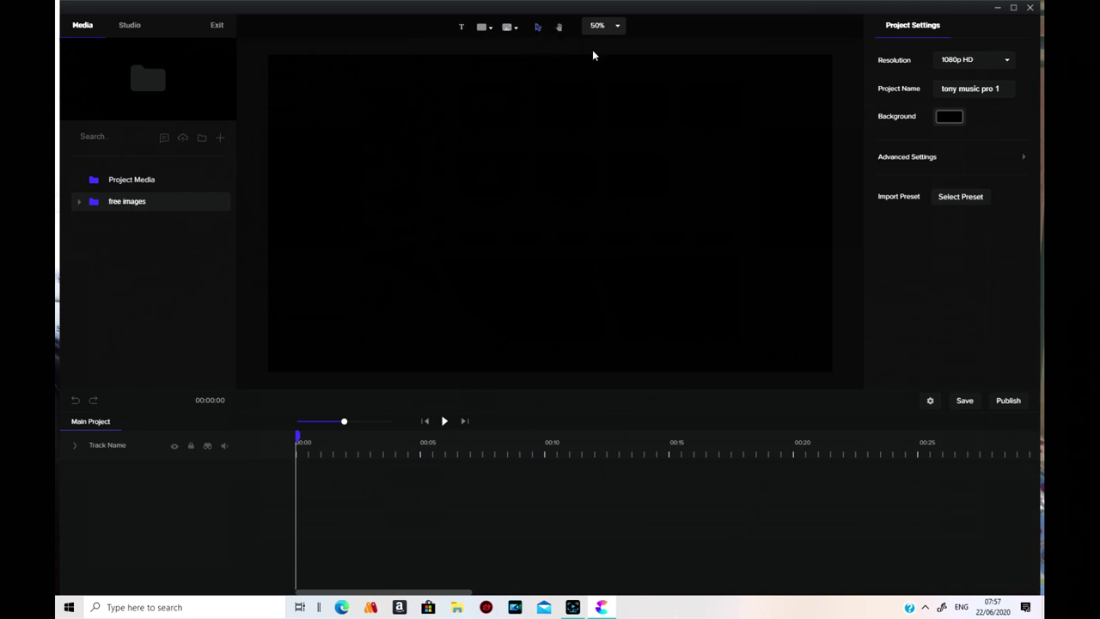
click(617, 26)
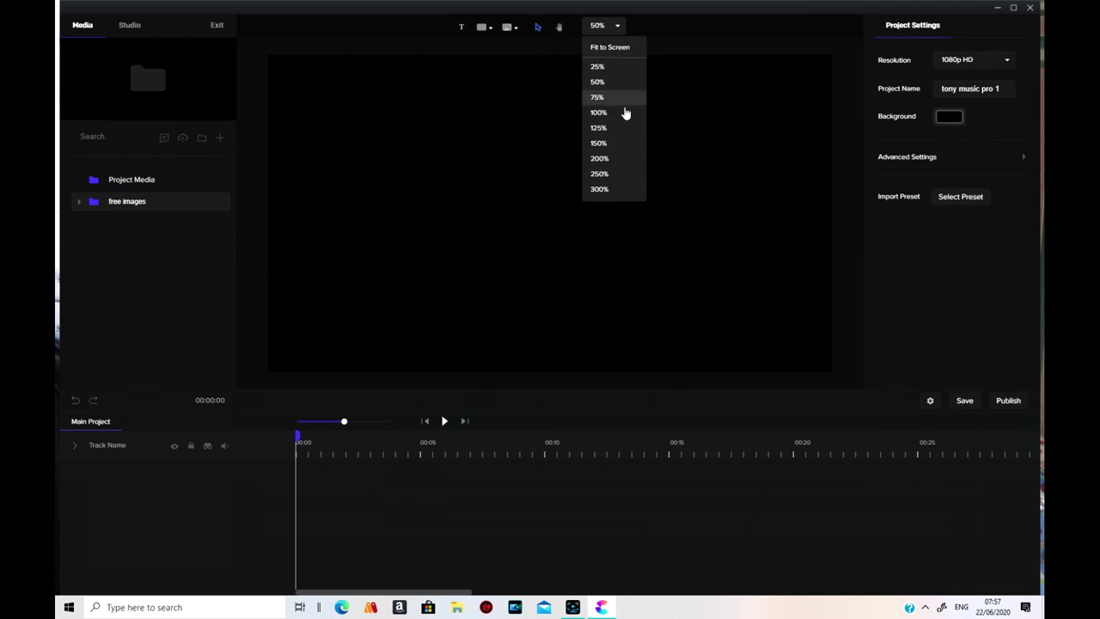
click(697, 30)
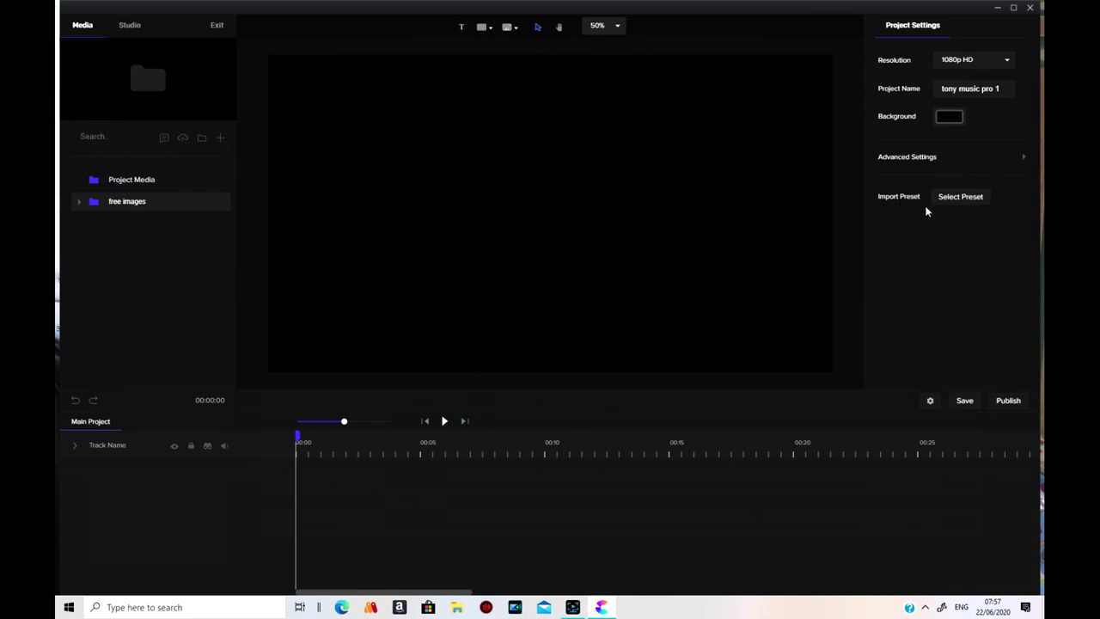
Step: Expand the advanced project settings and look at the choices for making the project a preset
click(1023, 160)
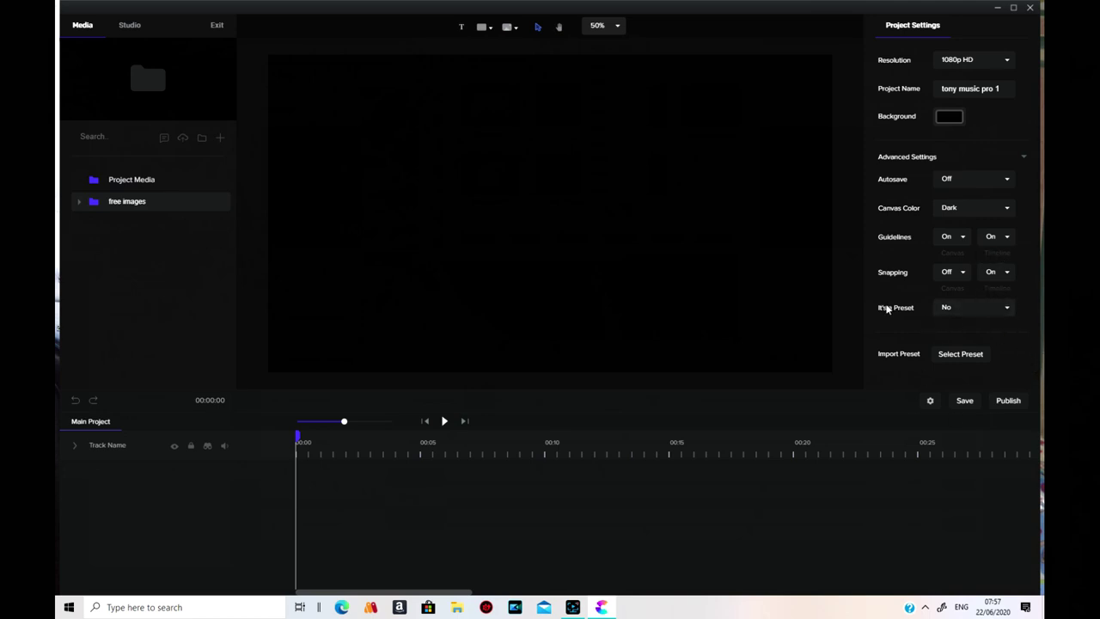
click(1004, 312)
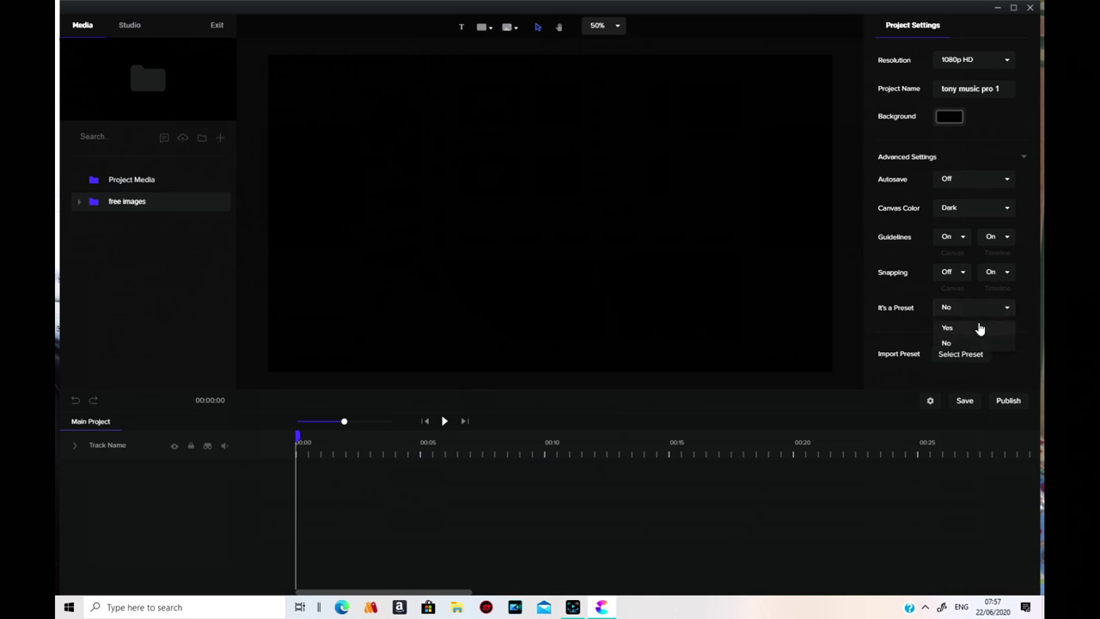
click(972, 316)
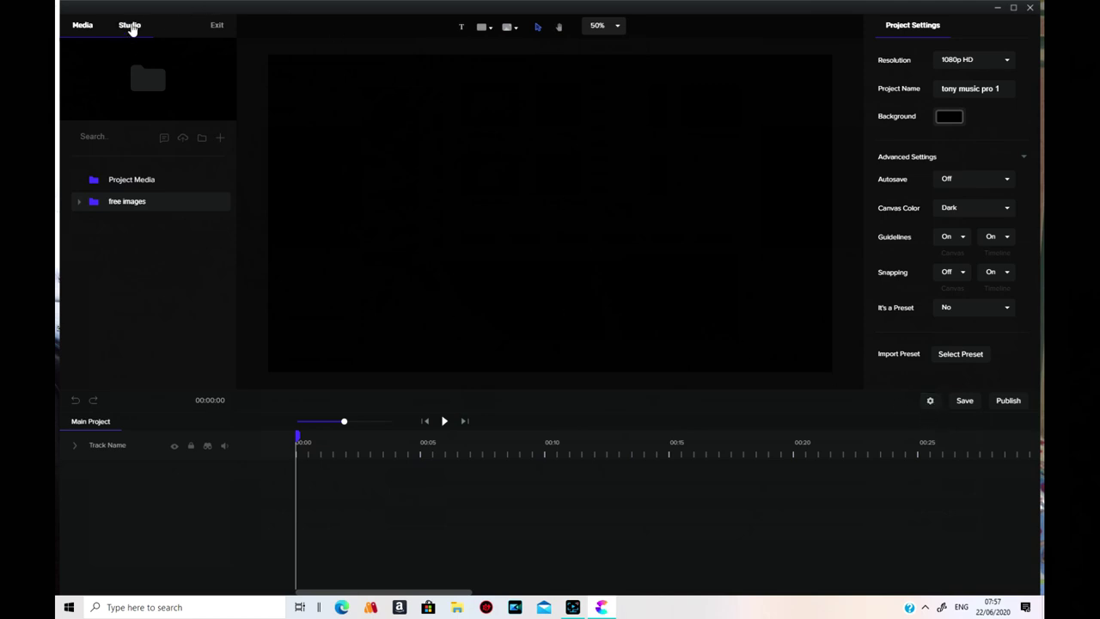
Step: Start exiting the project but stay in it, and open the 3D Characters scenes in the Studio library
click(217, 25)
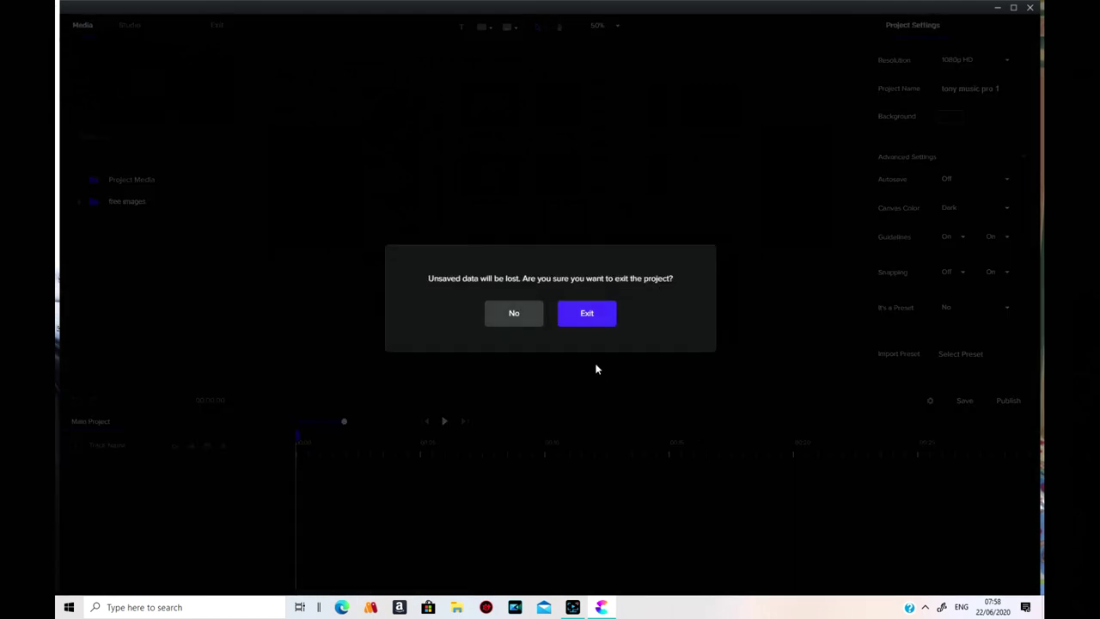
click(521, 314)
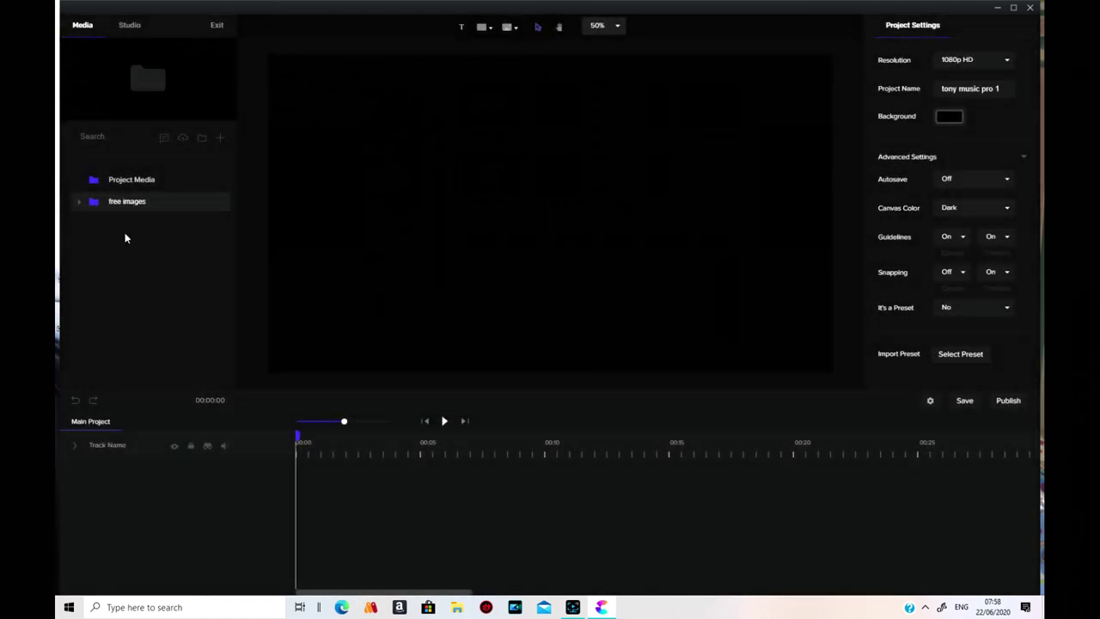
click(130, 26)
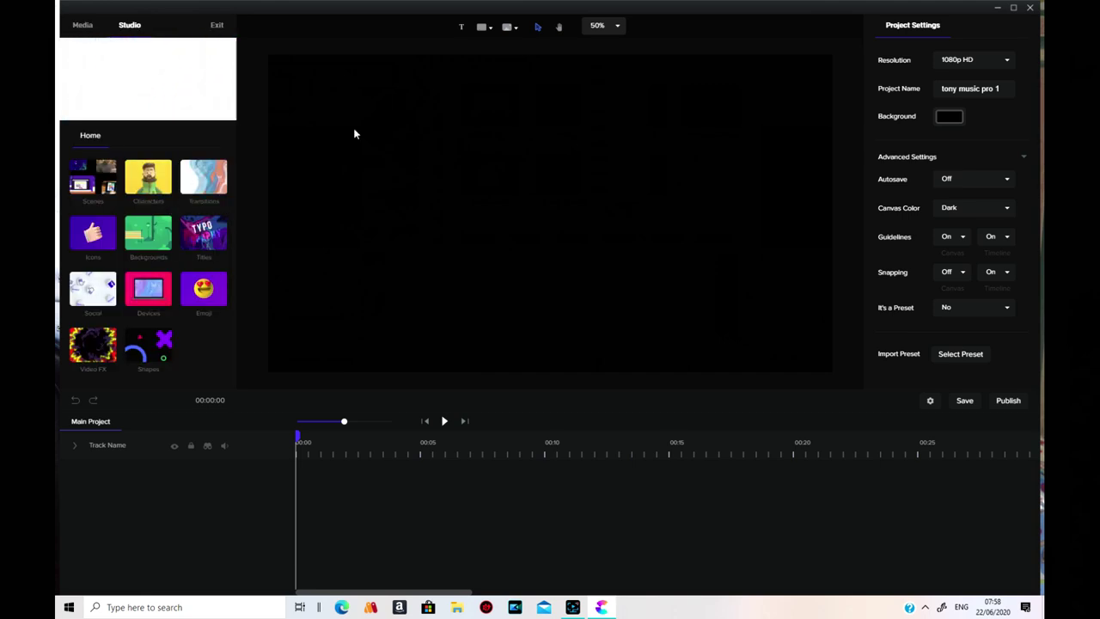
click(89, 198)
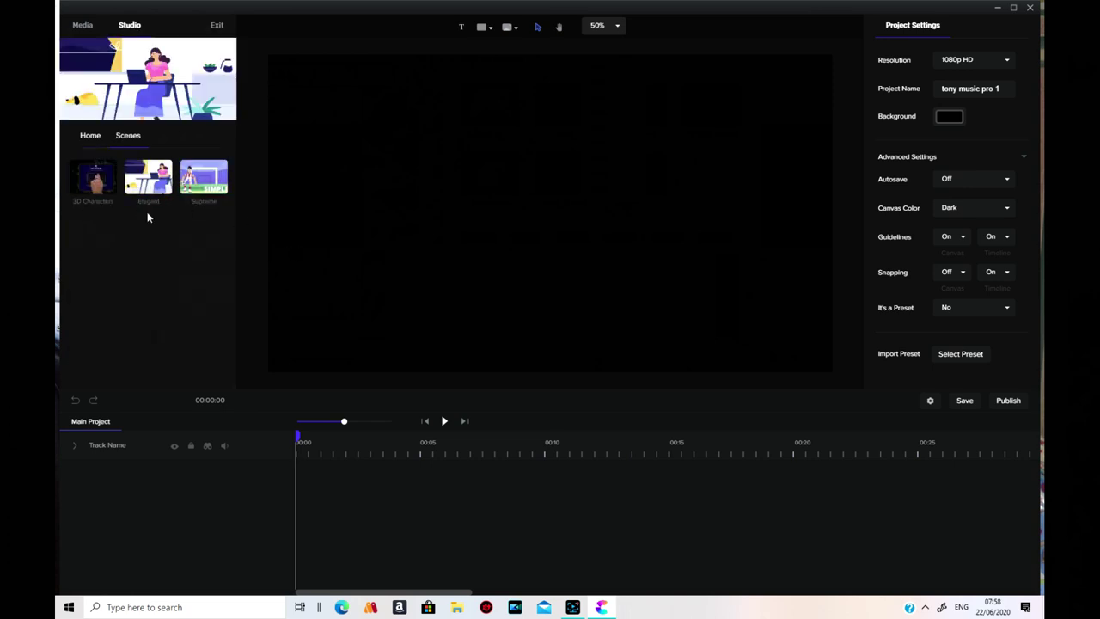
click(98, 190)
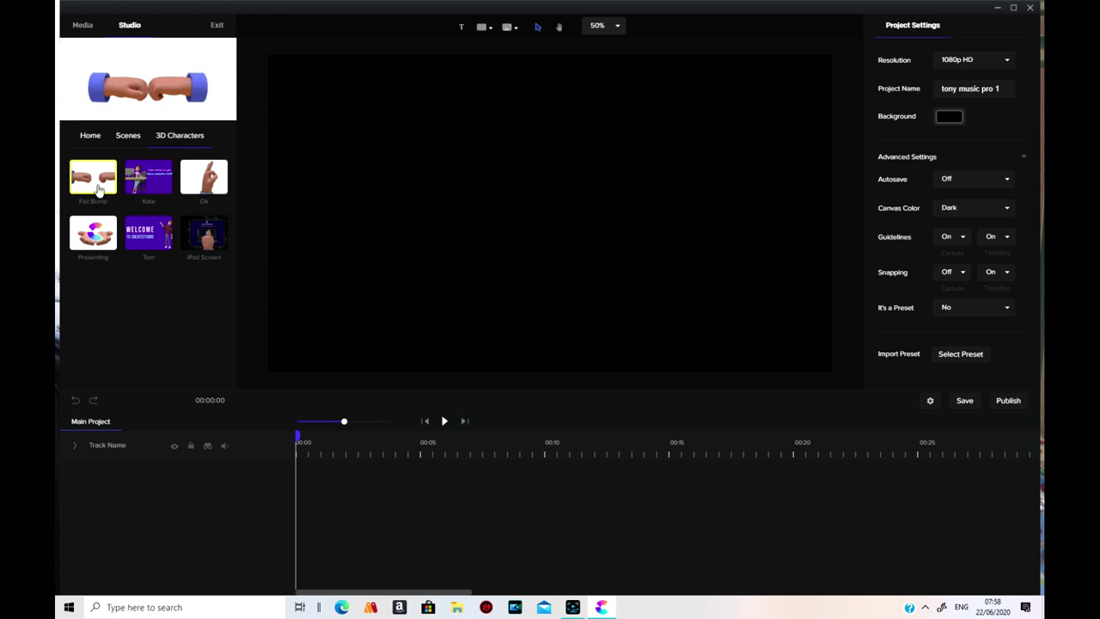
Step: Try out the Fist Bump scene by adding it to the project and playing it, and delete its track
drag(98, 187, 475, 230)
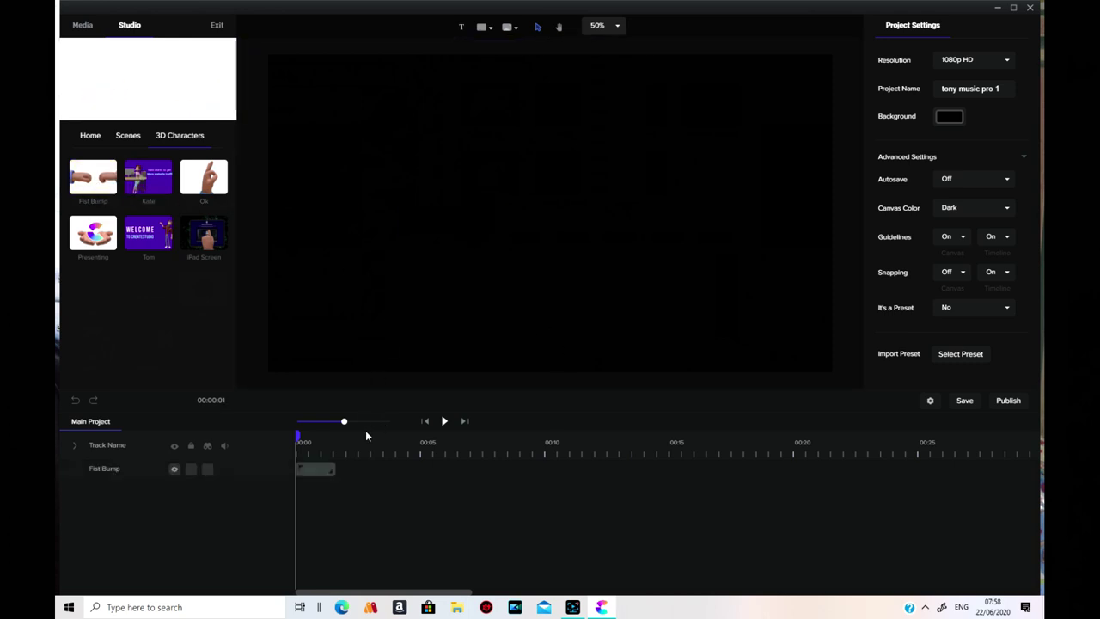
click(442, 421)
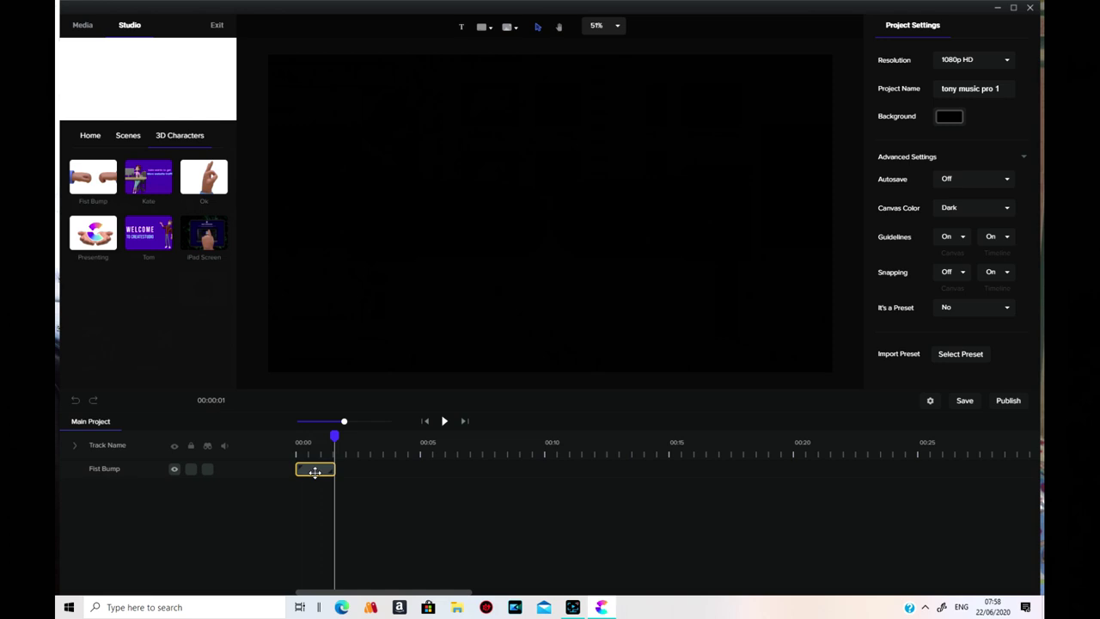
right_click(316, 471)
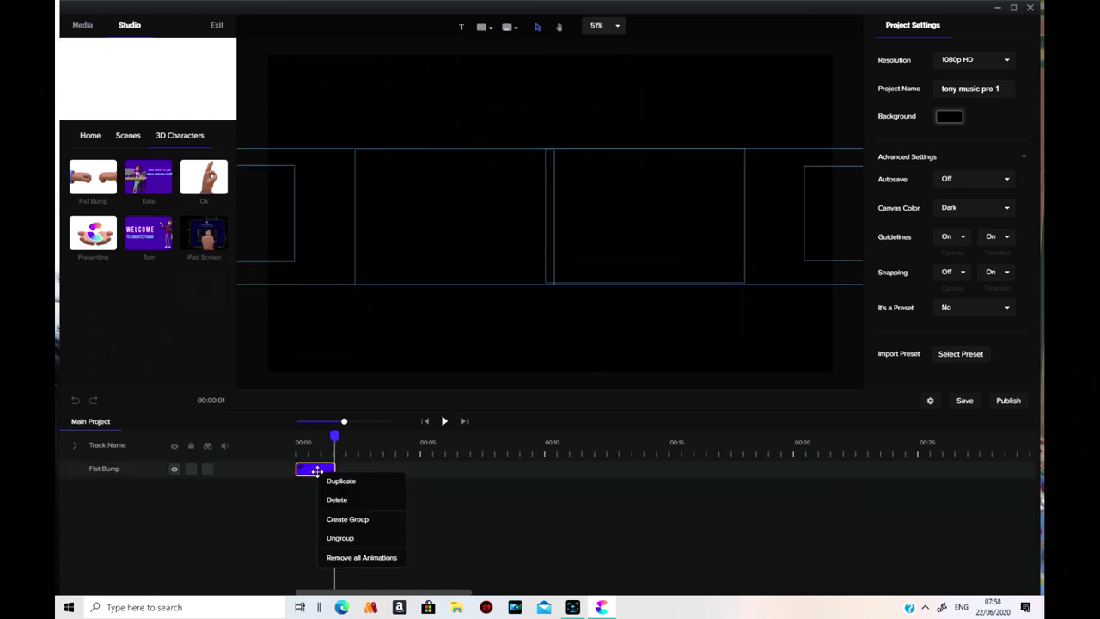
click(364, 500)
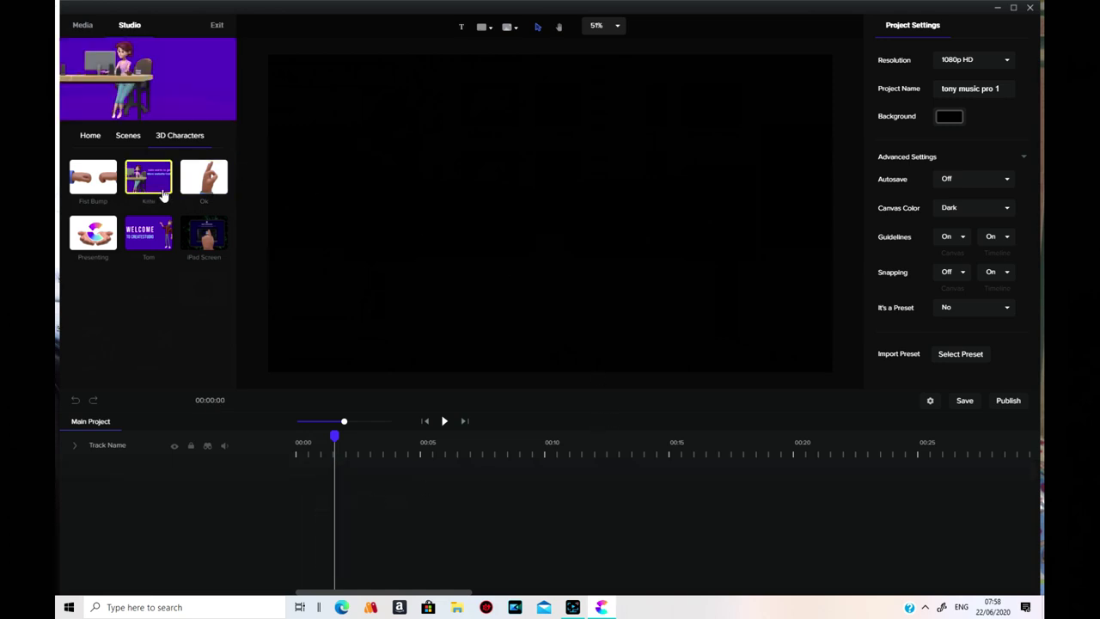
Step: Add the Kate scene to the canvas and delete its track from the timeline
drag(336, 182, 453, 184)
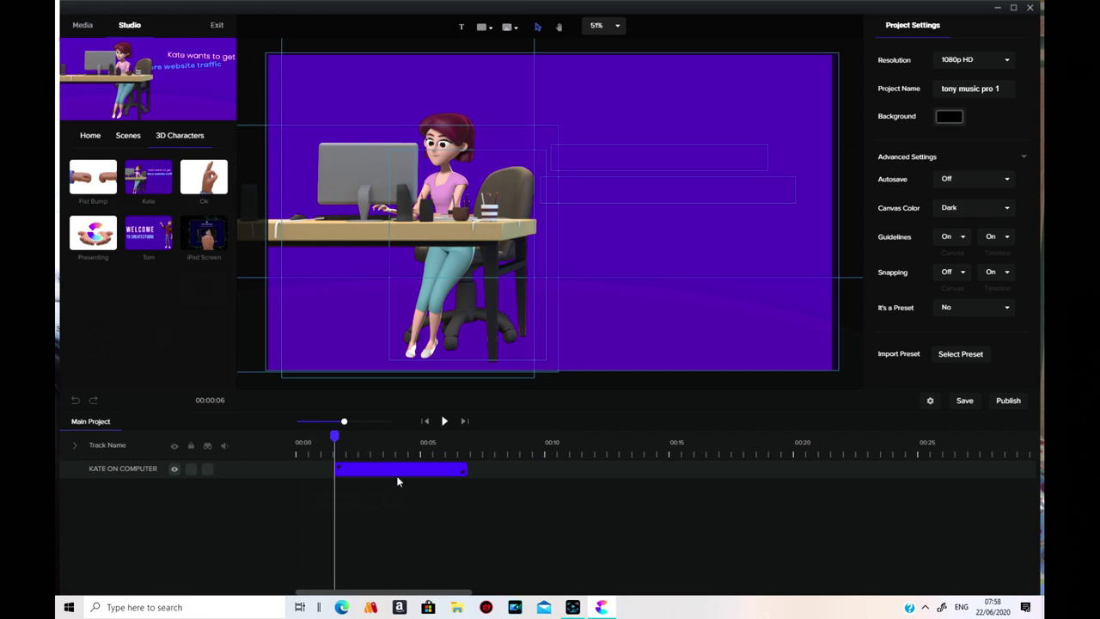
right_click(400, 468)
click(438, 503)
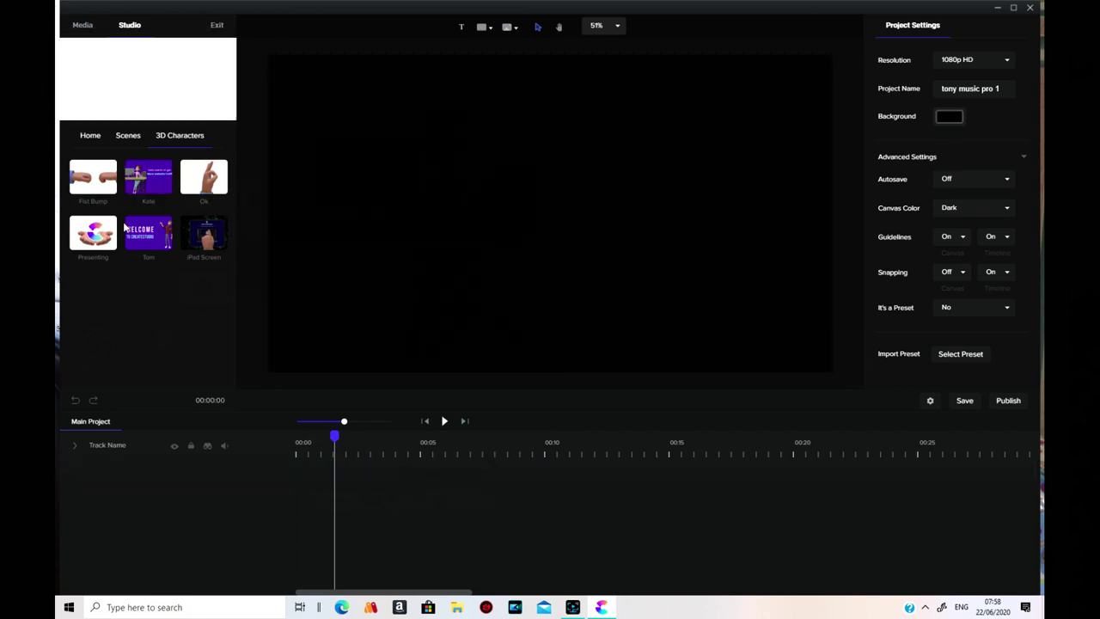
Step: Add the Elegant scene of the bearded man working at a desk to the canvas
click(130, 138)
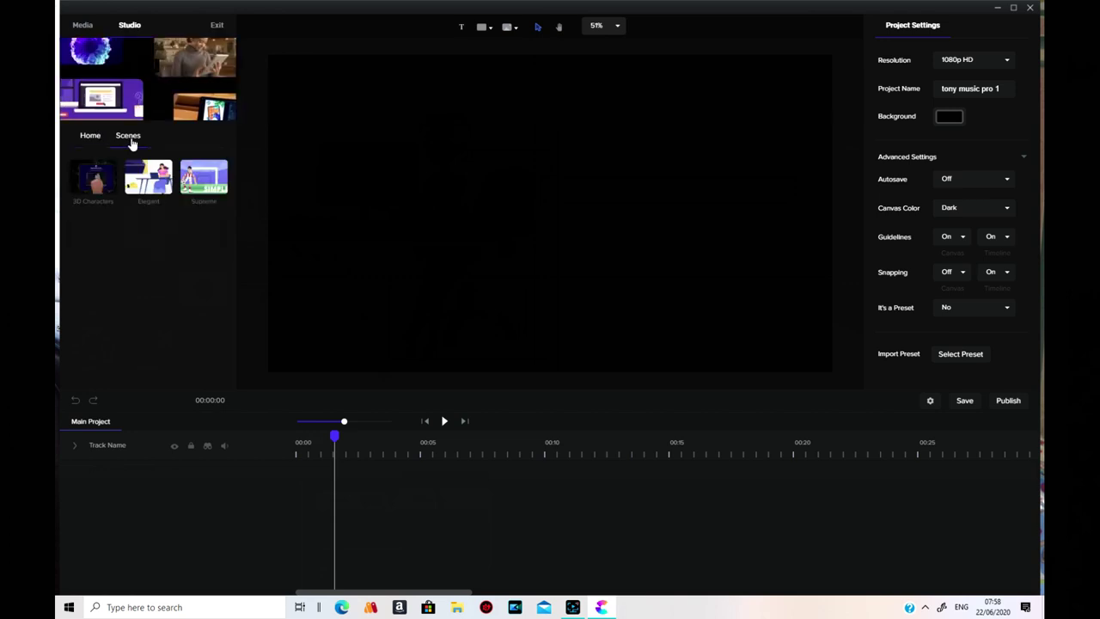
click(153, 180)
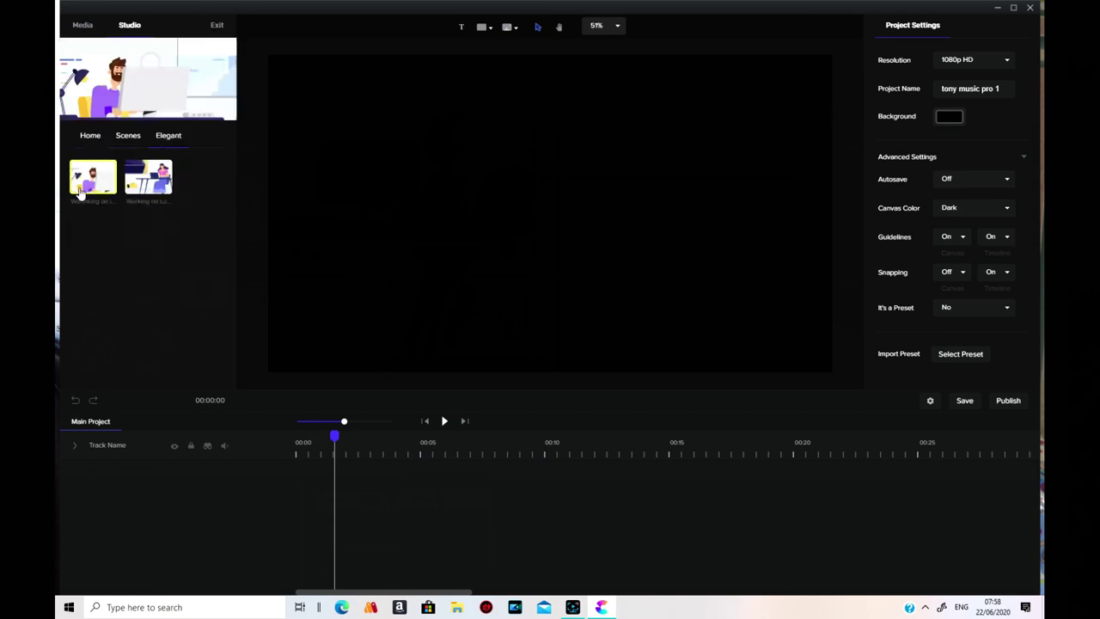
drag(83, 176, 516, 193)
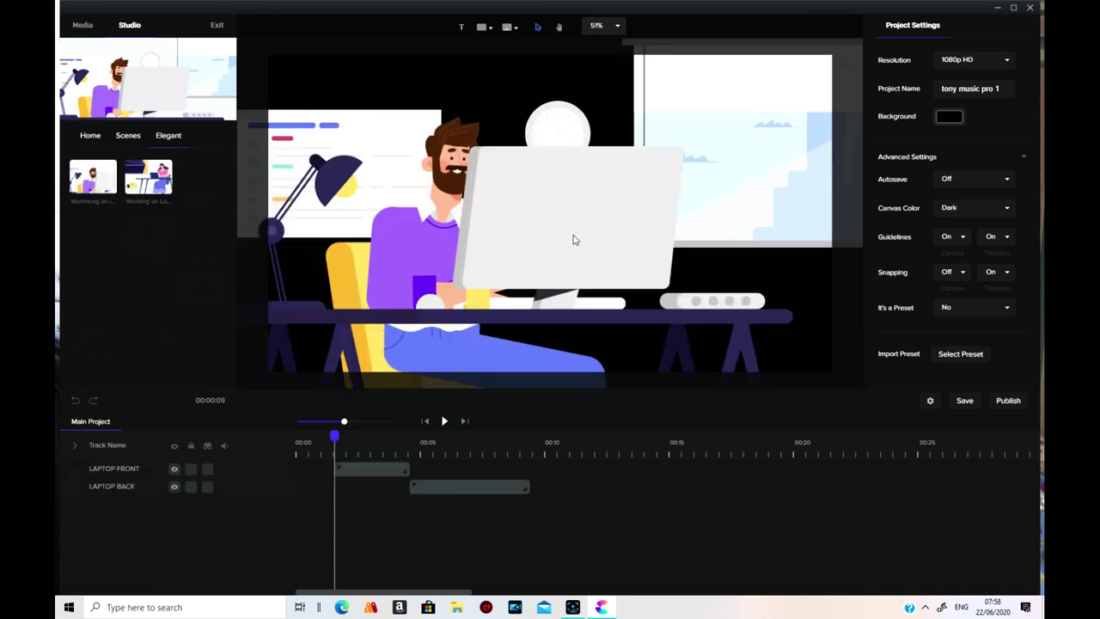
Step: Delete the LAPTOP FRONT and LAPTOP BACK tracks from the timeline
right_click(391, 471)
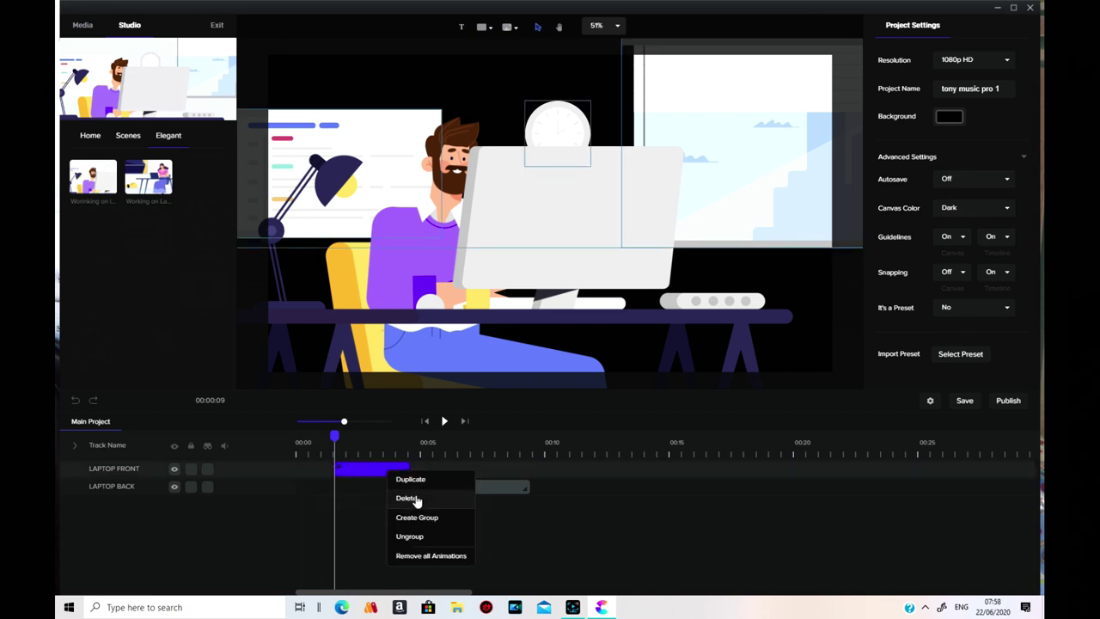
click(417, 486)
right_click(386, 468)
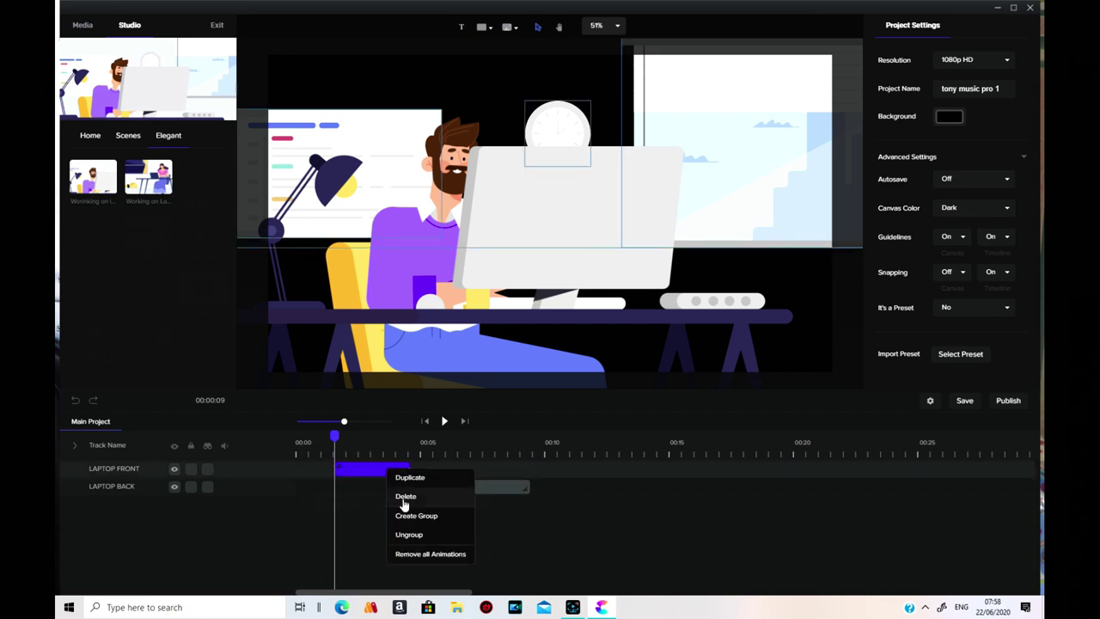
click(405, 499)
right_click(473, 470)
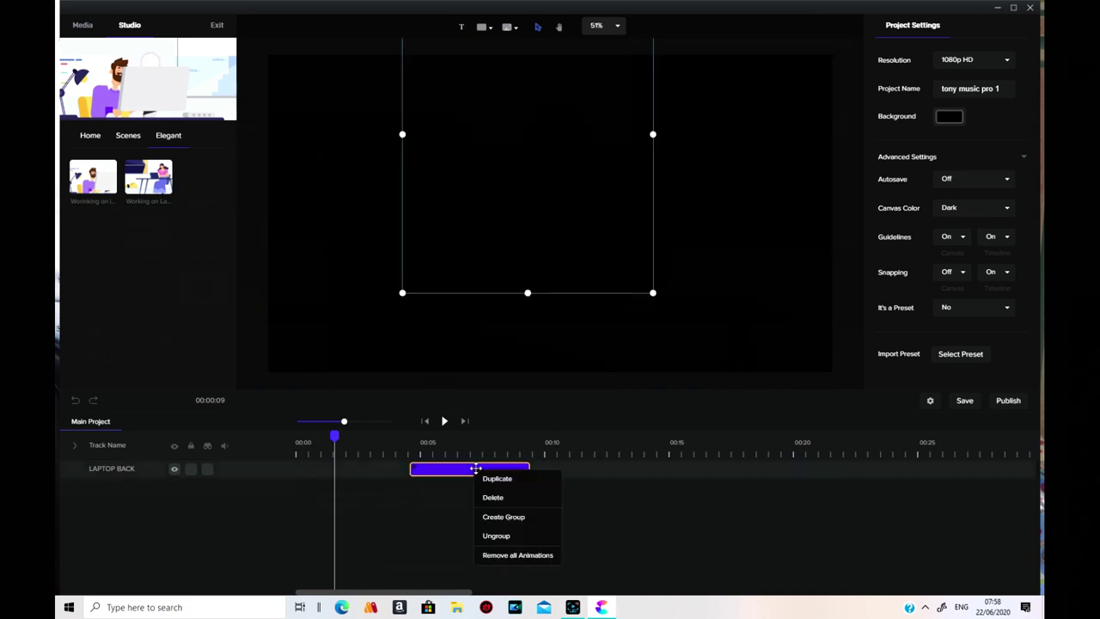
click(512, 501)
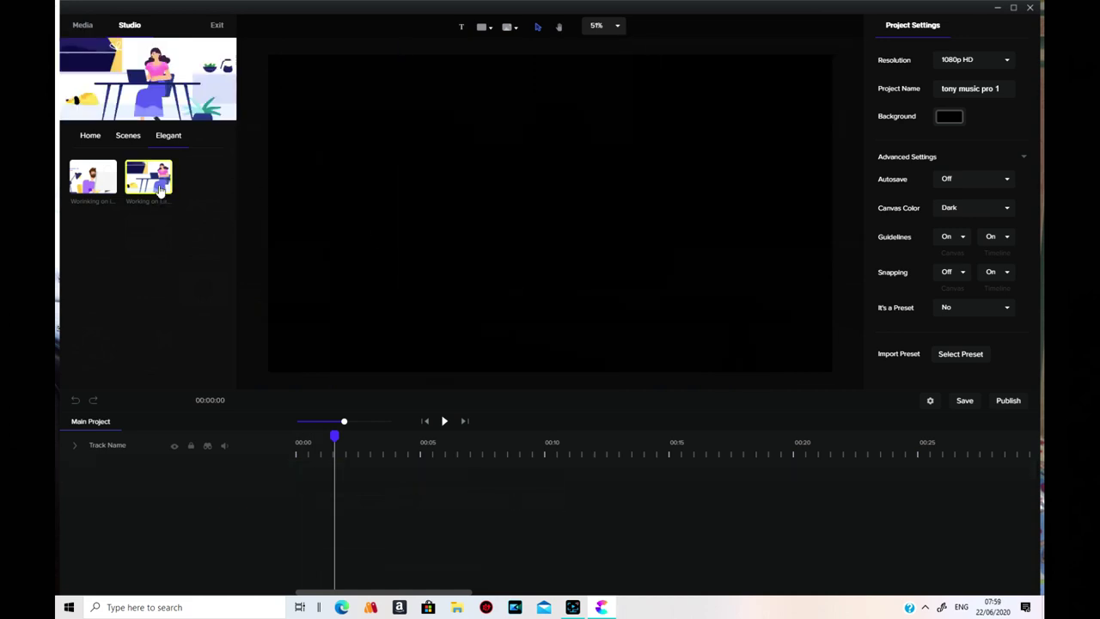
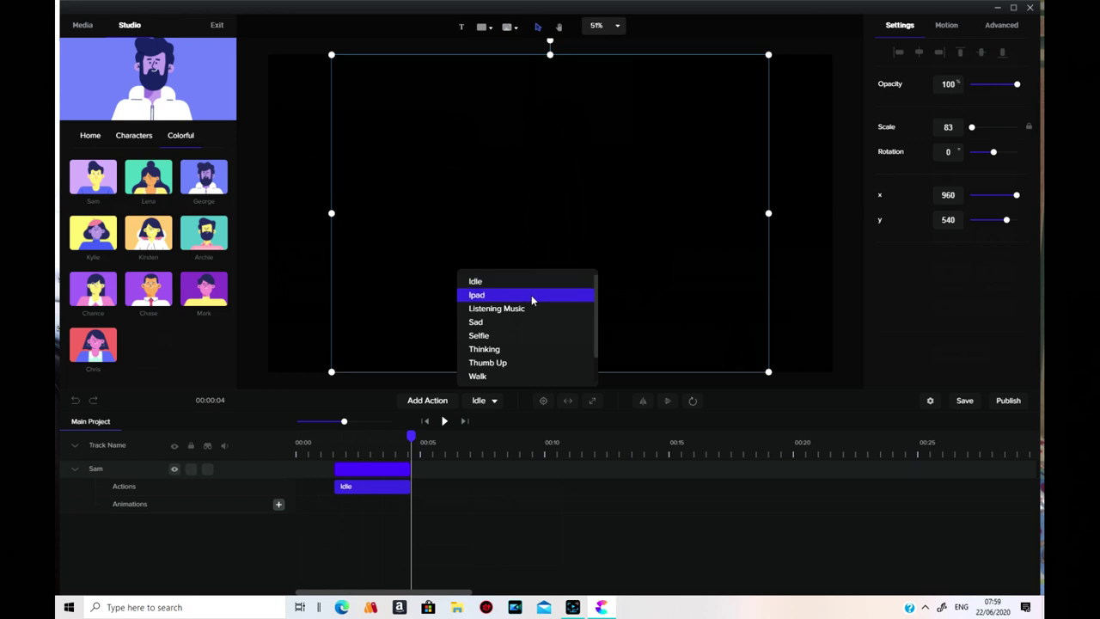
Step: Try the Ipad, Listening Music, Sad and Selfie actions in turn on the Sam character
click(534, 296)
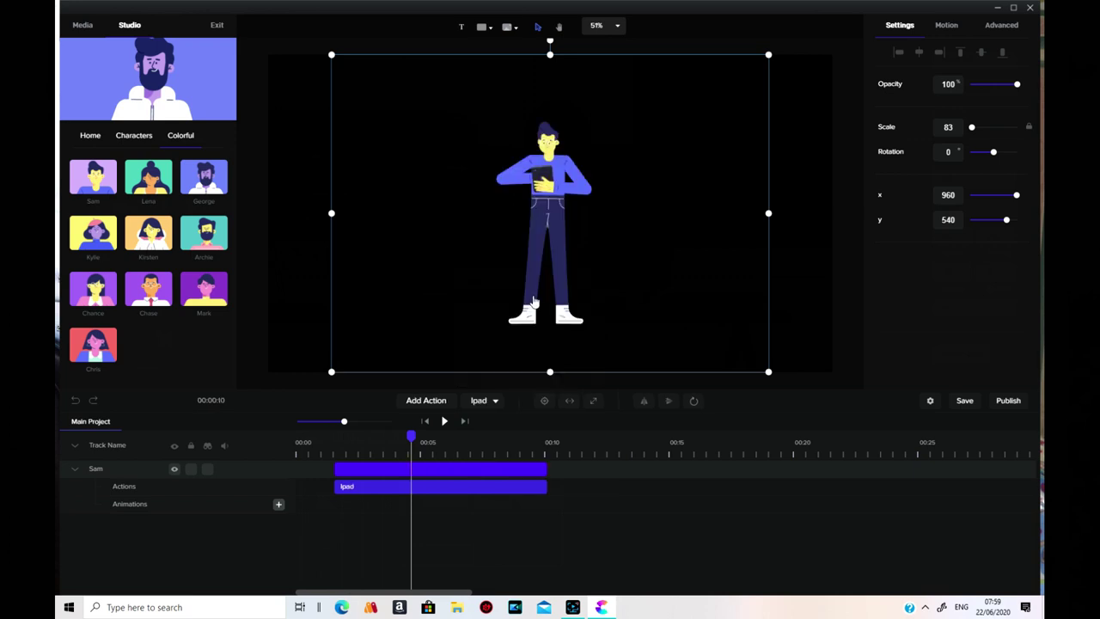
click(497, 403)
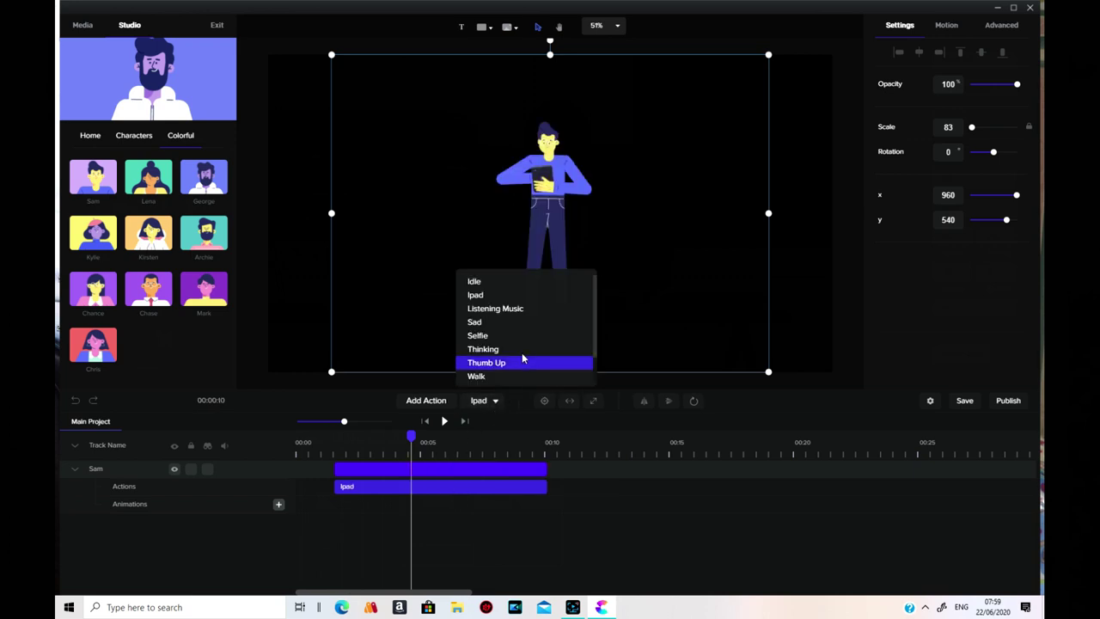
click(545, 310)
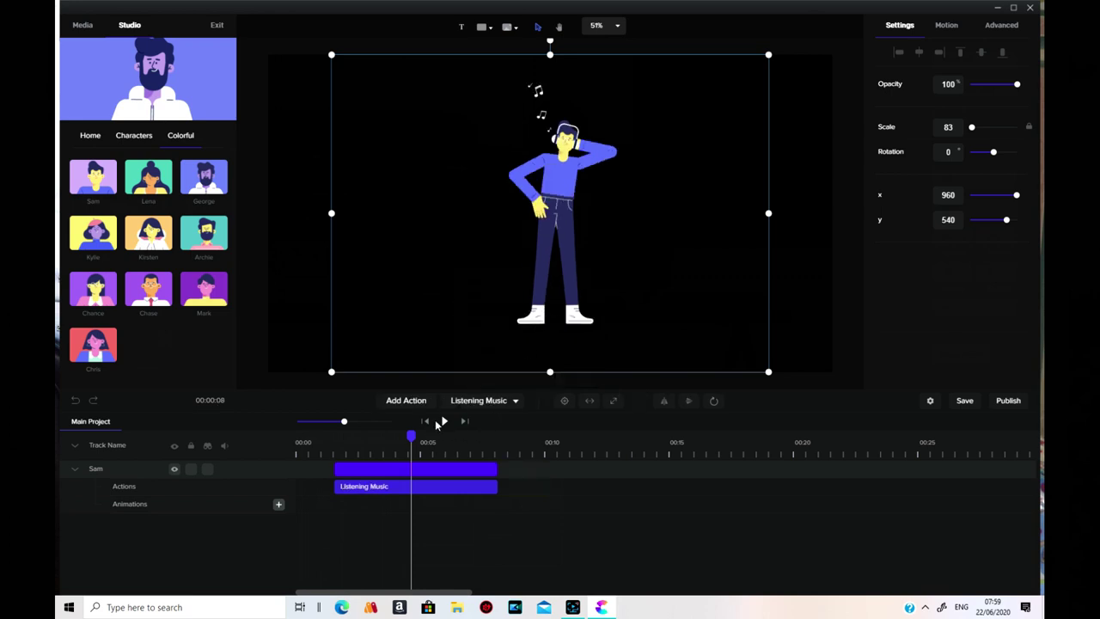
click(514, 402)
click(506, 324)
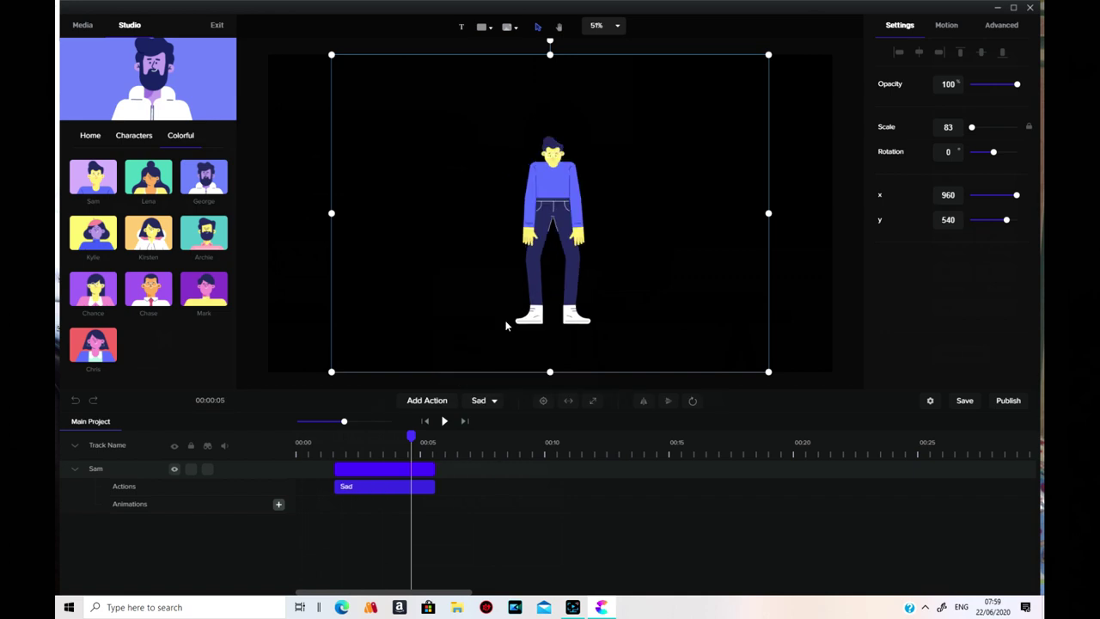
click(496, 401)
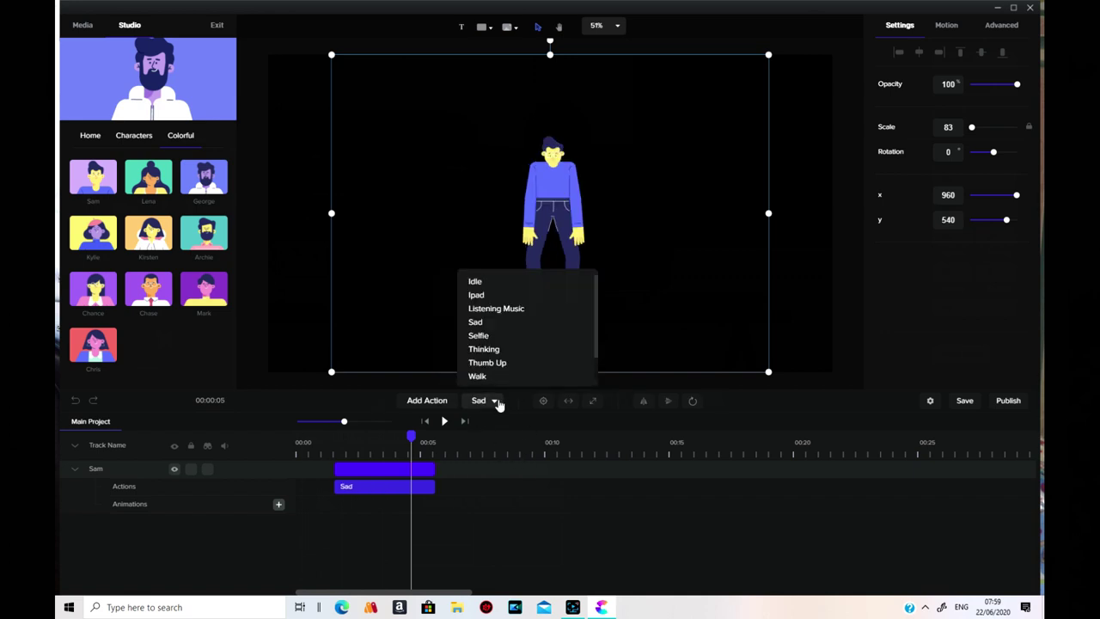
click(506, 340)
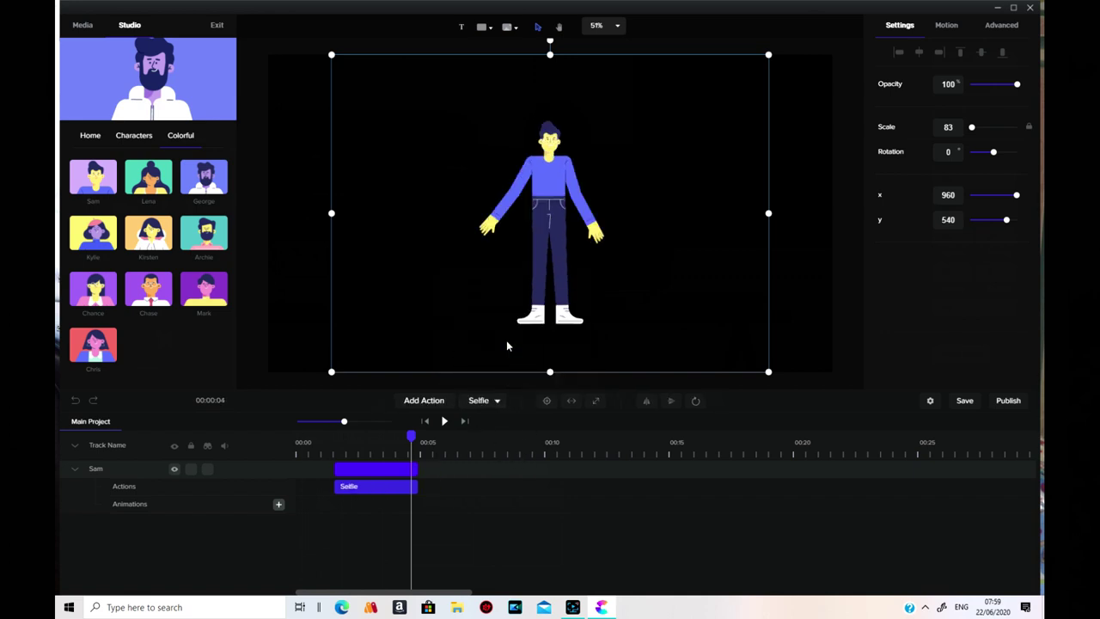
Step: Set the Sam character's action to Thinking
click(498, 402)
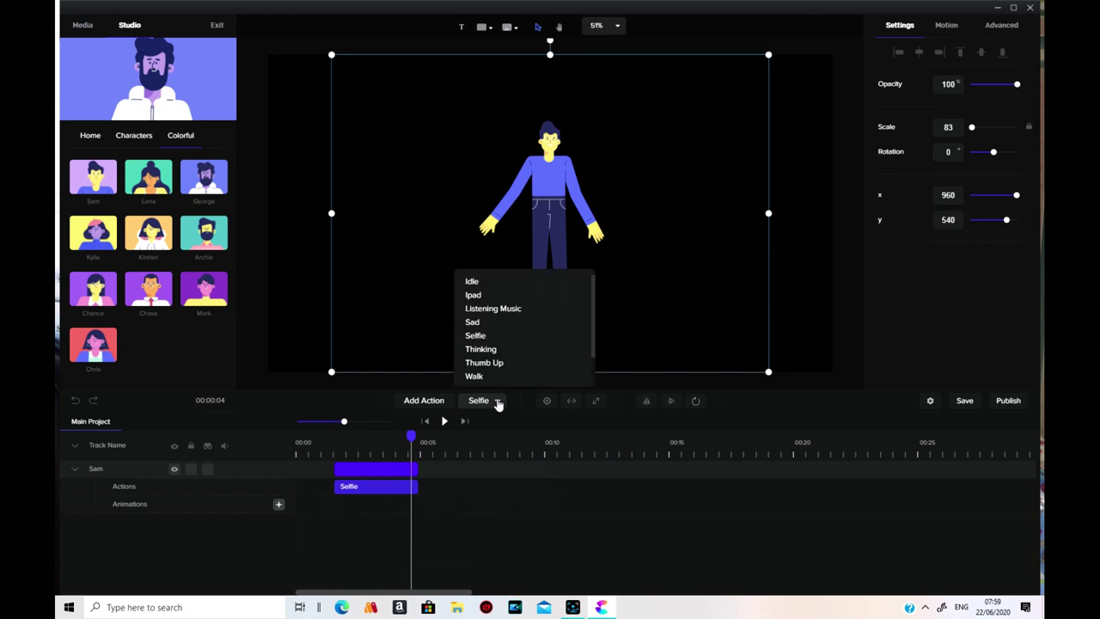
click(509, 350)
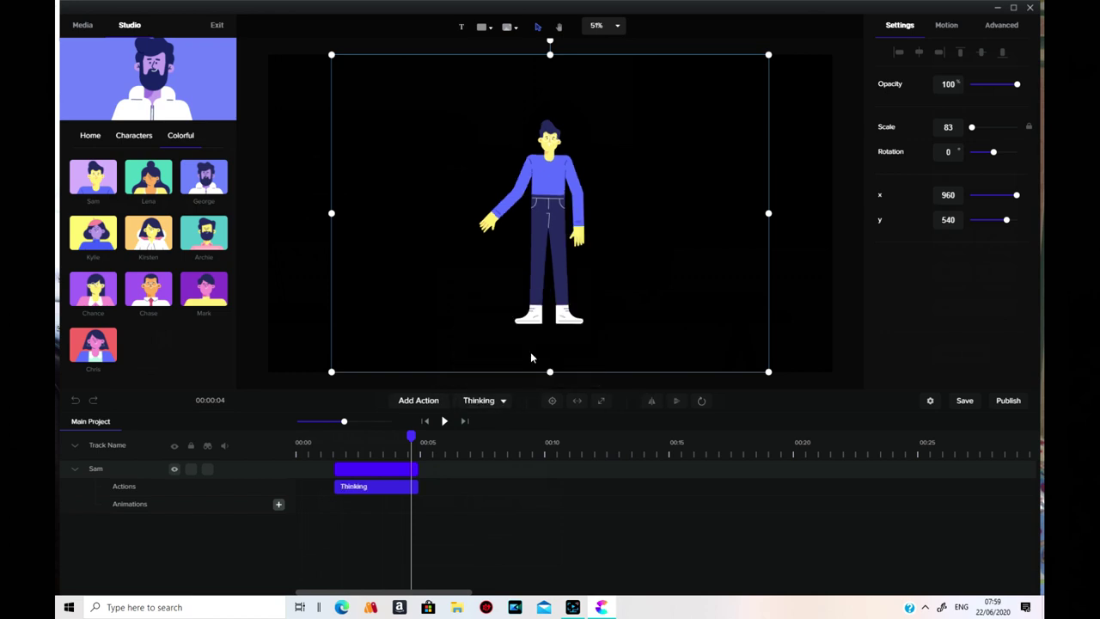
Step: Choose Thinking again as the Sam character's action and play it from near the clip's start
click(504, 402)
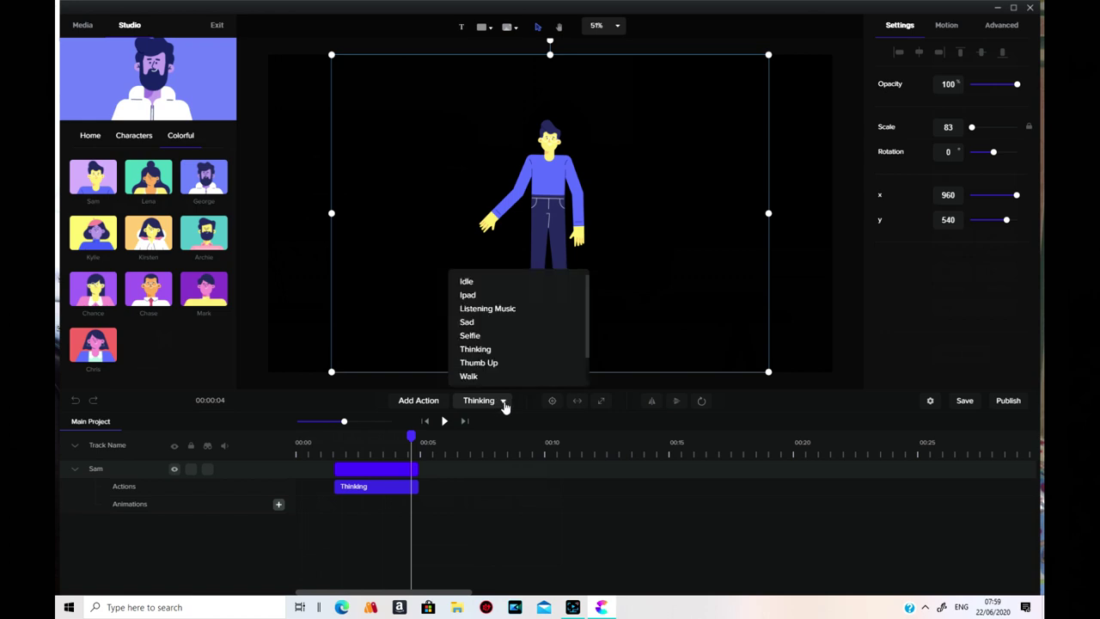
click(483, 349)
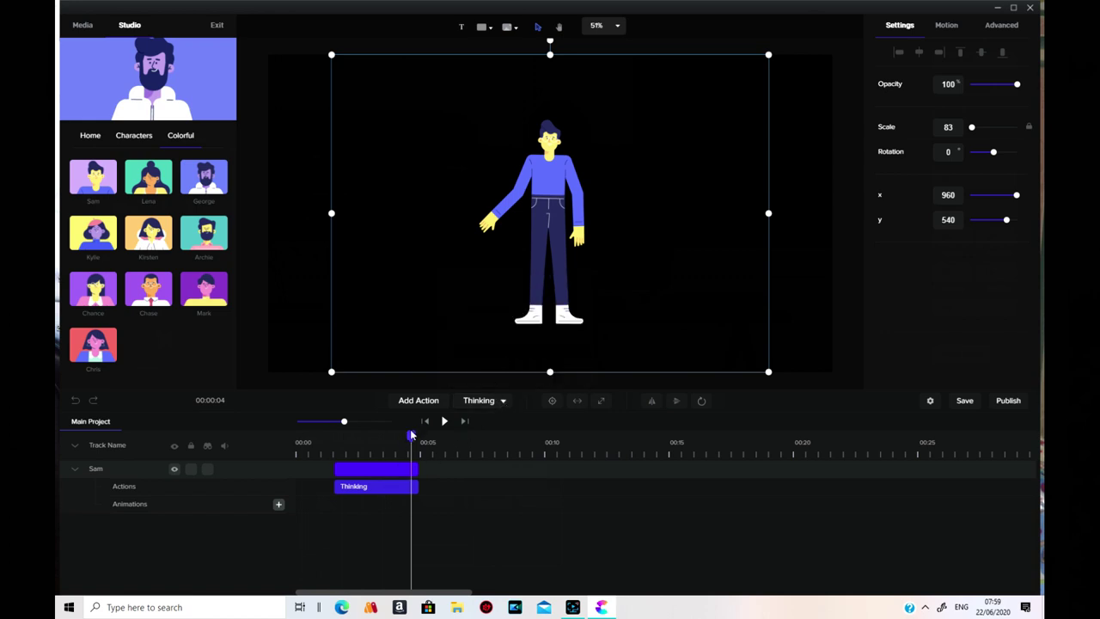
click(344, 442)
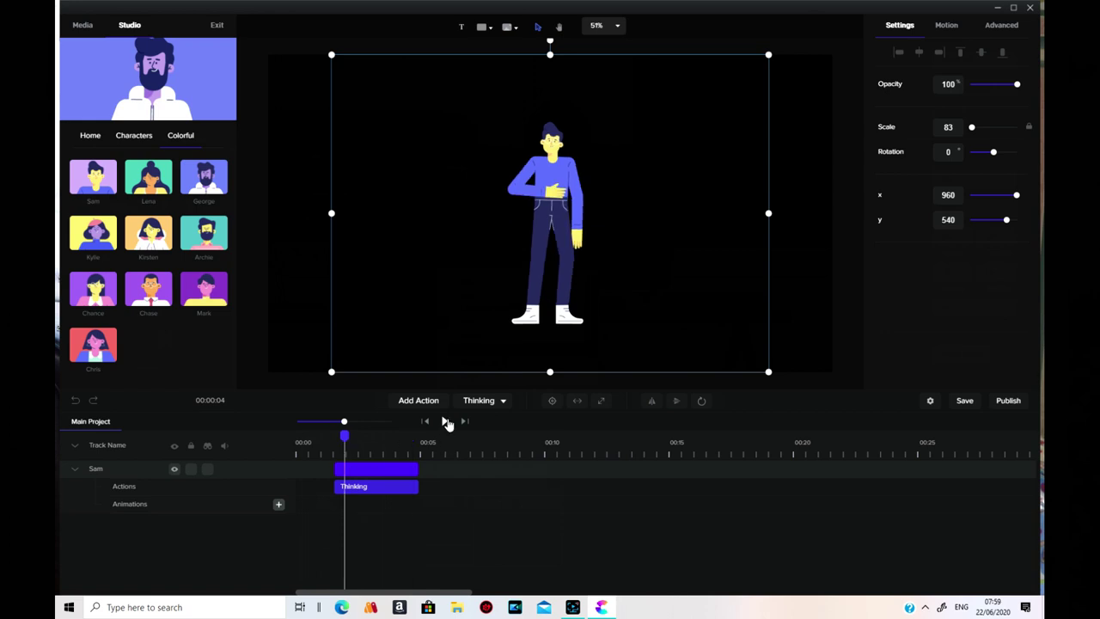
click(445, 422)
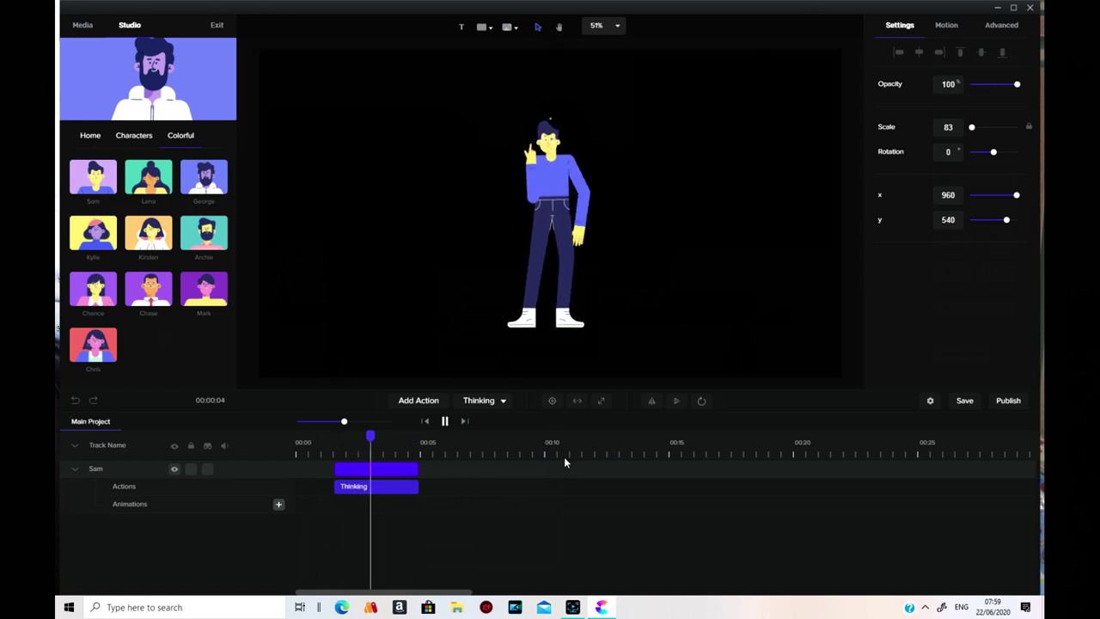
Step: Set the Sam character's action to Thumb Up and play the clip
click(500, 400)
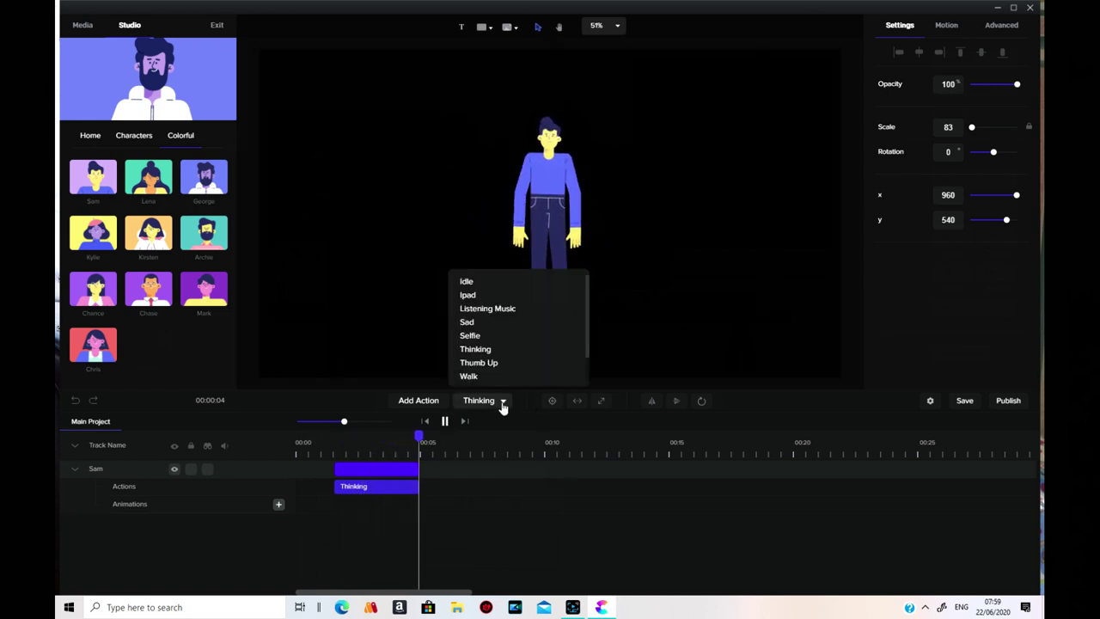
click(503, 363)
click(345, 469)
click(415, 443)
click(447, 423)
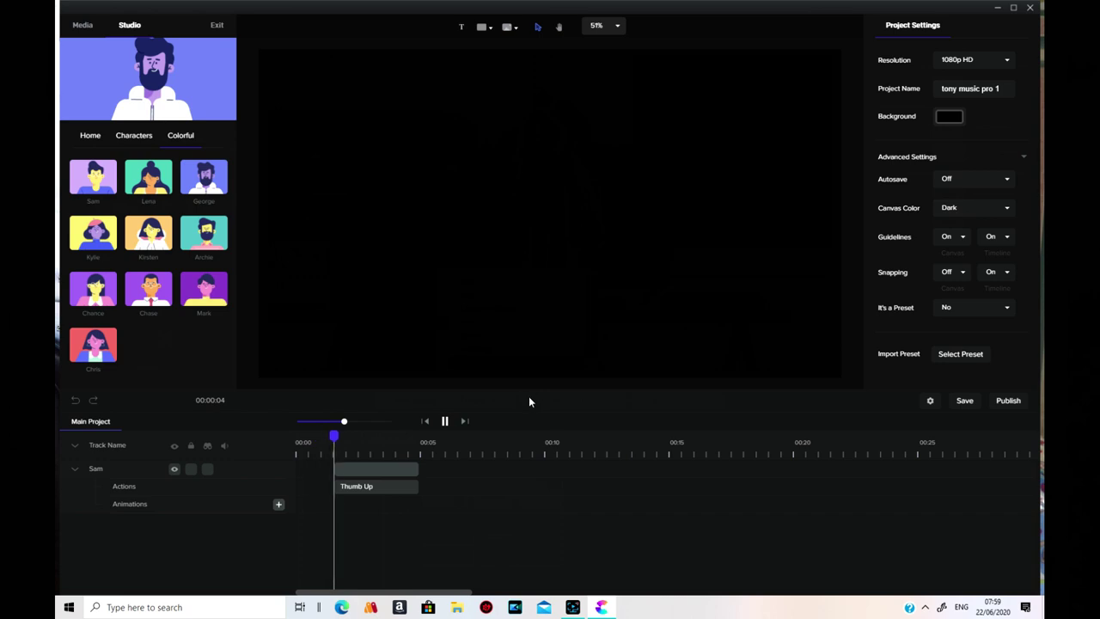
Step: Add a Walk action after Thumb Up on the Sam clip and preview the walking
click(383, 464)
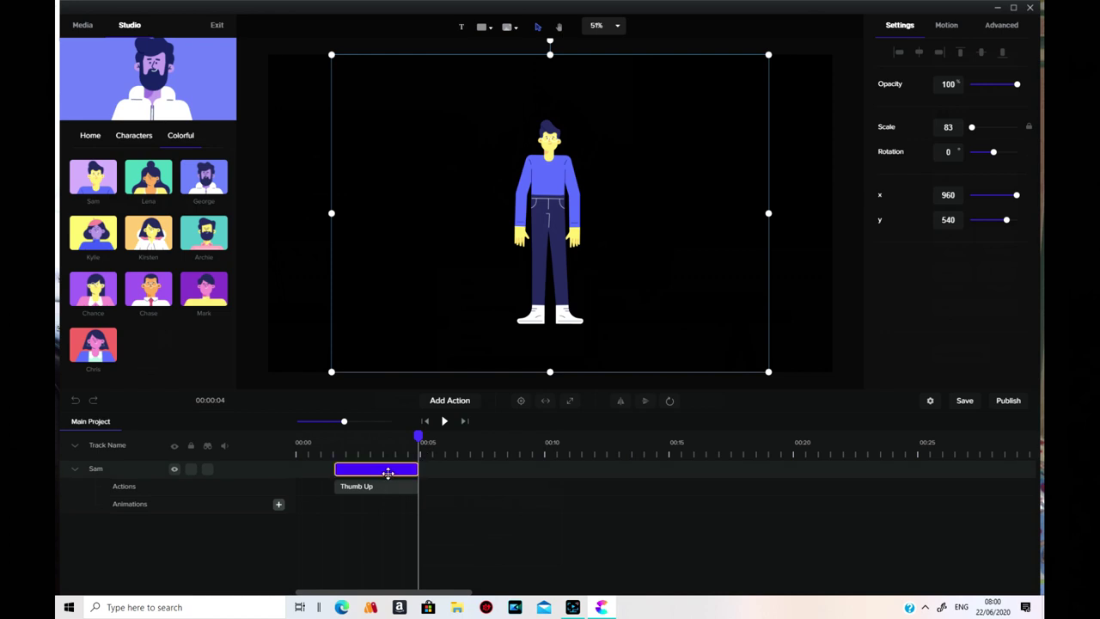
click(469, 405)
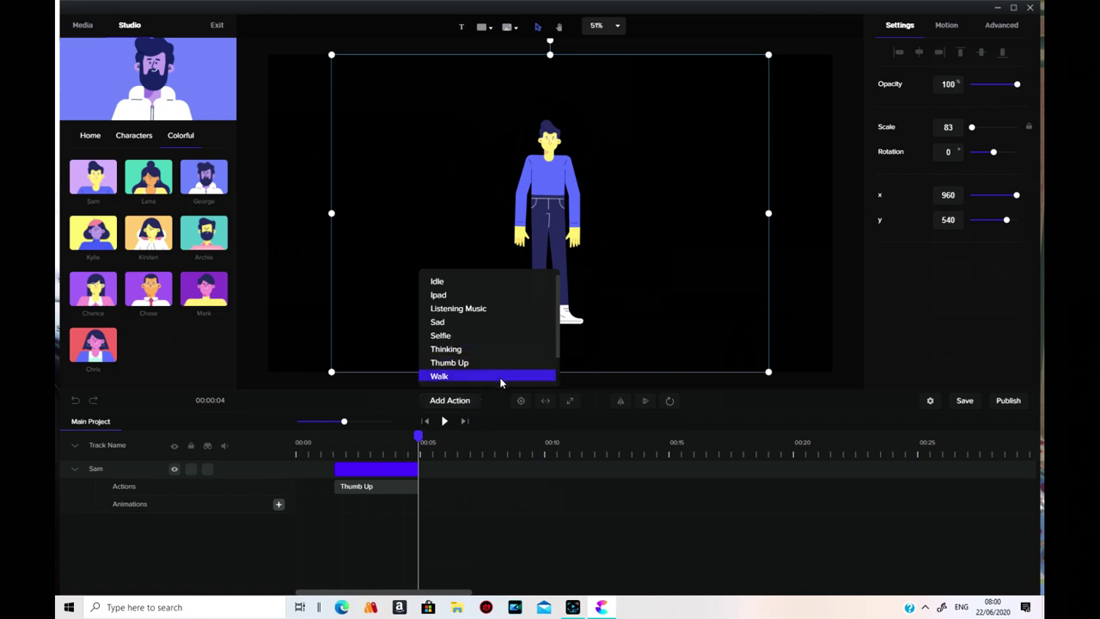
click(481, 378)
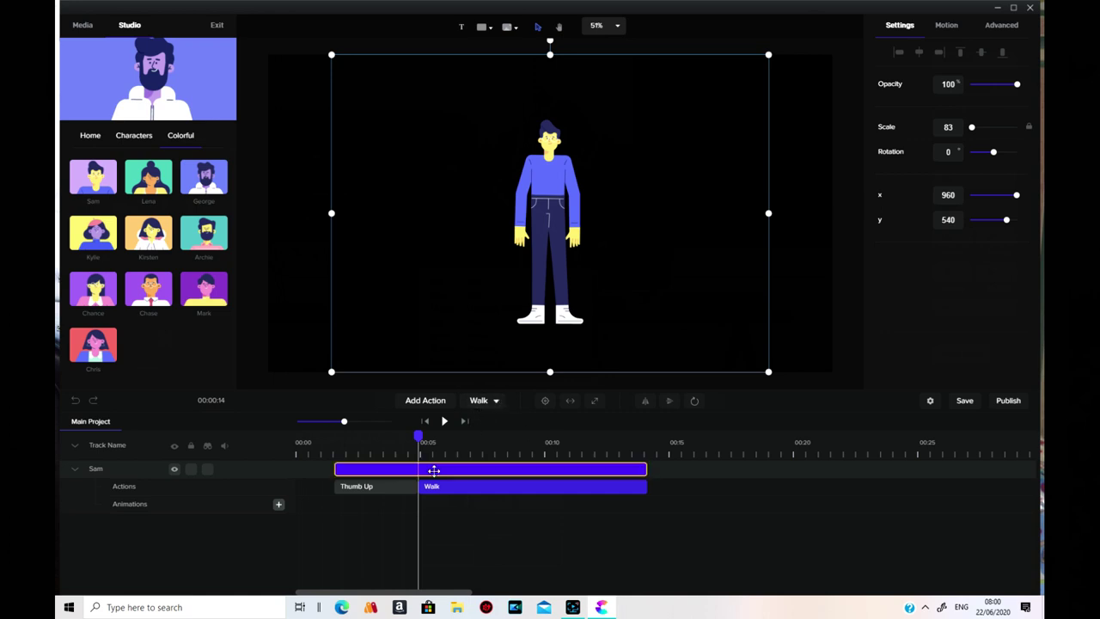
click(445, 422)
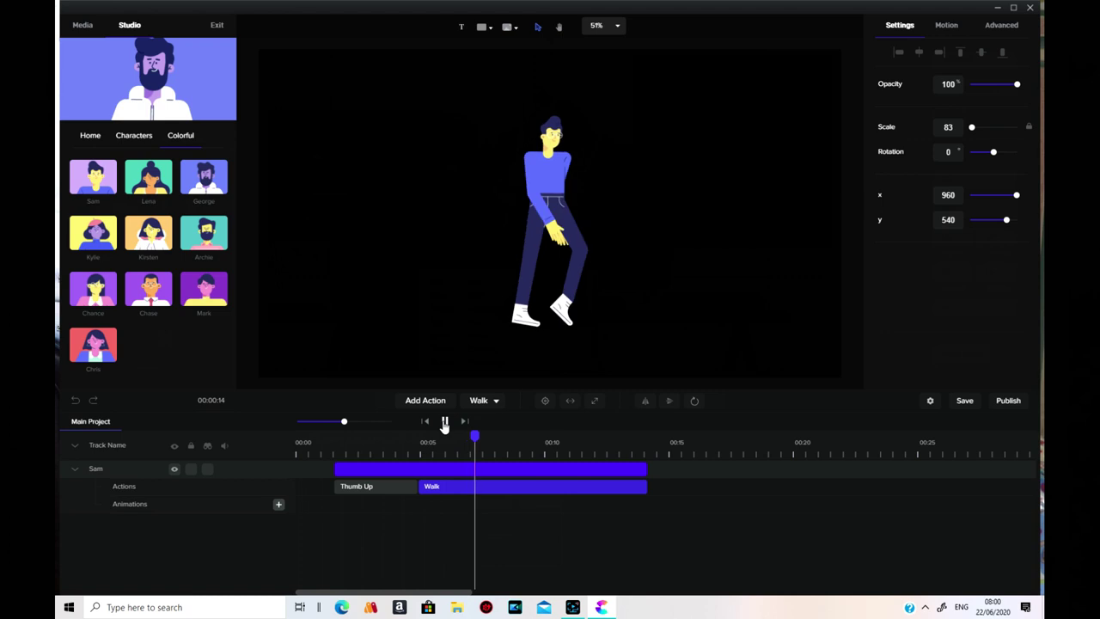
key(space)
Step: Delete the Walk action from the Sam track
click(633, 468)
right_click(632, 469)
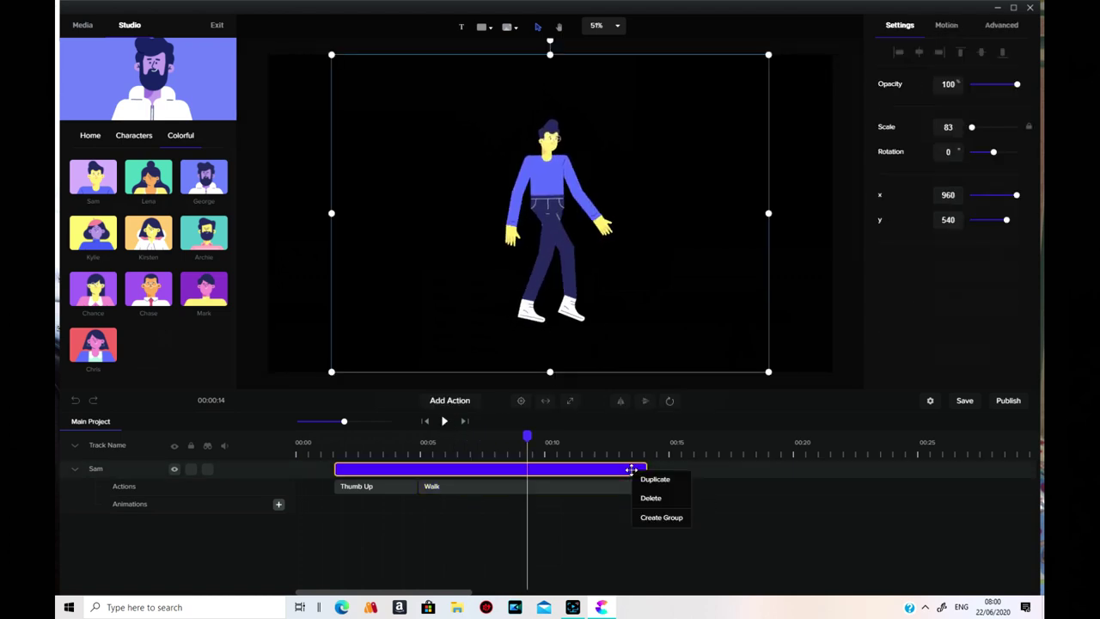
click(580, 488)
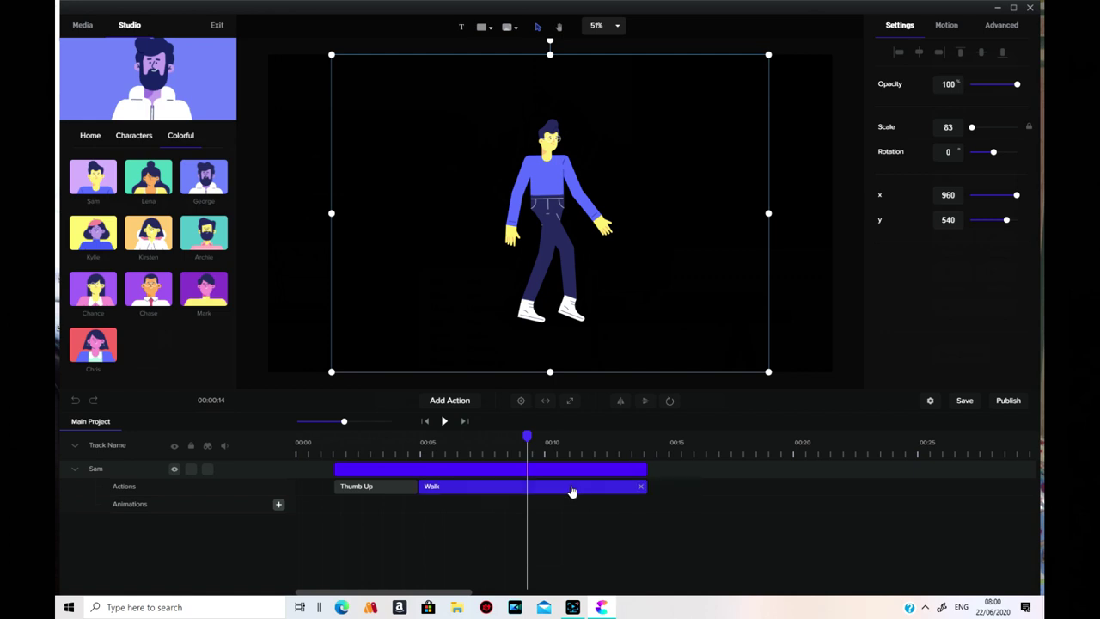
click(640, 487)
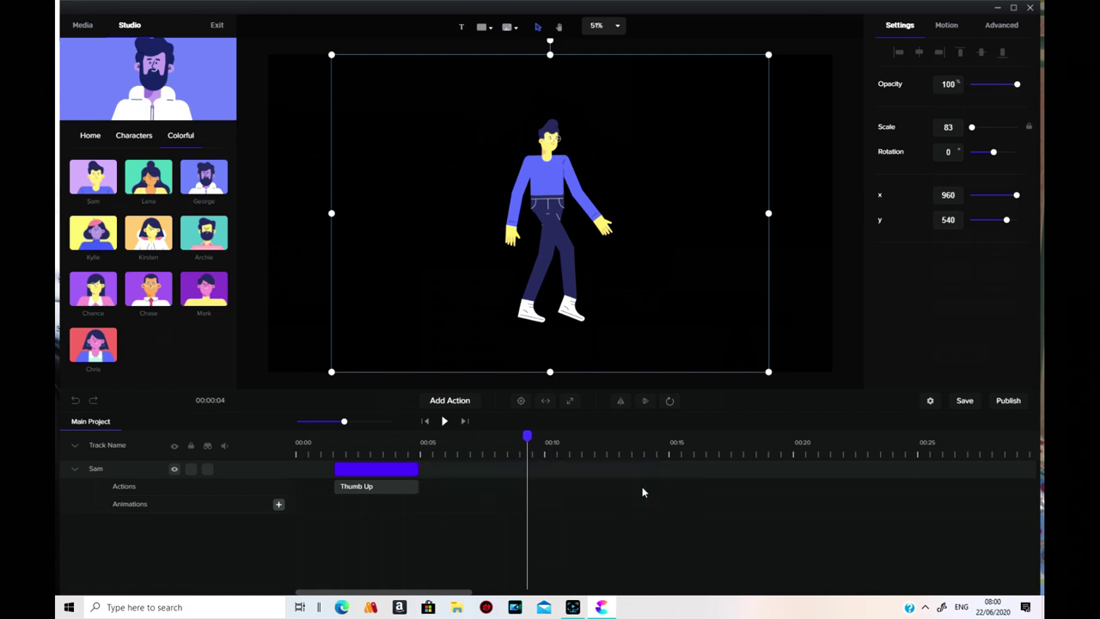
Step: Move the Sam clip to just after the start of the timeline
click(453, 470)
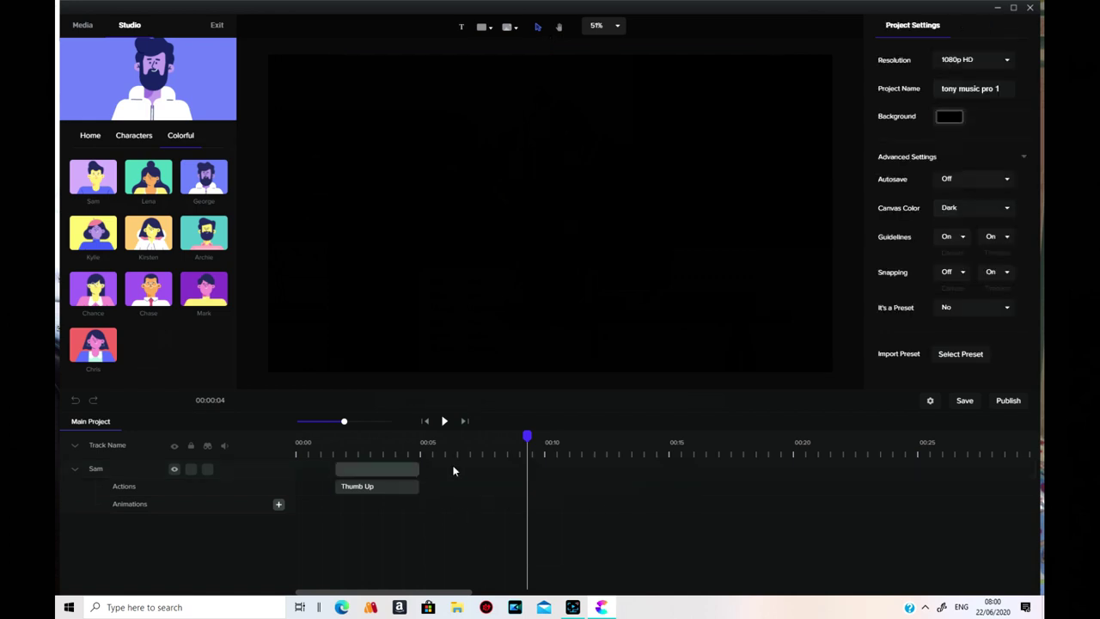
drag(526, 436, 323, 469)
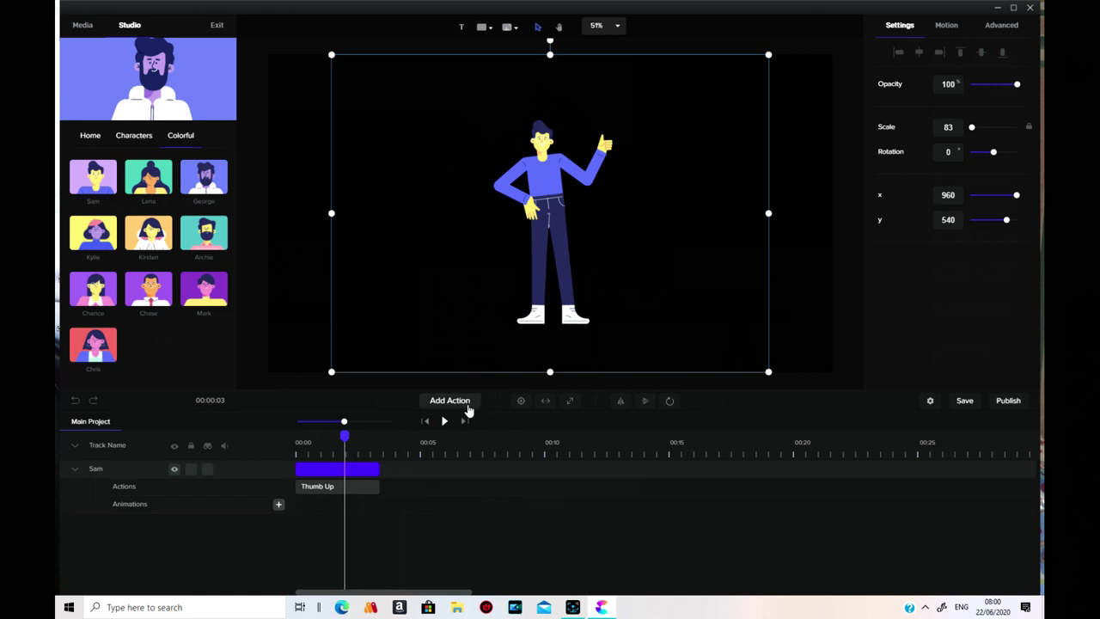
drag(370, 466, 376, 465)
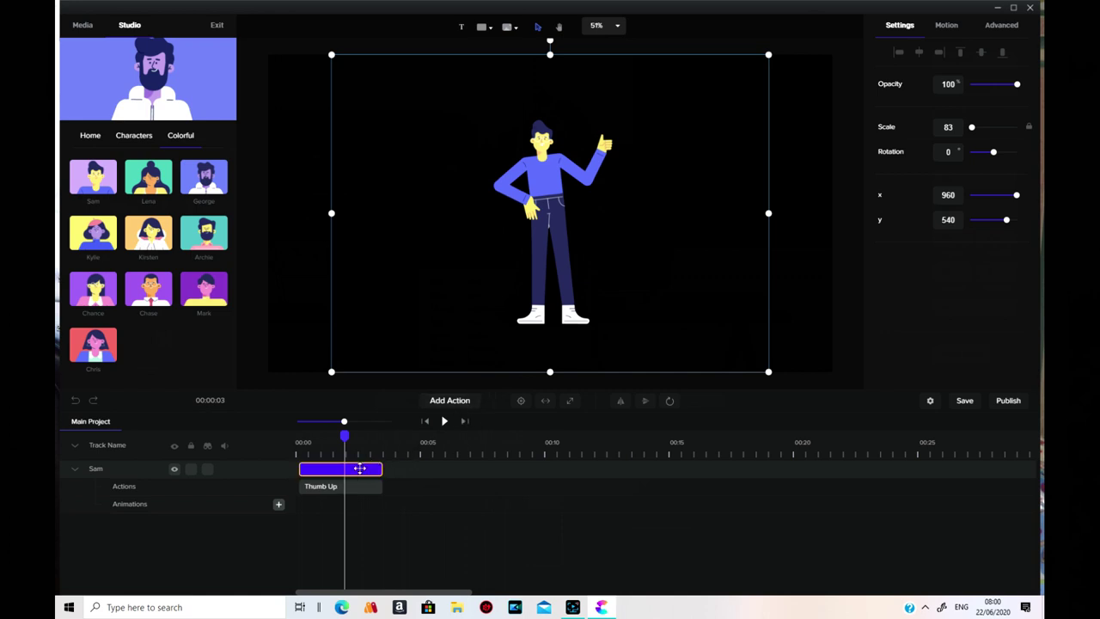
click(359, 469)
click(355, 470)
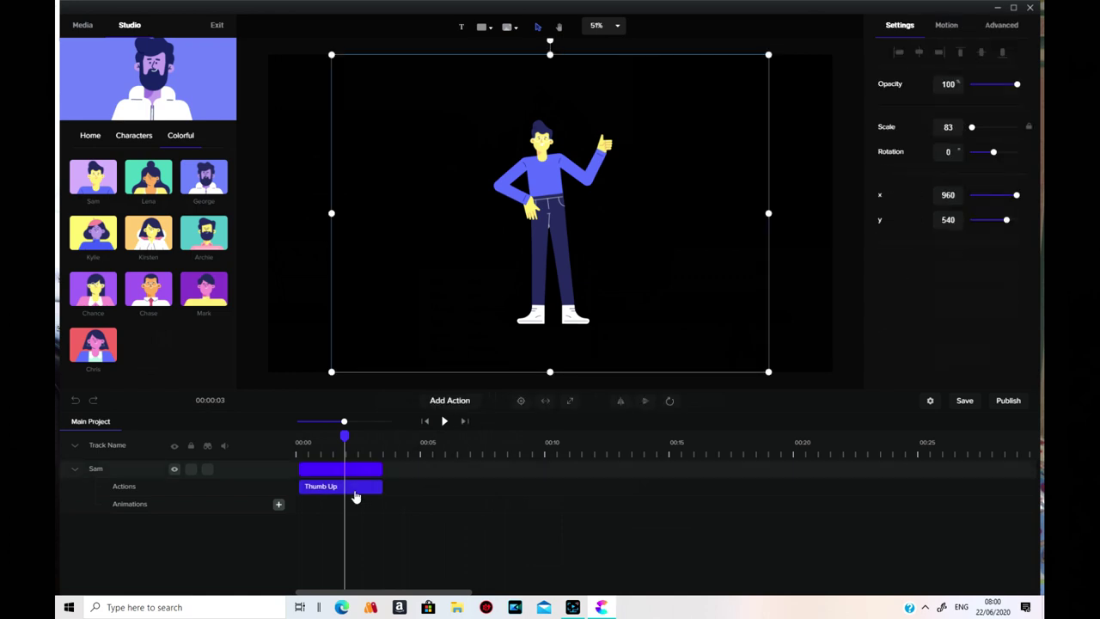
Step: Change the Sam clip's Thumb Up action to Selfie
click(352, 488)
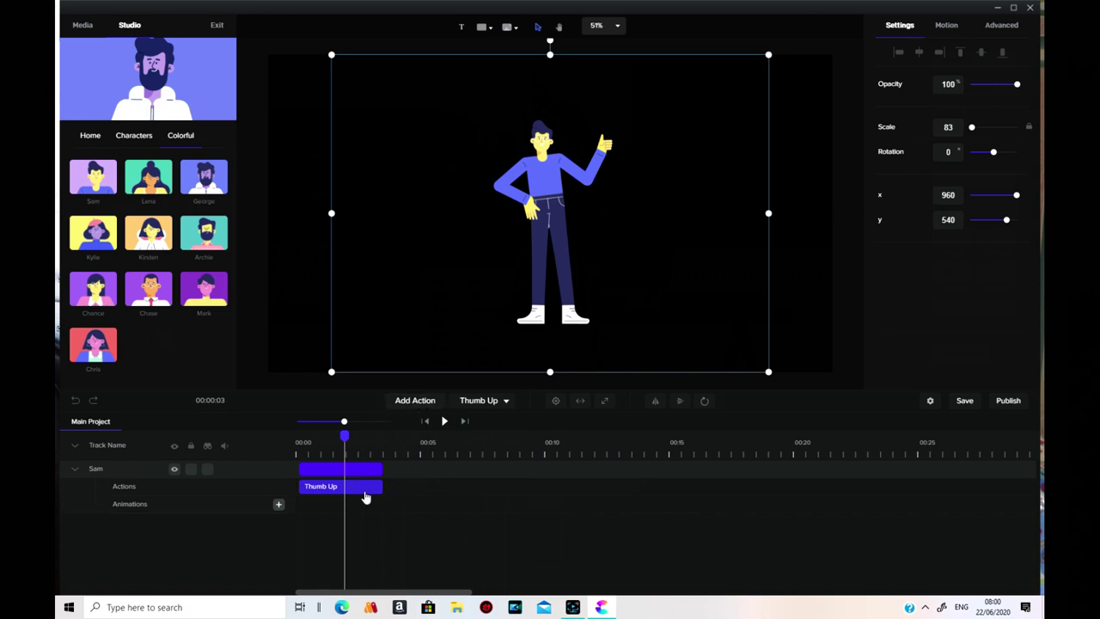
click(507, 403)
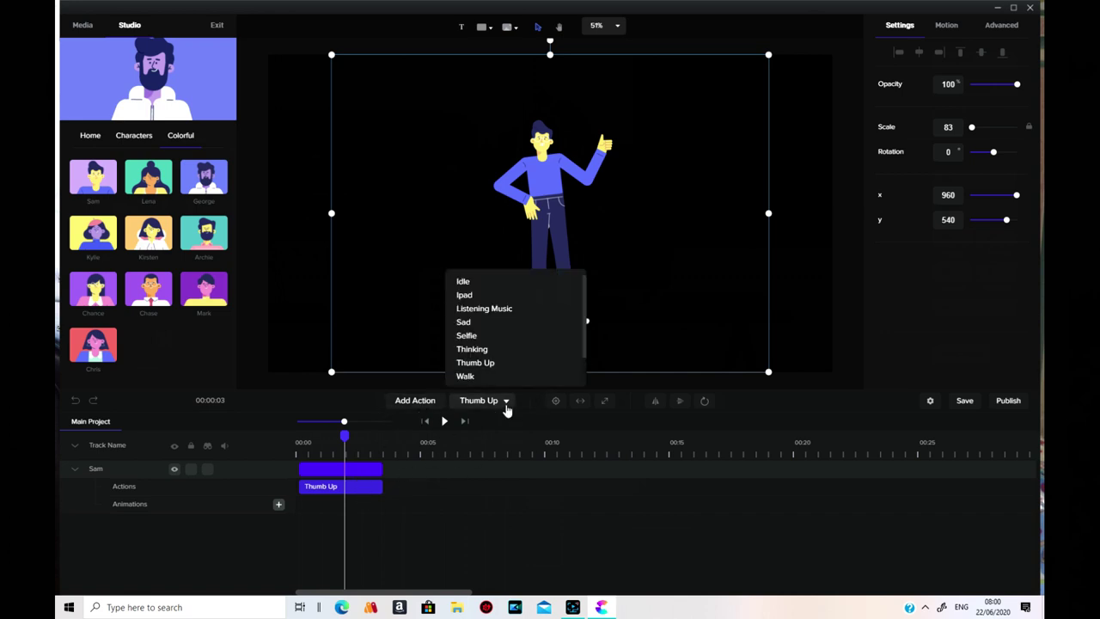
click(507, 336)
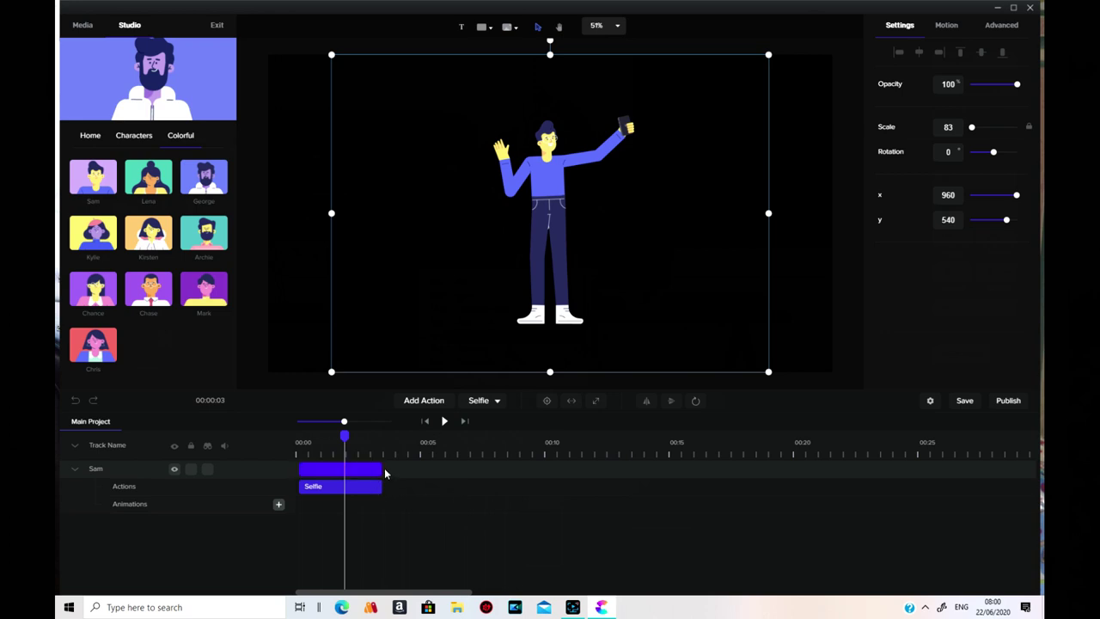
Step: Trim the beginning of the Sam clip so that it starts at about 1.5 seconds
mouse_move(380, 468)
mouse_down()
mouse_move(347, 469)
mouse_move(387, 468)
mouse_up()
drag(301, 468, 338, 469)
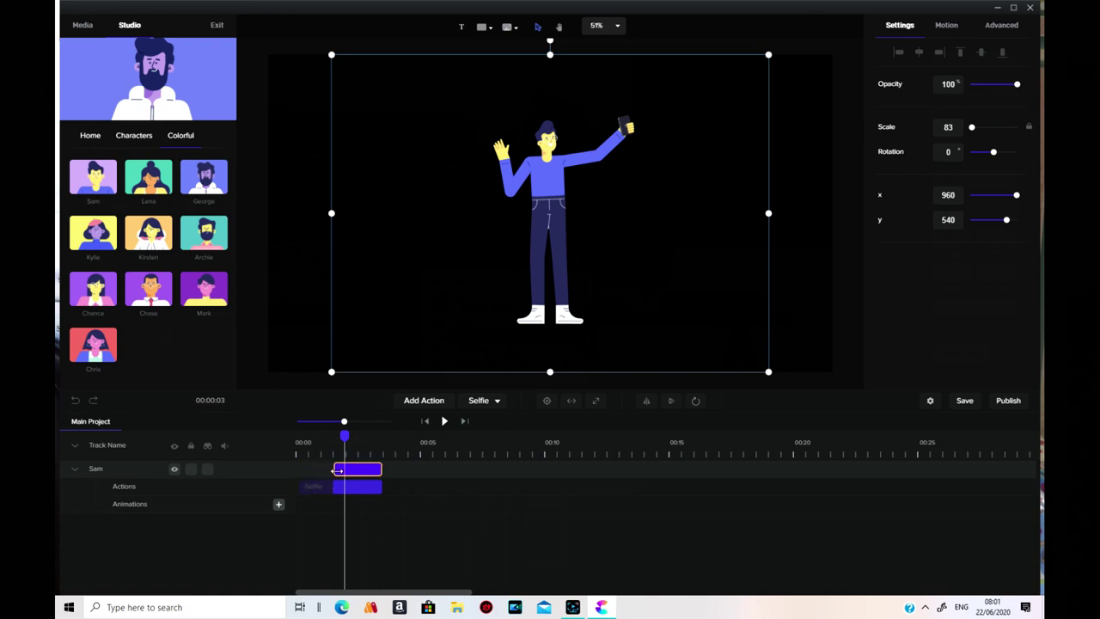
click(602, 483)
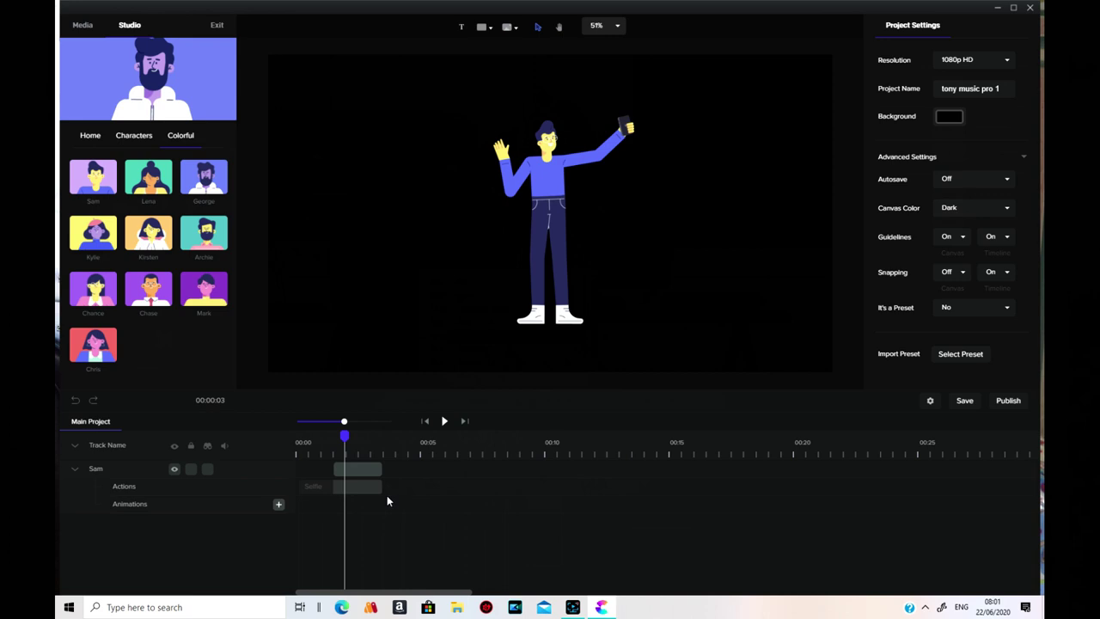
Step: Play the trimmed Sam clip and return the playhead to just after its start
drag(344, 435, 331, 437)
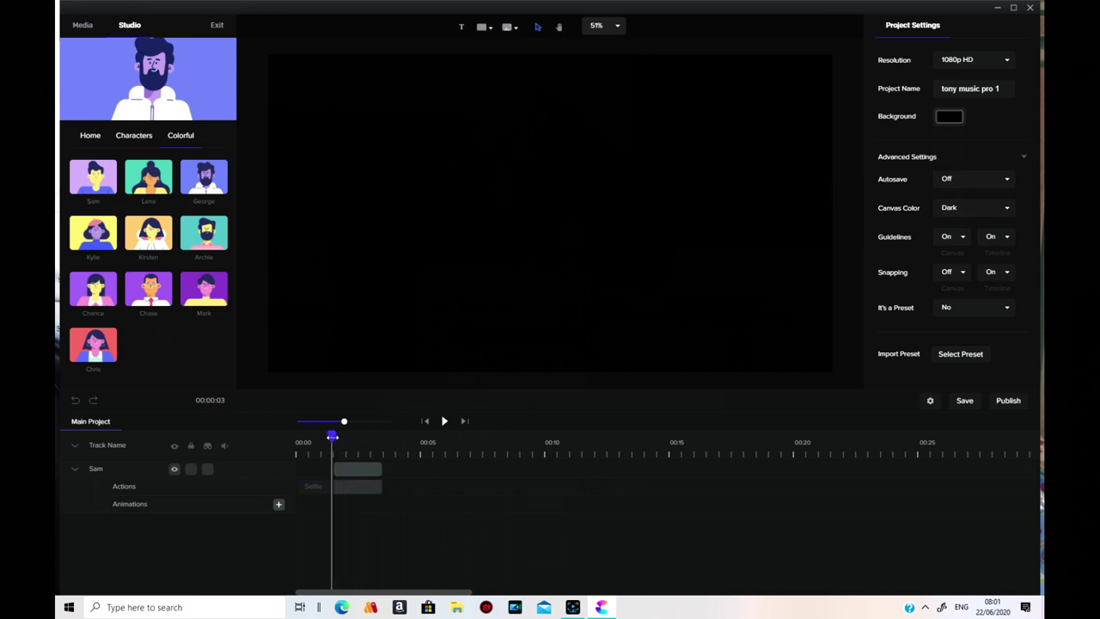
click(443, 423)
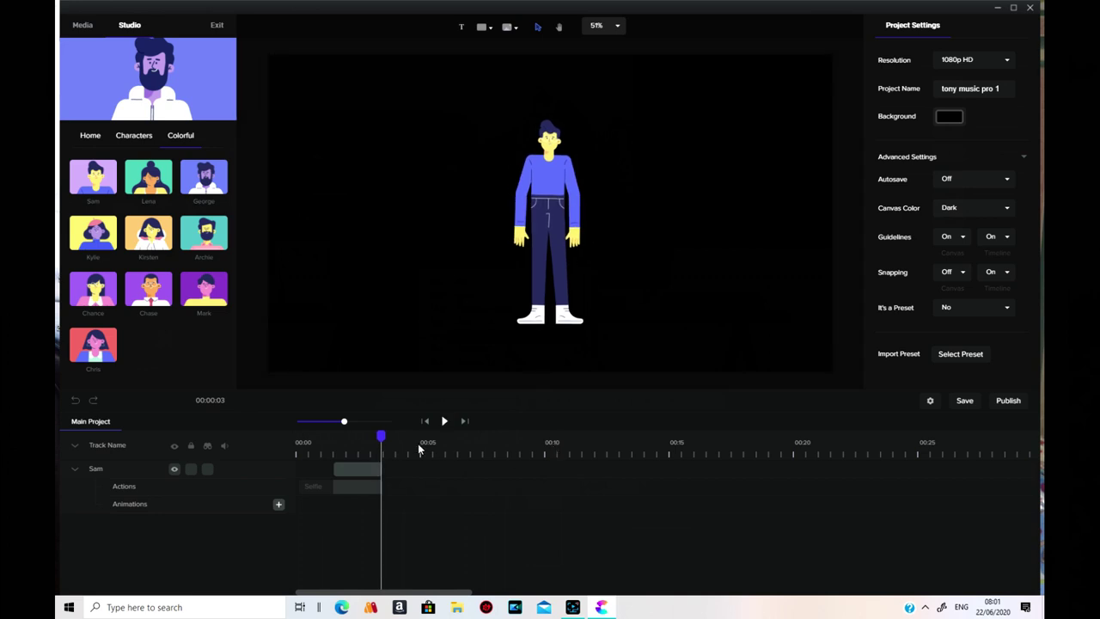
drag(381, 436, 337, 436)
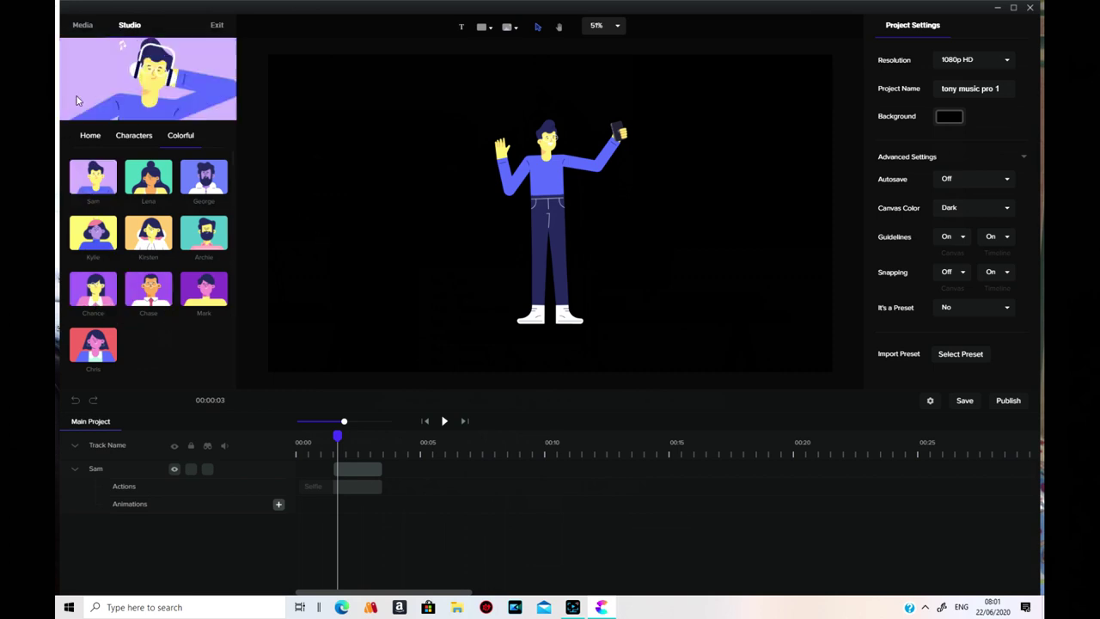
Step: Browse the Supreme character collection and add the Tennis Boy character to the canvas in front of Sam
click(130, 144)
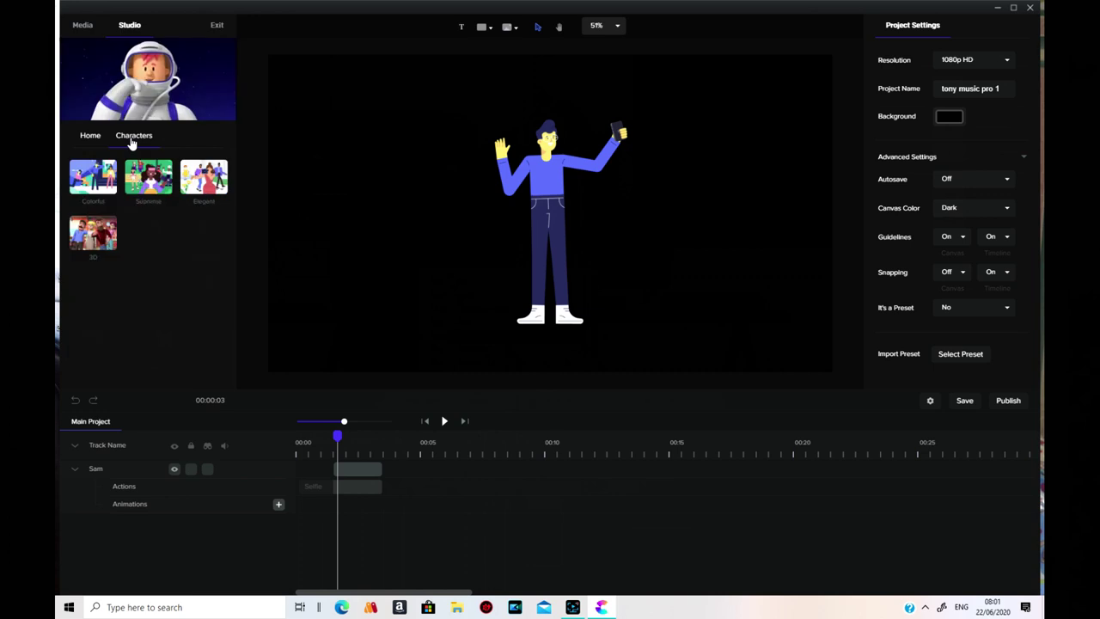
click(156, 184)
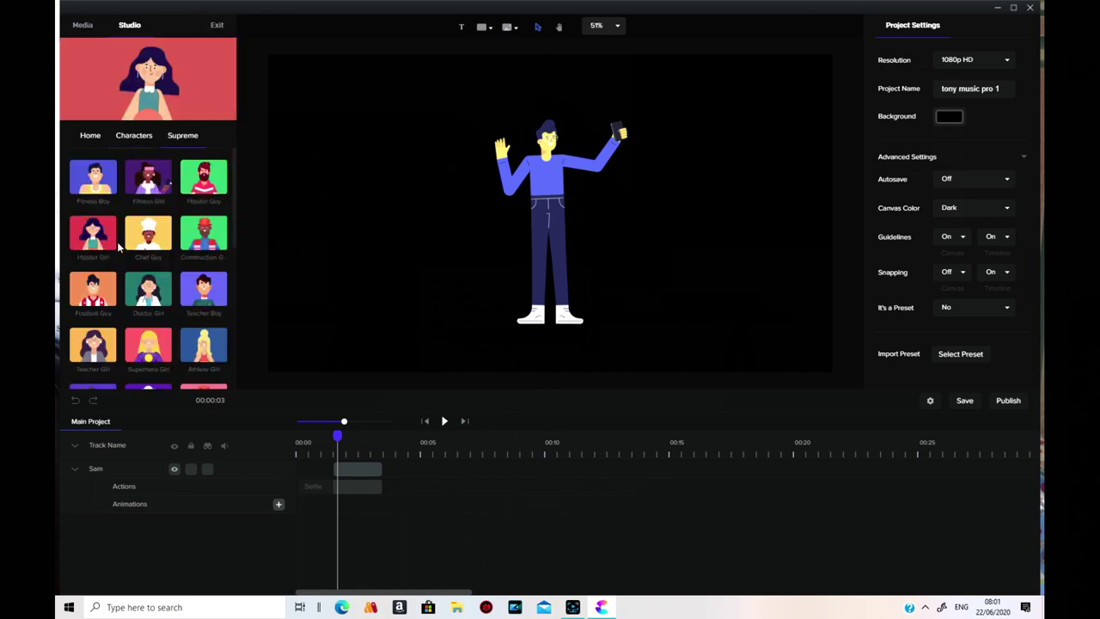
scroll(163, 284, down, 2)
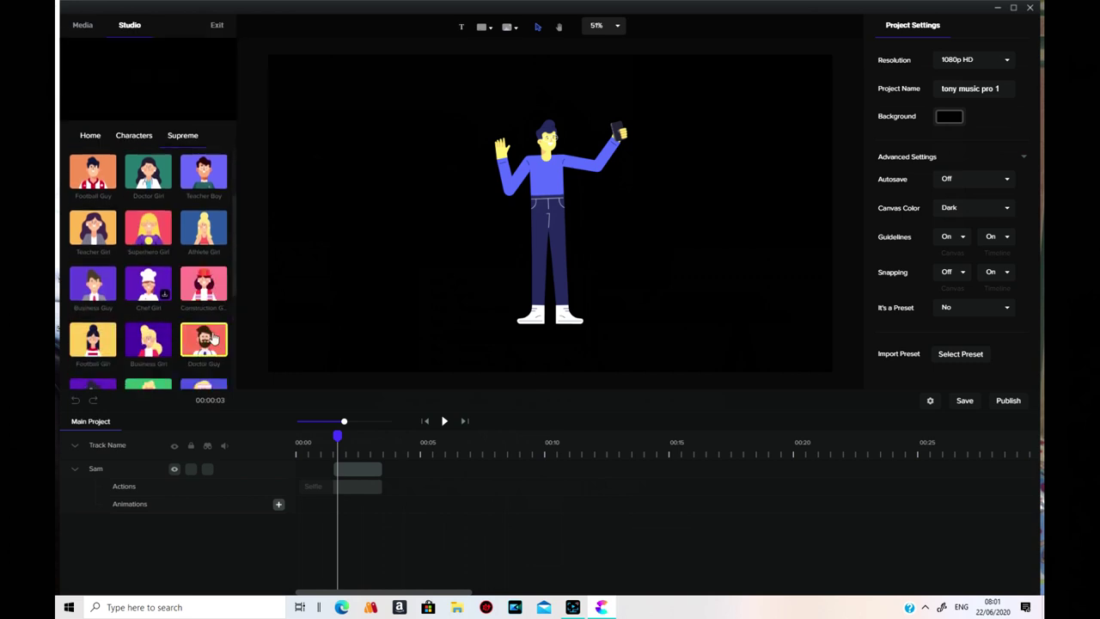
scroll(121, 344, down, 1)
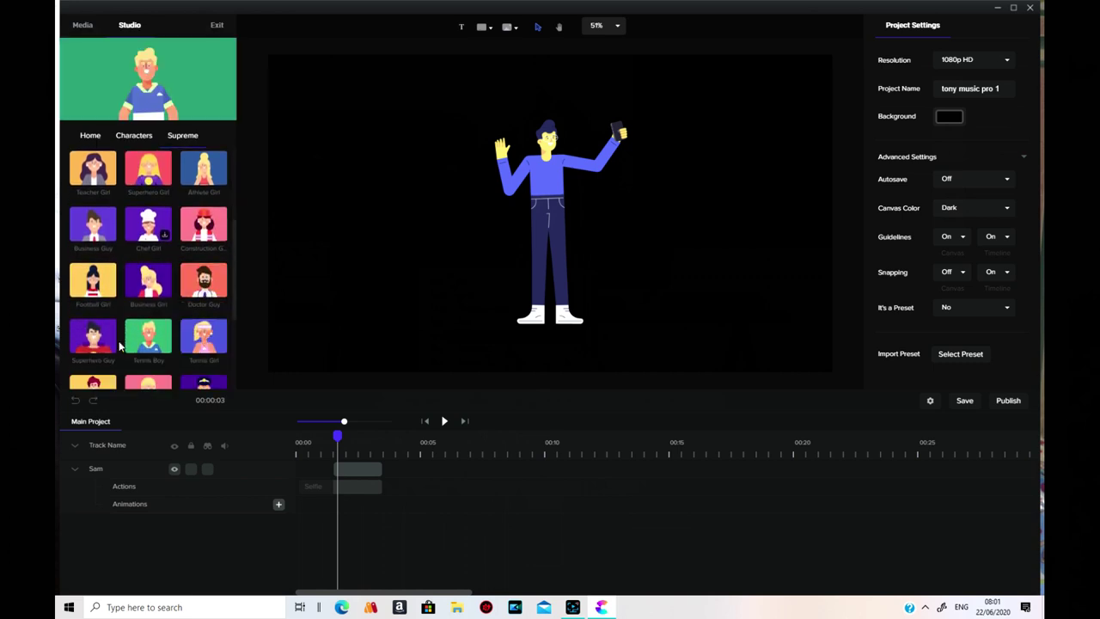
scroll(120, 344, down, 2)
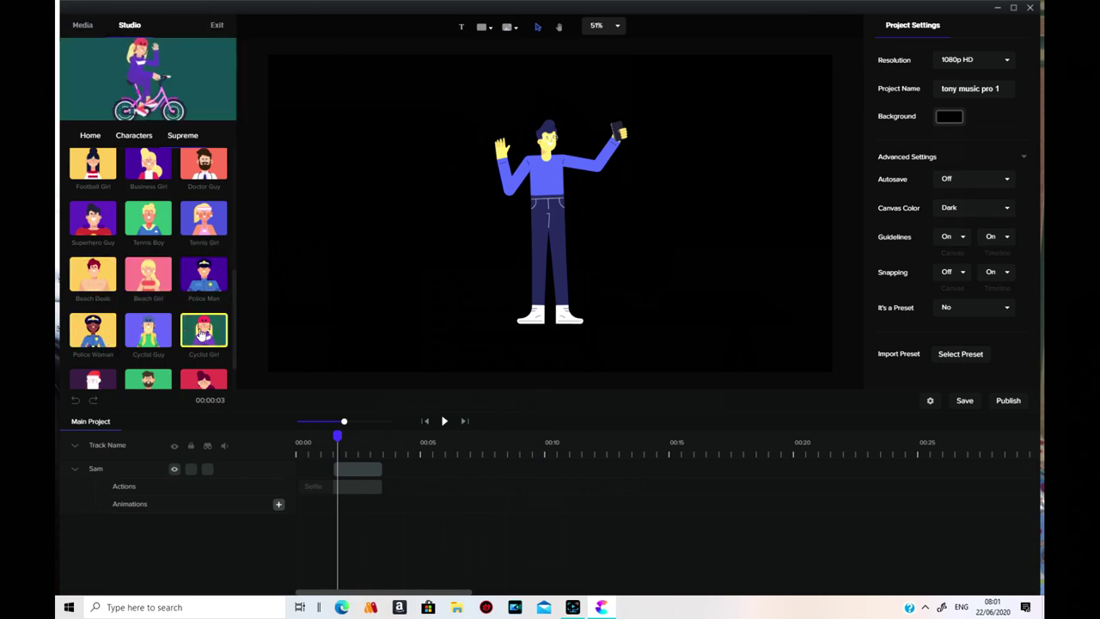
scroll(200, 333, down, 1)
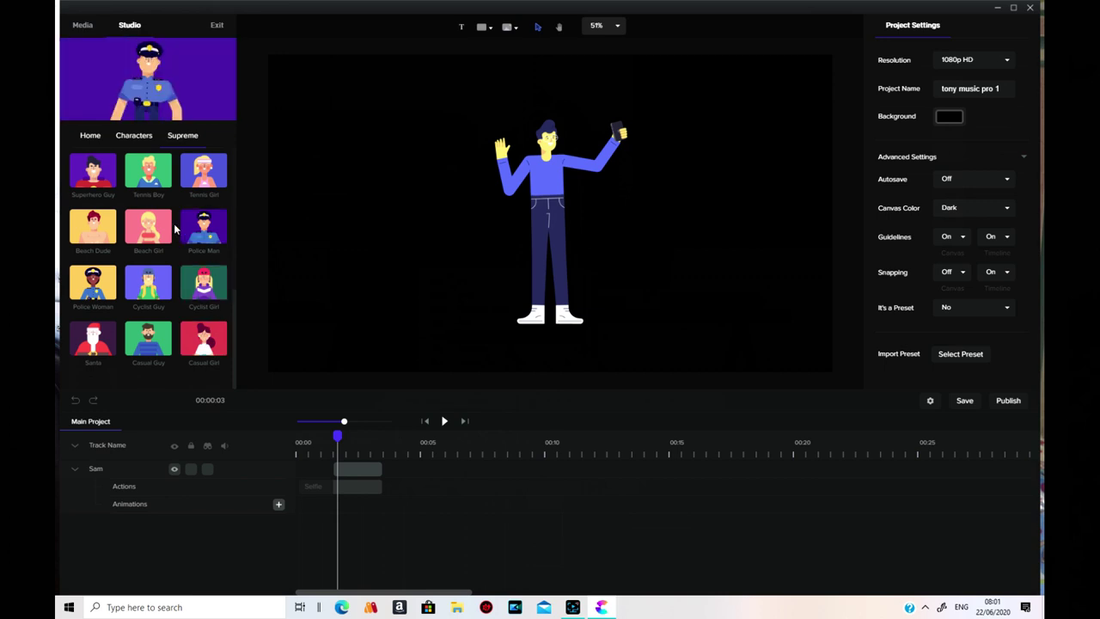
drag(148, 172, 455, 249)
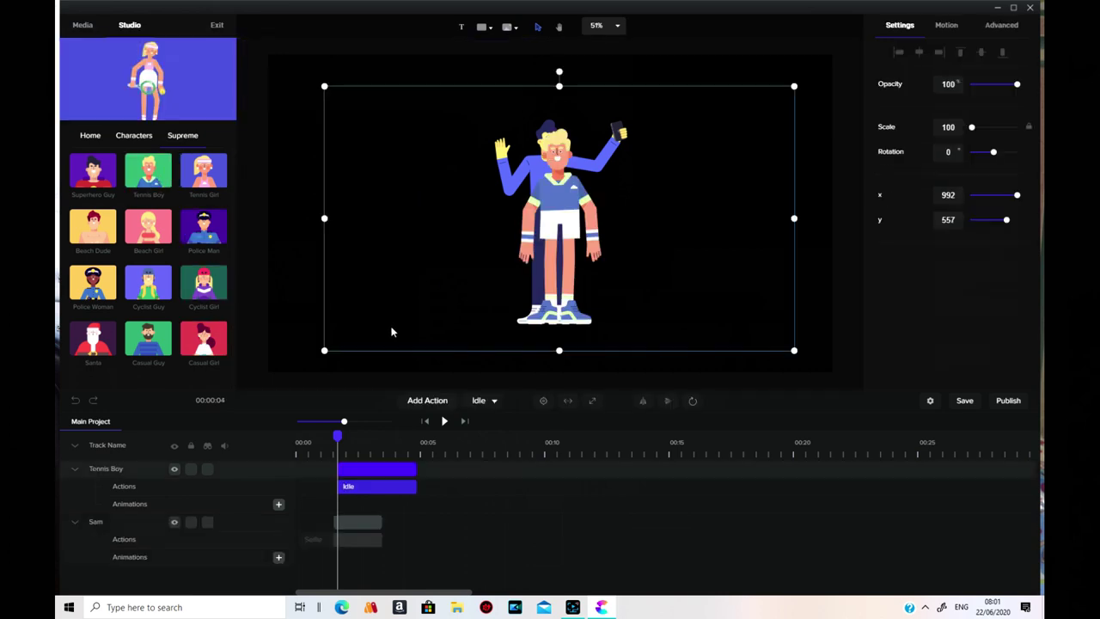
Step: Examine the full list of actions available for the Tennis Boy character
click(488, 402)
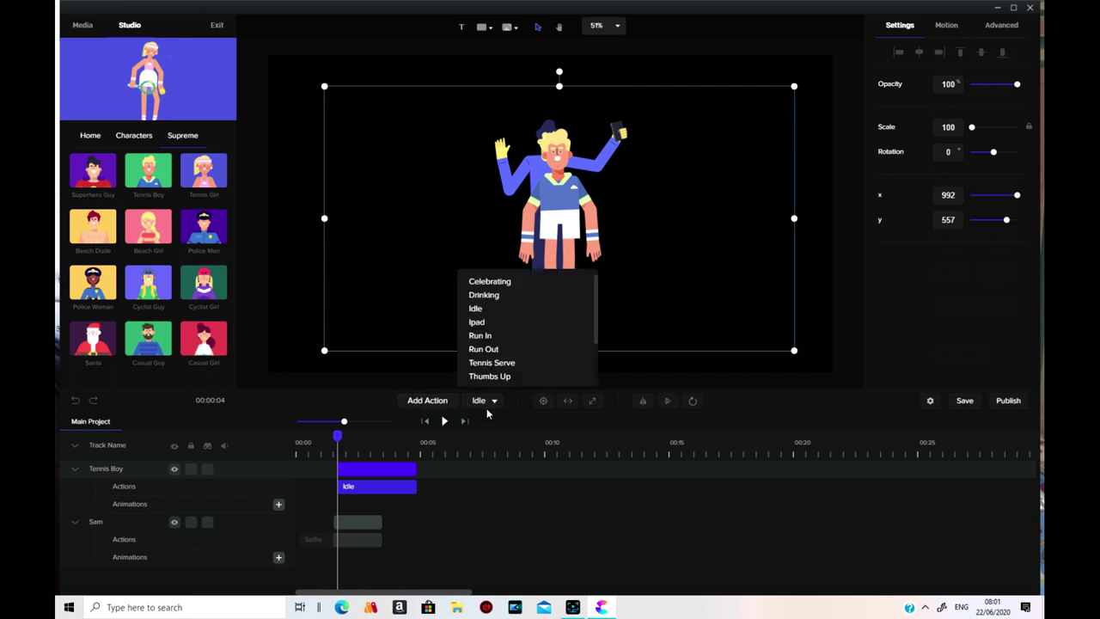
drag(596, 337, 591, 371)
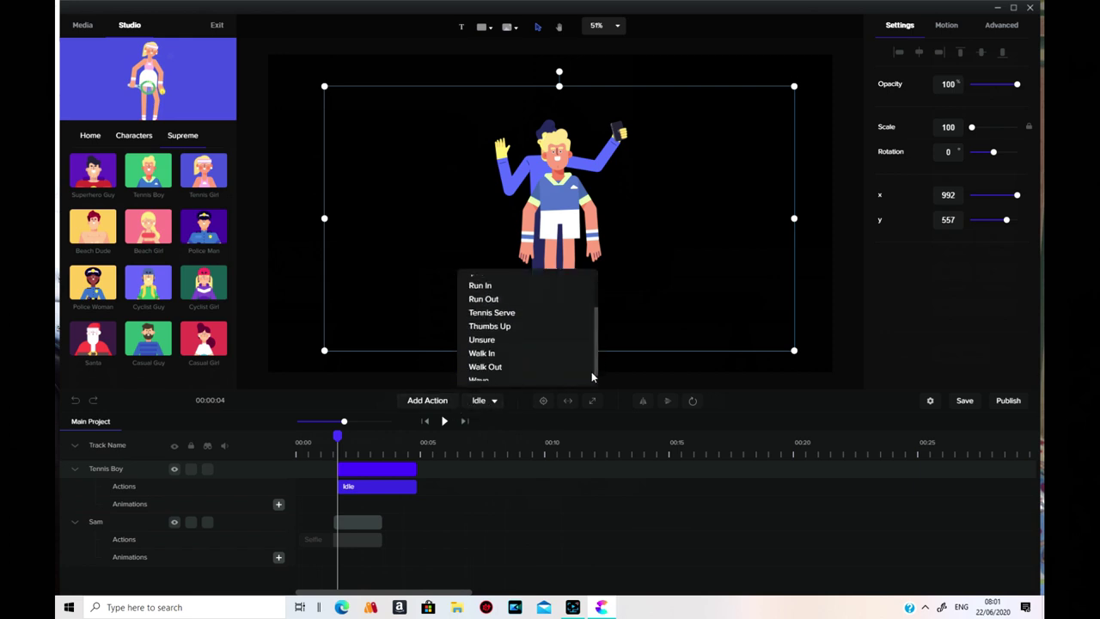
scroll(593, 365, up, 3)
click(602, 317)
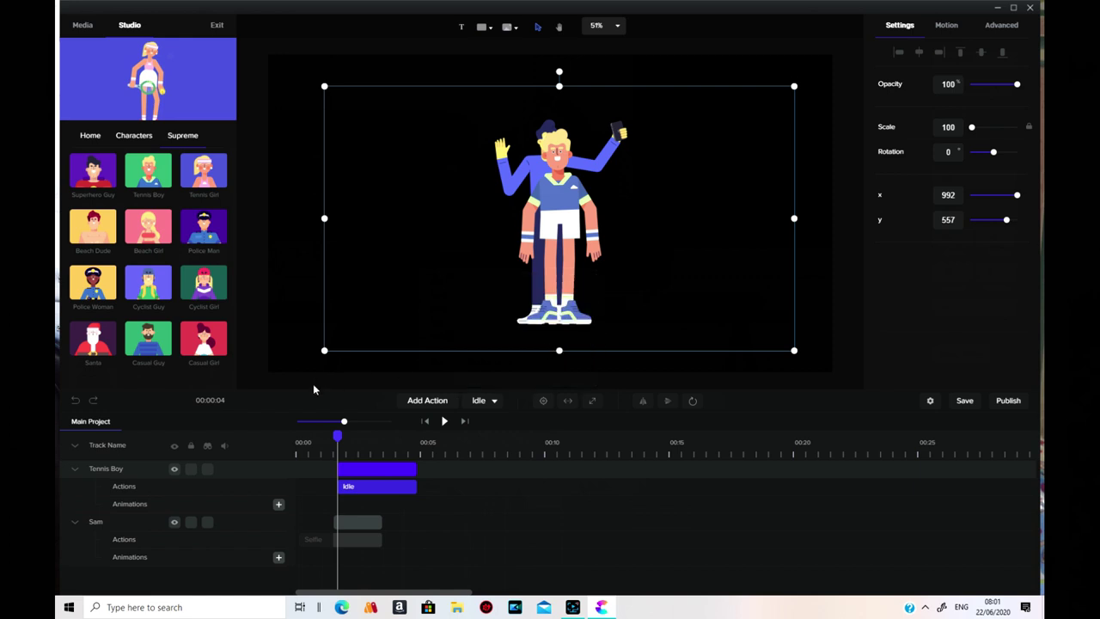
Step: Delete the Tennis Boy and Sam clips from the timeline
click(332, 371)
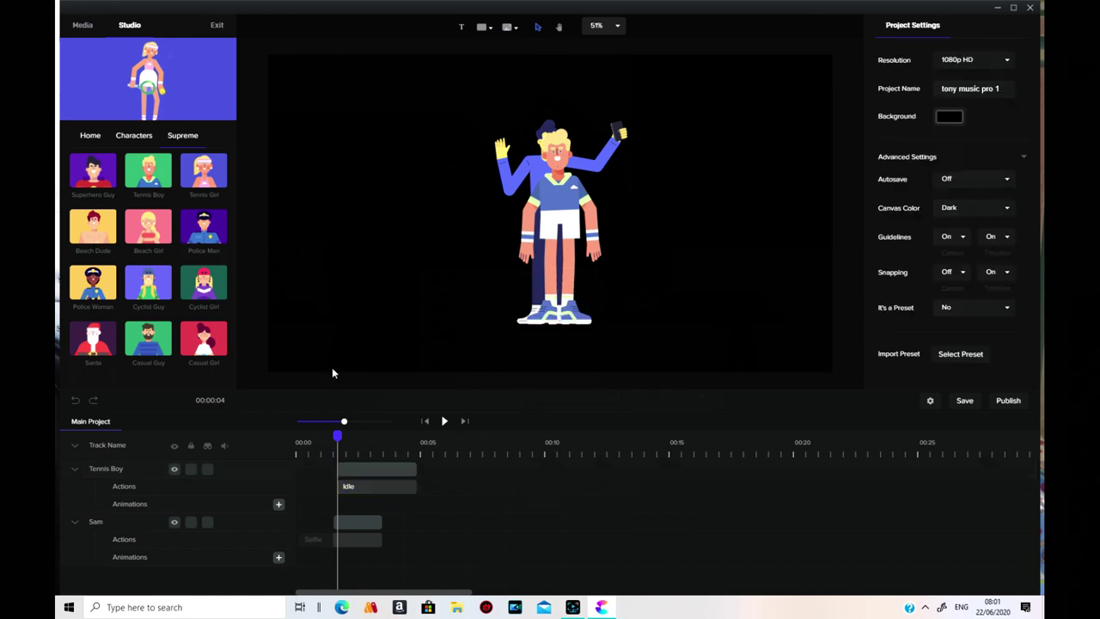
right_click(398, 469)
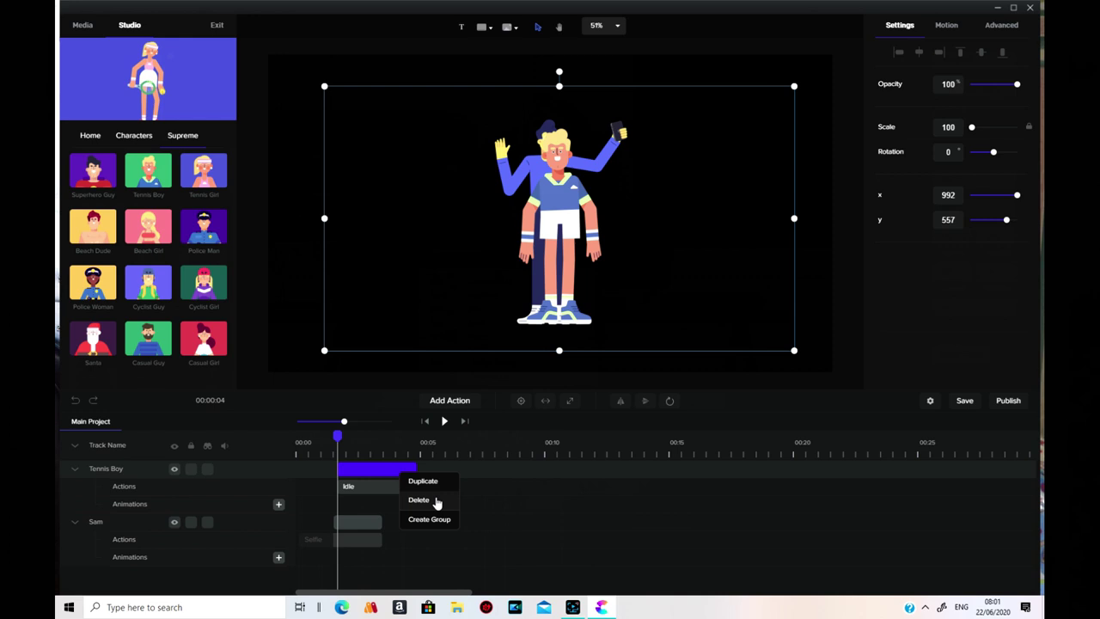
click(437, 500)
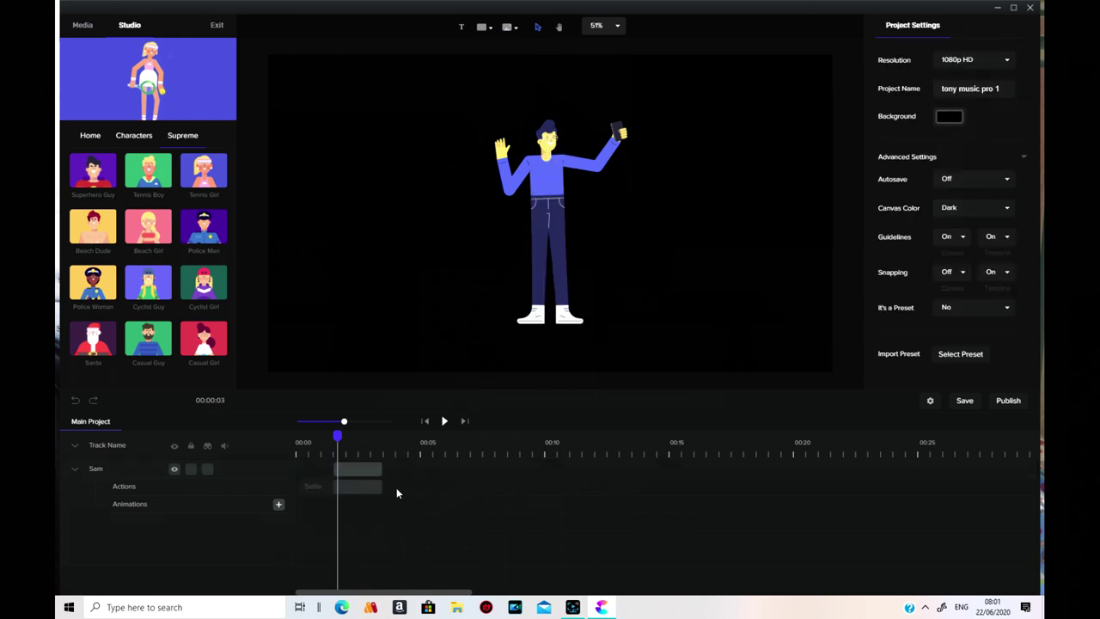
right_click(365, 469)
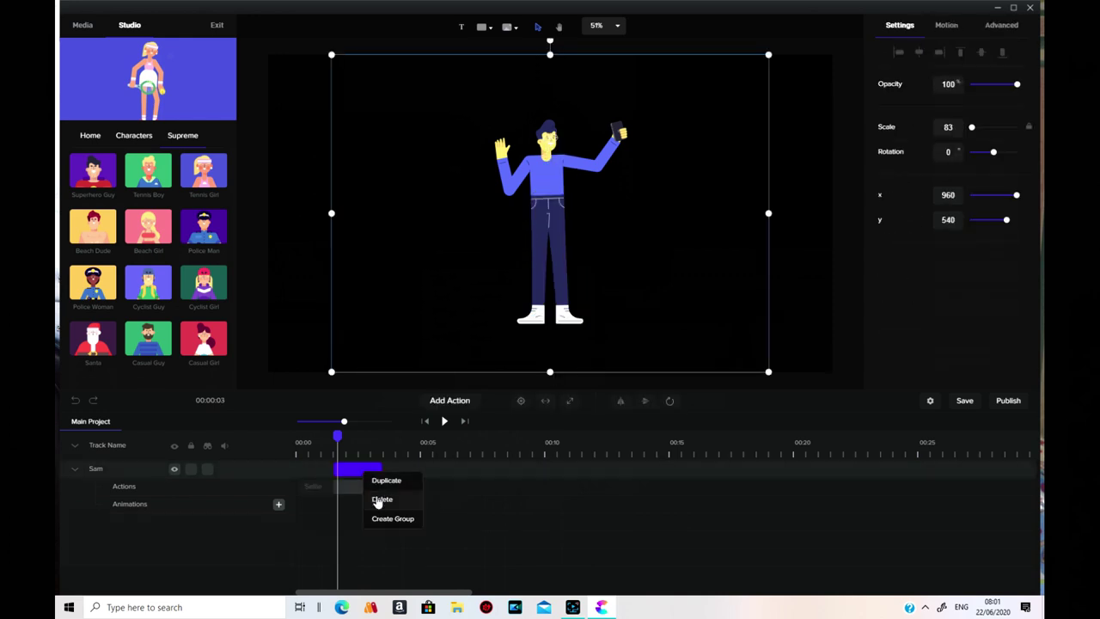
click(375, 498)
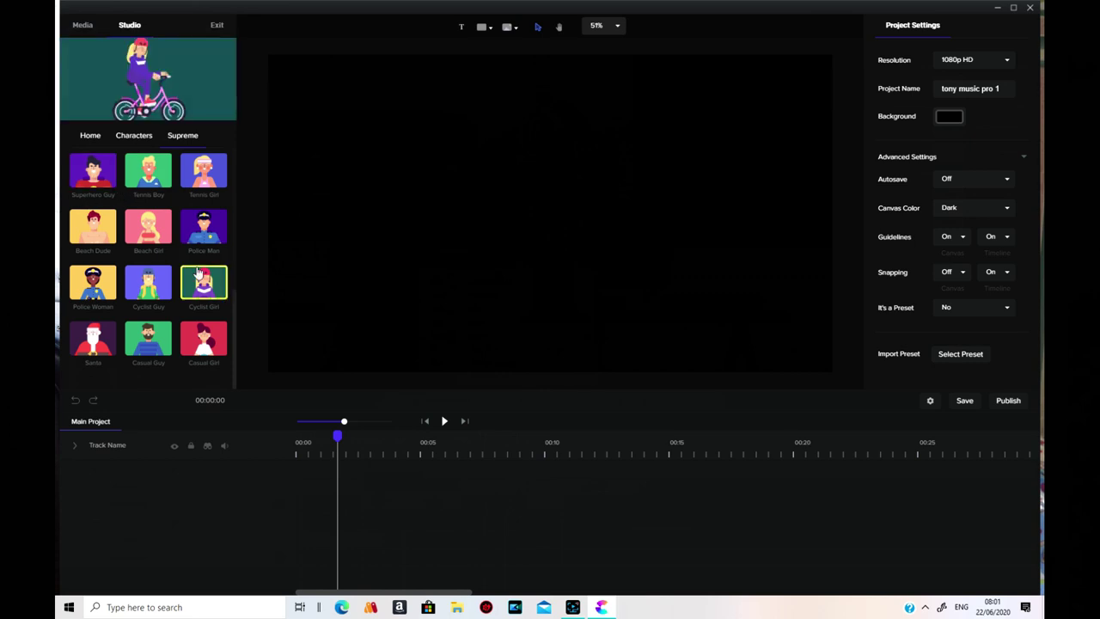
Step: Add the Cyclist Girl character to the canvas and play her Front Idle action
drag(215, 311, 416, 313)
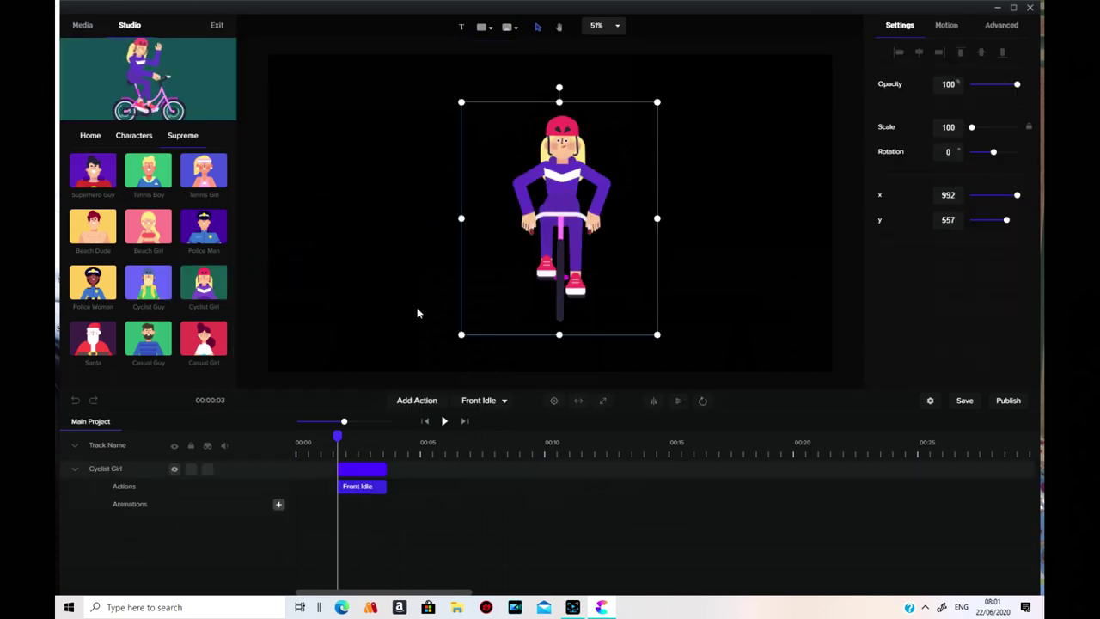
click(444, 420)
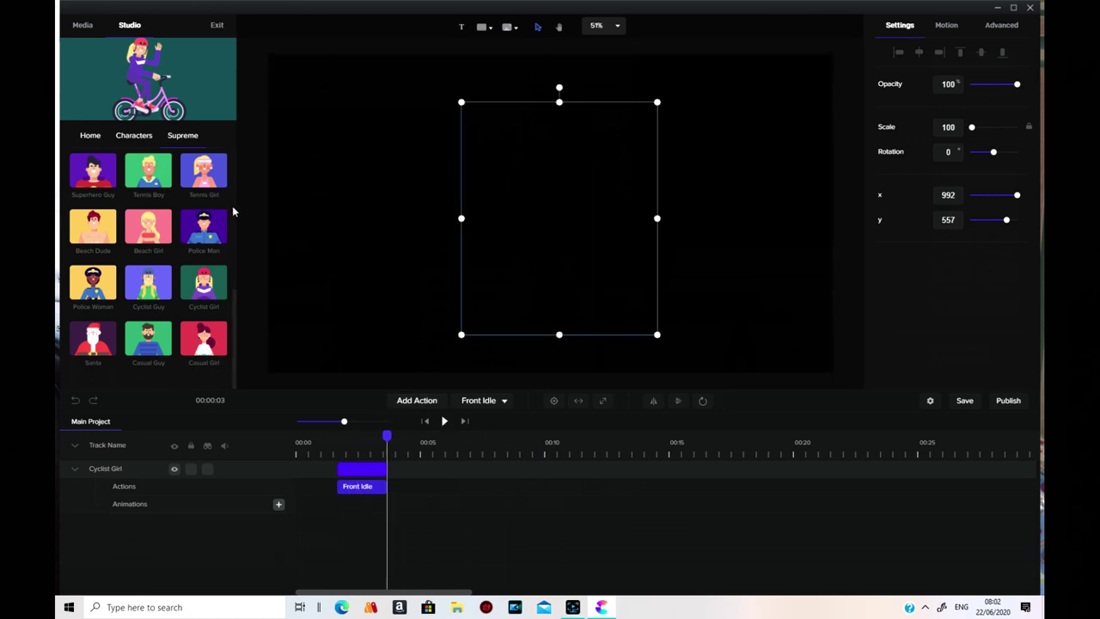
Step: Open the Elegant character collection and add the Cruz character to the canvas
click(130, 137)
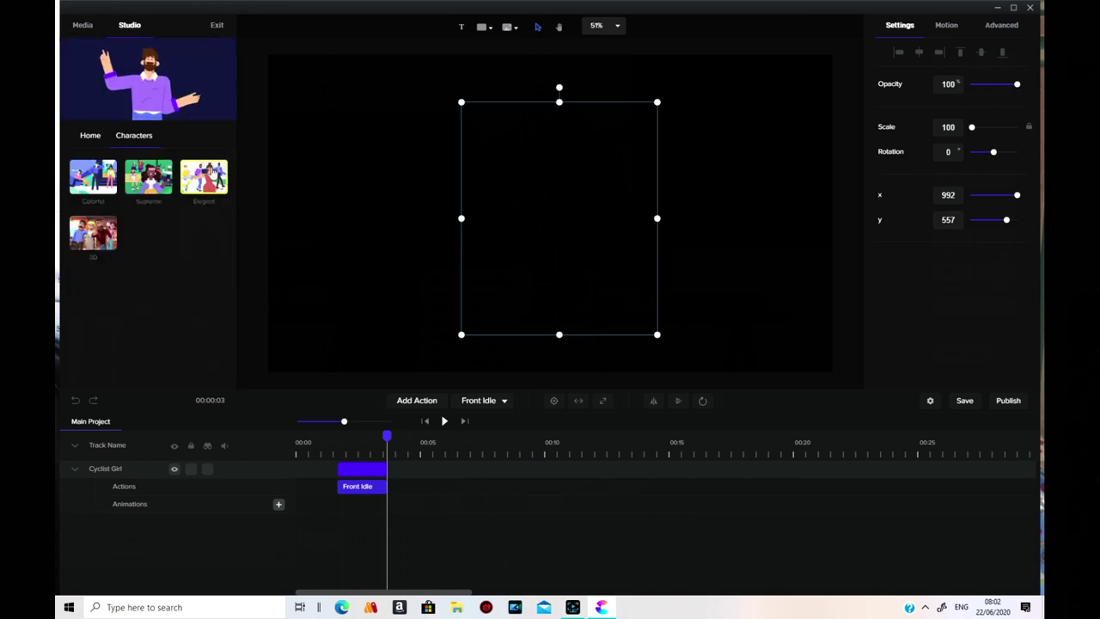
click(207, 176)
drag(103, 196, 427, 257)
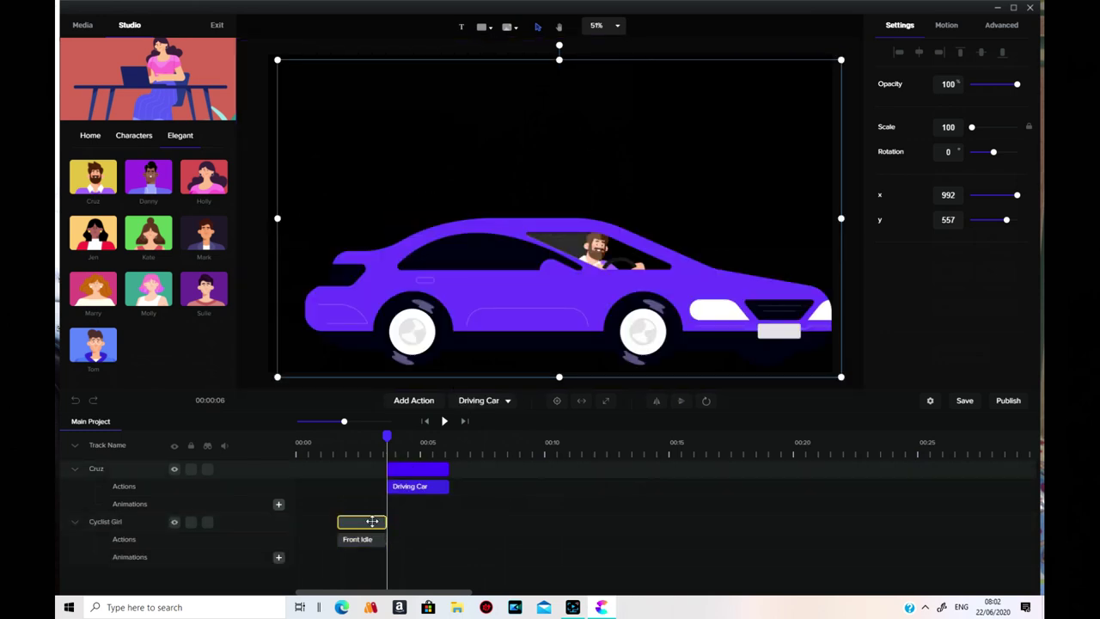
Step: Delete the Cyclist Girl clip from the timeline and play Cruz's Driving Car action
right_click(372, 522)
click(394, 549)
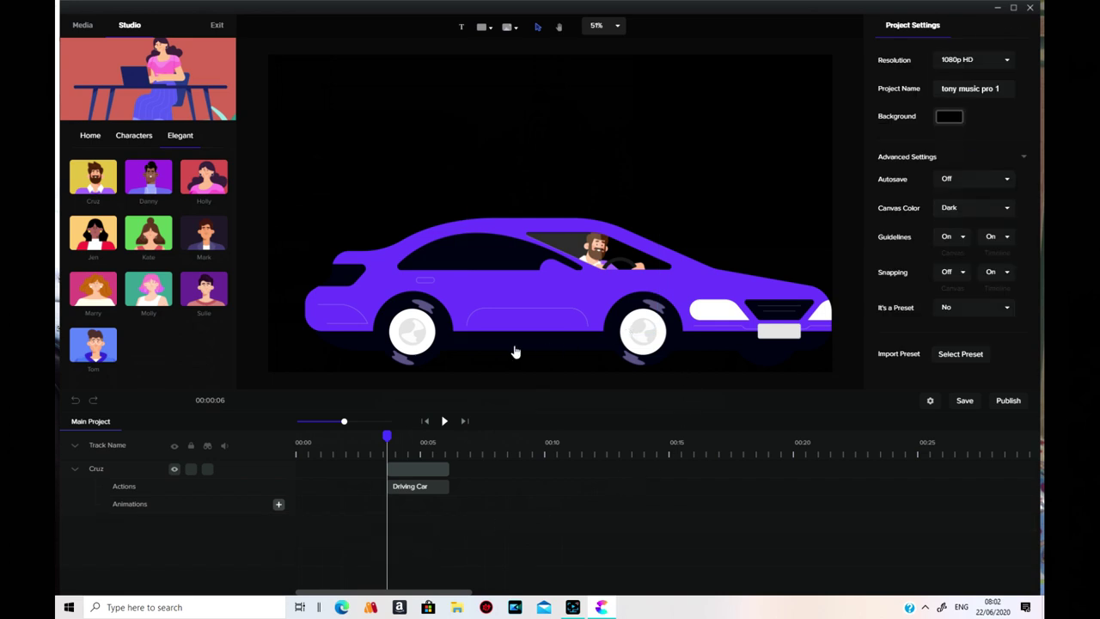
click(445, 422)
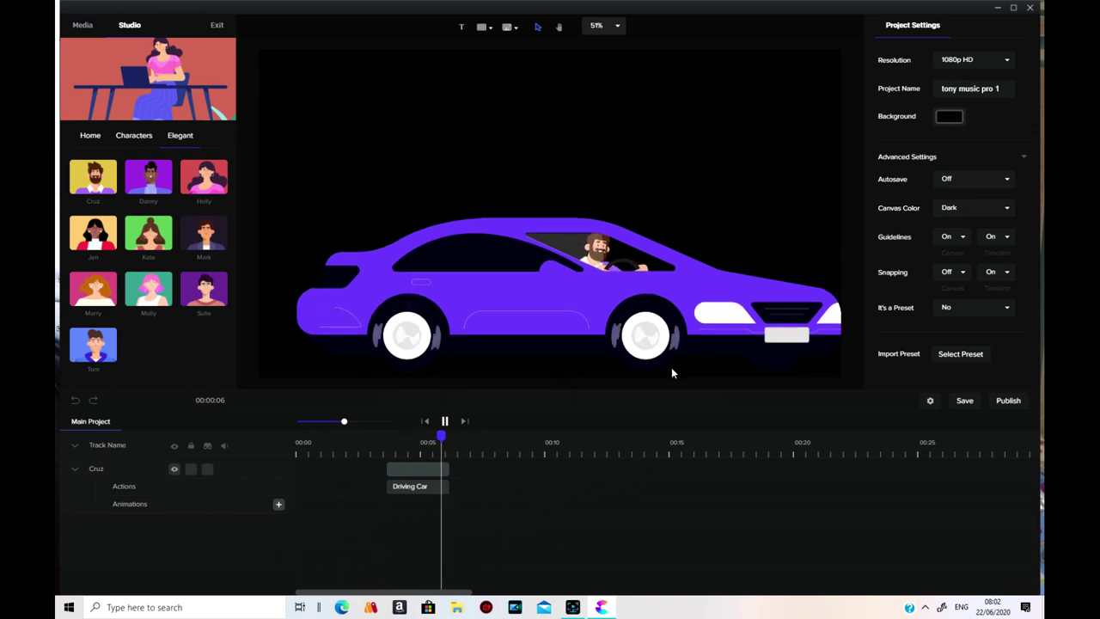
mouse_move(197, 245)
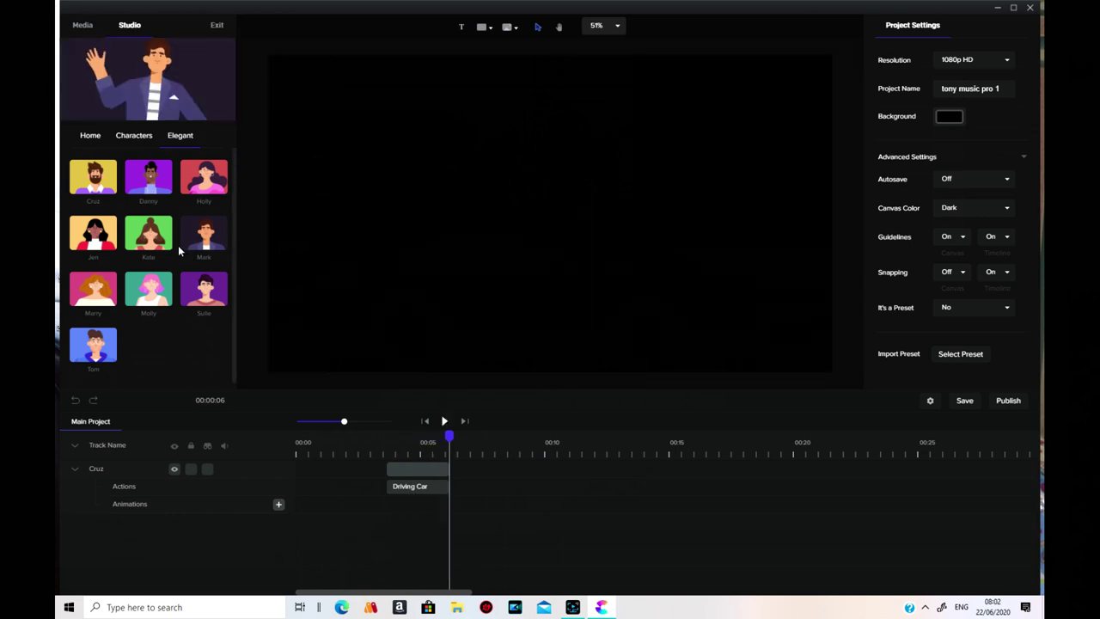
Step: Change the Cruz clip's action to Pointing and play it
click(421, 491)
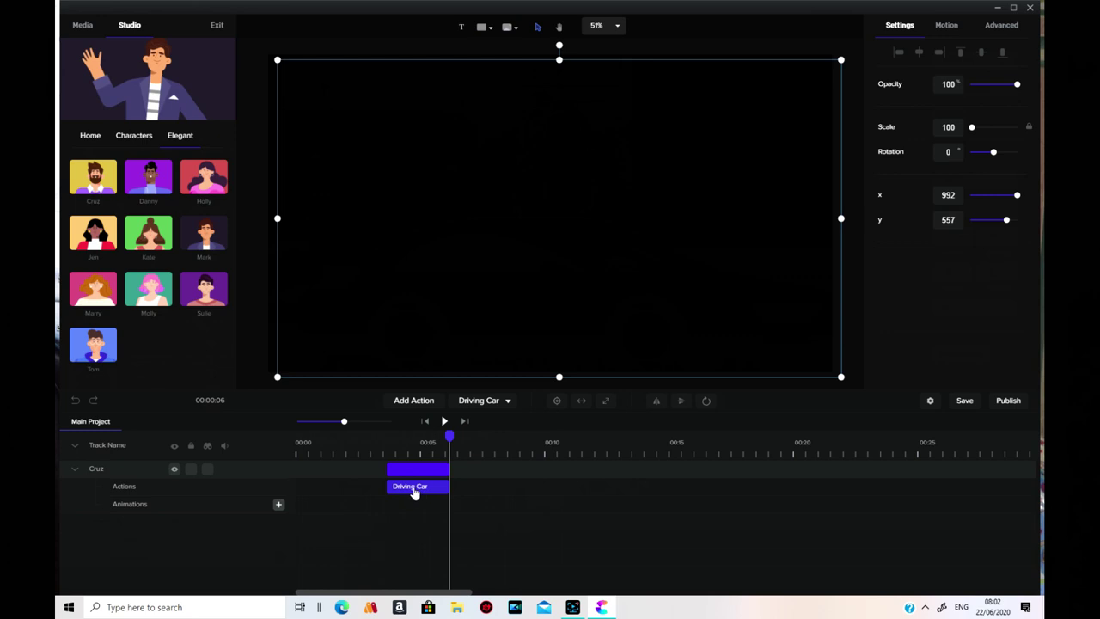
click(509, 402)
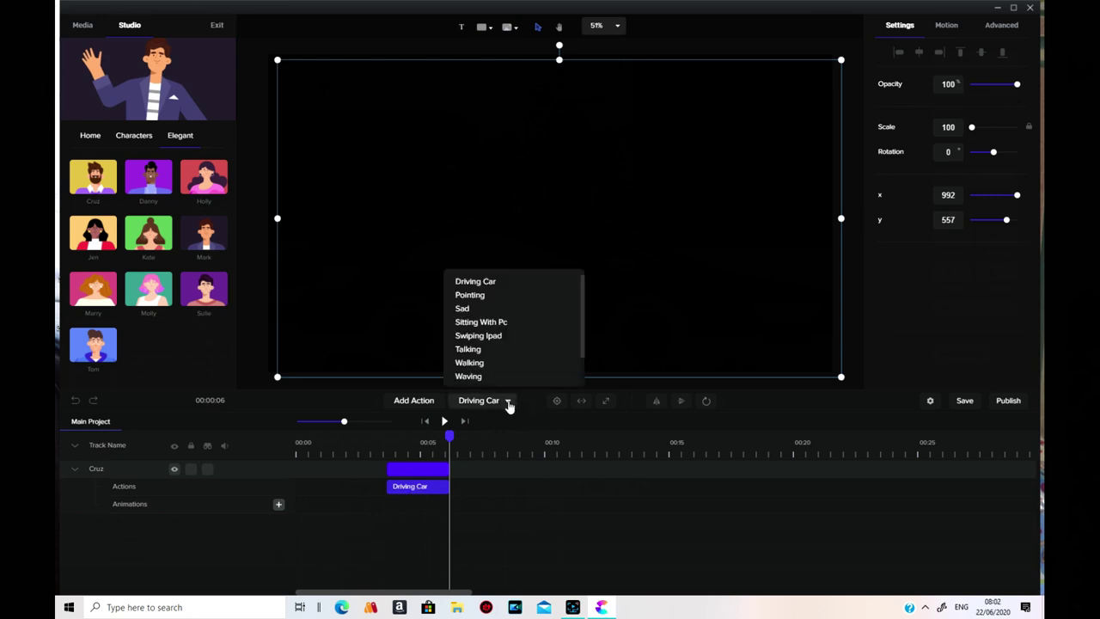
click(507, 297)
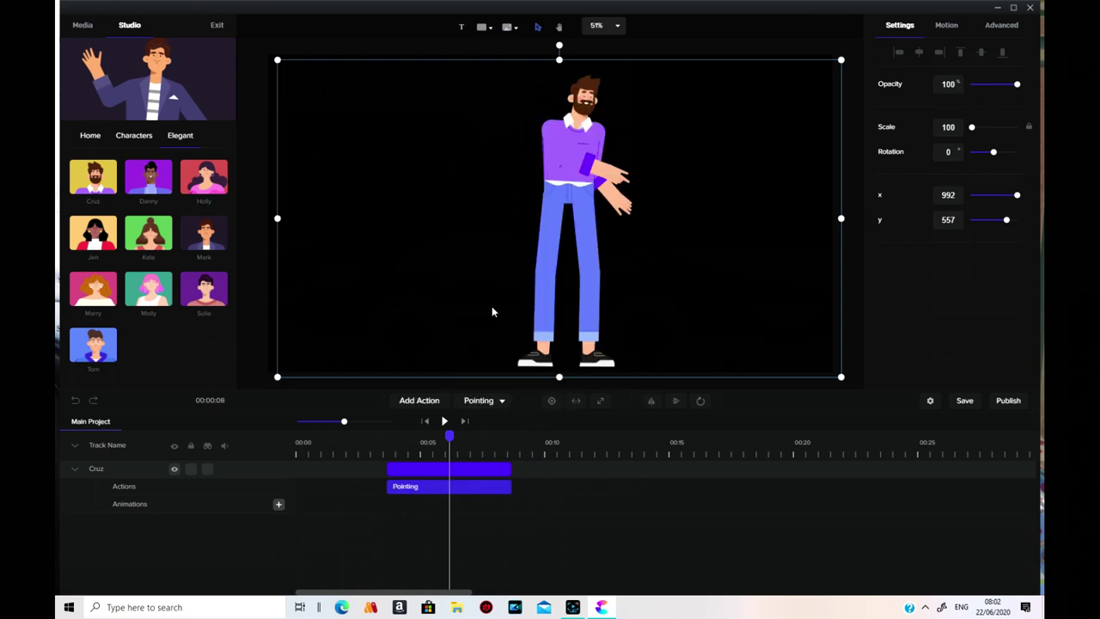
click(444, 421)
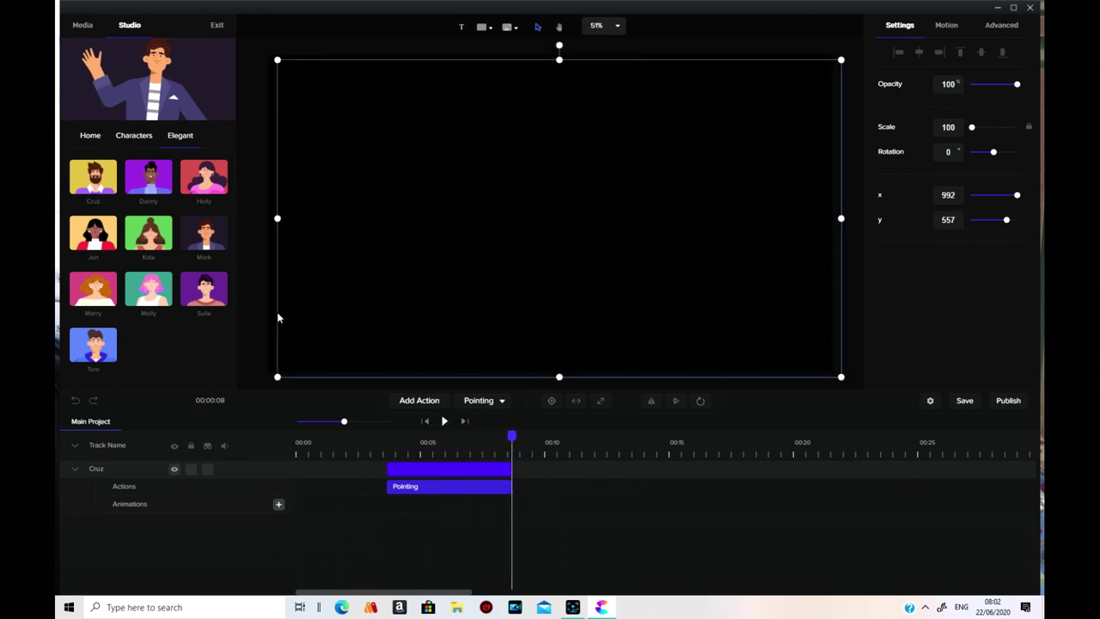
Step: Change the Cruz clip's action to Sitting With Pc and play it from near the clip's start
click(503, 404)
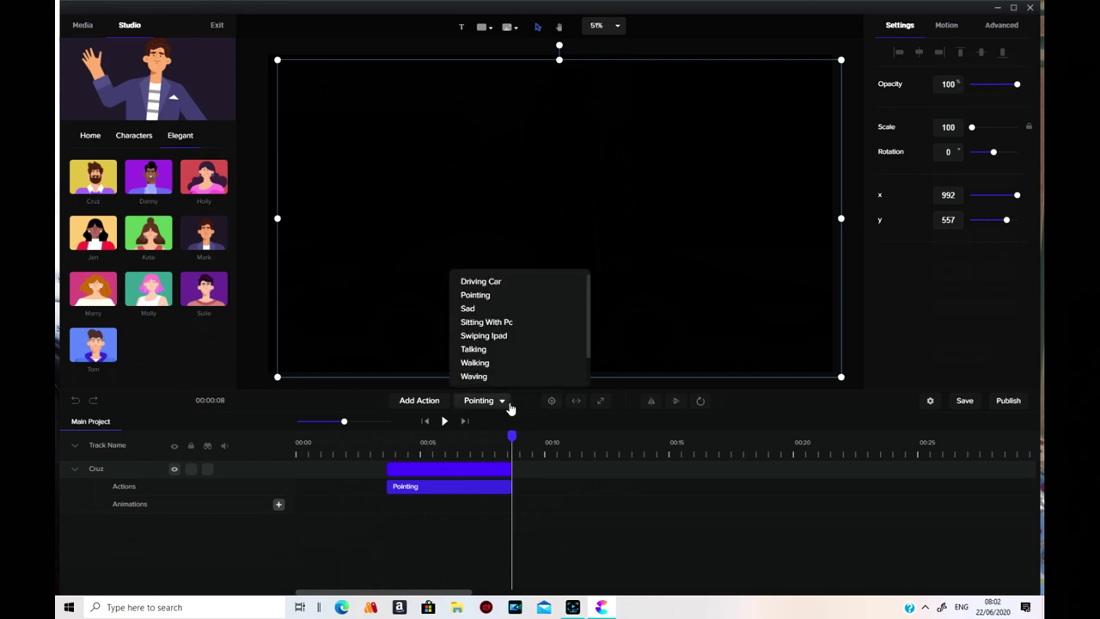
click(525, 327)
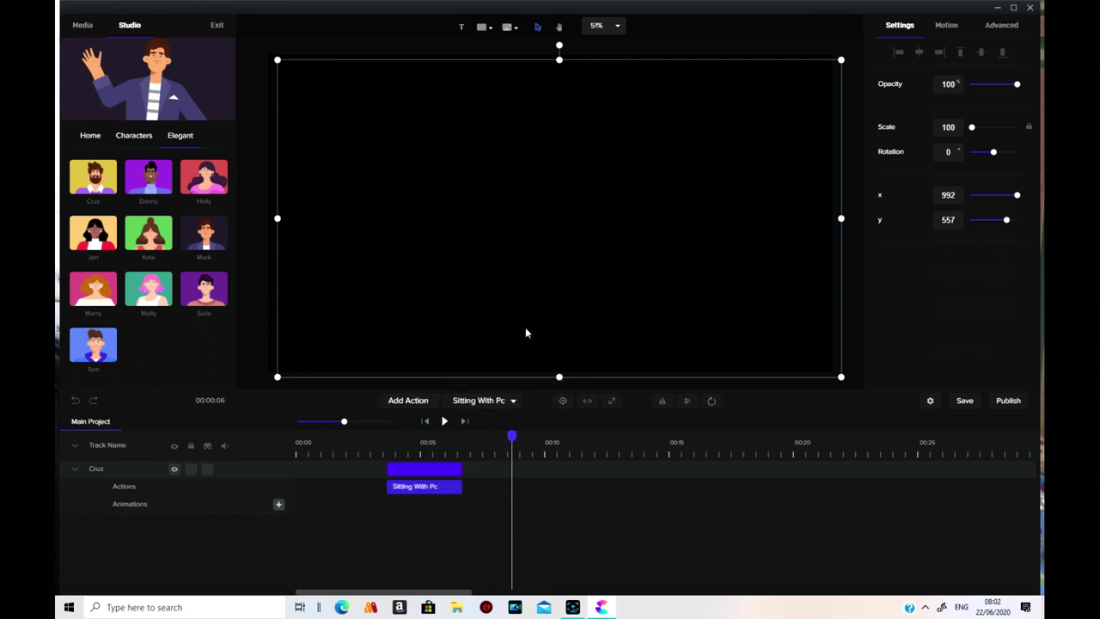
click(390, 447)
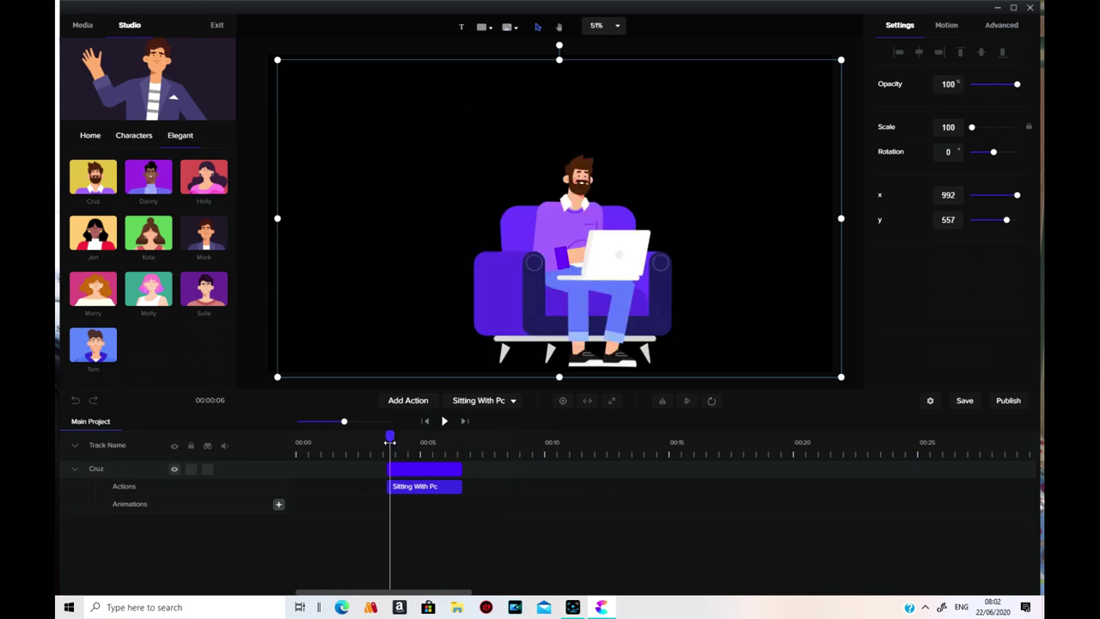
click(445, 421)
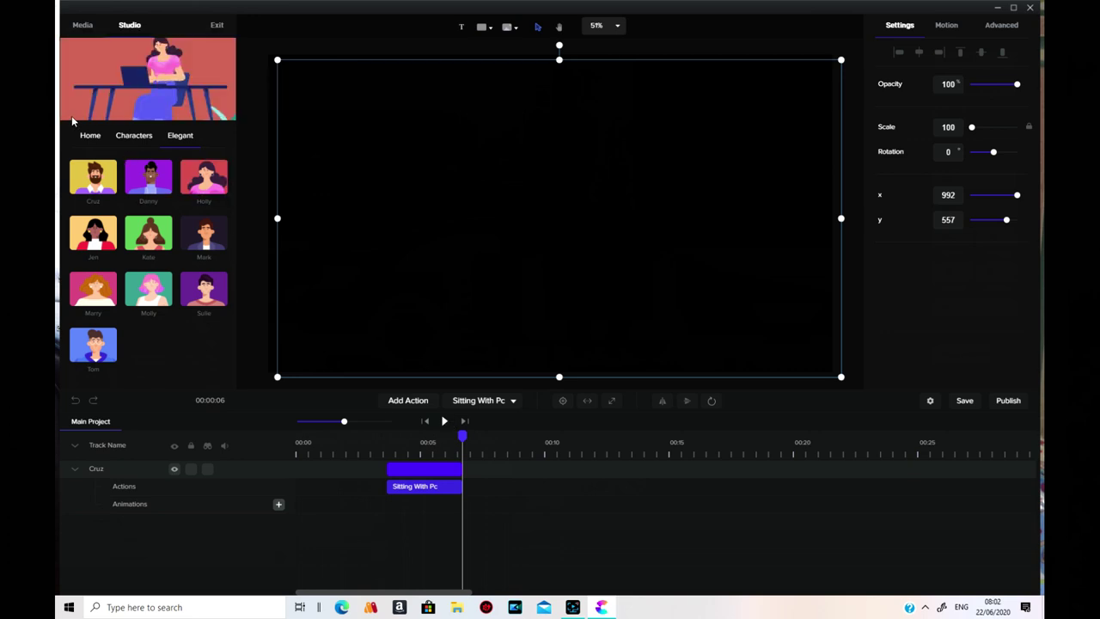
Step: Add the Abstract character from the 3D character collection to the canvas and play its Idle action
click(91, 142)
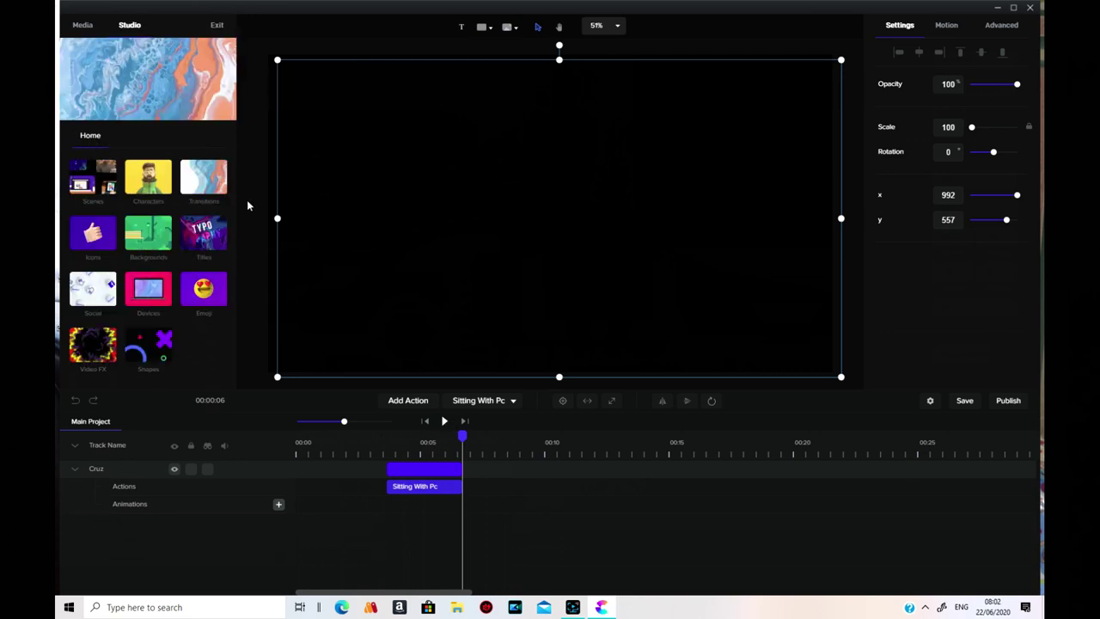
click(150, 179)
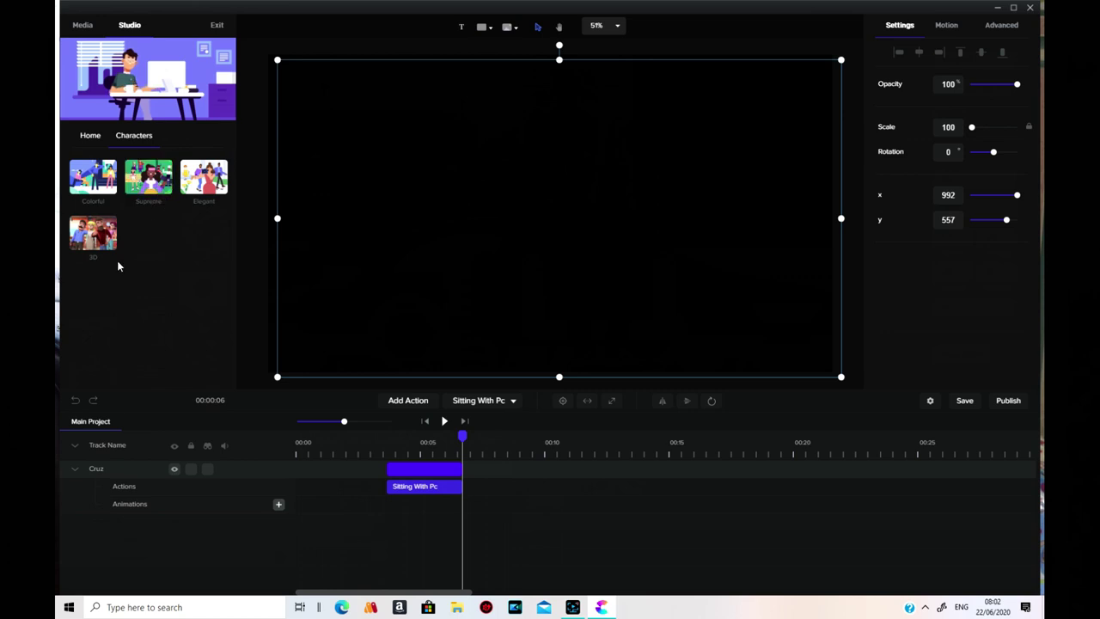
click(213, 191)
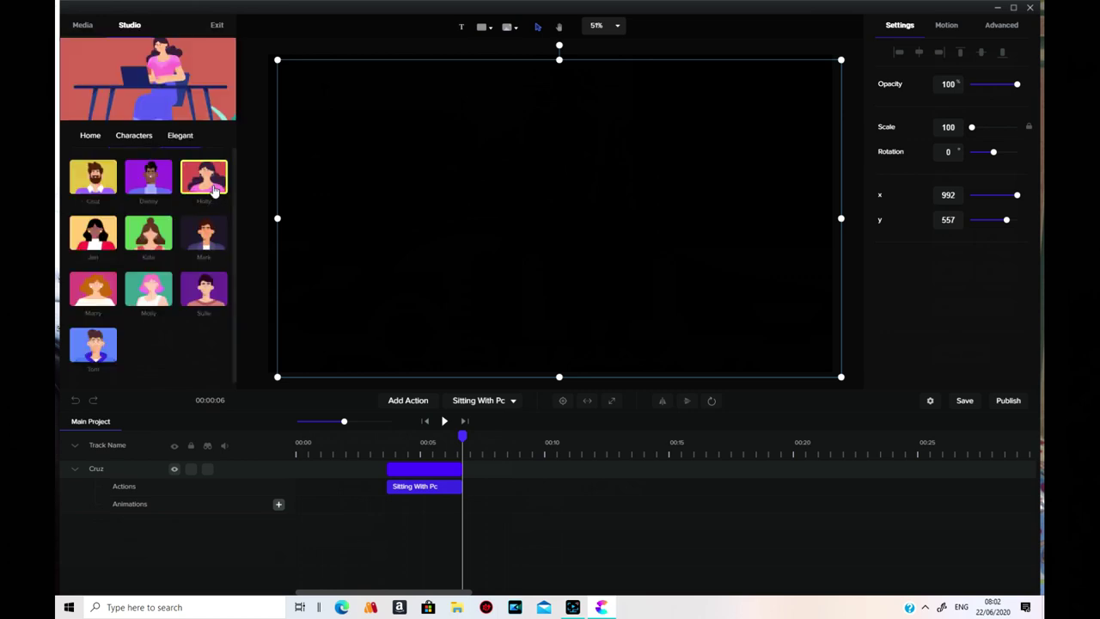
click(129, 138)
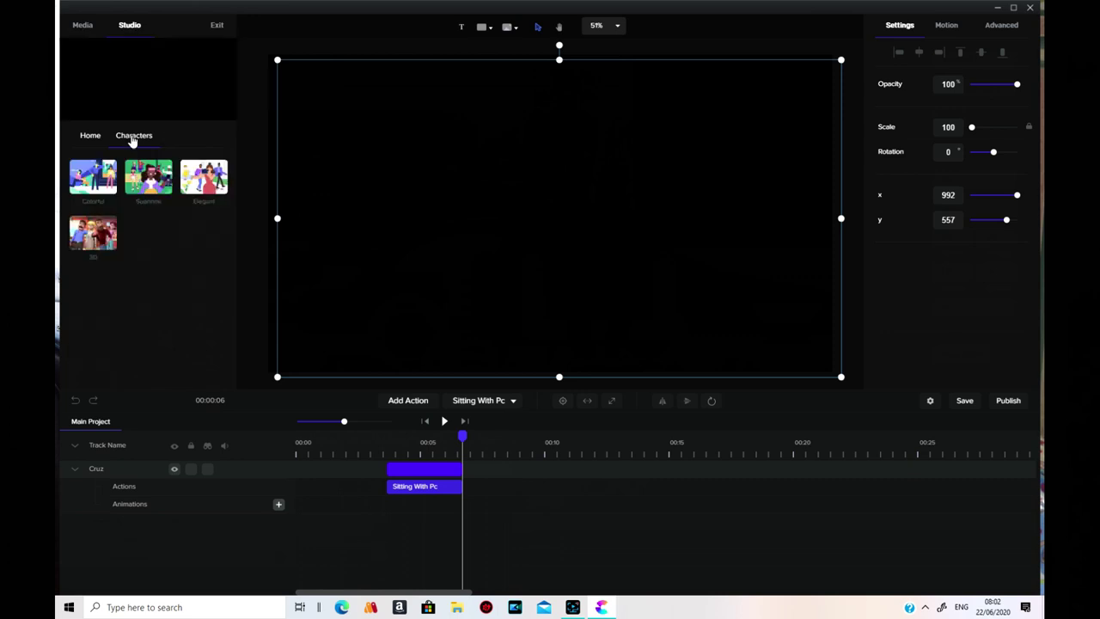
click(98, 242)
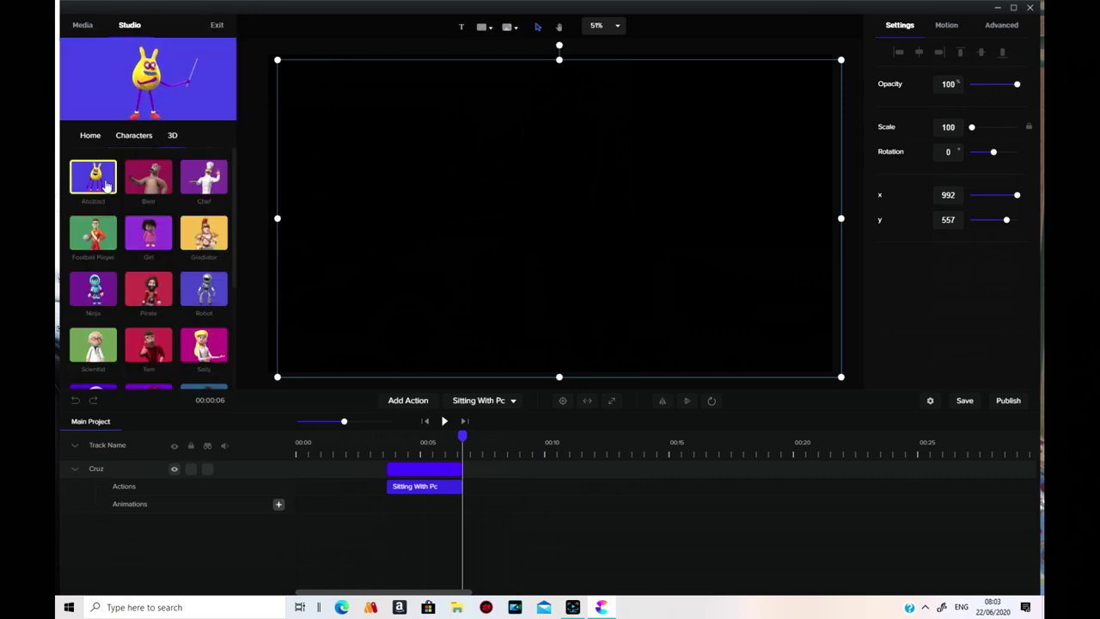
drag(105, 186, 413, 194)
drag(363, 225, 338, 240)
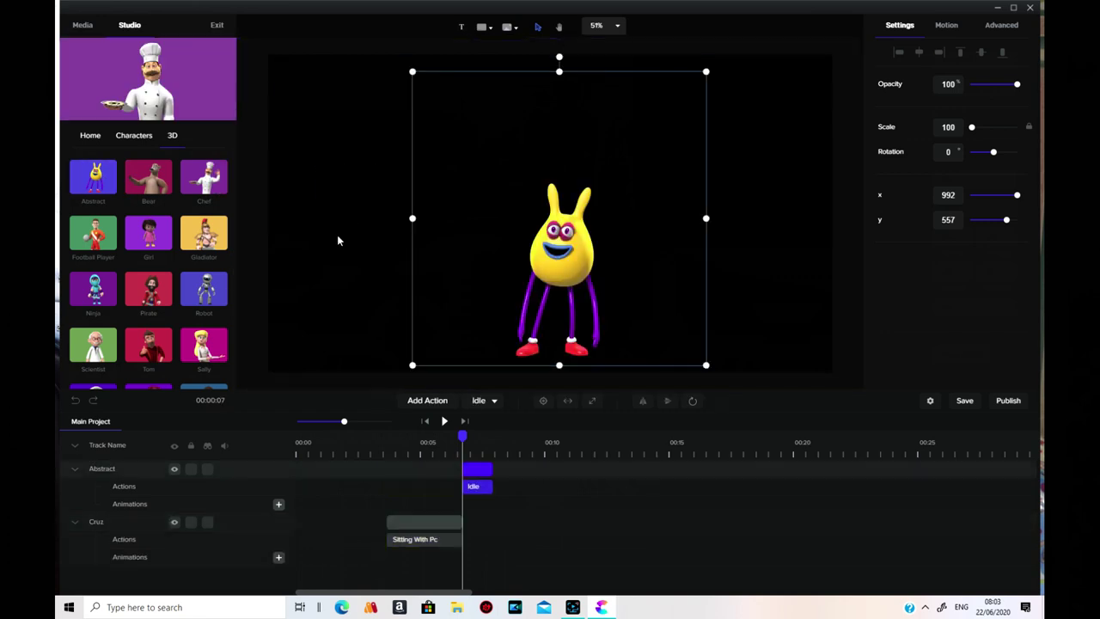
click(444, 422)
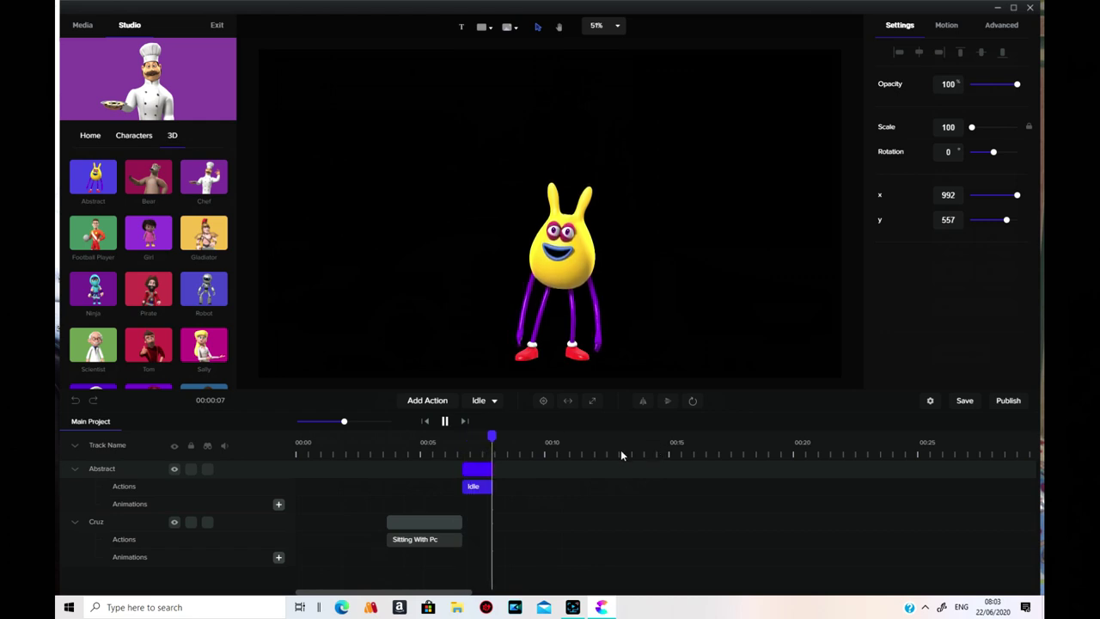
Step: Change the Abstract clip's action to Running and play it from the clip's start
click(497, 402)
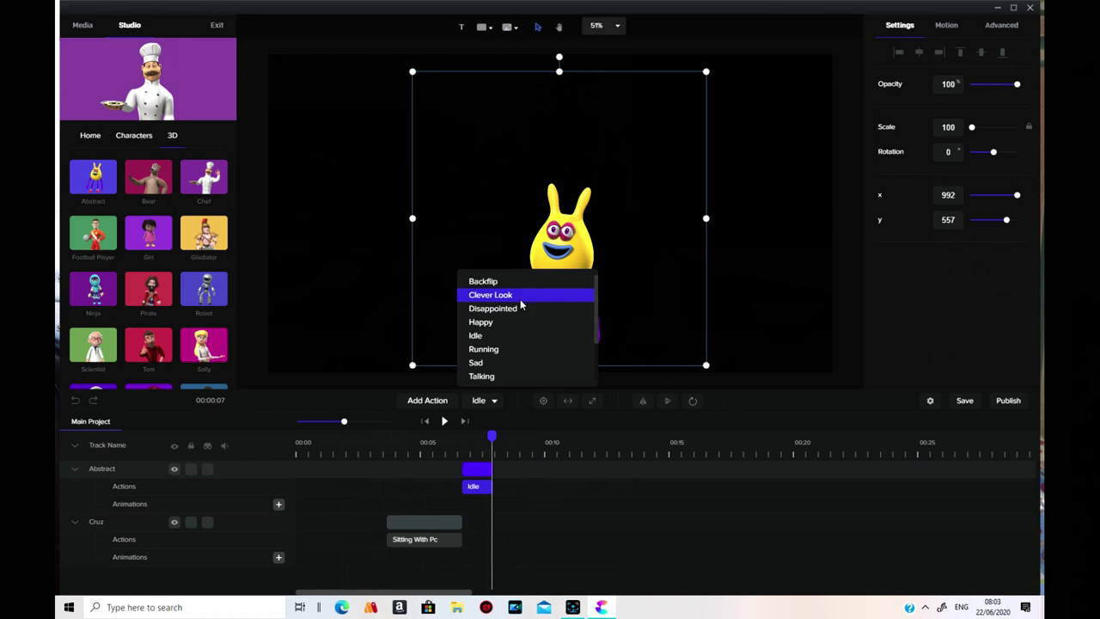
click(507, 349)
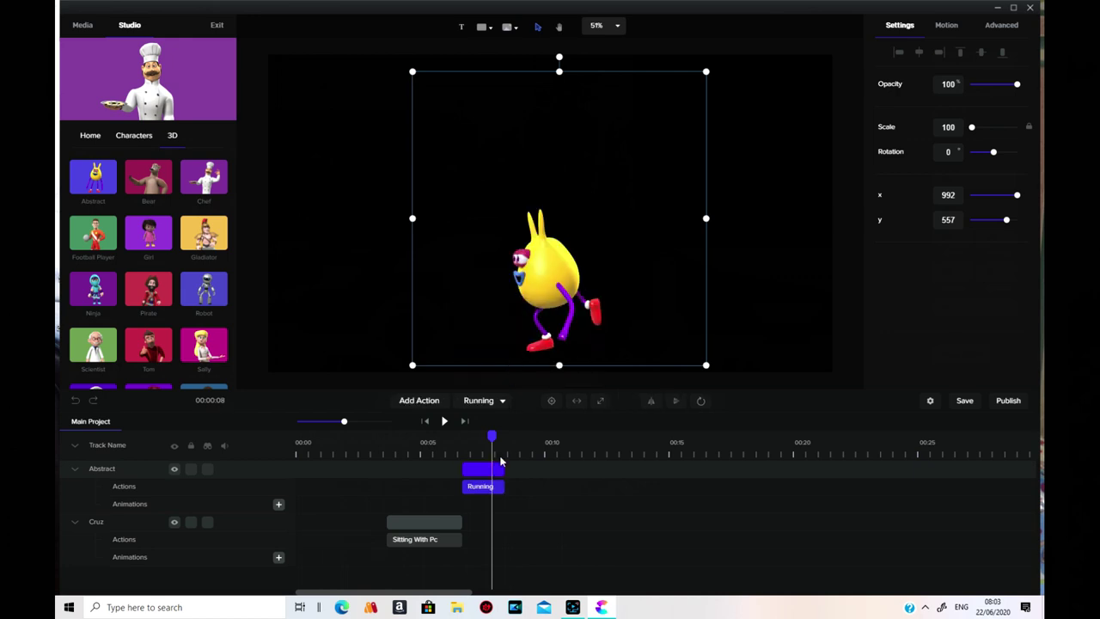
drag(498, 438, 496, 438)
click(462, 449)
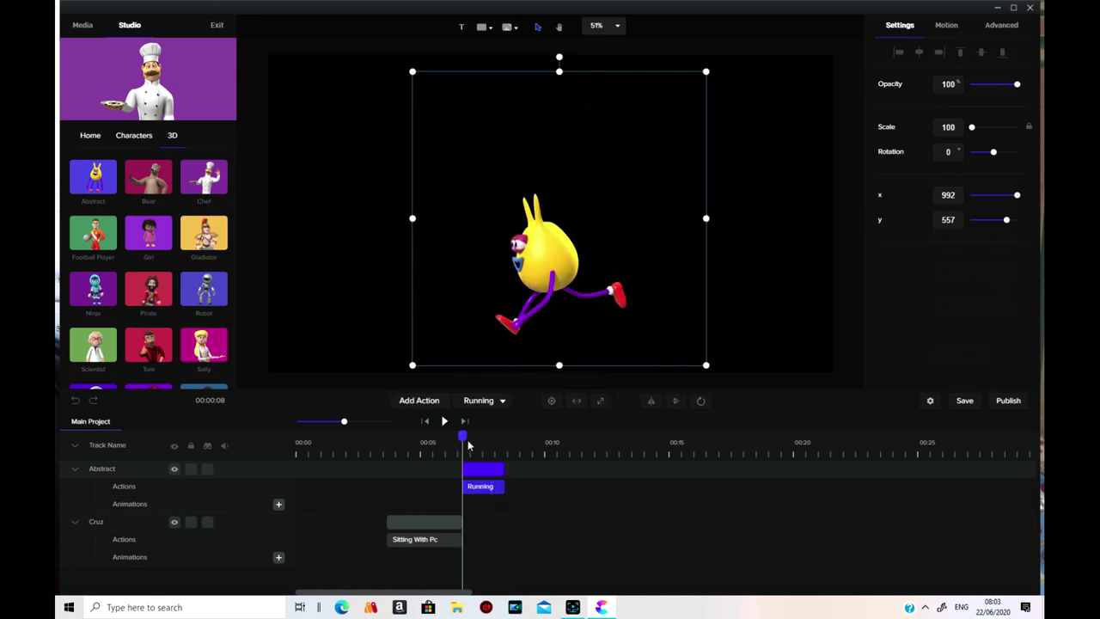
click(446, 421)
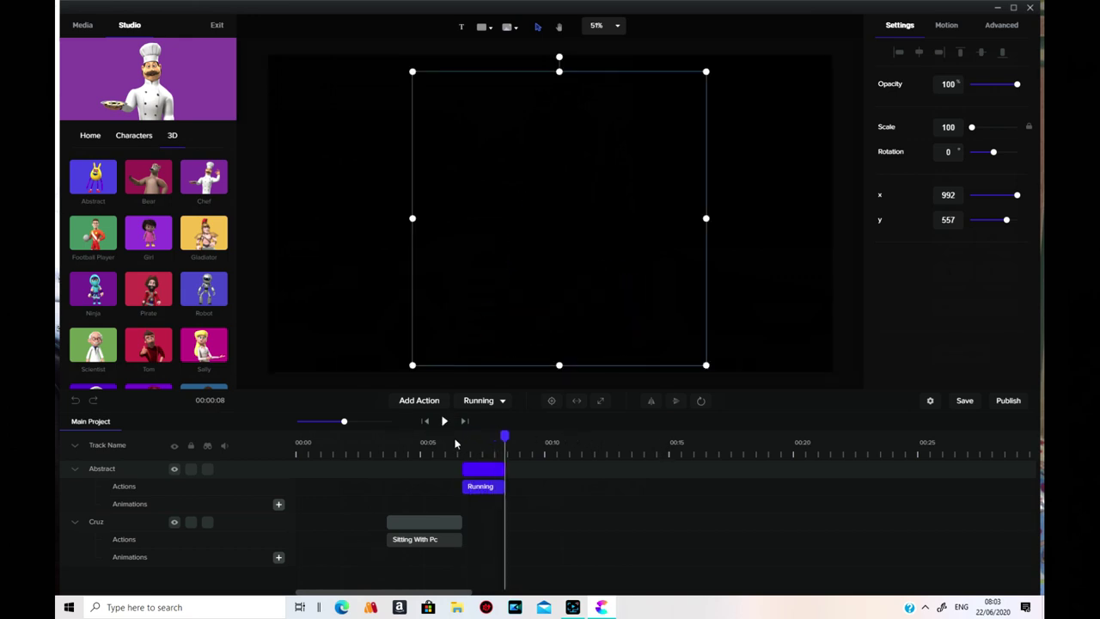
Step: Delete the Cruz and Abstract clips from the timeline
click(430, 522)
right_click(430, 522)
click(458, 552)
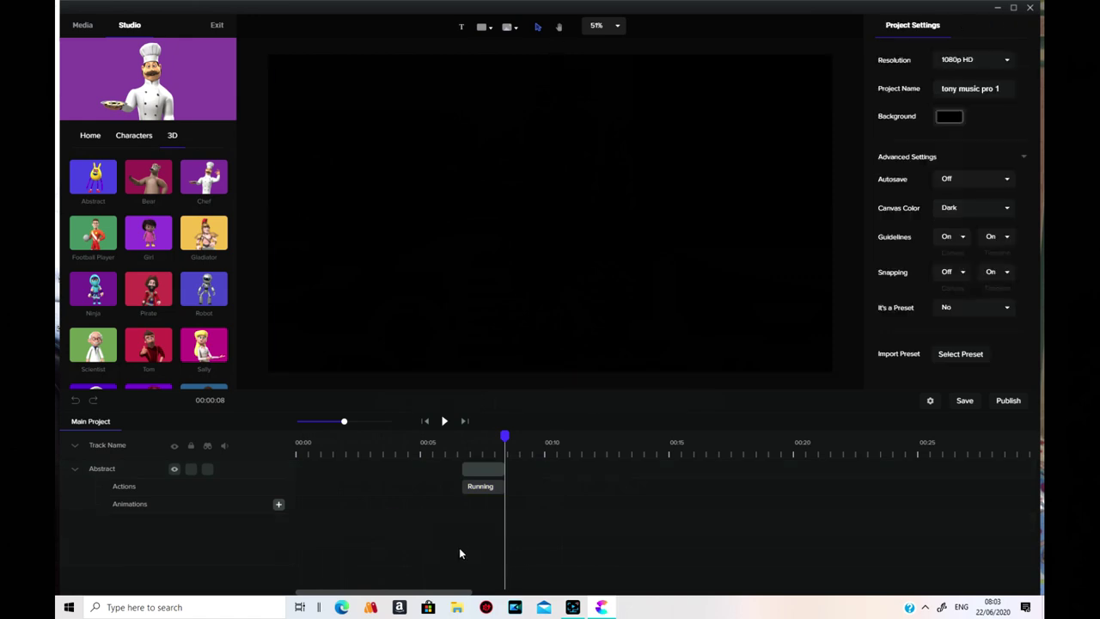
right_click(481, 474)
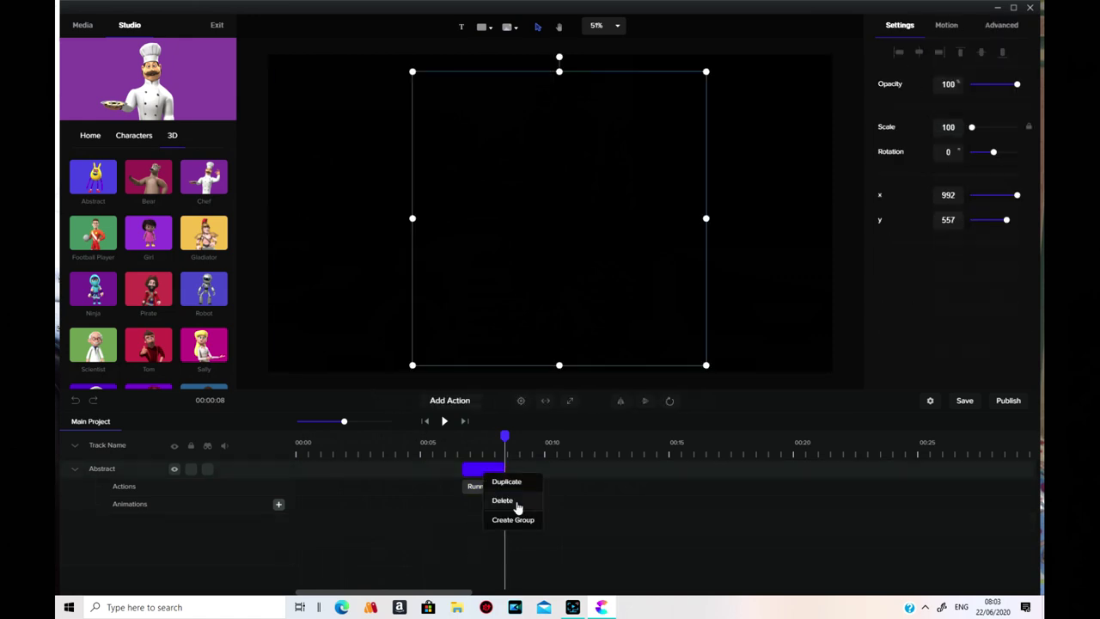
click(503, 501)
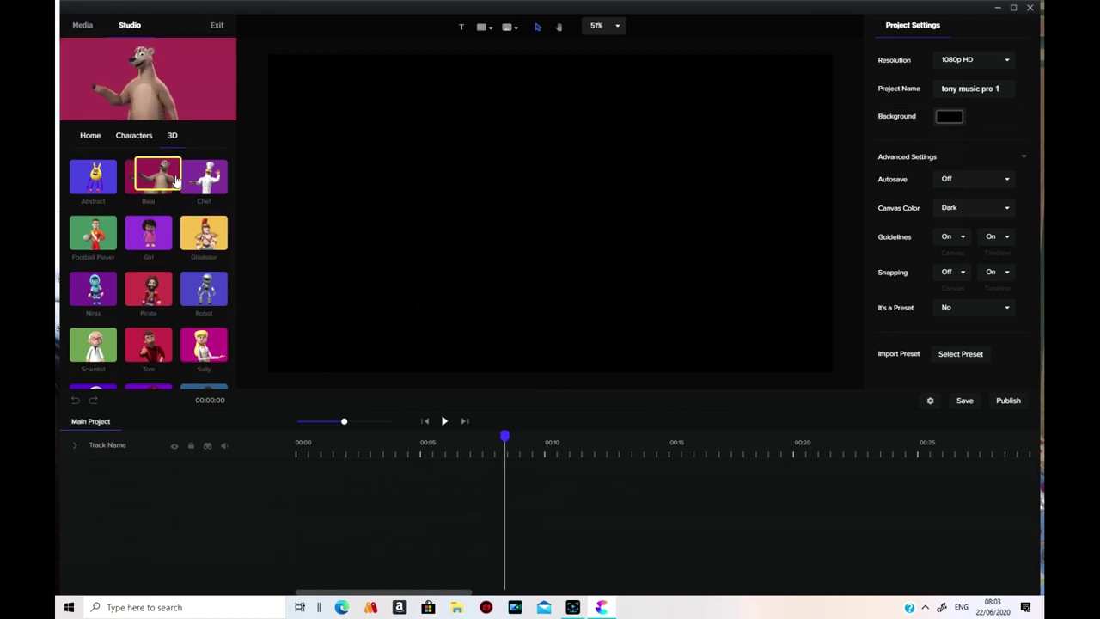
Step: Add the Bear character from the 3D collection to the canvas
drag(161, 190, 395, 192)
drag(424, 268, 424, 262)
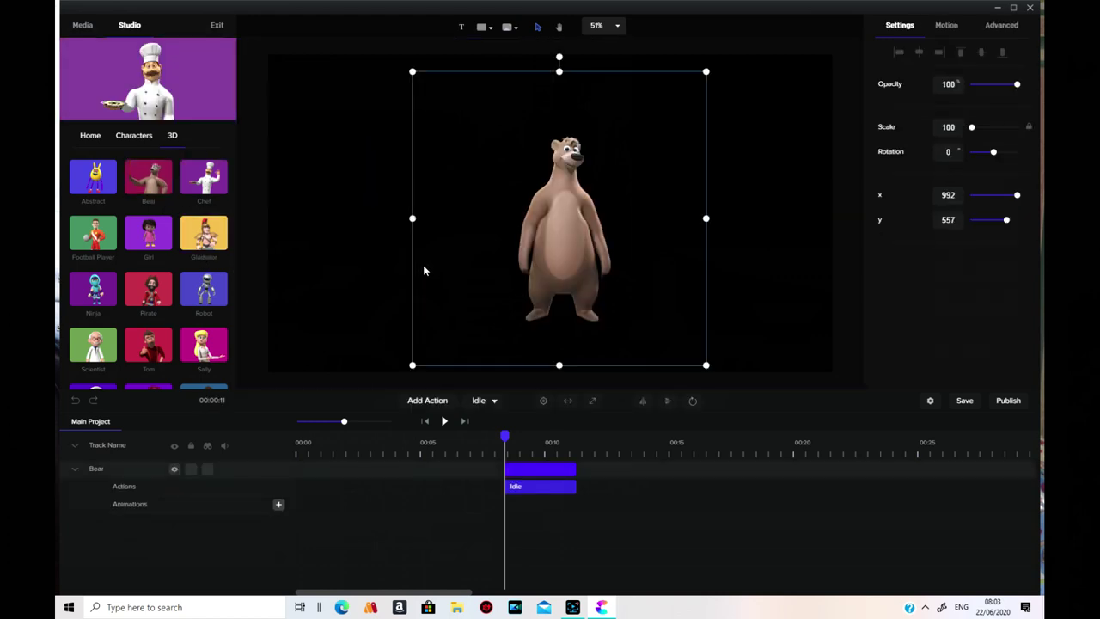
Step: Add the Chef, Football Player and Girl 3D characters to the canvas and move the Girl to the canvas's left half
drag(208, 189, 395, 260)
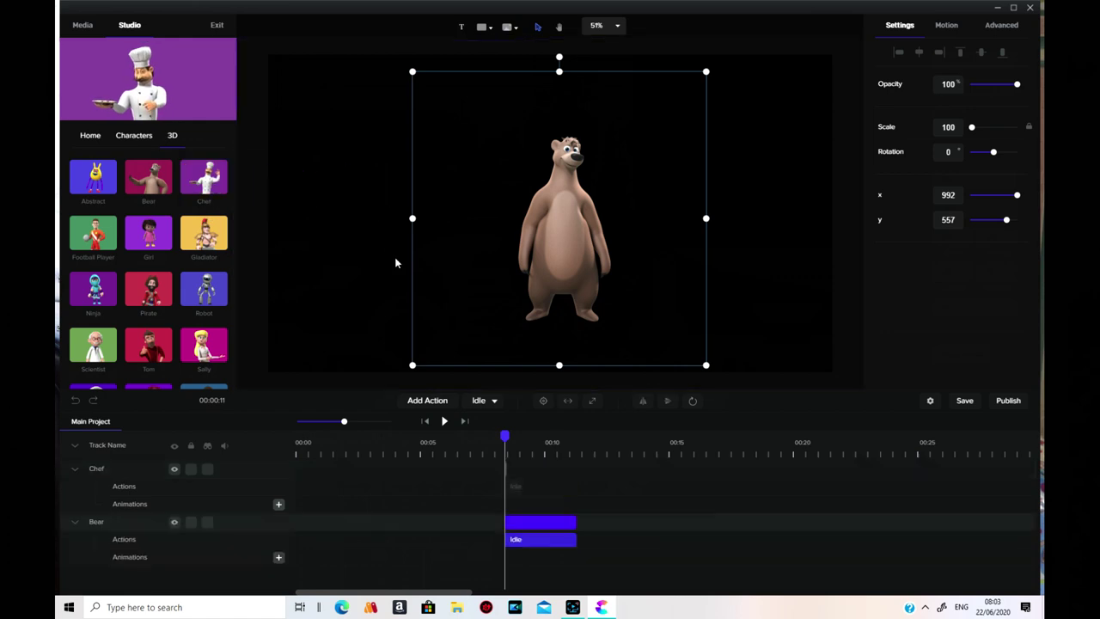
drag(93, 238, 361, 245)
drag(146, 239, 412, 257)
drag(549, 268, 403, 264)
Step: Add the Gladiator and Ninja 3D characters to the canvas
drag(204, 232, 782, 234)
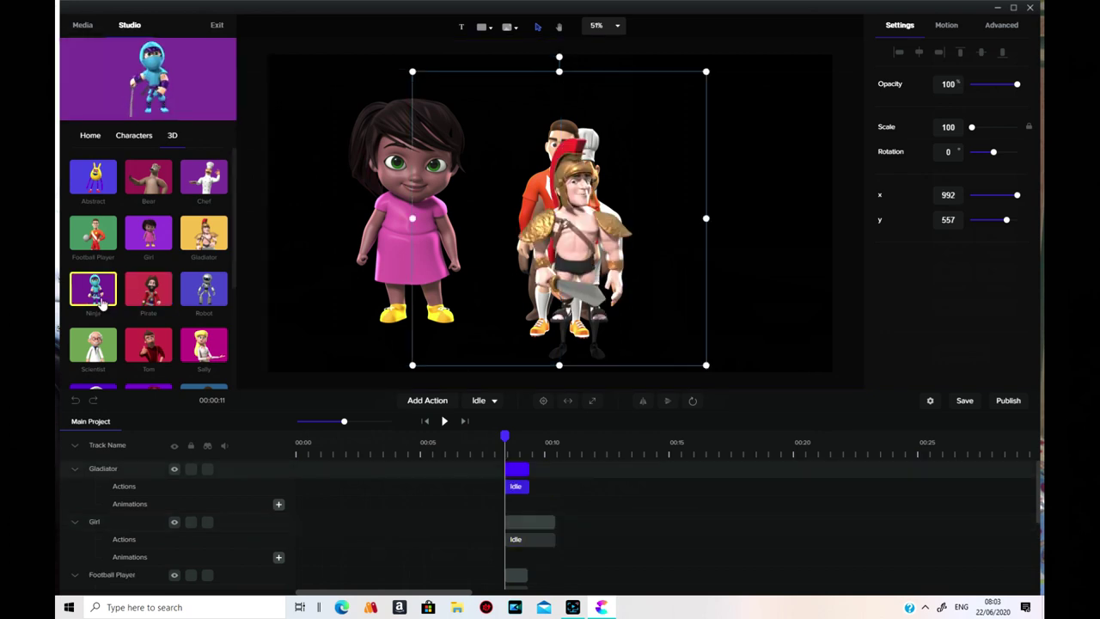
drag(94, 288, 738, 258)
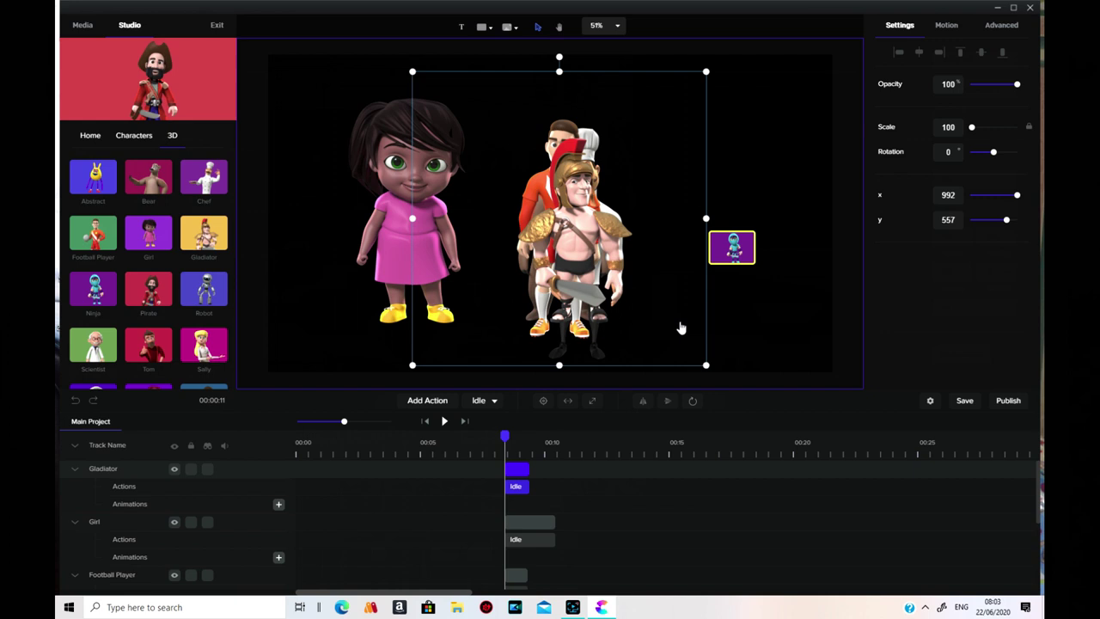
drag(681, 324, 687, 304)
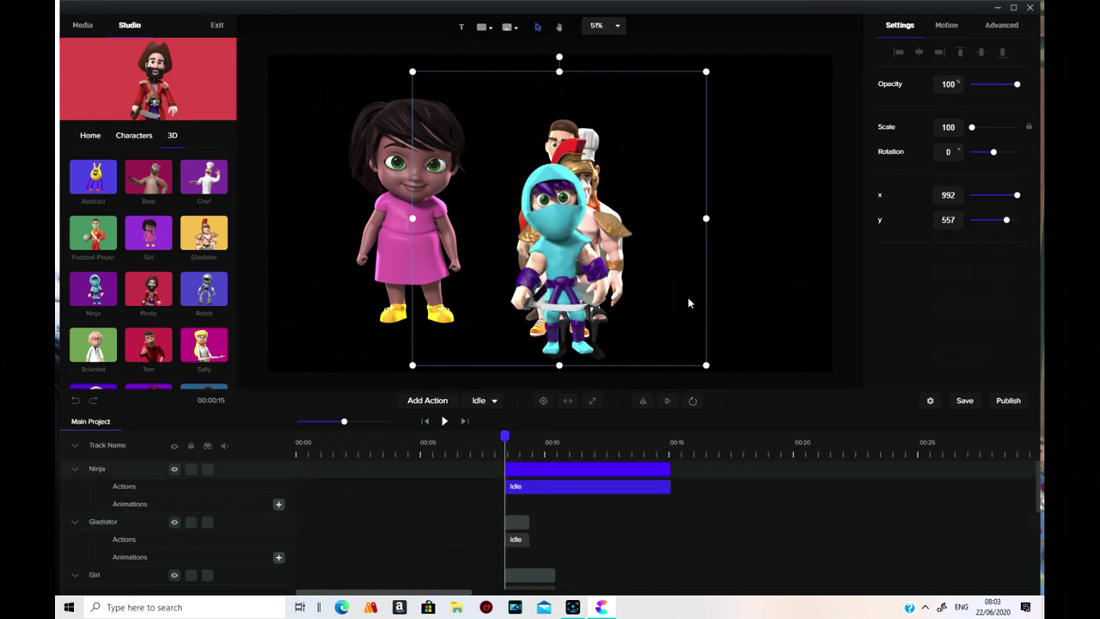
Step: Delete the Ninja, Gladiator and Girl clips from the timeline
right_click(586, 469)
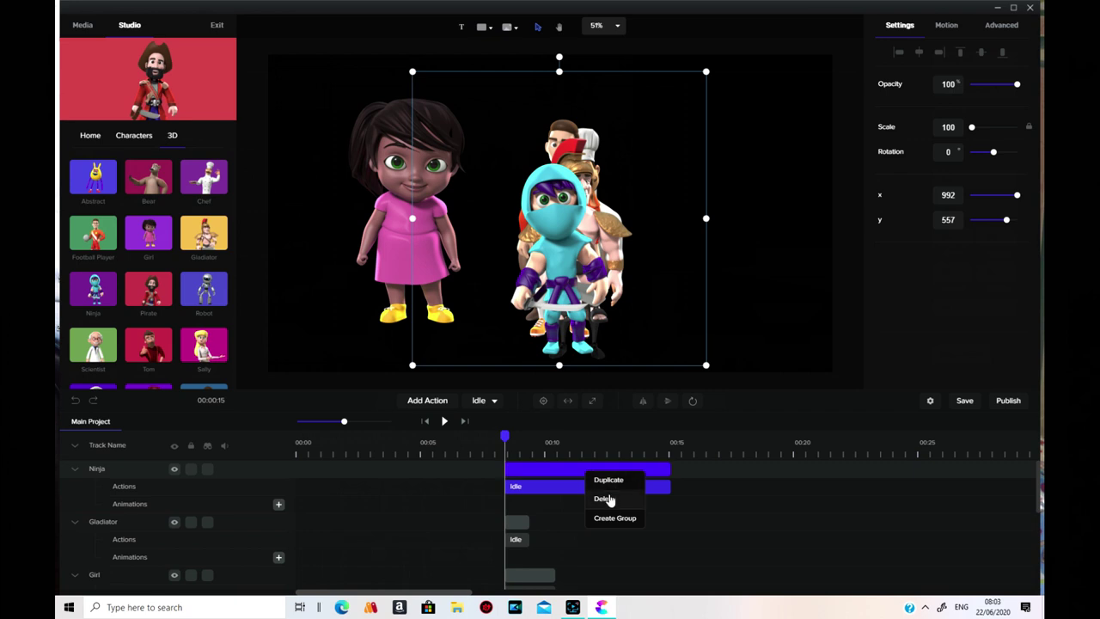
click(605, 498)
right_click(517, 470)
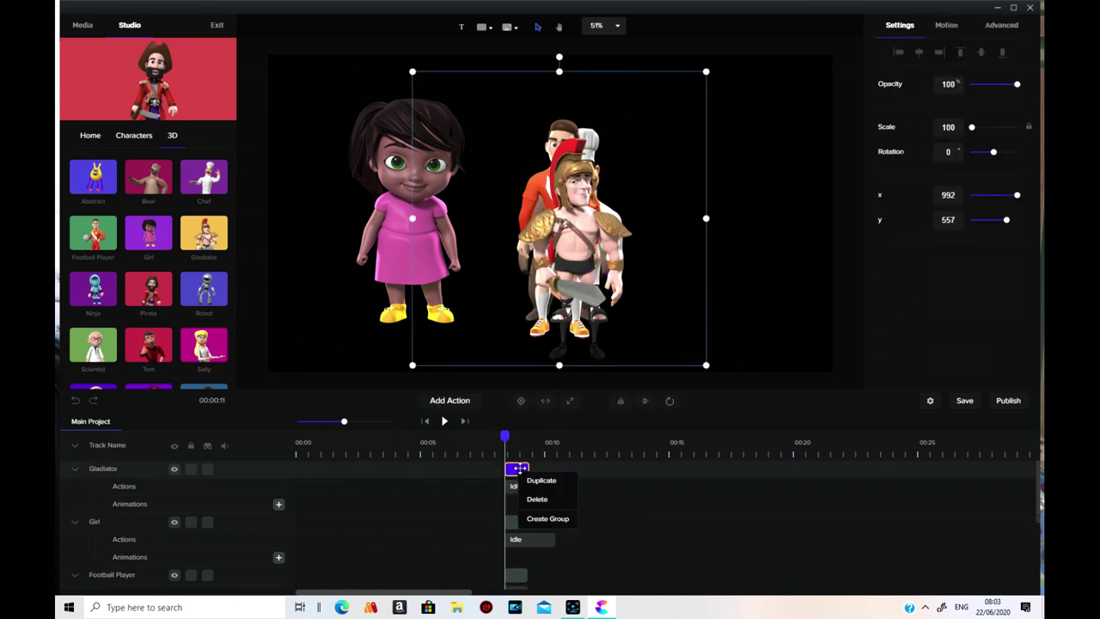
click(532, 498)
right_click(530, 470)
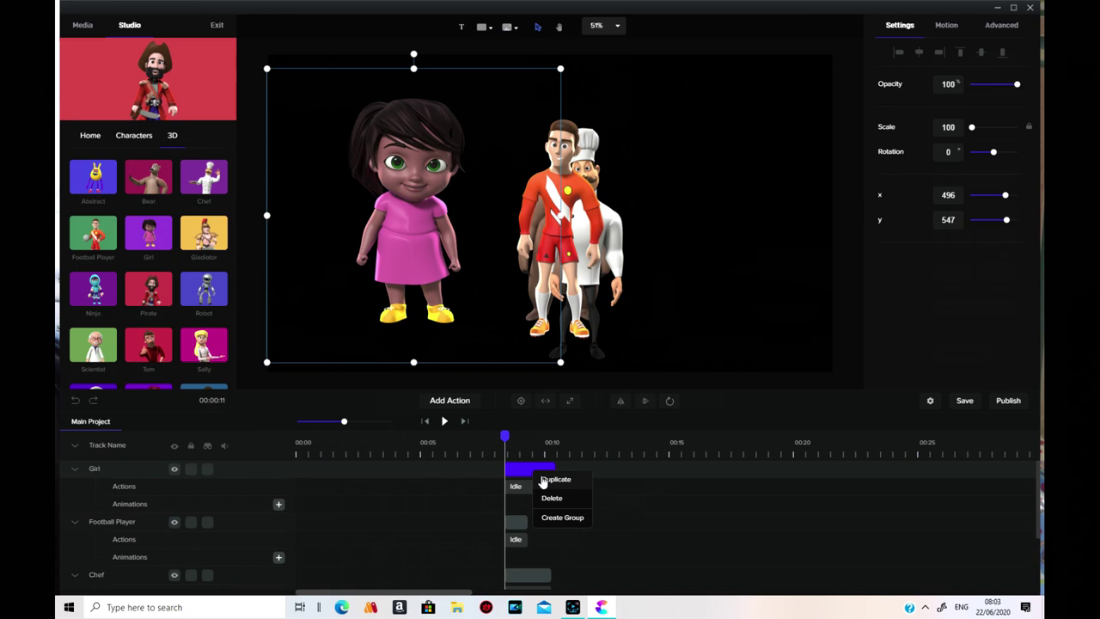
click(543, 499)
Step: Delete the Football Player, Chef and Bear clips from the timeline
right_click(517, 470)
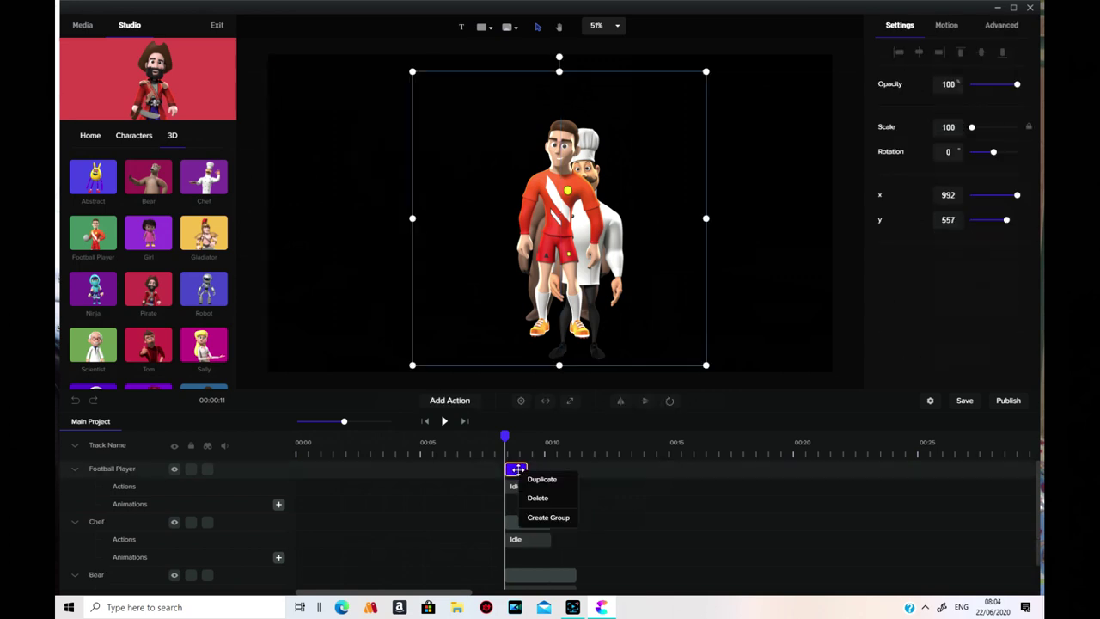
click(545, 498)
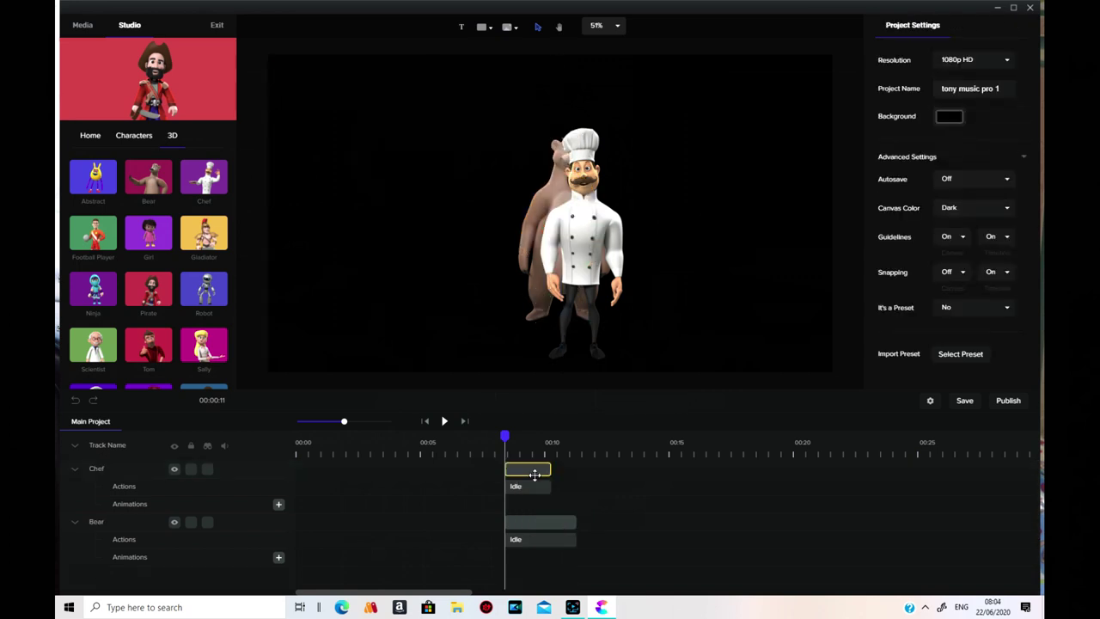
right_click(528, 470)
click(546, 499)
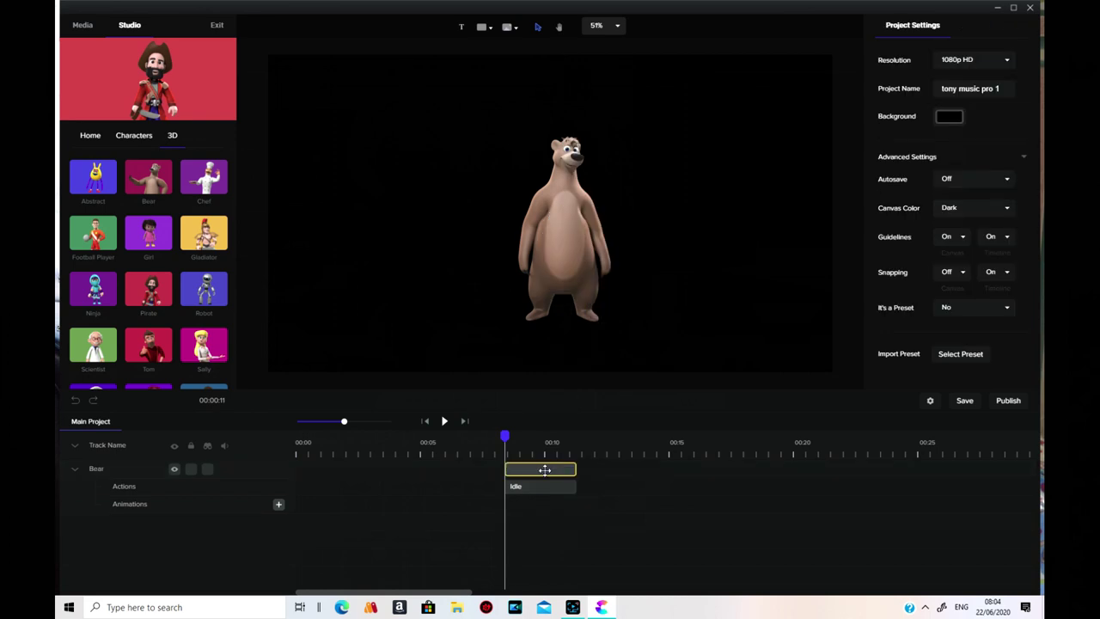
right_click(550, 469)
click(564, 494)
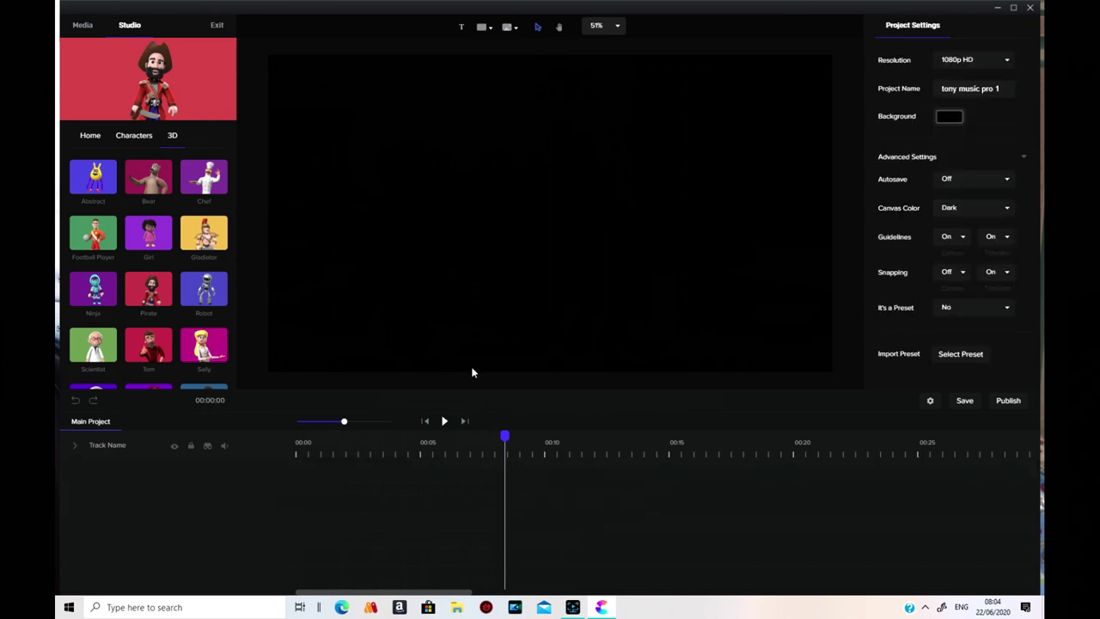
Step: Add the Pirate and Robot 3D characters and move both to the canvas's left side, with the Robot outermost at about x 128, y 610
drag(147, 289, 338, 264)
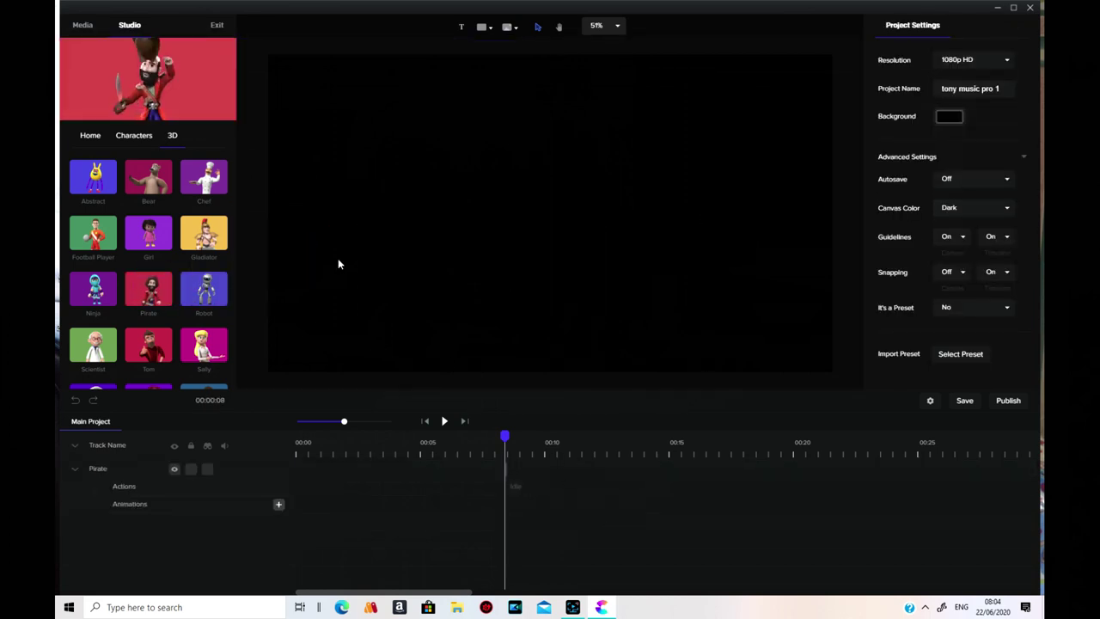
drag(204, 289, 443, 330)
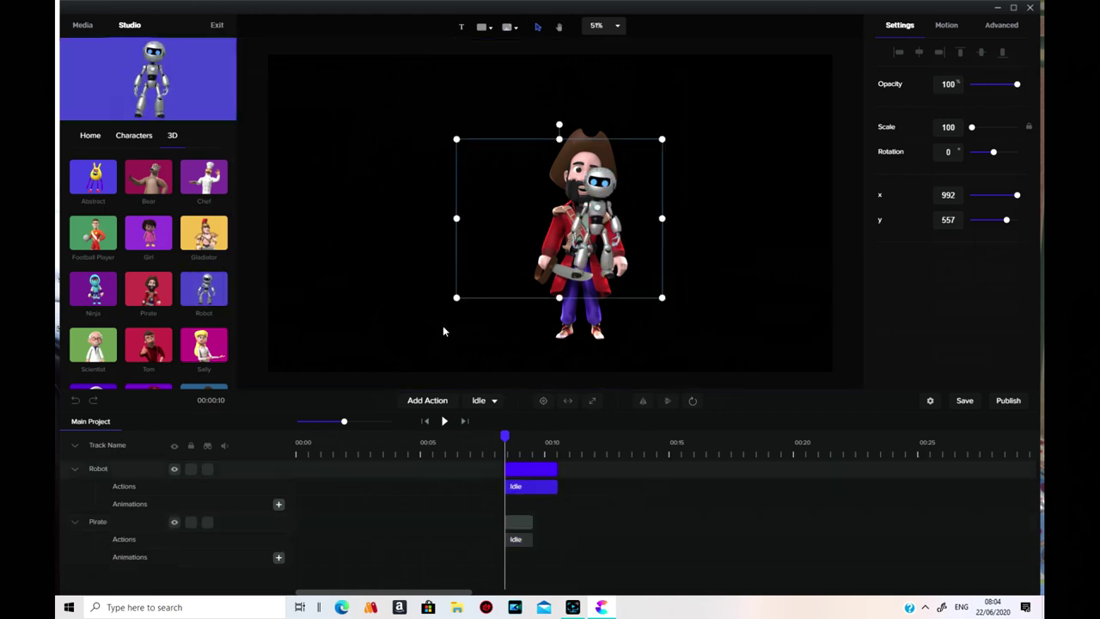
drag(590, 253, 414, 255)
drag(600, 232, 359, 245)
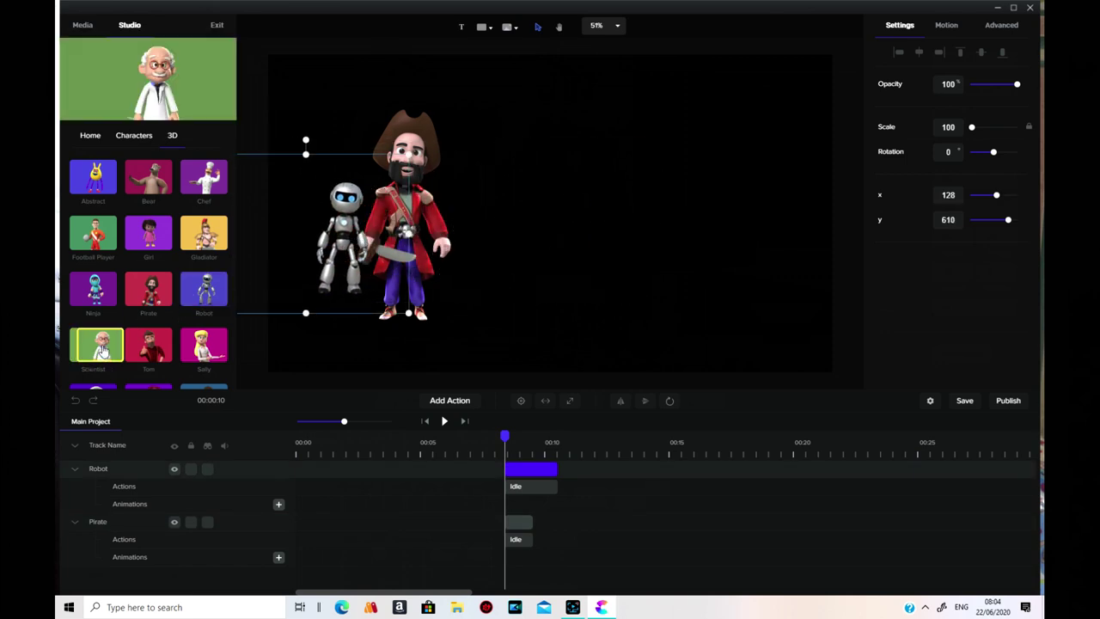
Step: Add the Scientist and Tom 3D characters and move both to the canvas's left side, over the Pirate and Robot
drag(93, 348, 604, 230)
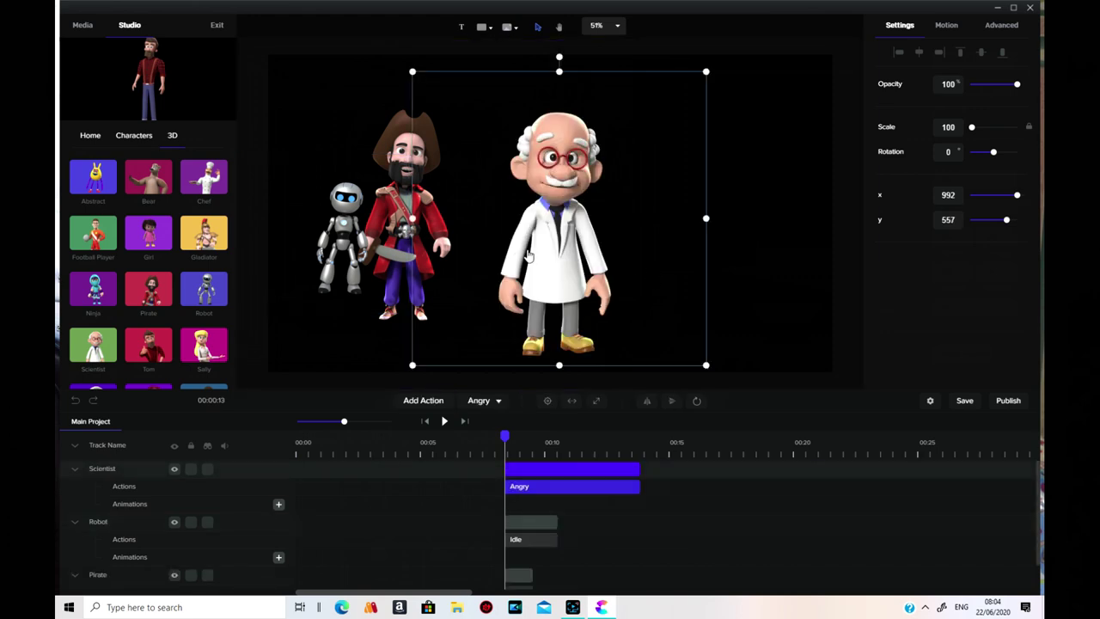
drag(528, 256, 360, 241)
drag(137, 348, 604, 248)
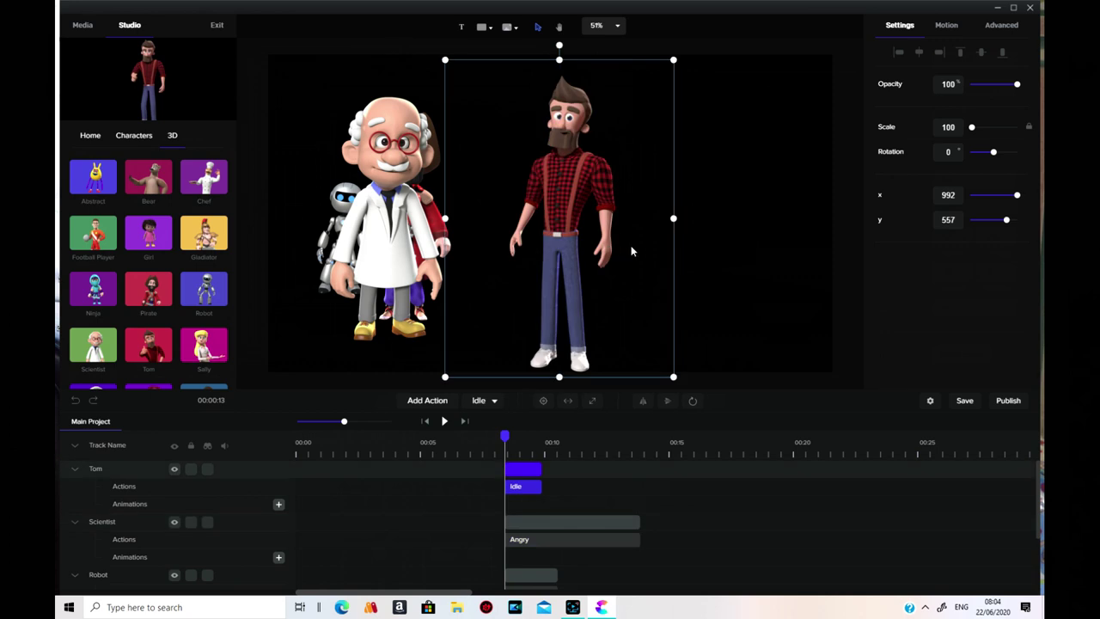
drag(557, 214, 371, 212)
Step: Add the Sally, Astronaut and Michelle 3D characters to the canvas
drag(204, 344, 519, 302)
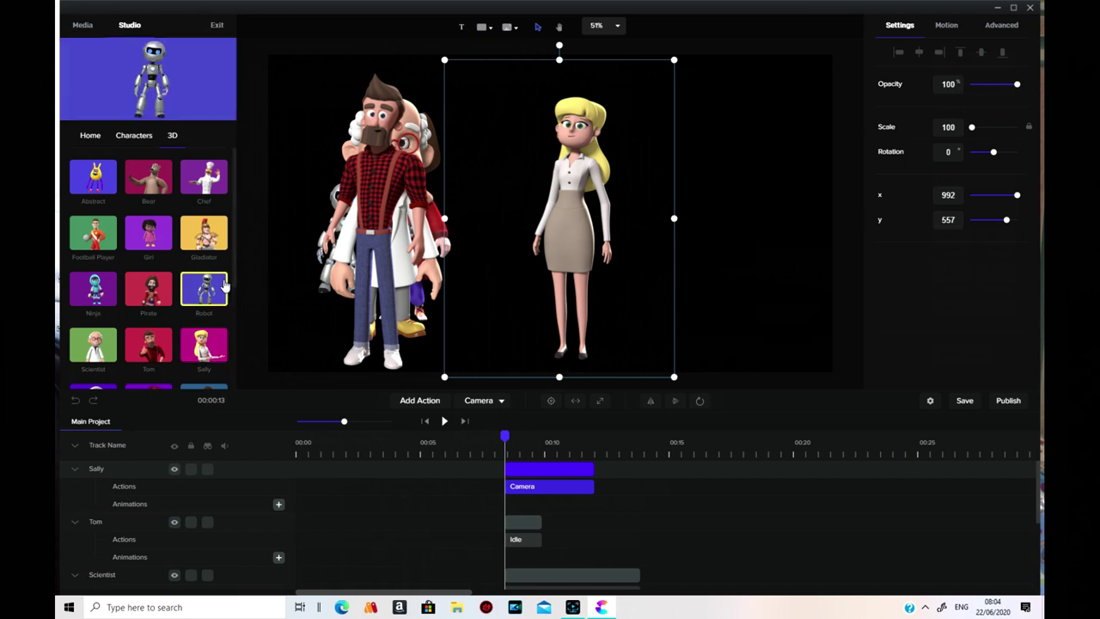
drag(234, 276, 234, 381)
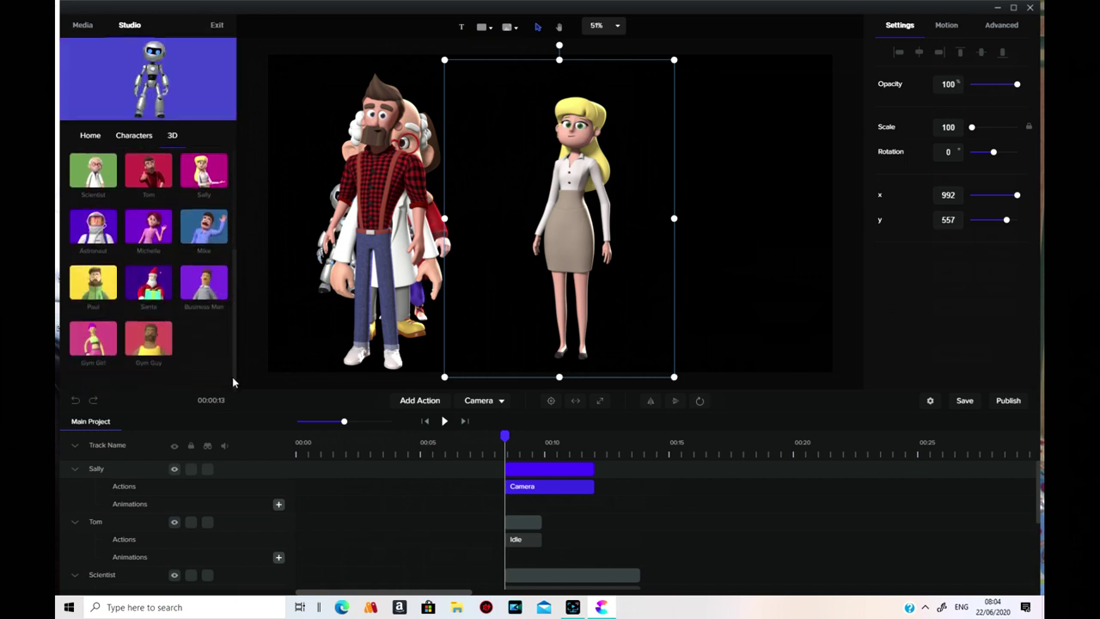
drag(92, 227, 721, 335)
drag(150, 230, 709, 268)
drag(530, 294, 530, 294)
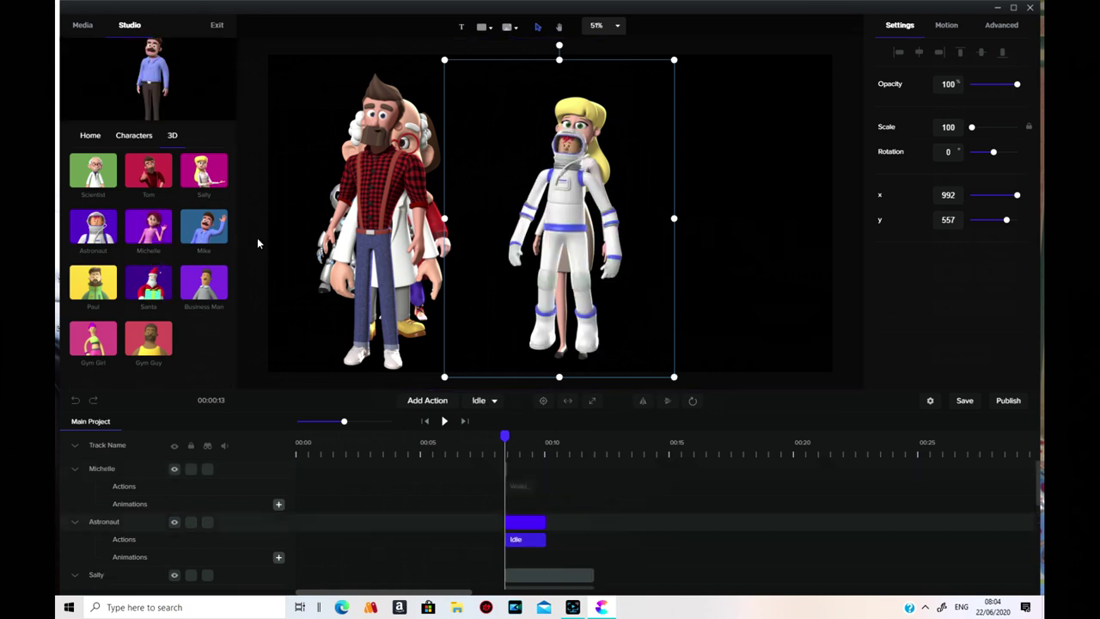
Step: Add the Mike, Paul, Santa, Business Man and Gym Girl 3D characters to the canvas
drag(204, 228, 678, 251)
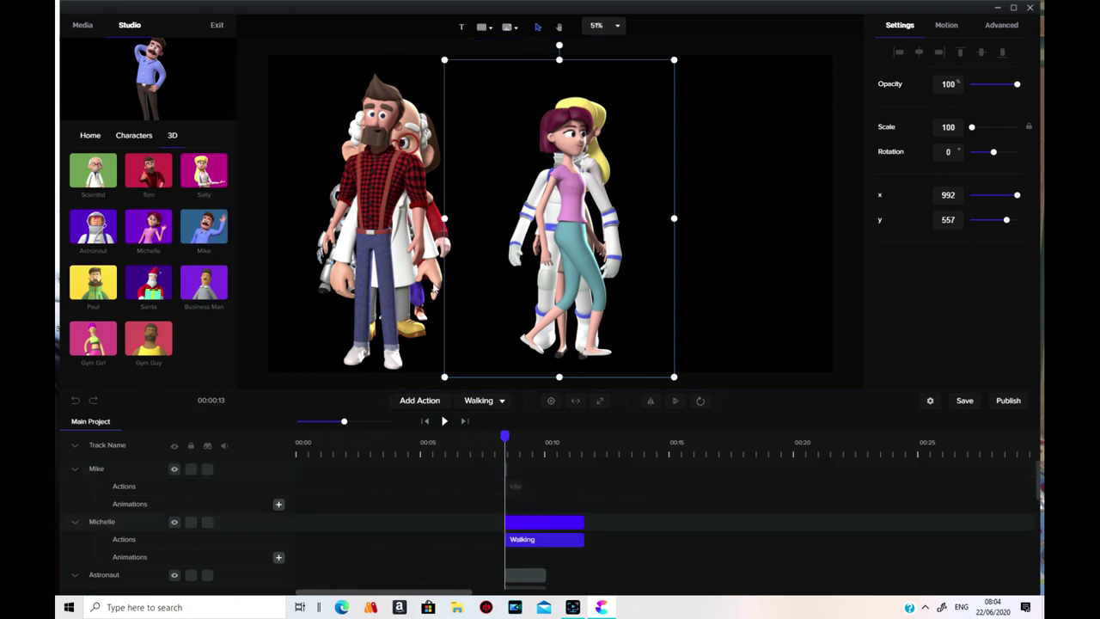
drag(116, 284, 690, 225)
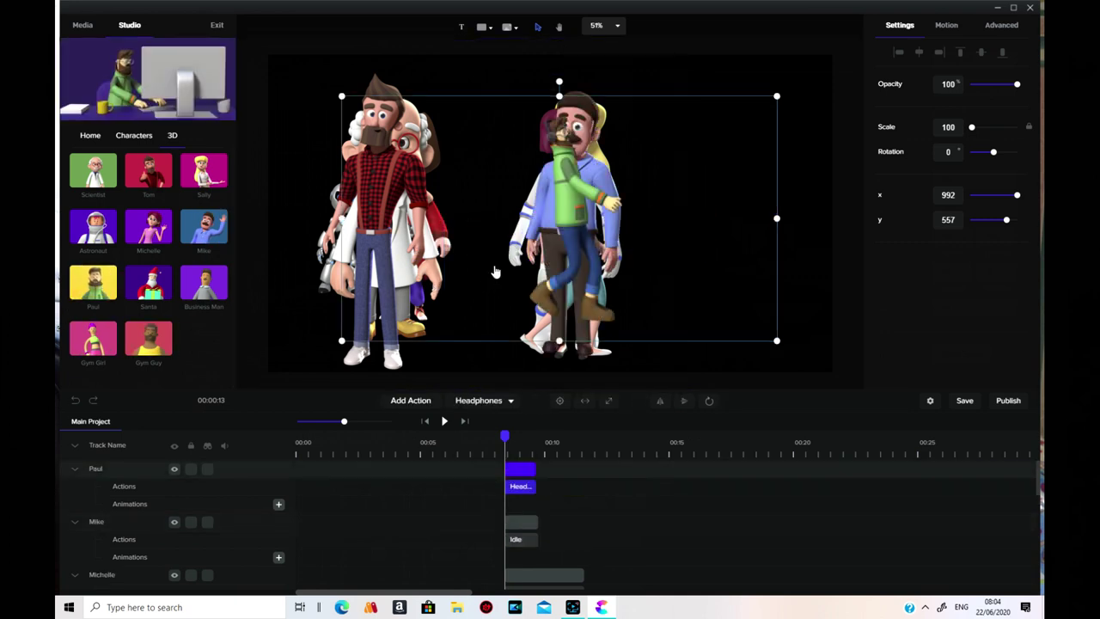
drag(148, 283, 703, 274)
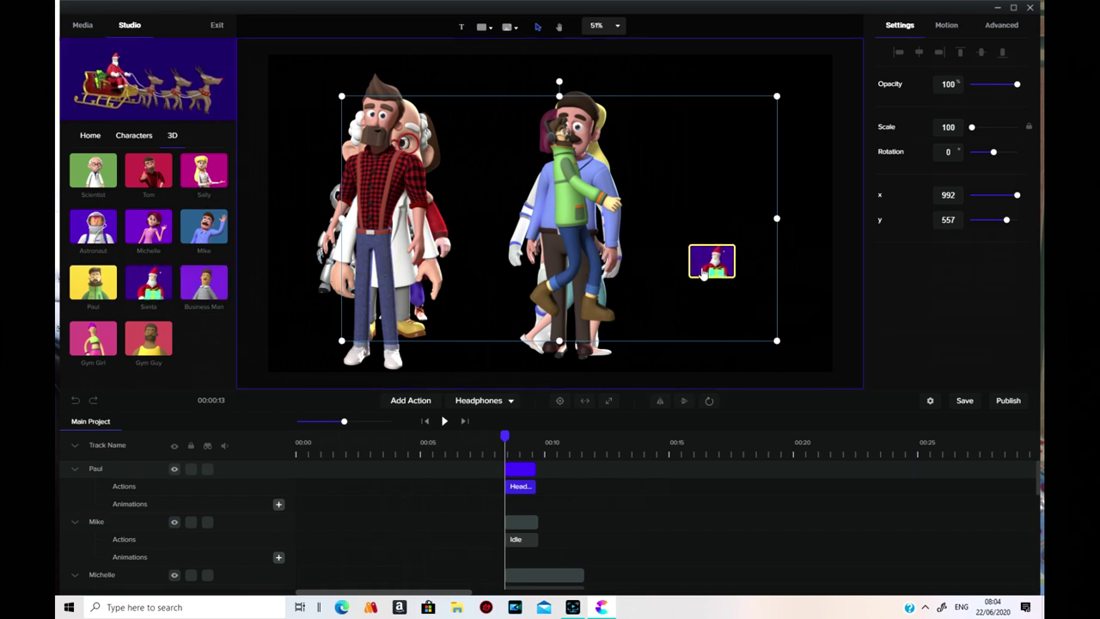
drag(632, 300, 634, 295)
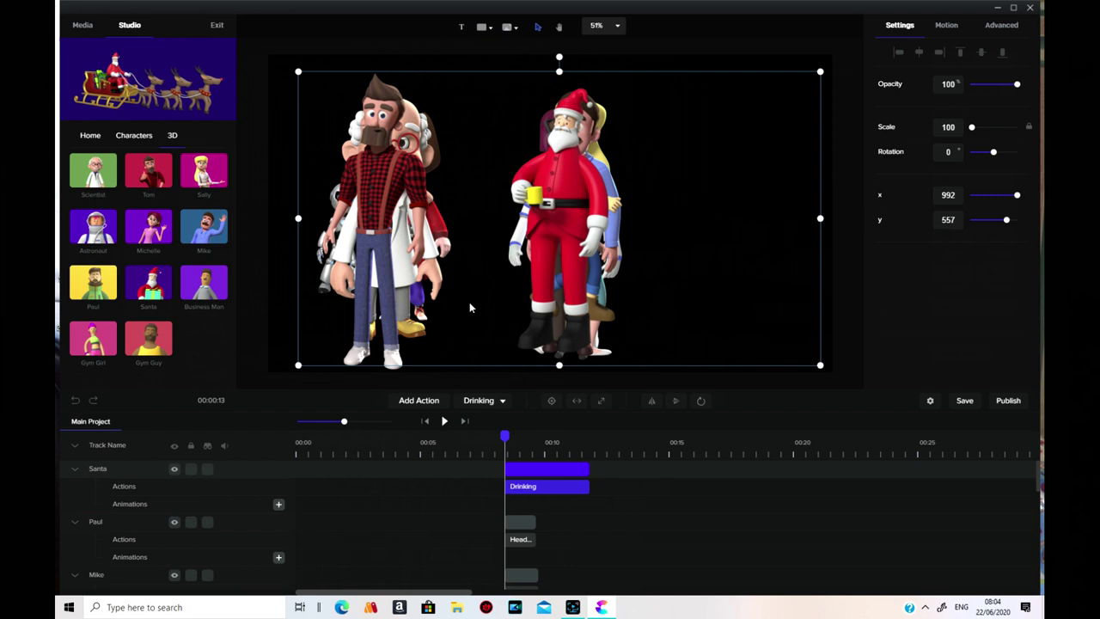
drag(204, 288, 635, 302)
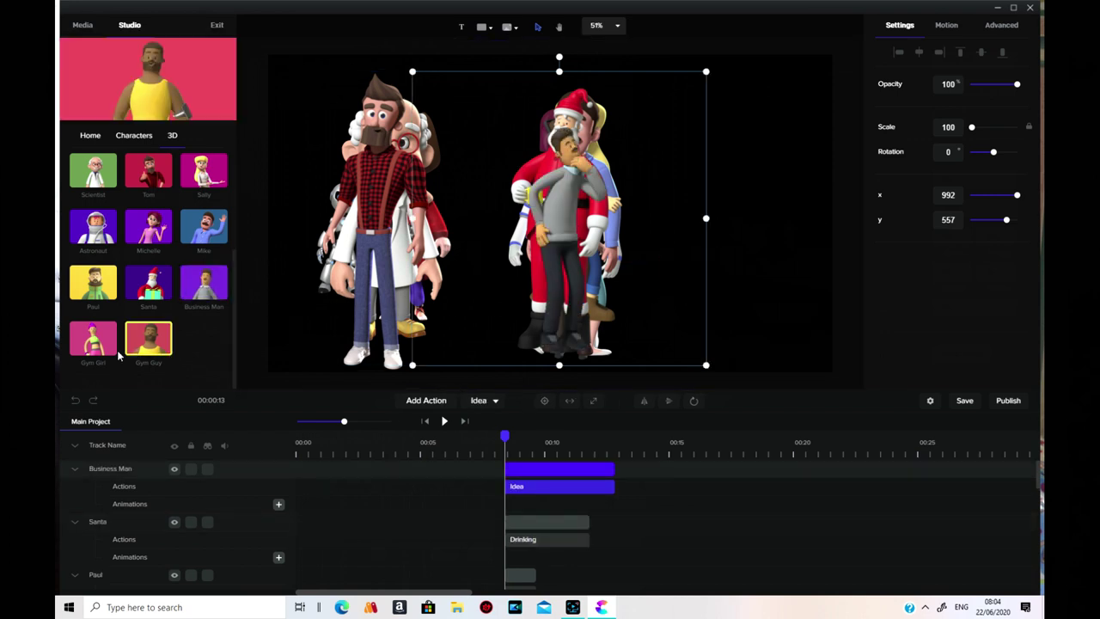
drag(93, 339, 601, 296)
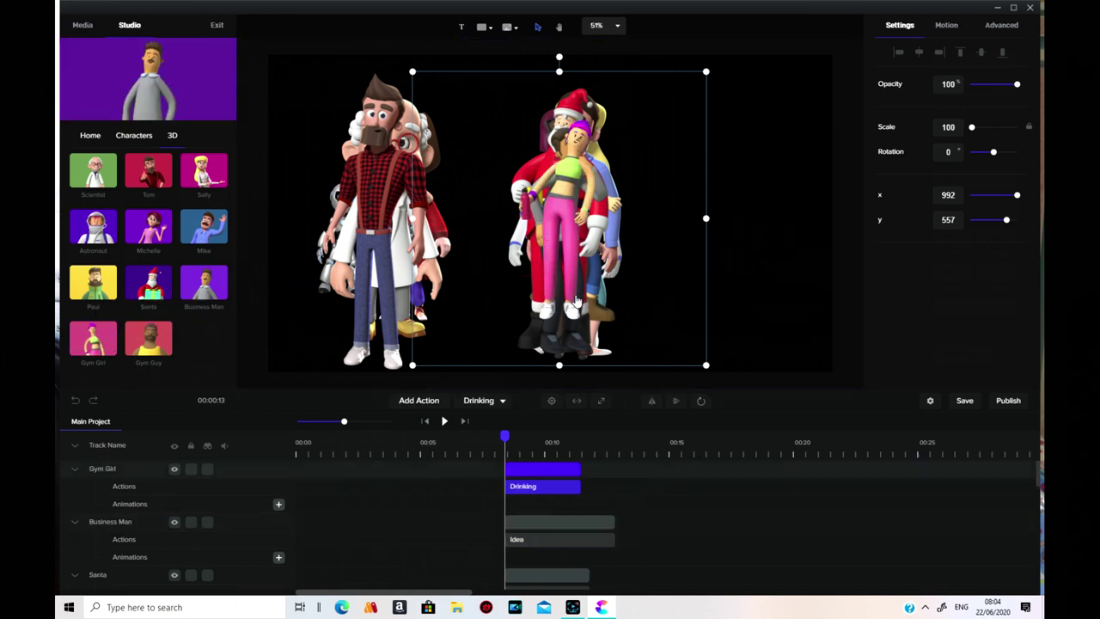
Step: Add the Gym Guy 3D character to the canvas and set its action to Dumbbells
drag(149, 337, 731, 326)
click(496, 401)
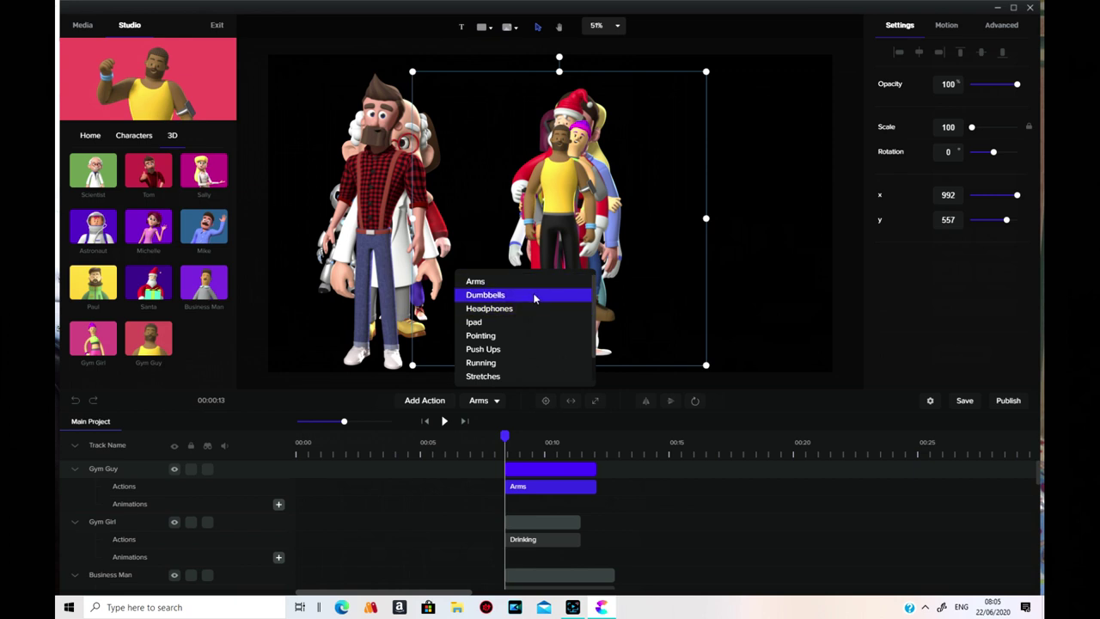
key(Return)
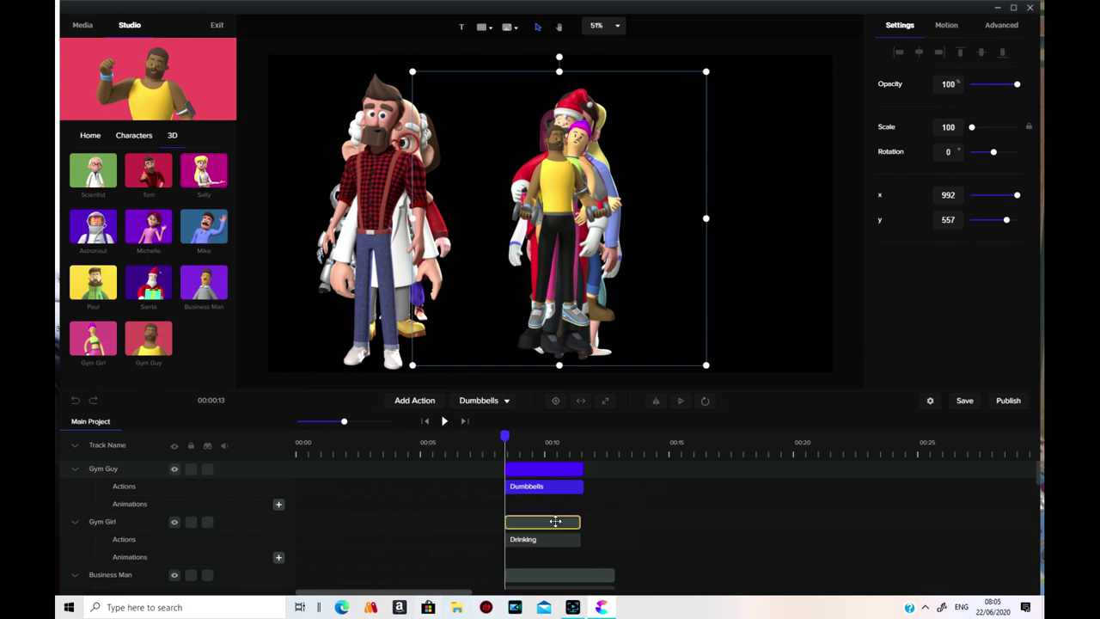
Step: Delete the Gym Guy, Gym Girl and Business Man clips from the timeline
right_click(565, 470)
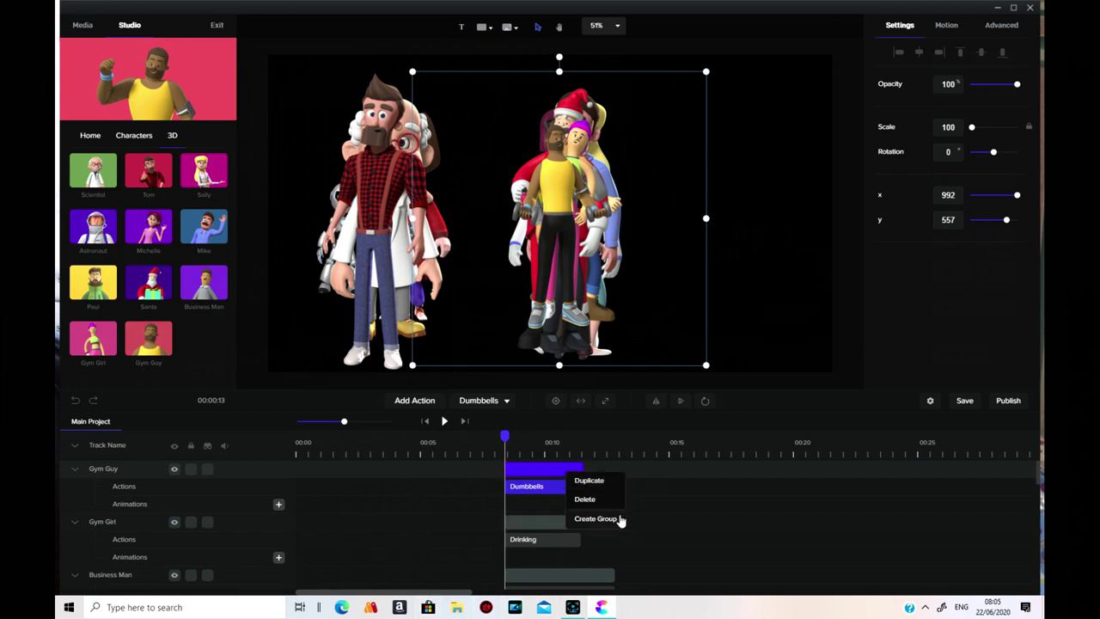
click(585, 501)
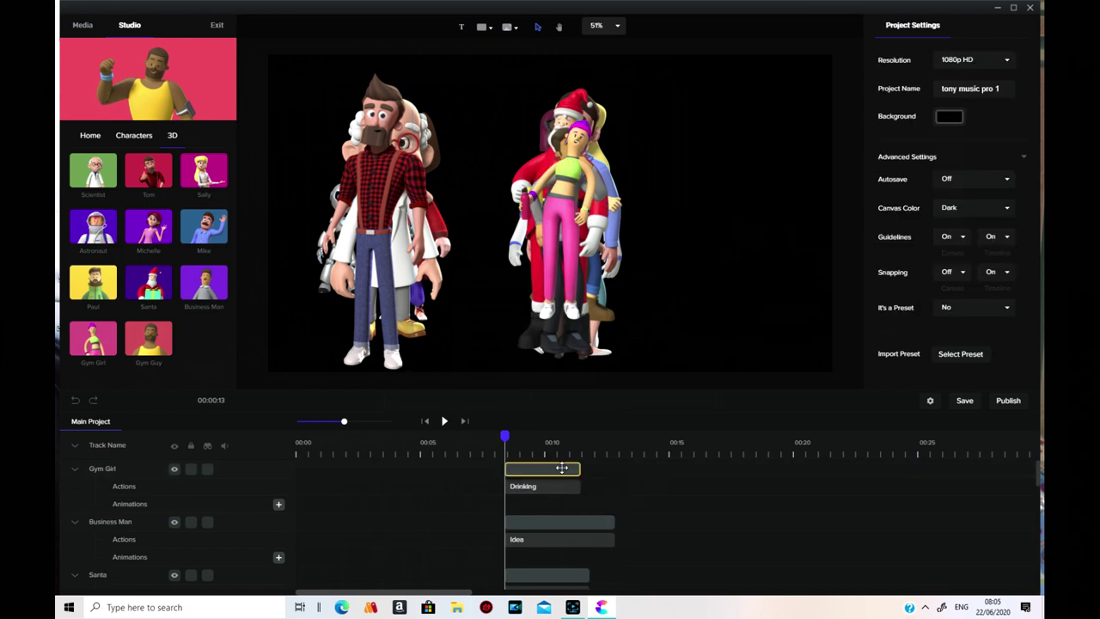
right_click(566, 470)
click(603, 498)
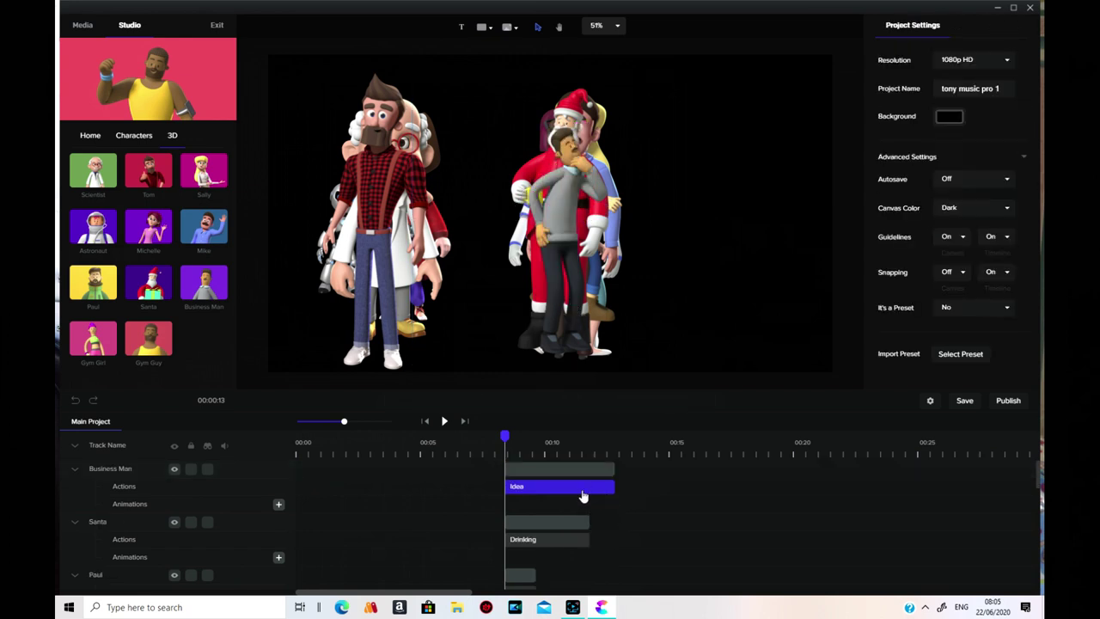
right_click(593, 469)
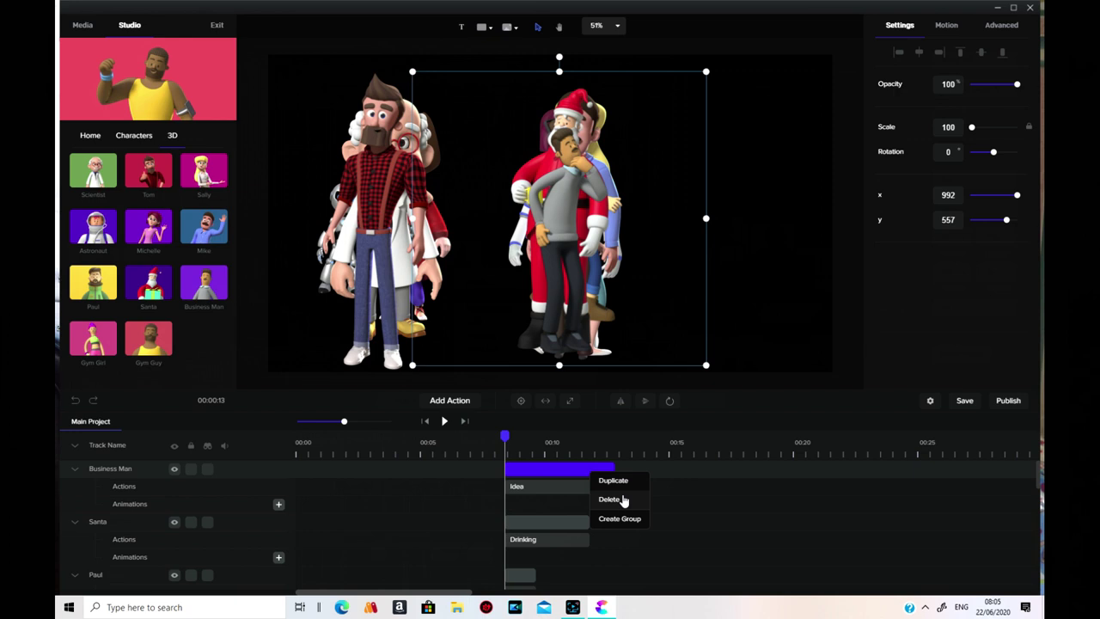
click(624, 500)
Step: Delete the Santa, Paul and Mike clips from the timeline
right_click(565, 469)
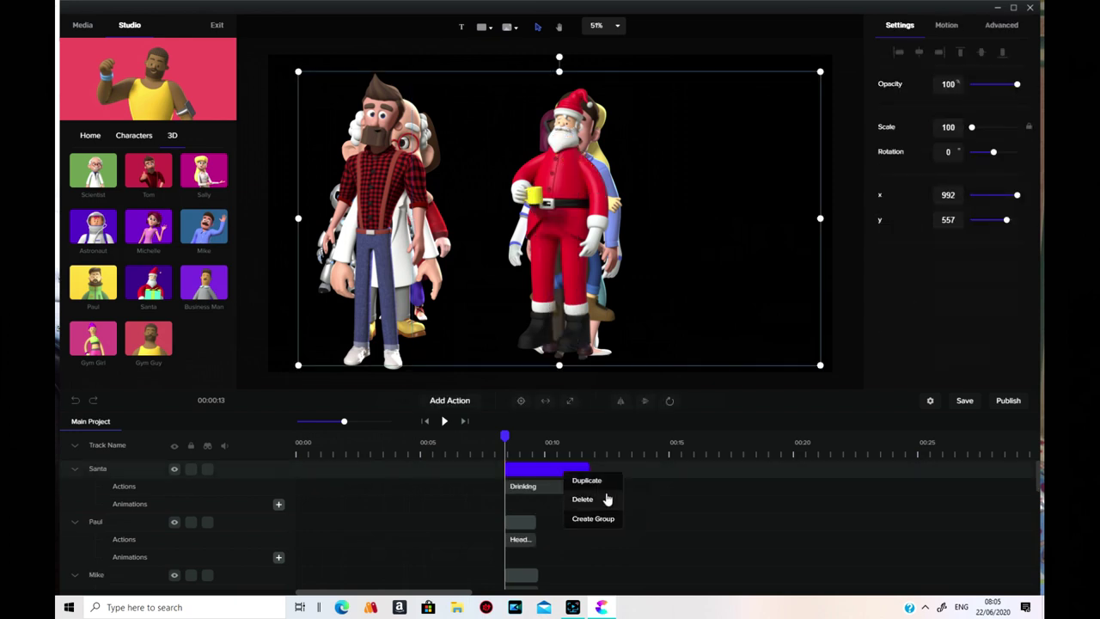
click(610, 499)
right_click(532, 472)
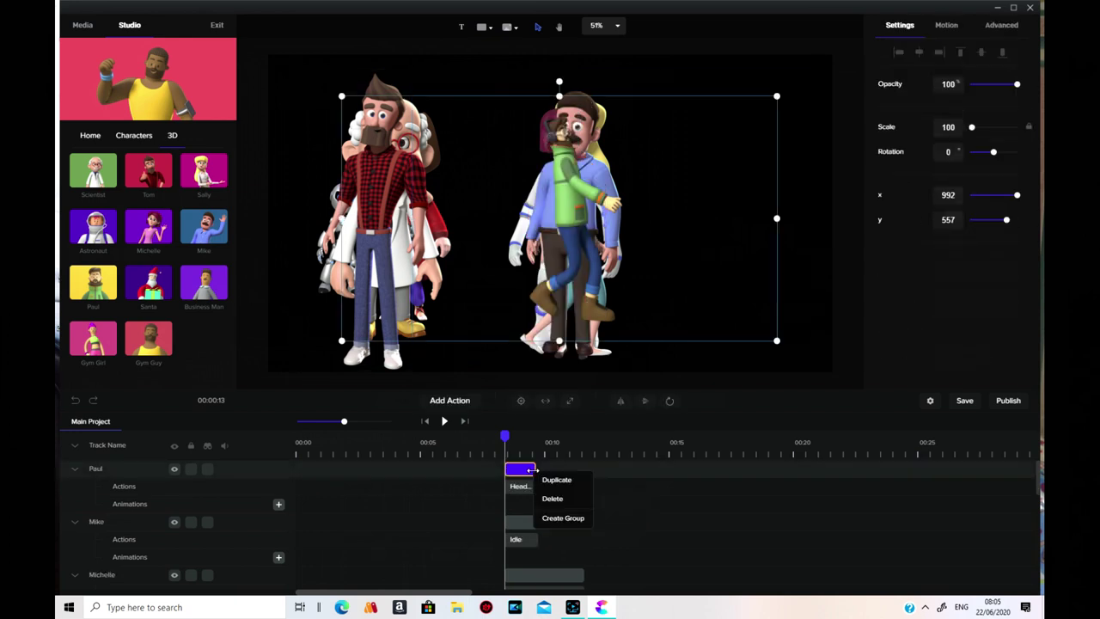
click(554, 499)
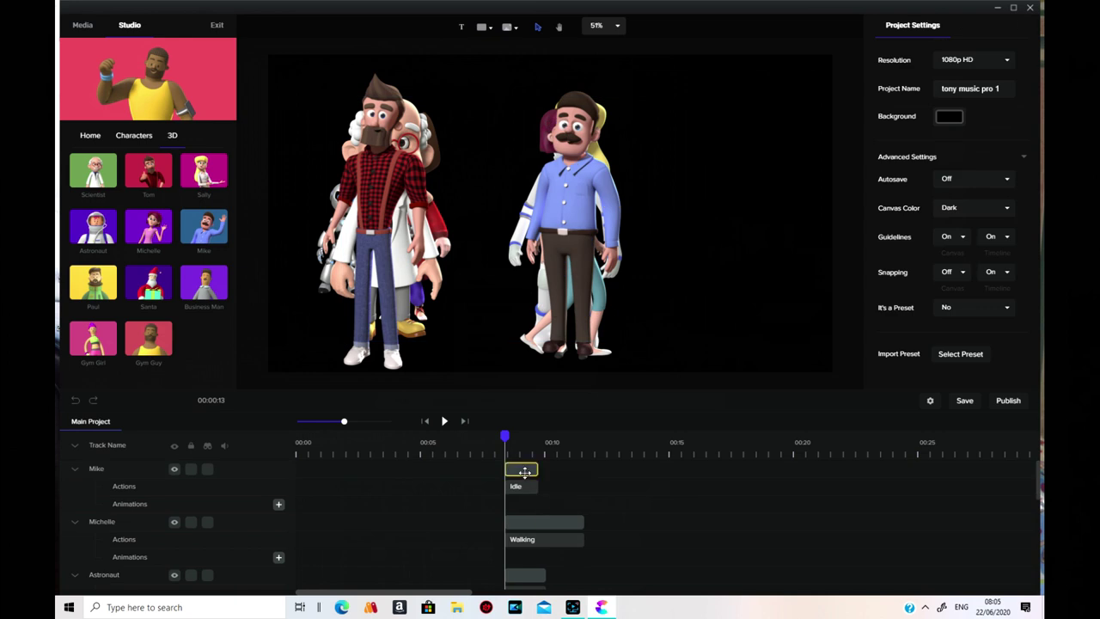
right_click(524, 472)
click(560, 501)
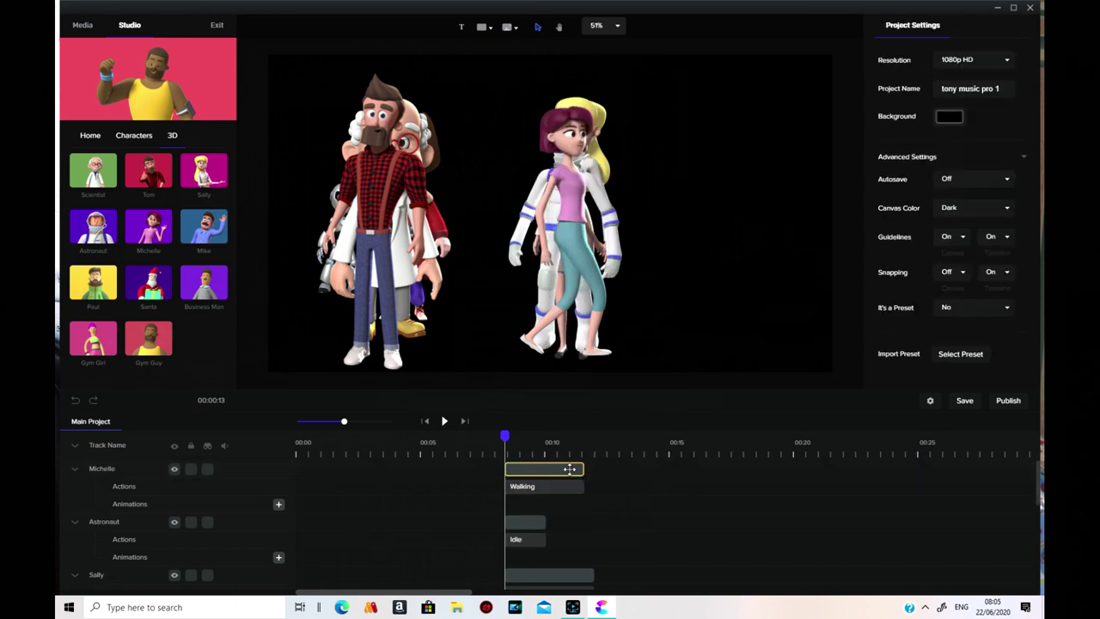
Step: Delete the Michelle, Astronaut and Sally clips from the timeline
right_click(569, 468)
click(606, 499)
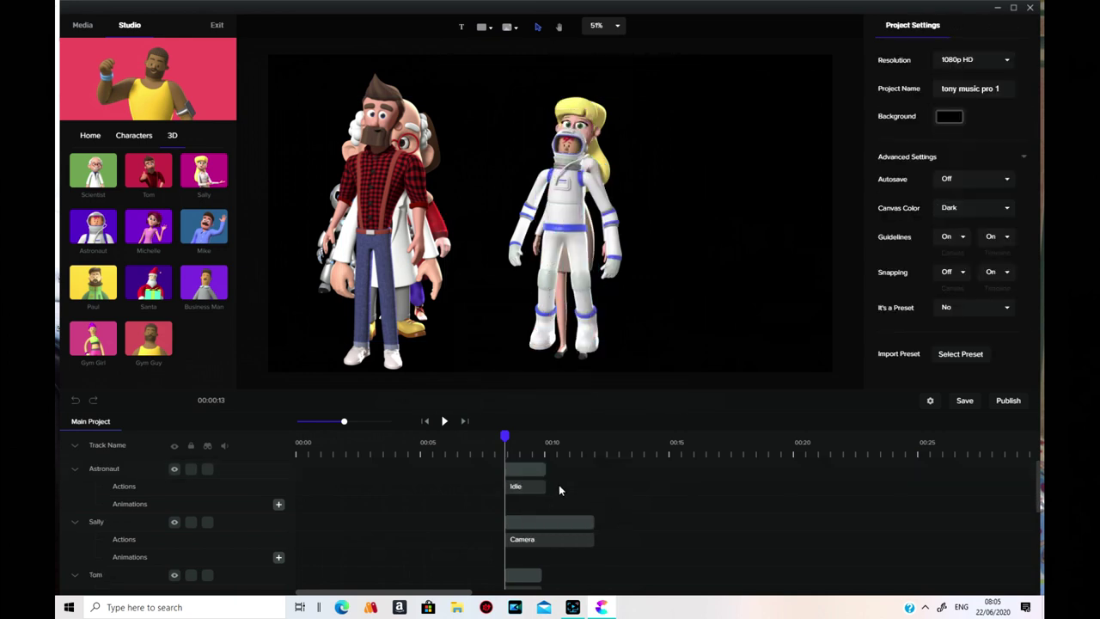
right_click(527, 470)
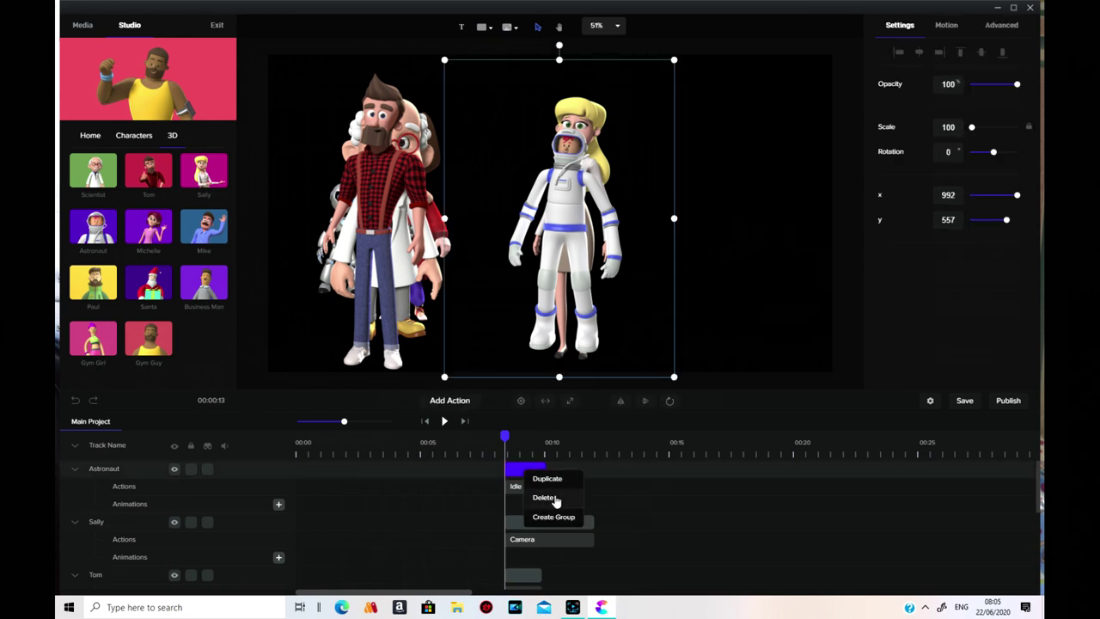
click(544, 497)
right_click(570, 471)
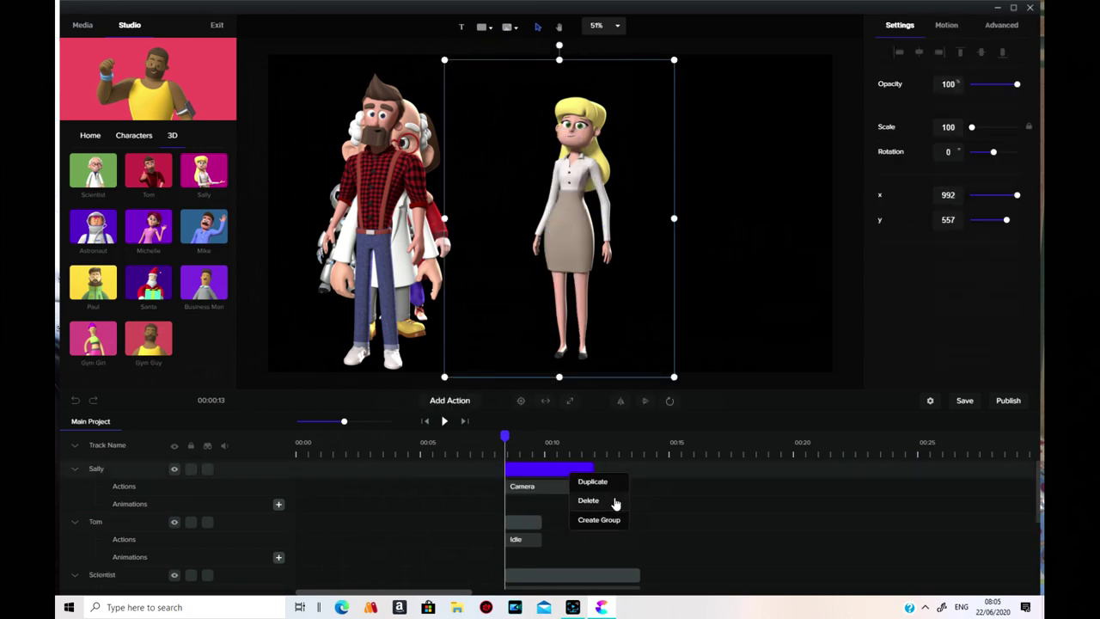
click(589, 500)
Step: Delete the Tom, Scientist, Robot and Pirate clips from the timeline
right_click(520, 468)
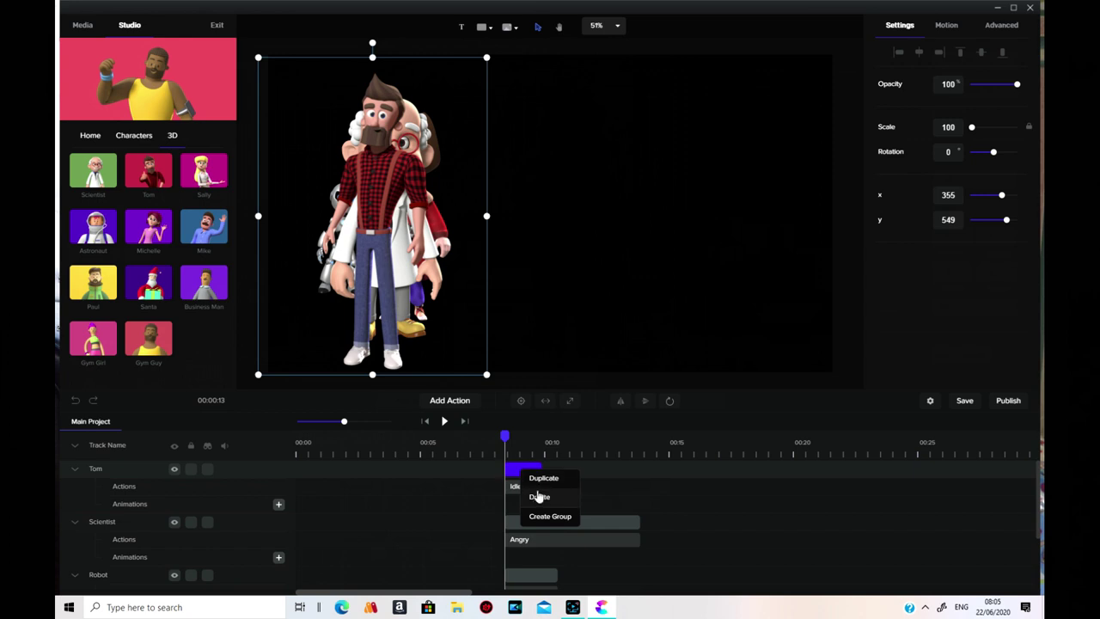
click(538, 496)
right_click(585, 468)
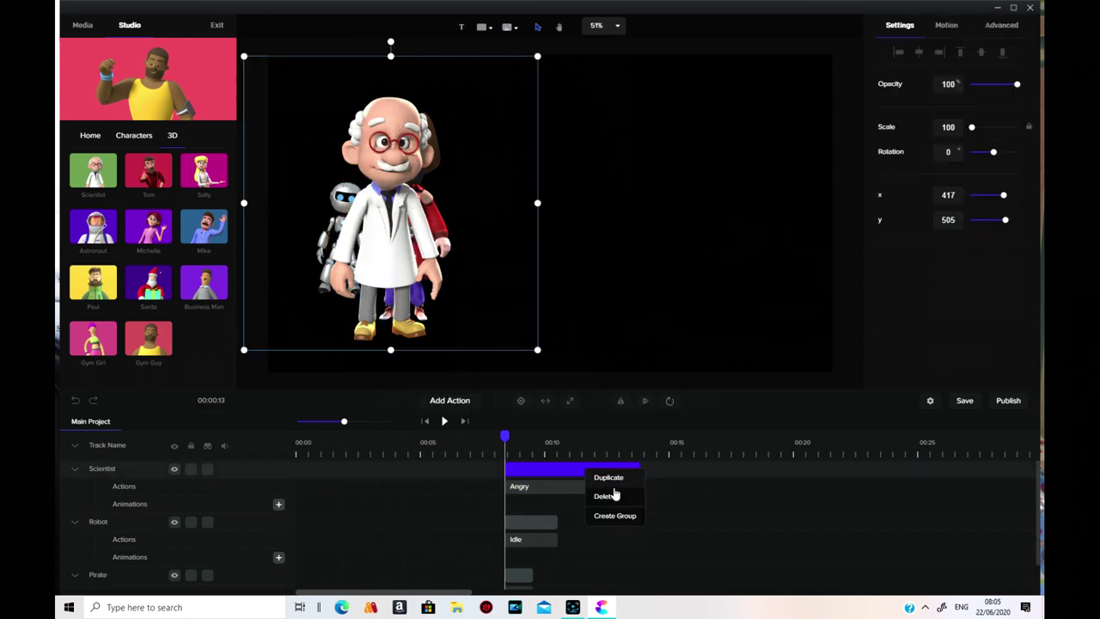
click(616, 496)
right_click(526, 470)
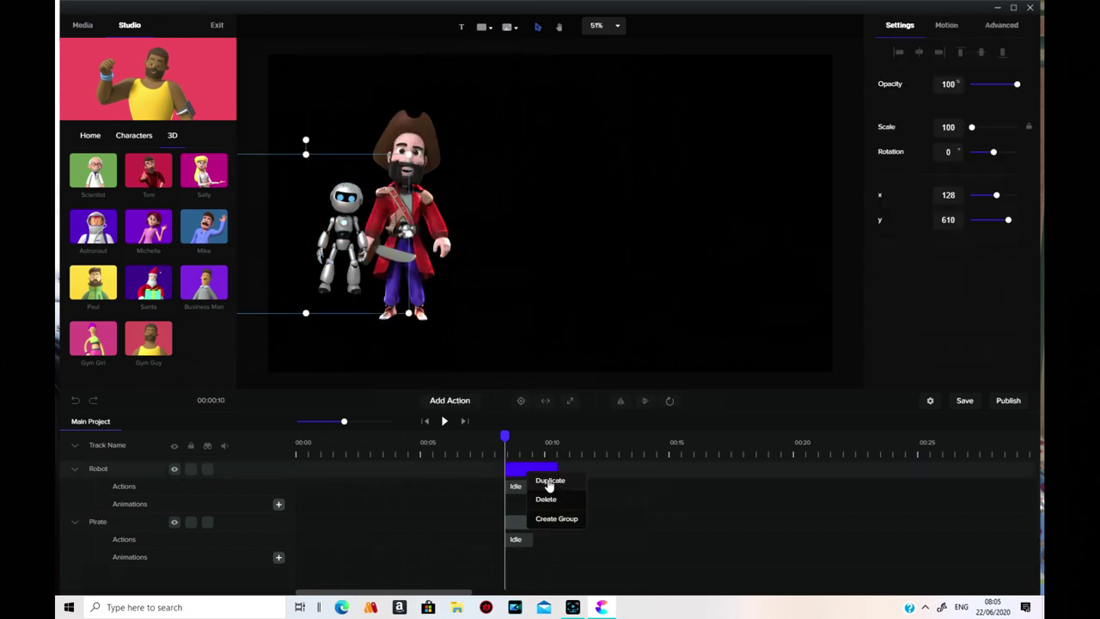
click(562, 498)
right_click(516, 469)
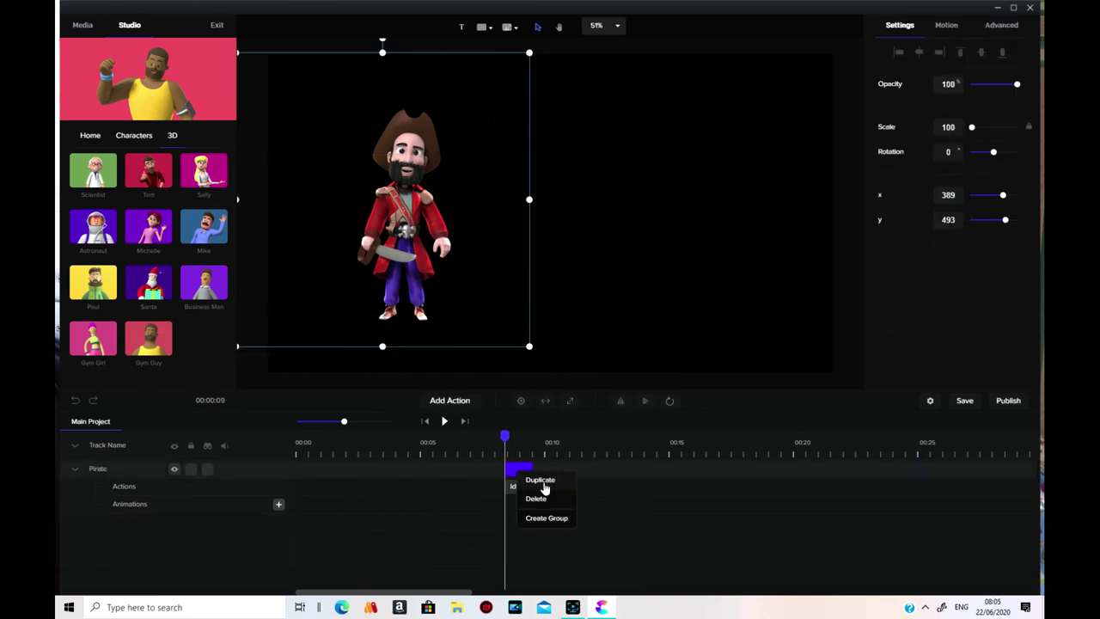
click(543, 498)
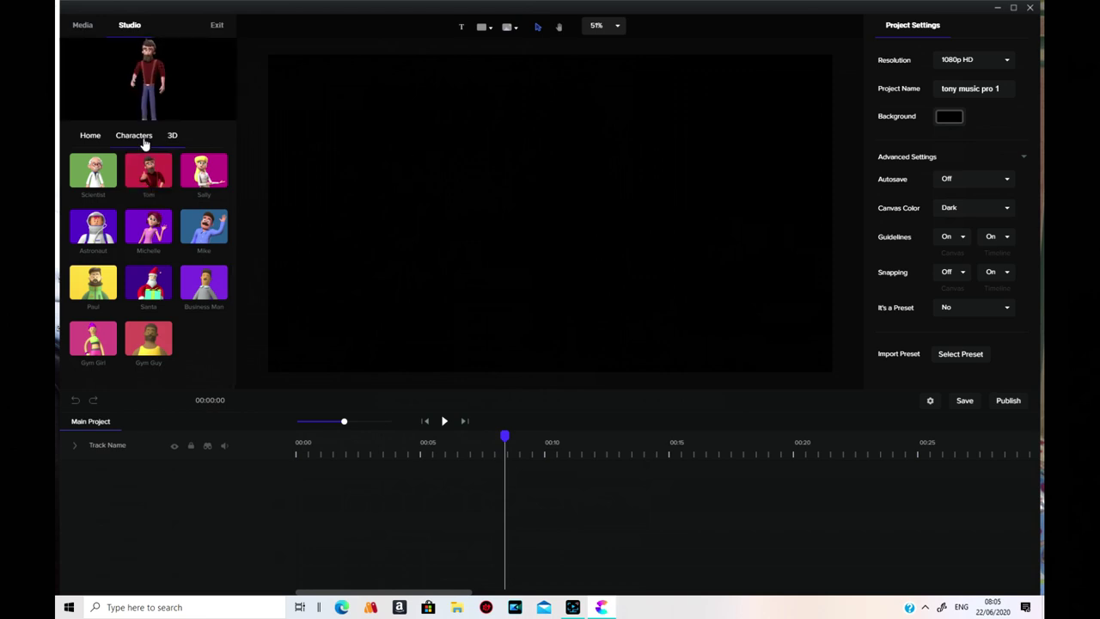
Step: Add the Circle transition from the Studio library's In transitions to the canvas and play it
click(90, 139)
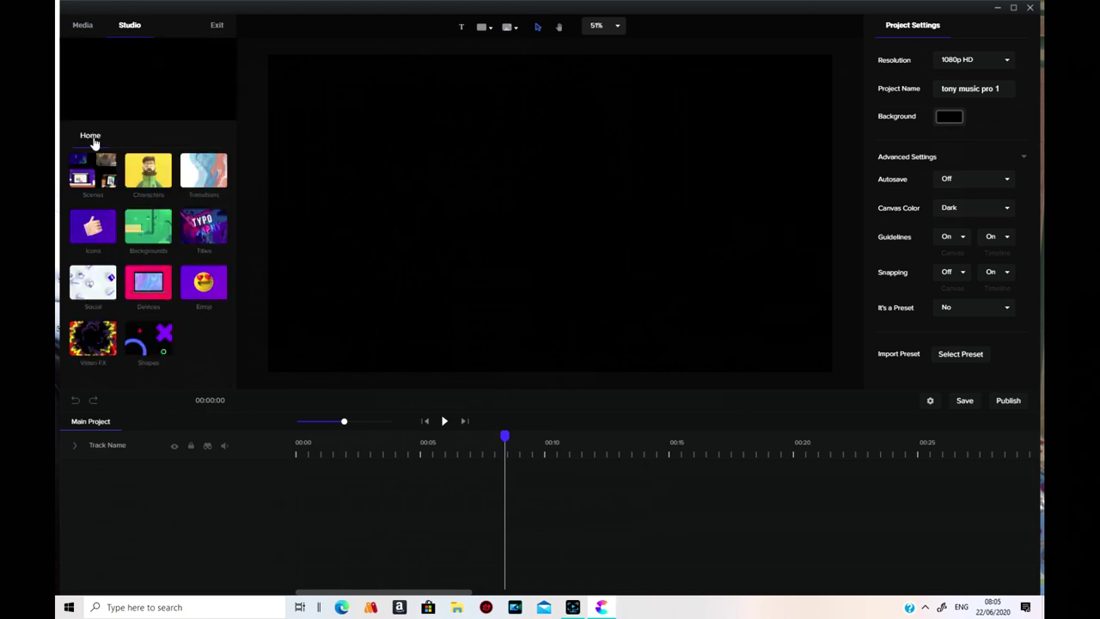
click(203, 176)
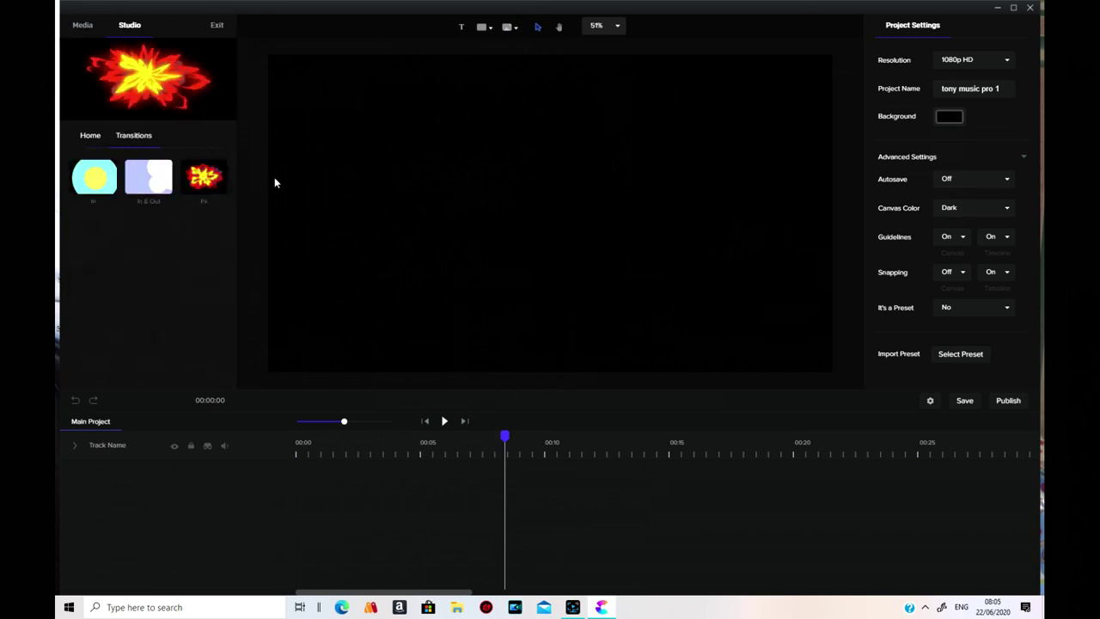
click(95, 177)
drag(96, 180, 511, 160)
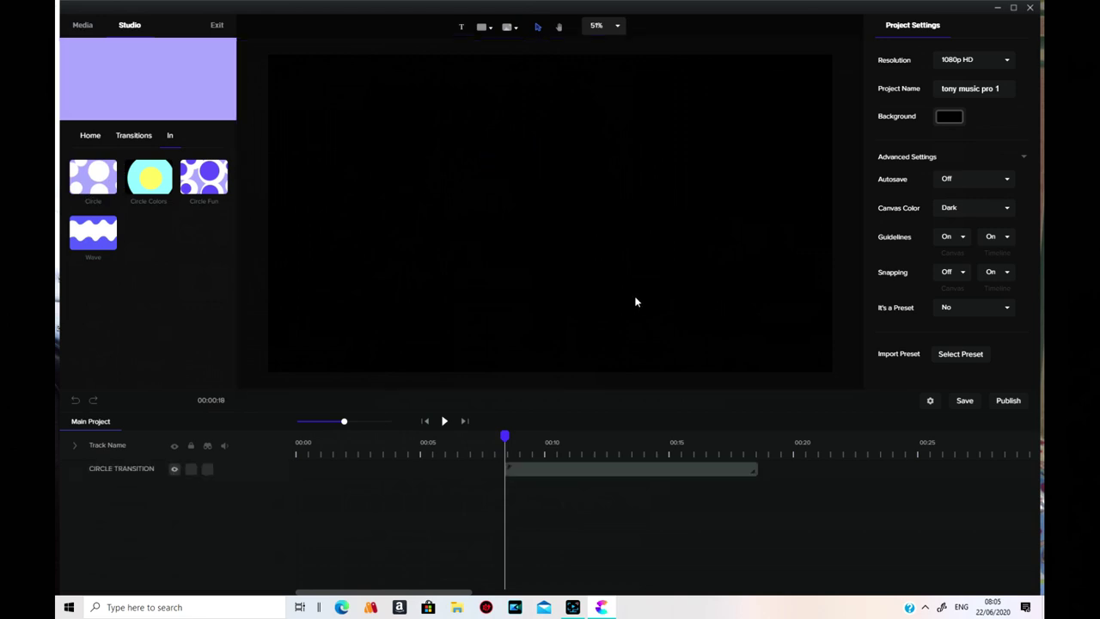
click(444, 421)
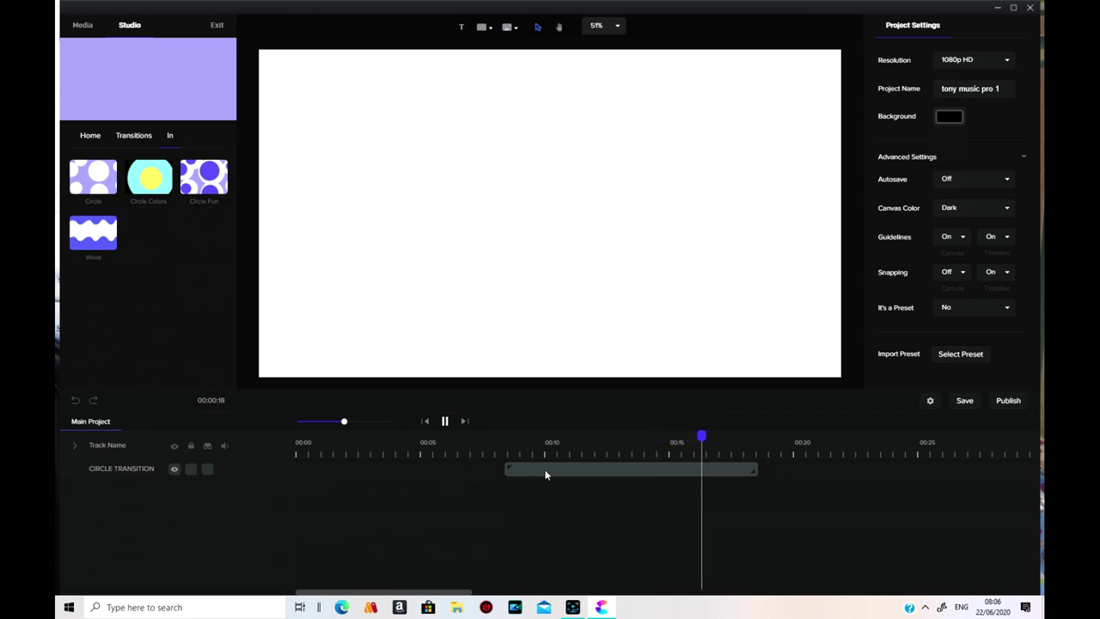
Step: Ungroup the circle transition clip into its separate circle tracks
click(606, 471)
right_click(589, 471)
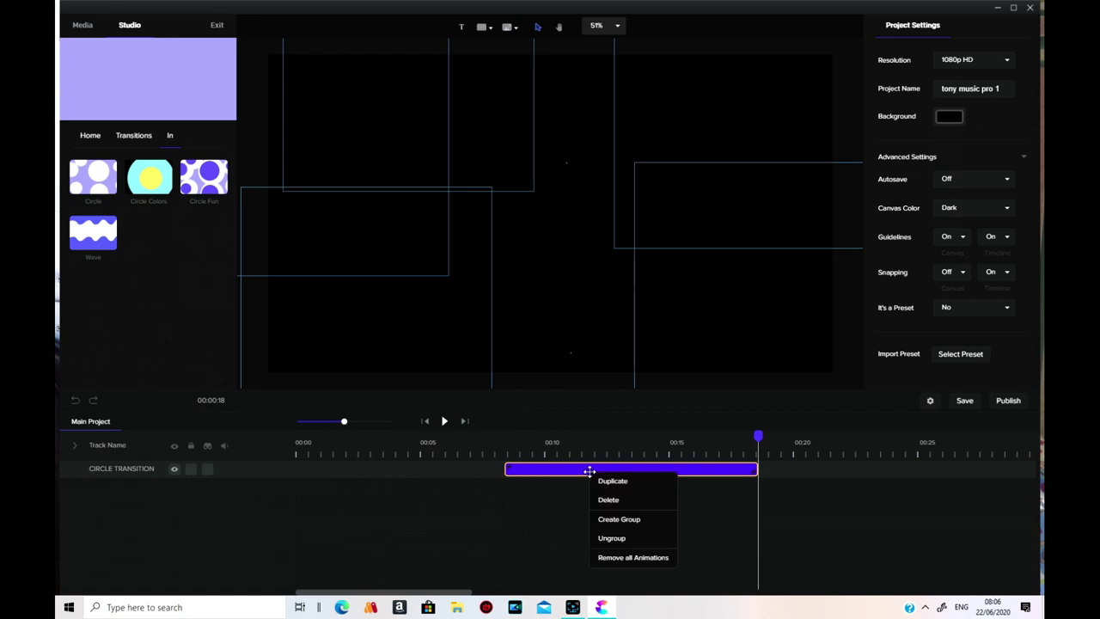
click(541, 469)
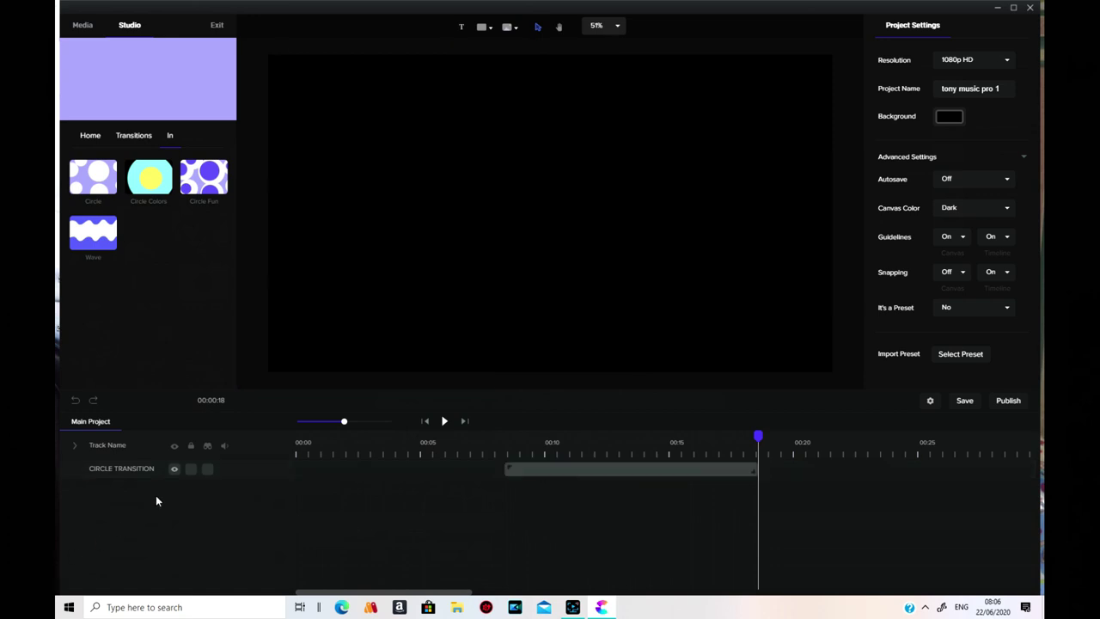
double_click(142, 467)
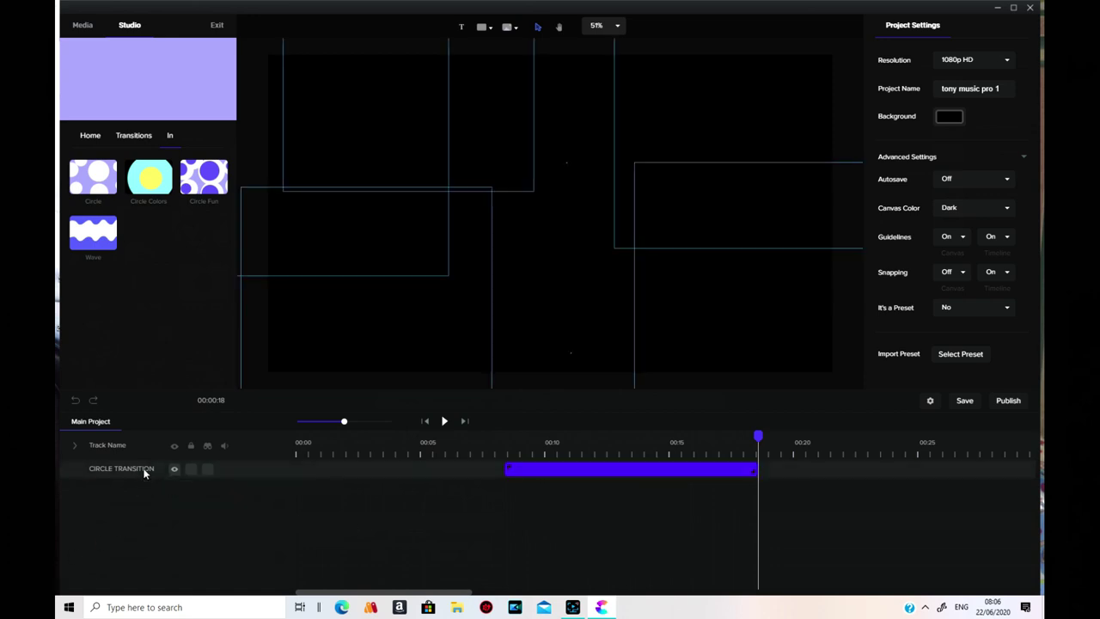
right_click(537, 470)
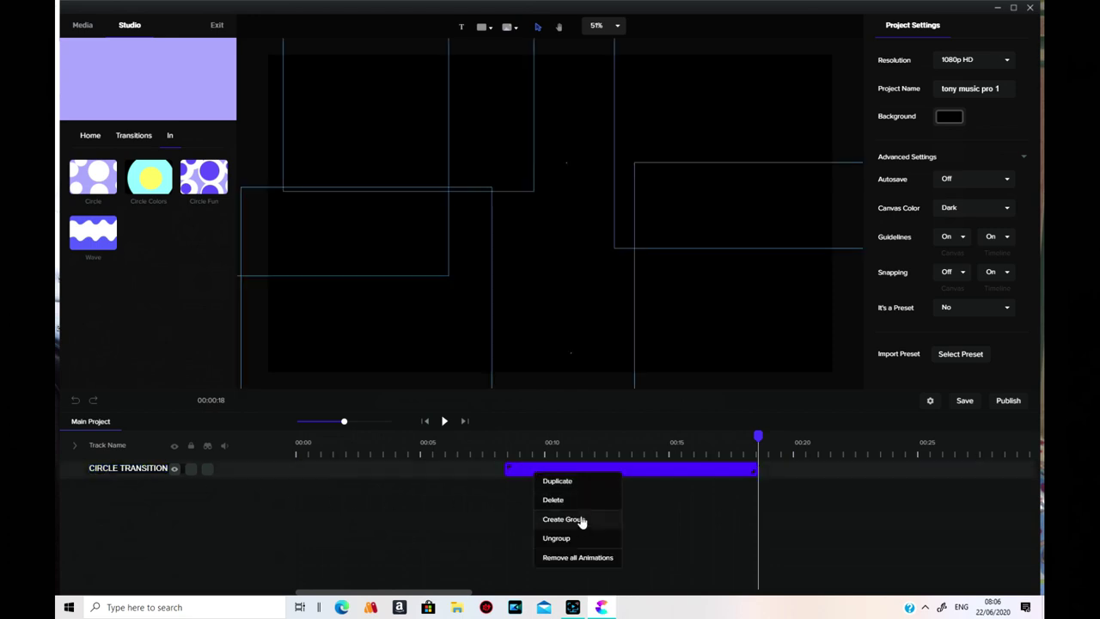
click(658, 539)
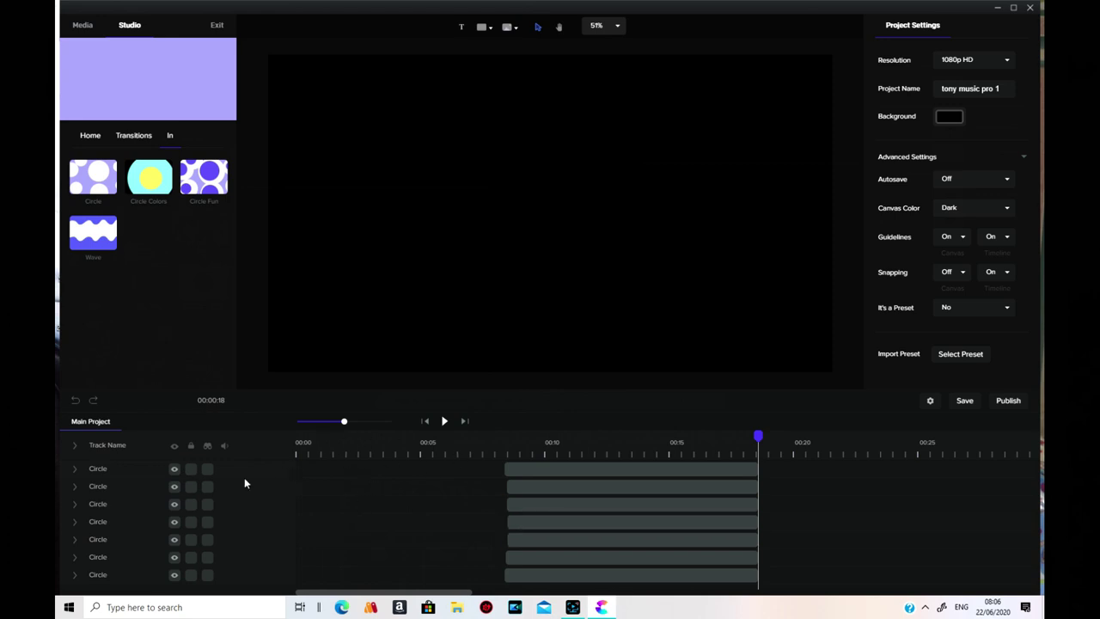
Step: Delete all of the ungrouped Circle clips from the timeline one by one
right_click(548, 467)
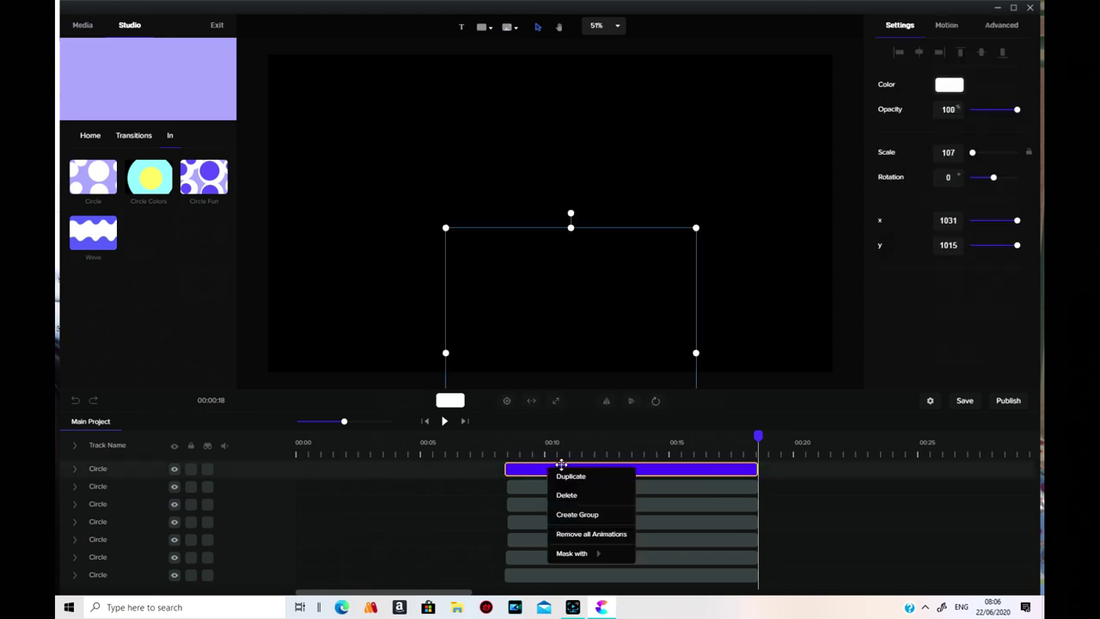
click(593, 496)
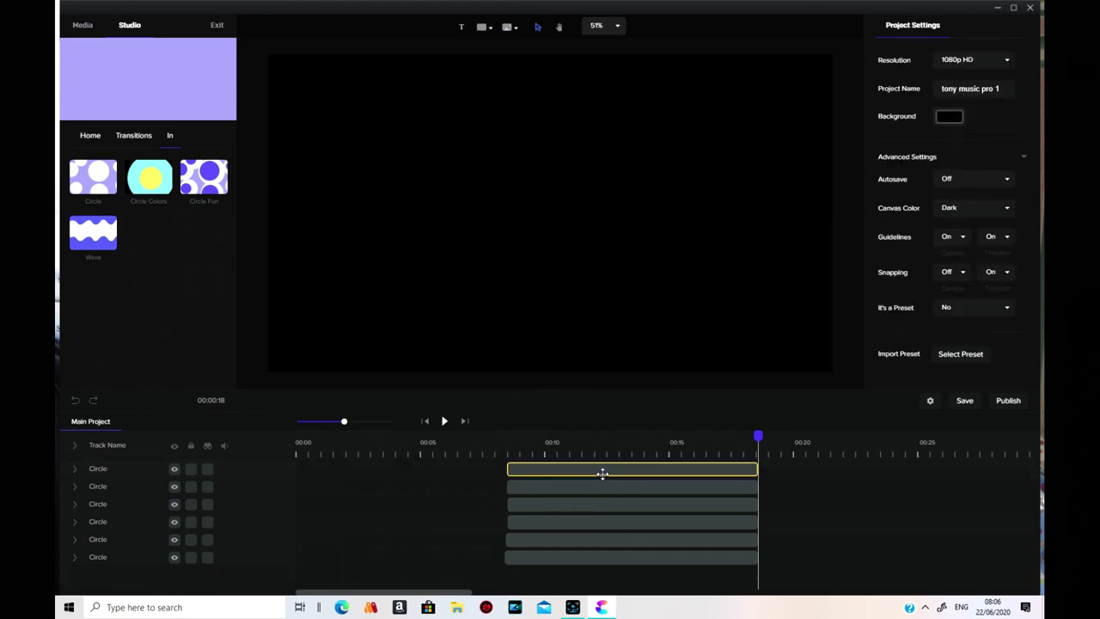
right_click(605, 471)
click(626, 508)
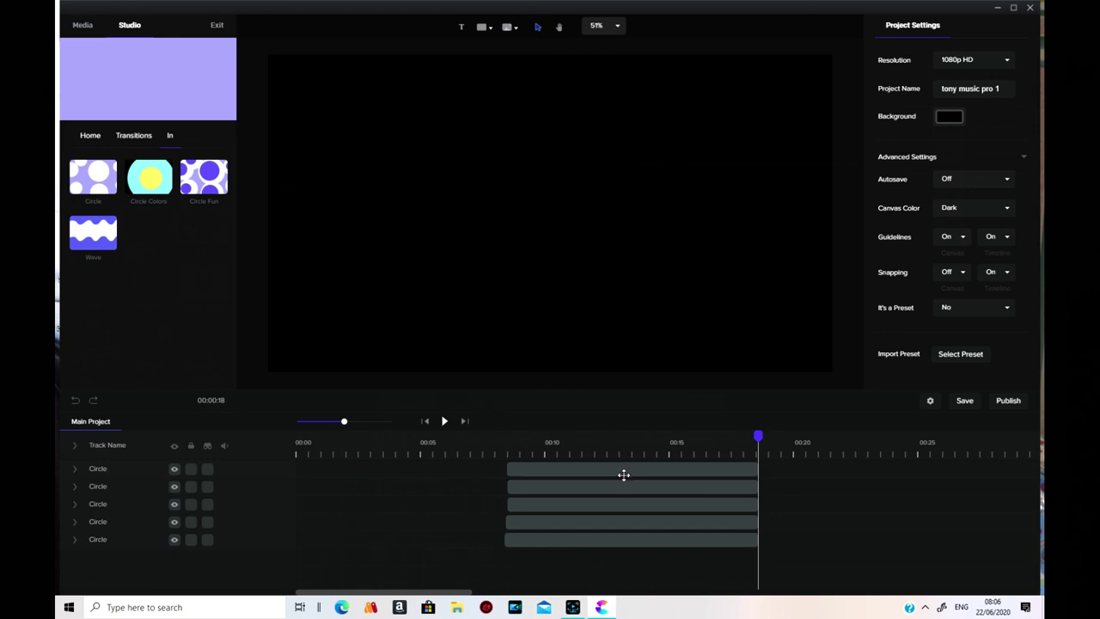
right_click(626, 472)
click(637, 502)
right_click(623, 472)
click(642, 500)
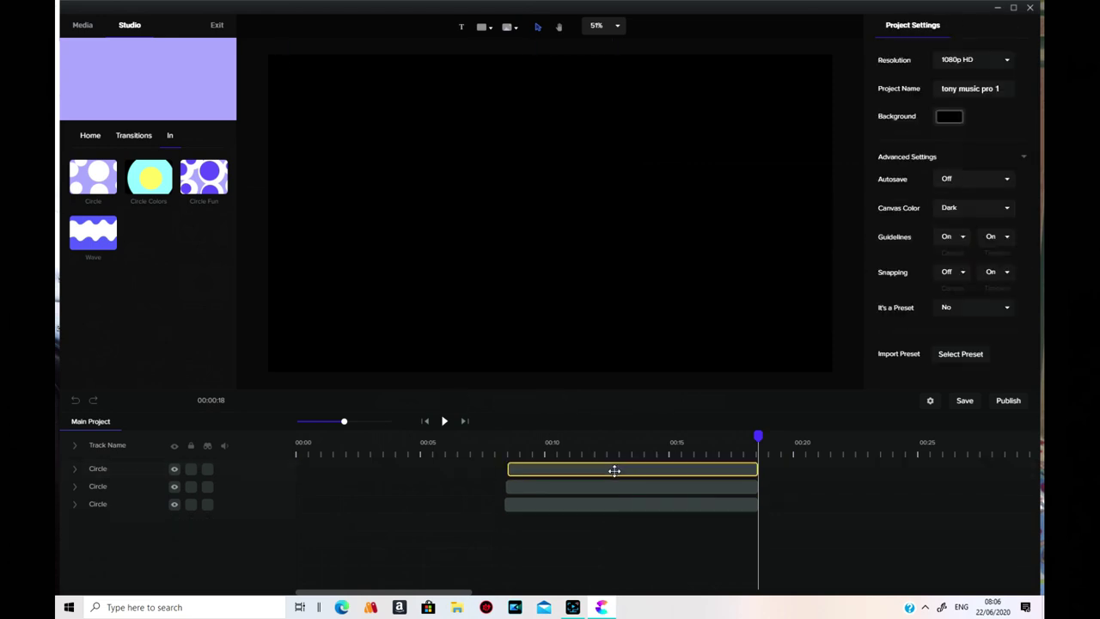
right_click(615, 470)
click(643, 500)
click(607, 469)
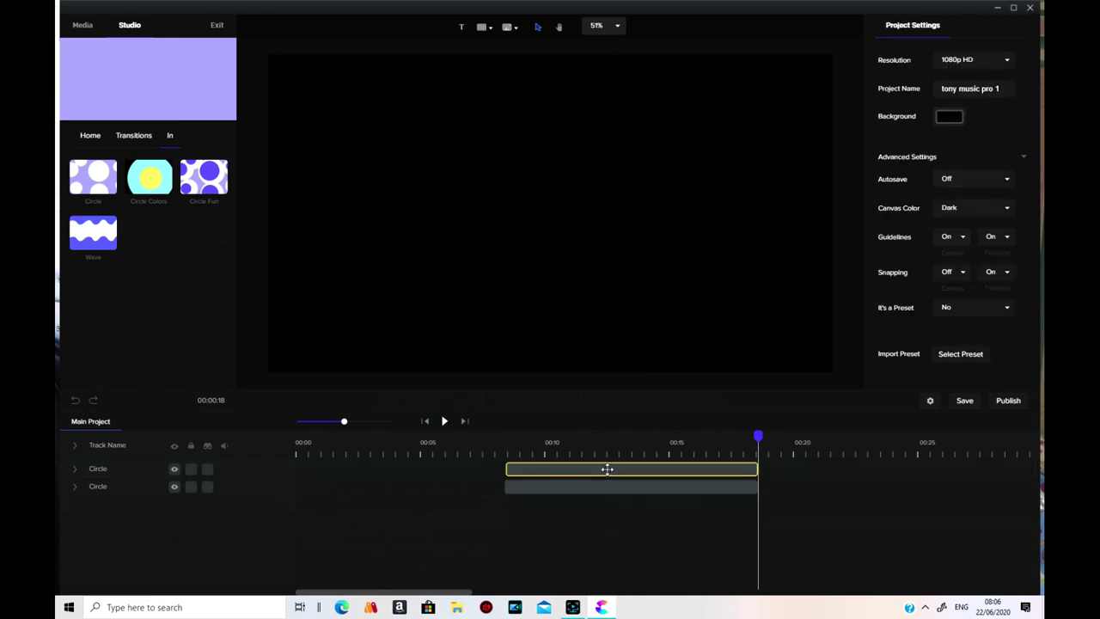
right_click(608, 471)
click(631, 499)
right_click(610, 469)
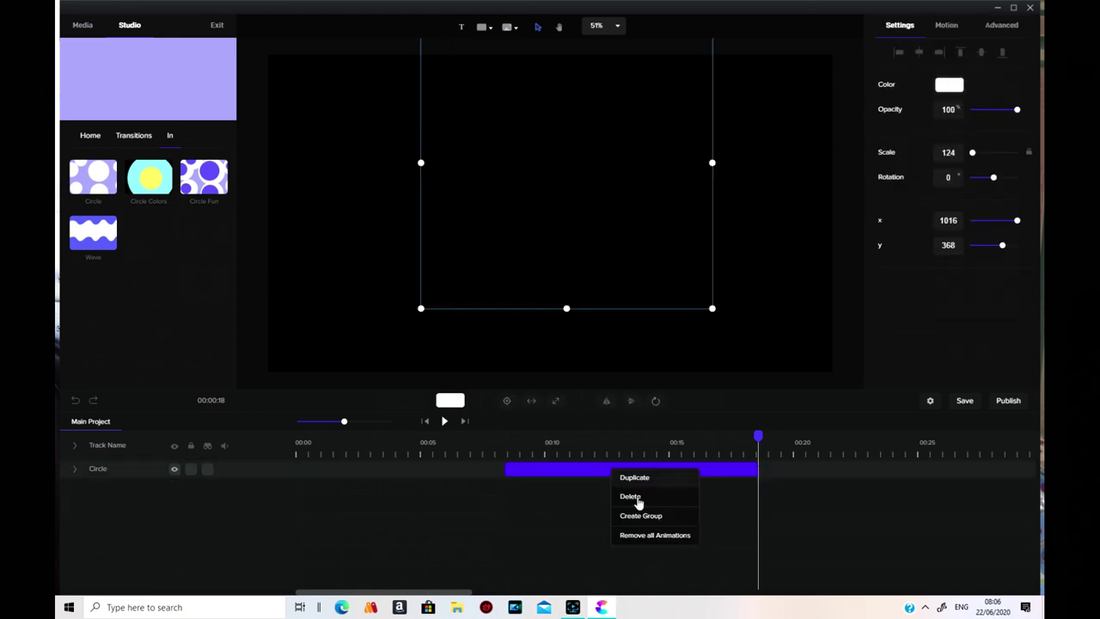
click(653, 505)
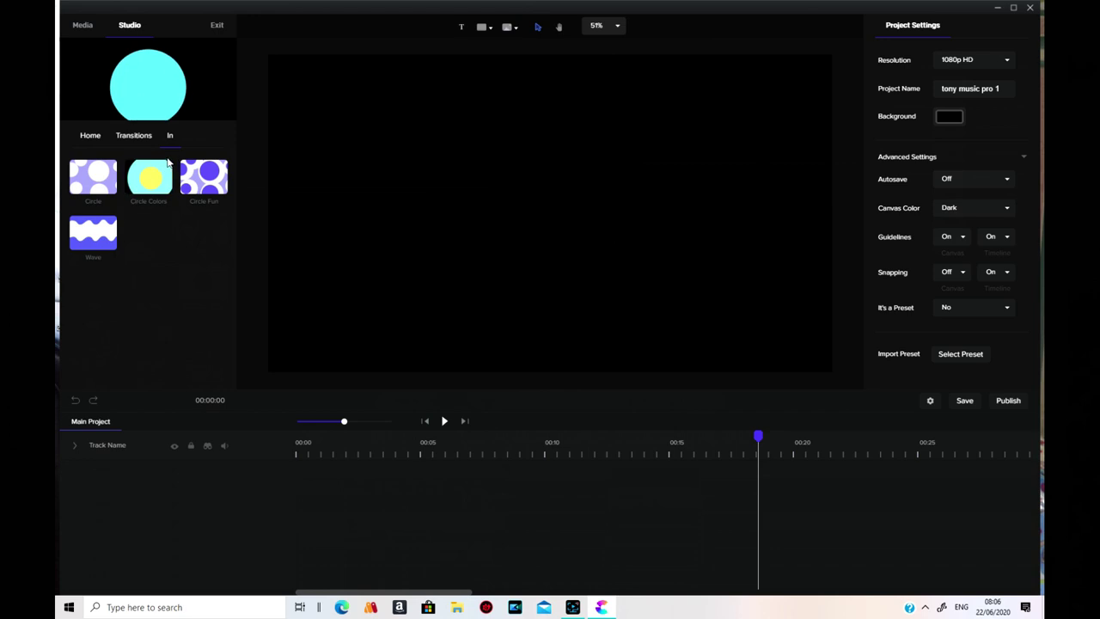
Step: Add the Circle Colors transition with its clip starting at about 2.5 seconds, and play the project from the beginning
drag(150, 177, 480, 253)
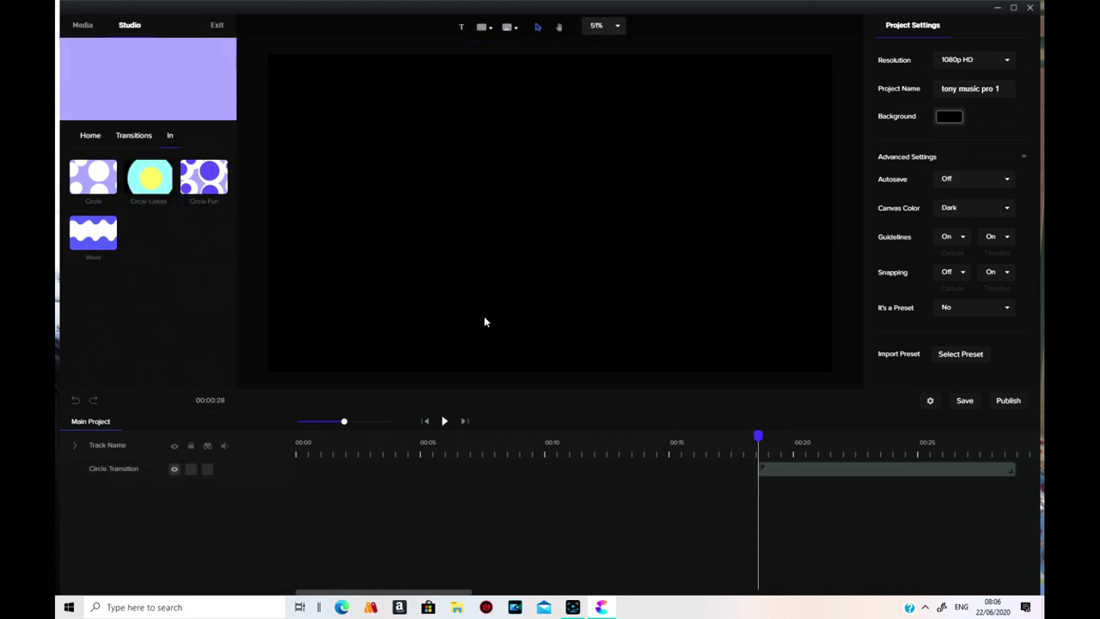
drag(807, 483, 382, 471)
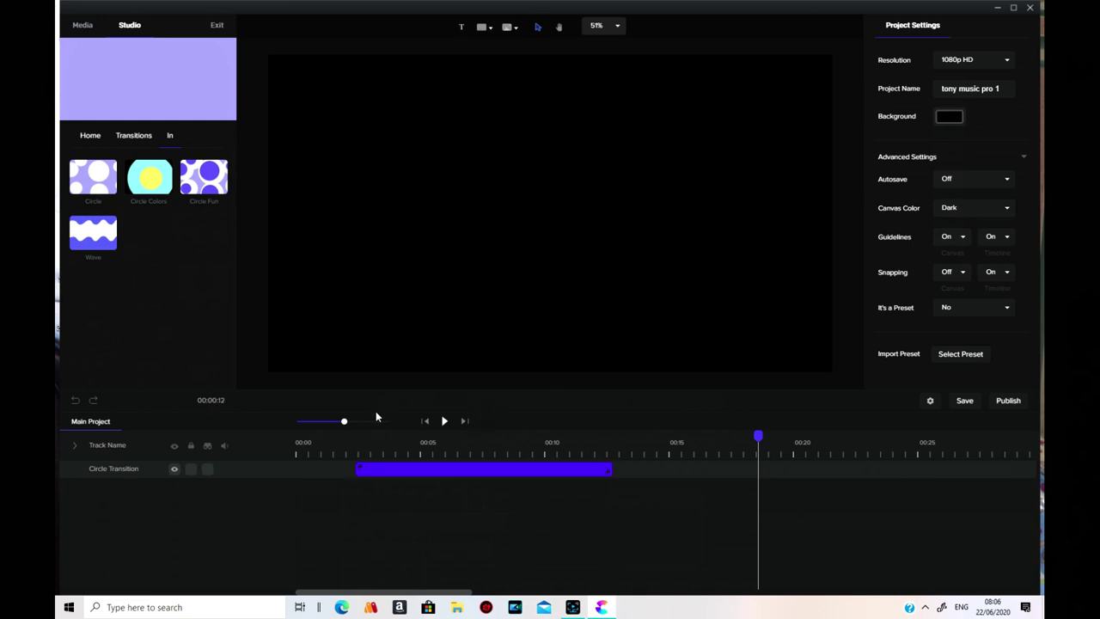
click(427, 421)
click(444, 421)
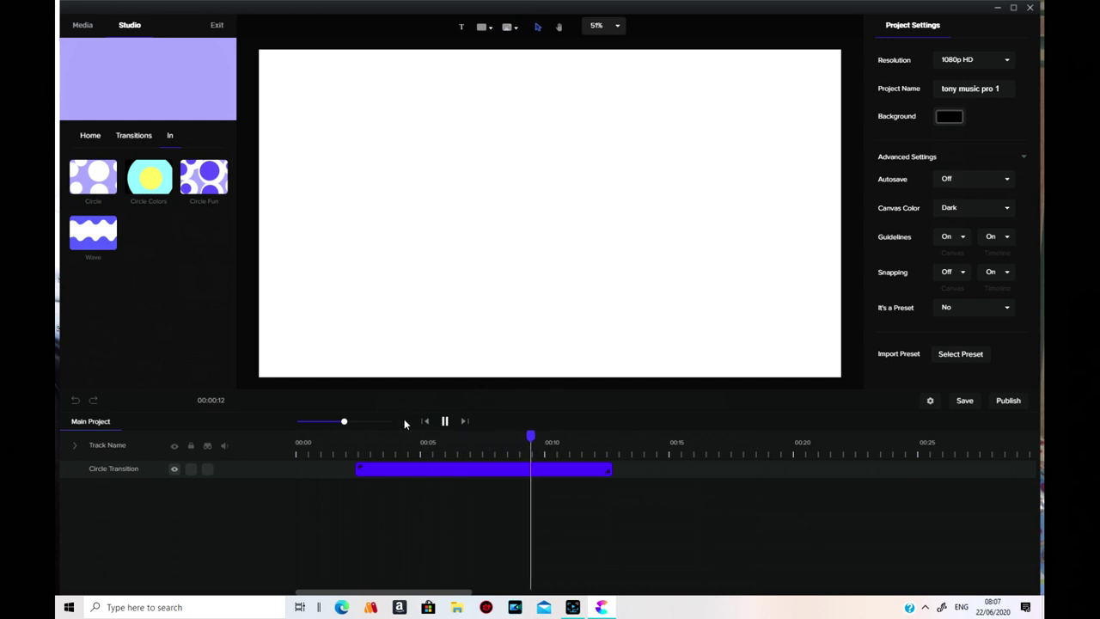
key(space)
Step: Delete the Circle Colors transition clip from the timeline
click(446, 464)
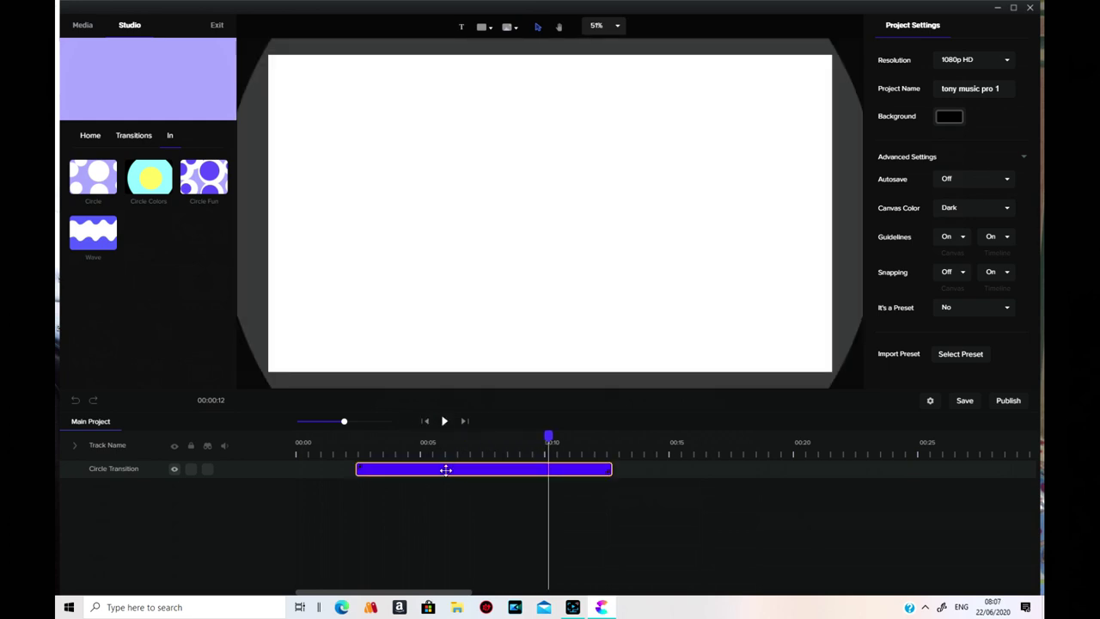
right_click(446, 470)
click(484, 502)
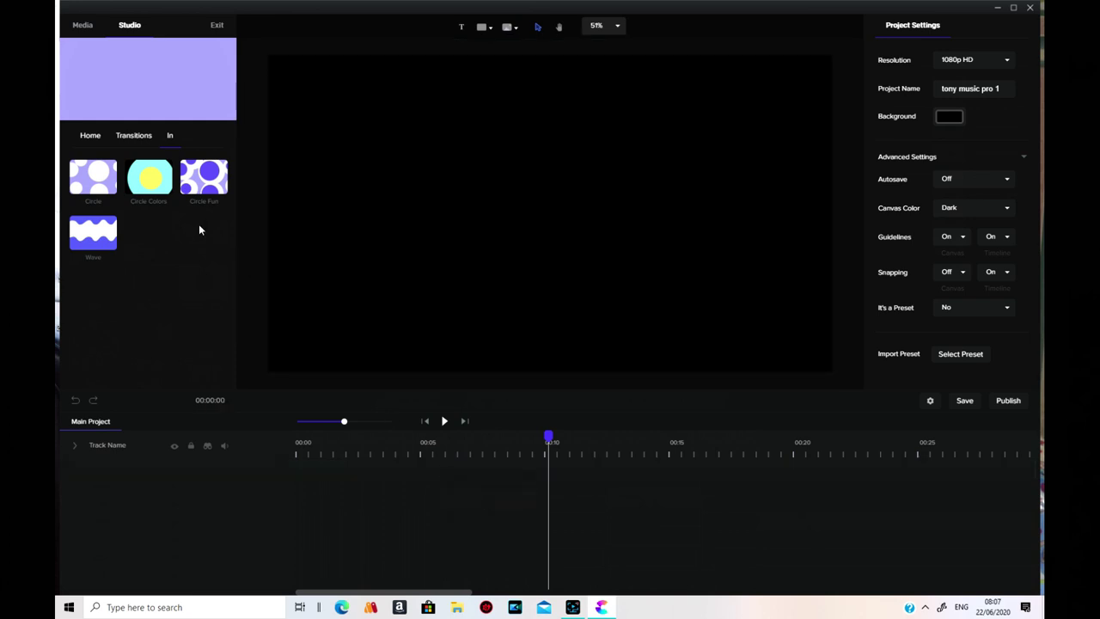
Step: Add the Slide Left 2 transition from the In & Out transitions to the canvas and play it
click(133, 140)
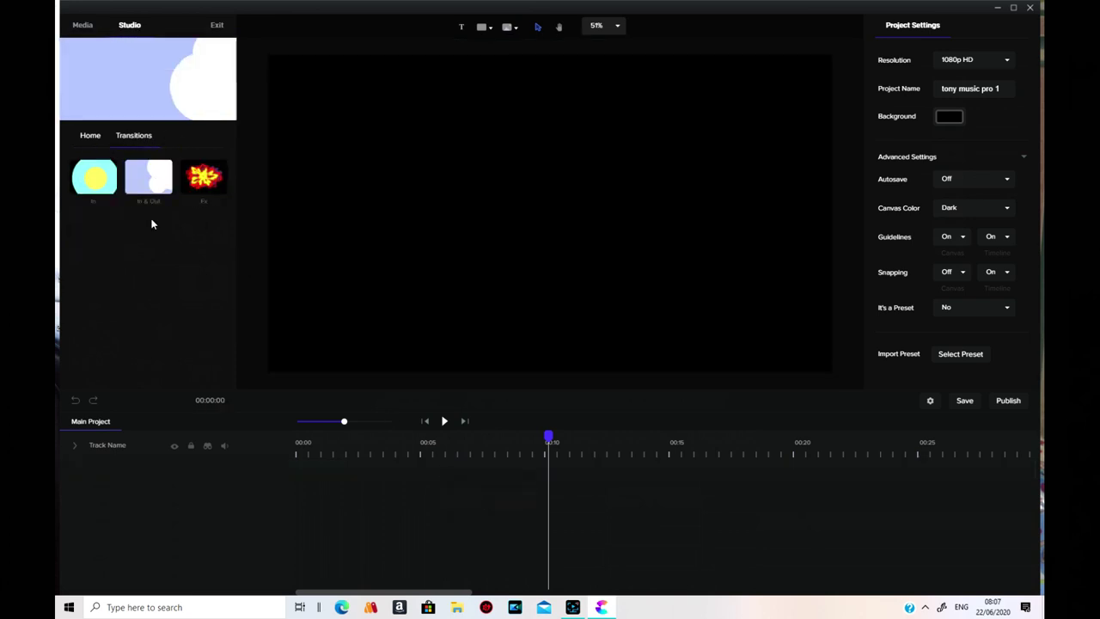
click(163, 187)
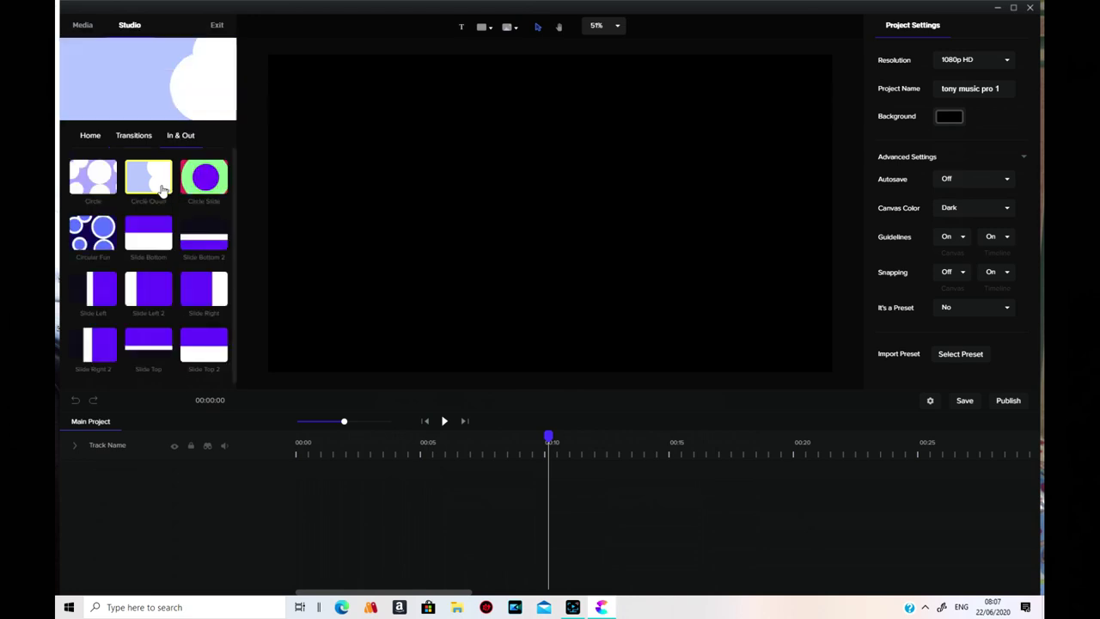
scroll(137, 283, down, 1)
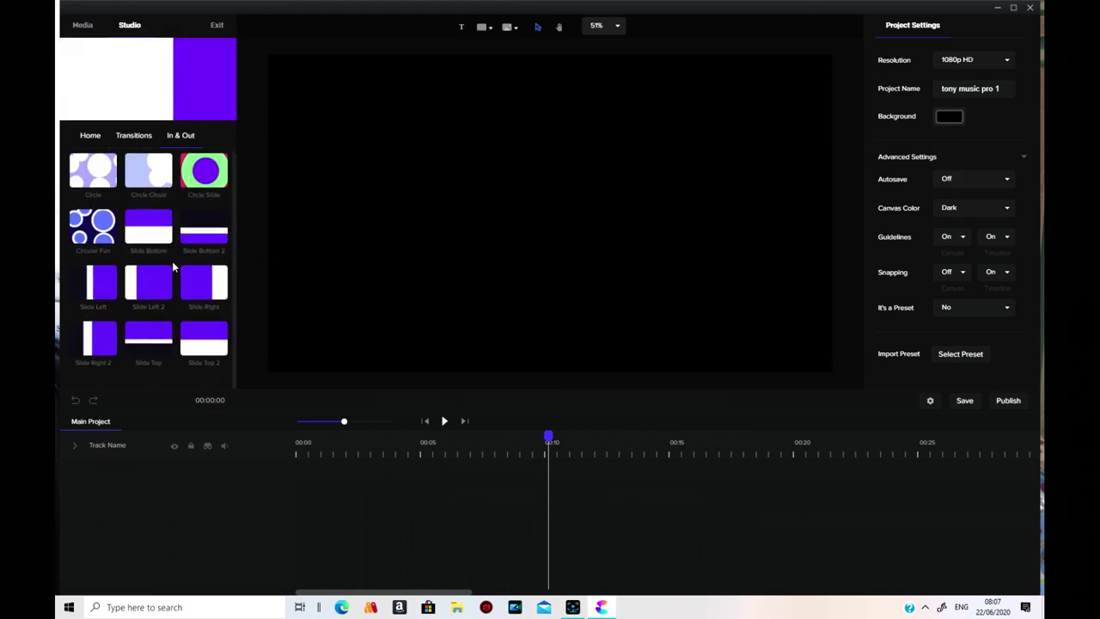
drag(131, 290, 594, 332)
click(444, 421)
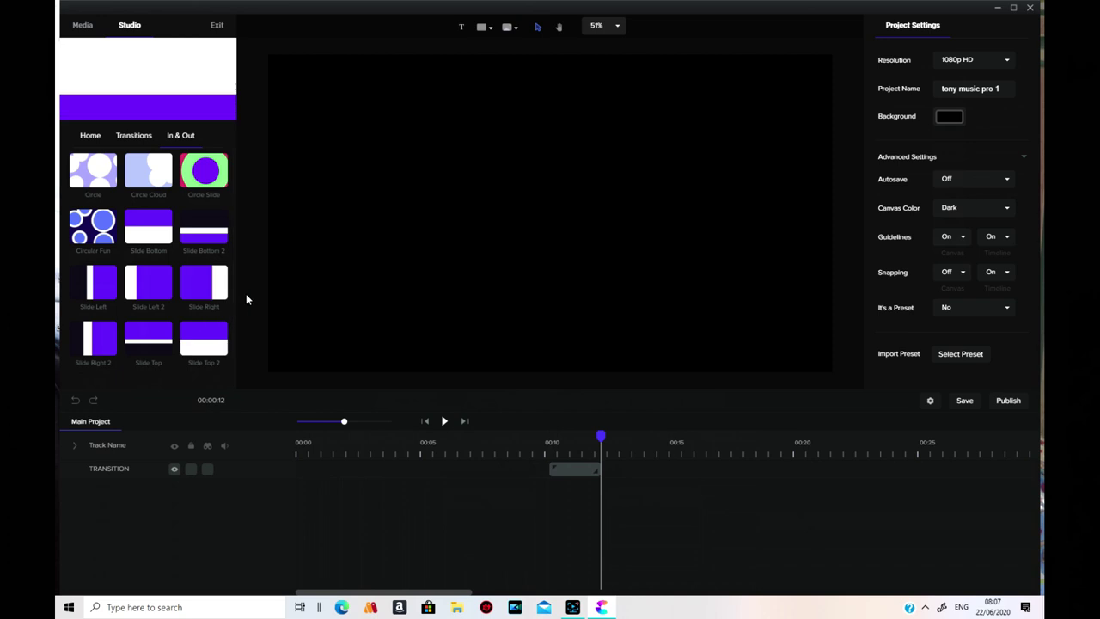
Step: Open the Fx transitions collection and delete the slide transition clip from the timeline
click(132, 141)
click(206, 179)
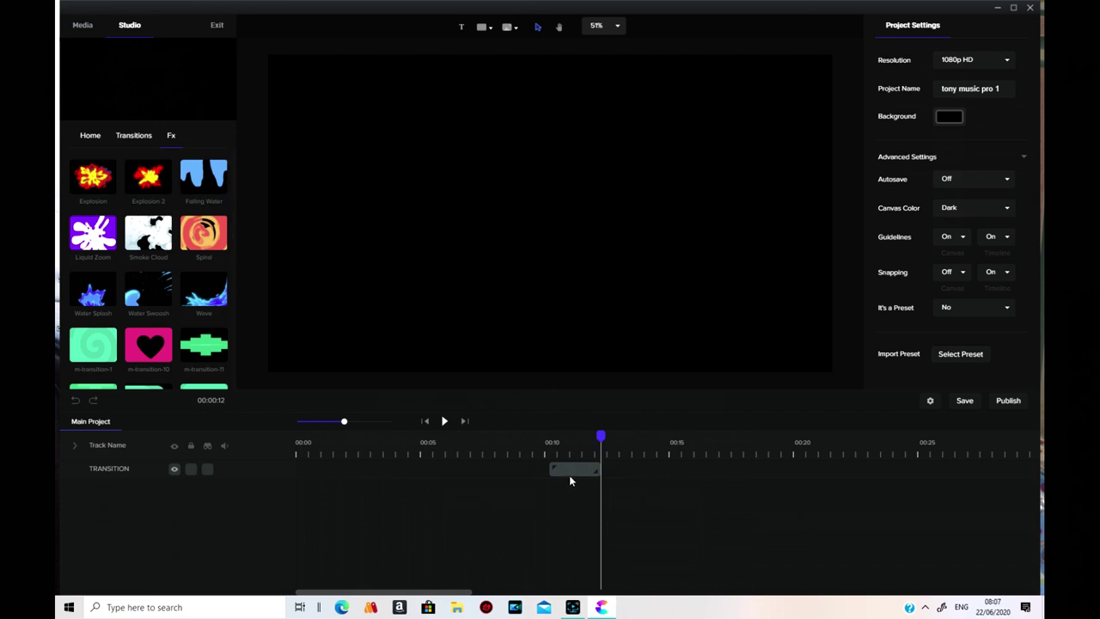
right_click(576, 471)
click(597, 497)
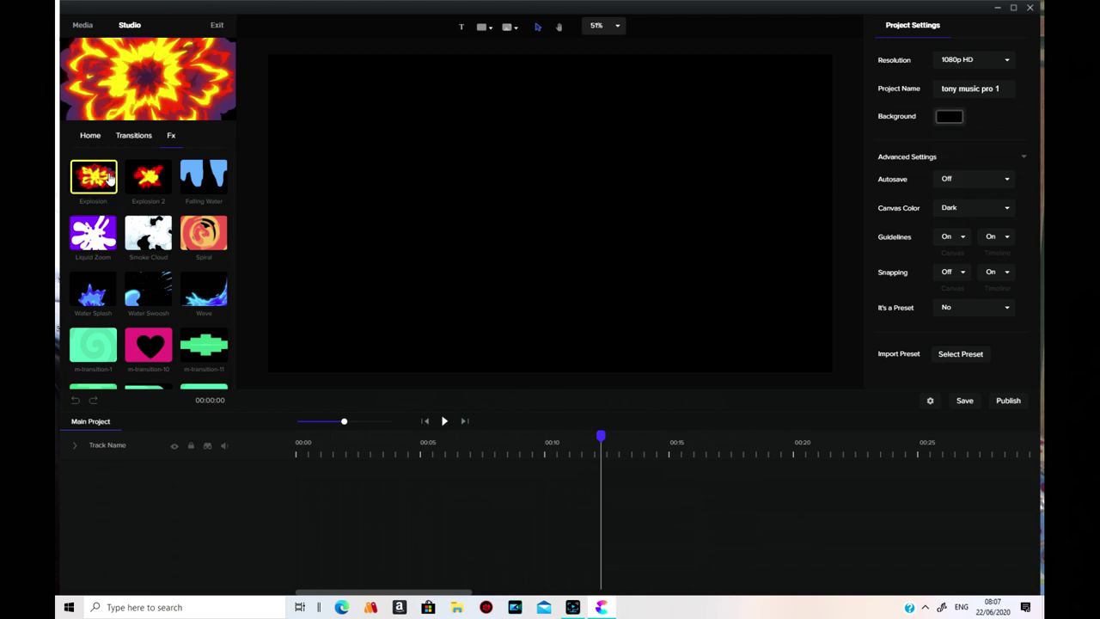
Step: Try out the Explosion Fx transition on the canvas in playback and delete its clip from the timeline
drag(96, 178, 557, 189)
drag(530, 267, 532, 288)
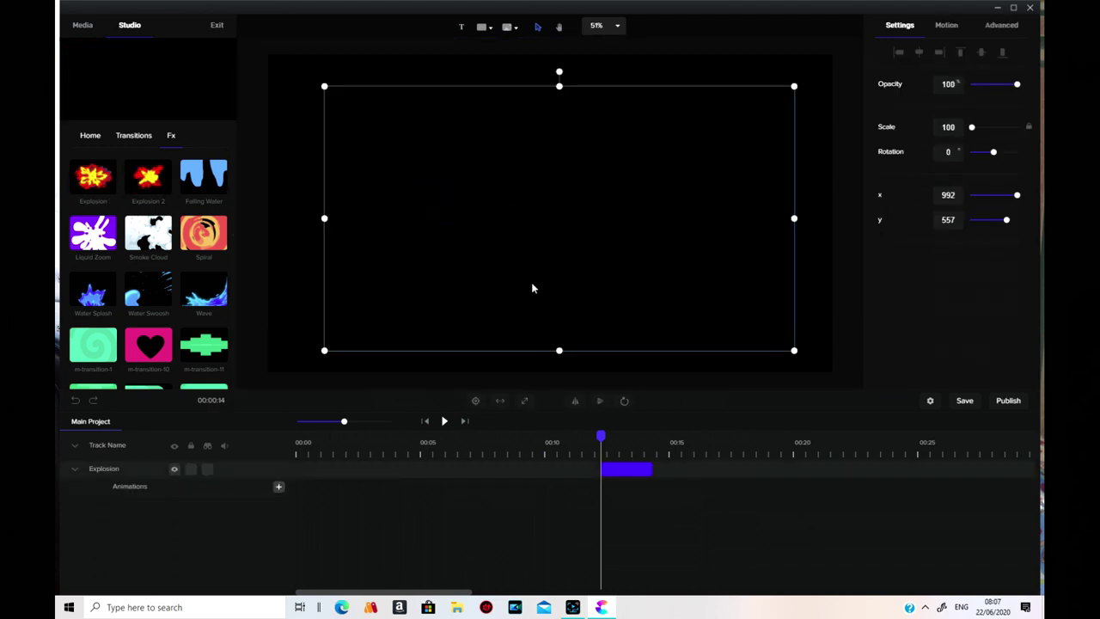
click(447, 422)
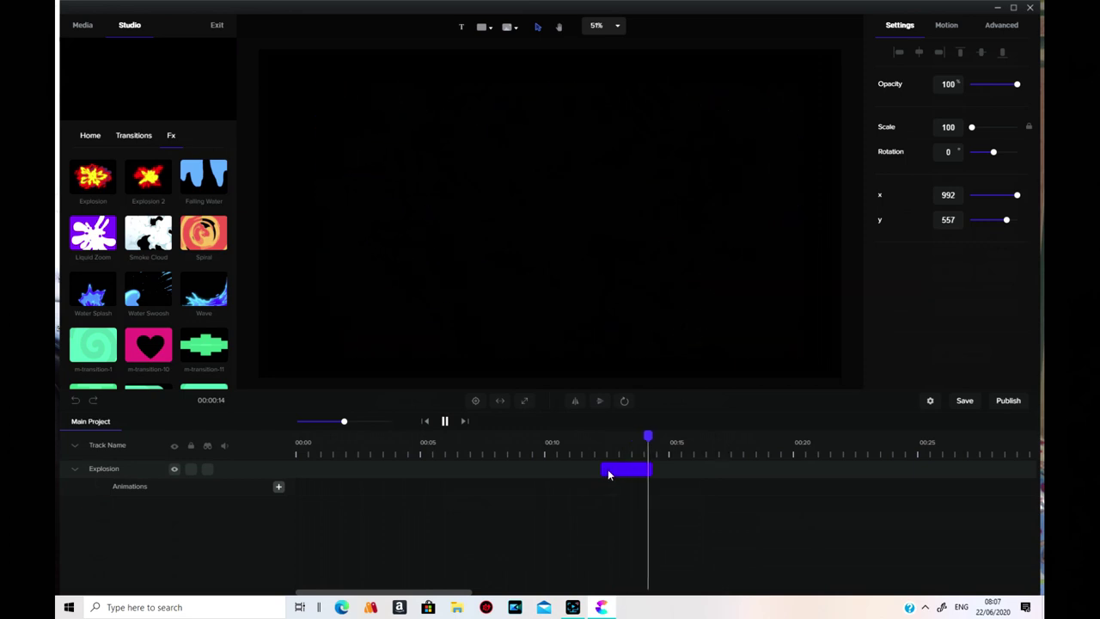
right_click(610, 473)
click(633, 498)
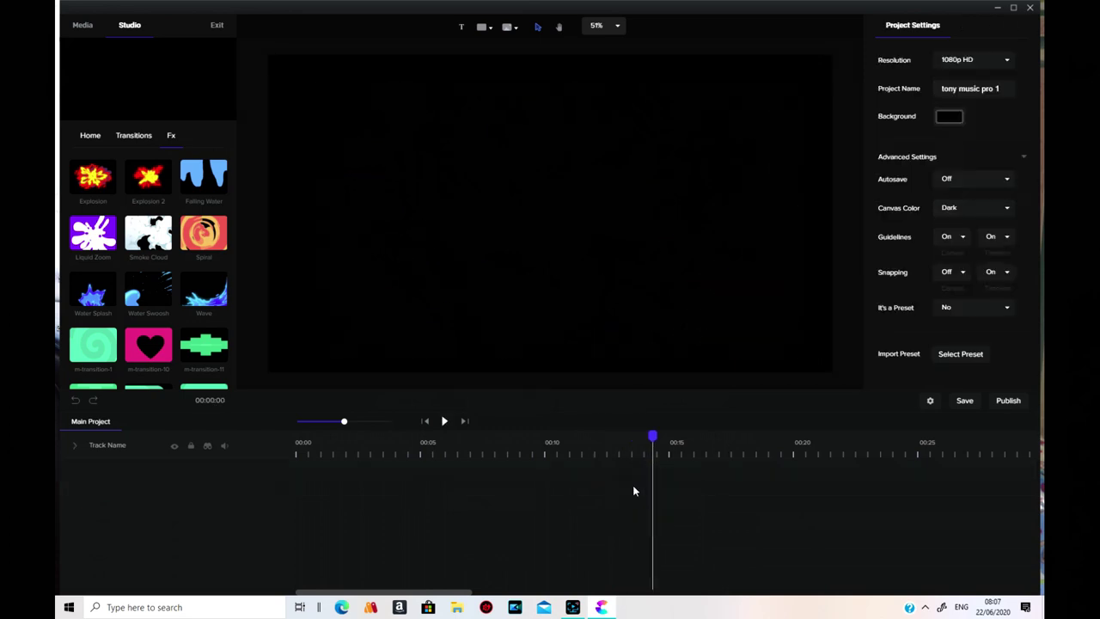
Step: Try out the transition-2 effect on the canvas in playback and delete its clip from the timeline
scroll(172, 284, down, 5)
scroll(168, 297, down, 3)
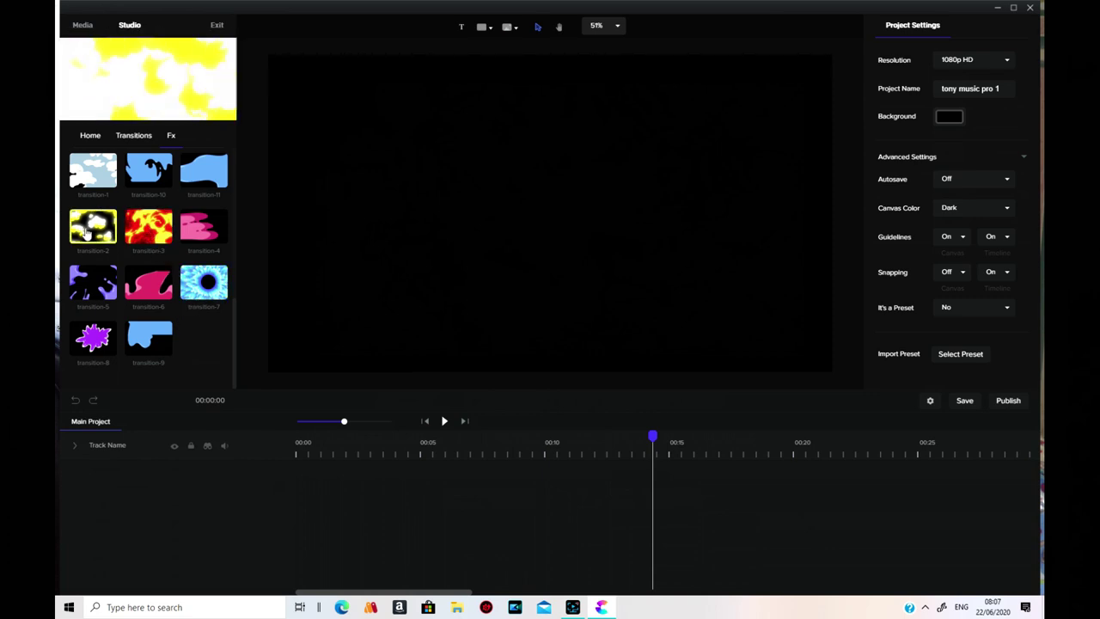
drag(101, 233, 558, 241)
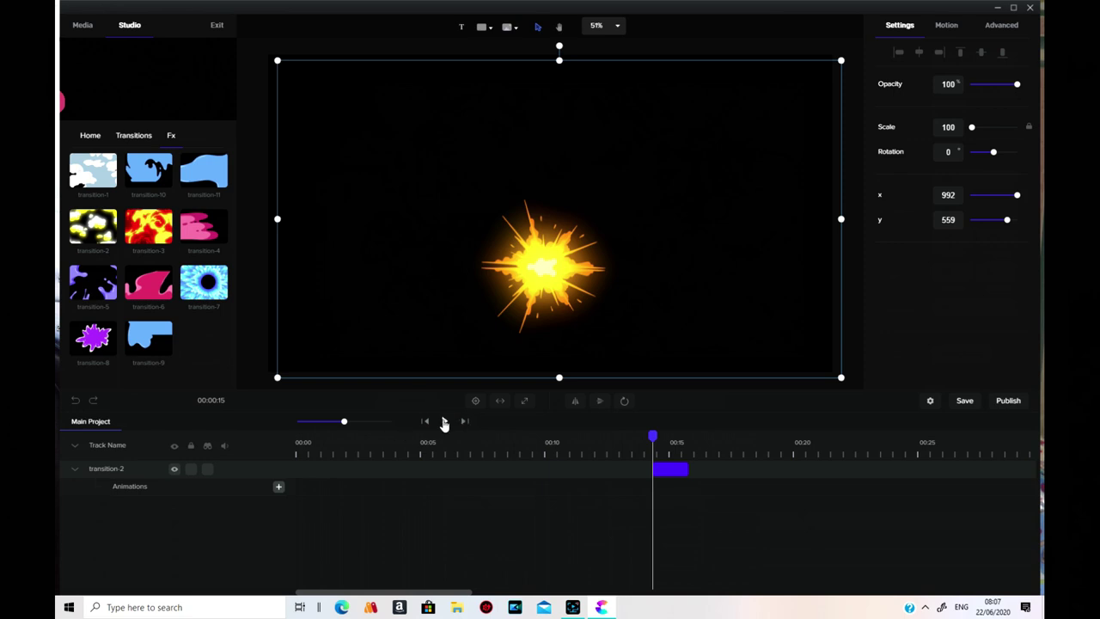
click(444, 421)
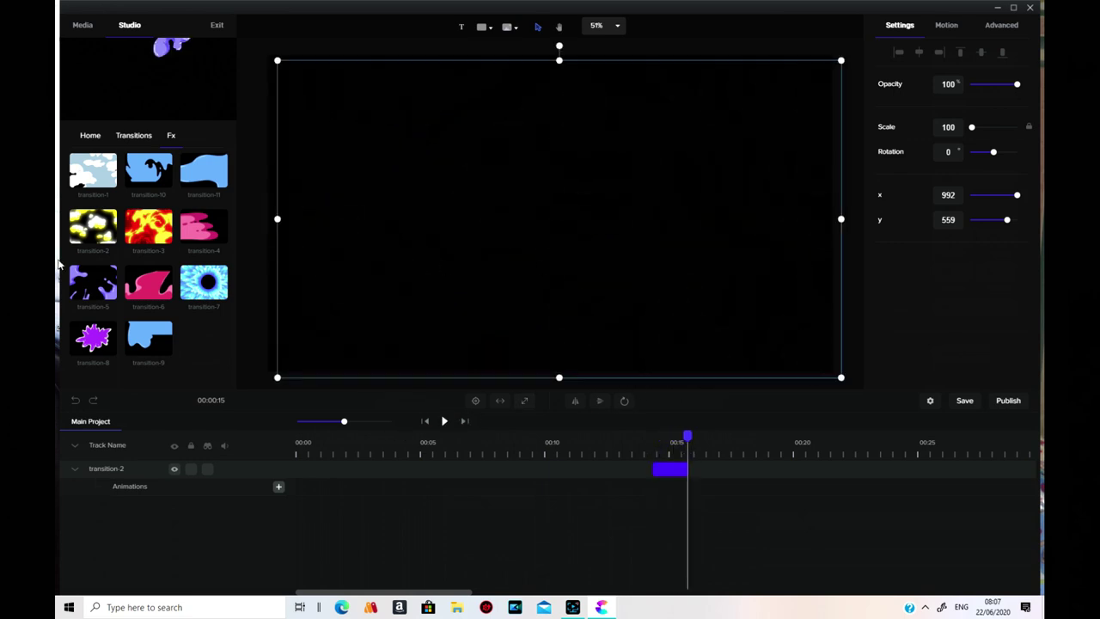
right_click(678, 473)
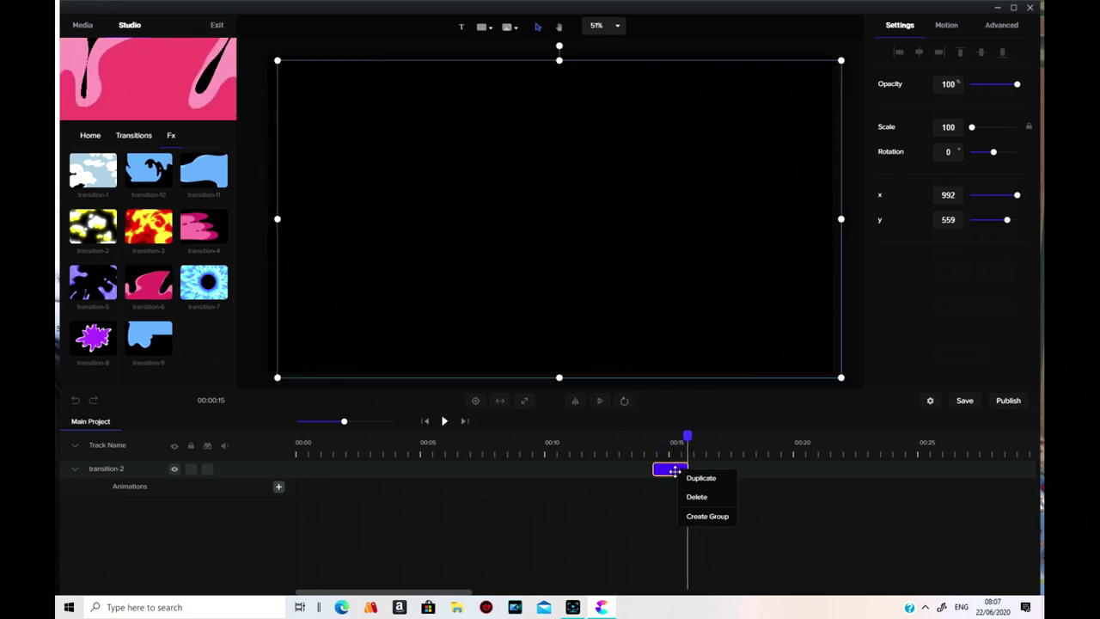
click(696, 497)
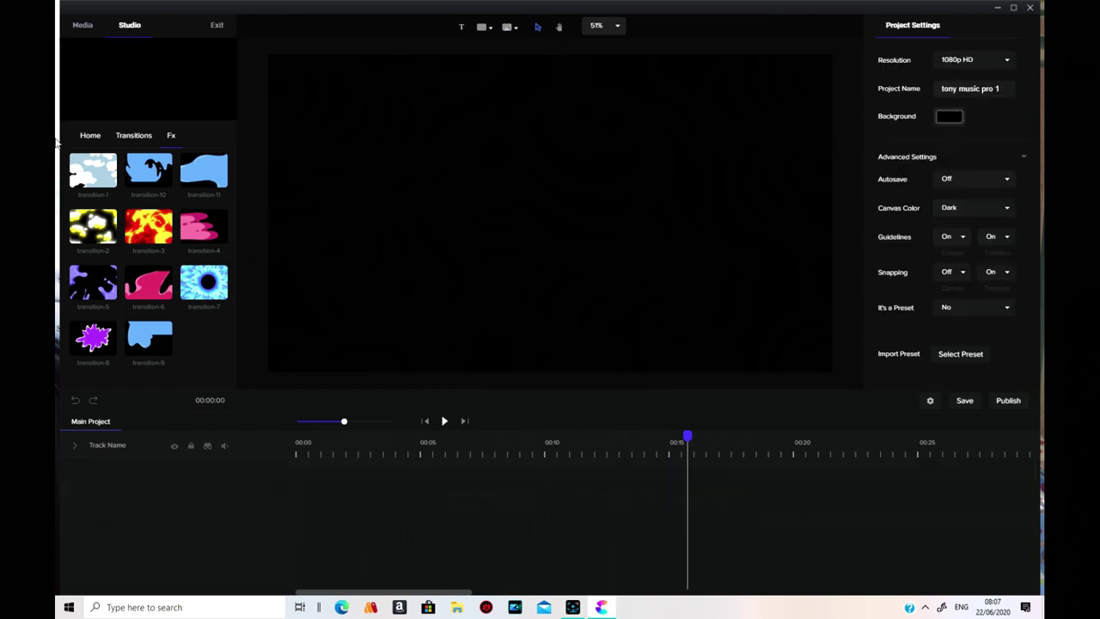
Step: Leave the transitions and open the 2D Icons collection in the Studio library
click(90, 137)
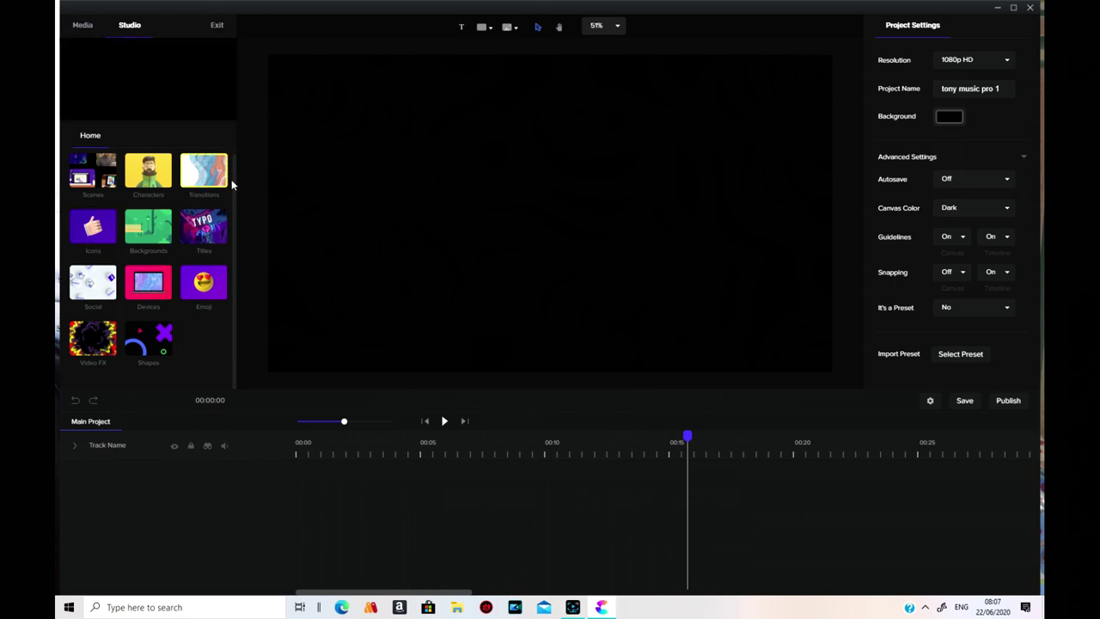
click(89, 222)
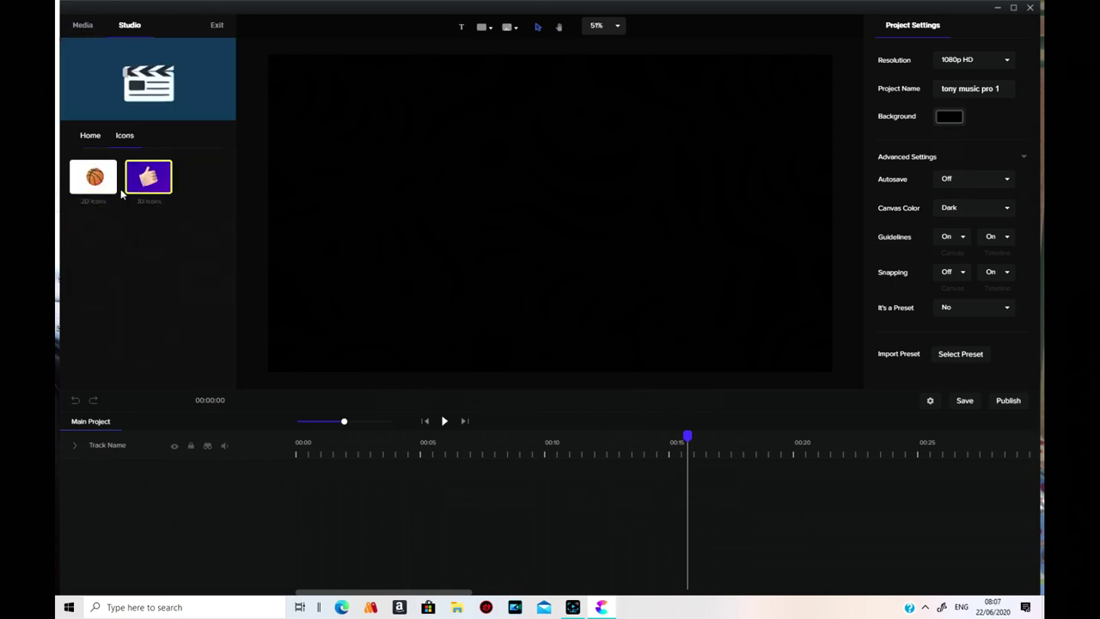
click(81, 177)
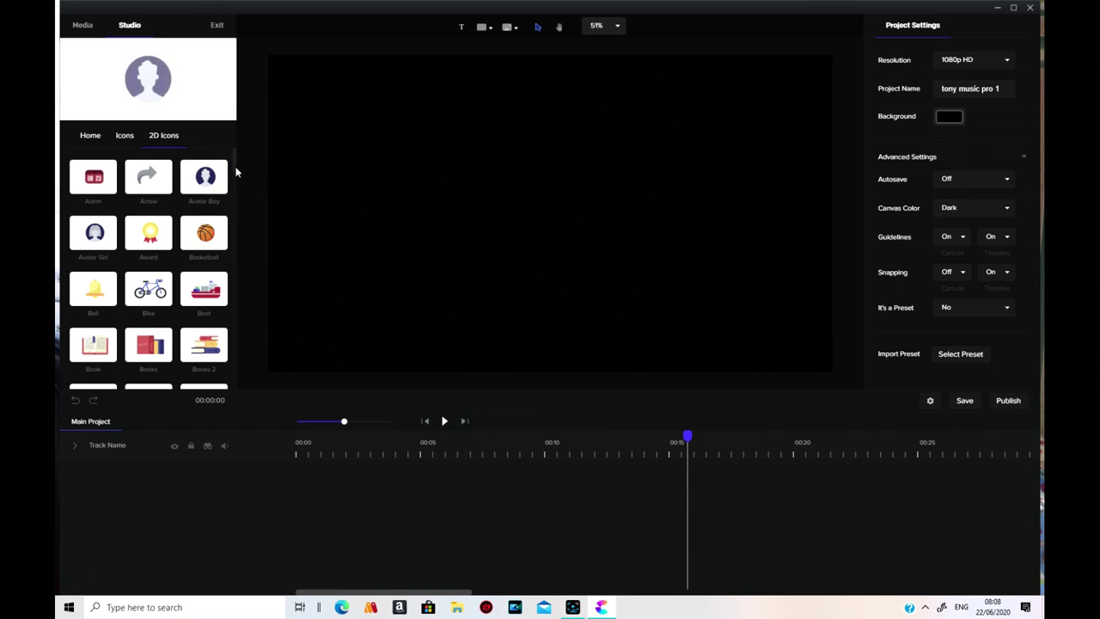
Step: Place the Bike 2D icon on the canvas and delete its clip from the timeline
scroll(235, 169, down, 3)
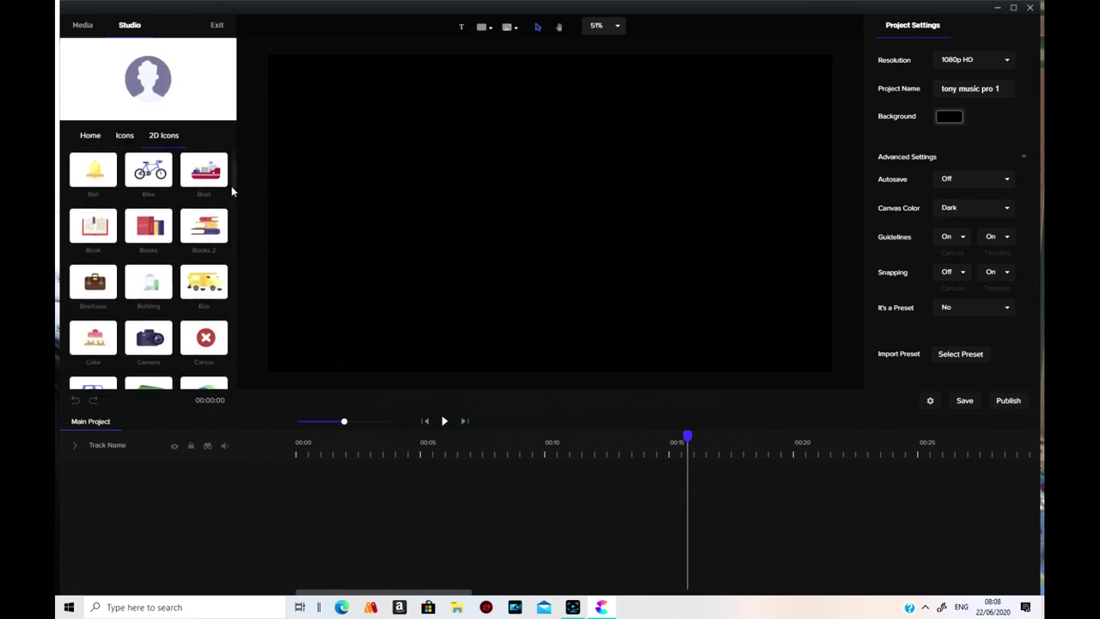
drag(148, 169, 471, 214)
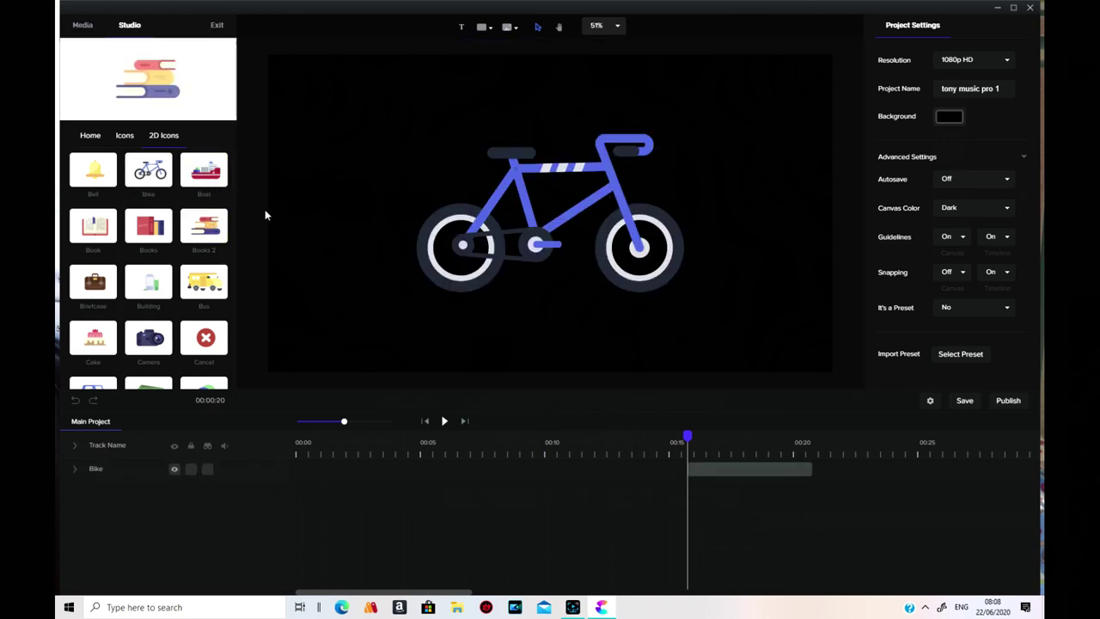
click(738, 468)
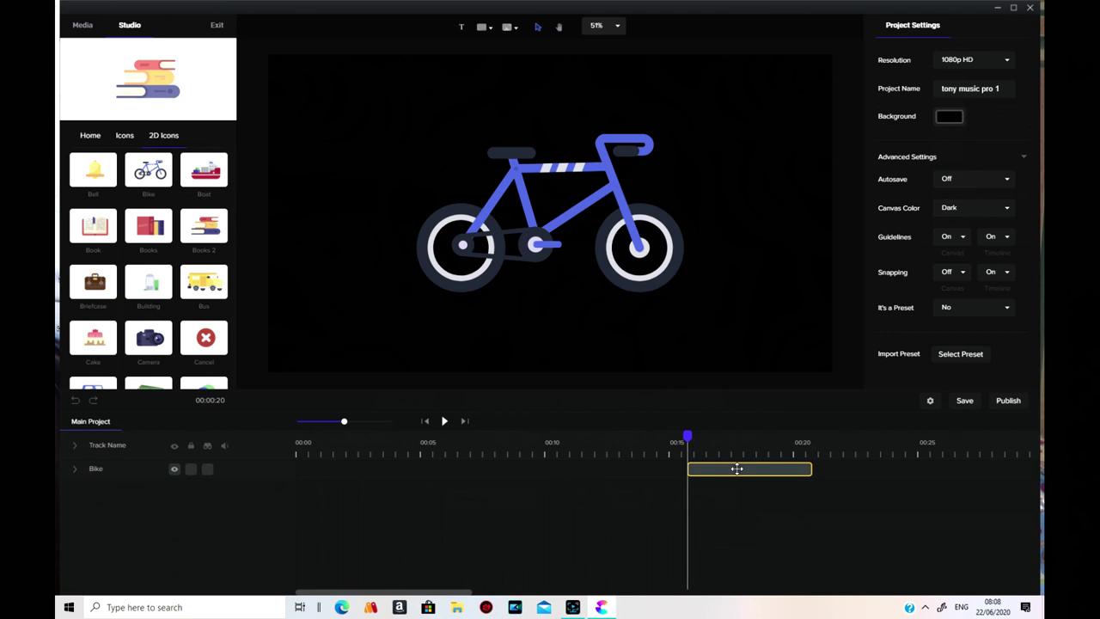
right_click(738, 468)
click(756, 496)
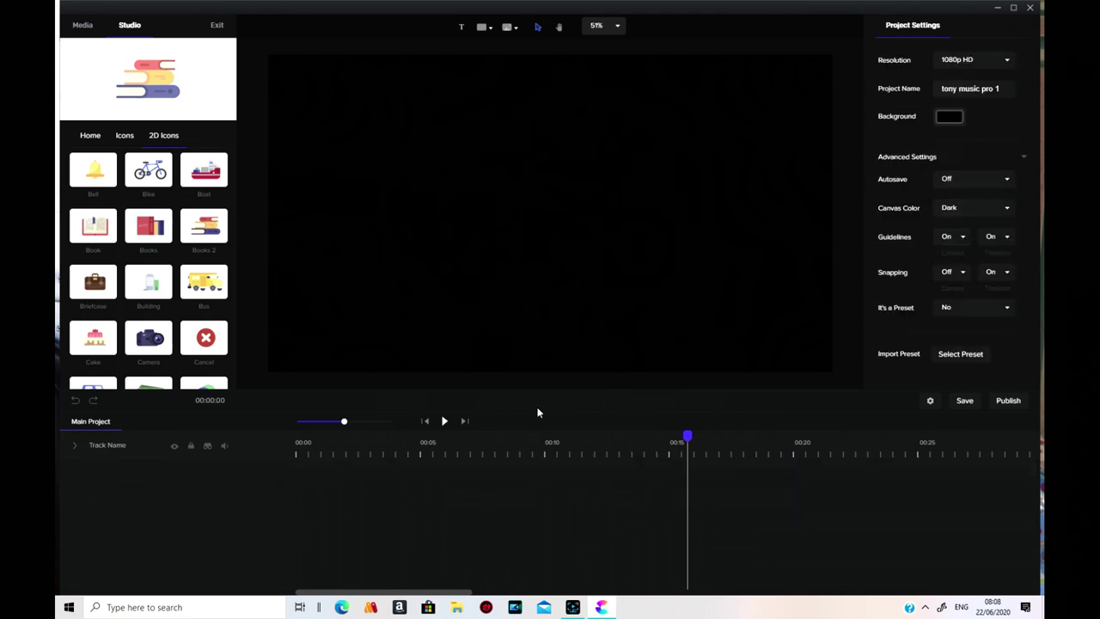
Step: Place the Bus 2D icon on the canvas and delete its clip from the timeline
drag(207, 284, 438, 264)
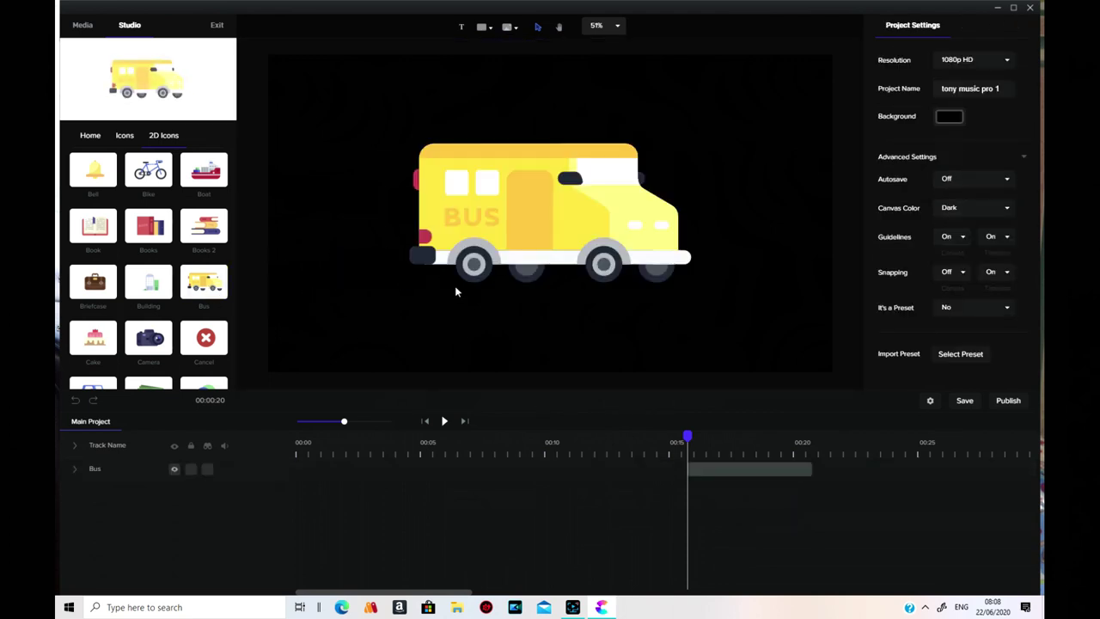
right_click(731, 471)
click(758, 499)
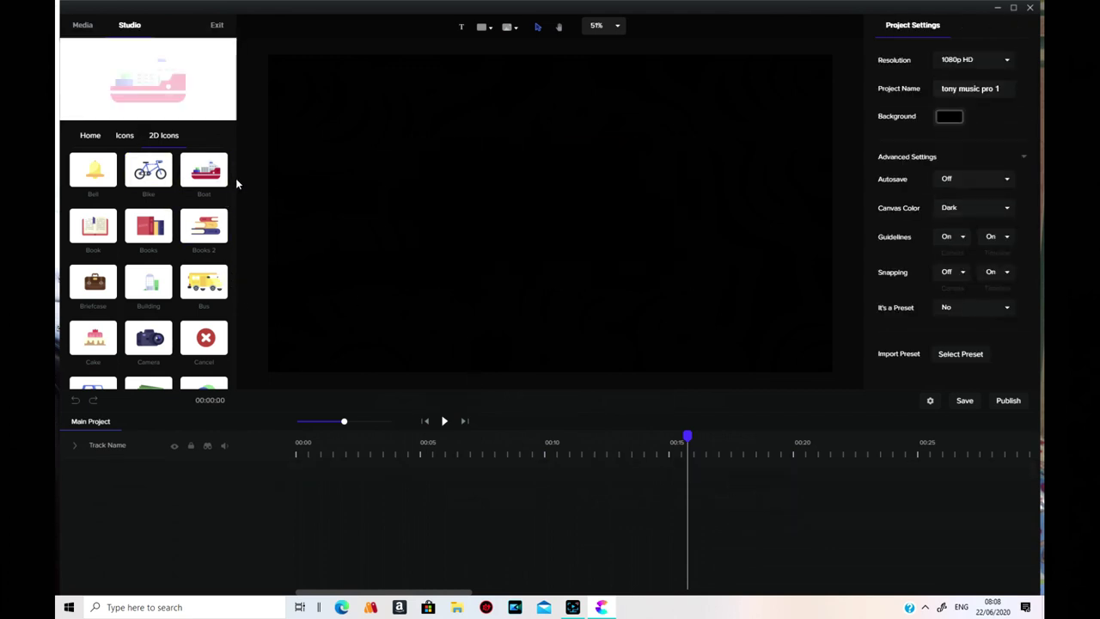
Step: Look through the remaining 2D icons and open the 3D Icons collection
drag(234, 183, 246, 394)
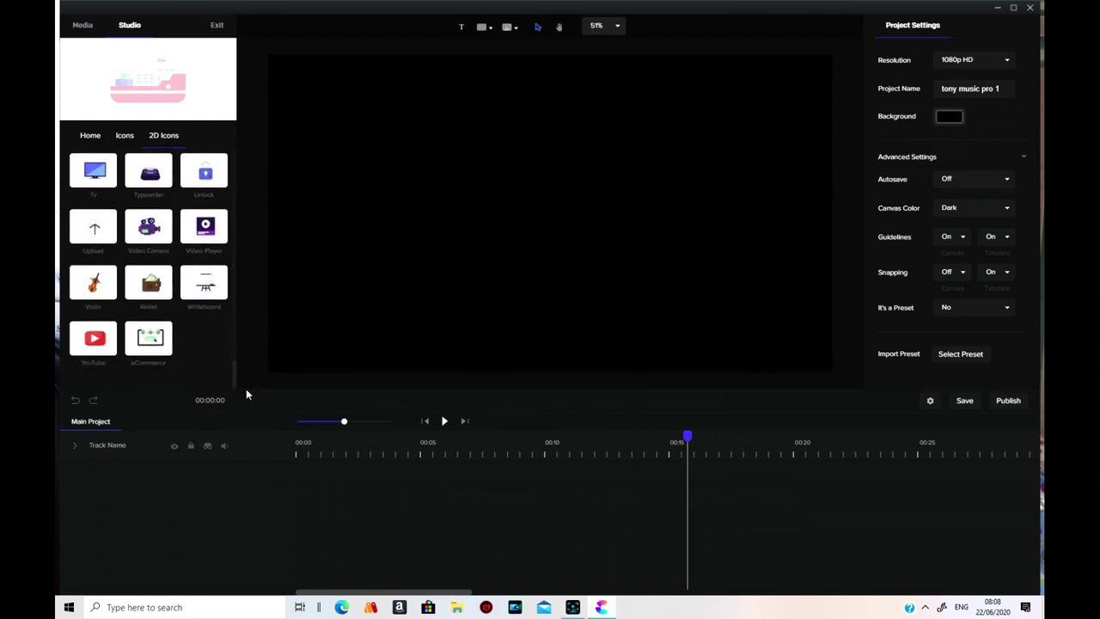
click(121, 142)
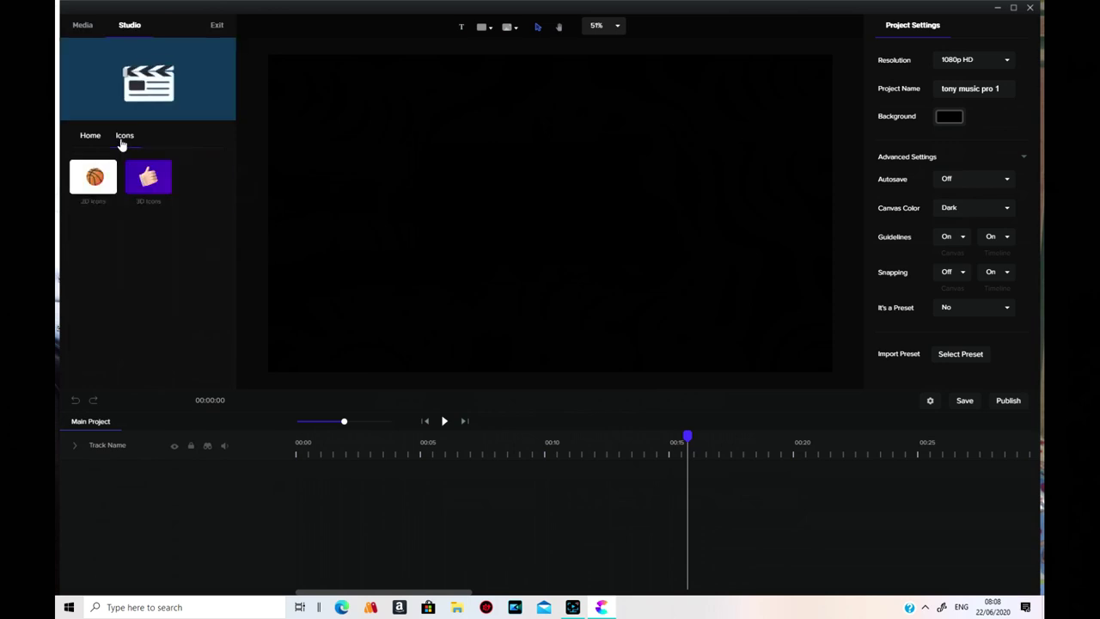
click(148, 179)
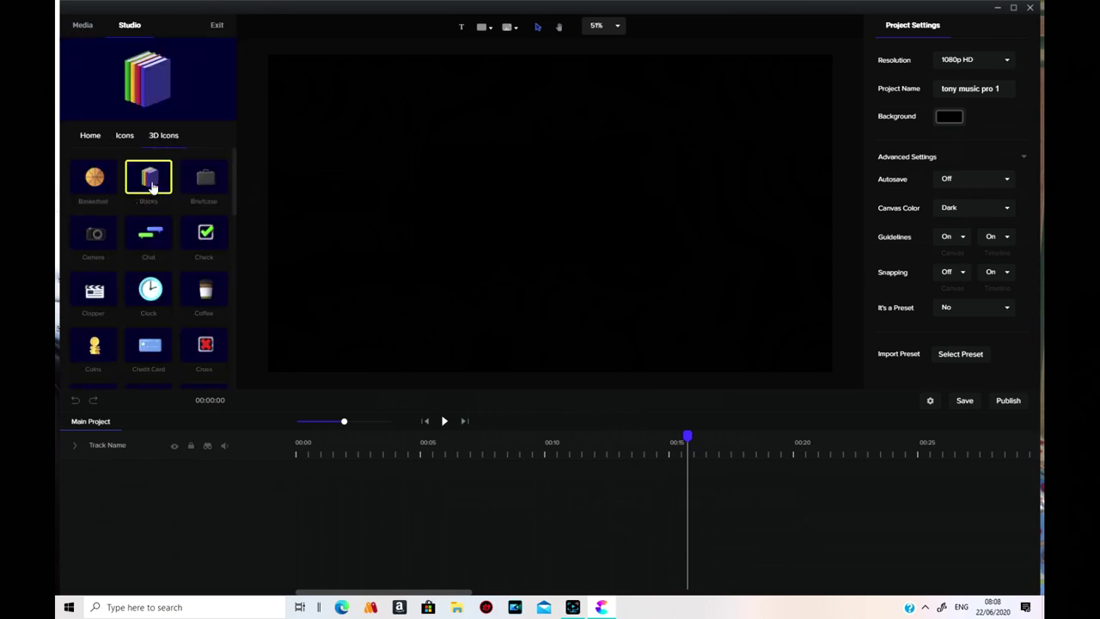
Step: Add the Basketball 3D icon to the canvas and play its animation
drag(94, 177, 526, 215)
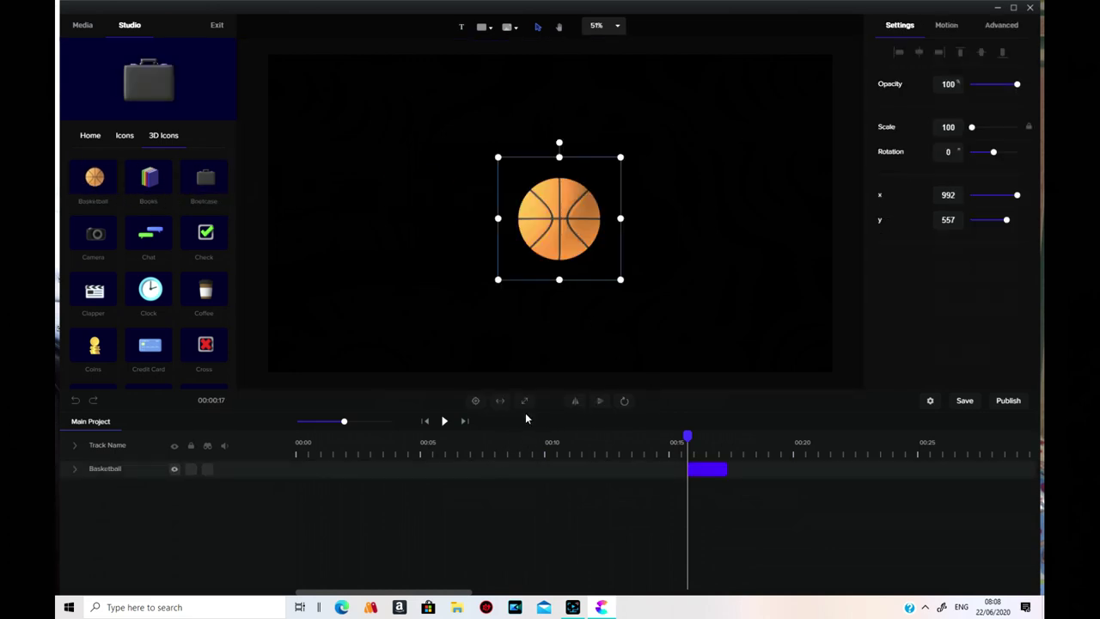
click(445, 422)
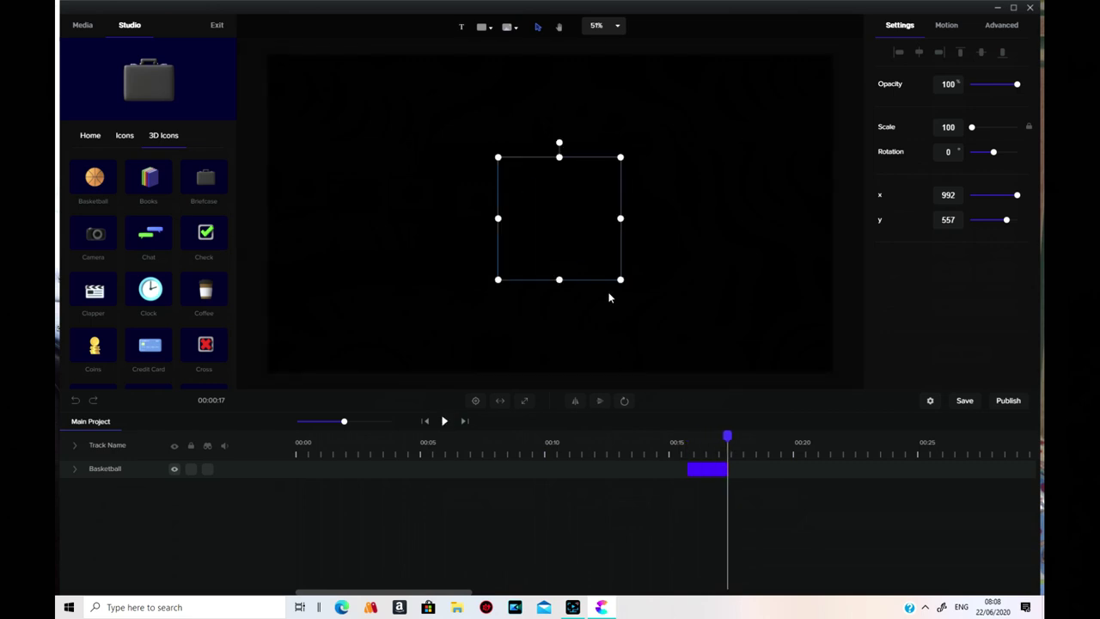
drag(567, 256, 419, 277)
Step: Add the Books 3D icon after the Basketball clip, play it, and expand the Books track
drag(135, 183, 489, 175)
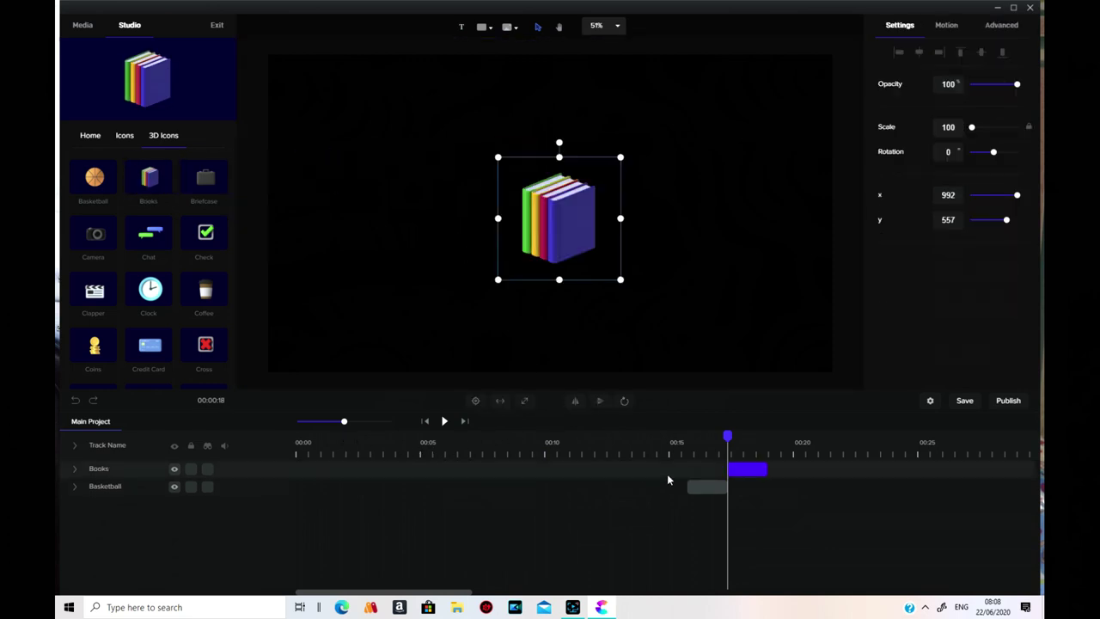
click(444, 422)
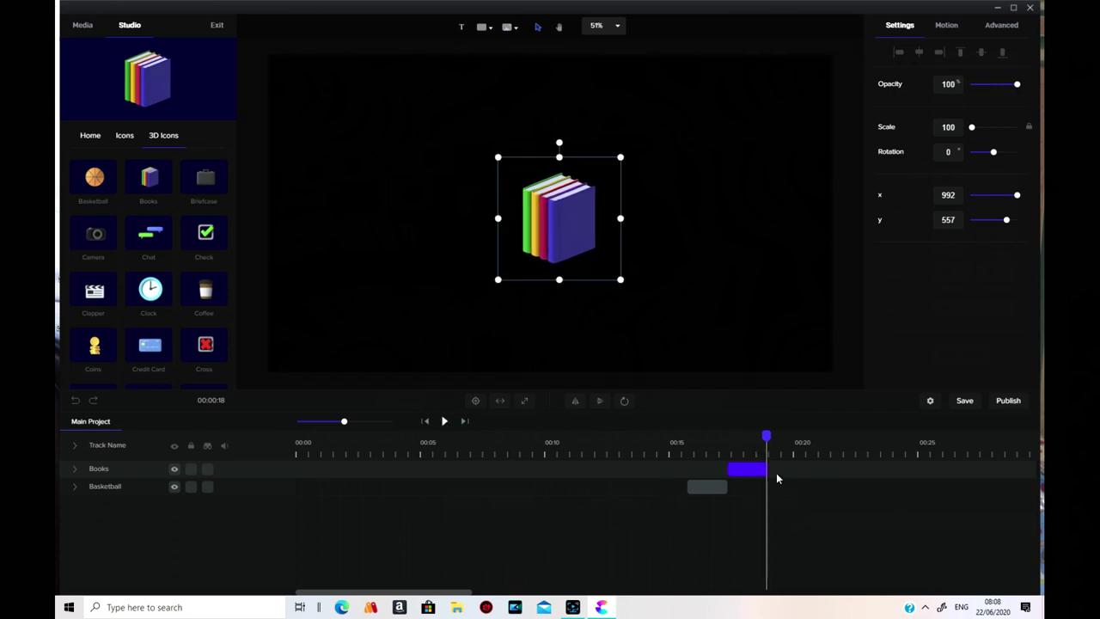
click(74, 470)
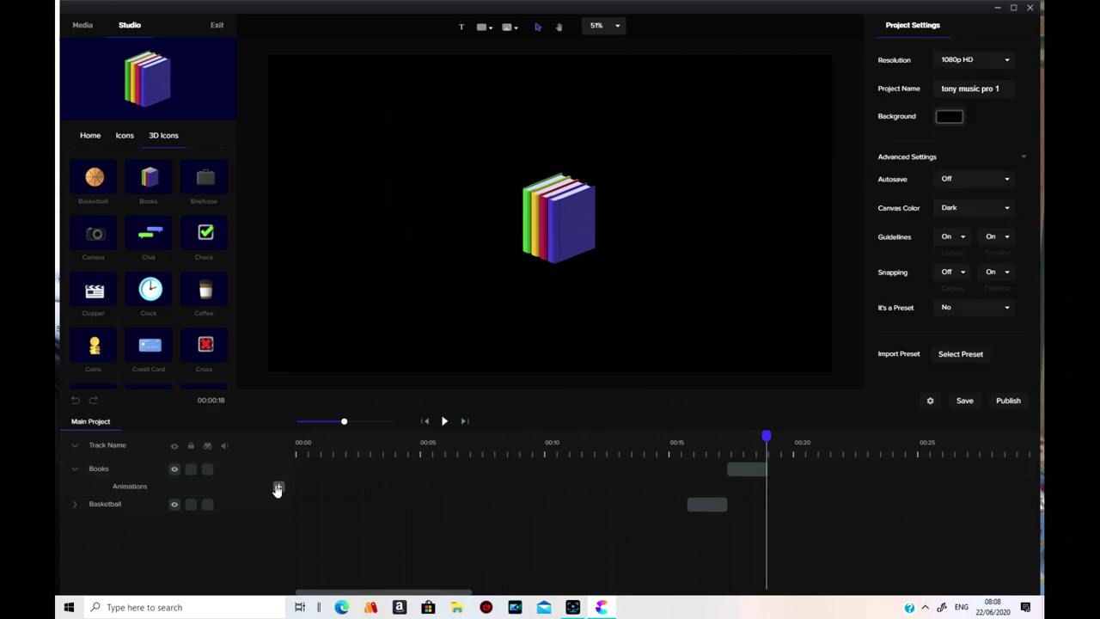
Step: Delete the Books and Basketball clips from the timeline
right_click(745, 469)
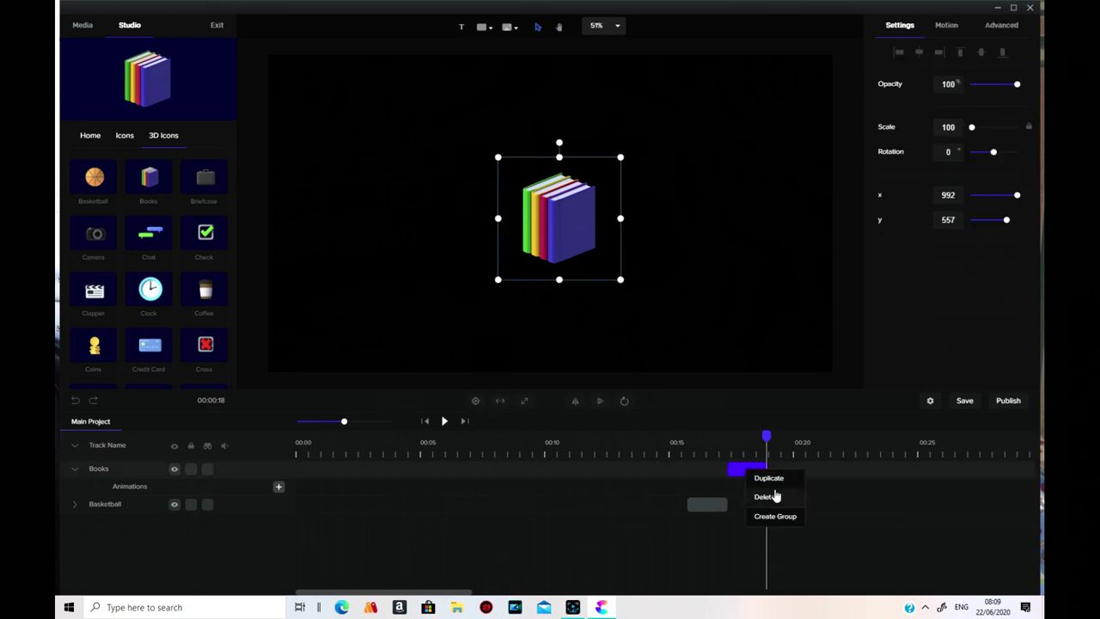
click(772, 495)
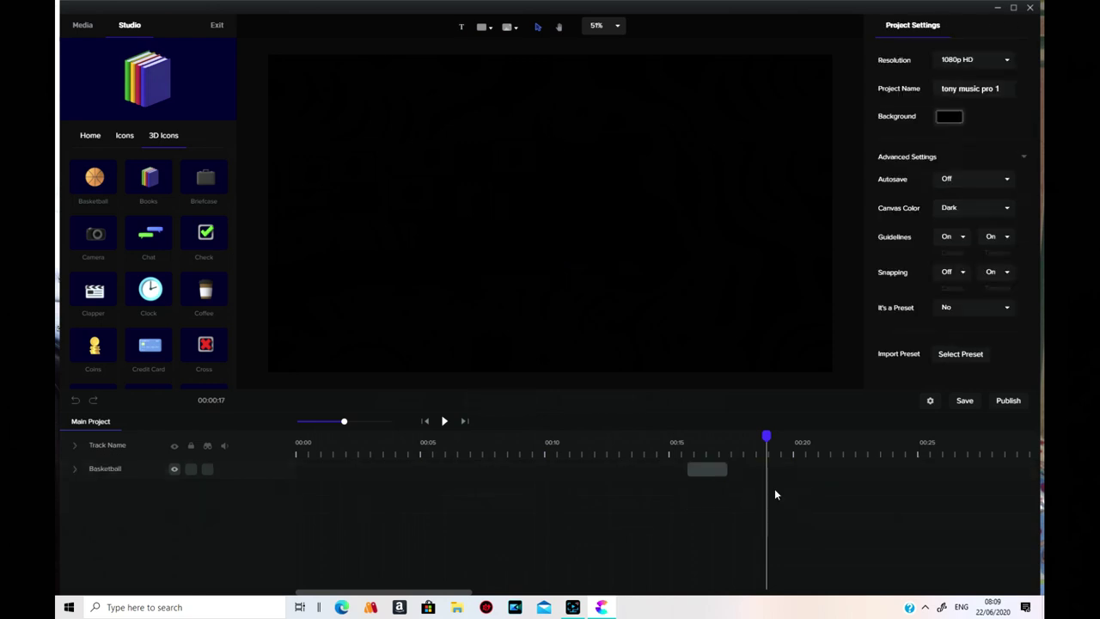
right_click(704, 476)
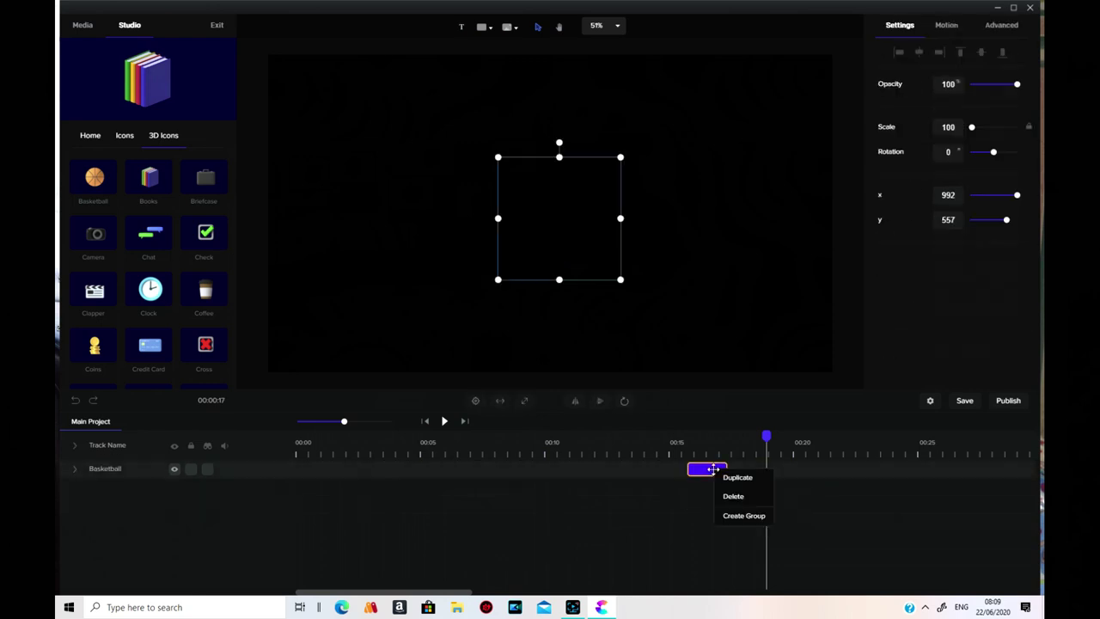
click(751, 496)
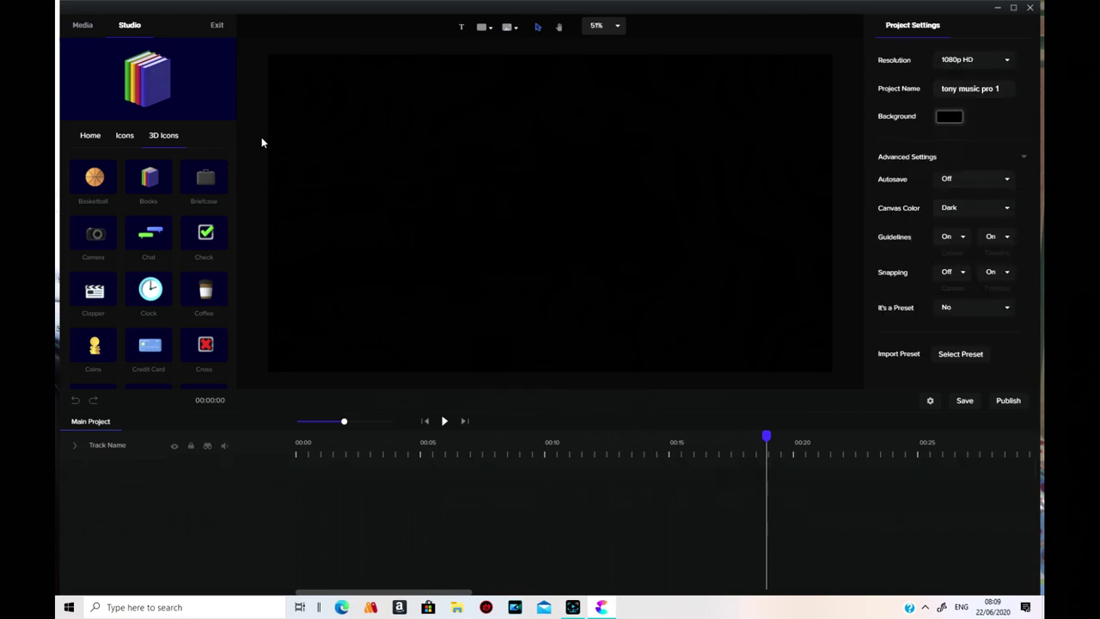
Step: Look through the full list of 3D icons
scroll(184, 238, down, 8)
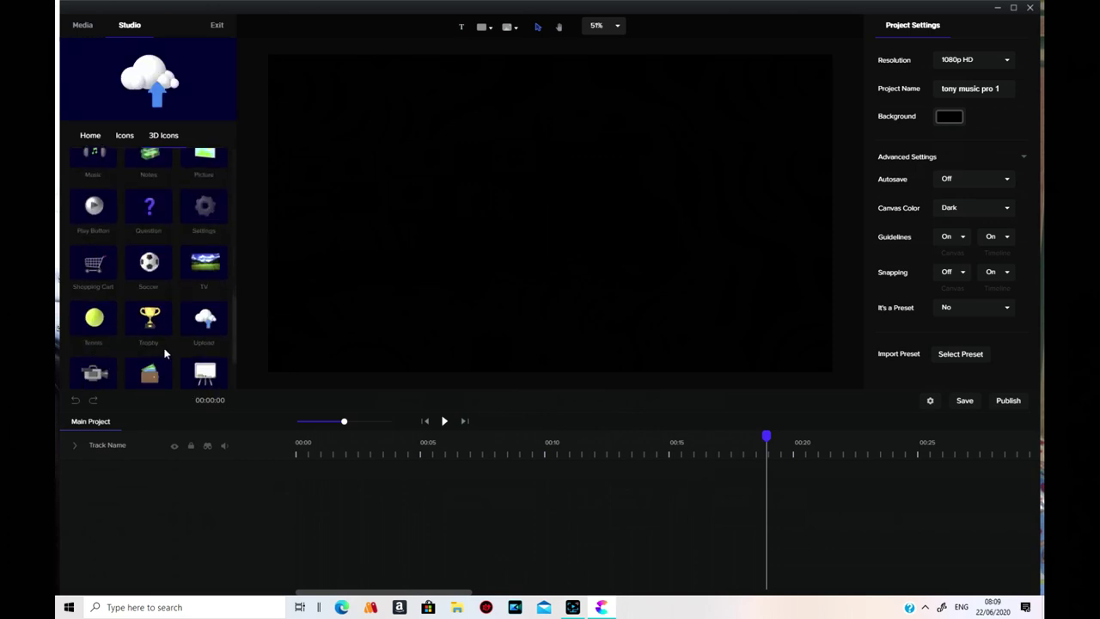
scroll(187, 315, down, 1)
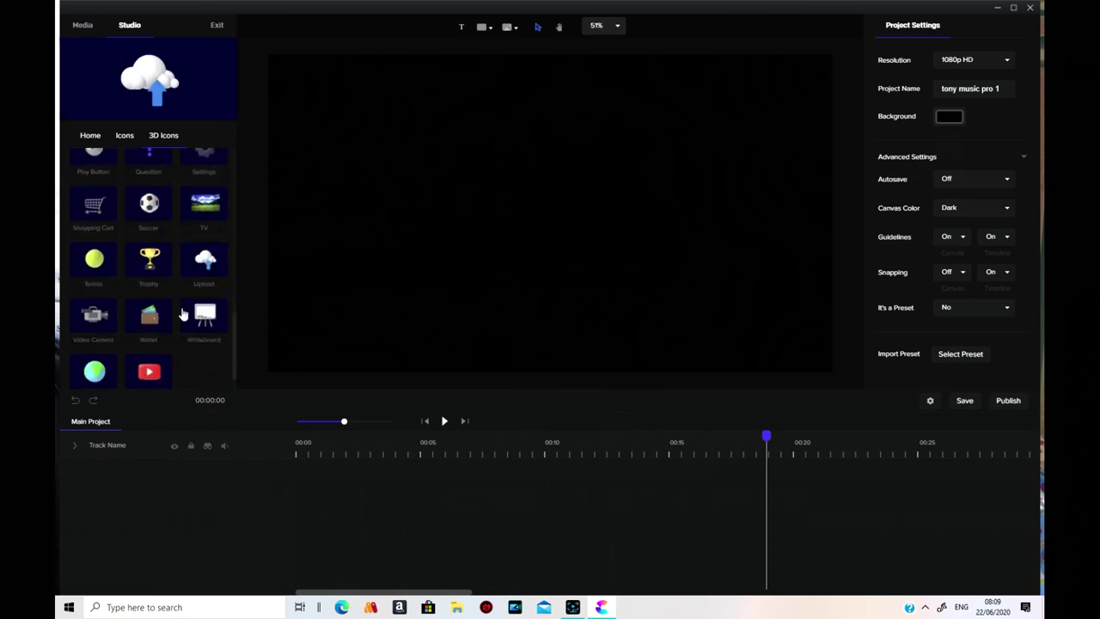
scroll(188, 297, up, 9)
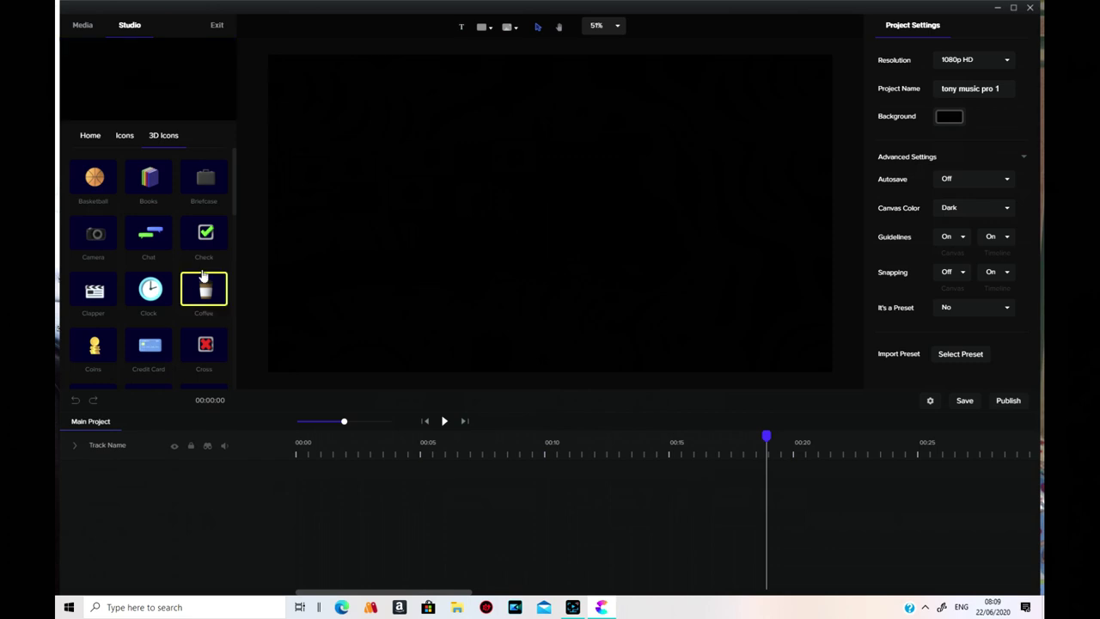
Step: Open the 3d backgrounds collection, look through its scenes, and preview the Beach background
click(93, 143)
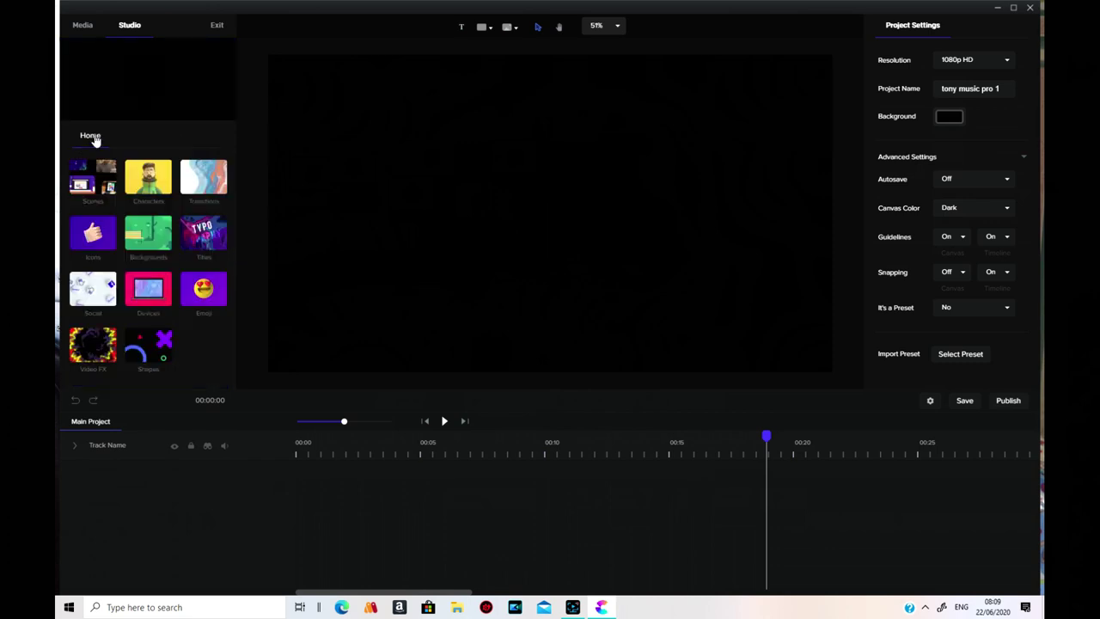
click(162, 237)
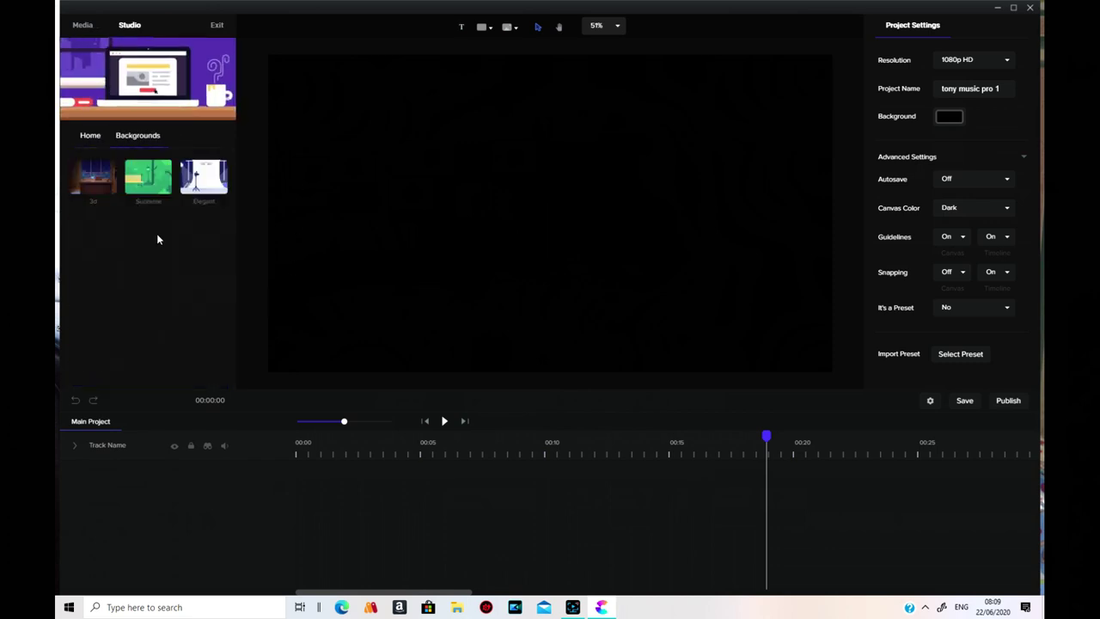
click(95, 187)
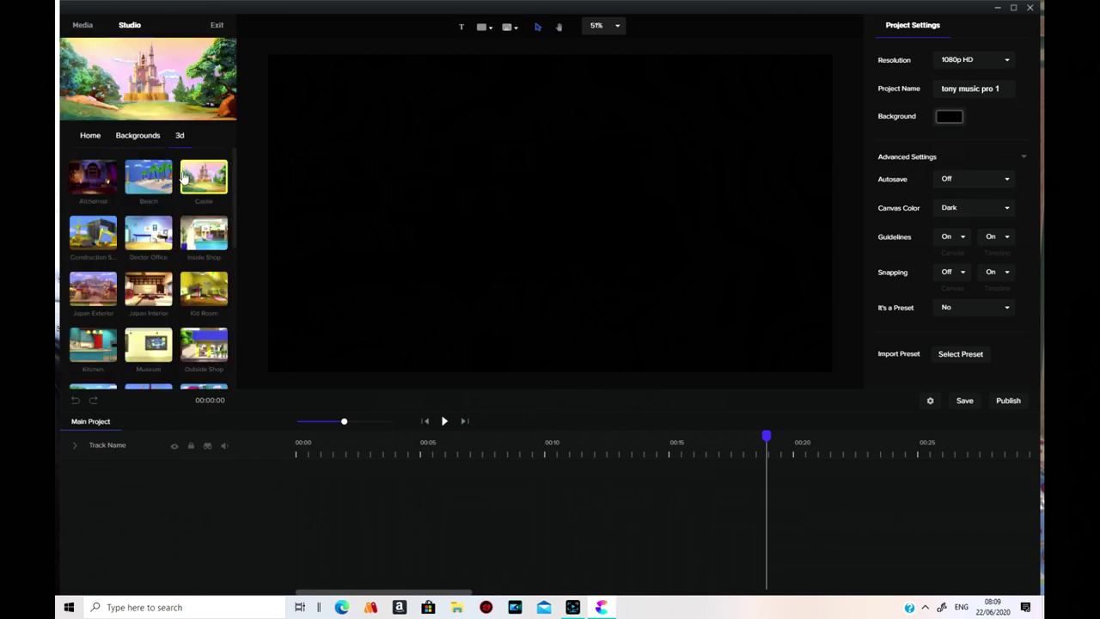
drag(234, 239, 248, 376)
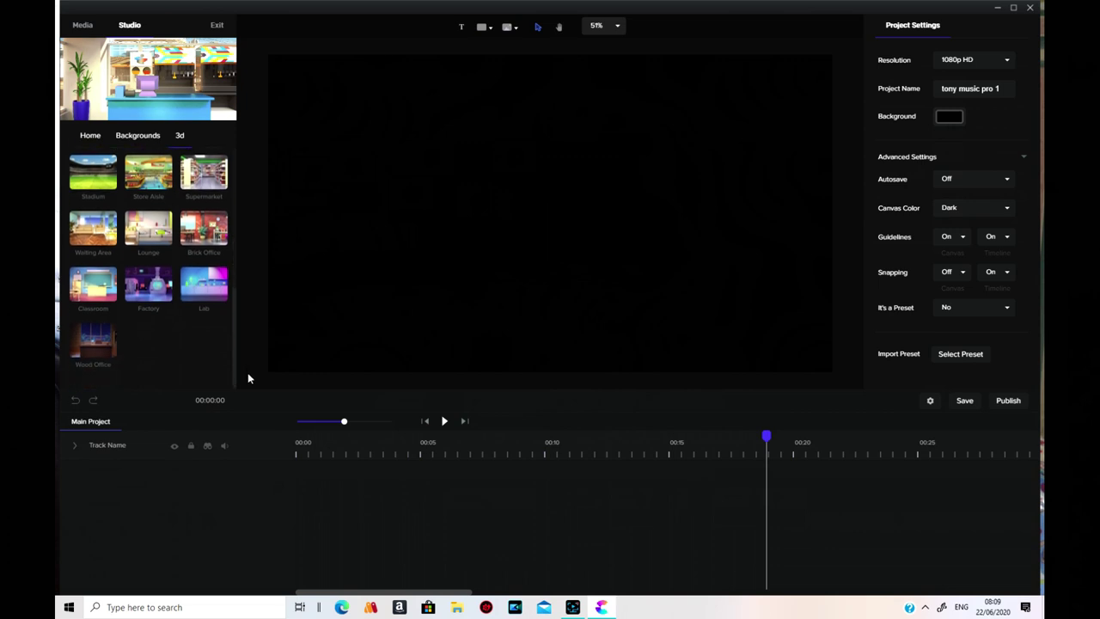
drag(248, 378, 228, 201)
click(148, 176)
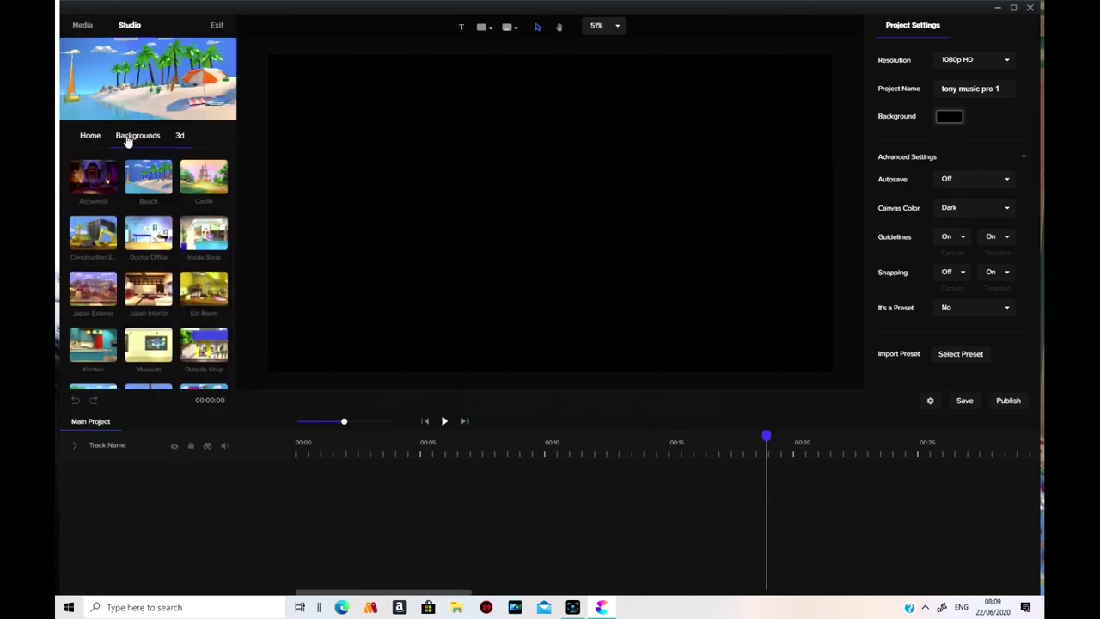
Step: Open the Supreme backgrounds collection and look through its scenes
click(137, 138)
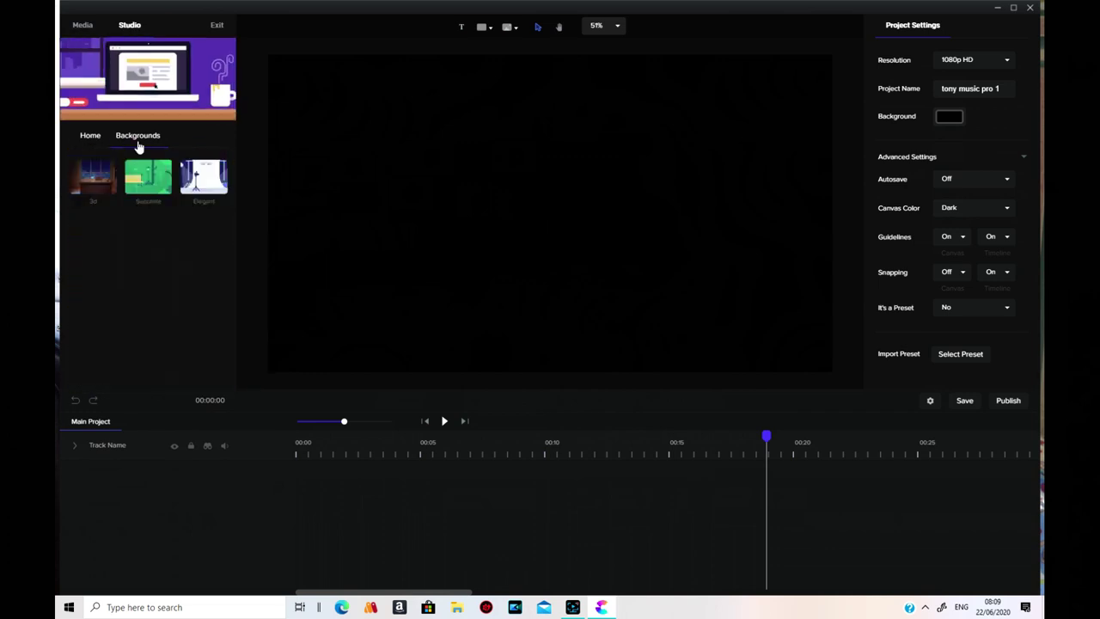
click(151, 191)
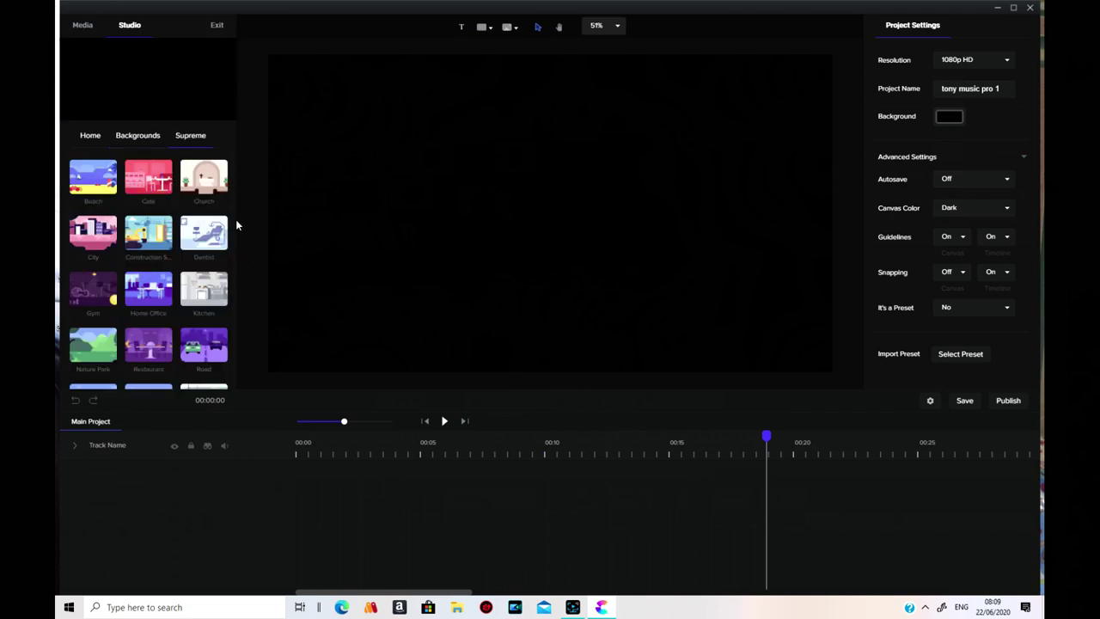
drag(233, 232, 243, 363)
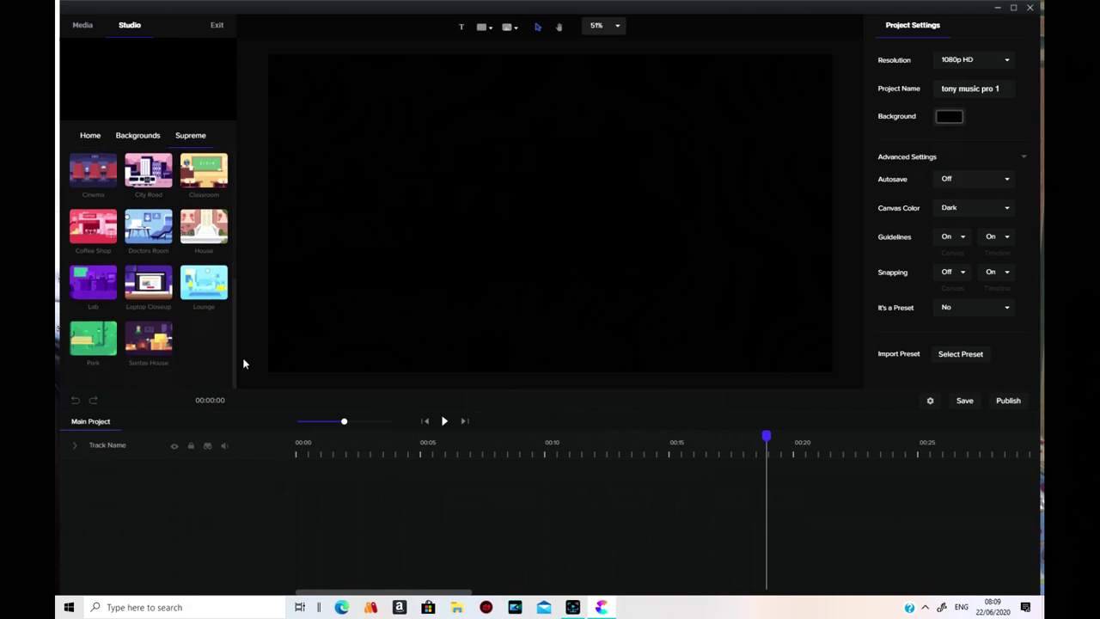
Step: Look through the Supreme background presets and the Elegant background collection
drag(243, 363, 245, 274)
click(137, 135)
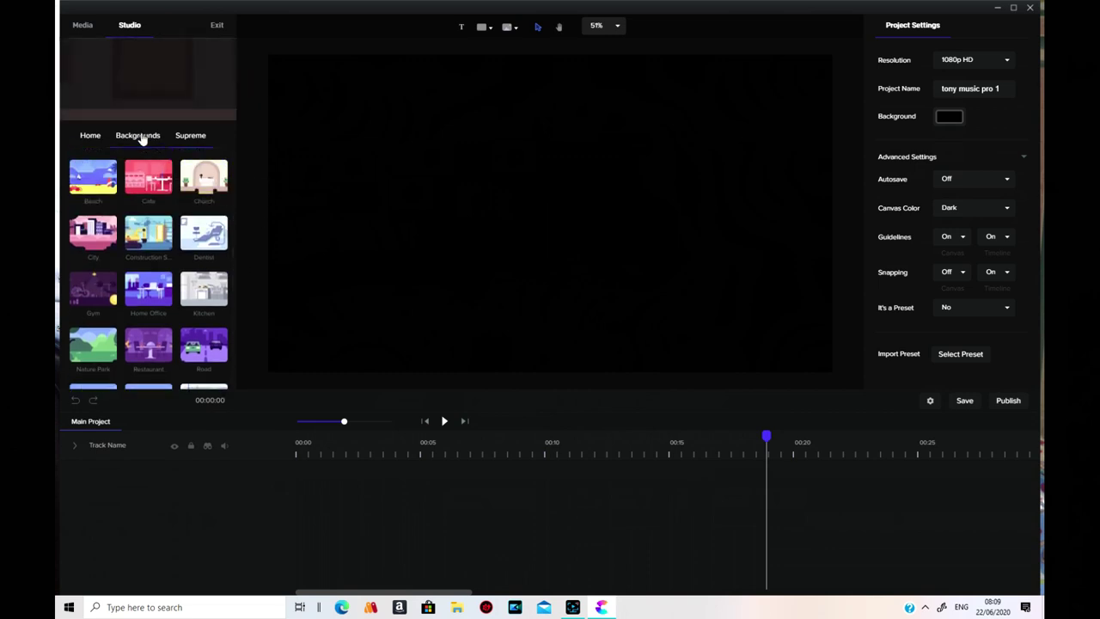
click(212, 194)
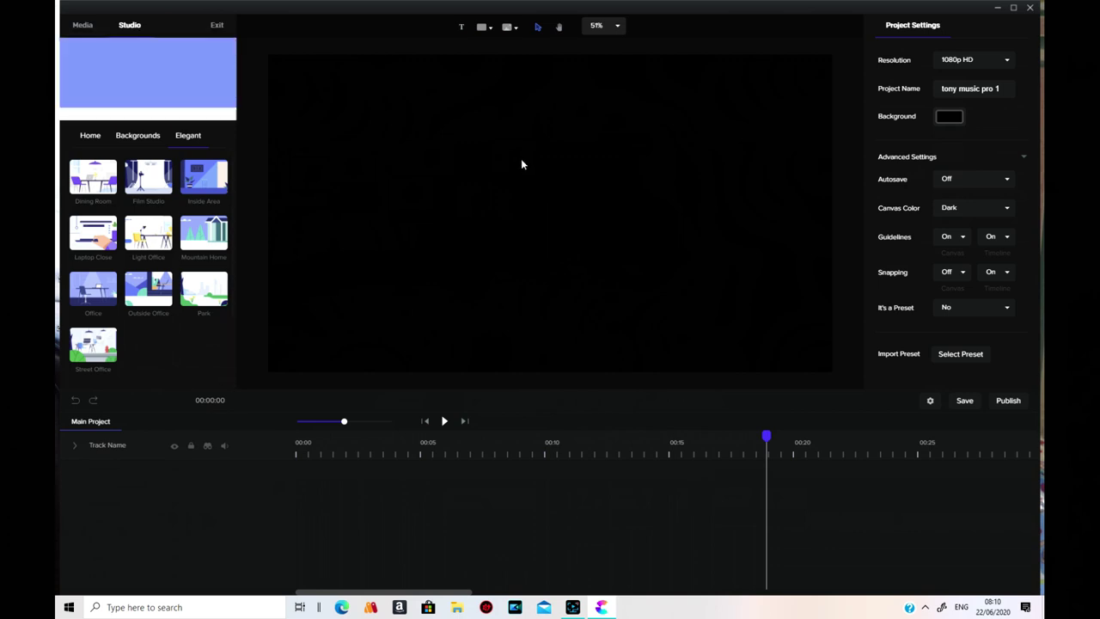
Step: Preview the Blue Neon title from the Epic Style titles on the canvas and delete its track from the timeline
click(90, 137)
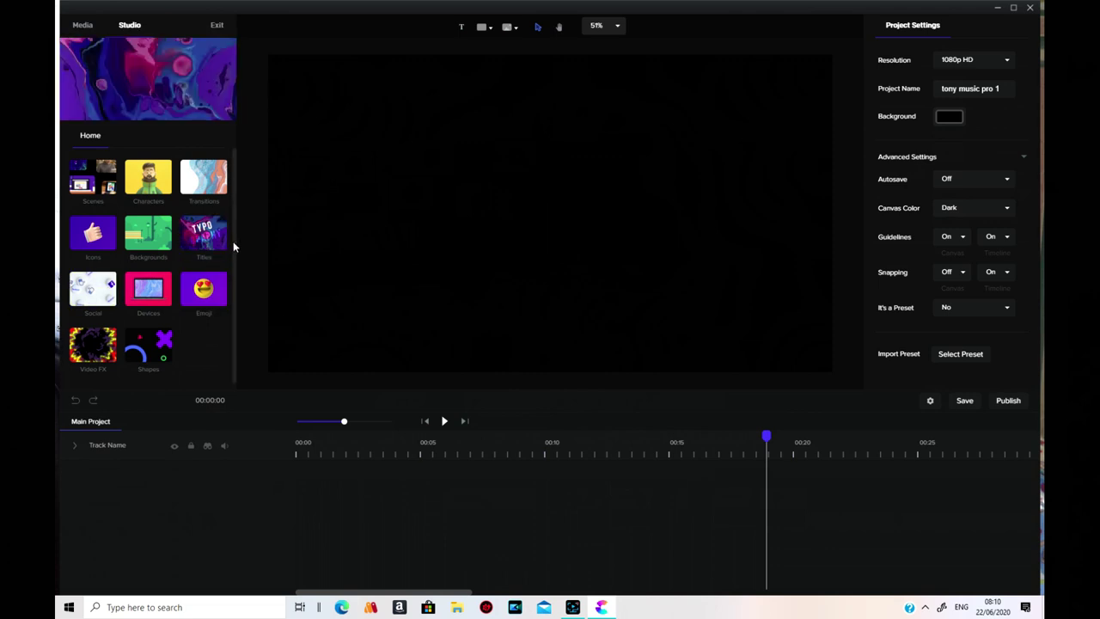
click(205, 245)
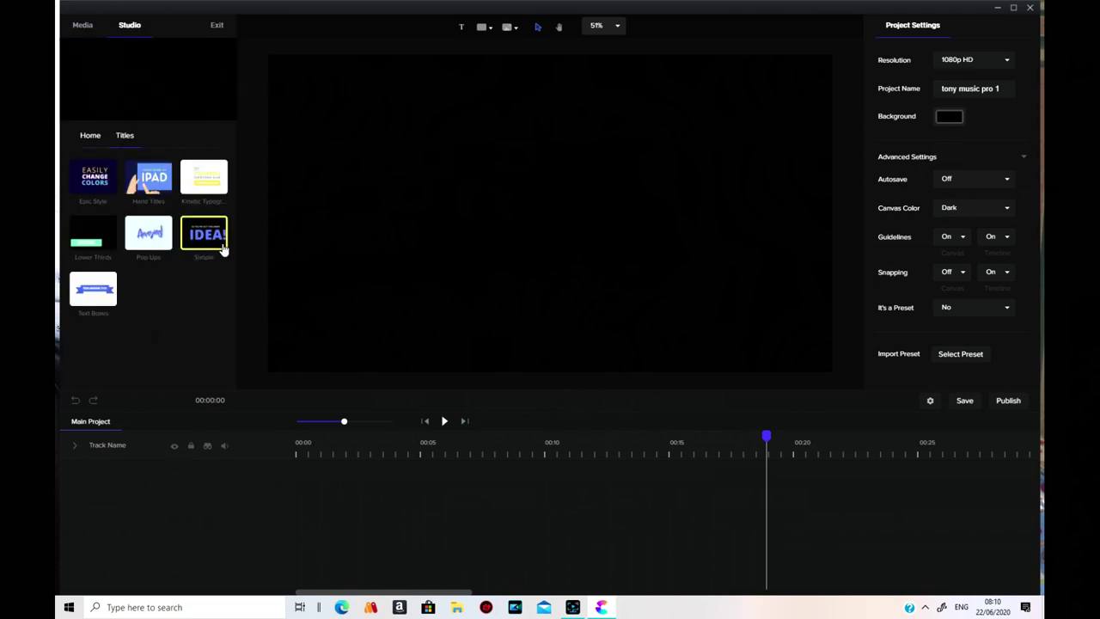
click(94, 176)
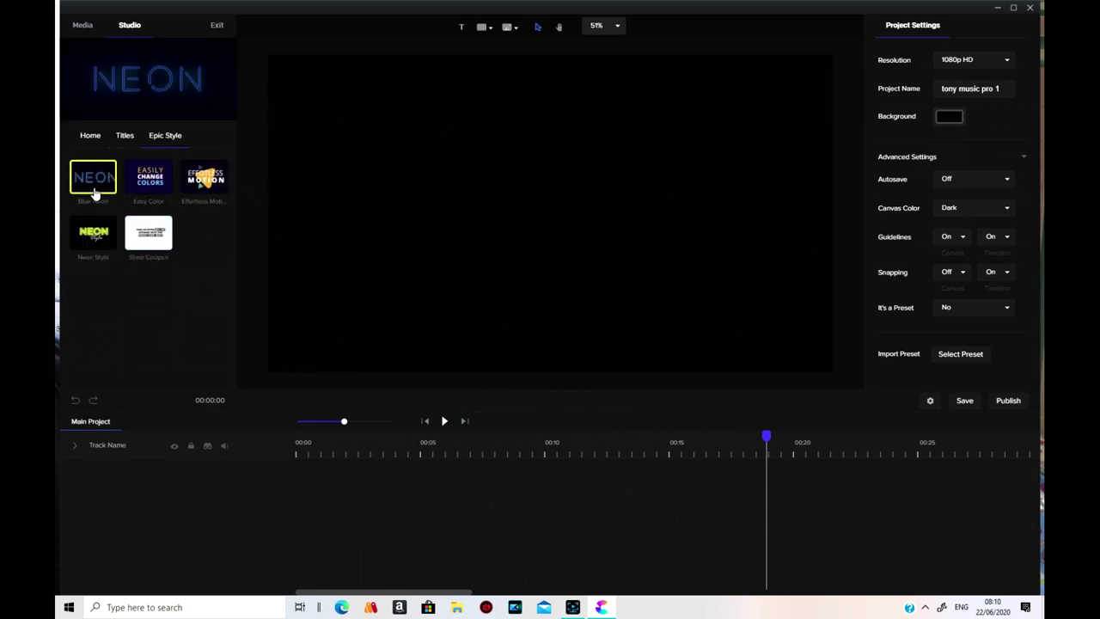
drag(94, 181, 547, 185)
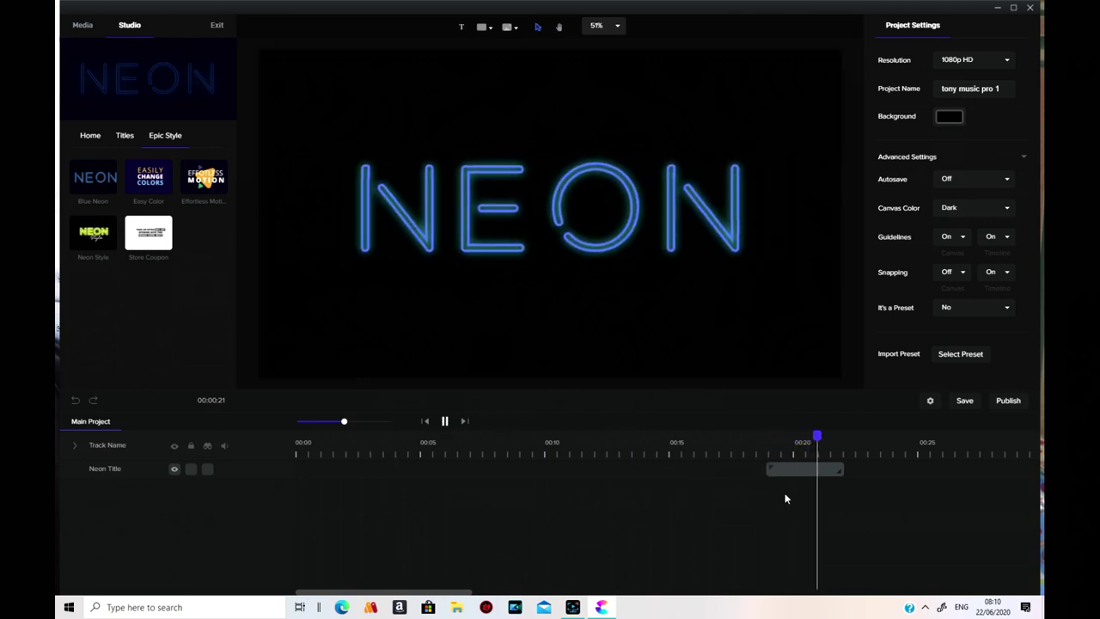
right_click(806, 470)
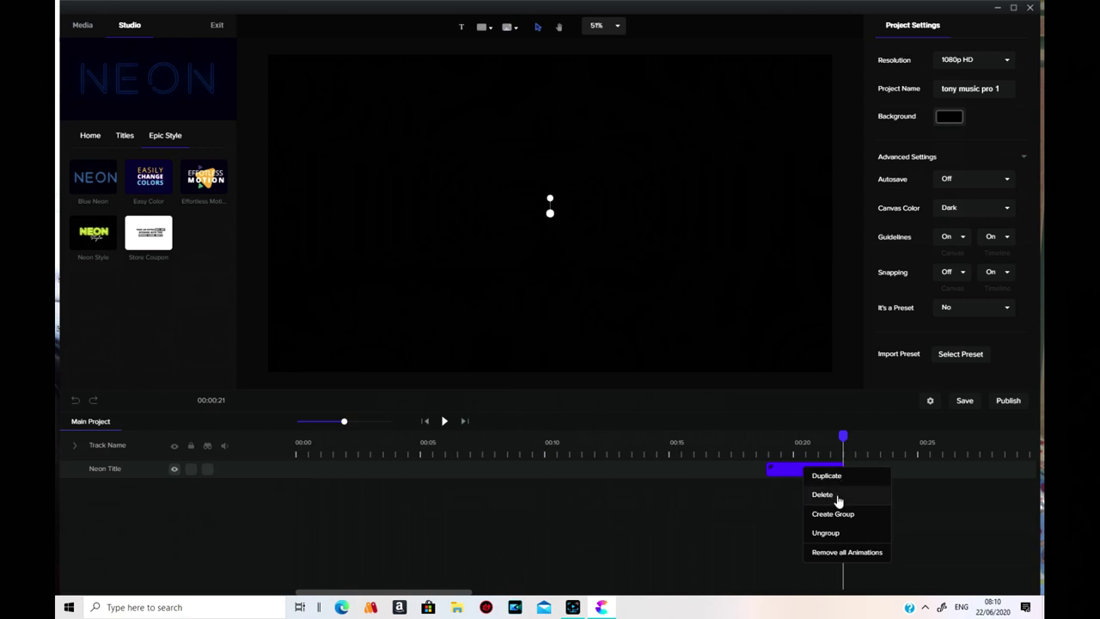
click(823, 495)
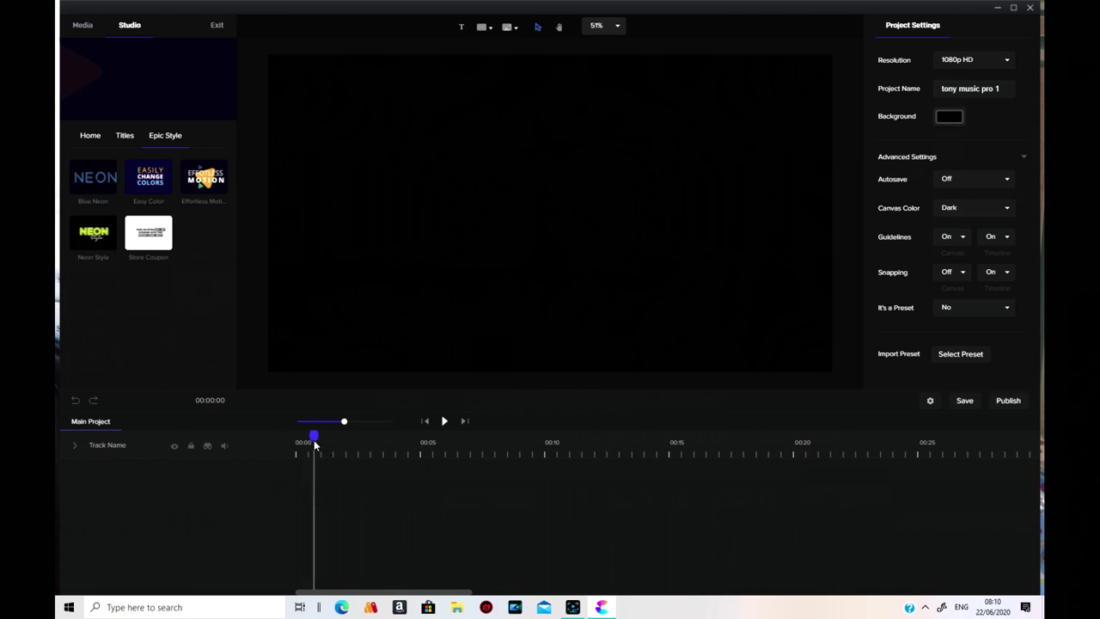
Step: Play the Easy Color title at the start of the timeline and delete its clip
drag(150, 177, 455, 221)
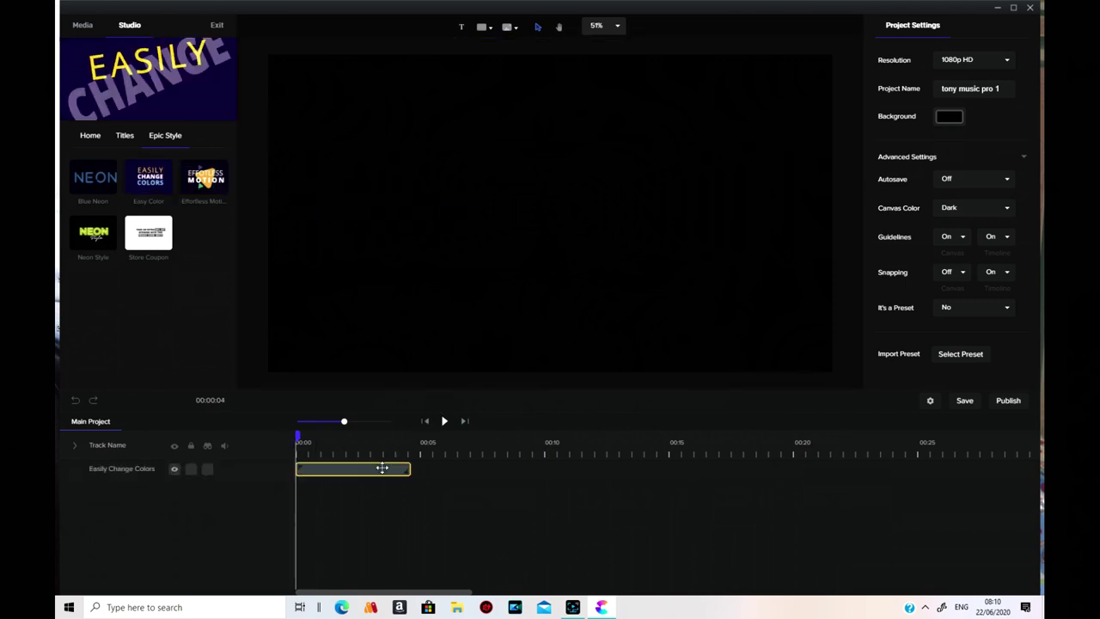
click(446, 422)
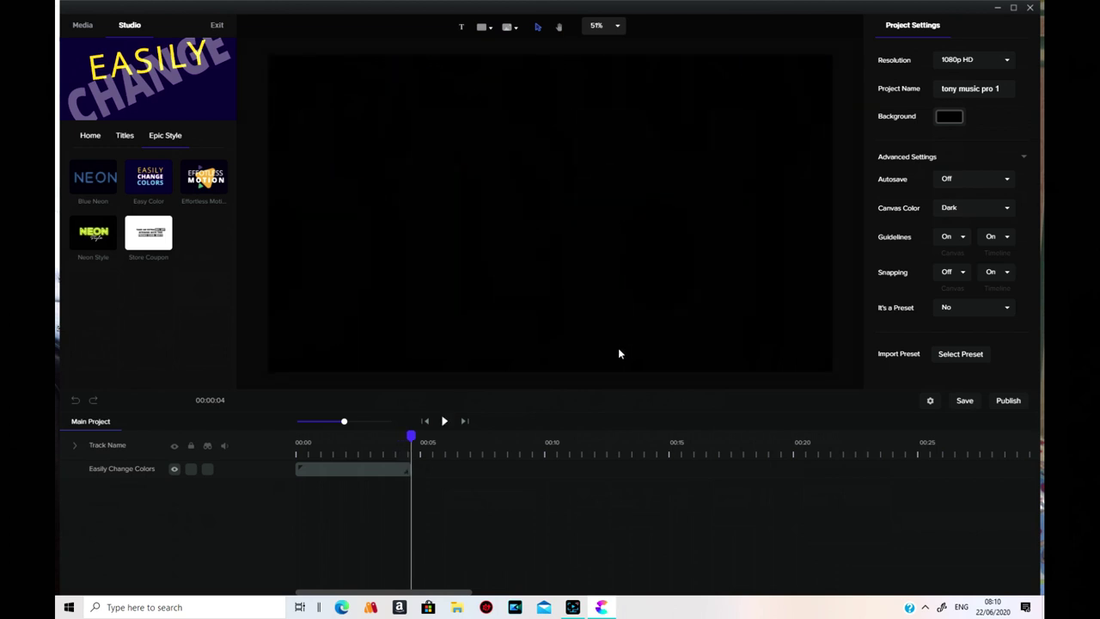
right_click(339, 471)
click(361, 499)
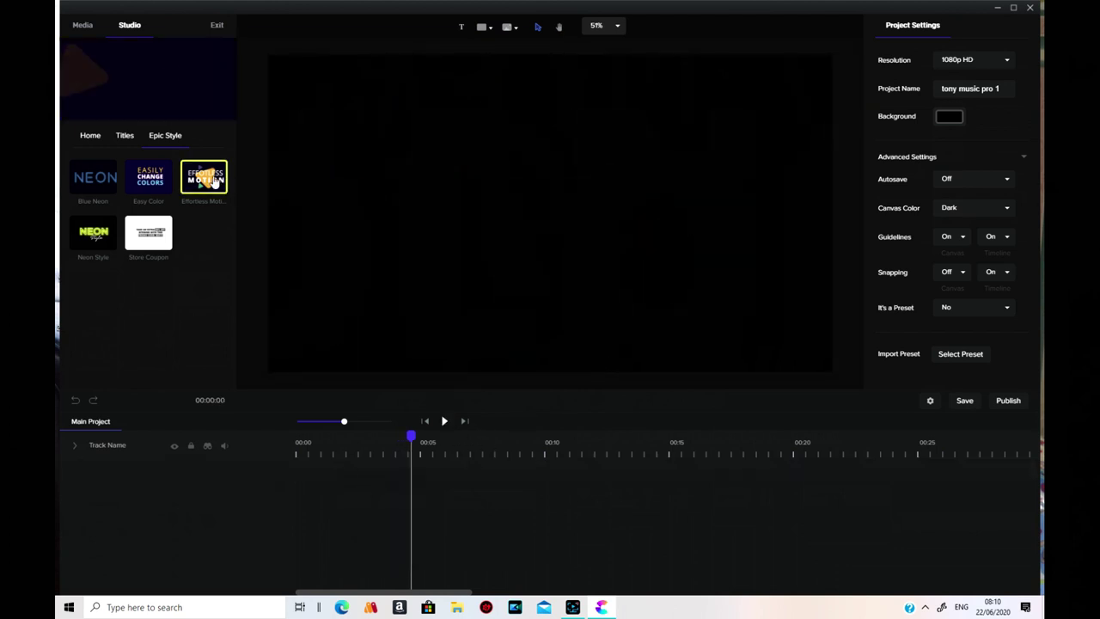
Step: Play the Effortless Motion title on the canvas and delete its clip from the timeline
drag(204, 179, 544, 273)
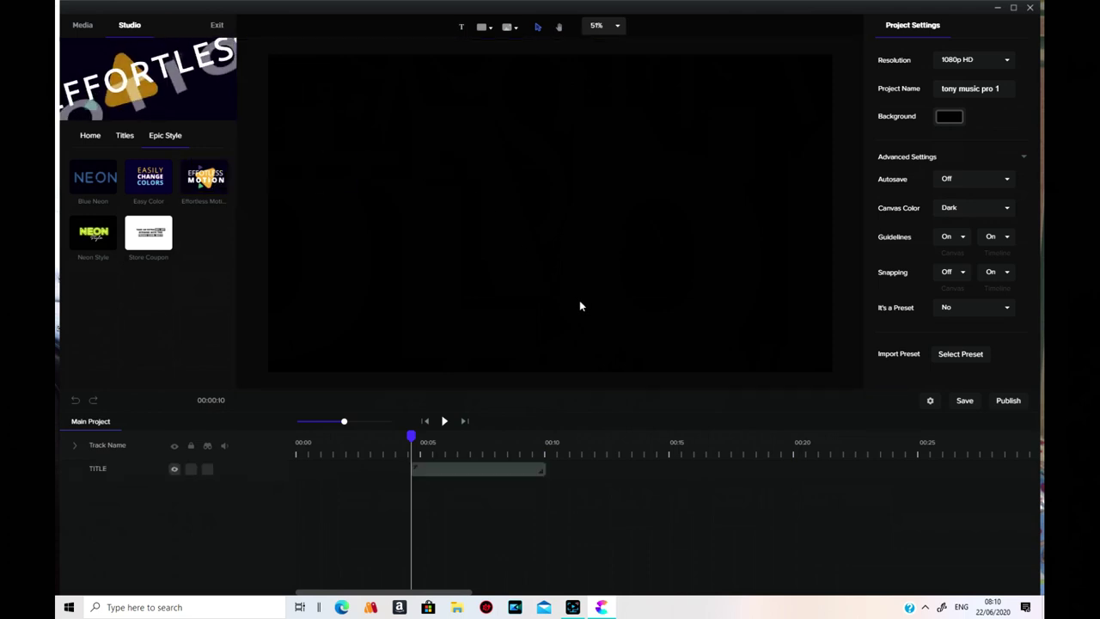
click(445, 421)
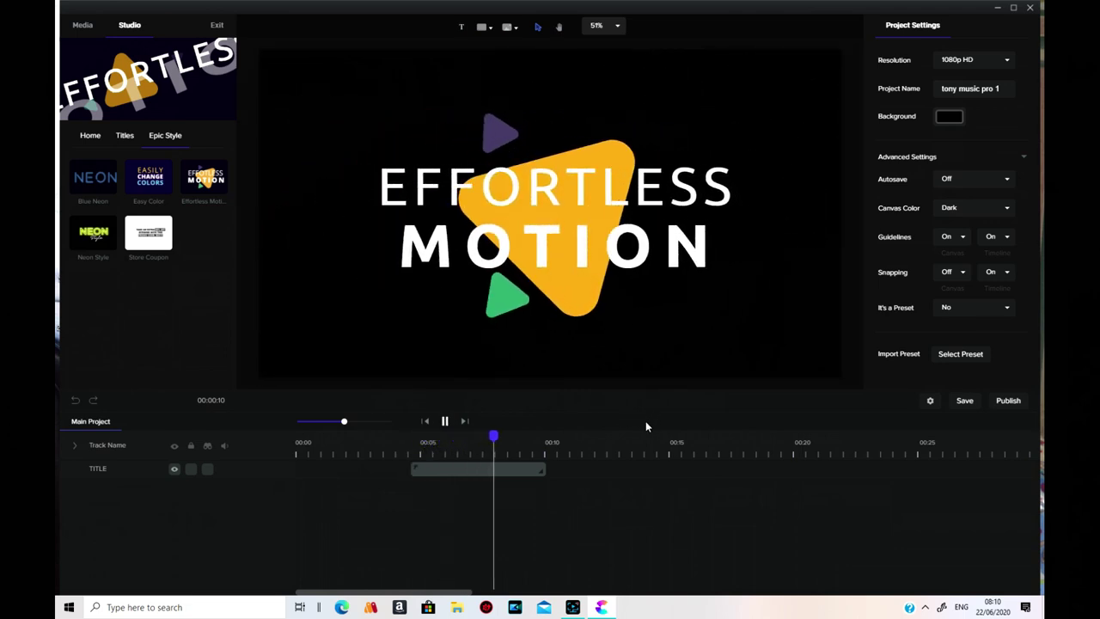
right_click(458, 469)
click(483, 497)
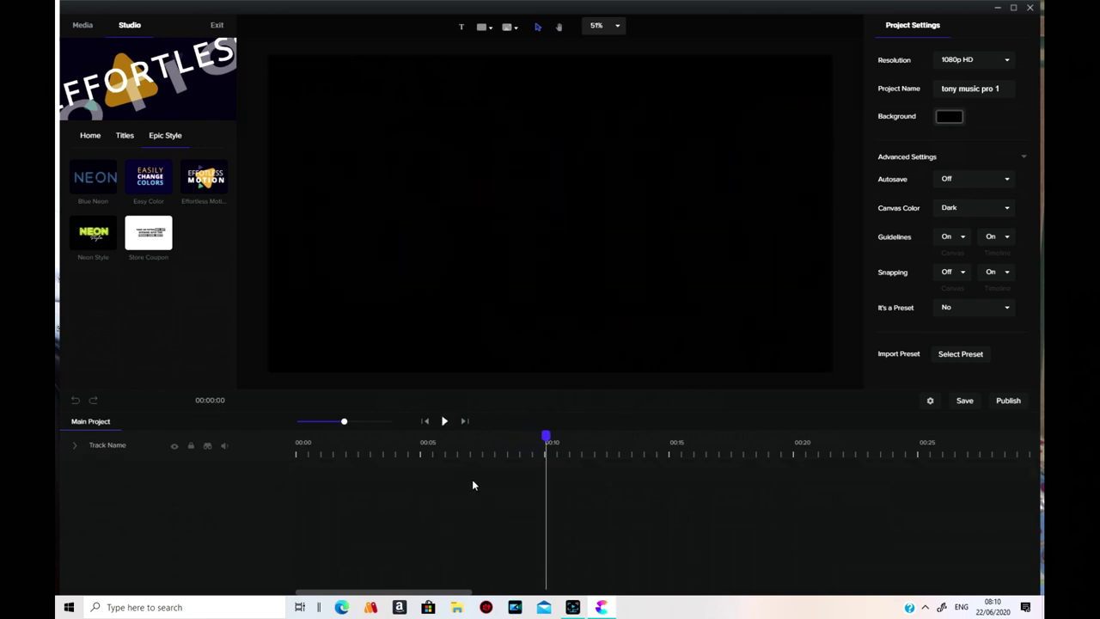
Step: Play the Neon Style title on the canvas and delete its clip from the timeline
drag(93, 238, 400, 225)
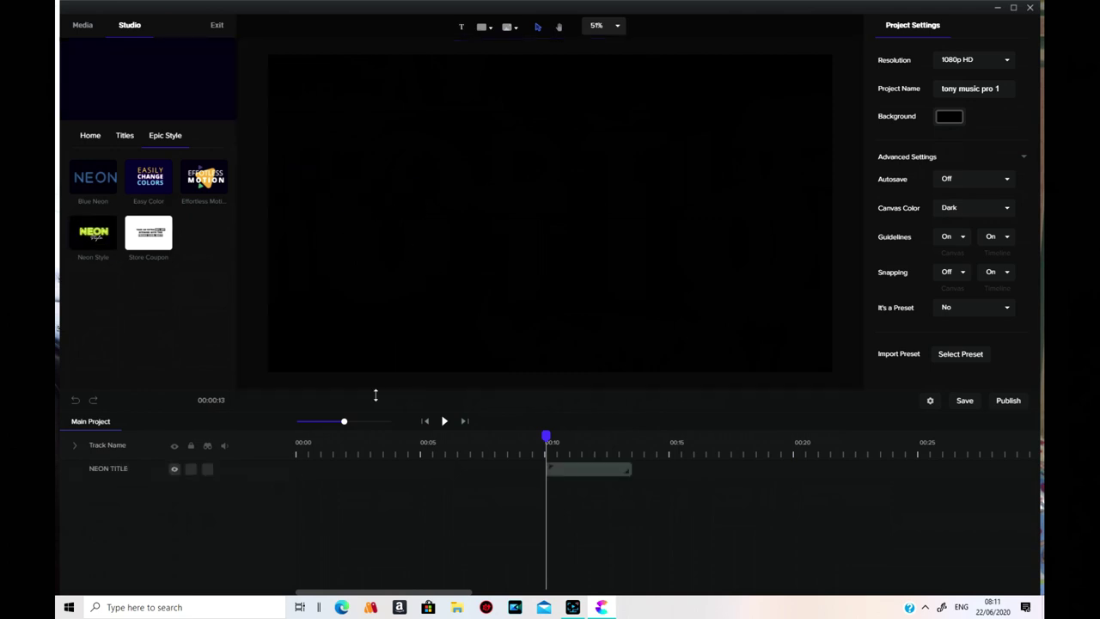
click(444, 422)
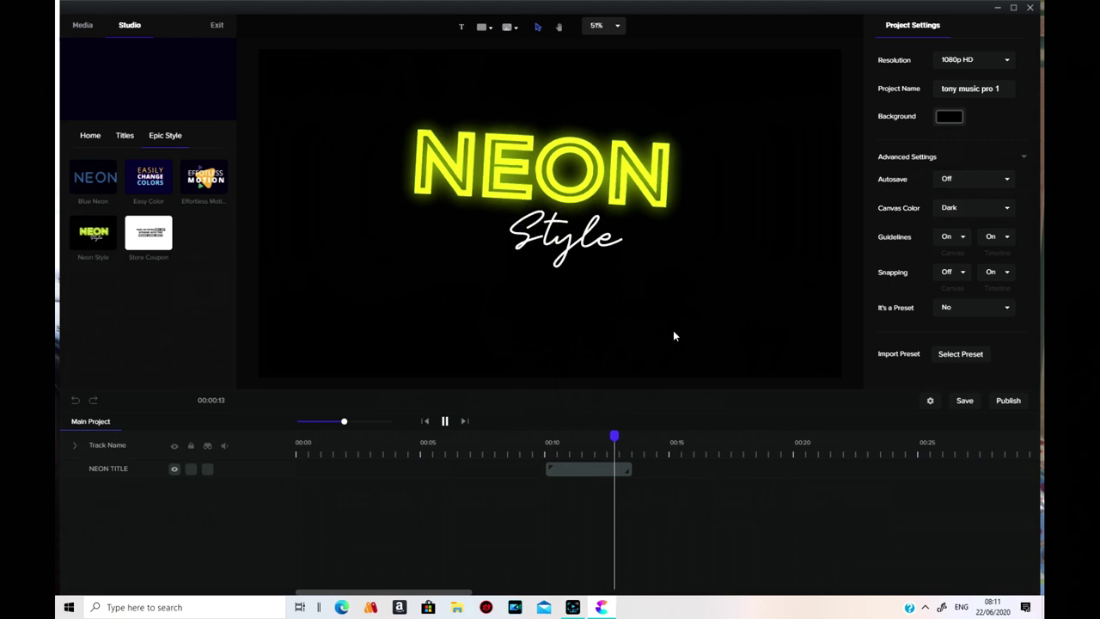
click(602, 470)
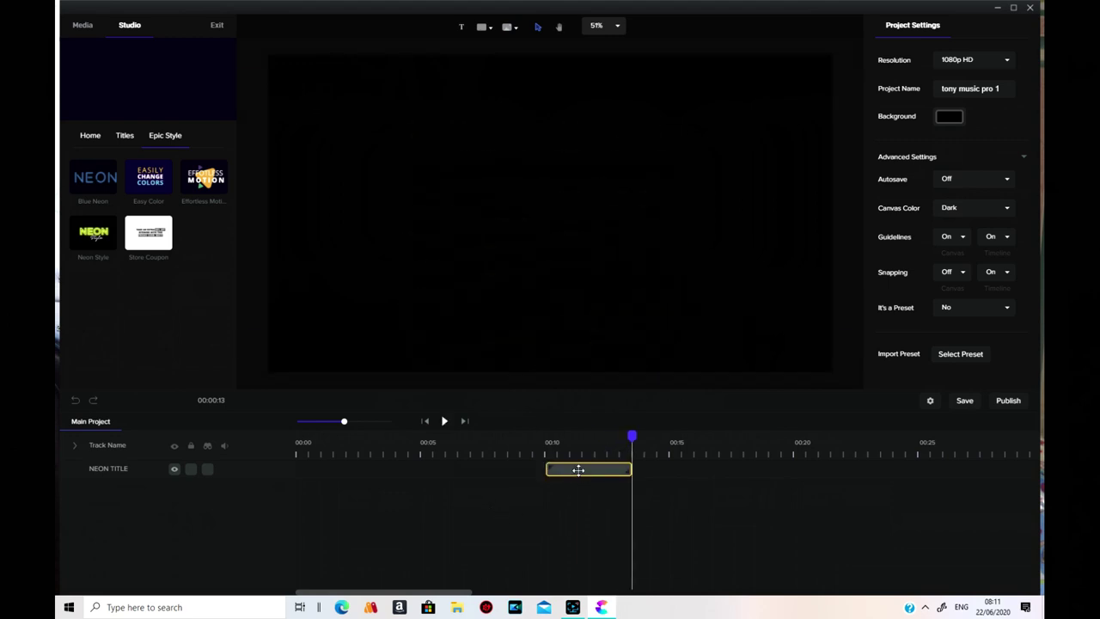
right_click(578, 470)
click(600, 501)
Step: Play the Store Coupon title on the canvas and delete its clip from the timeline
drag(149, 241, 400, 245)
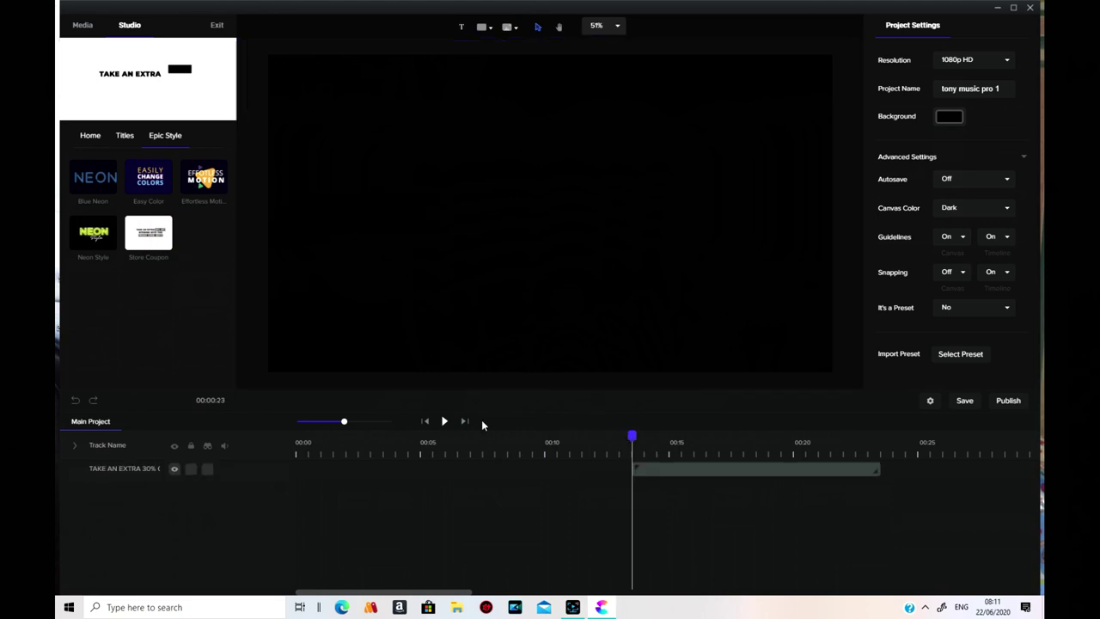
click(445, 422)
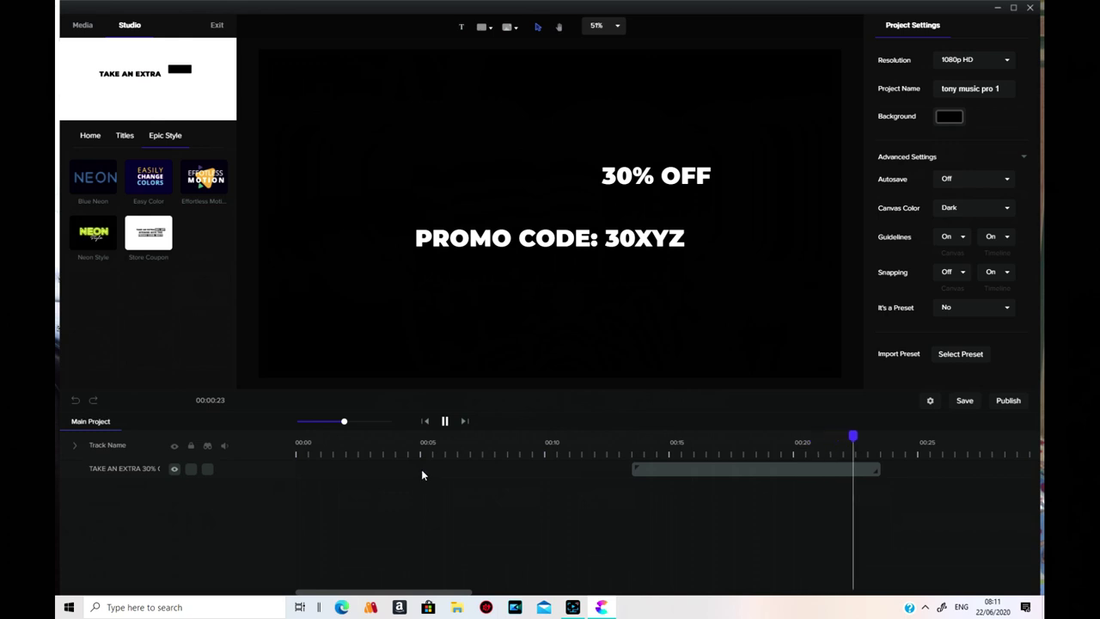
right_click(743, 469)
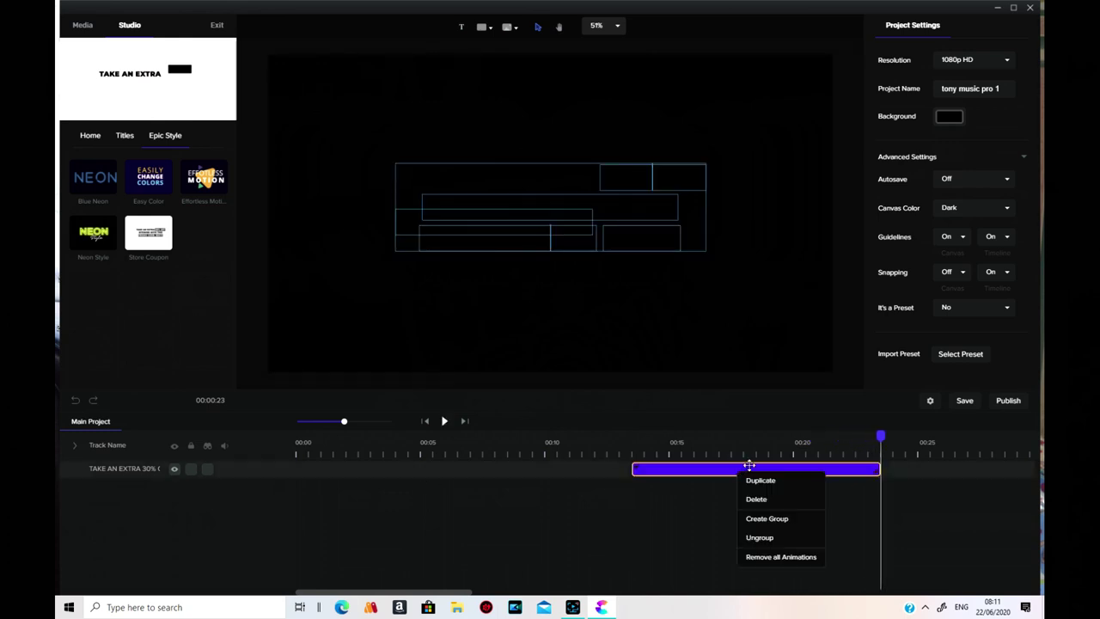
click(765, 505)
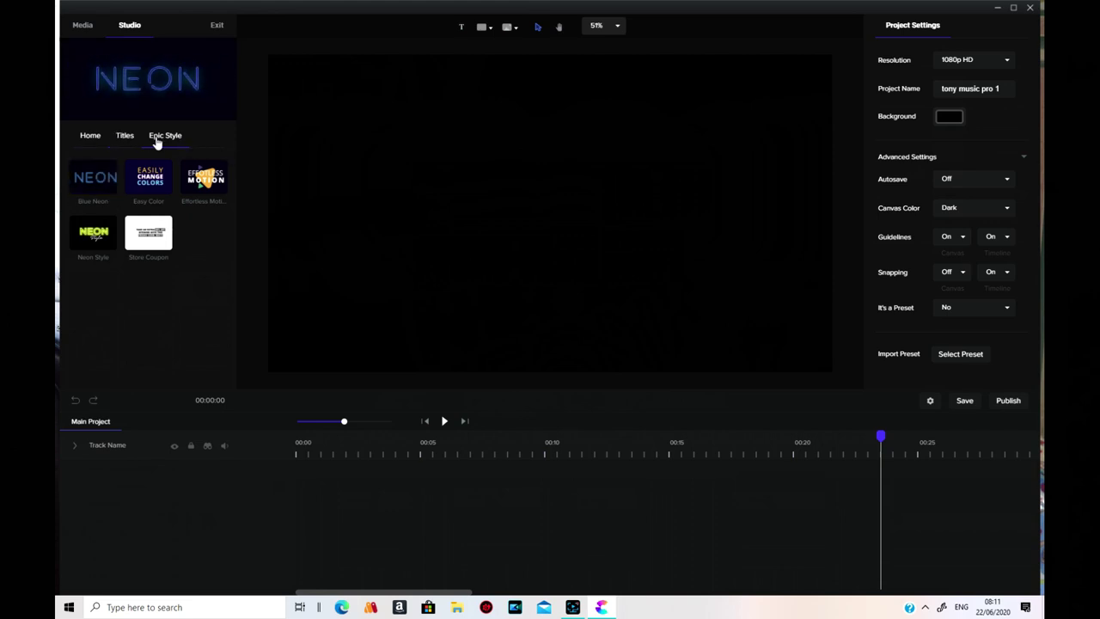
Step: Add the Love Tacos title from the Hand Titles collection to the canvas and preview it
click(129, 134)
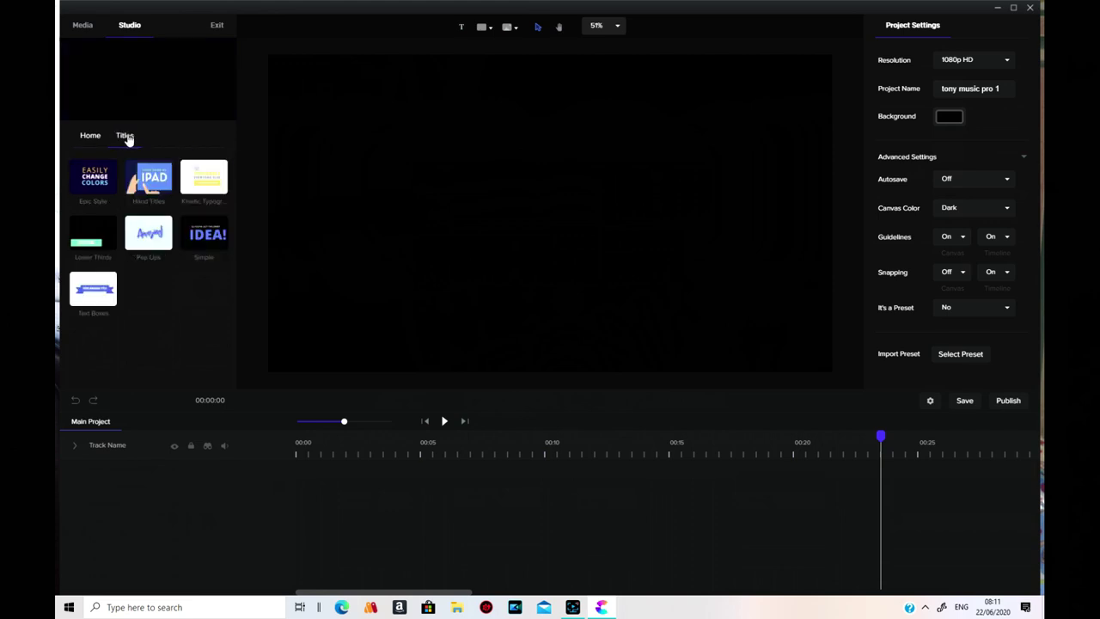
click(160, 181)
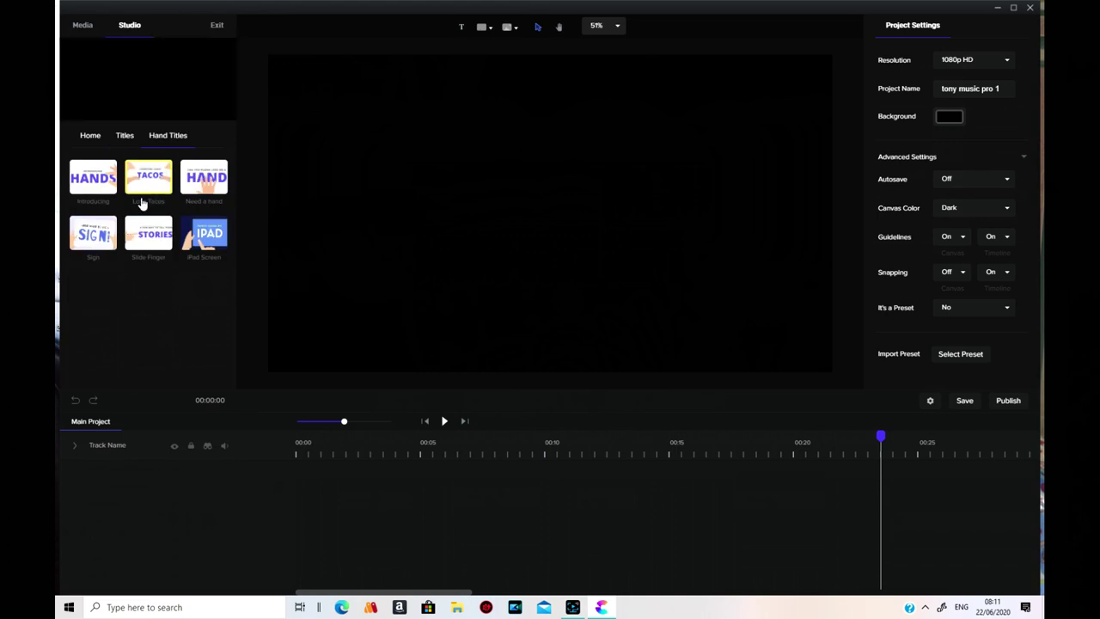
drag(162, 193, 471, 249)
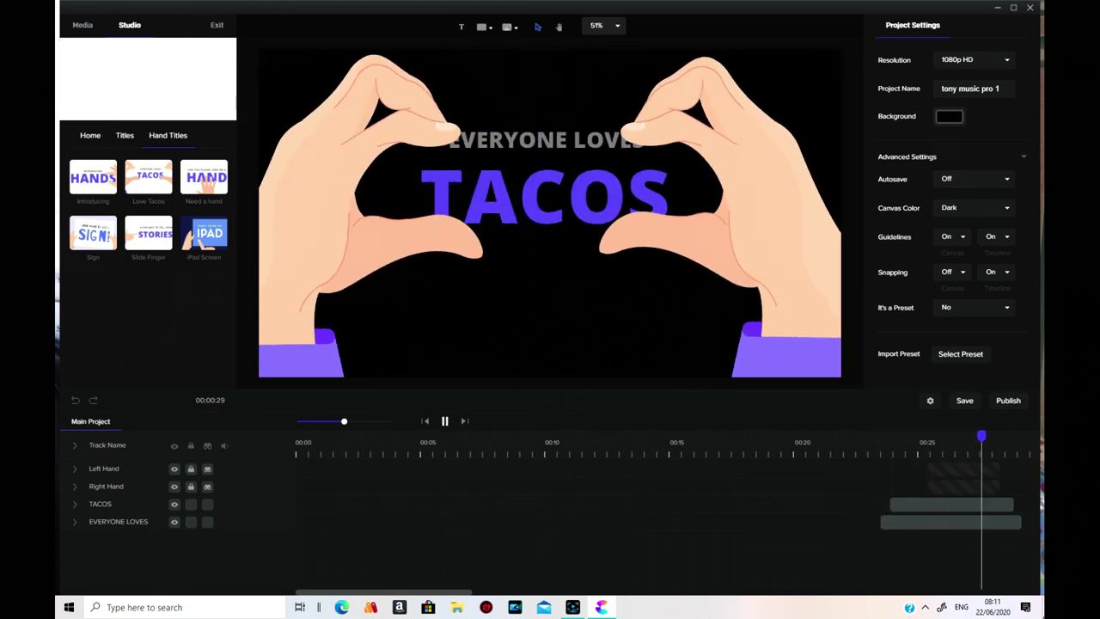
Step: Delete the EVERYONE LOVES and TACOS text tracks from the timeline
right_click(935, 524)
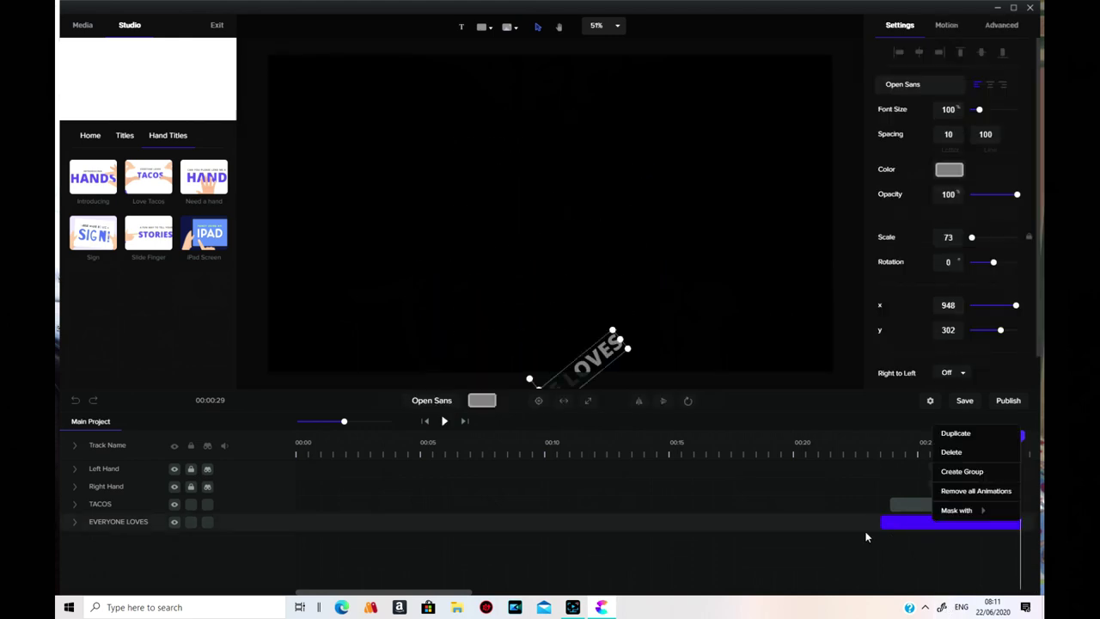
click(971, 451)
right_click(943, 504)
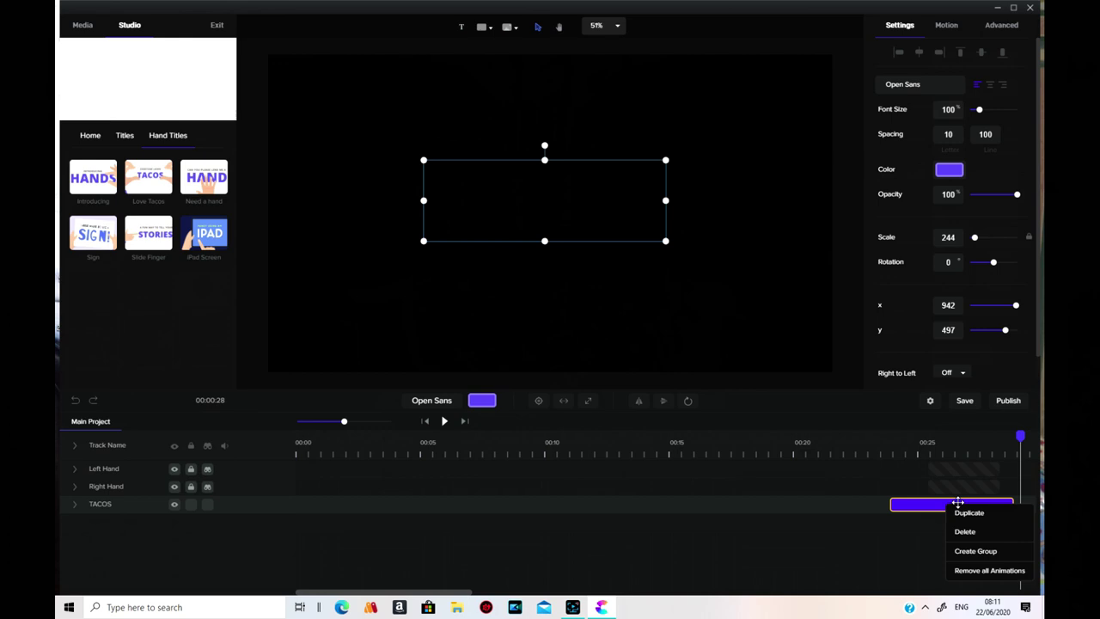
click(966, 532)
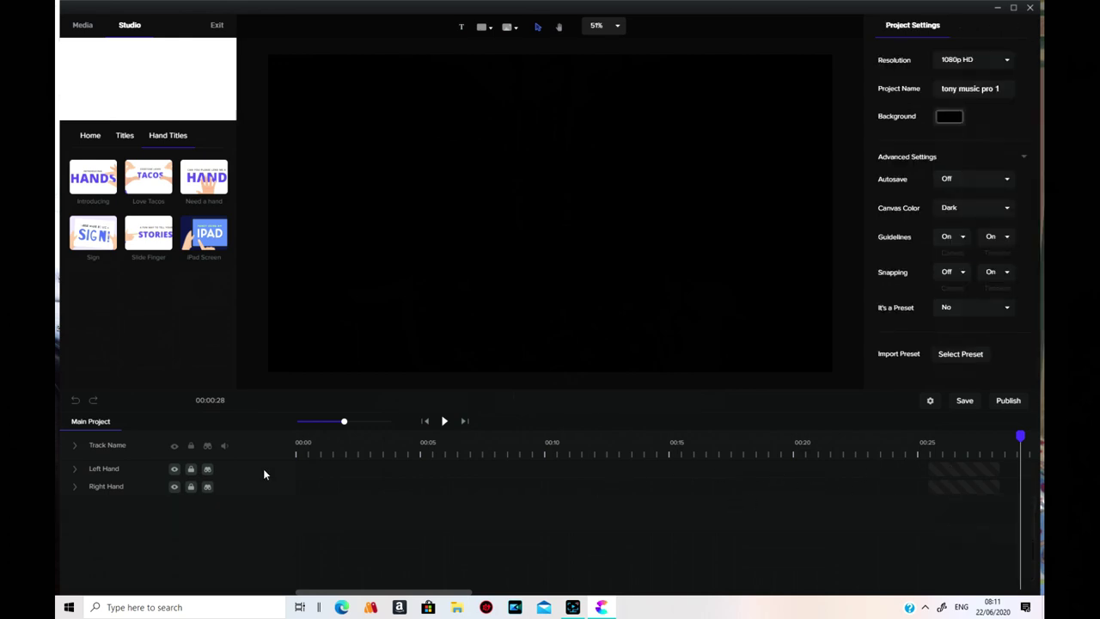
Step: Unlock the Left Hand and Right Hand tracks and delete both from the timeline
click(190, 469)
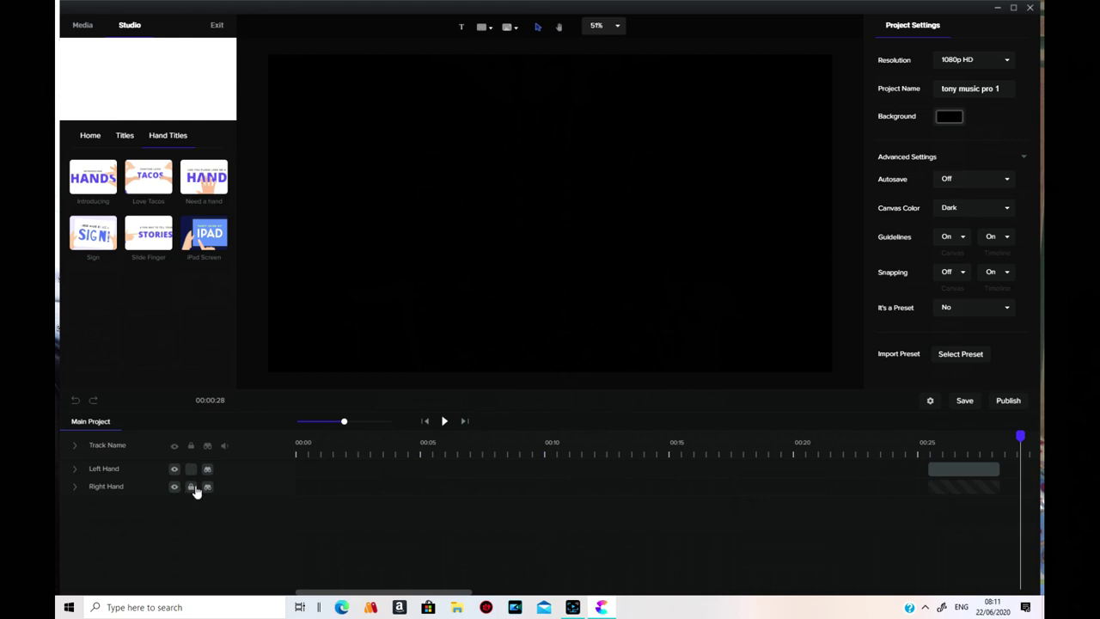
click(191, 488)
right_click(981, 470)
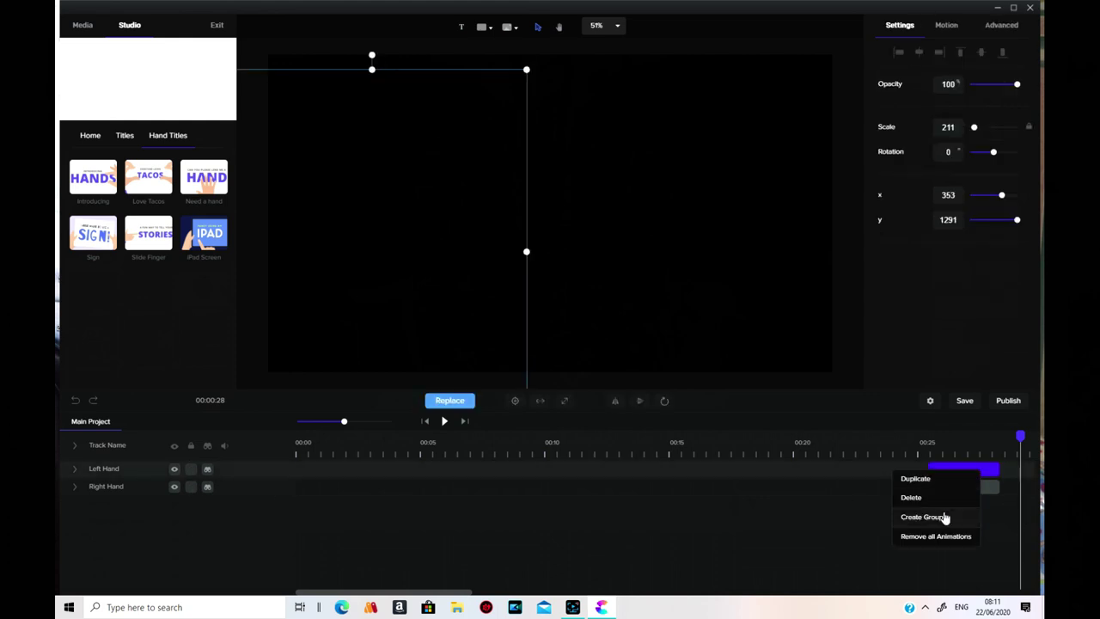
click(911, 497)
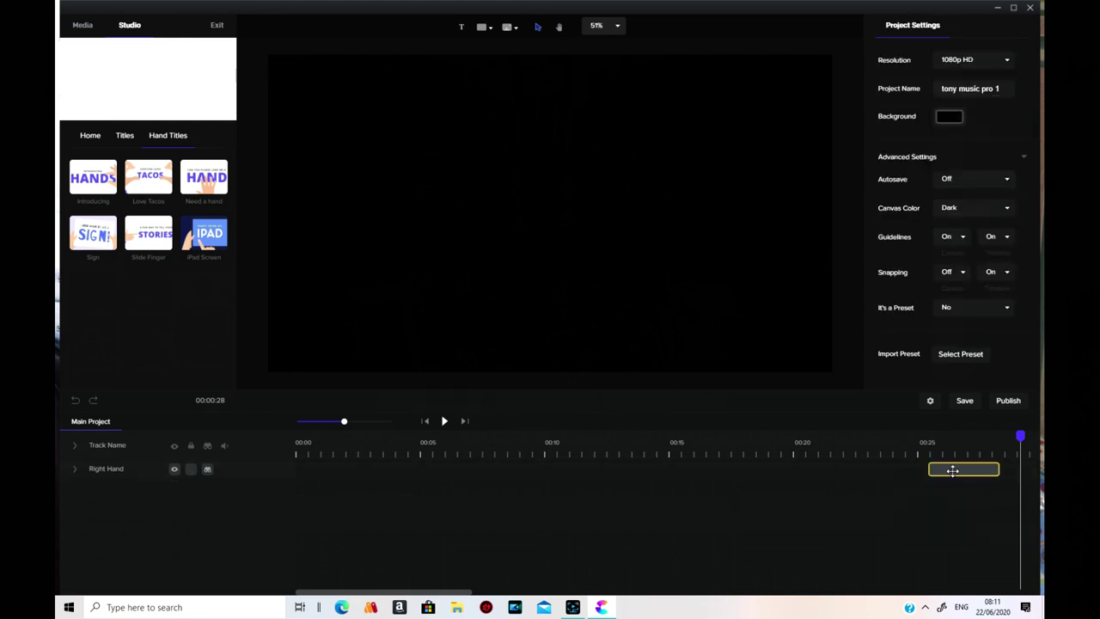
right_click(952, 470)
click(885, 499)
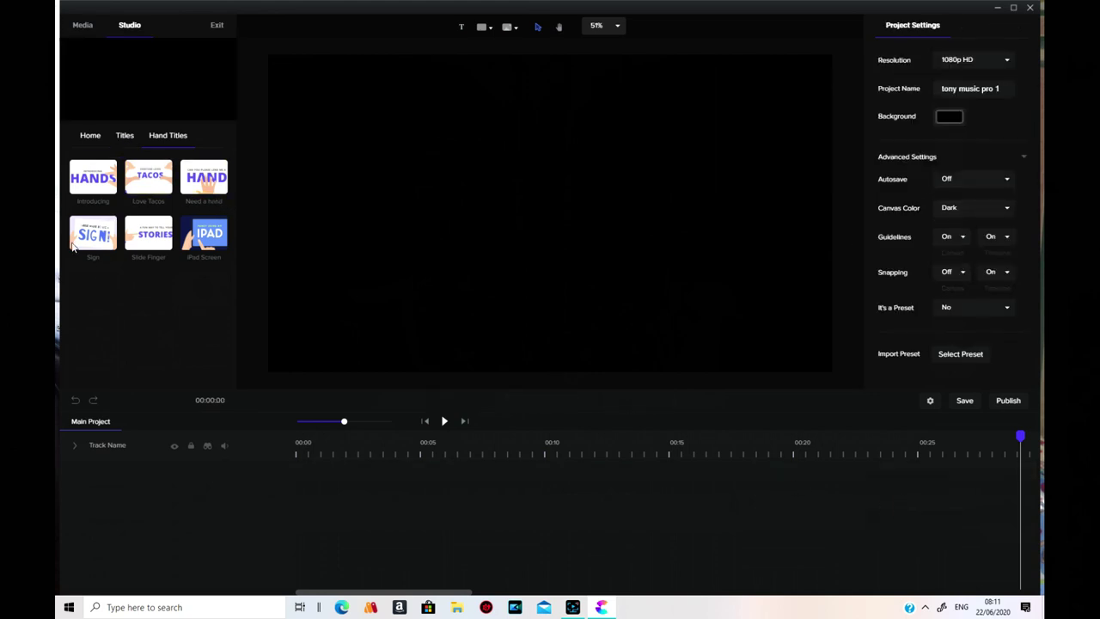
Step: Add the Outline title from the Kinetic Typography collection to the canvas and play its animation
click(127, 140)
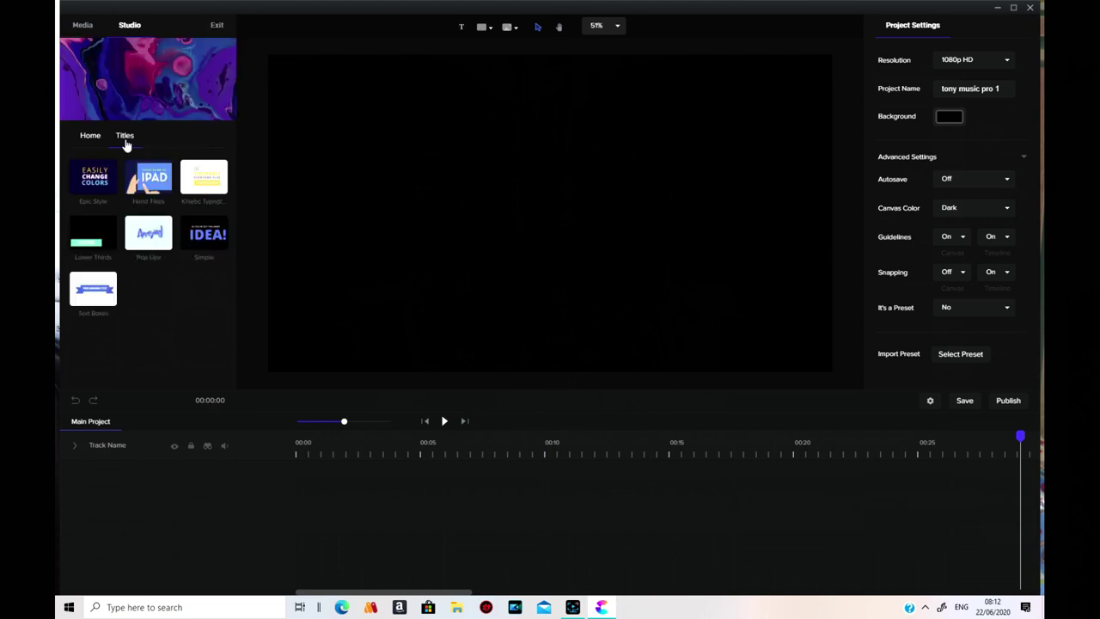
click(202, 187)
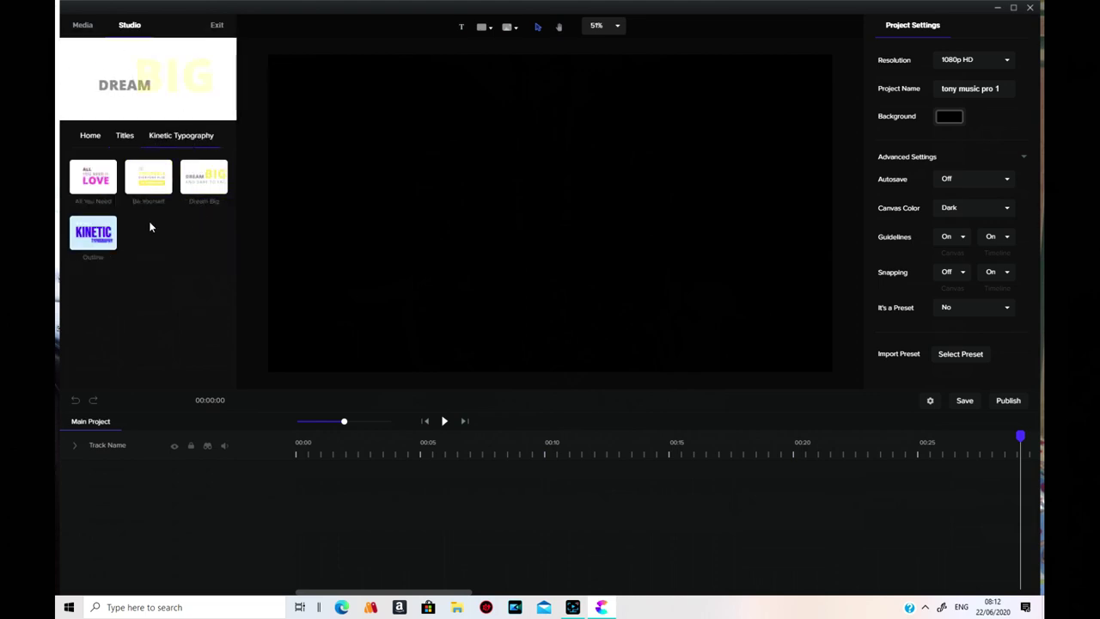
drag(89, 238, 457, 326)
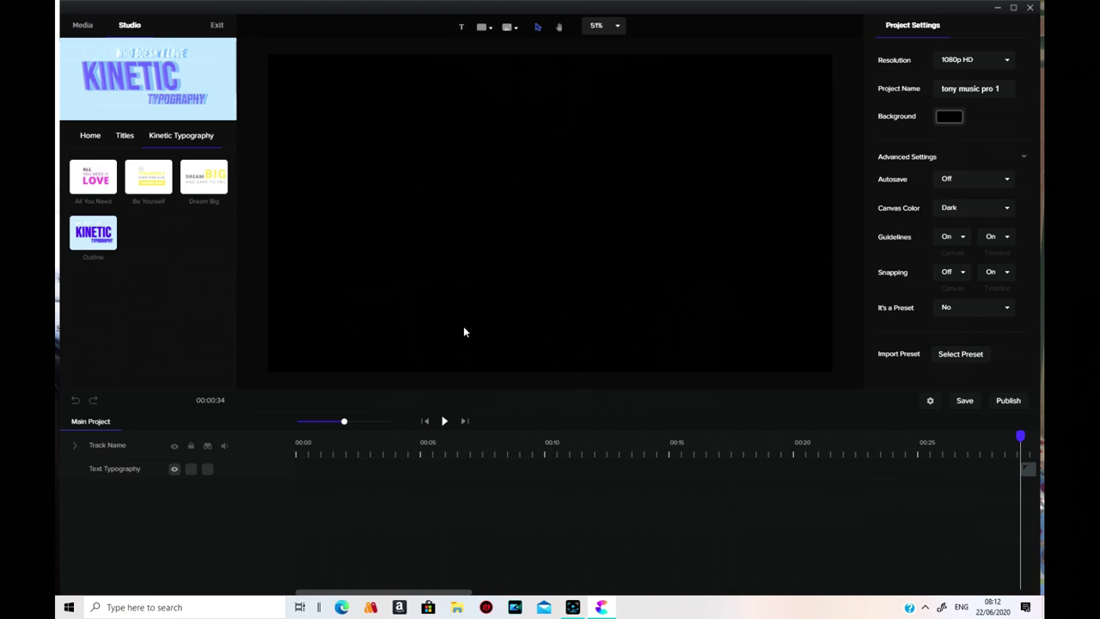
click(444, 421)
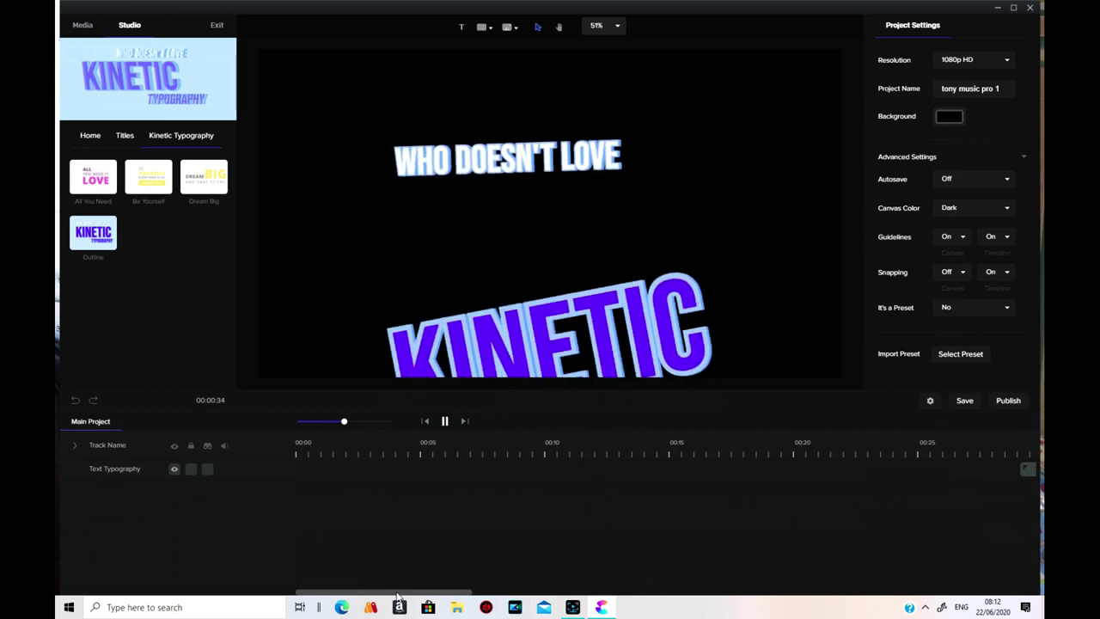
Step: Delete the Outline title's Text Typography clip from the timeline
drag(458, 593, 425, 591)
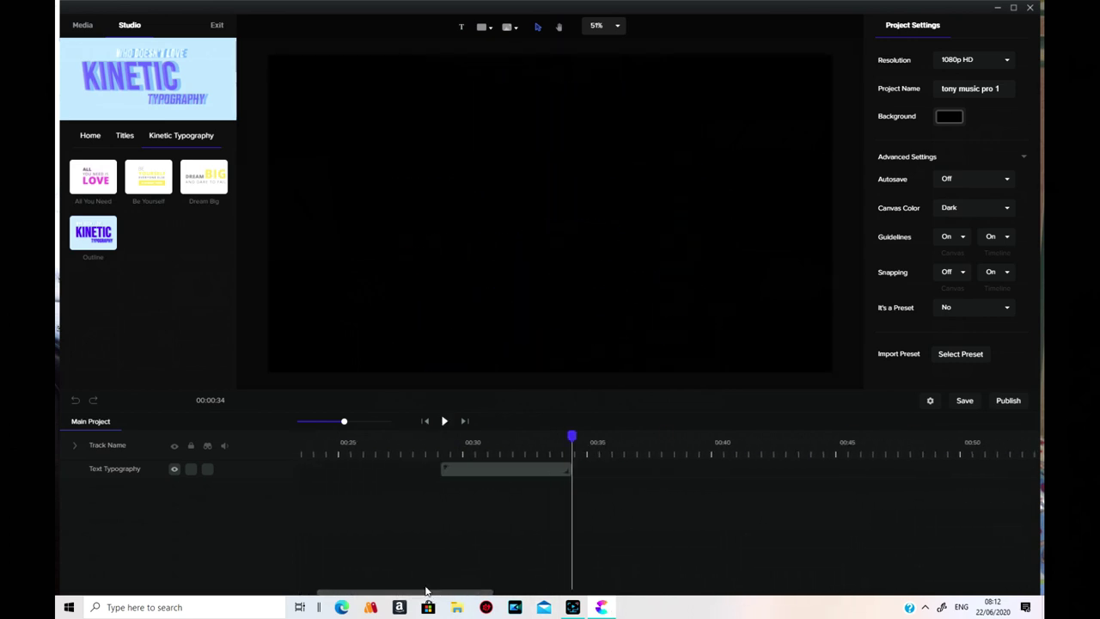
right_click(527, 468)
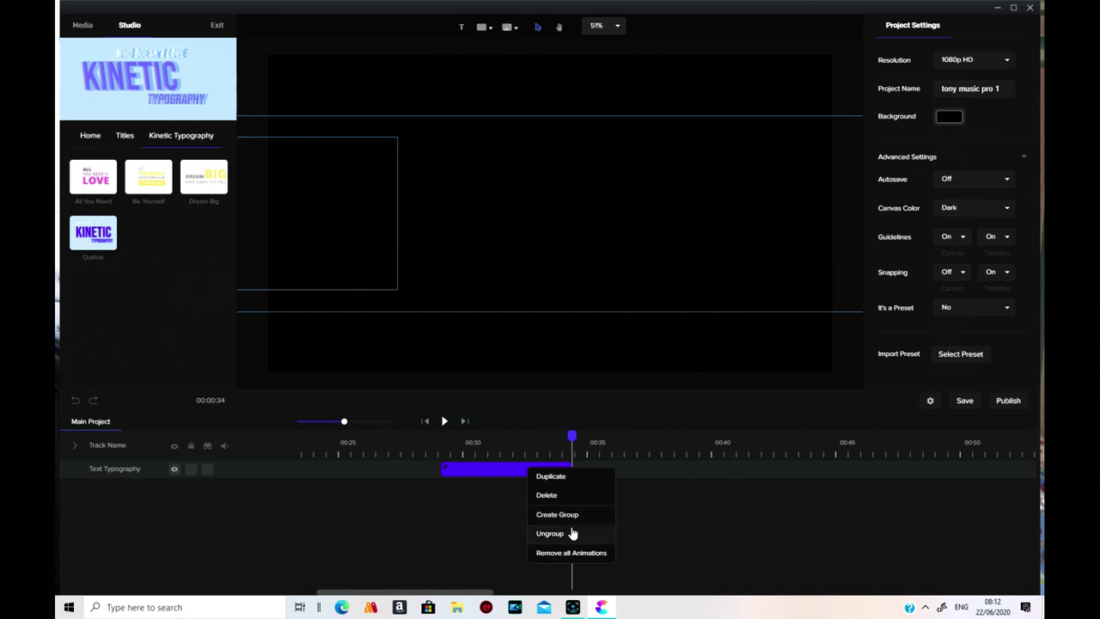
click(576, 496)
Step: Preview the All You Need kinetic title on the canvas and delete its clip from the timeline
drag(89, 194, 407, 179)
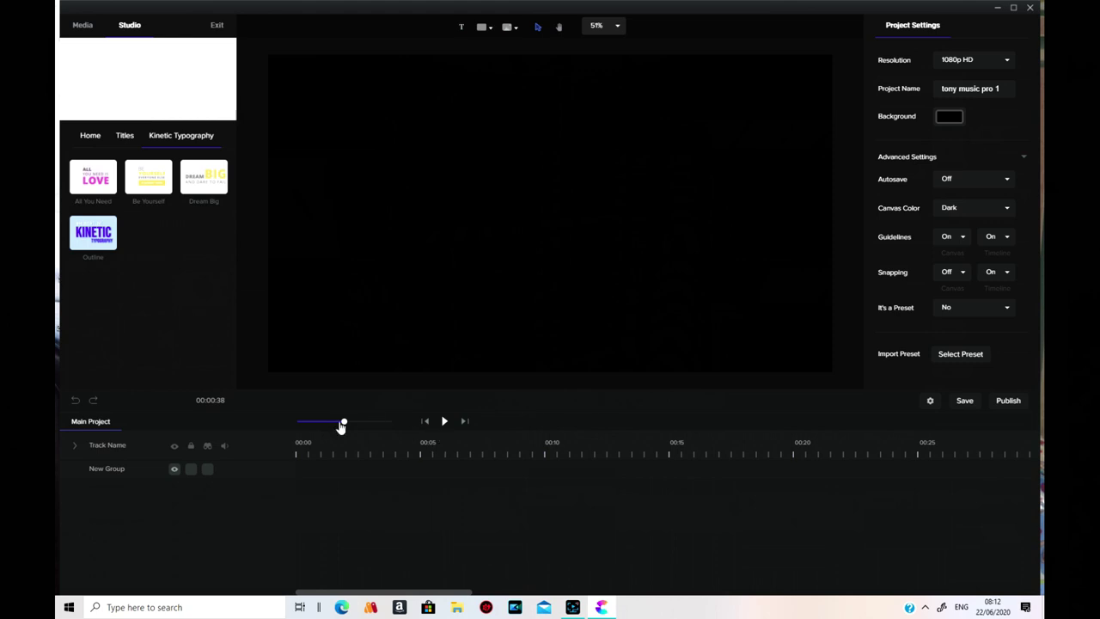
click(443, 422)
drag(456, 593, 476, 583)
right_click(553, 462)
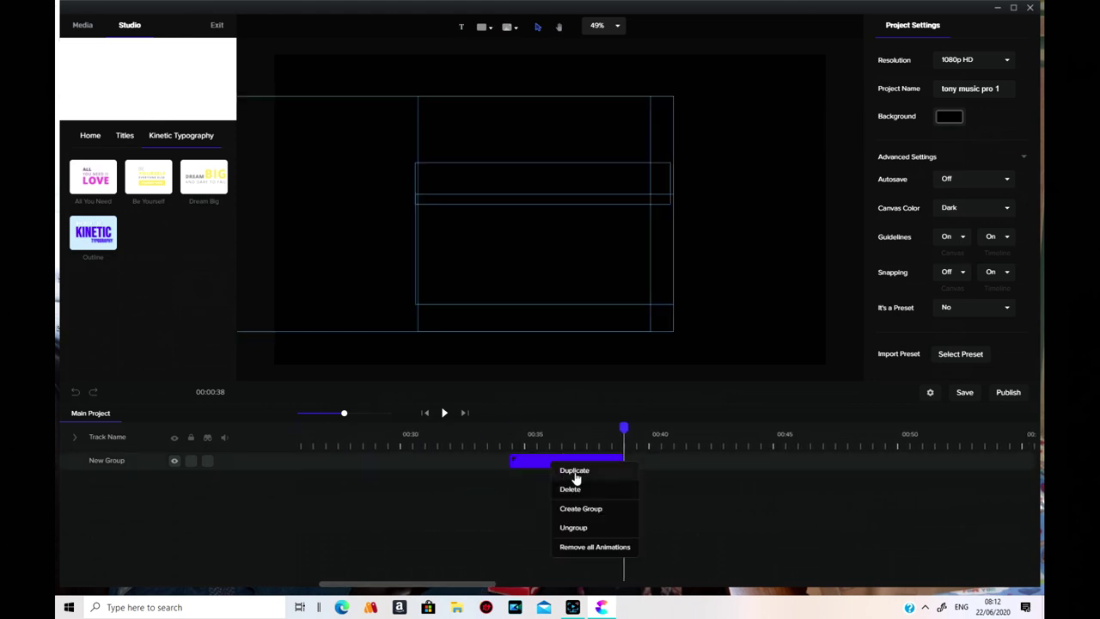
click(572, 489)
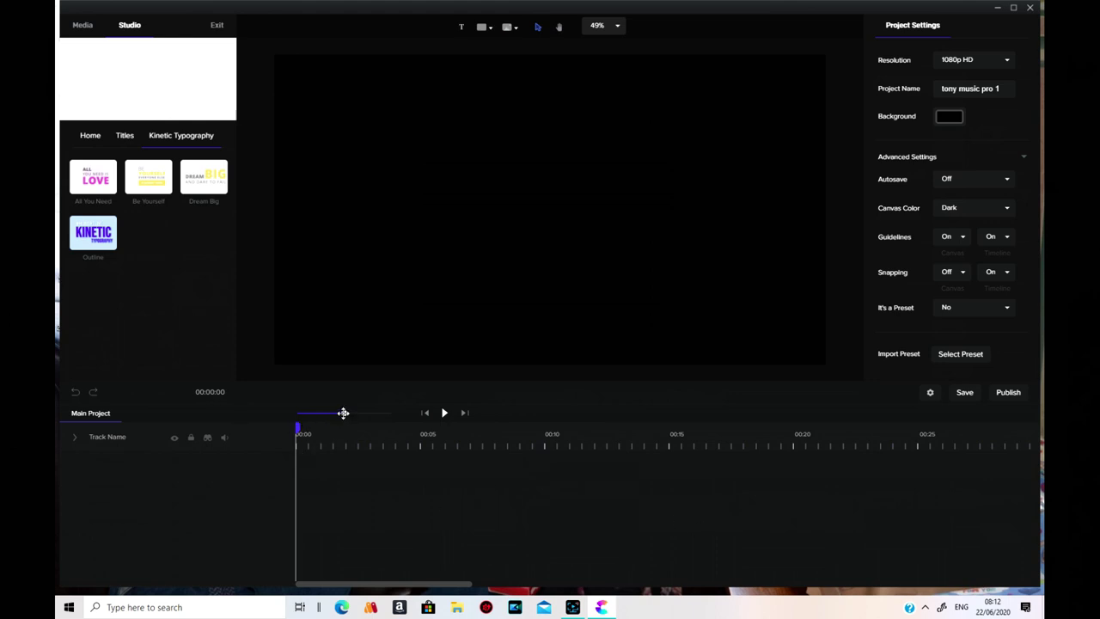
Step: Add the Color Slide title from the Lower Thirds collection to the canvas and play its animation
drag(343, 413, 388, 419)
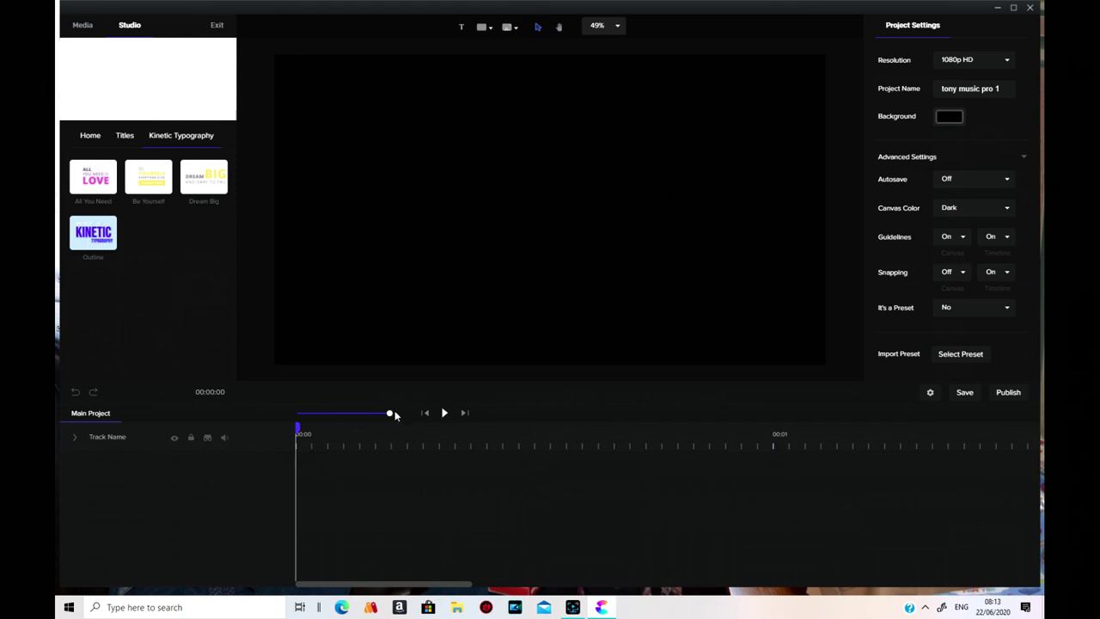
drag(389, 412, 364, 422)
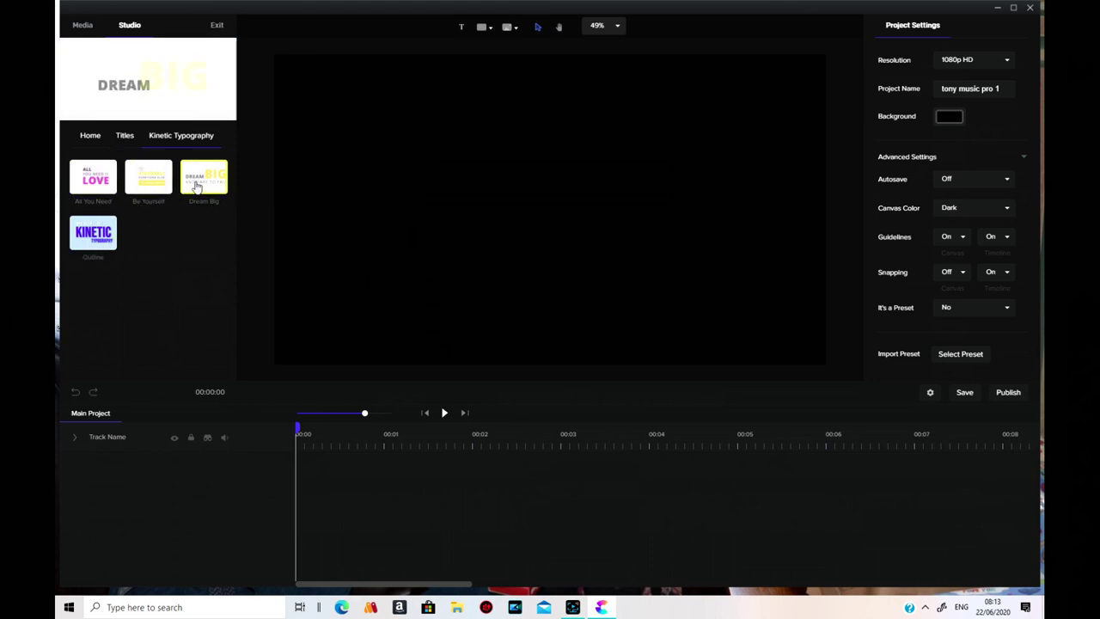
click(125, 140)
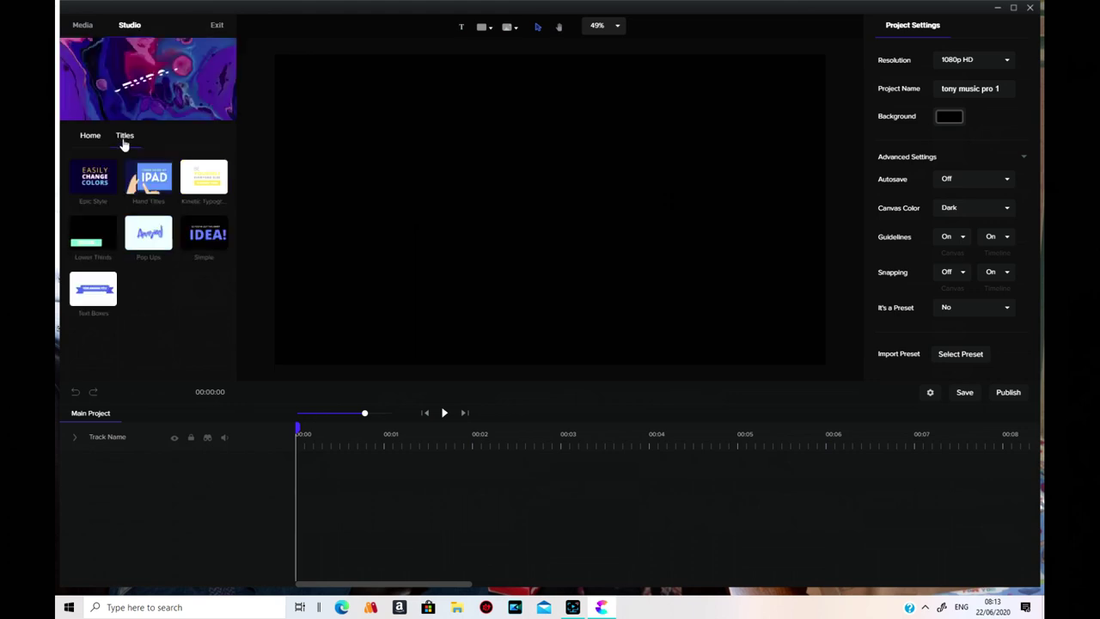
click(102, 240)
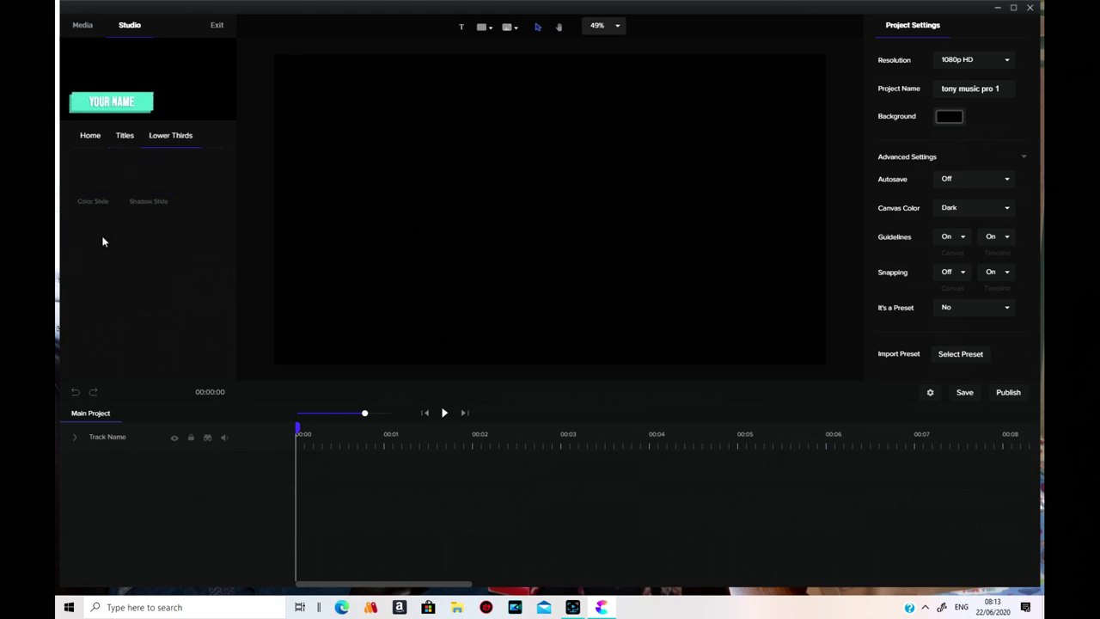
drag(79, 182, 452, 222)
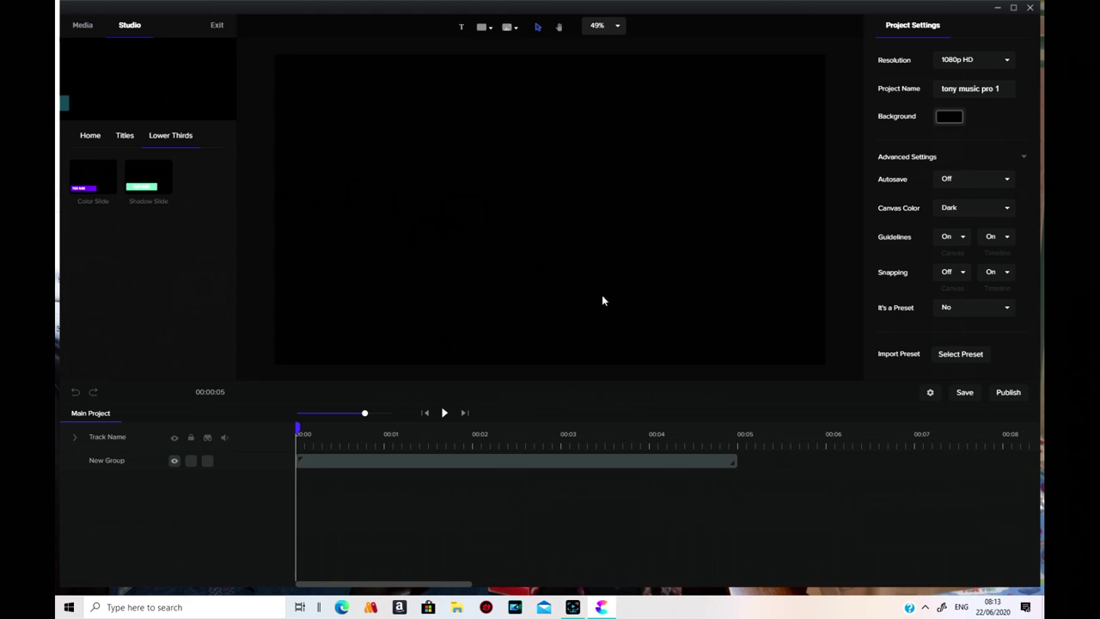
click(441, 413)
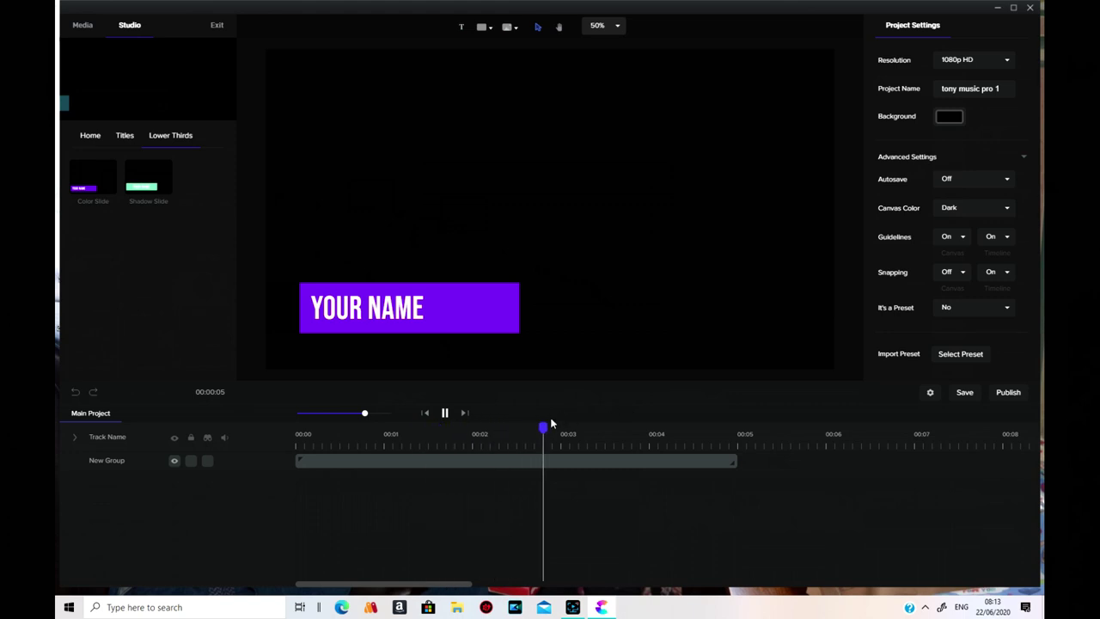
Step: Delete the Color Slide title's clip from the timeline
click(514, 461)
right_click(514, 462)
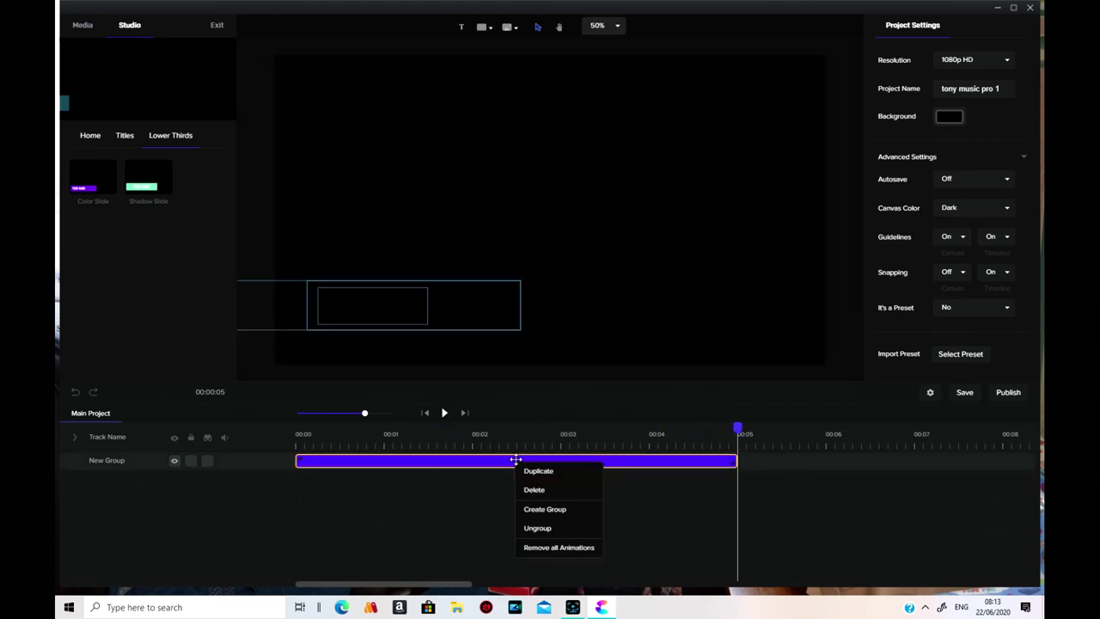
click(567, 495)
Step: Add the Aha title from the Pop Ups collection to the canvas and play its animation
click(127, 140)
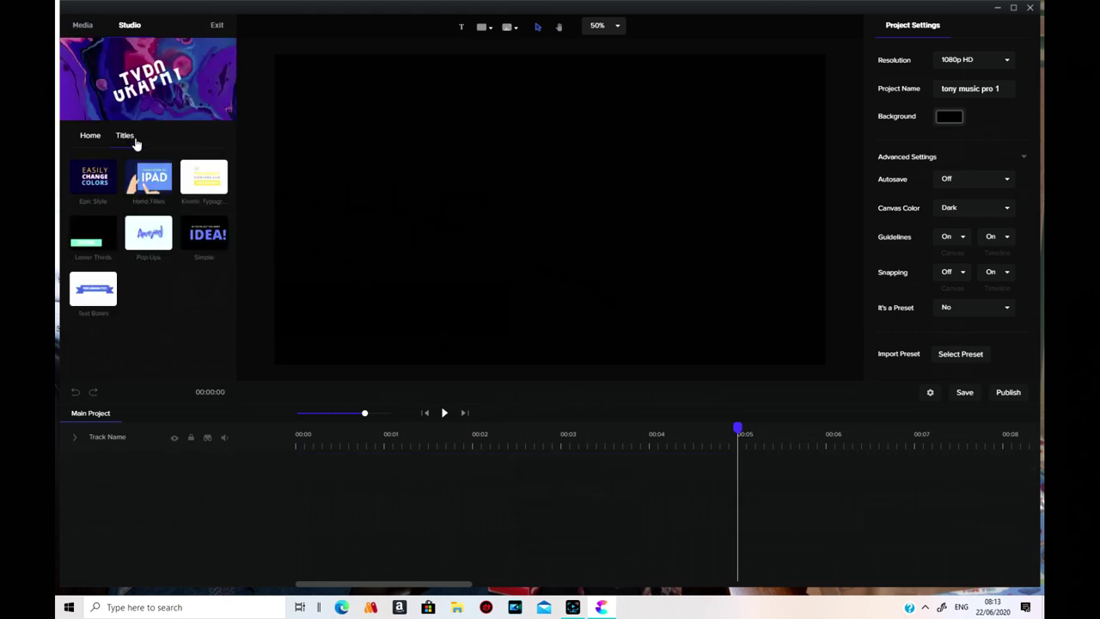
click(155, 238)
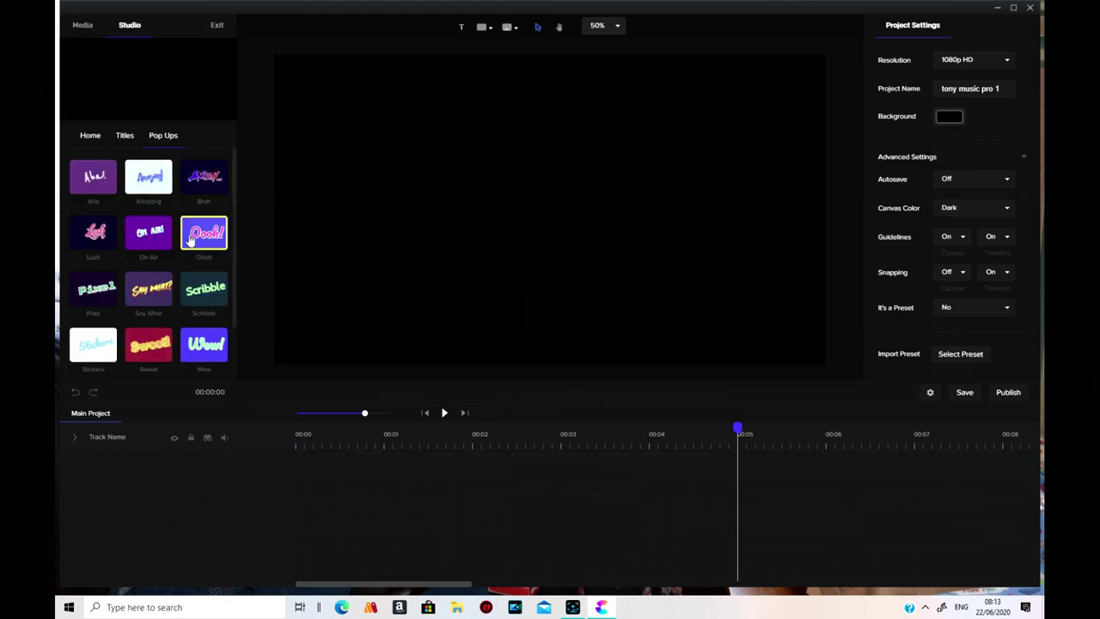
drag(93, 176, 614, 242)
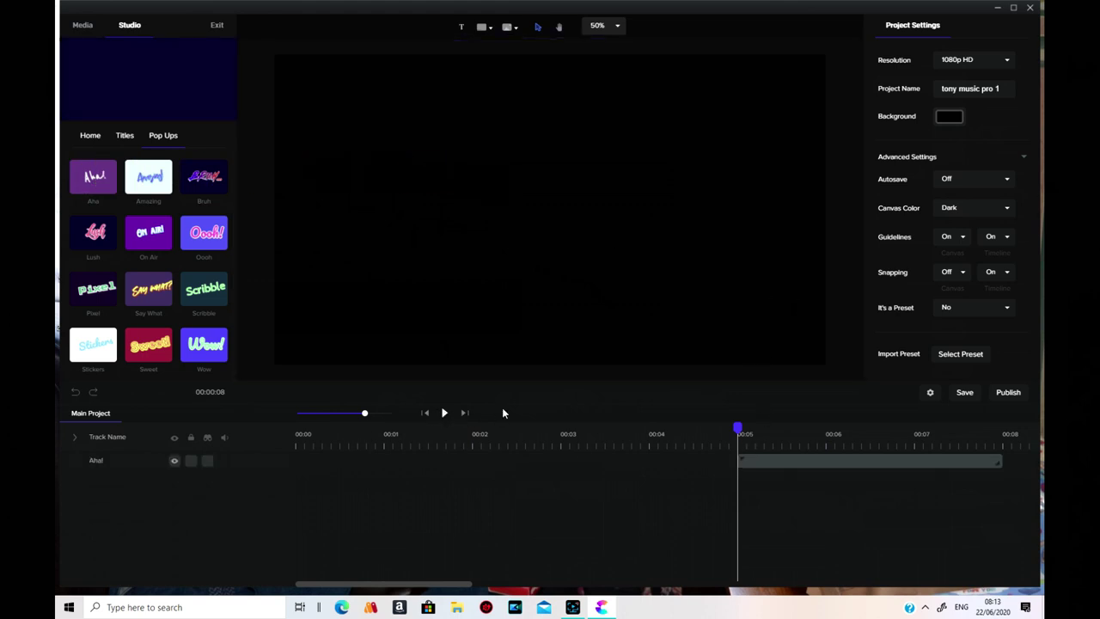
click(444, 414)
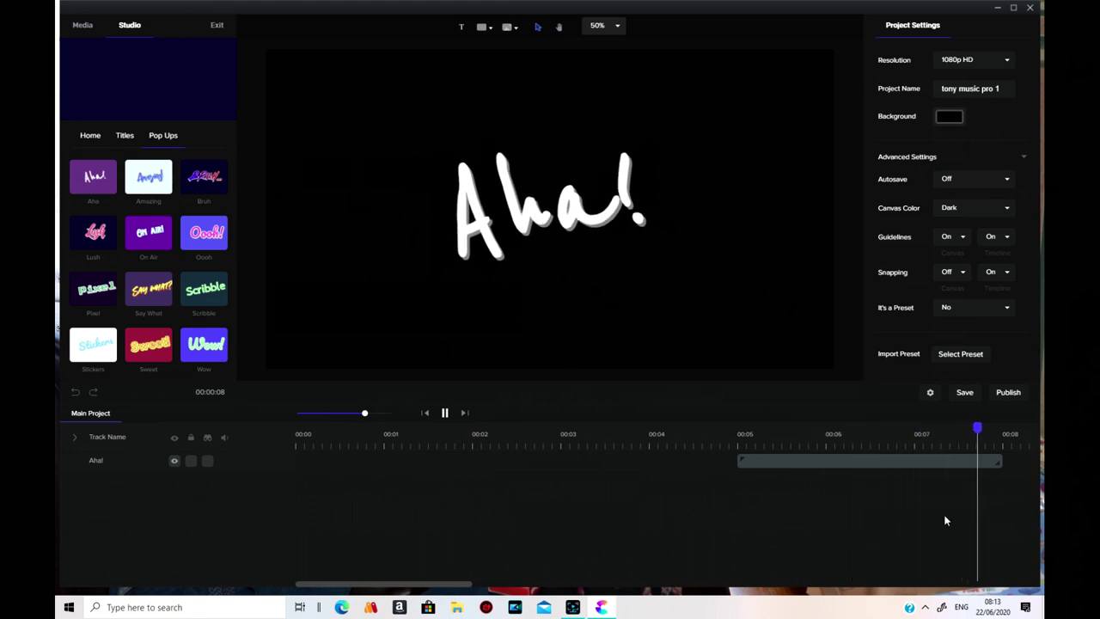
Step: Replace the Aha clip with the Sweet pop-up title and play its animation
right_click(860, 462)
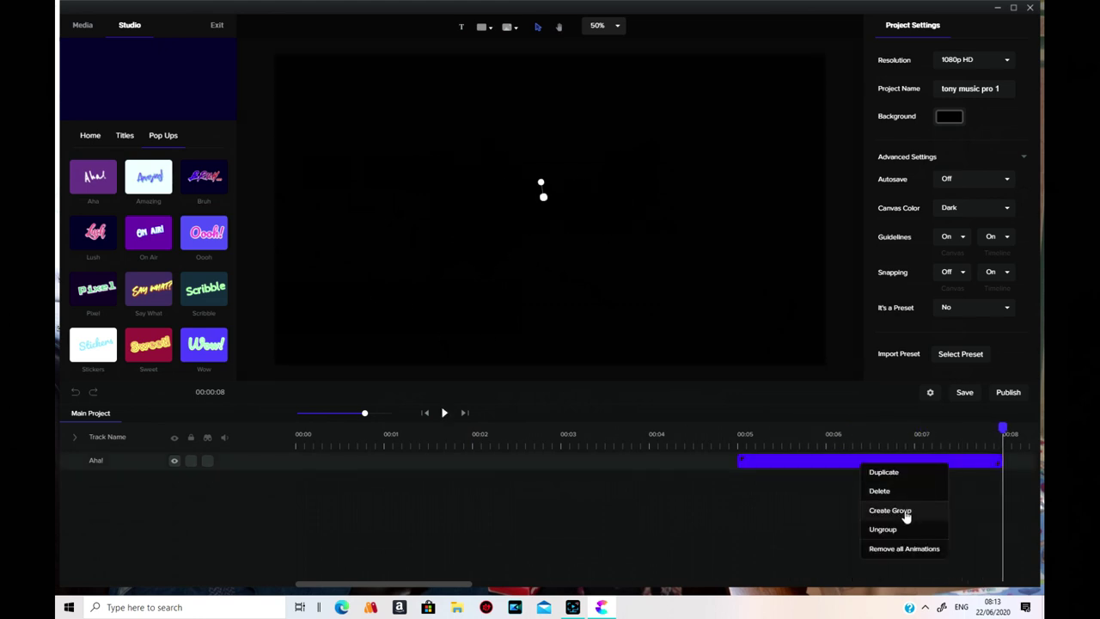
click(891, 498)
drag(148, 344, 420, 288)
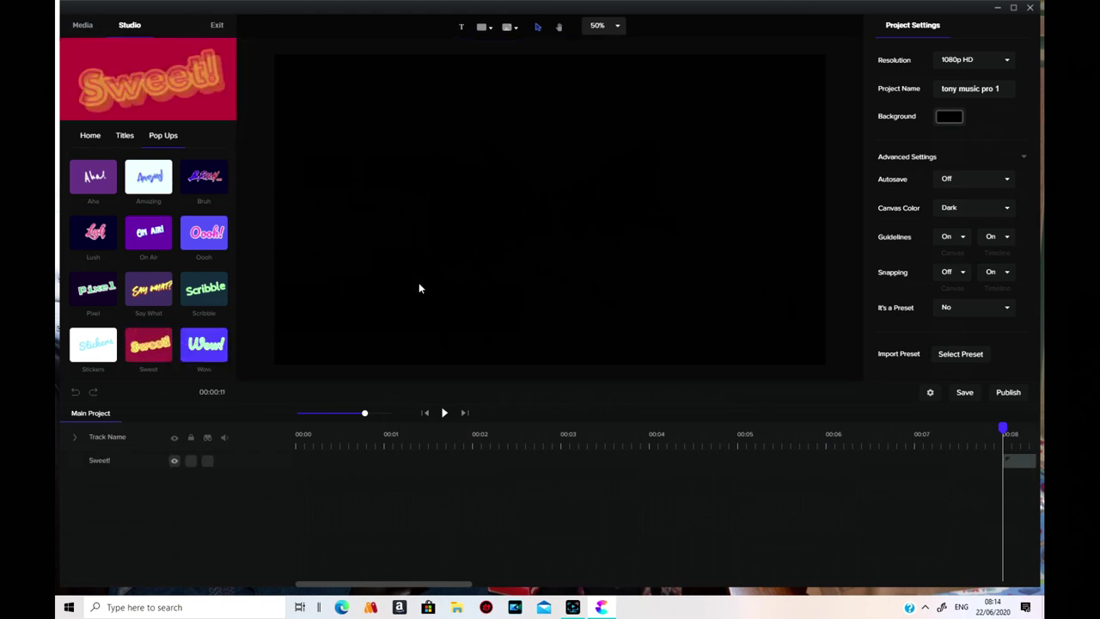
click(446, 413)
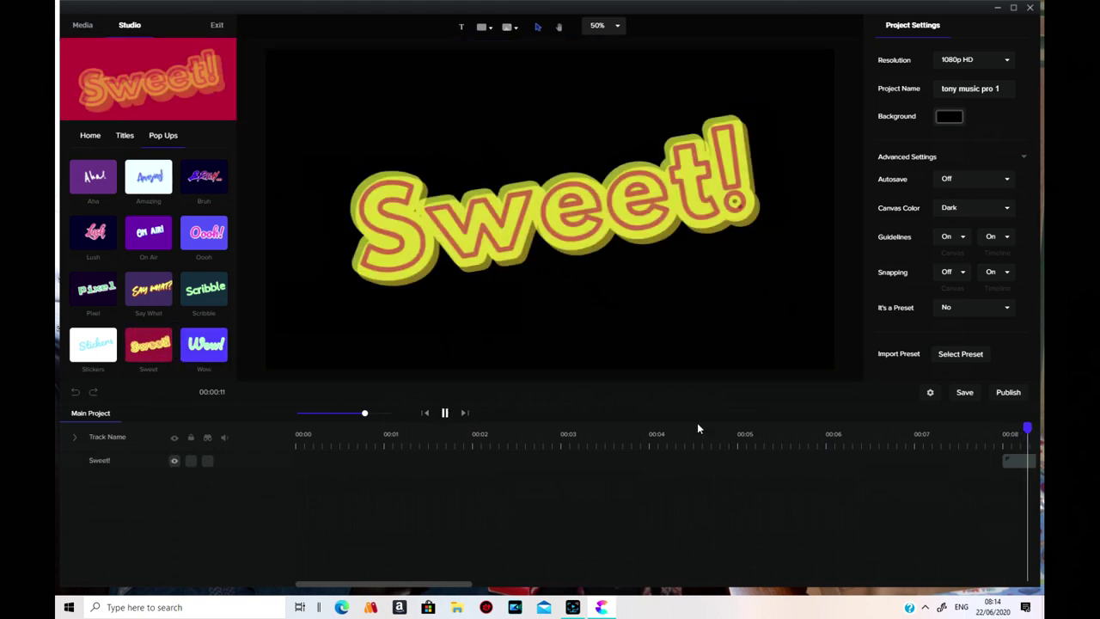
Step: Delete the Sweet clip from the timeline and return the playhead to the project start
click(1009, 464)
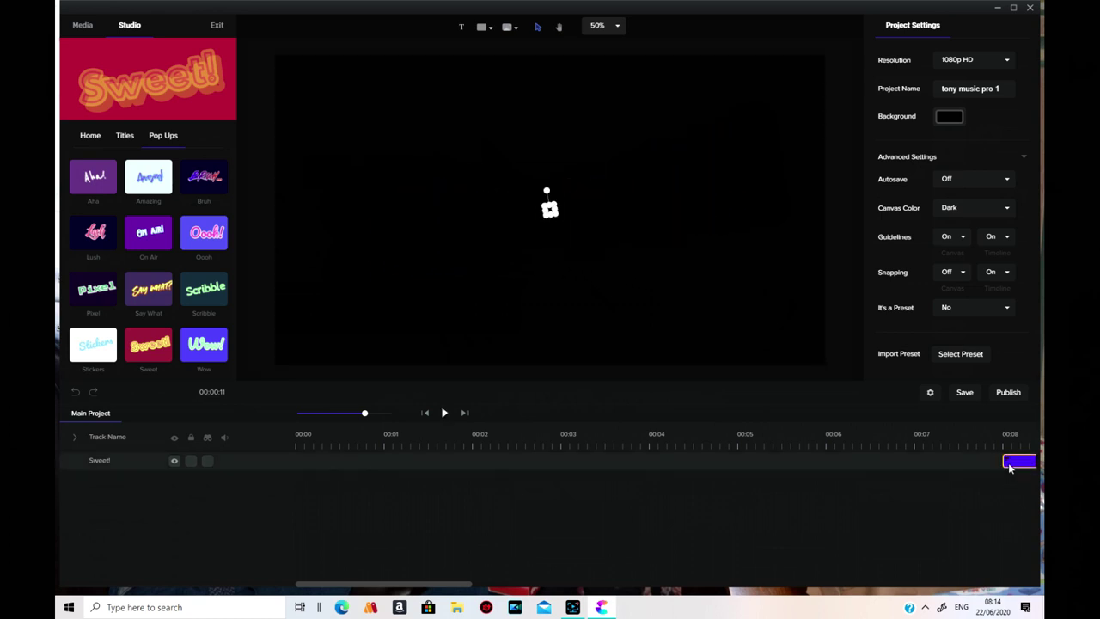
right_click(1009, 464)
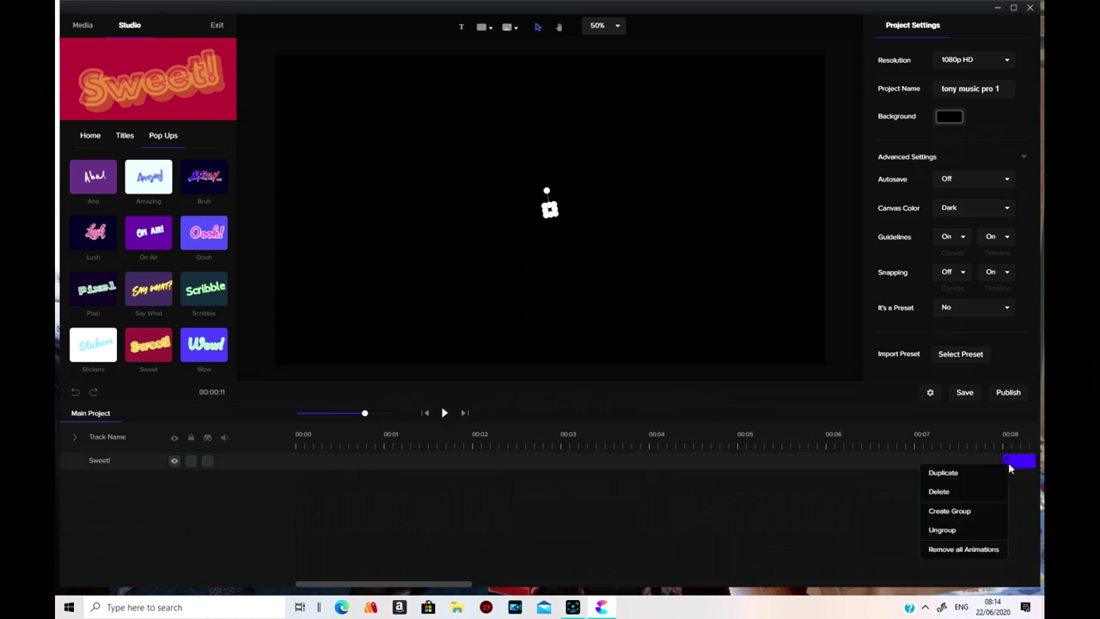
click(965, 492)
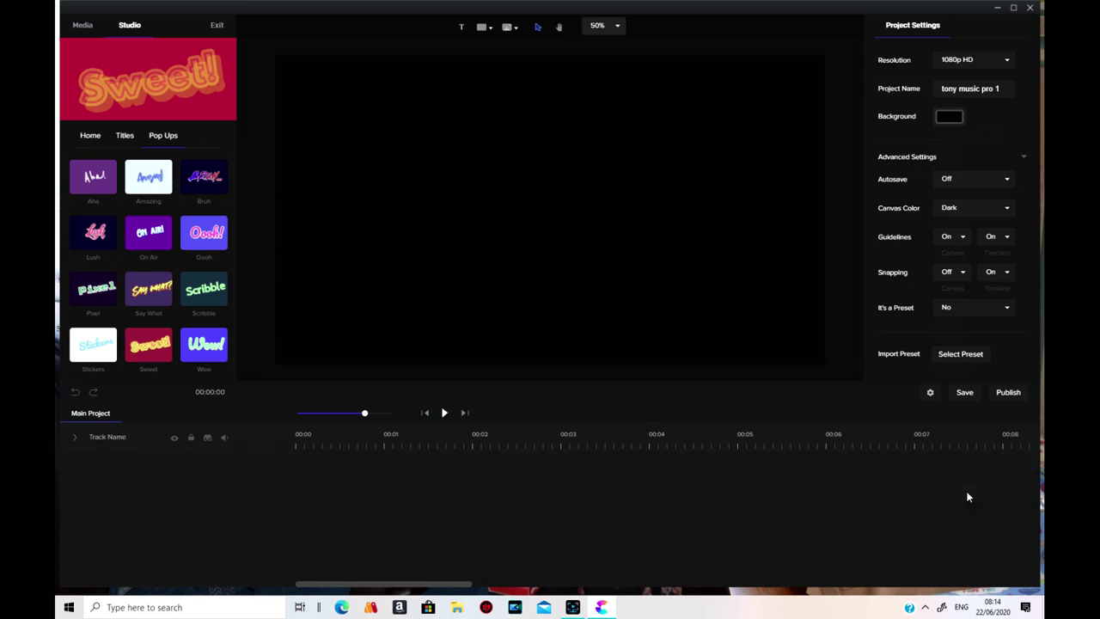
click(426, 414)
Step: Add the 100 Unique title from the Simple collection to the canvas and play its animation
scroll(226, 283, down, 2)
scroll(247, 292, down, 4)
scroll(92, 288, up, 2)
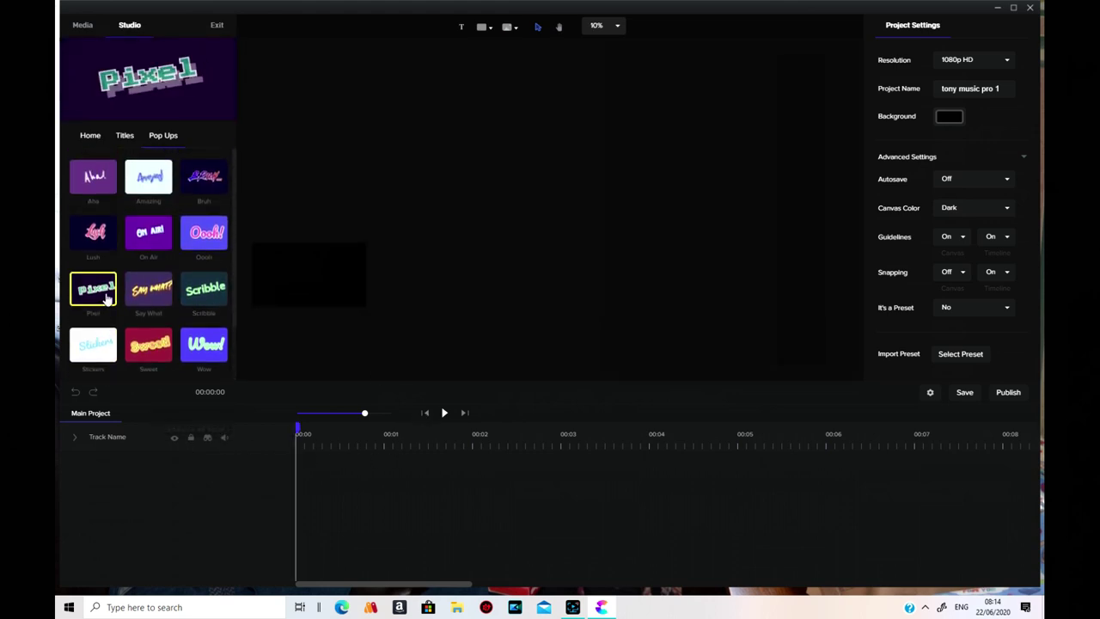
click(125, 138)
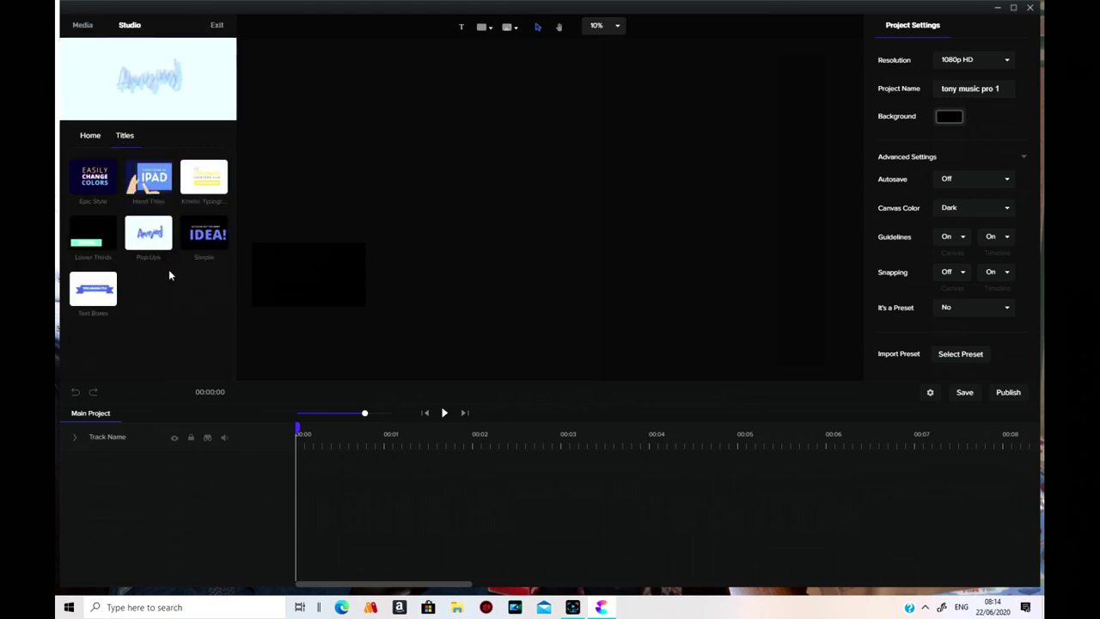
click(197, 237)
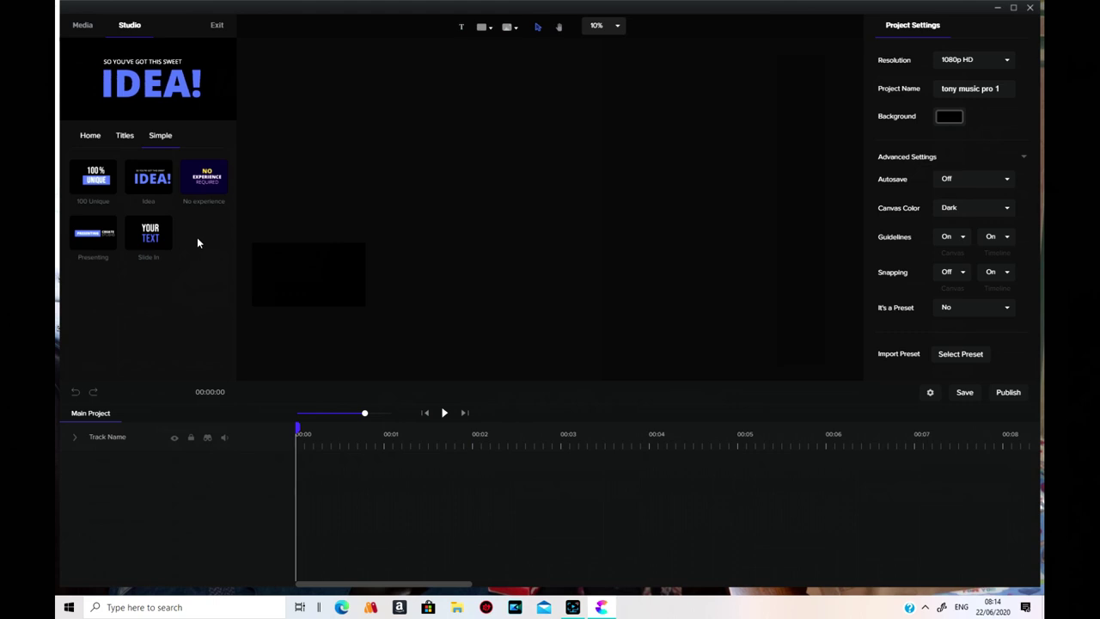
drag(90, 201, 464, 369)
click(444, 414)
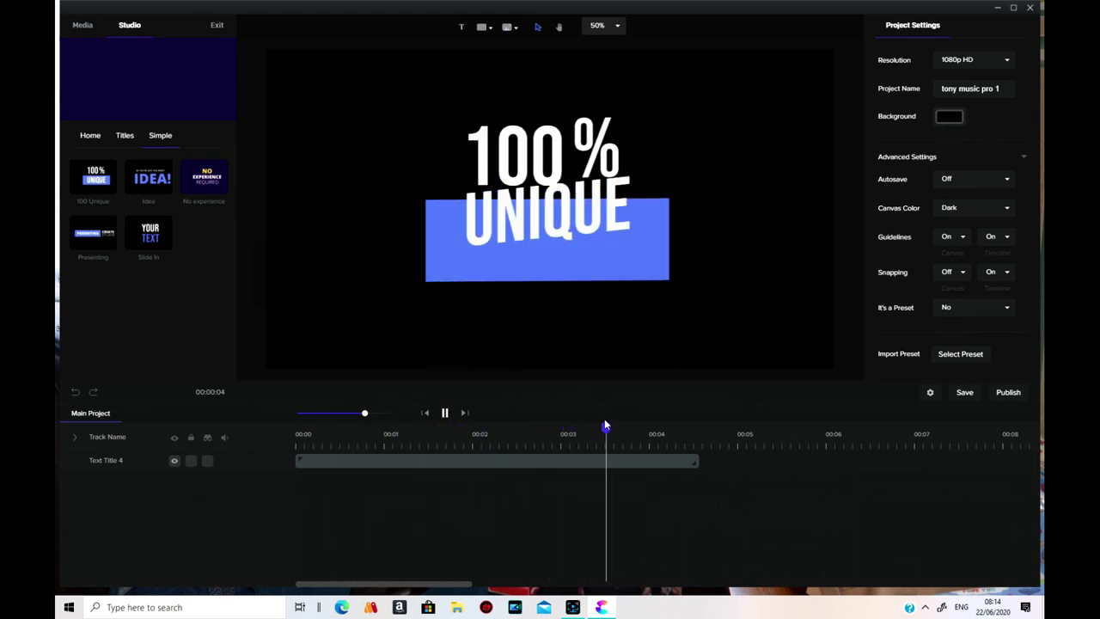
Step: Return to the Titles collections and delete the 100 Unique title's clip from the timeline
mouse_move(170, 179)
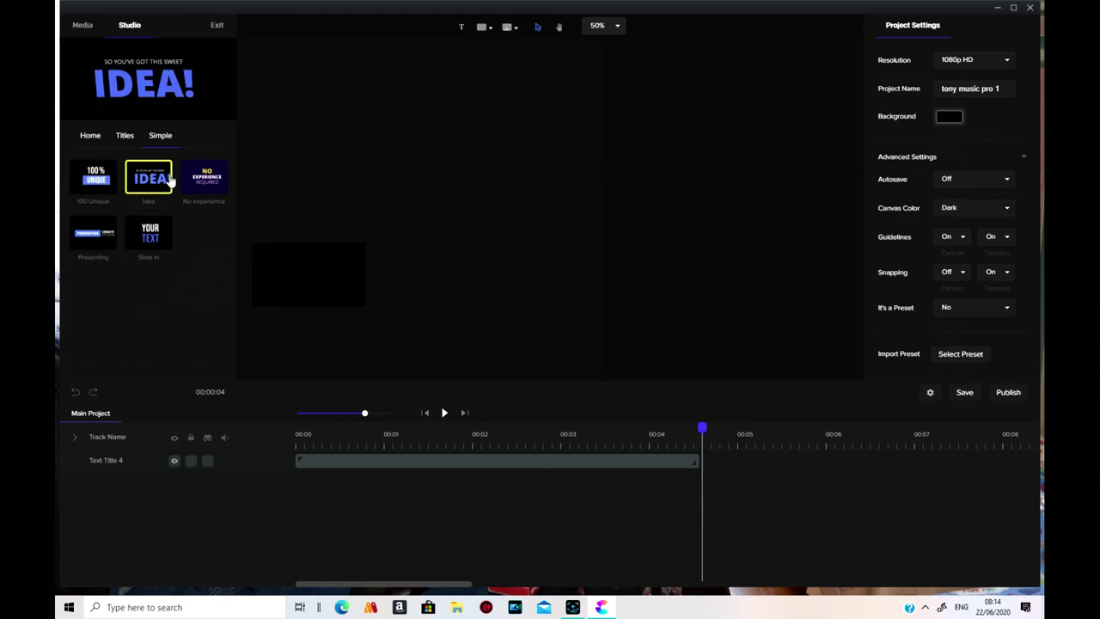
click(128, 140)
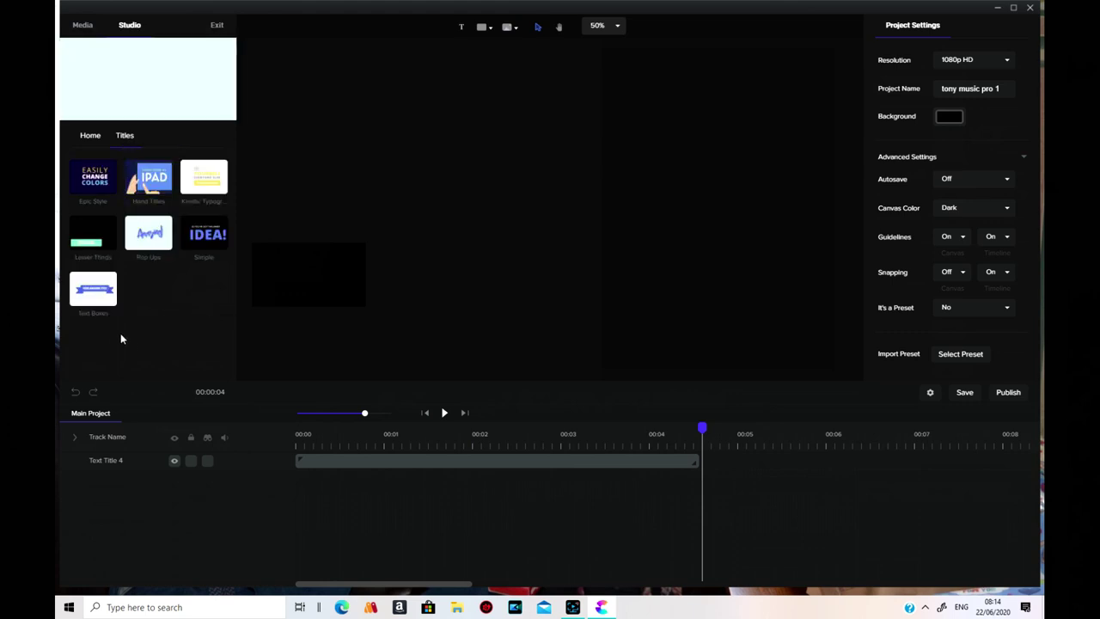
right_click(464, 457)
right_click(417, 458)
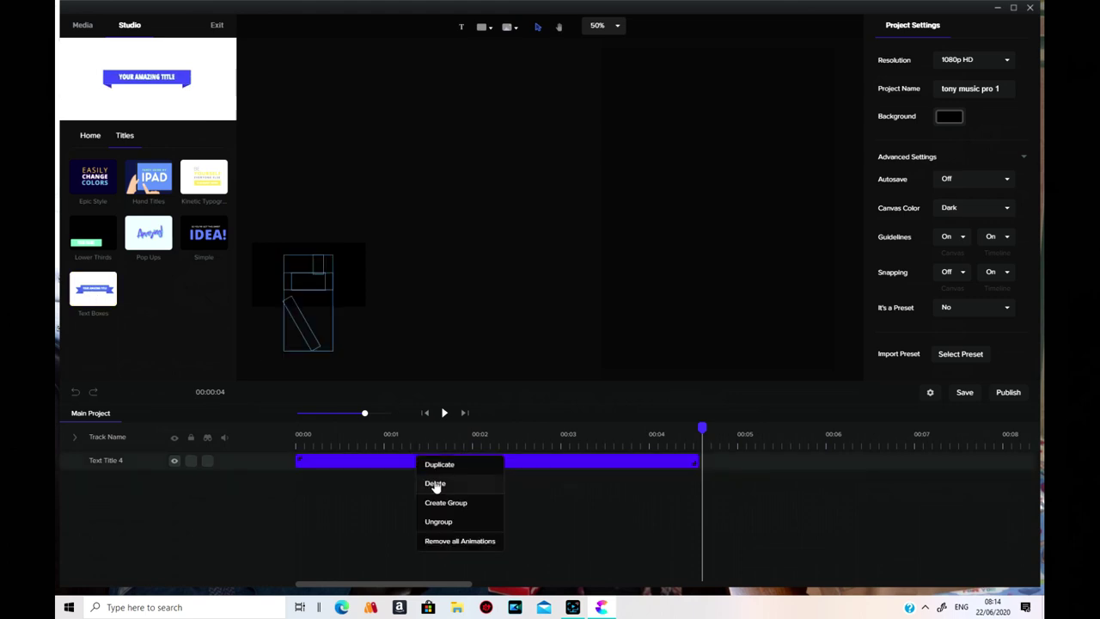
click(434, 483)
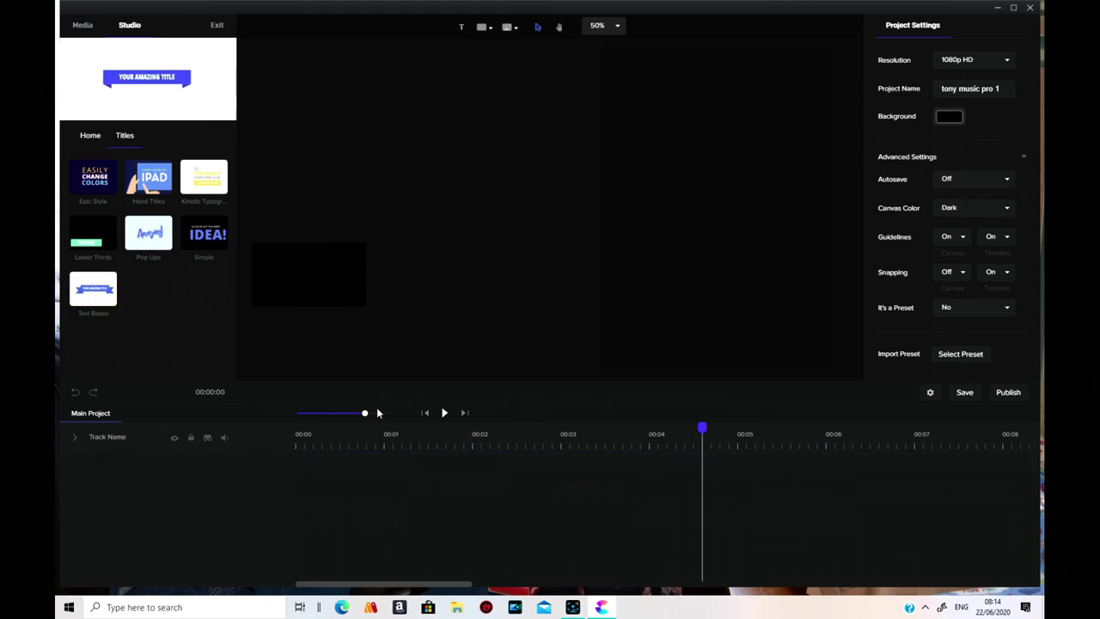
Step: Add the Award Badge title from the Text Boxes collection to the canvas and play its animation
click(82, 297)
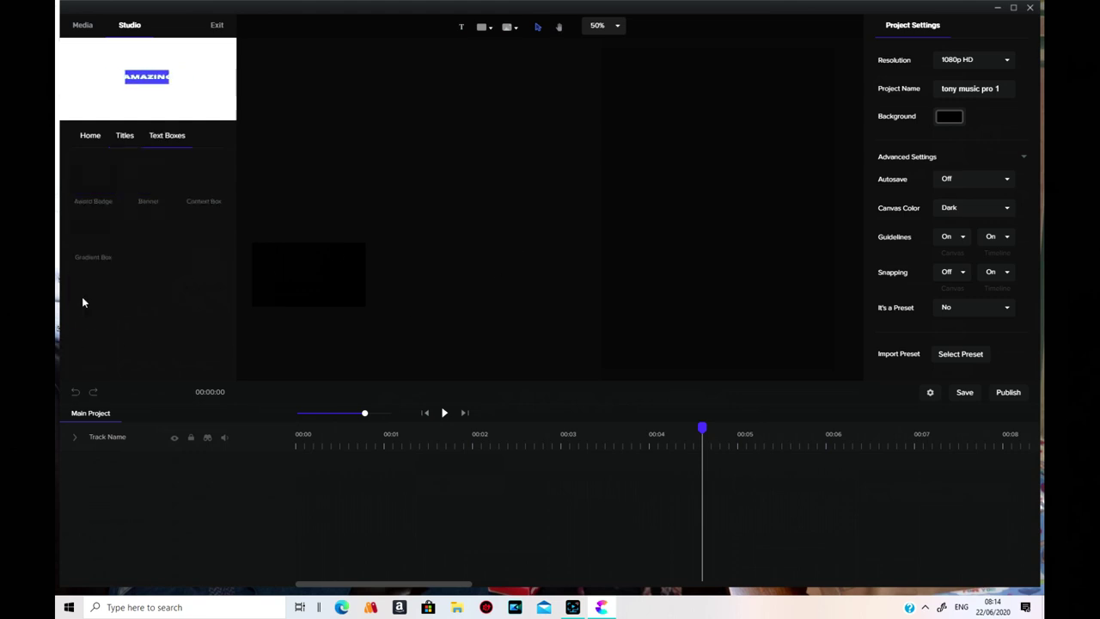
drag(94, 190, 404, 198)
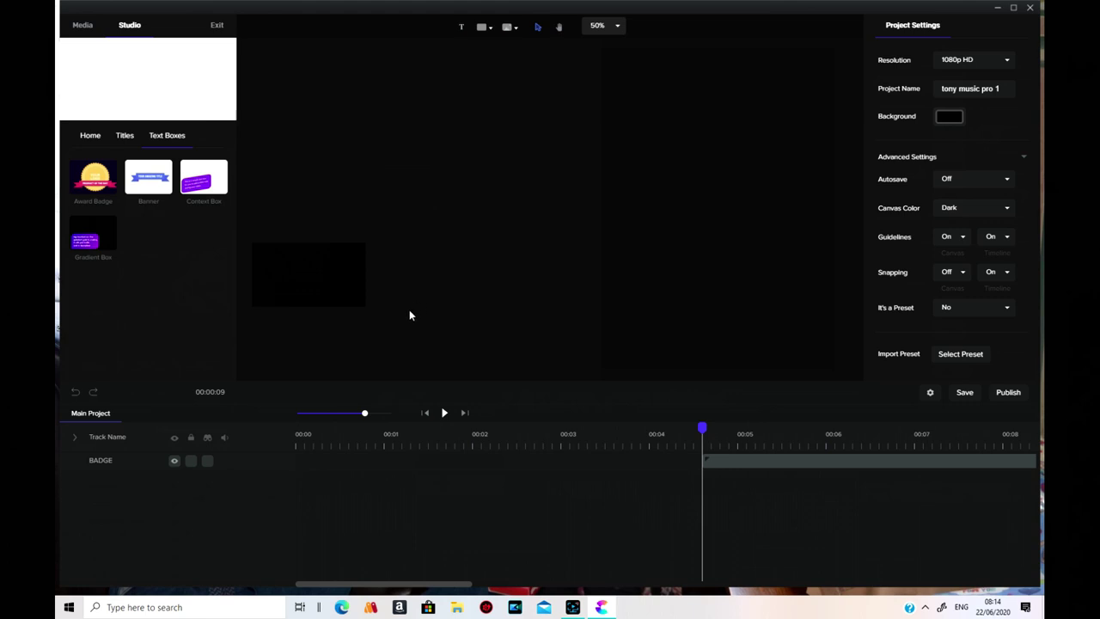
click(444, 413)
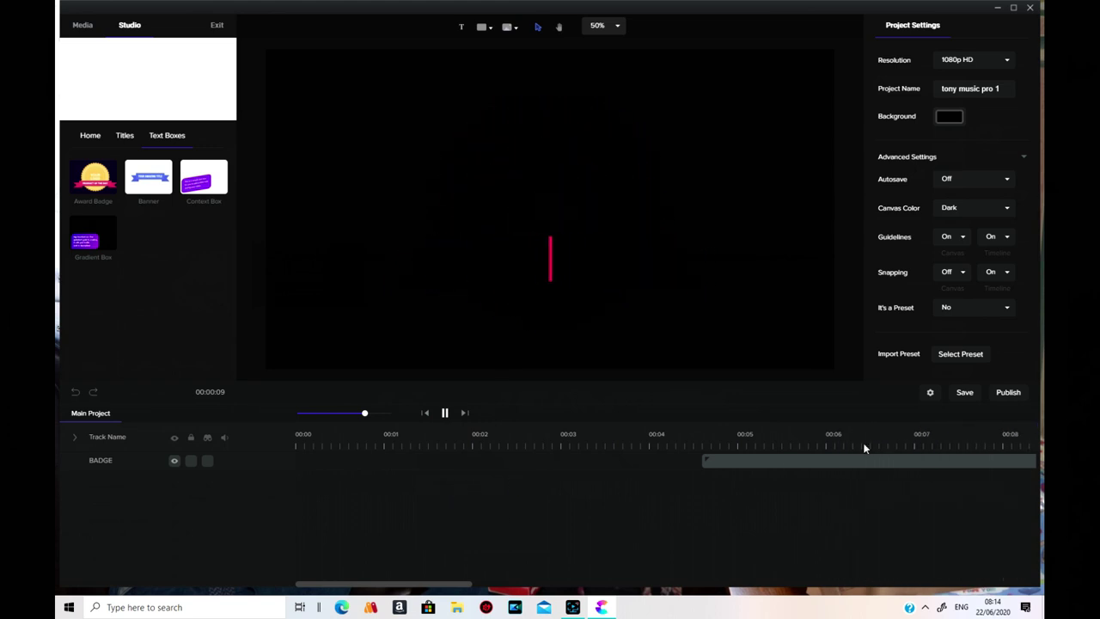
Step: Replace the Award Badge clip with the Banner text box title and play its animation
right_click(900, 461)
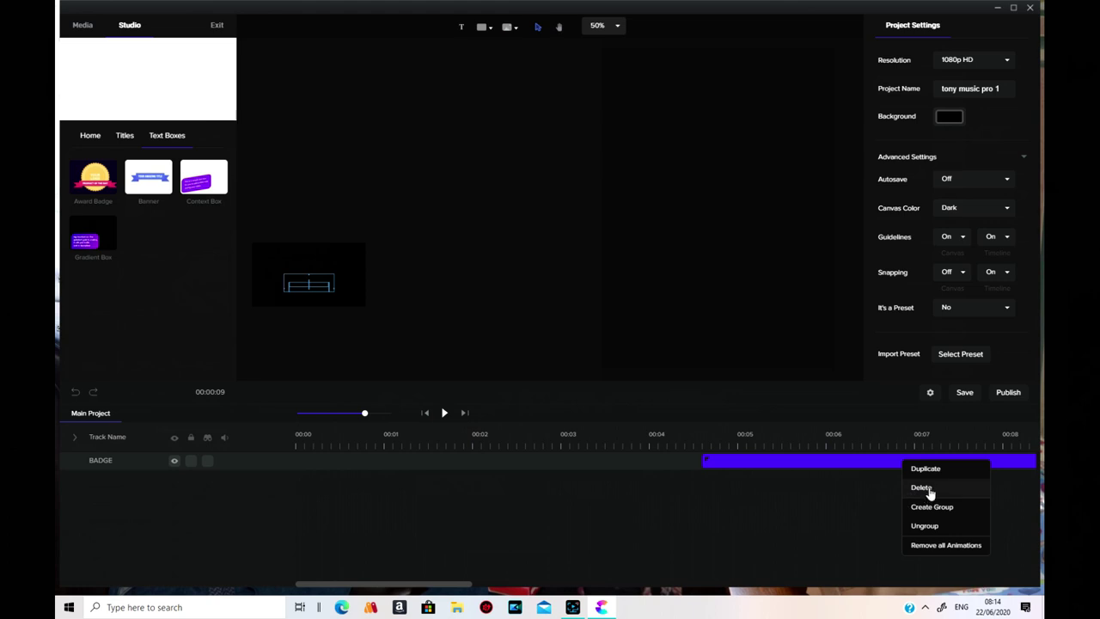
click(921, 487)
drag(148, 177, 433, 245)
click(445, 413)
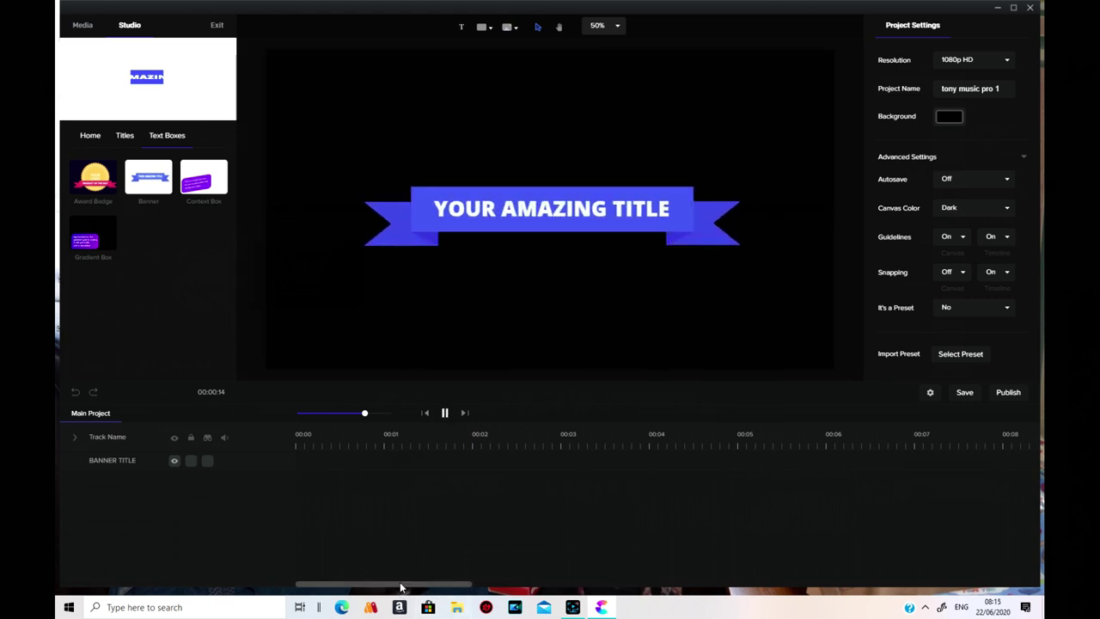
Step: Replace the Banner clip with the Context Box title from the Text Boxes collection and play its animation from the start
drag(400, 585, 405, 585)
right_click(800, 461)
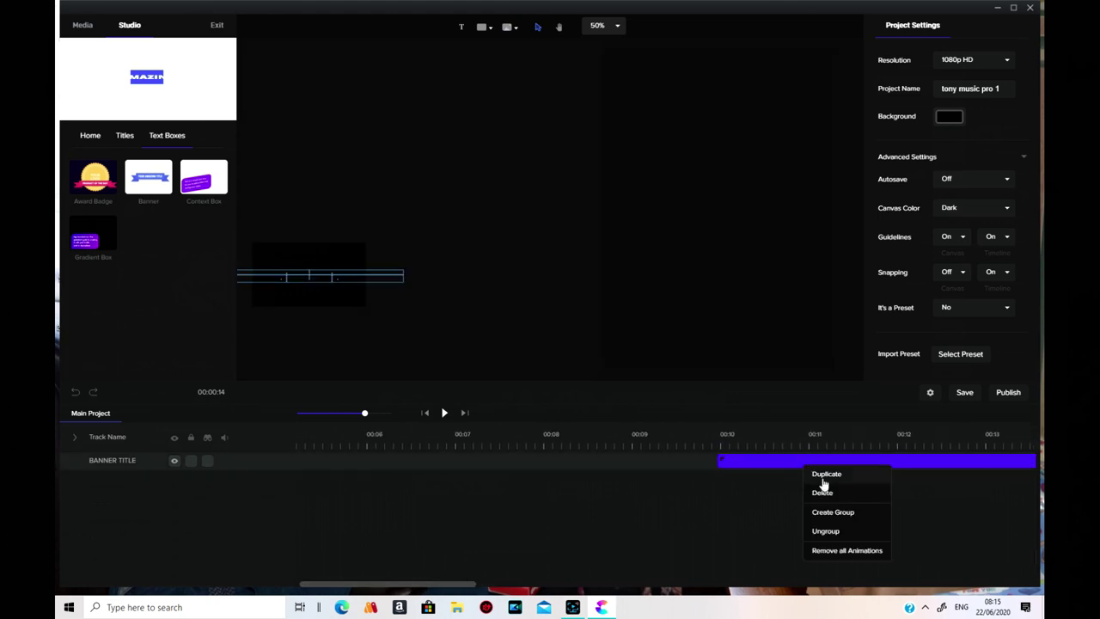
click(826, 492)
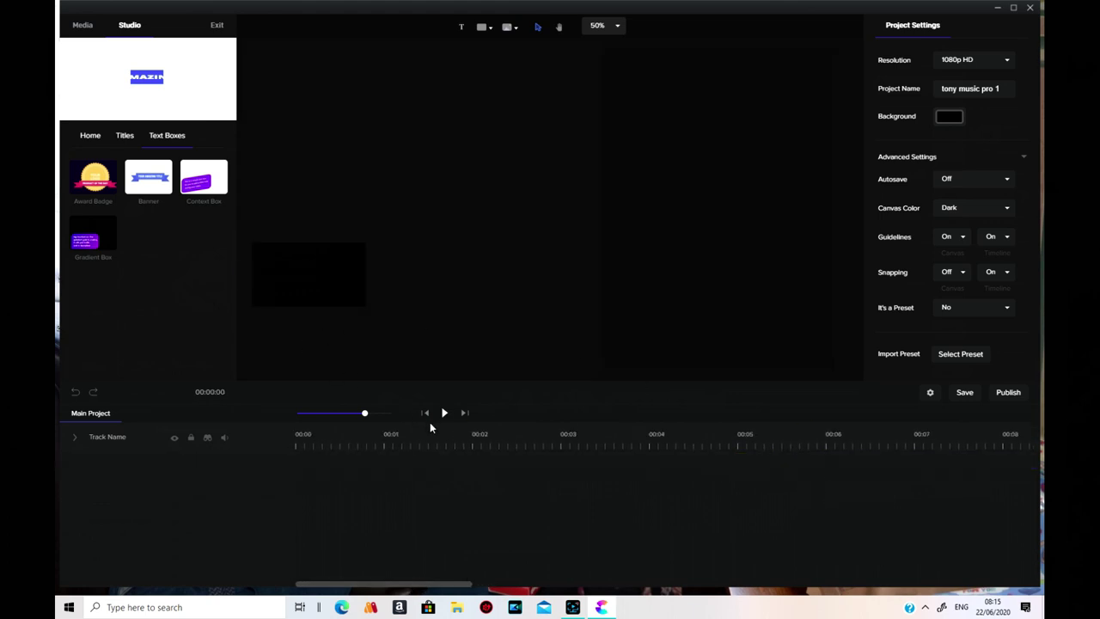
click(426, 416)
drag(204, 179, 532, 198)
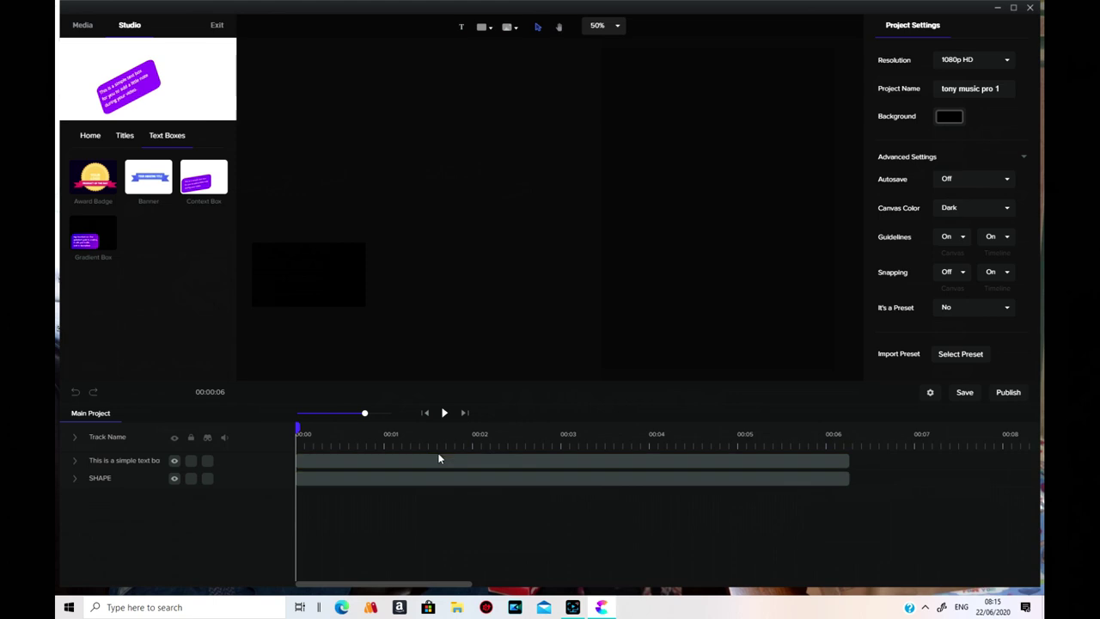
click(445, 413)
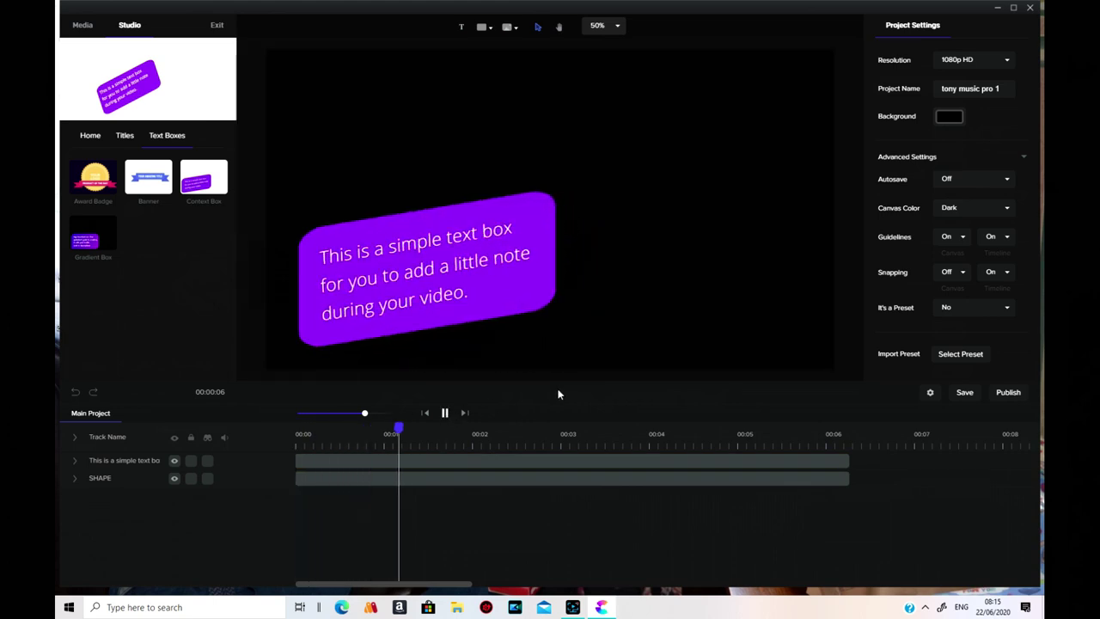
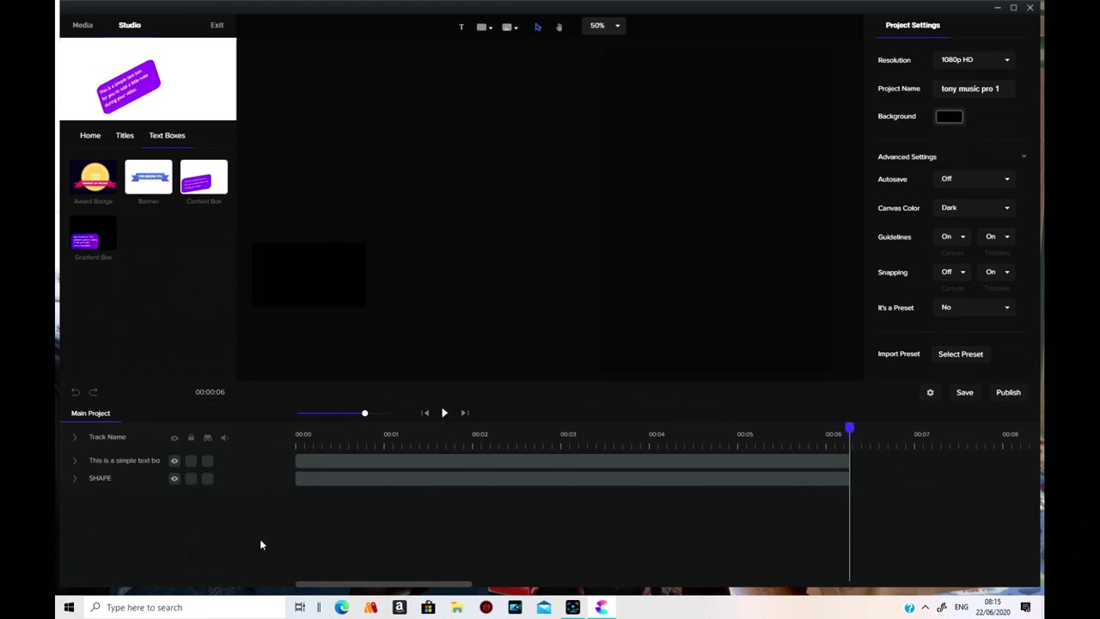
Step: Combine the Context Box's text and shape tracks into one group
click(473, 461)
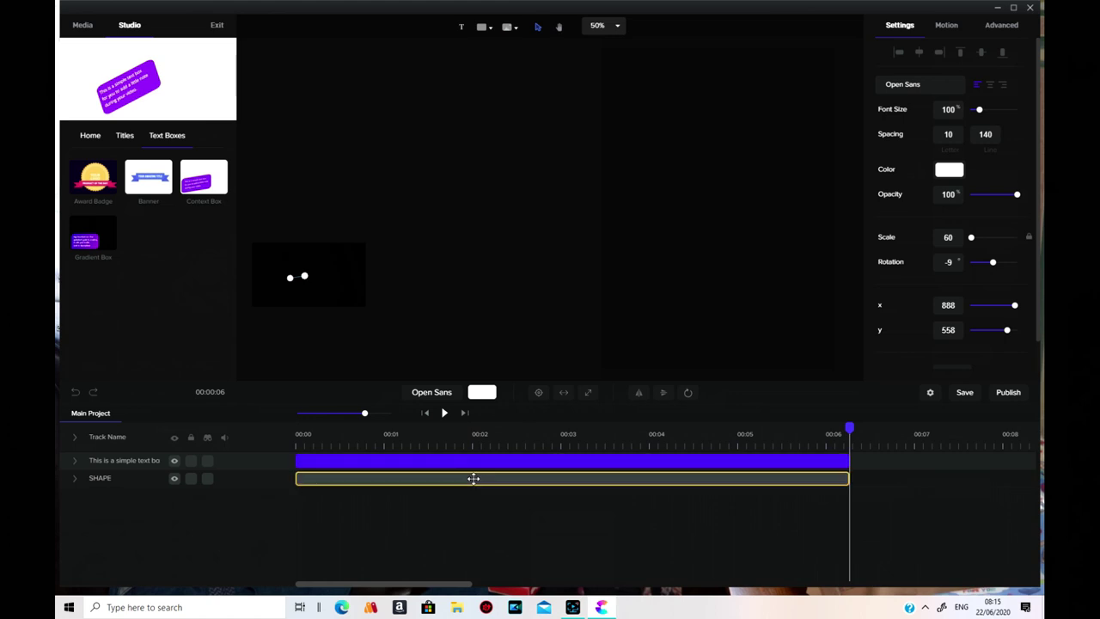
click(487, 476)
right_click(487, 476)
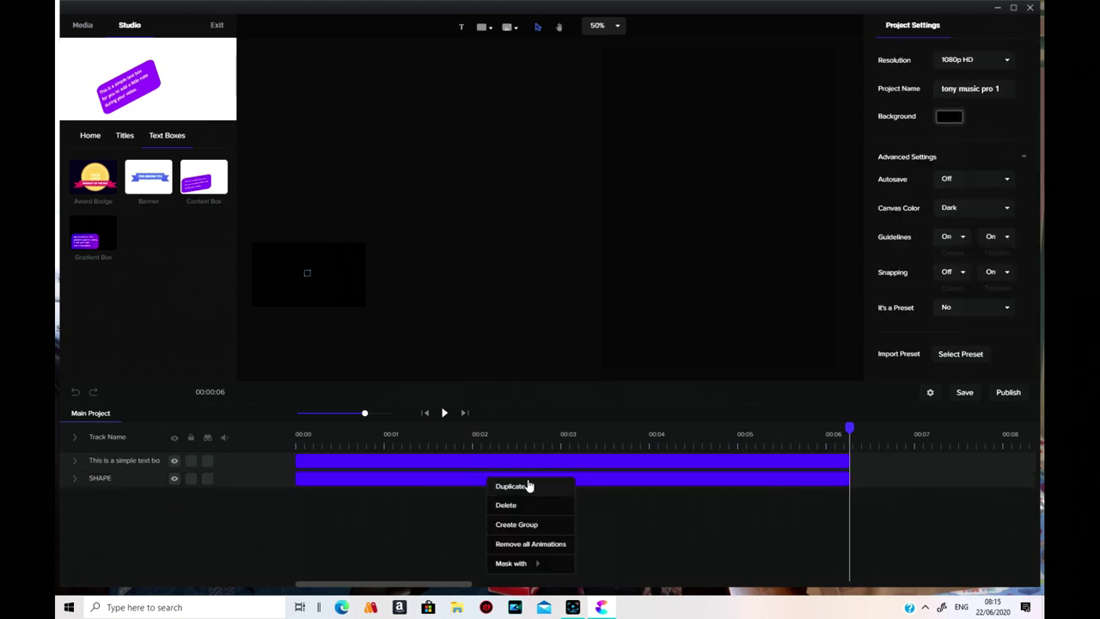
click(558, 530)
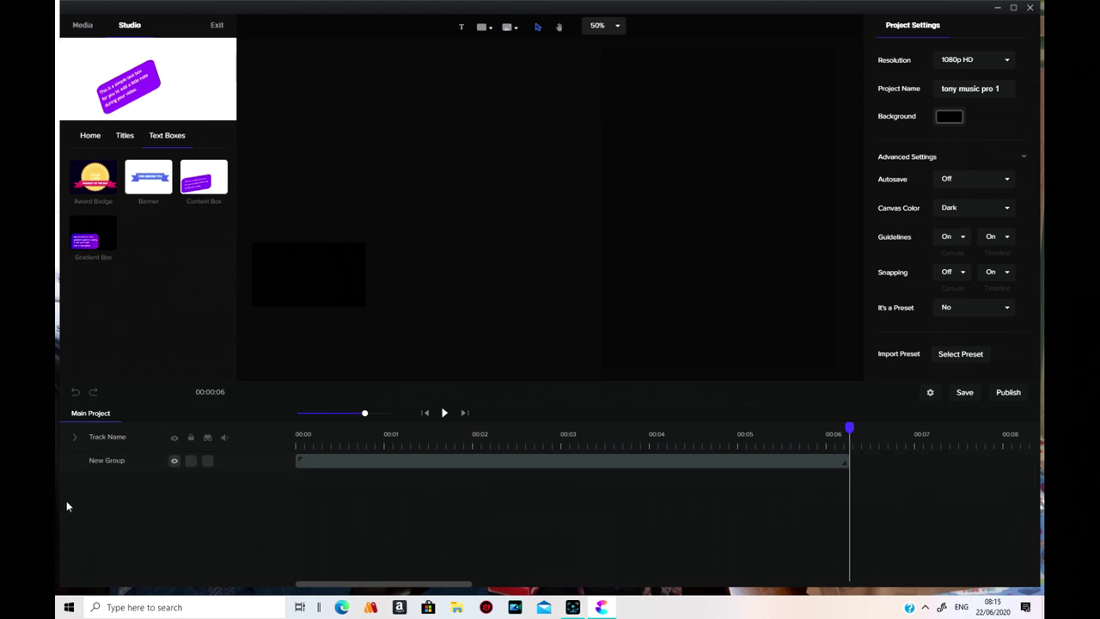
Step: Try to rename the grouped Context Box track in the timeline
click(114, 468)
click(113, 463)
click(119, 464)
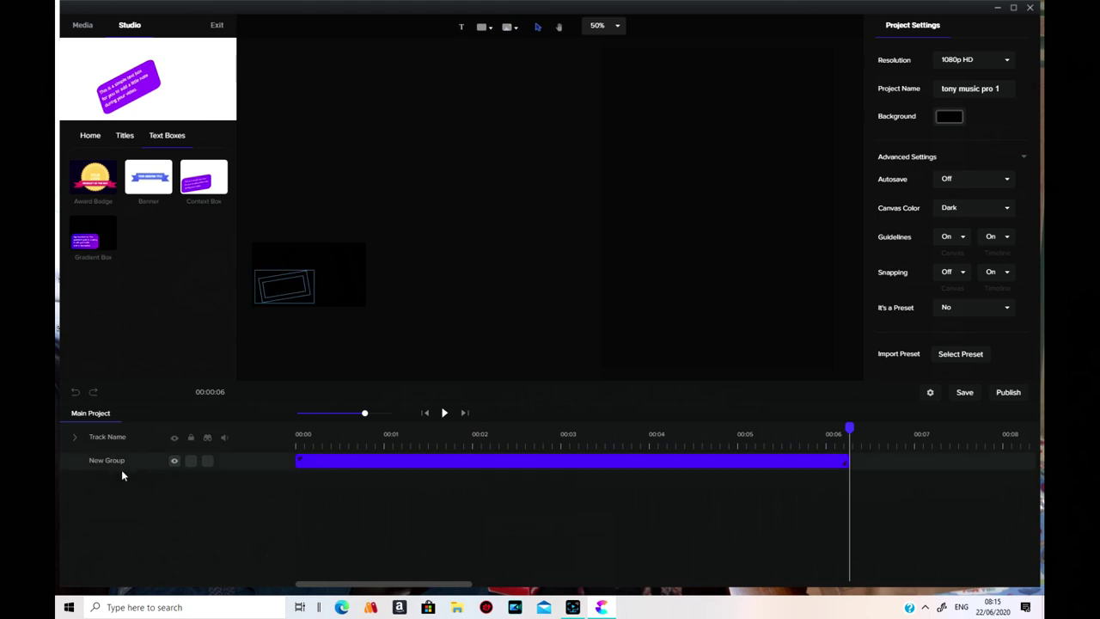
click(121, 462)
click(122, 462)
drag(127, 455, 95, 462)
click(109, 465)
click(118, 471)
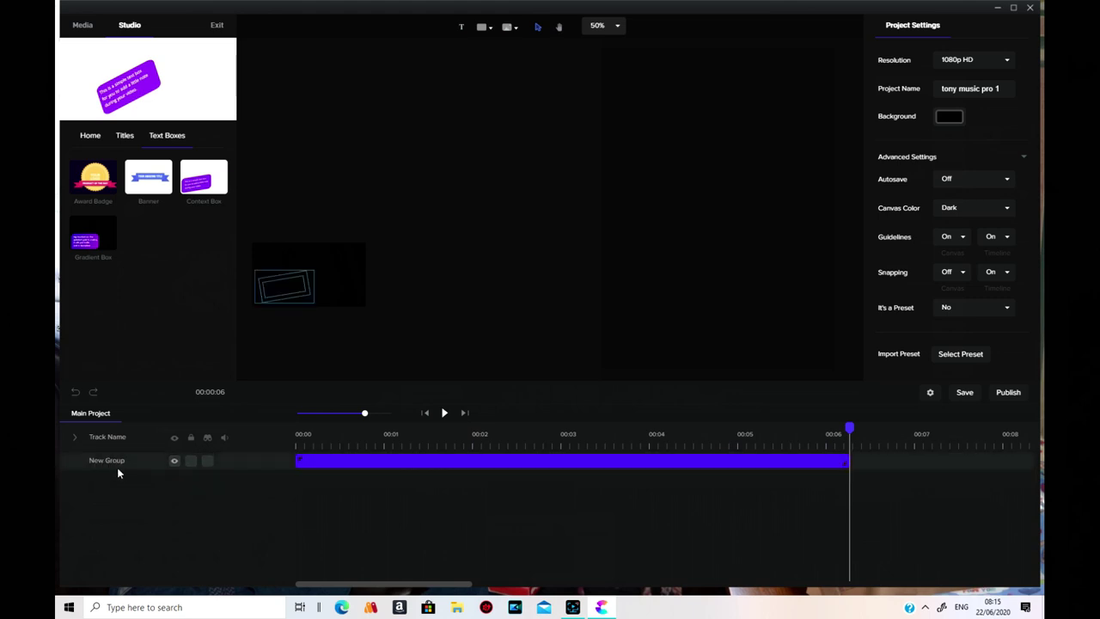
right_click(347, 475)
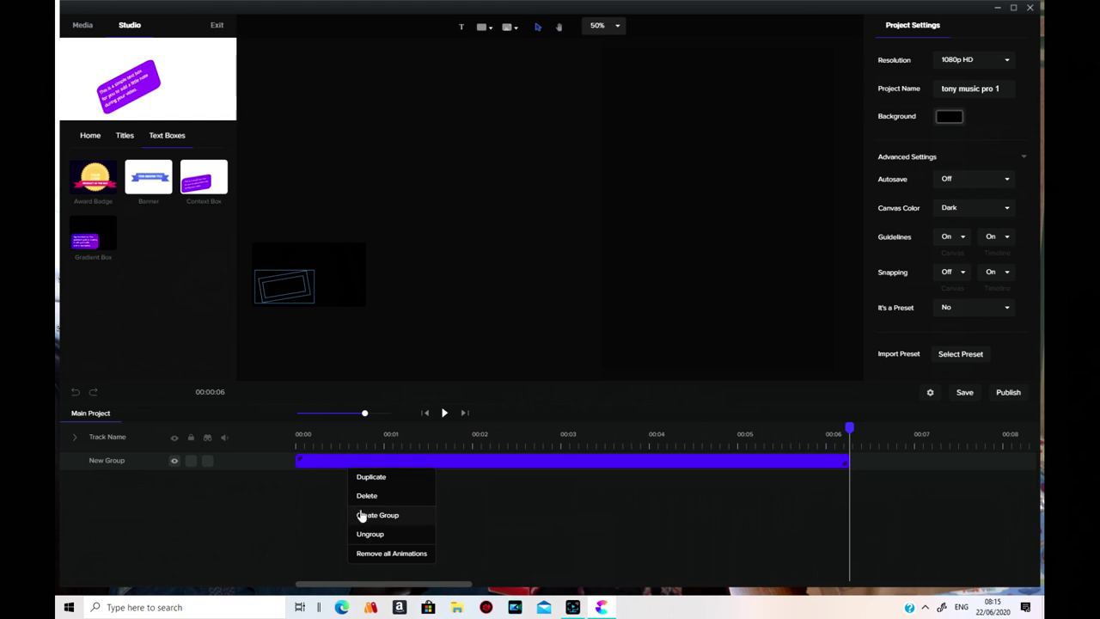
click(125, 462)
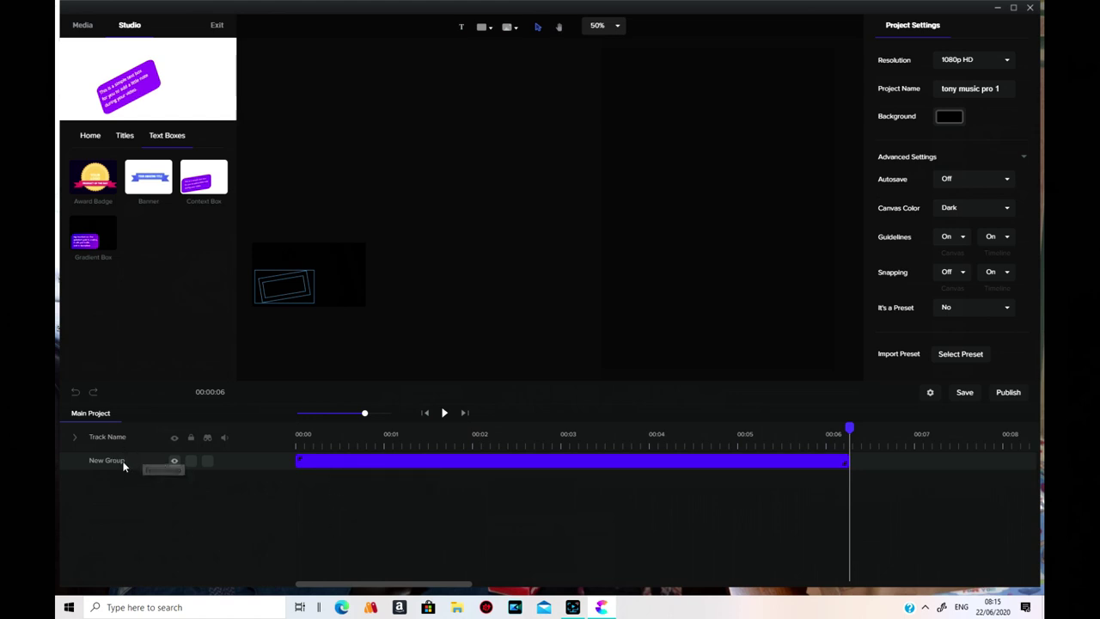
click(120, 461)
Step: Delete the grouped Context Box clip and return through the Titles collections to the library's home categories
right_click(572, 461)
click(643, 493)
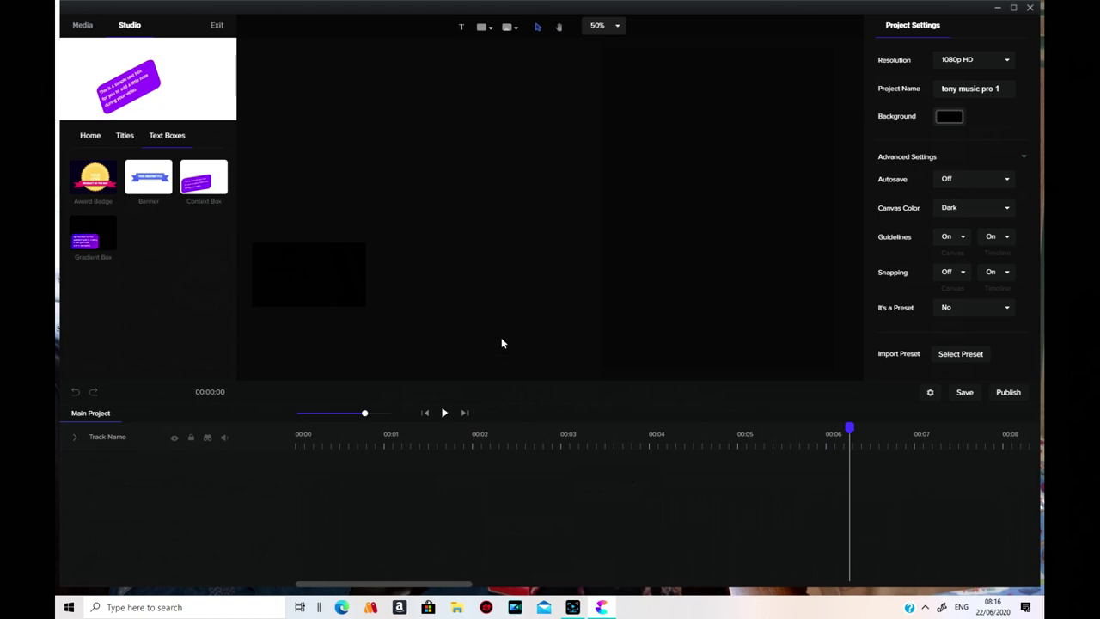
click(123, 136)
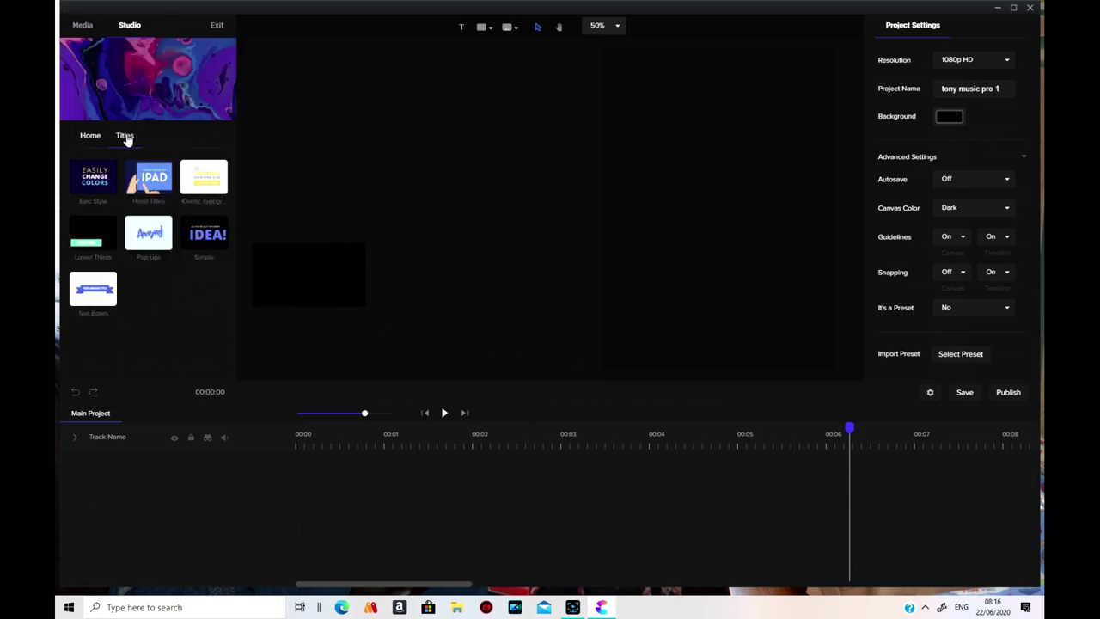
mouse_move(206, 254)
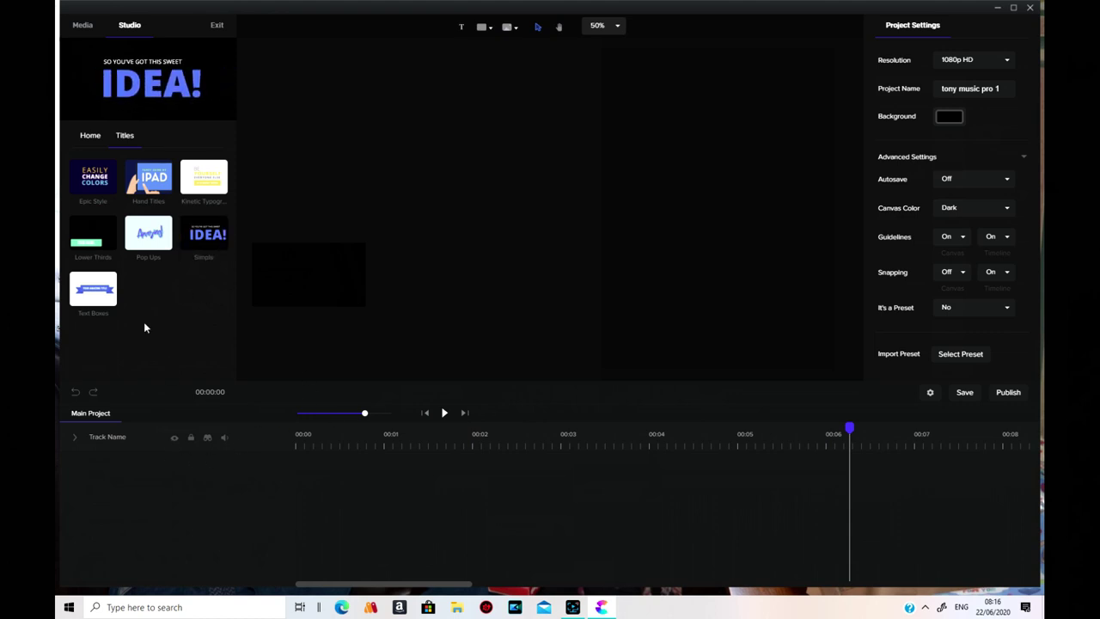
click(91, 141)
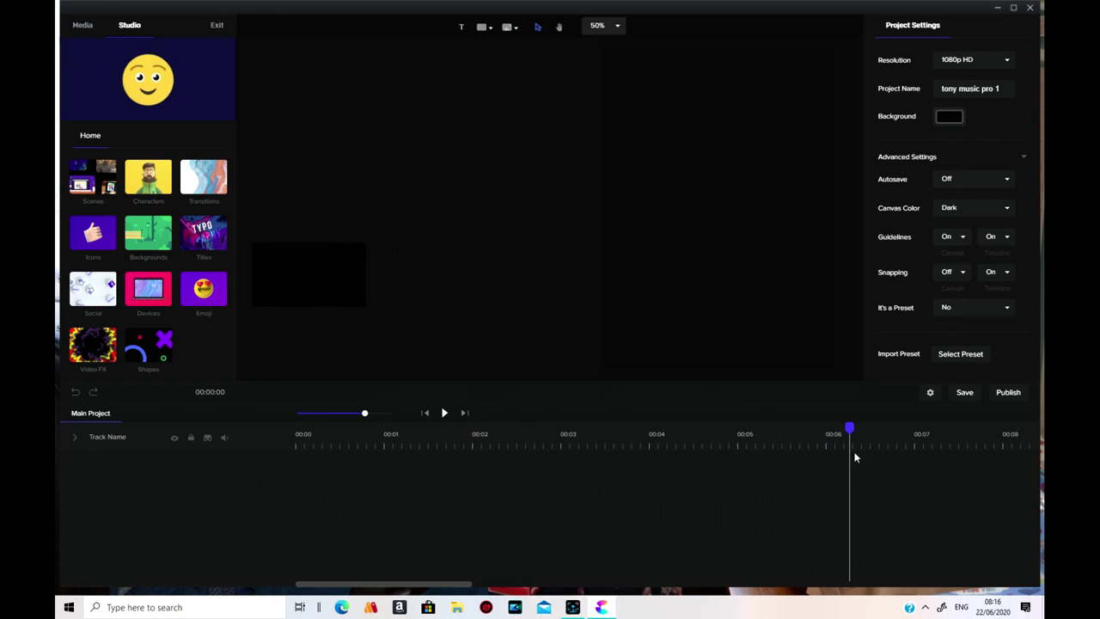
Step: Return the playhead to the start of the empty timeline
drag(848, 429, 843, 430)
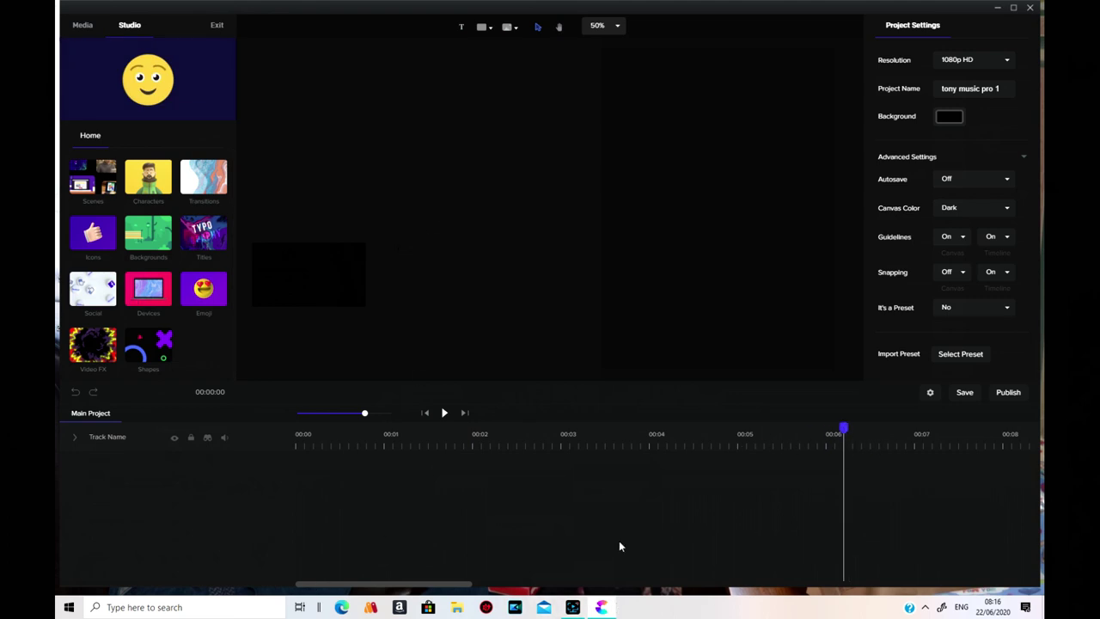
drag(450, 584, 389, 583)
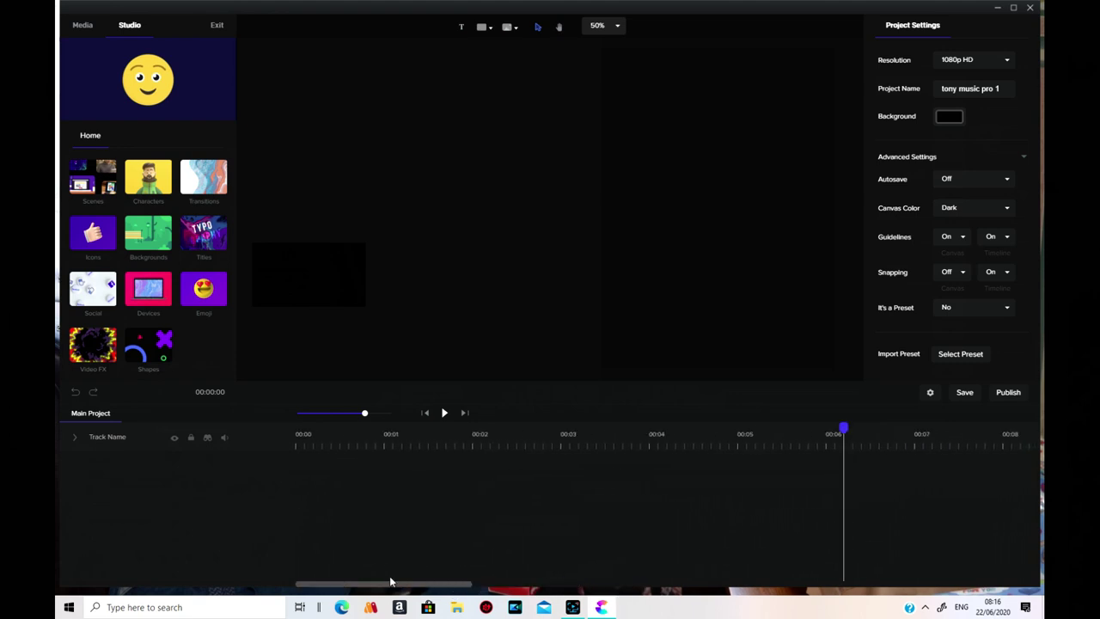
click(424, 416)
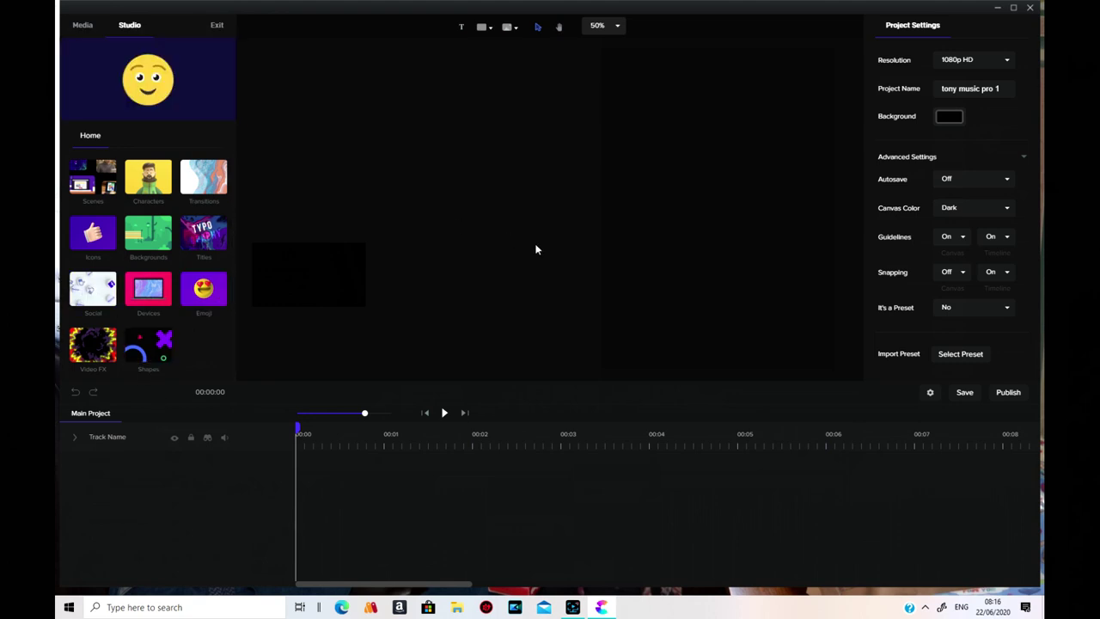
Step: Add the channel transition preset from the Social library's Youtube collection to the canvas and play its animation
click(101, 290)
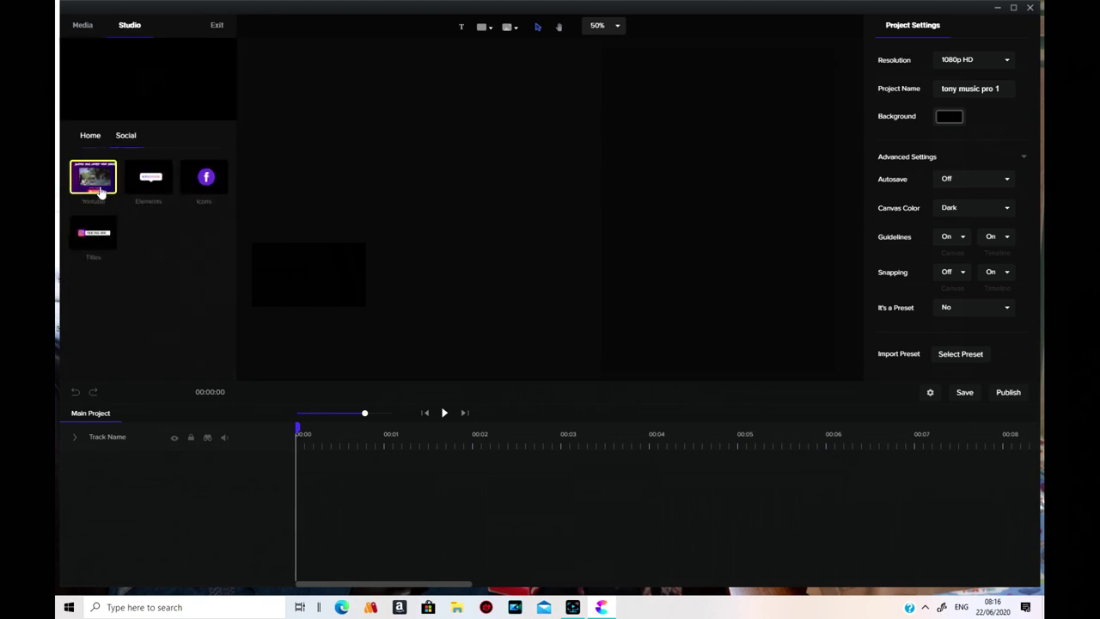
click(92, 178)
drag(92, 178, 503, 225)
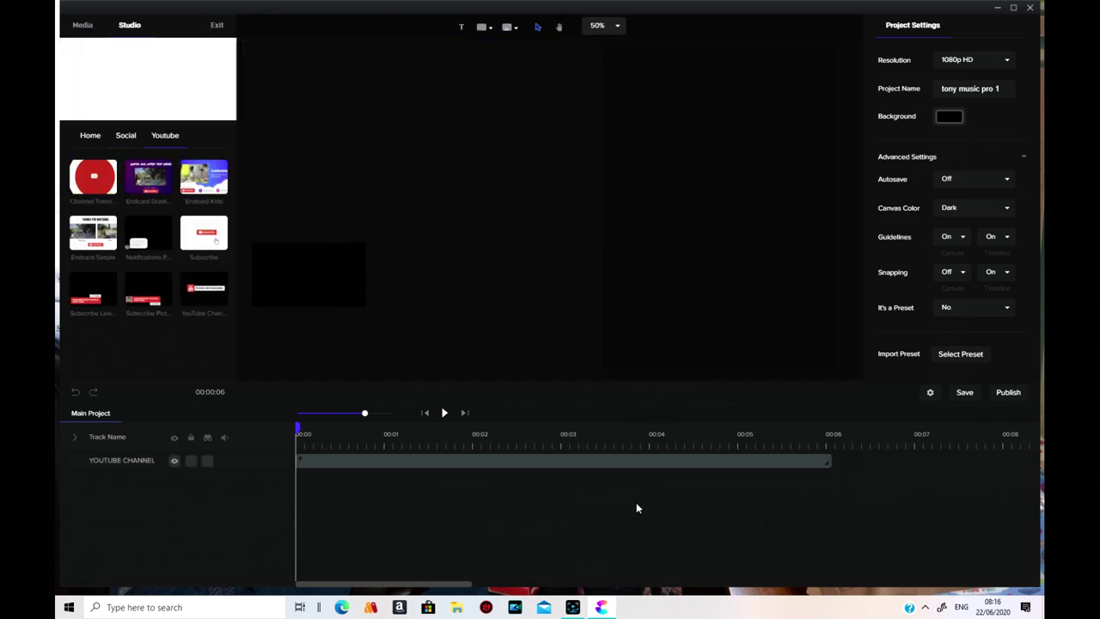
click(444, 414)
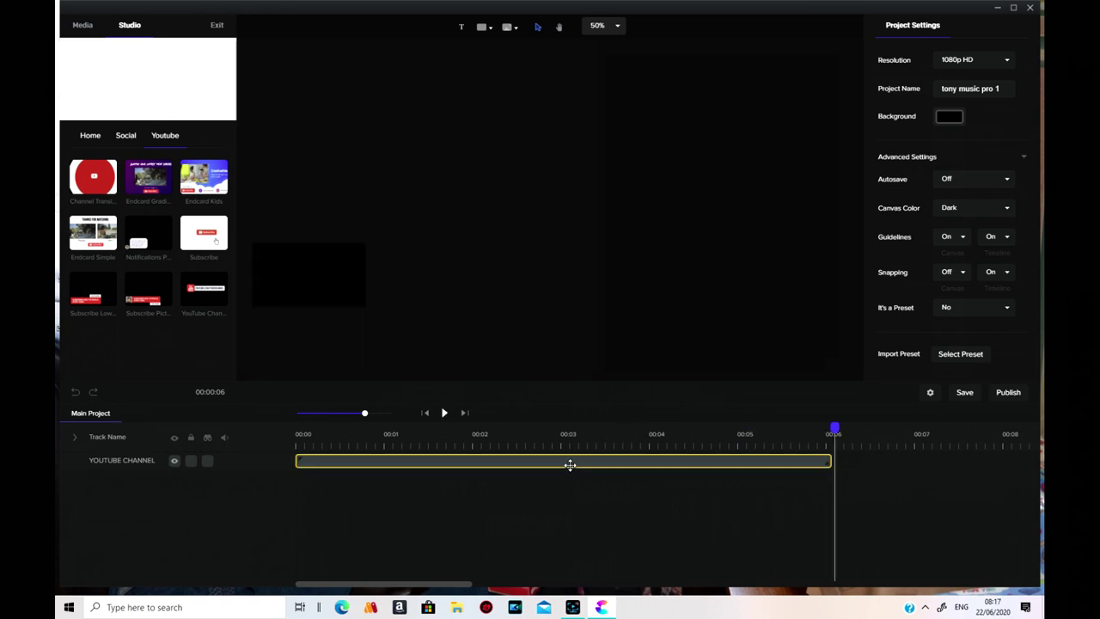
Step: Replace the YouTube channel clip with the purple gradient endcard preset and play its animation from the start
right_click(570, 464)
click(611, 496)
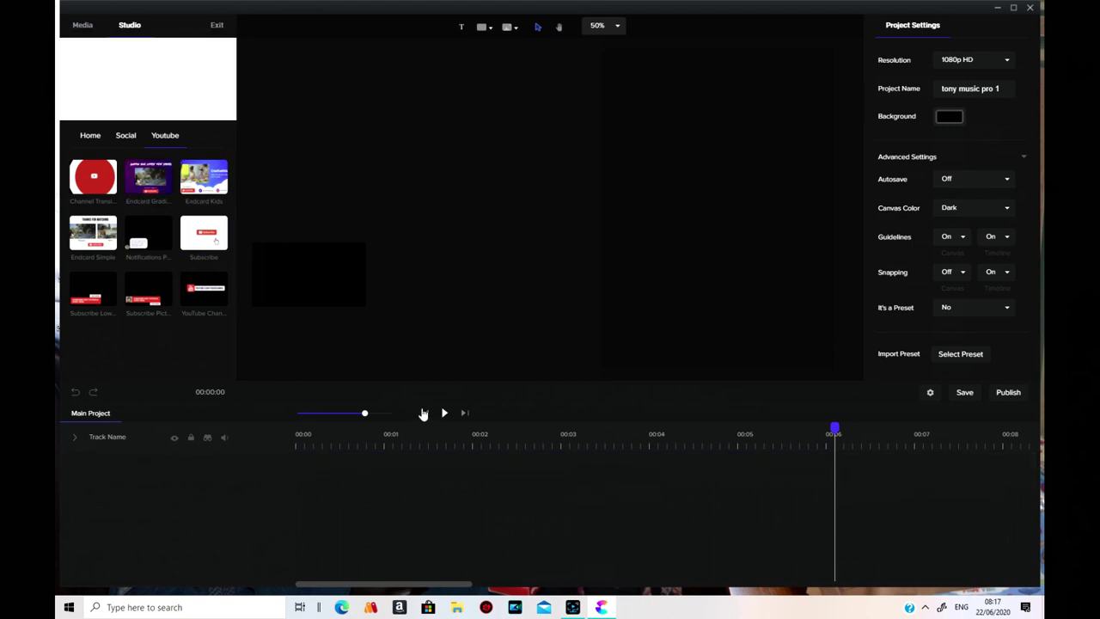
click(425, 413)
drag(148, 178, 516, 233)
click(445, 413)
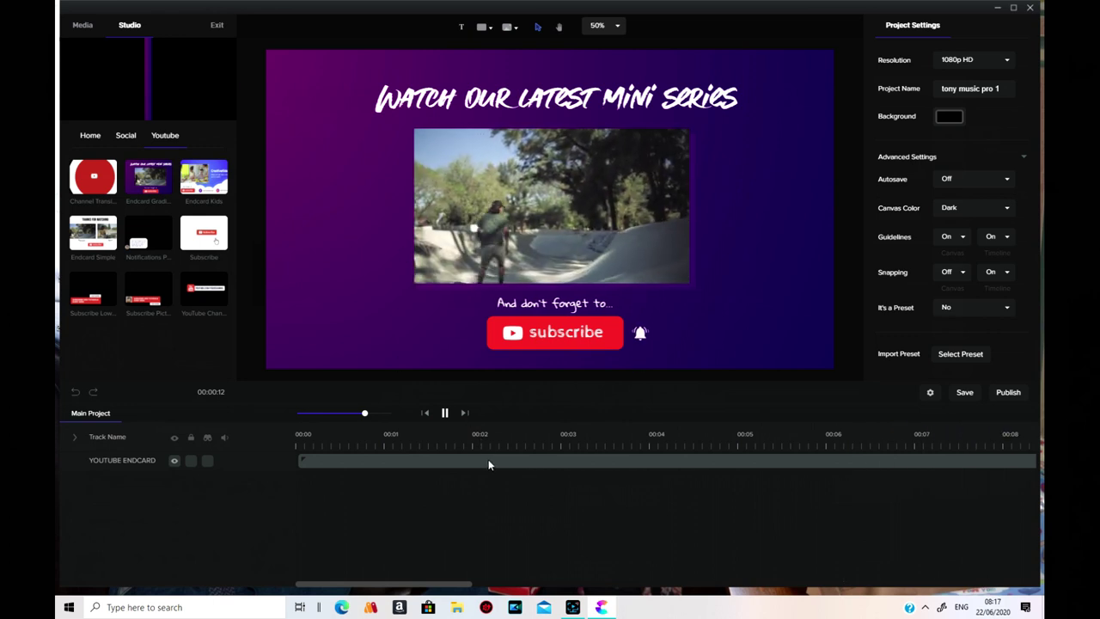
Step: Replace the YouTube endcard clip with the Subscribe preset from the Social library's Elements collection and play its animation
right_click(545, 460)
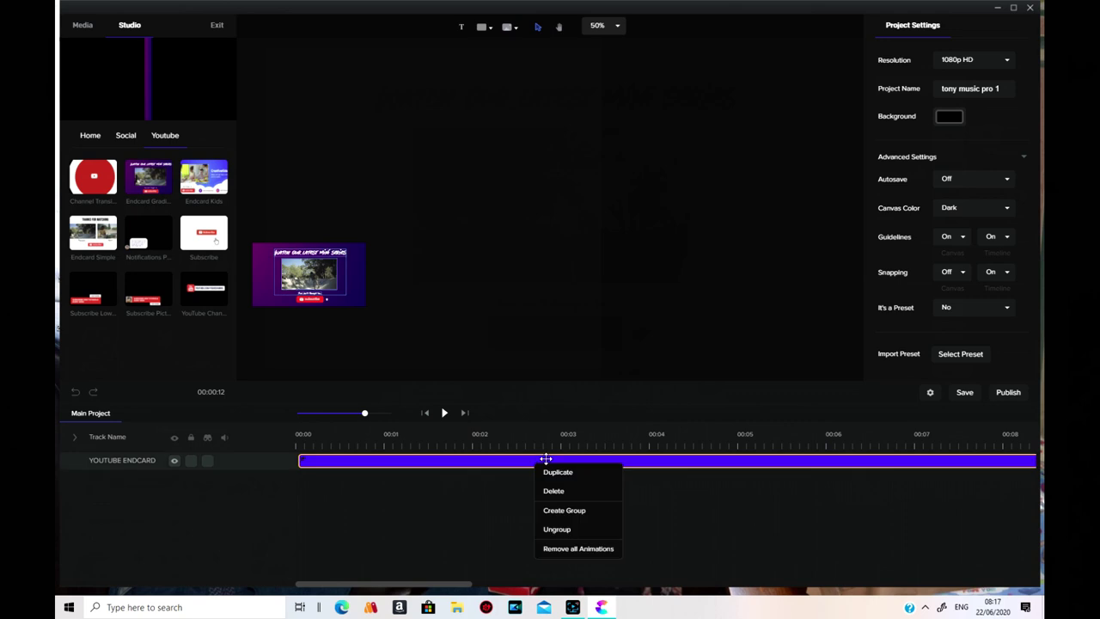
click(585, 491)
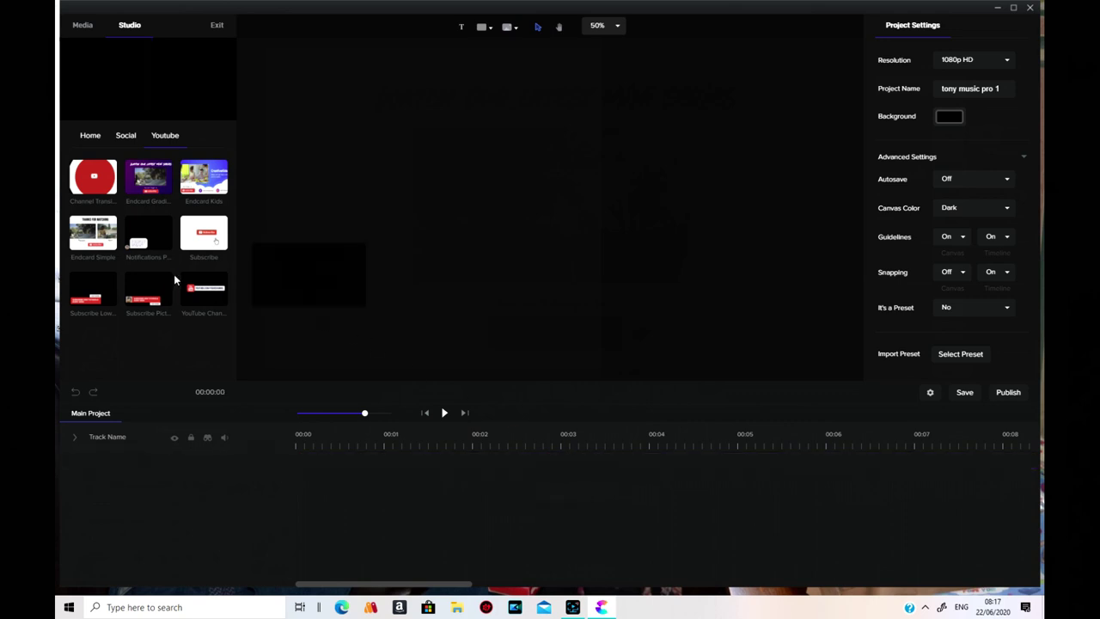
click(129, 138)
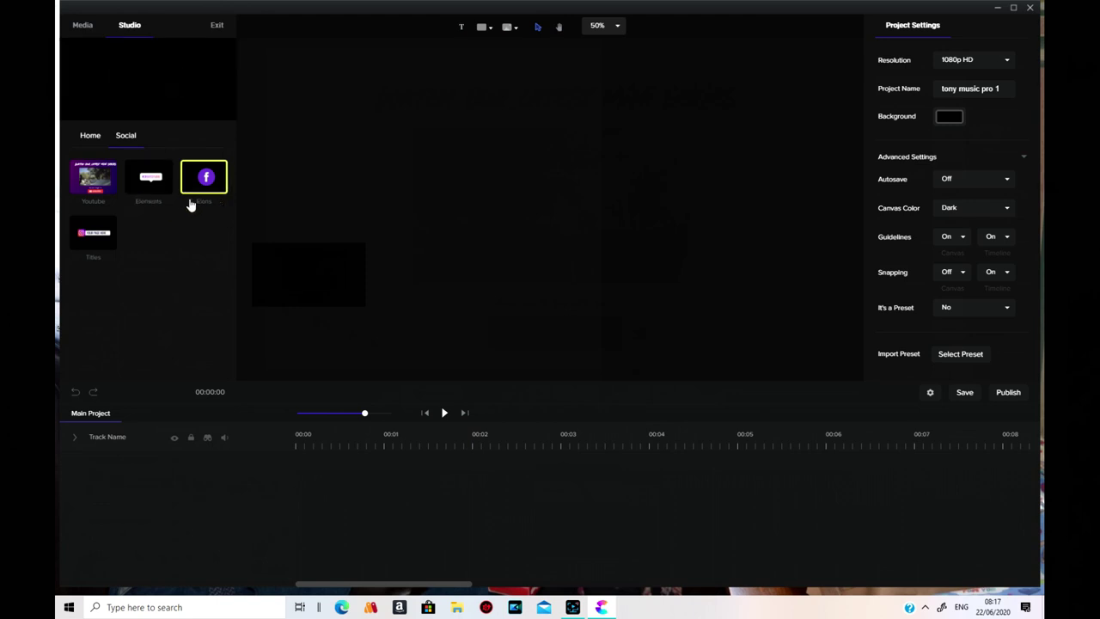
click(148, 179)
drag(97, 180, 482, 189)
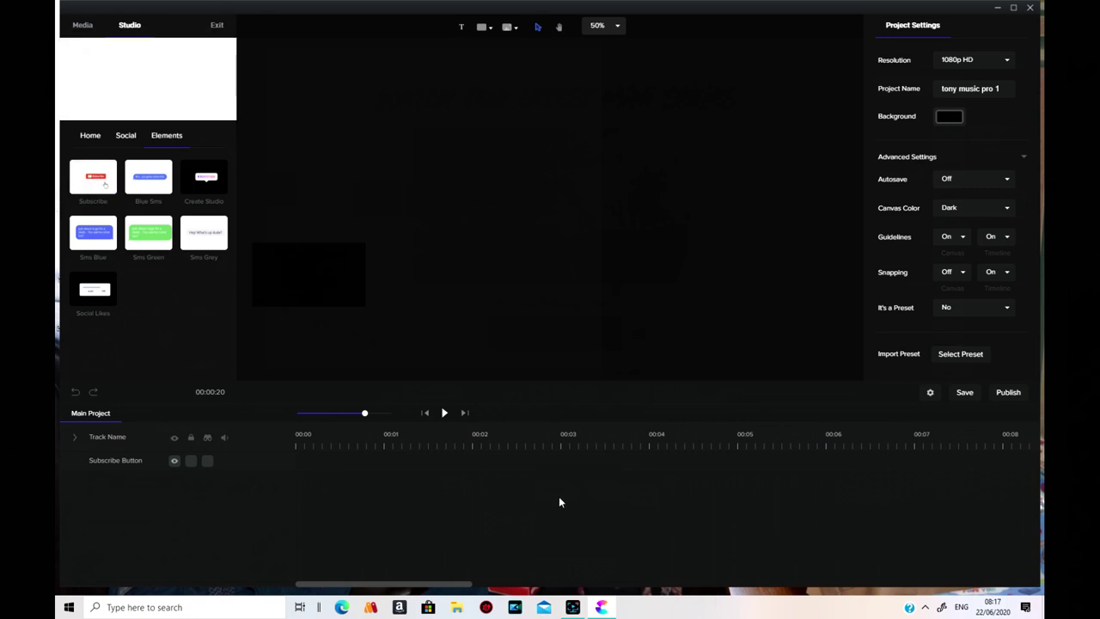
click(444, 414)
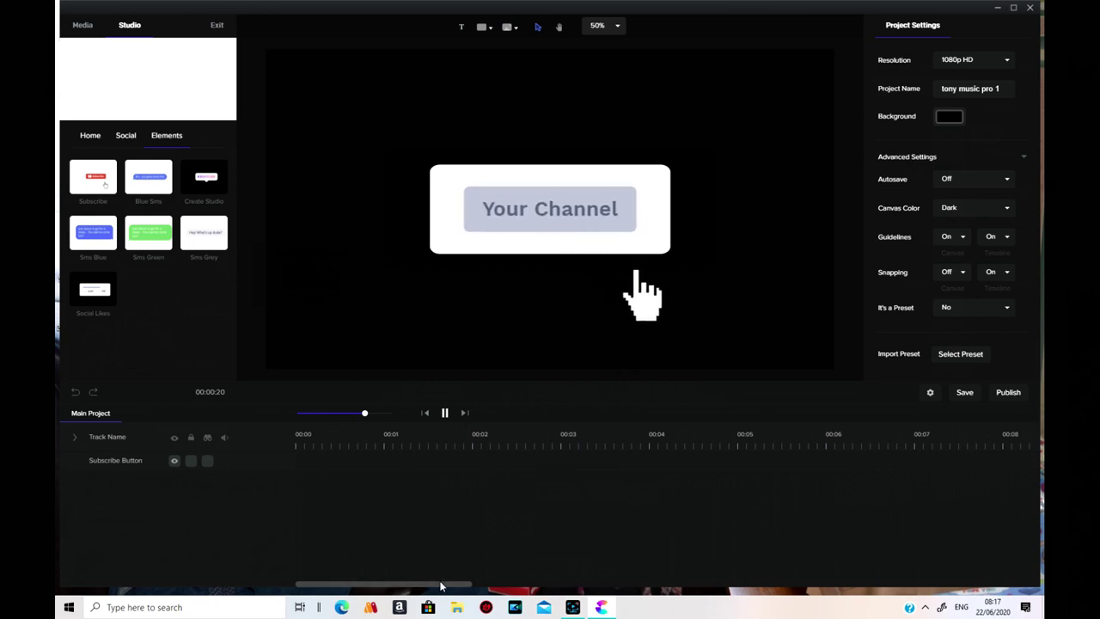
Step: Delete the Subscribe Button clip from the timeline and return the playhead to the start
mouse_move(449, 585)
mouse_down()
mouse_move(474, 590)
mouse_move(453, 588)
mouse_up()
right_click(434, 460)
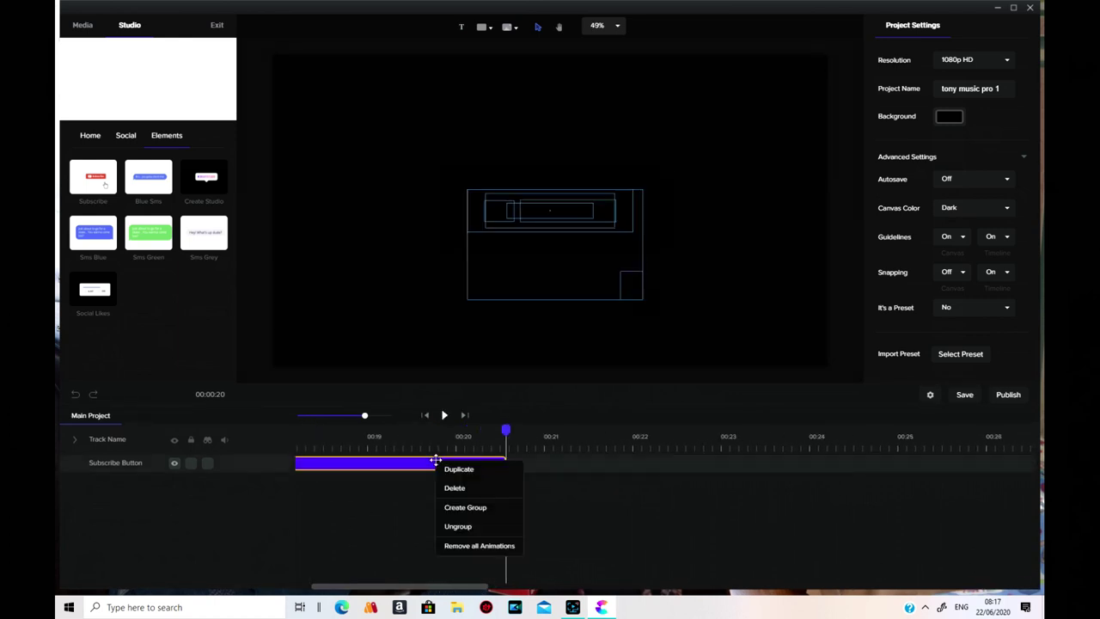
click(456, 488)
click(426, 417)
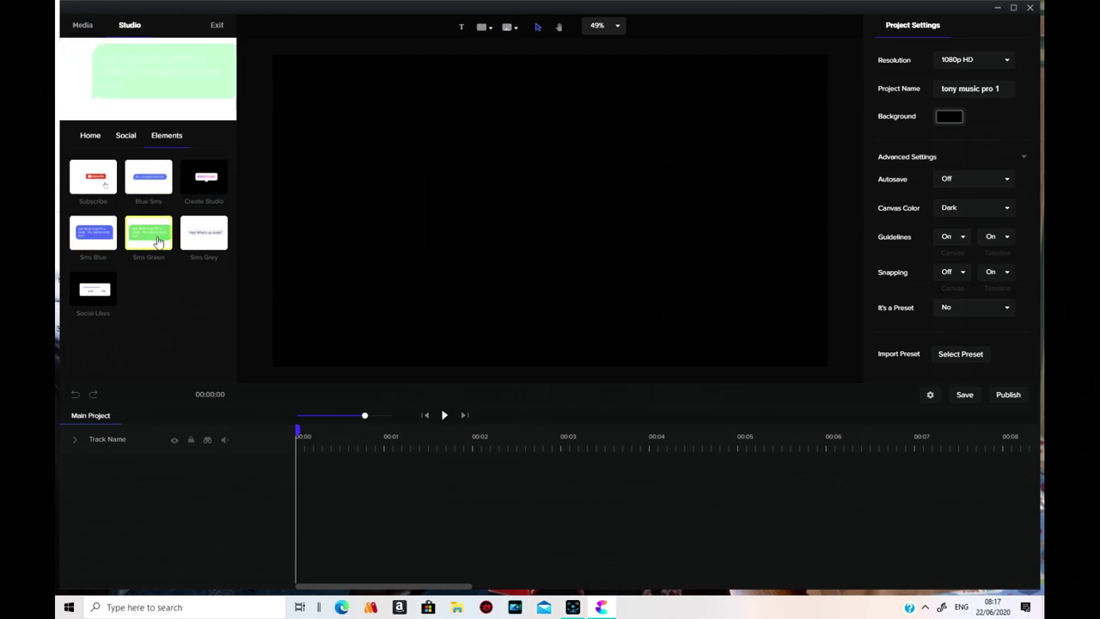
Step: Add the Facebook icon from the Social library's Icons collection to the canvas and play its animation
click(125, 137)
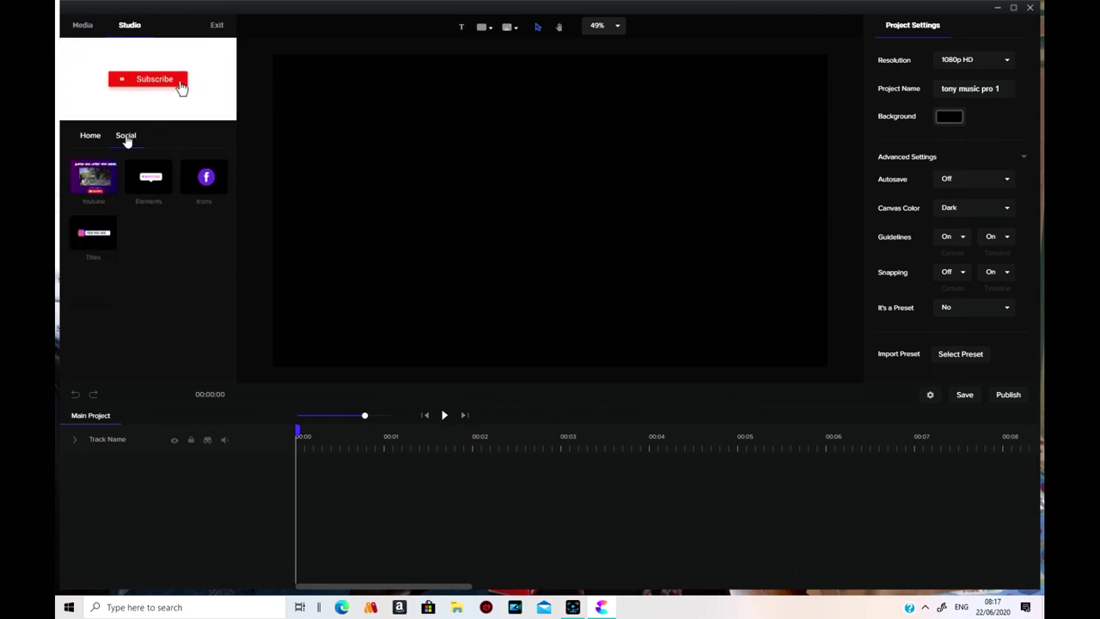
click(213, 177)
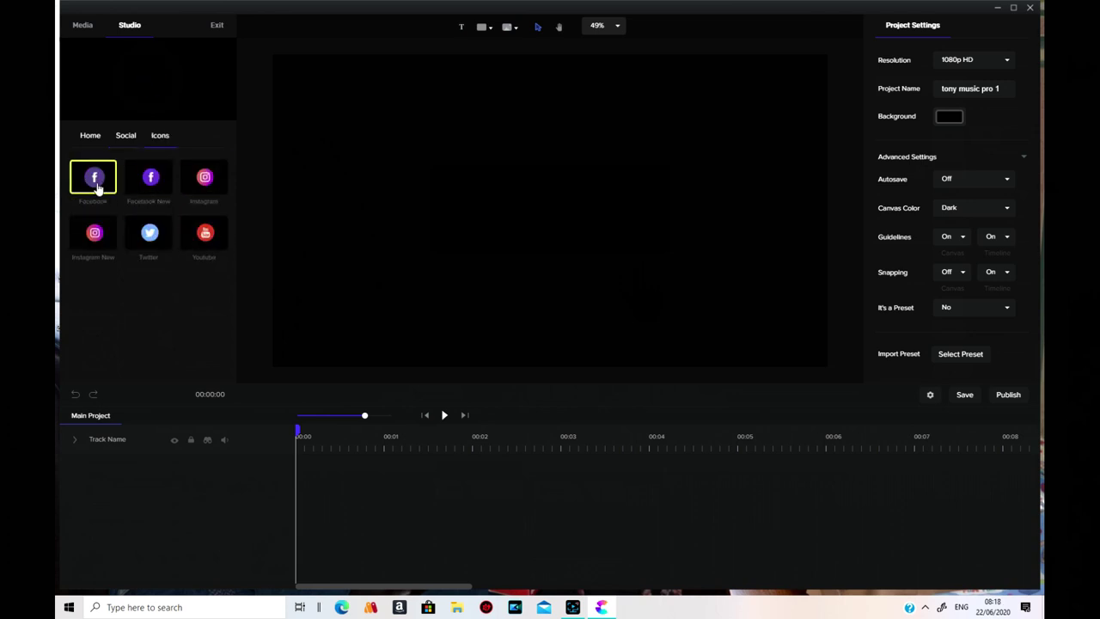
drag(94, 177, 549, 206)
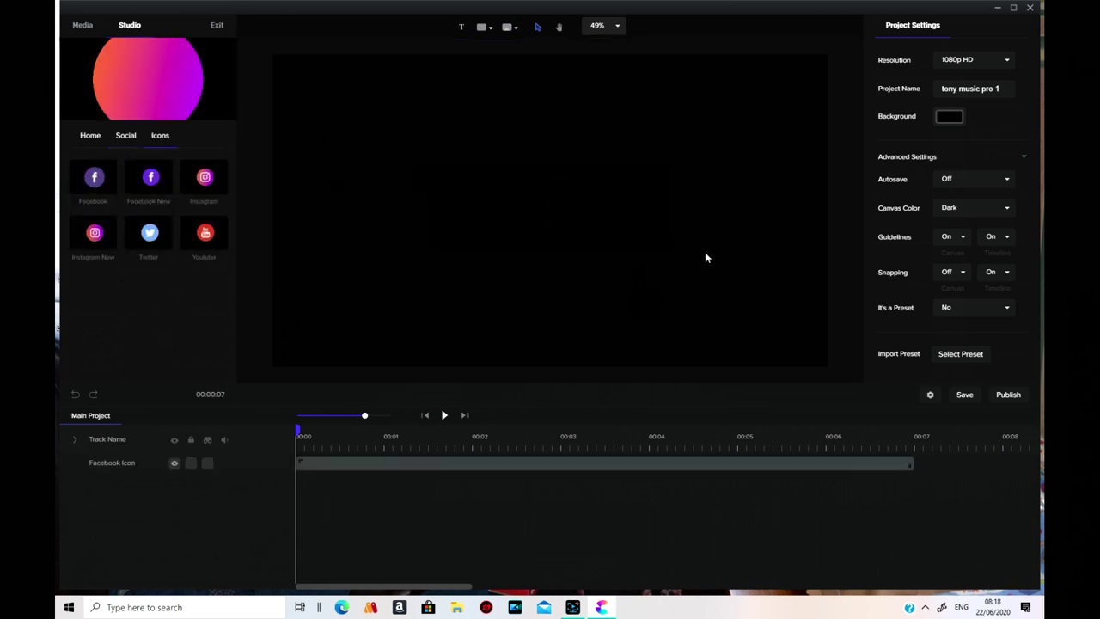
click(446, 416)
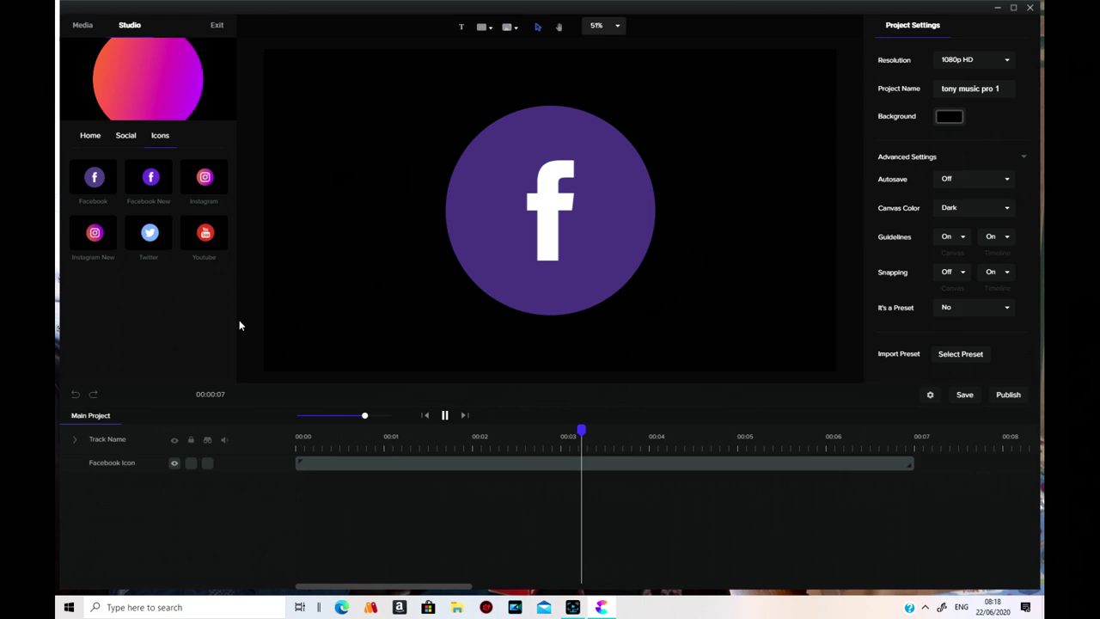
Step: Replace the Facebook icon clip with the Facebook Page preset from the Social library's Titles collection and play its animation
right_click(557, 463)
click(604, 490)
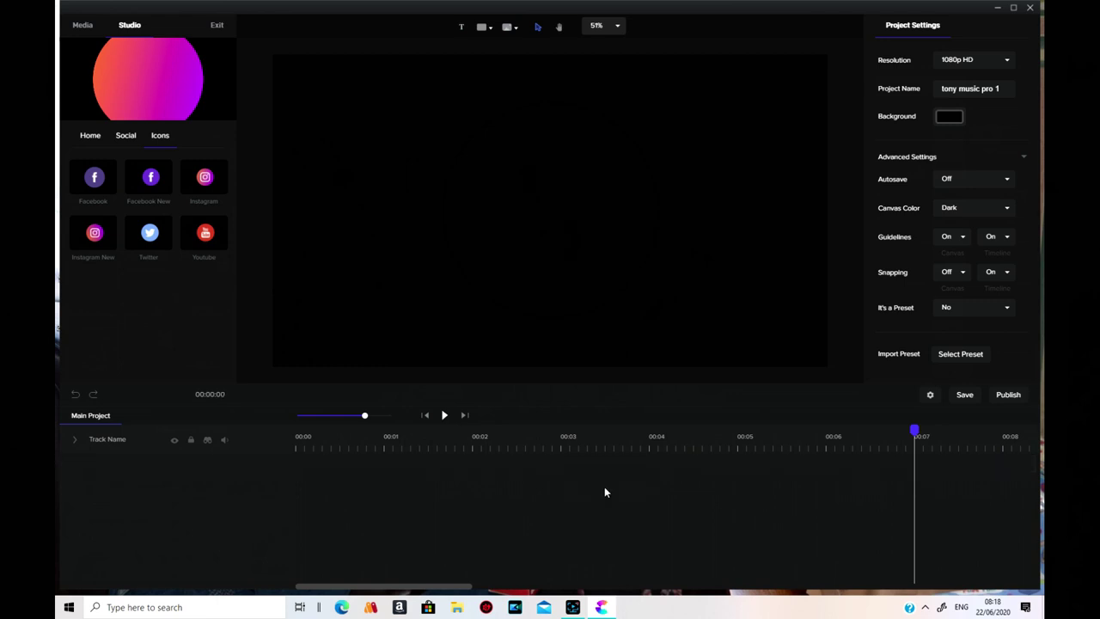
click(127, 141)
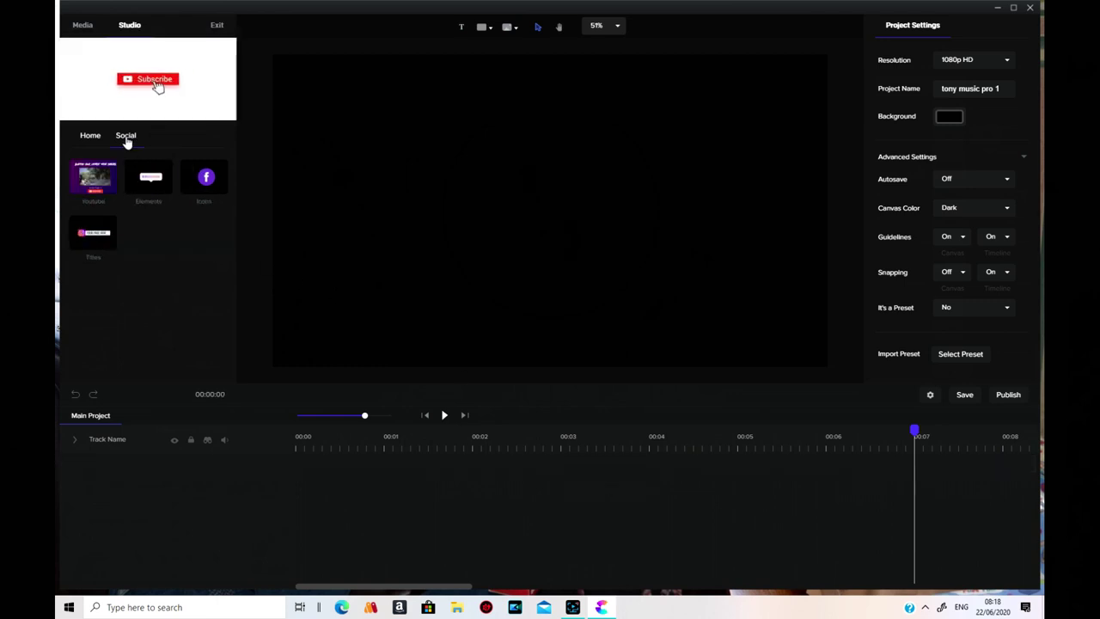
click(93, 233)
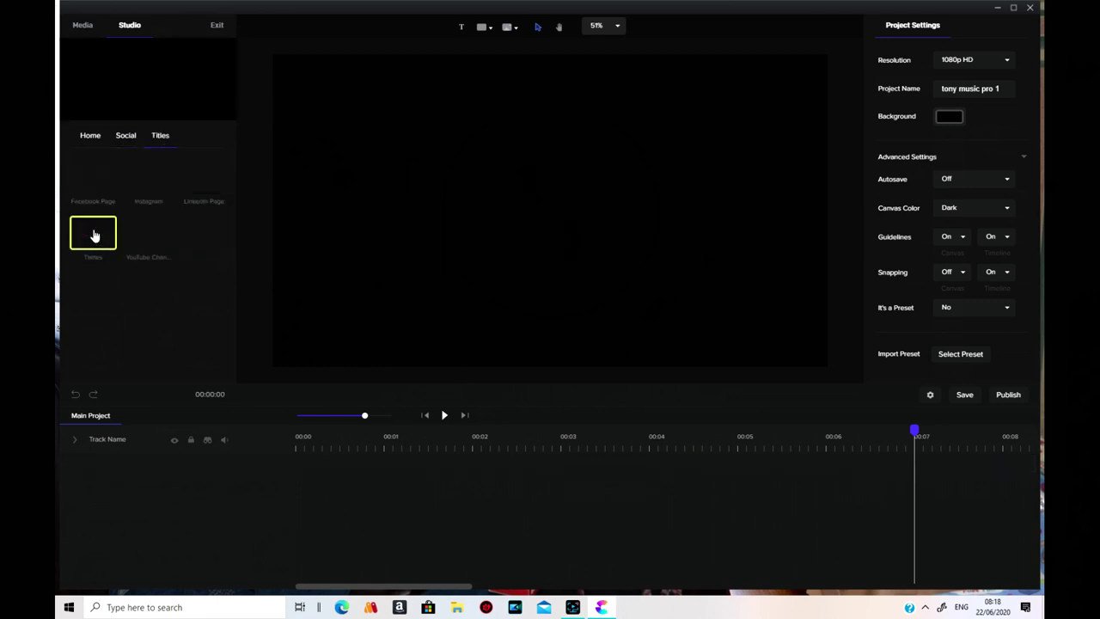
drag(93, 179, 485, 209)
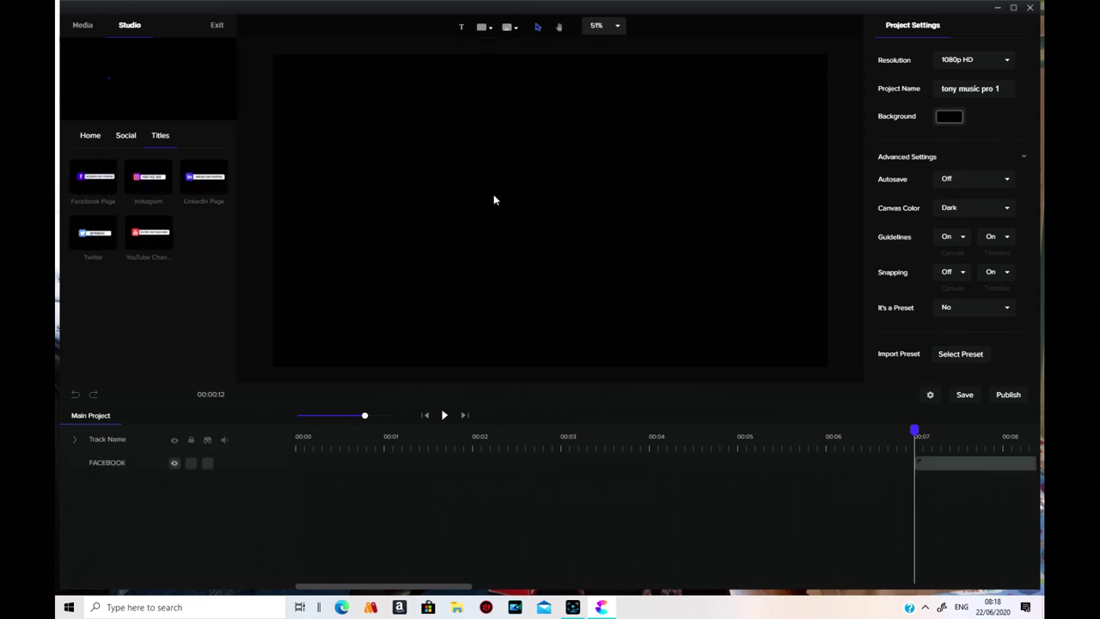
click(129, 136)
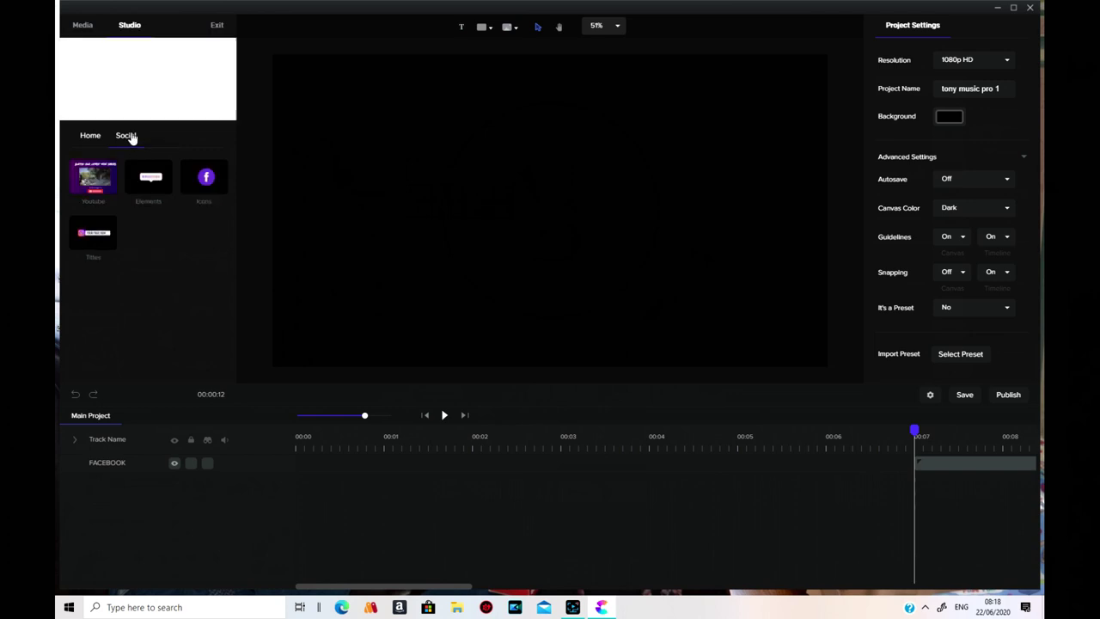
click(93, 232)
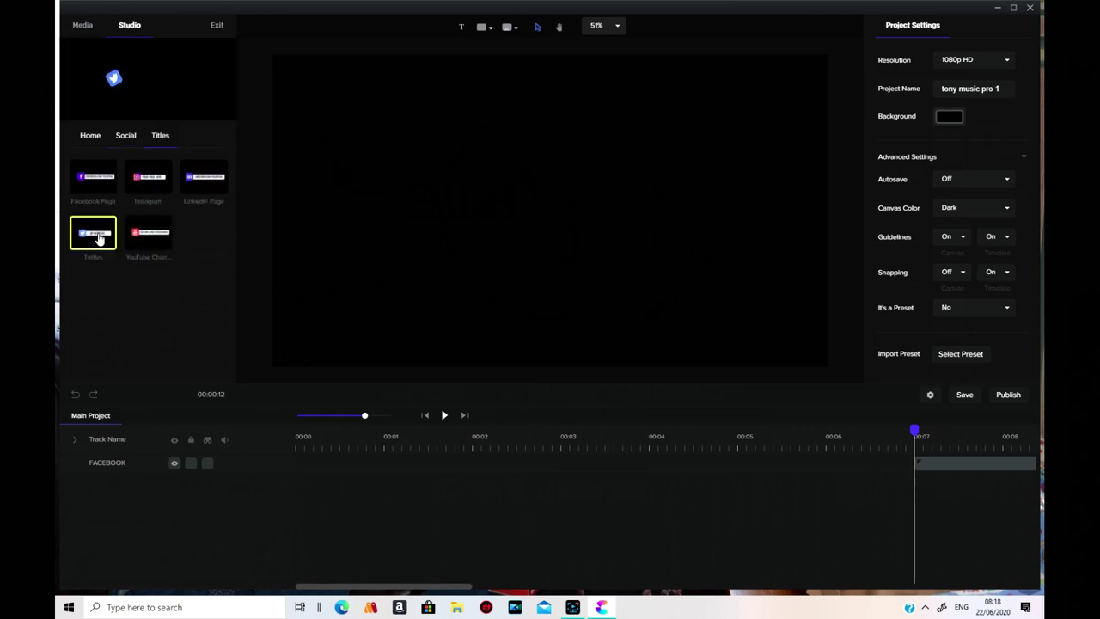
click(444, 416)
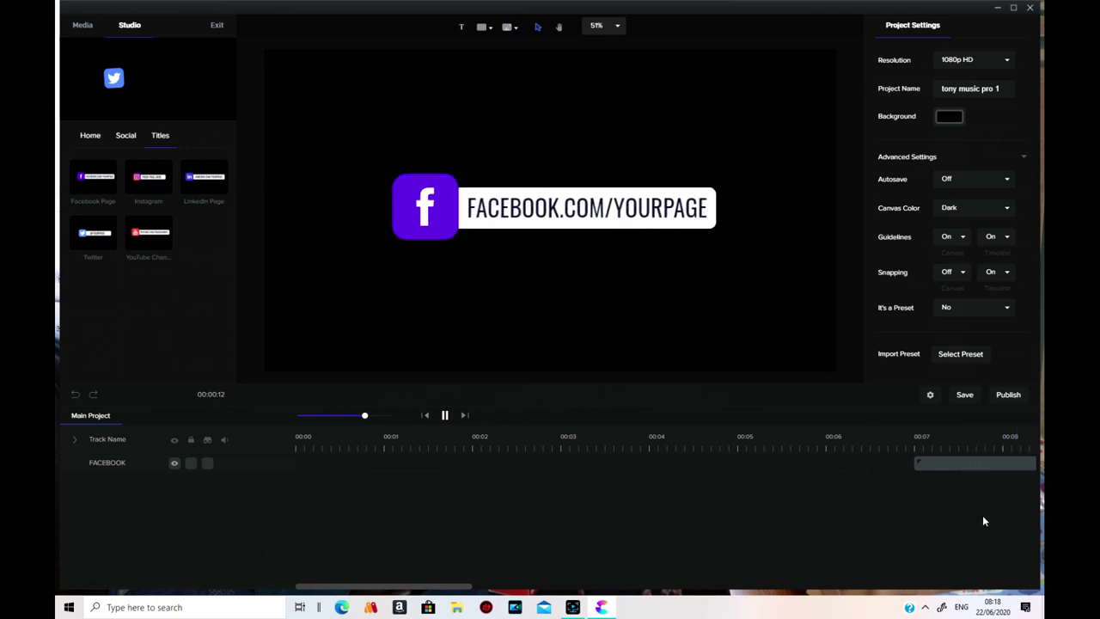
Step: Ungroup the Facebook title clip and open its FACEBOOK.COM/YOURPAGE text for editing on the canvas
click(937, 462)
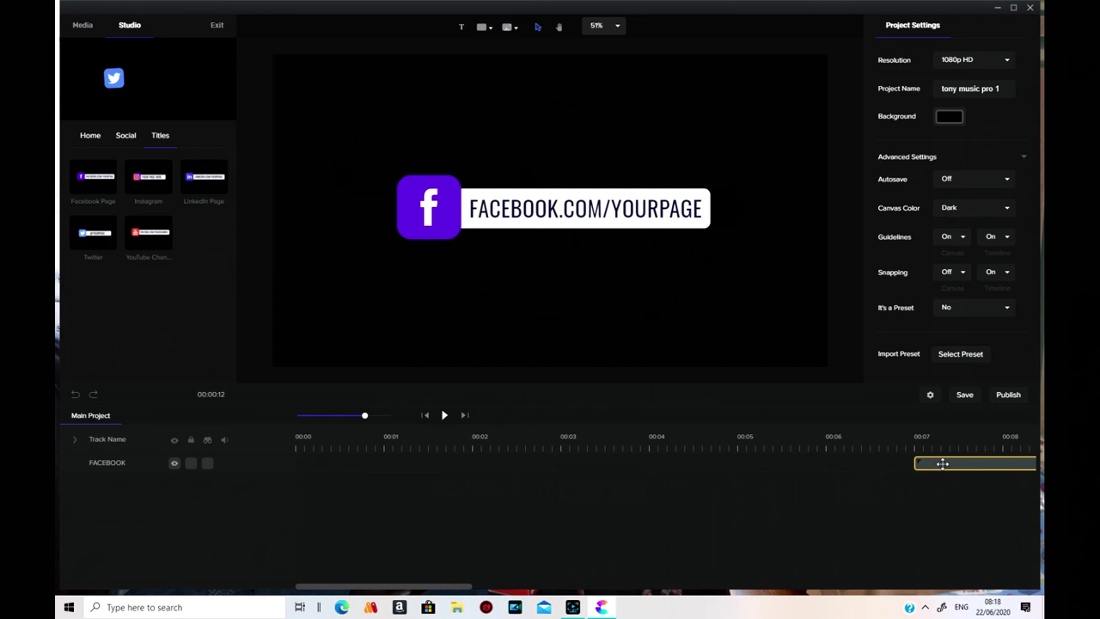
right_click(942, 463)
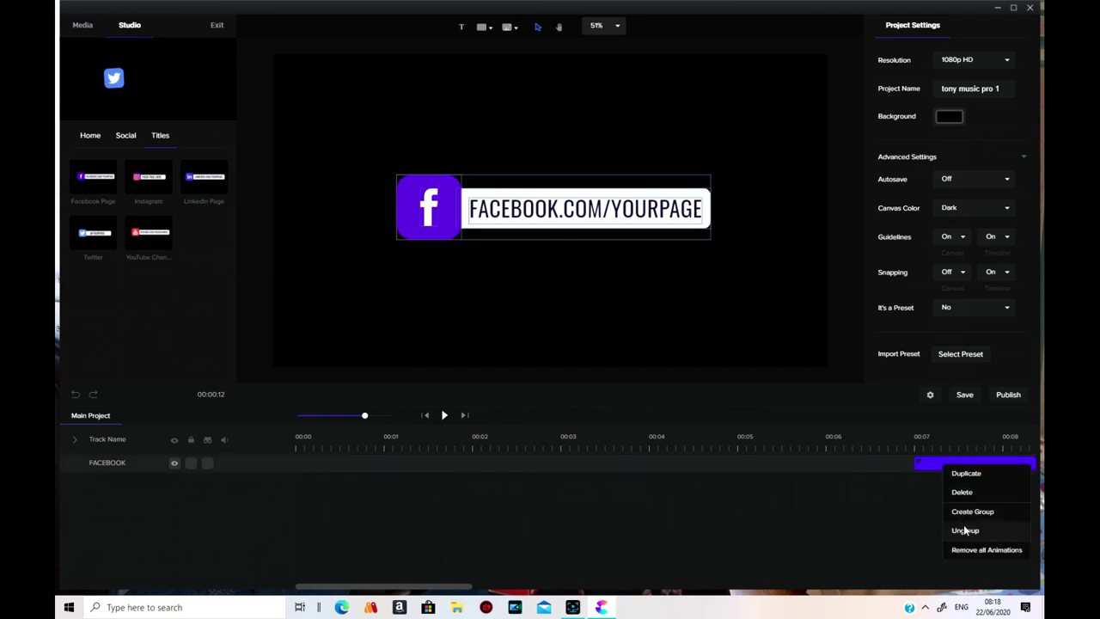
click(963, 528)
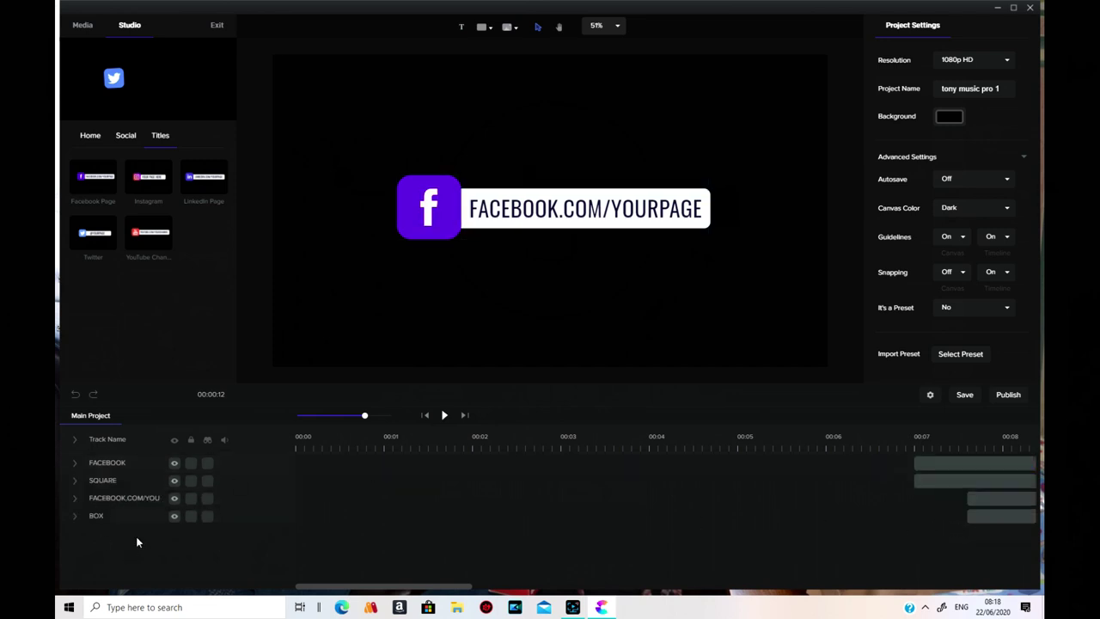
click(134, 499)
double_click(701, 210)
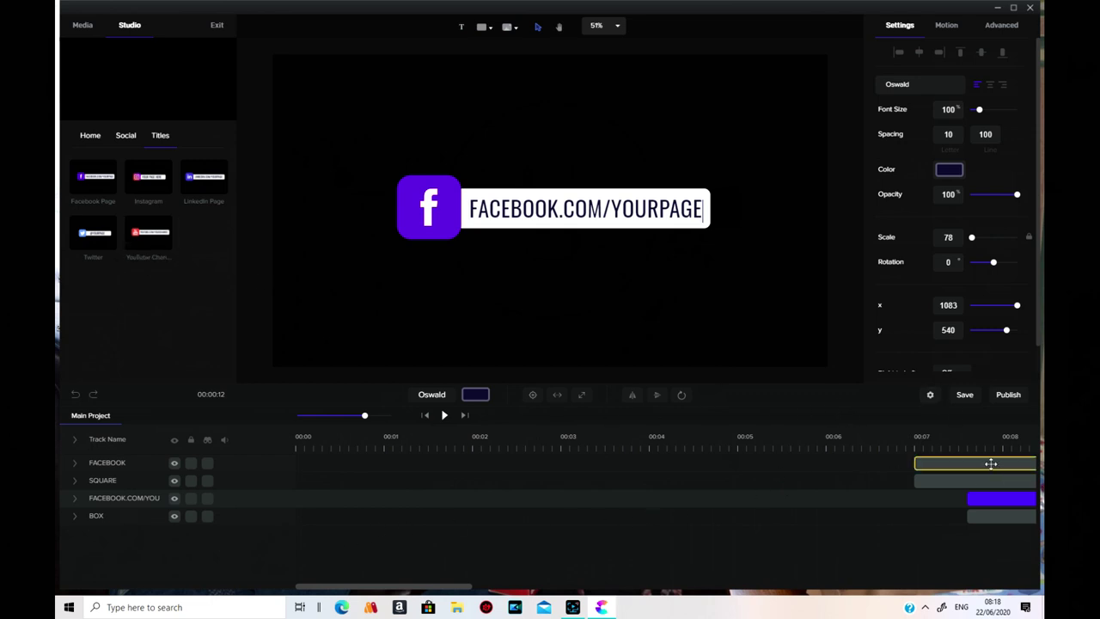
Step: Delete the ungrouped Facebook title's icon, square, text and box layers from the timeline
right_click(991, 464)
click(954, 492)
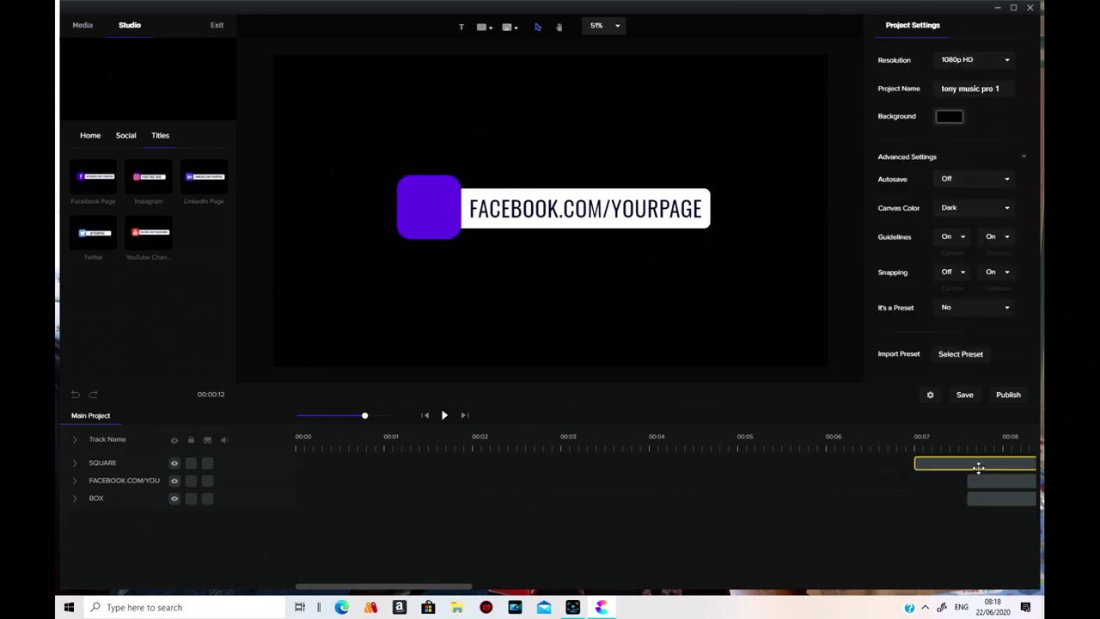
right_click(978, 467)
click(950, 495)
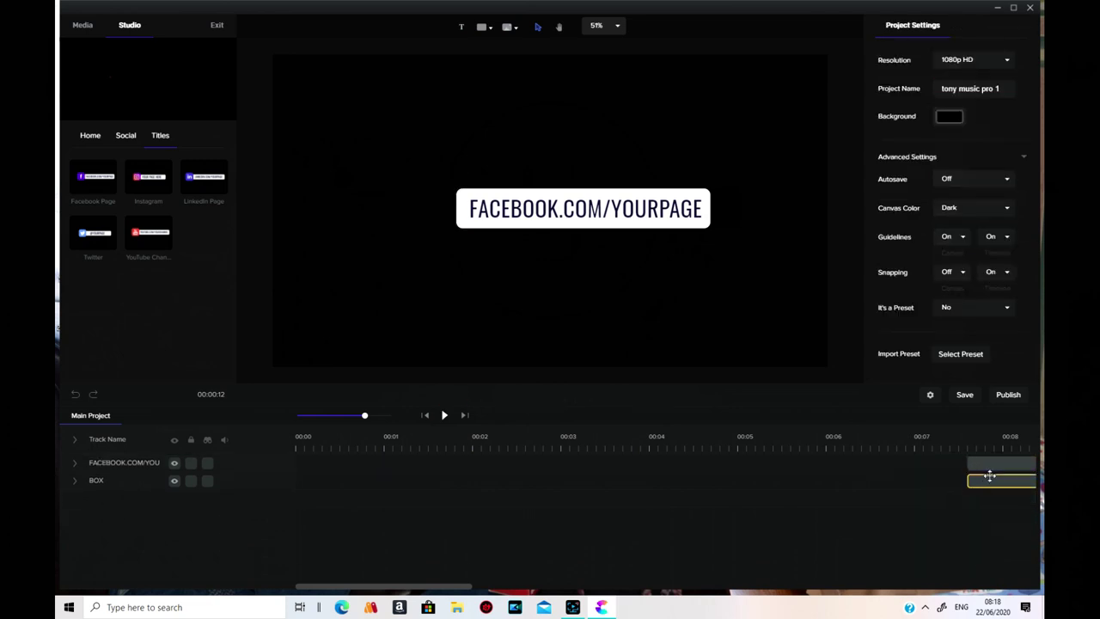
right_click(990, 469)
click(958, 493)
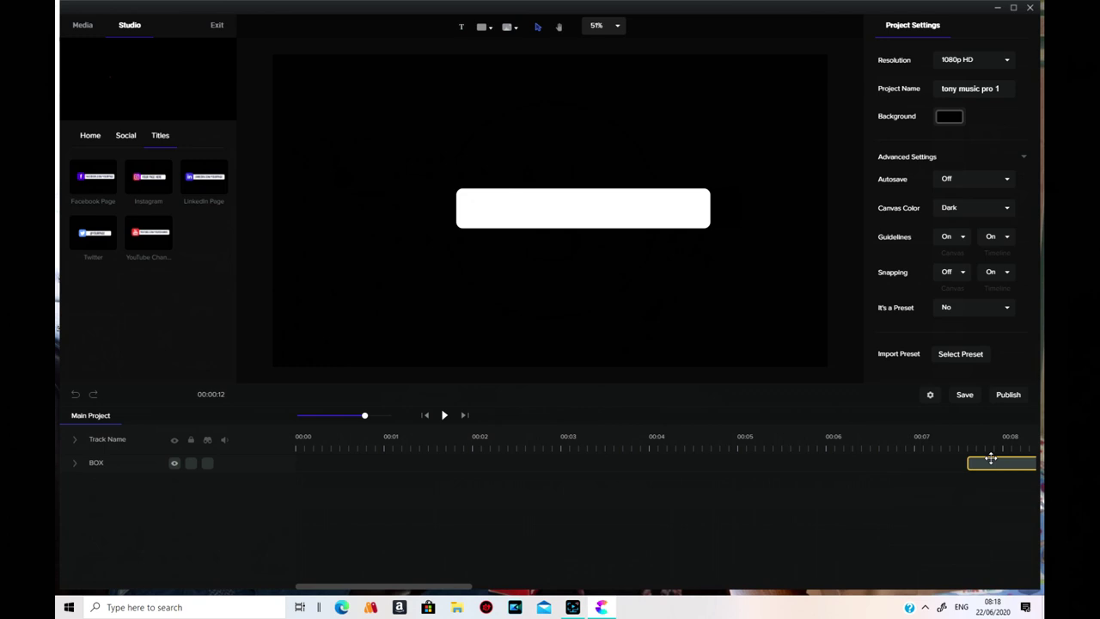
right_click(990, 462)
click(960, 488)
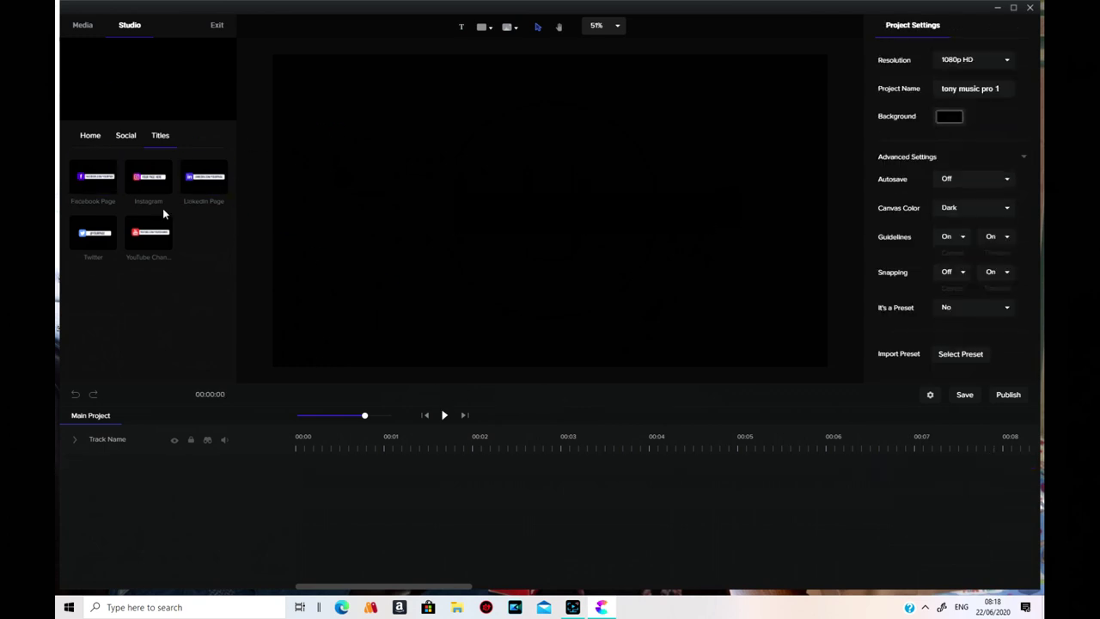
Step: Add the Apple Watch and Macbook Slide presets from the Devices library to the canvas and play the animation
click(90, 137)
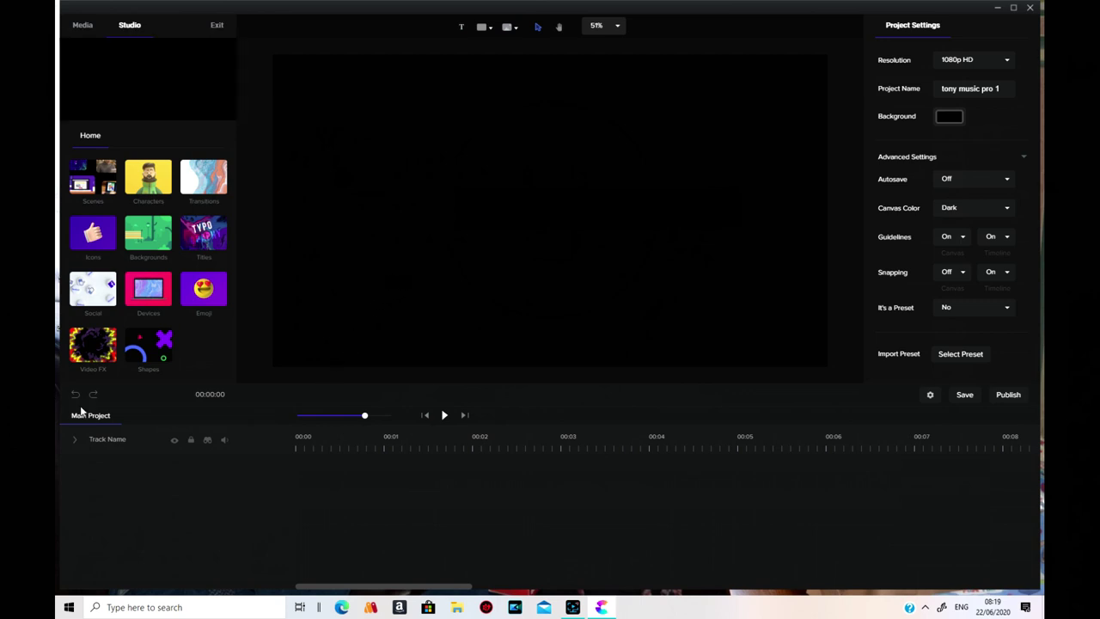
mouse_move(149, 294)
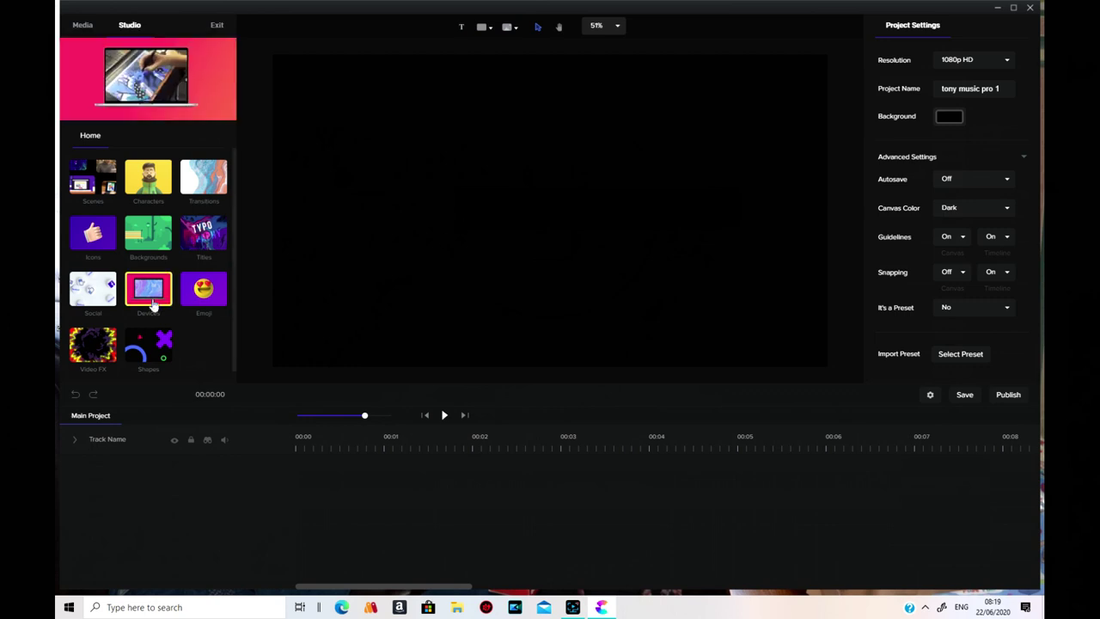
click(148, 292)
drag(93, 177, 469, 182)
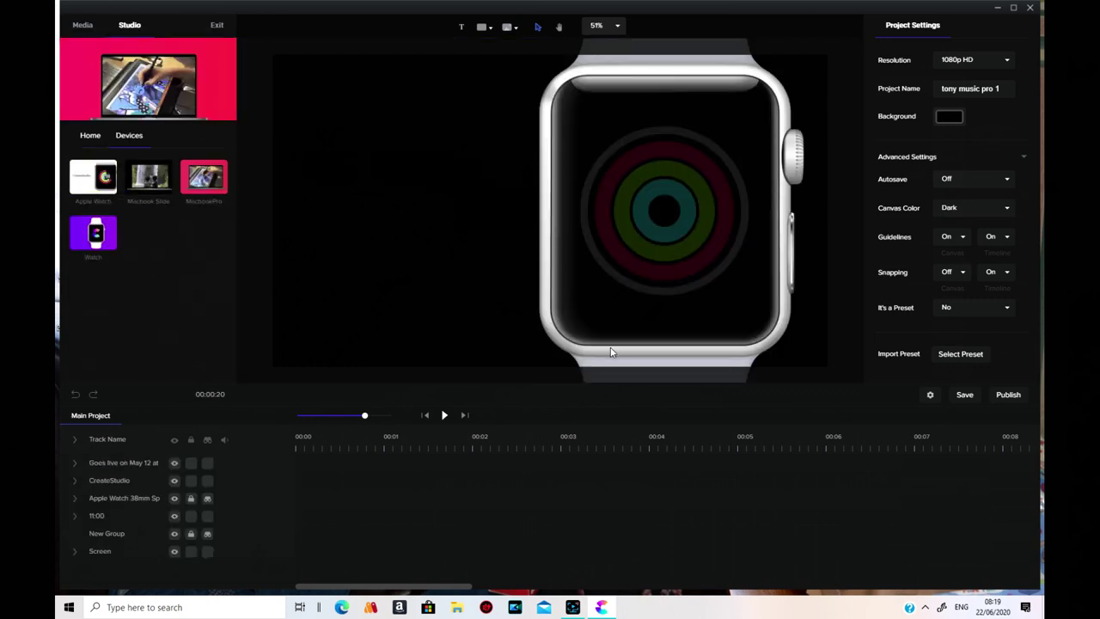
click(679, 293)
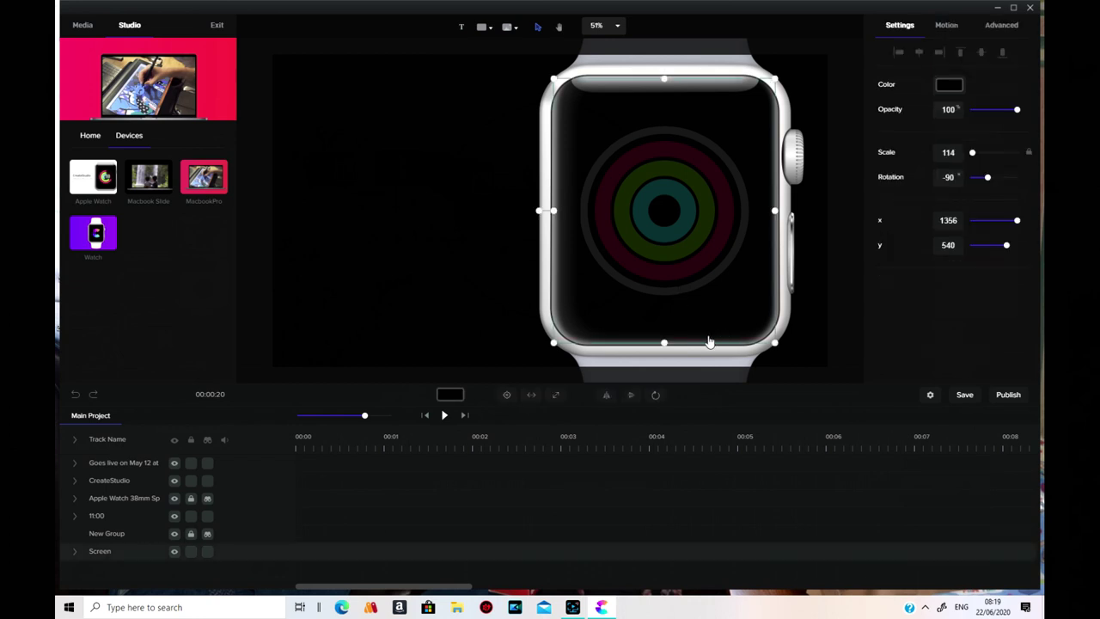
drag(158, 181, 575, 301)
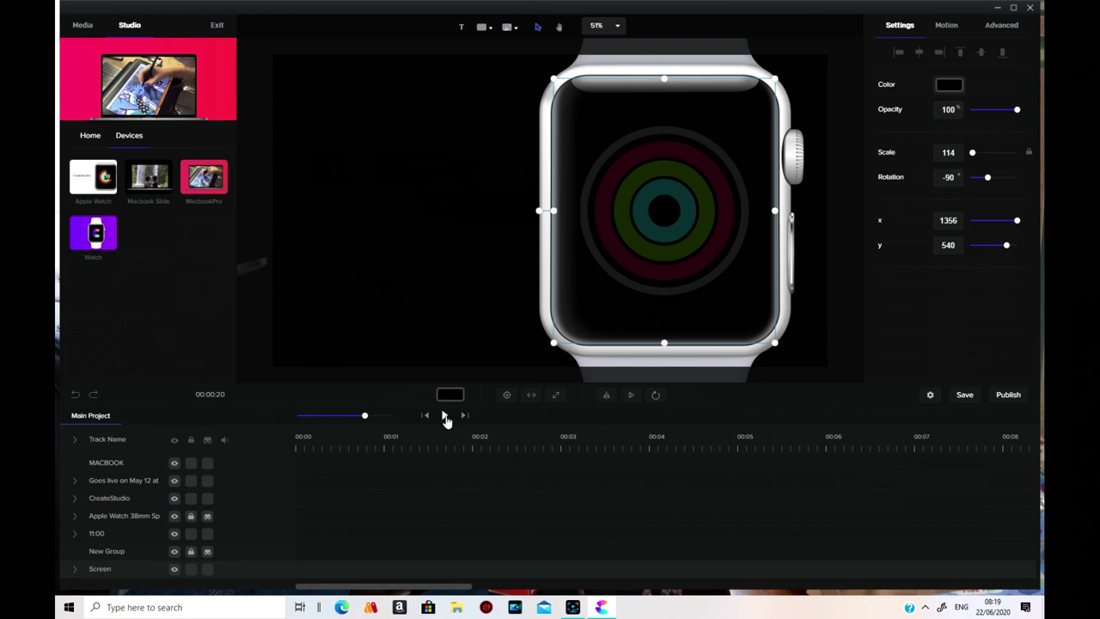
click(445, 416)
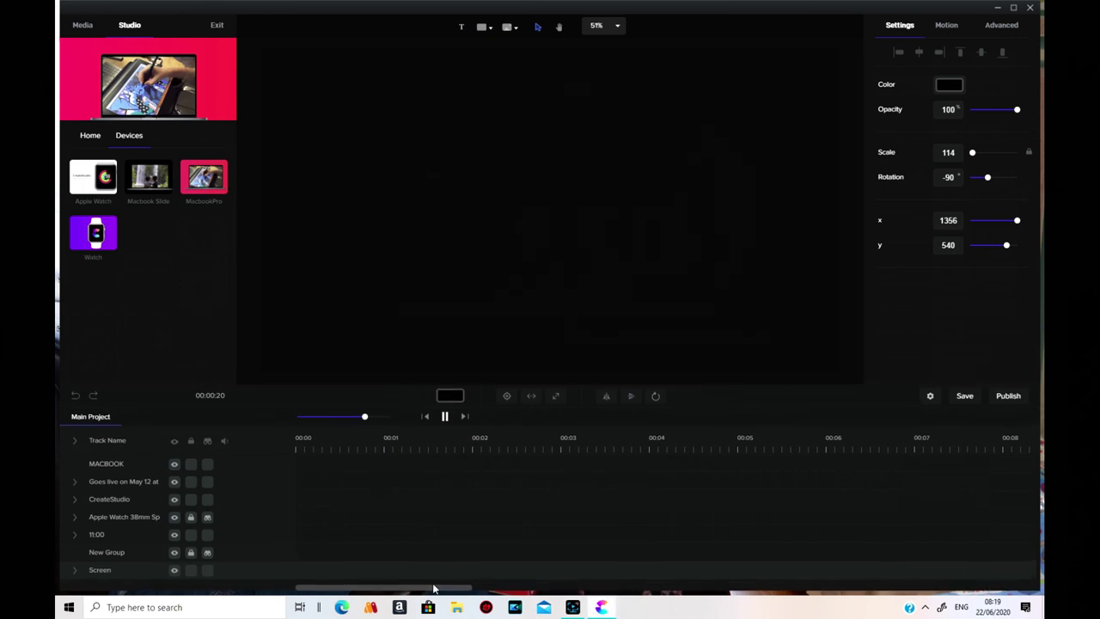
Step: Replace the Macbook Slide clip with the MacbookPro preset from the Devices library, placed at the start of the timeline
mouse_move(435, 589)
mouse_down()
mouse_move(472, 589)
mouse_move(448, 591)
mouse_up()
click(489, 464)
right_click(490, 467)
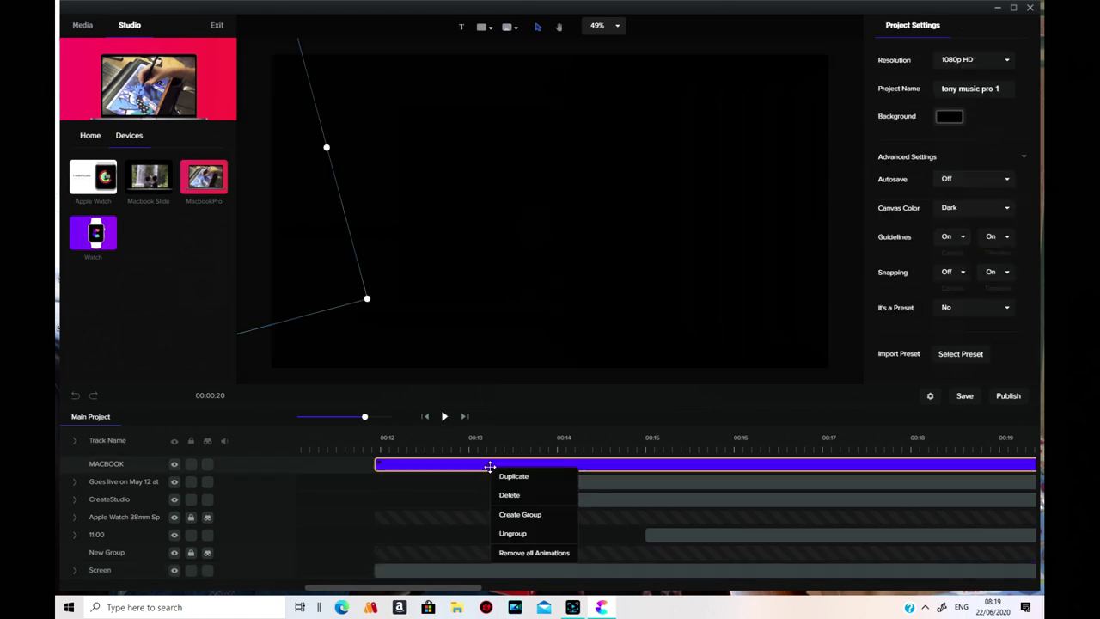
click(529, 496)
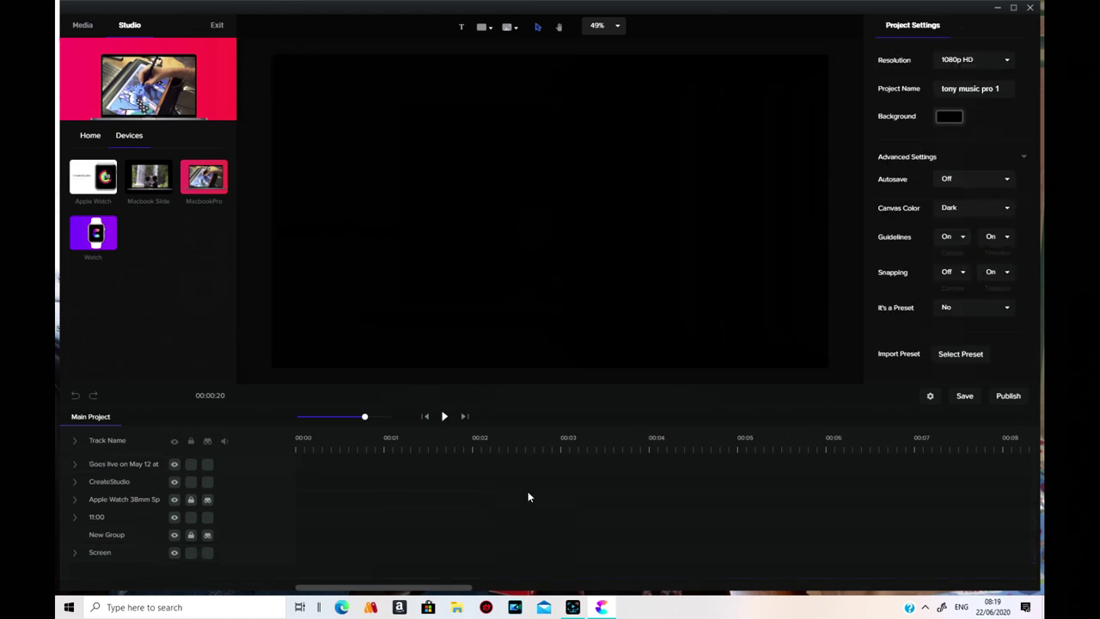
click(427, 418)
drag(204, 177, 588, 301)
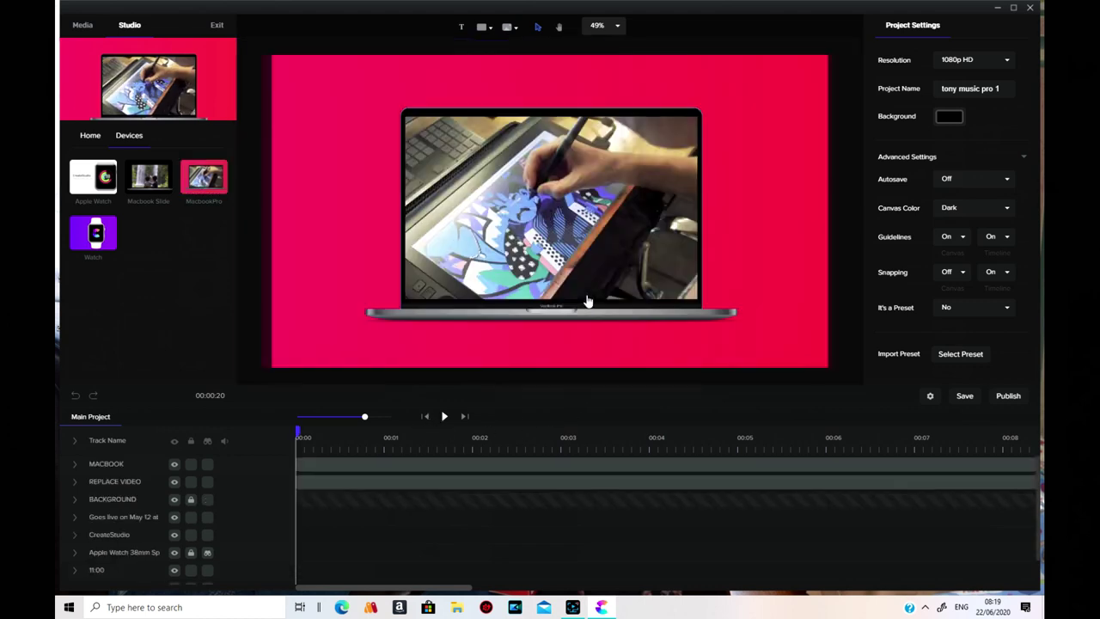
Step: Delete the MacbookPro preset's laptop, replacement video and background layers from the timeline
right_click(400, 464)
click(434, 491)
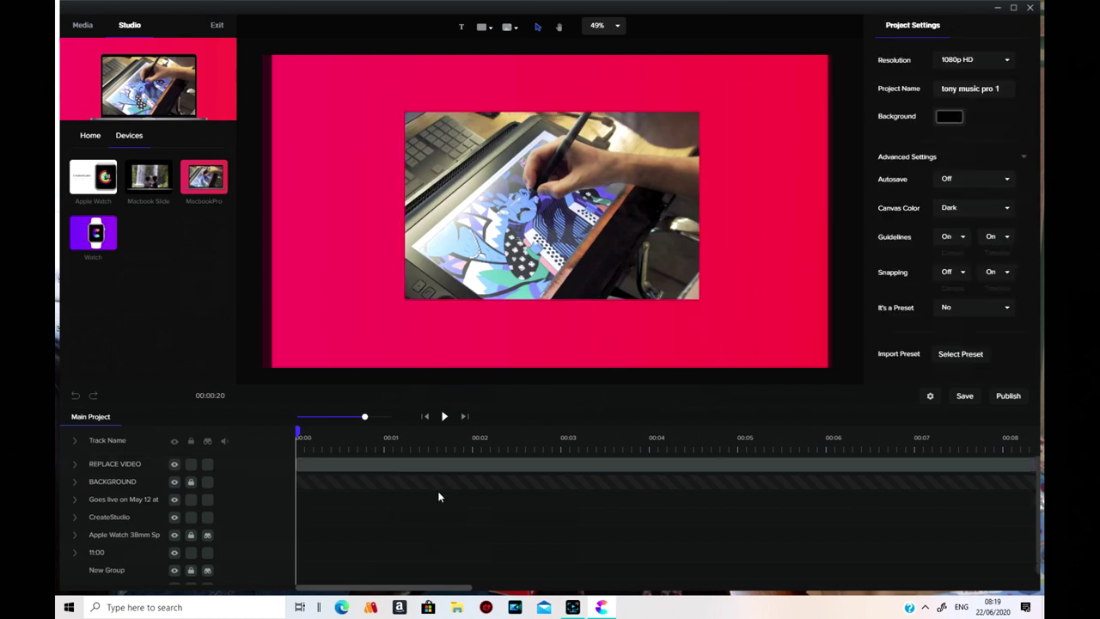
right_click(458, 464)
click(477, 491)
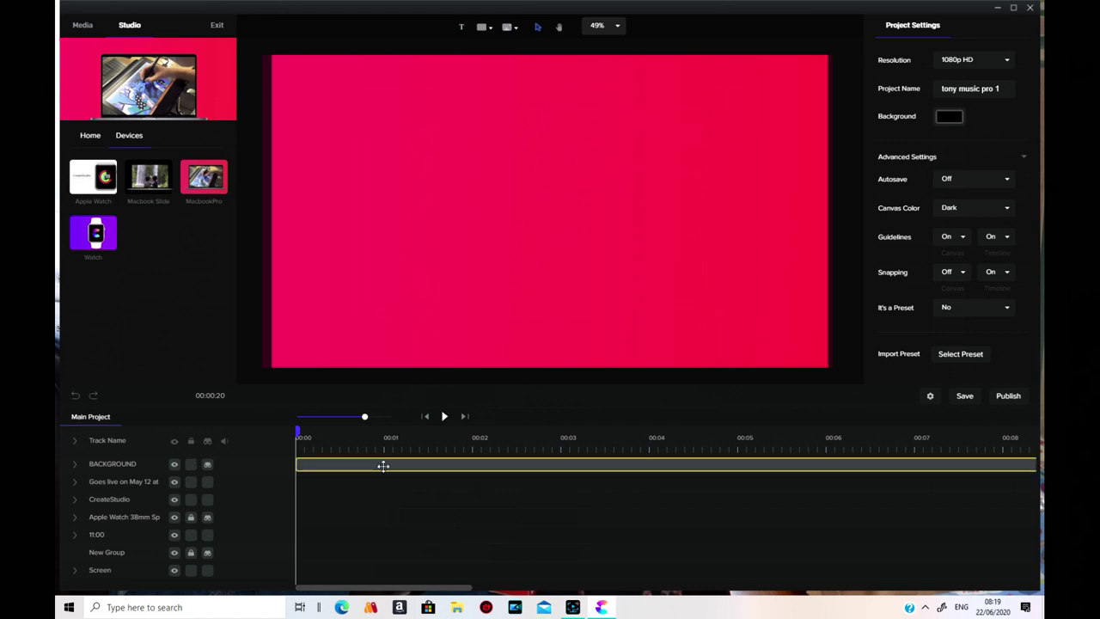
right_click(392, 464)
click(415, 495)
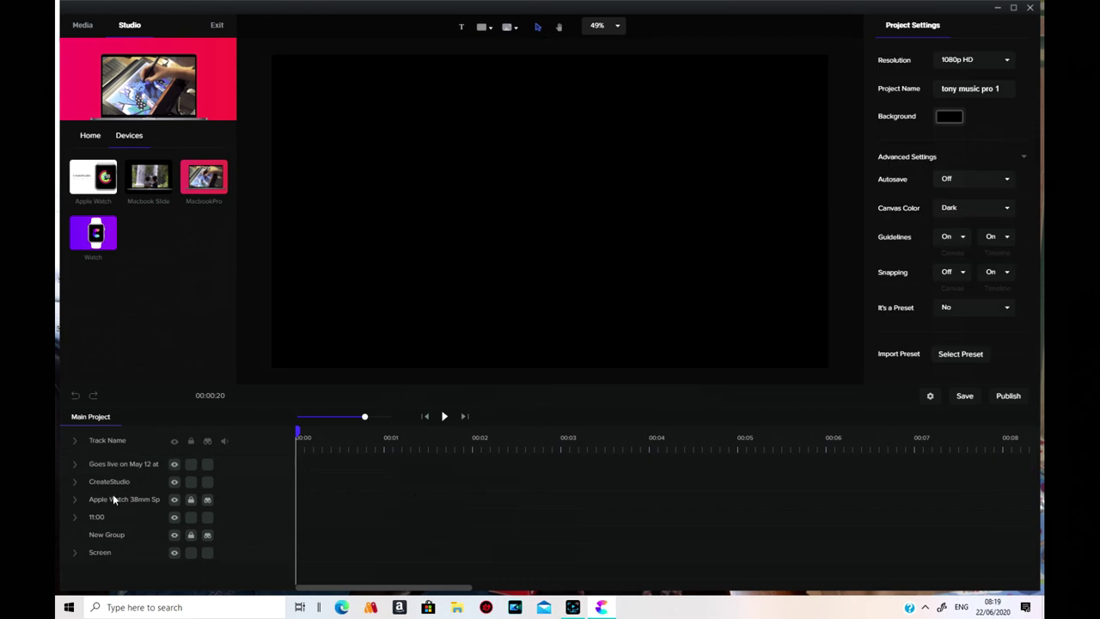
Step: Place the Watch preset from the Devices library on the canvas and remove its clip after viewing it
click(71, 465)
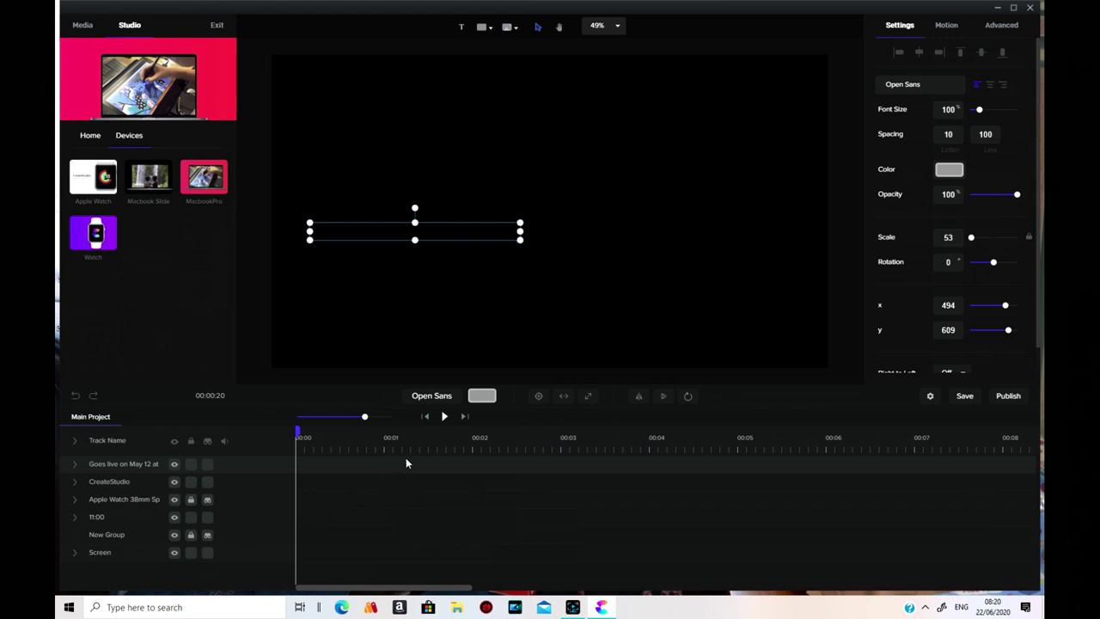
drag(93, 245, 571, 277)
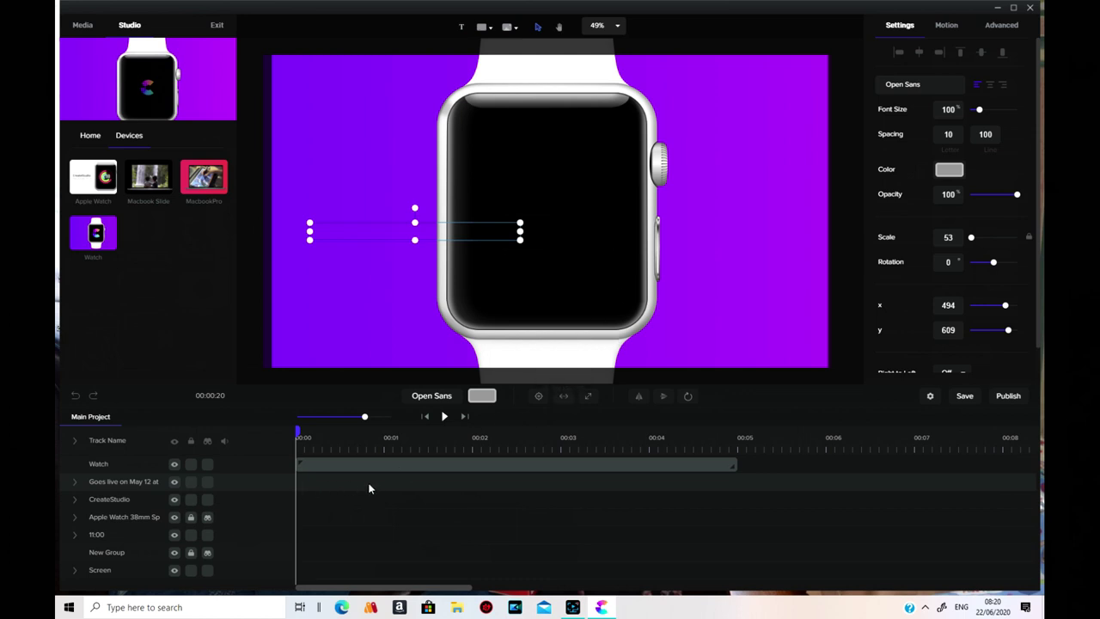
right_click(393, 461)
click(423, 493)
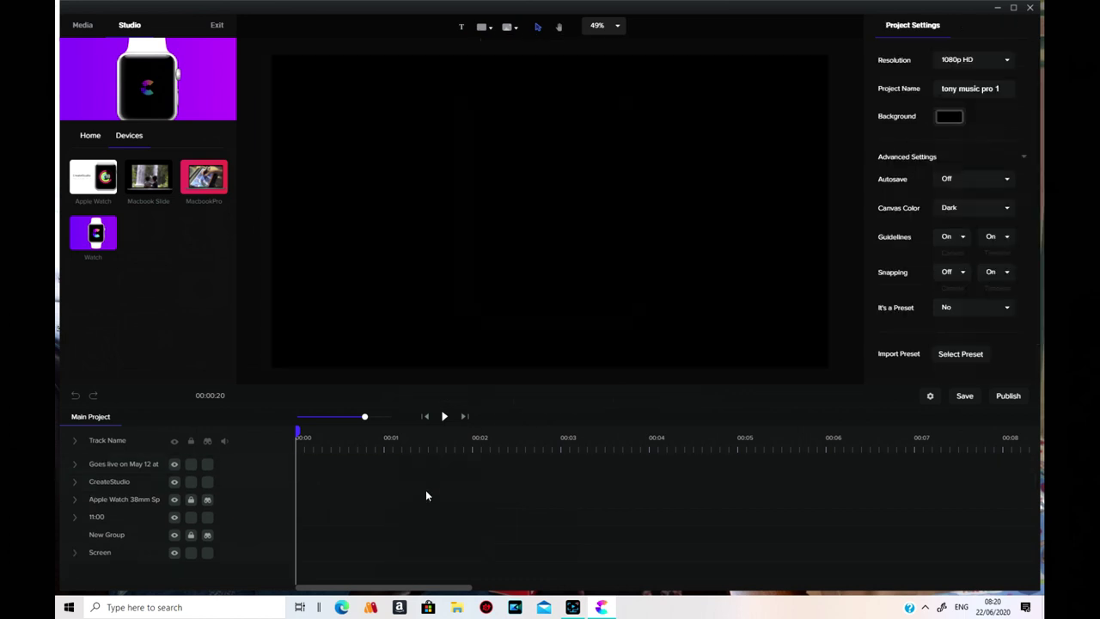
Step: Add the grinning face from the Emoji library's Classic collection to the canvas and browse the remaining emojis
click(90, 139)
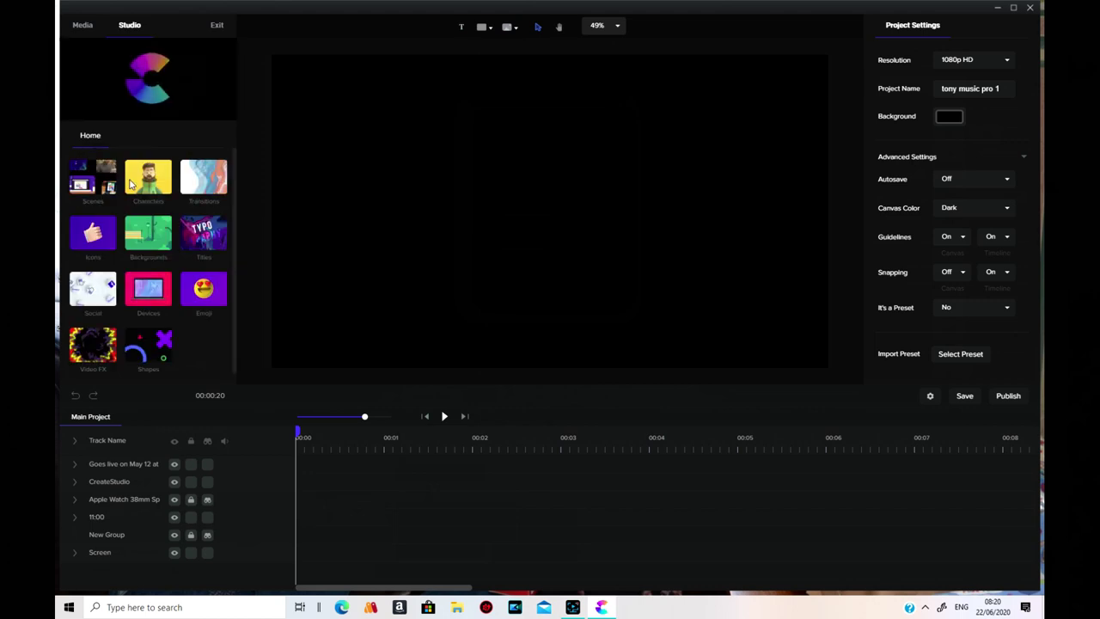
click(207, 296)
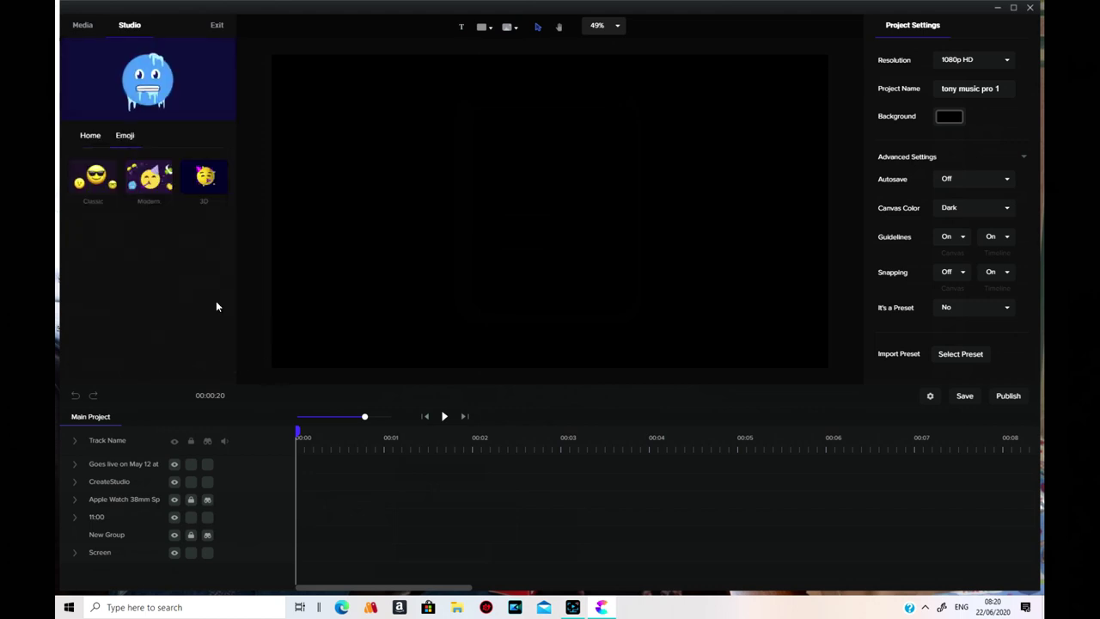
click(97, 182)
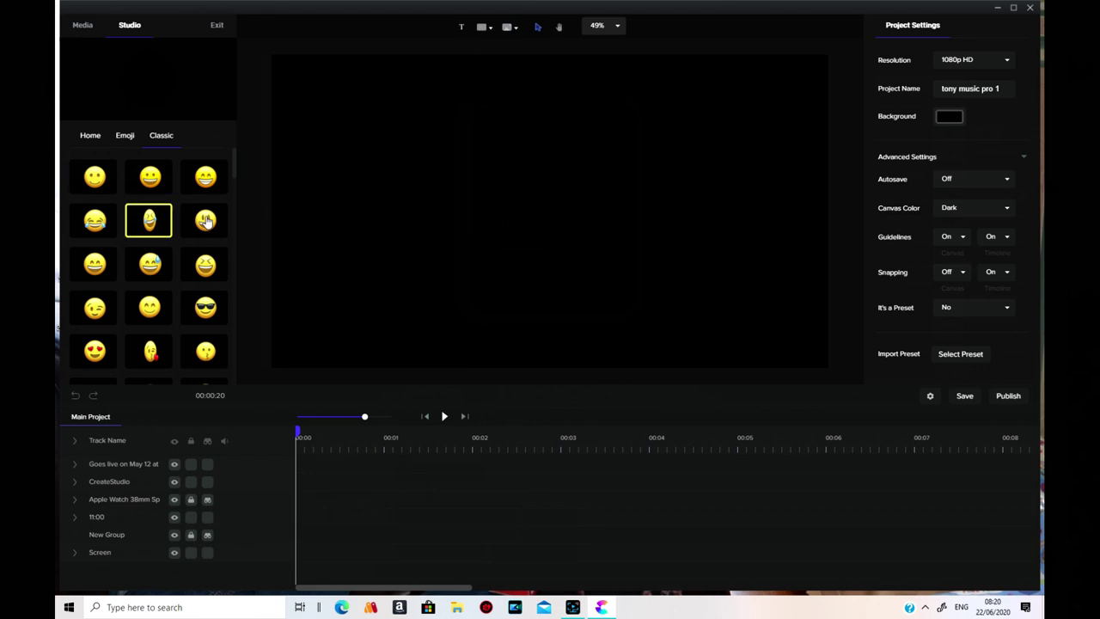
drag(153, 184, 467, 284)
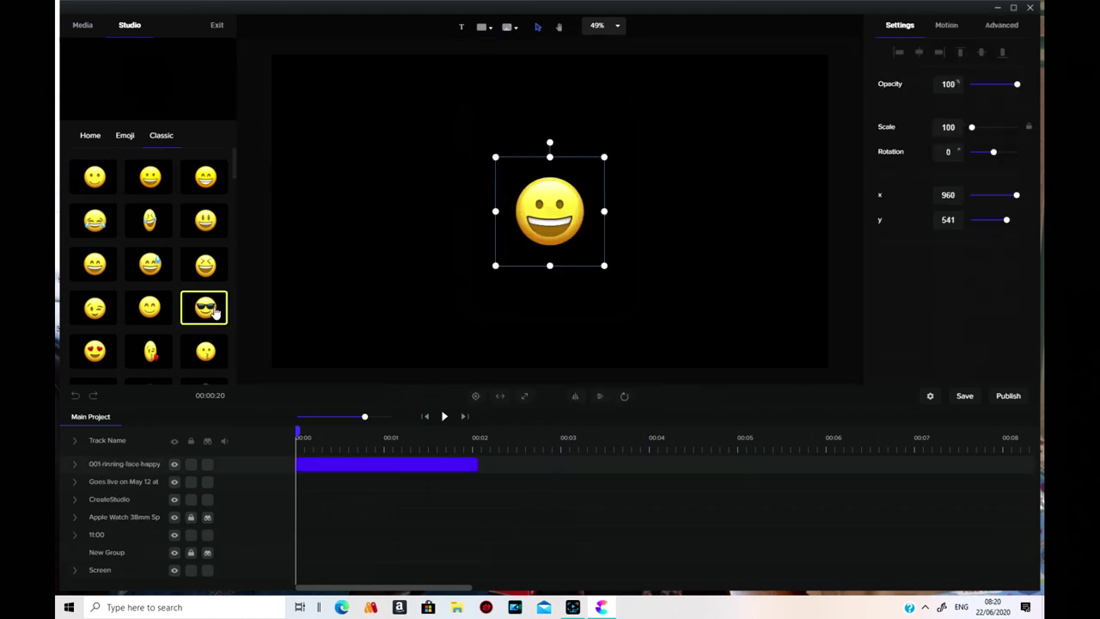
scroll(213, 294, down, 5)
scroll(212, 295, down, 15)
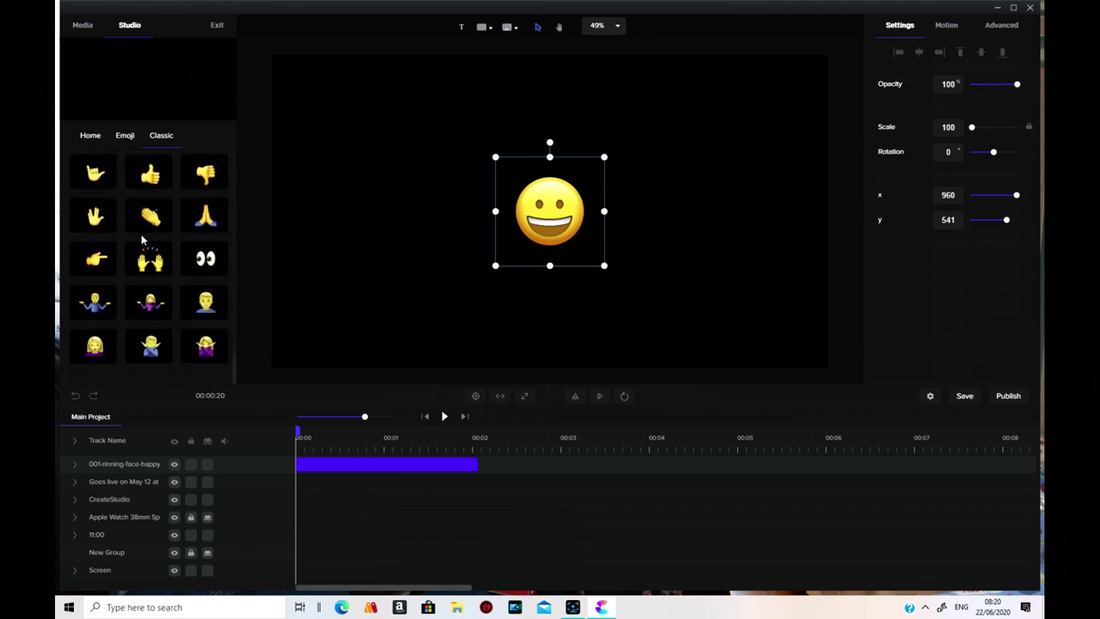
Step: Add the Classic thumbs-up emoji to the right of the grinning face, preview both animations and return to the timeline start
drag(153, 179, 435, 277)
drag(538, 245, 716, 245)
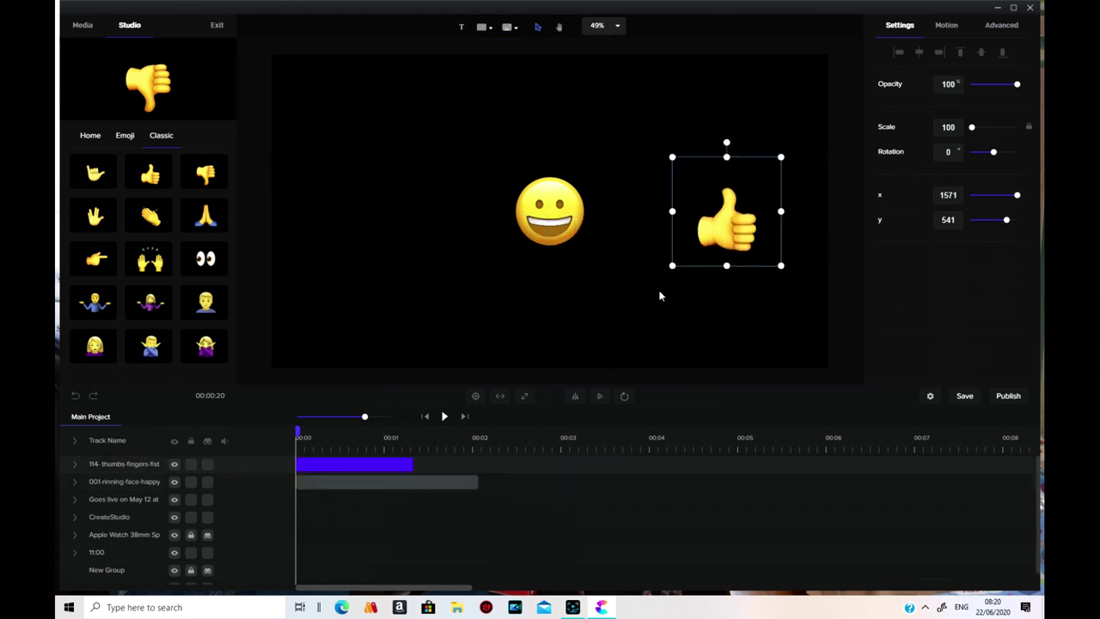
click(444, 417)
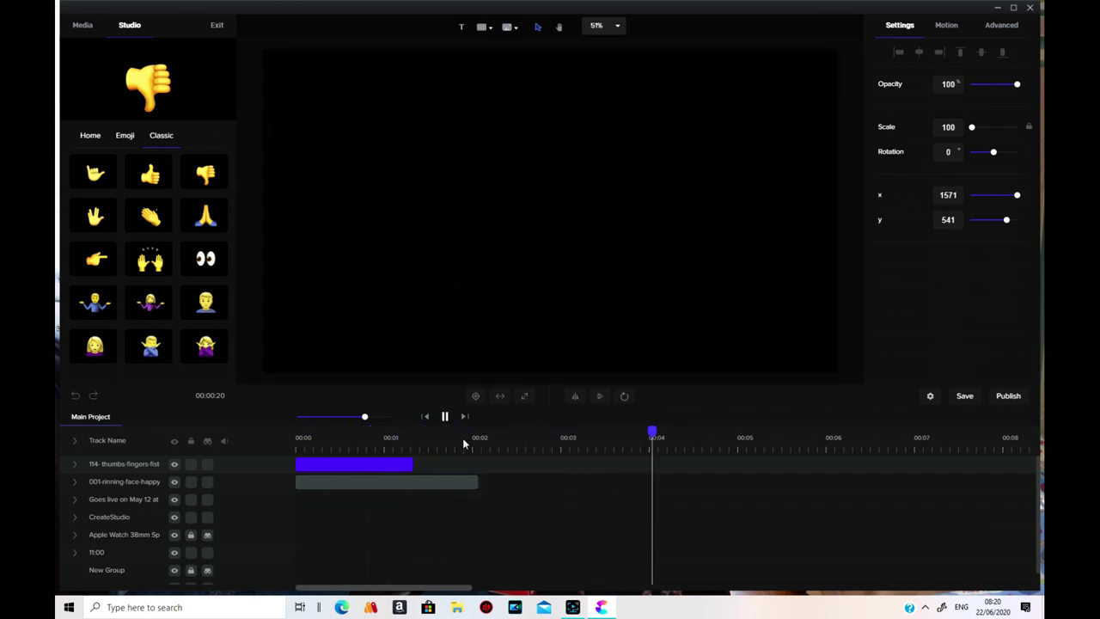
key(space)
click(424, 417)
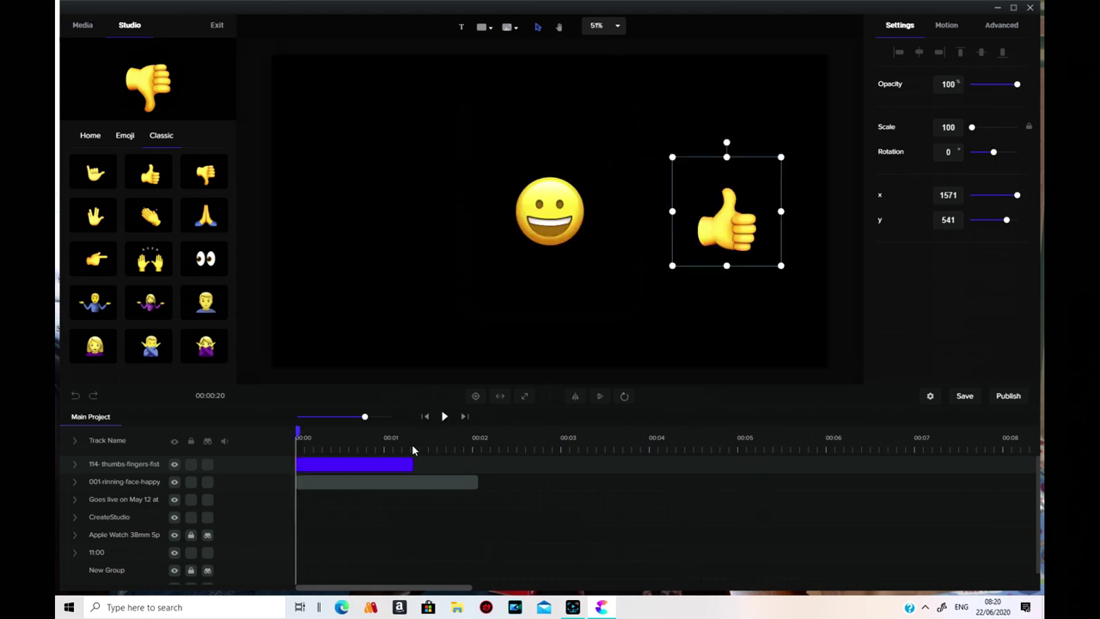
Step: Delete the thumbs-up and grinning-face emoji layers from the timeline
right_click(383, 466)
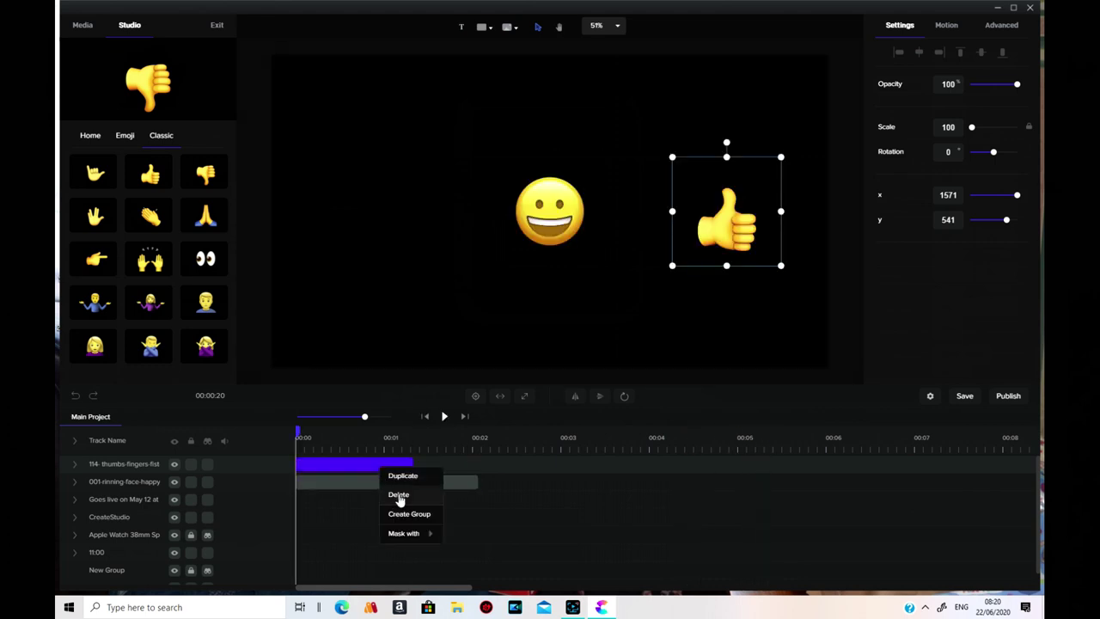
click(398, 496)
right_click(373, 466)
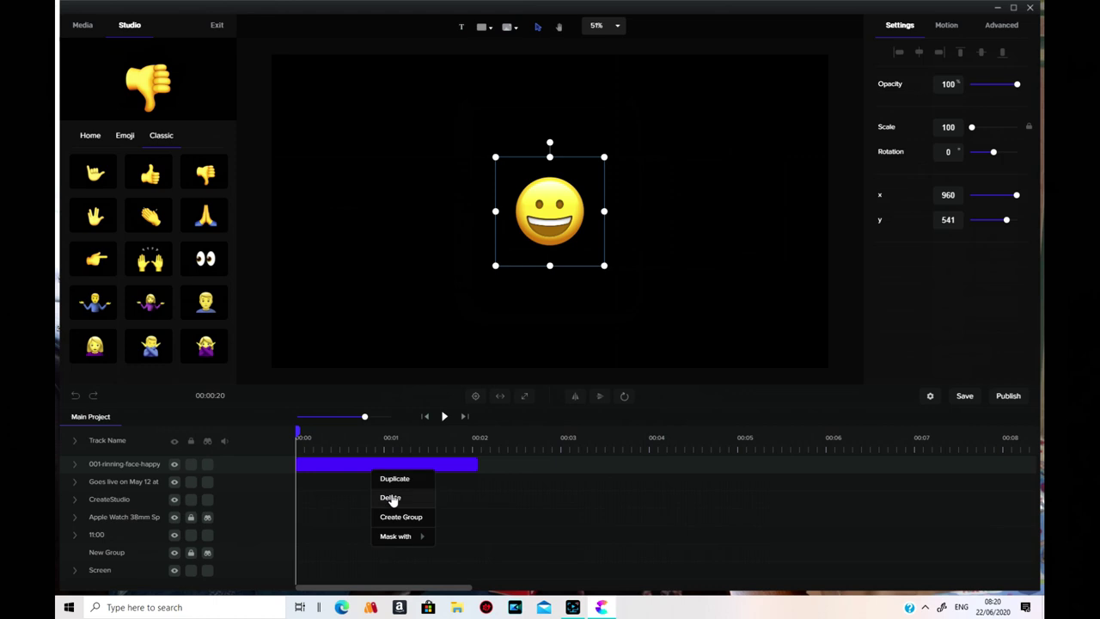
click(391, 498)
Step: Play the leftover Watch preset, and delete its two caption texts, 11:00 text and Screen layers
click(444, 416)
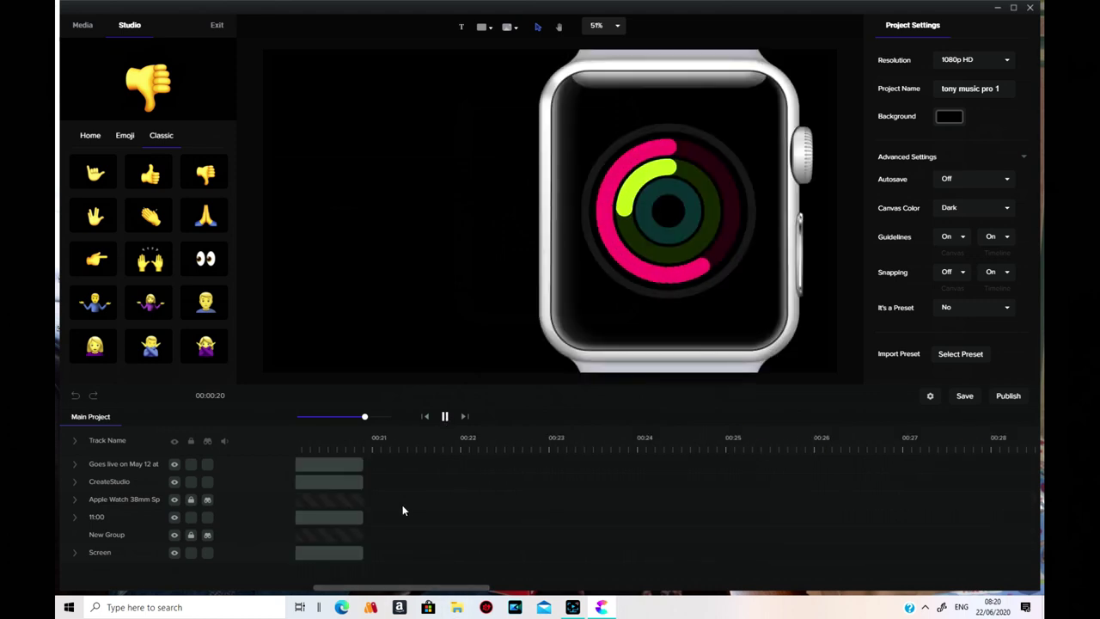
click(446, 416)
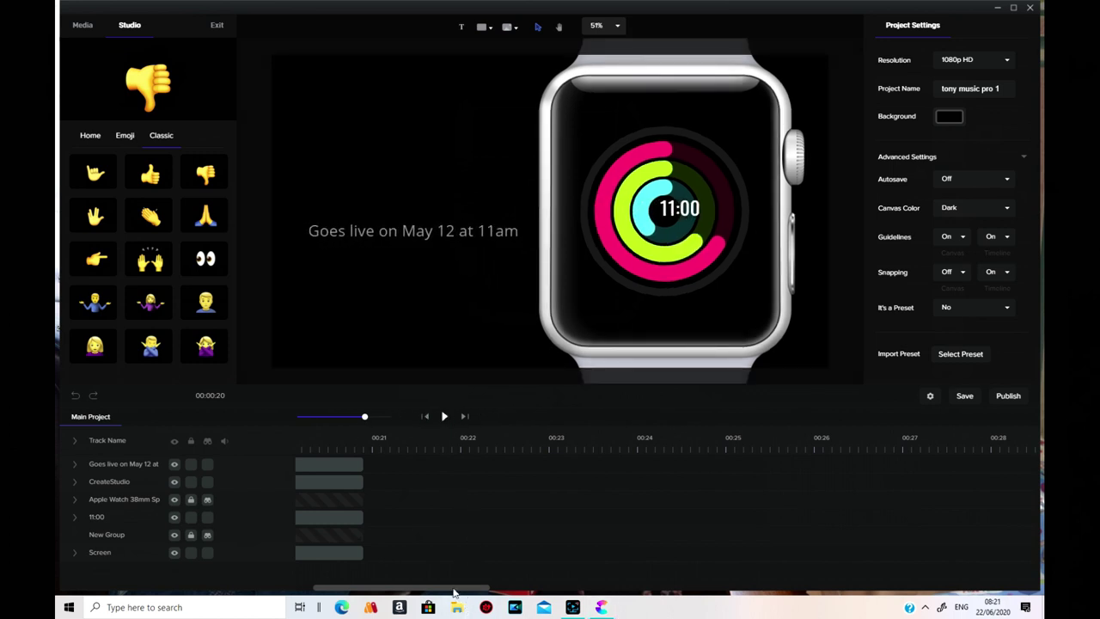
right_click(335, 465)
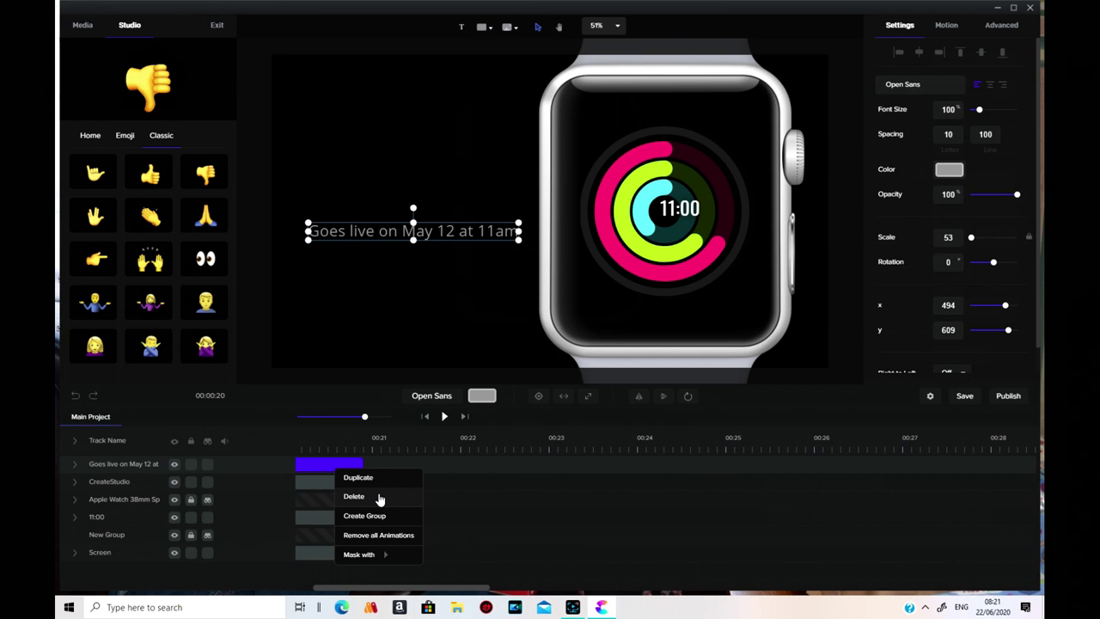
click(379, 497)
right_click(343, 467)
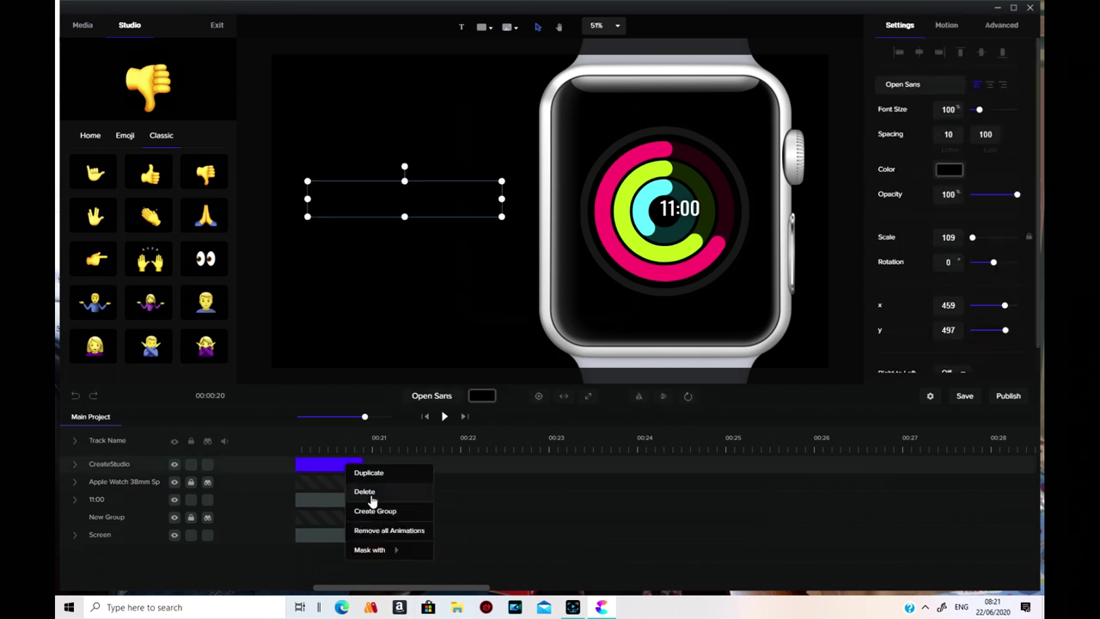
click(371, 495)
right_click(349, 480)
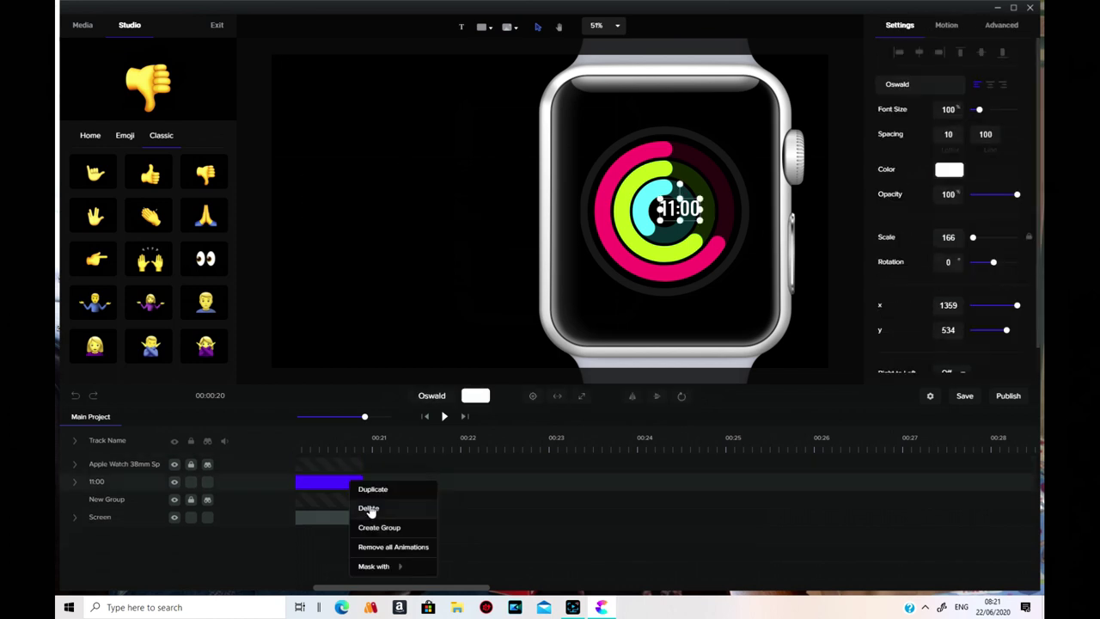
click(367, 509)
right_click(353, 502)
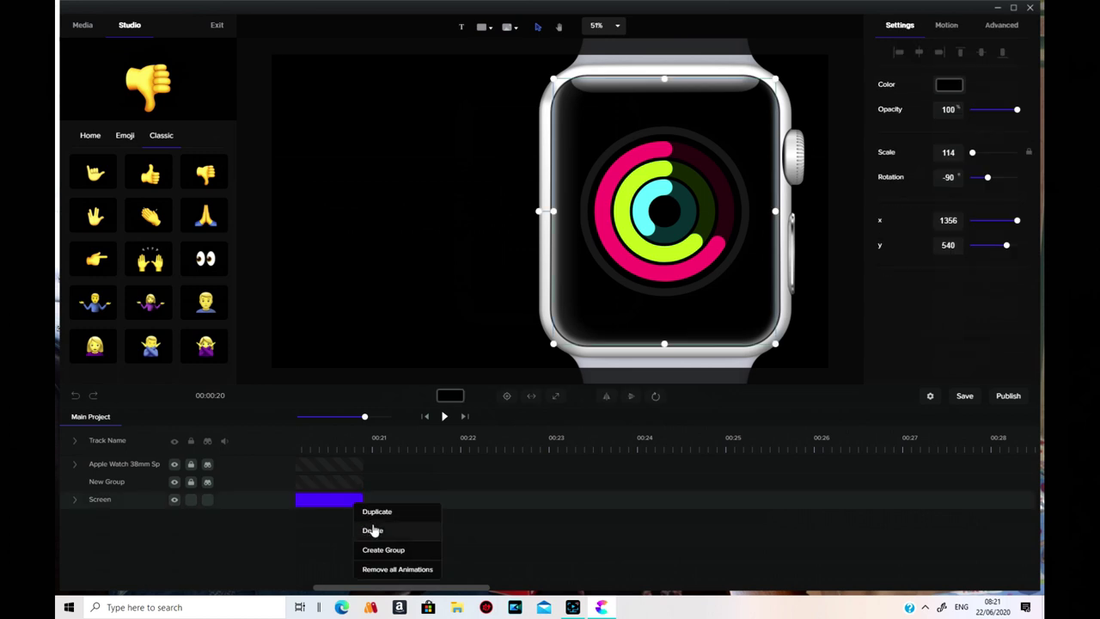
click(371, 528)
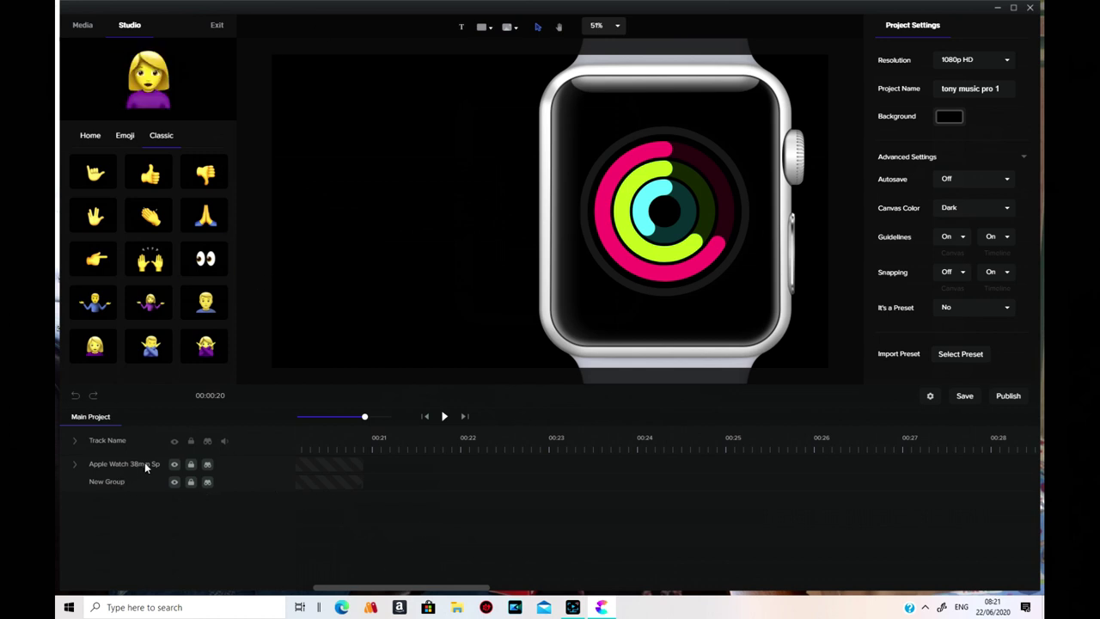
Step: Unlock the Apple Watch layer and the New Group rings layer, and delete both from the timeline
click(76, 464)
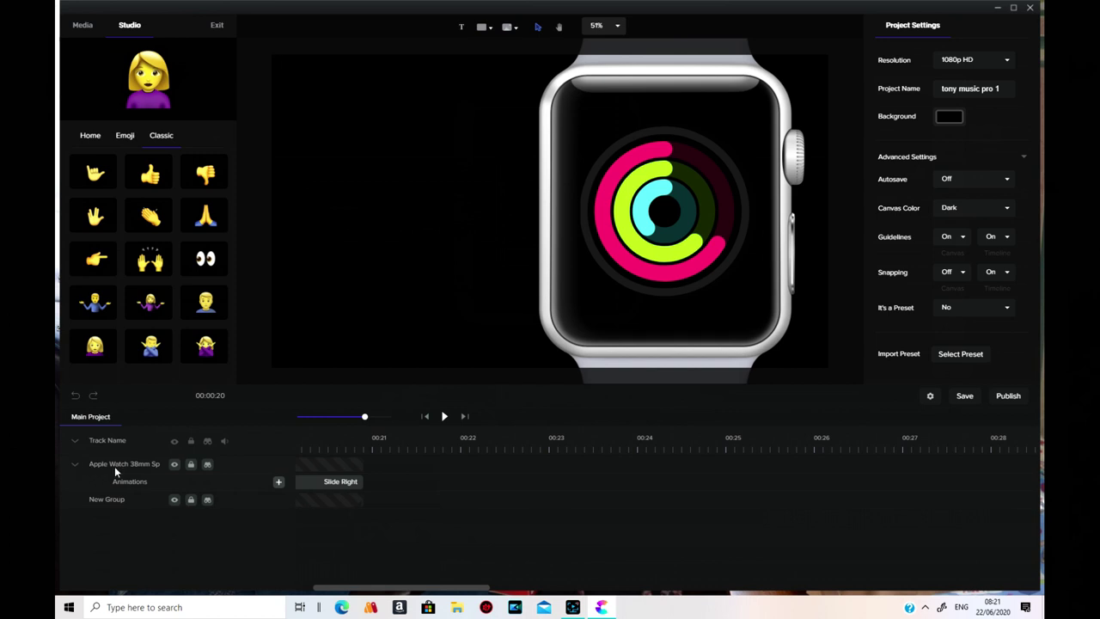
click(191, 465)
click(191, 501)
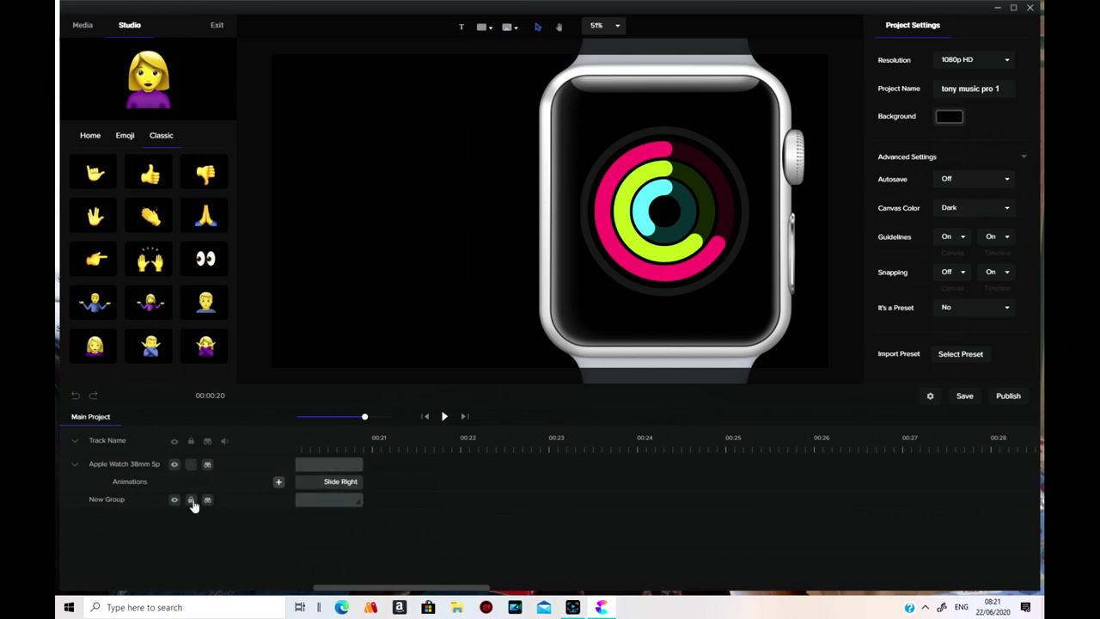
click(191, 501)
click(191, 502)
right_click(317, 503)
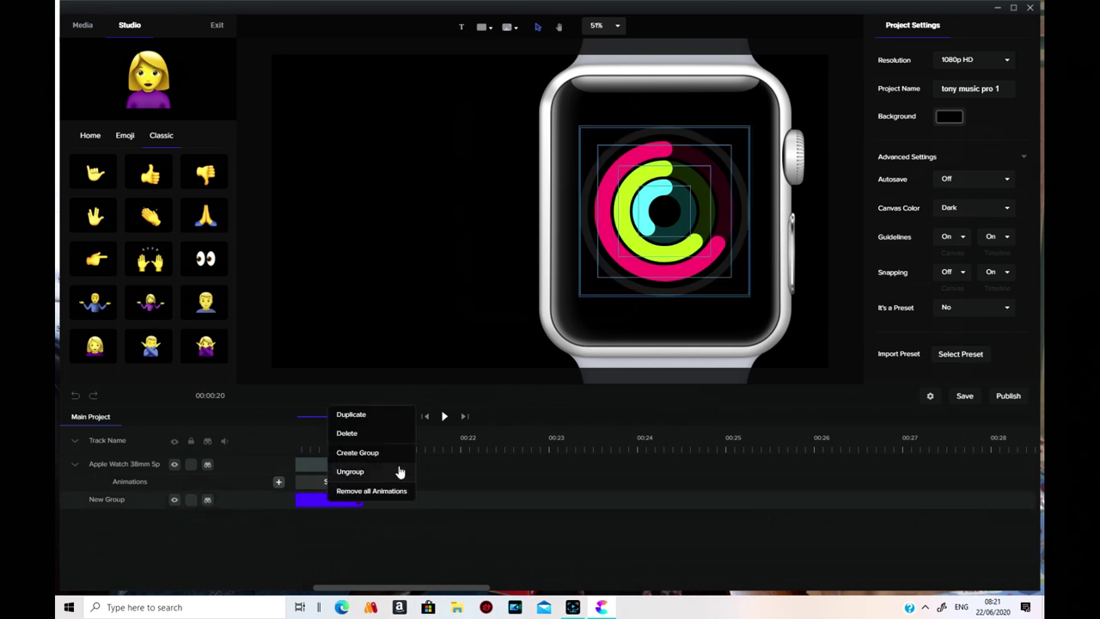
click(378, 436)
right_click(341, 467)
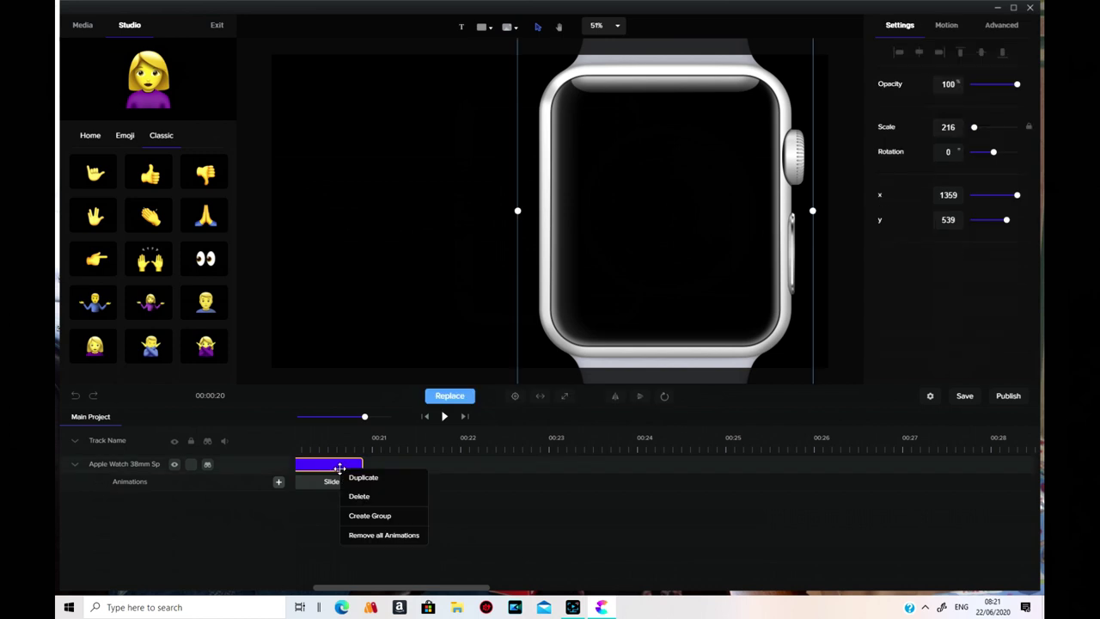
click(365, 497)
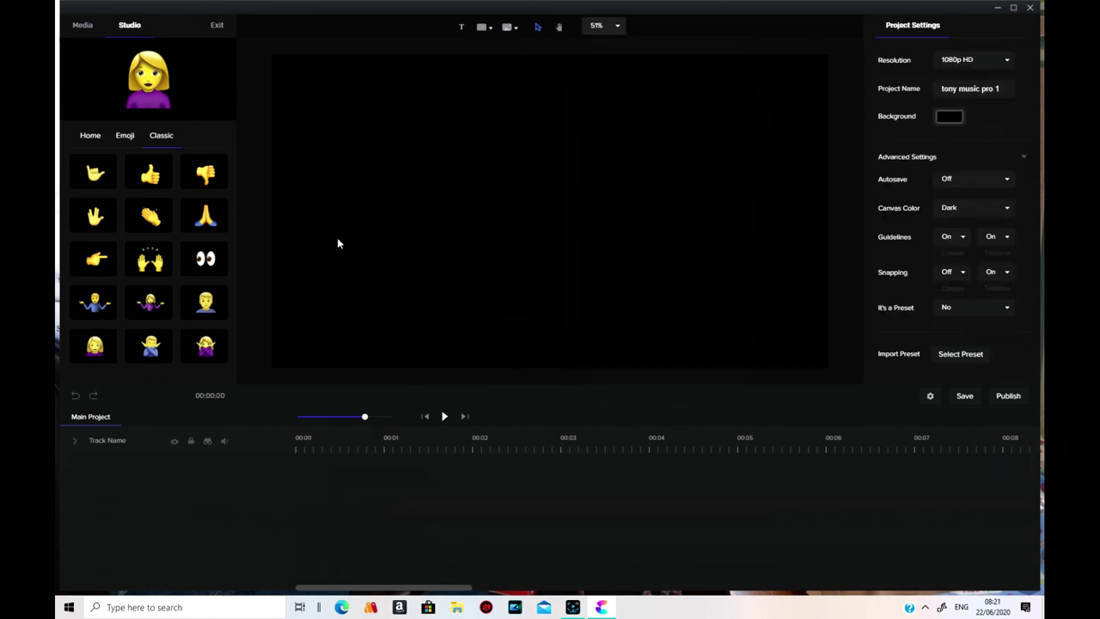
Step: Place the Heart emoji from the Modern emoji collection at the start of the timeline and preview it
click(426, 418)
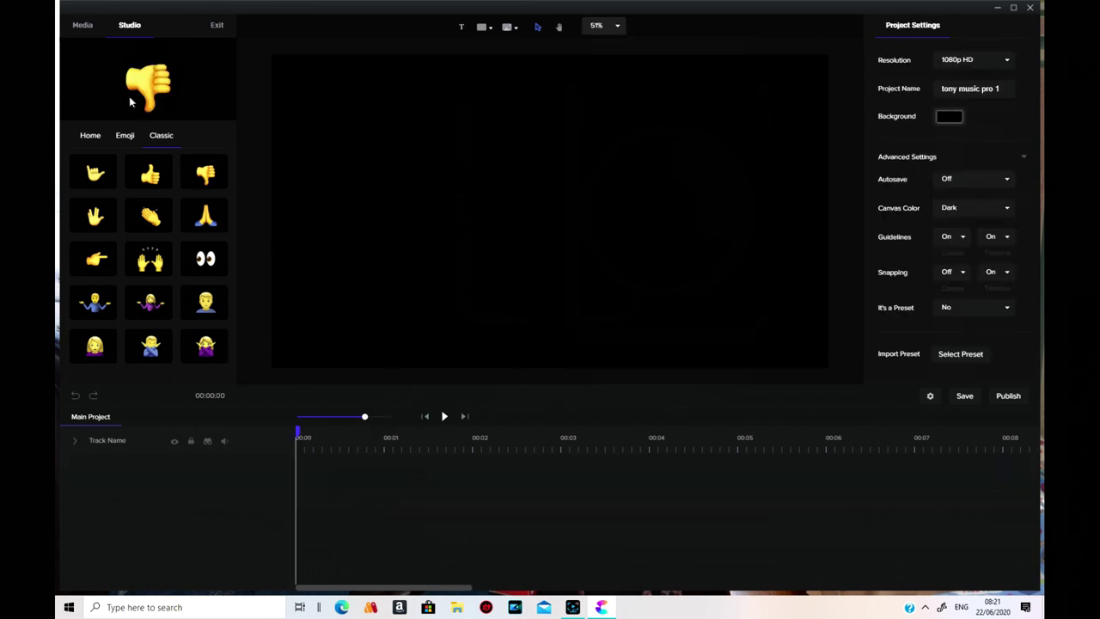
click(125, 138)
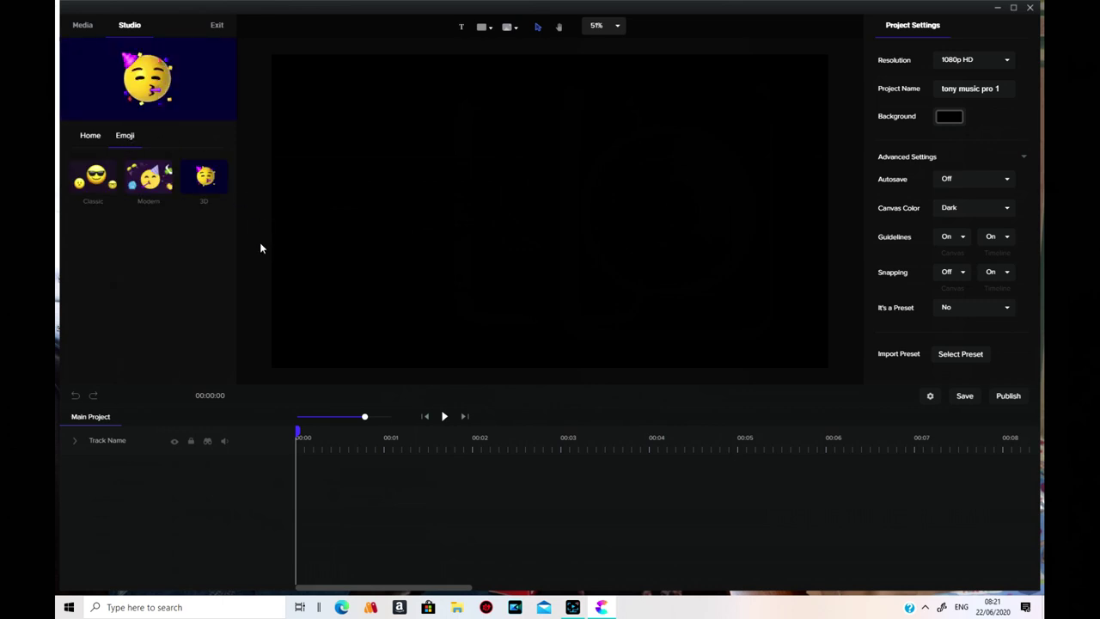
click(144, 180)
scroll(188, 239, down, 6)
scroll(187, 238, down, 3)
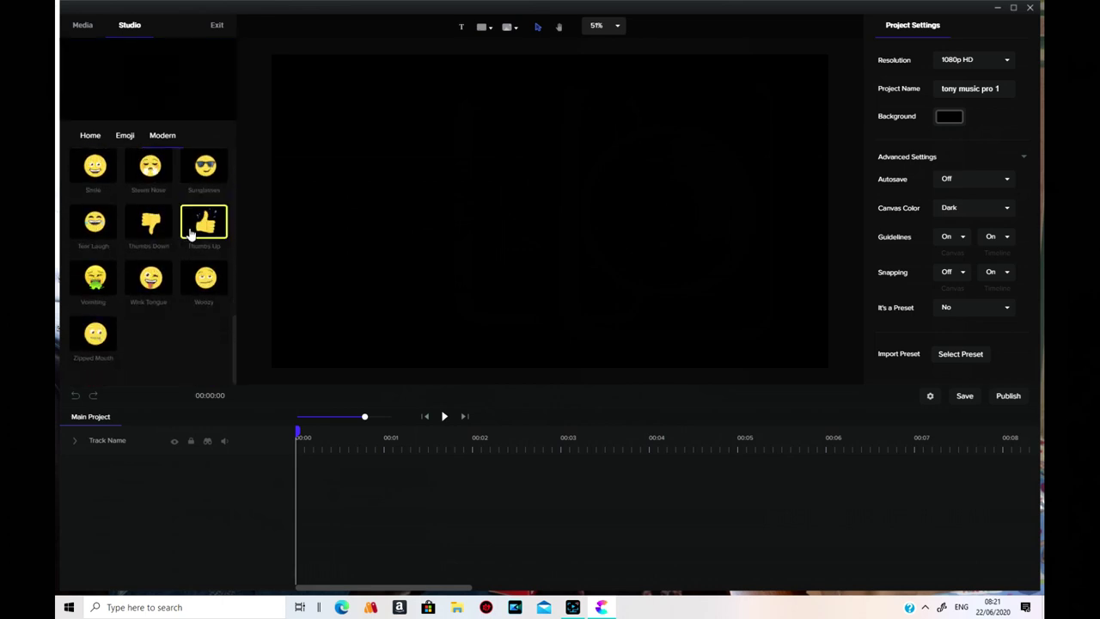
scroll(189, 237, up, 3)
scroll(191, 233, up, 5)
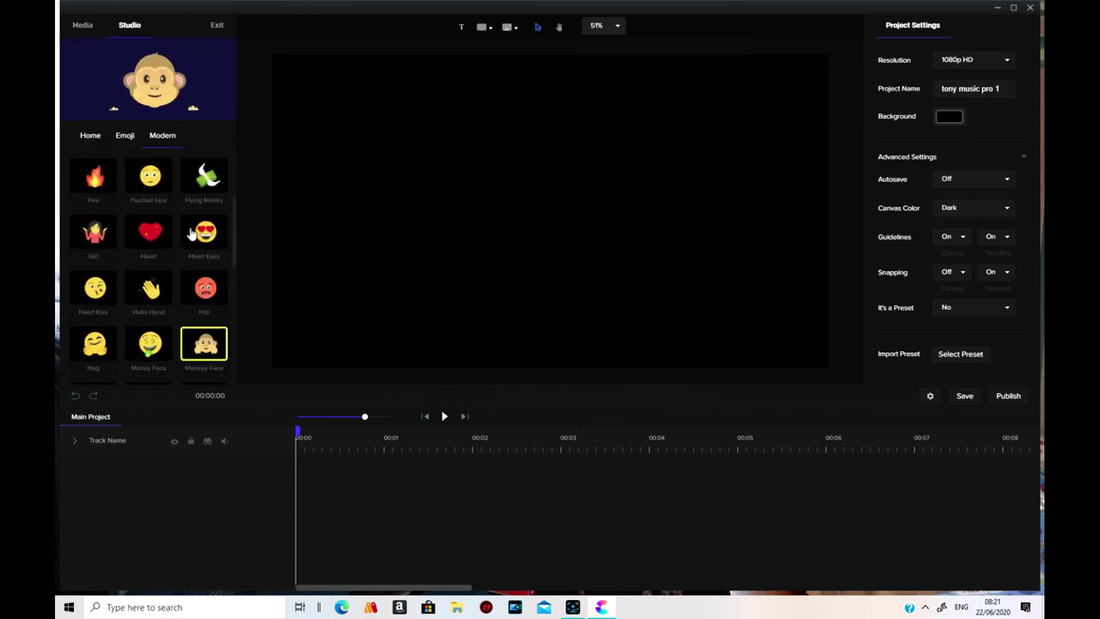
drag(155, 304, 612, 339)
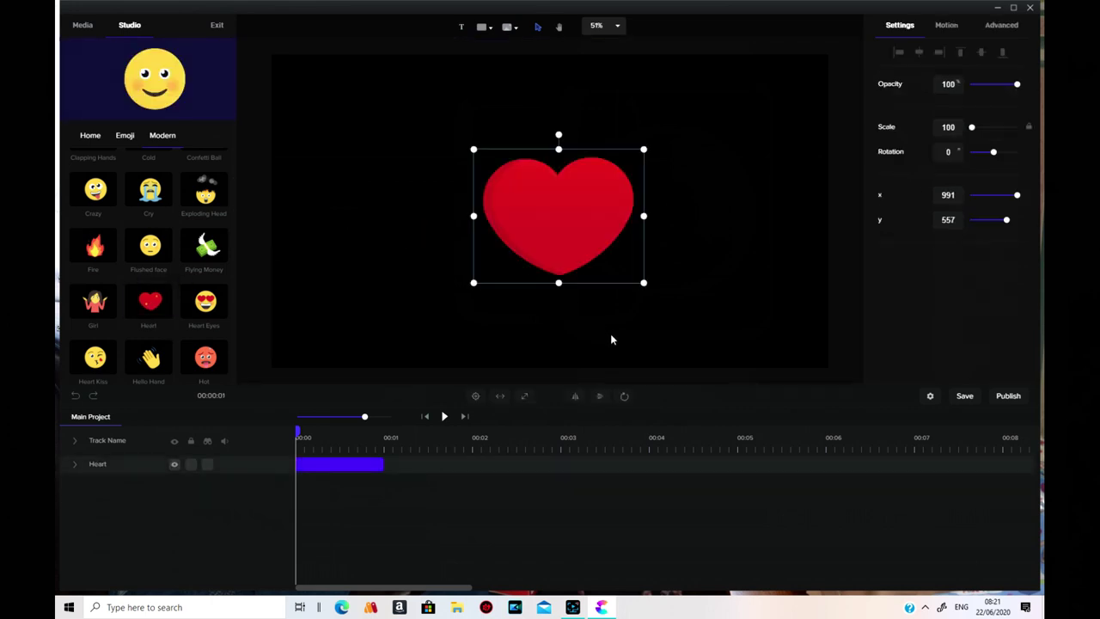
click(445, 418)
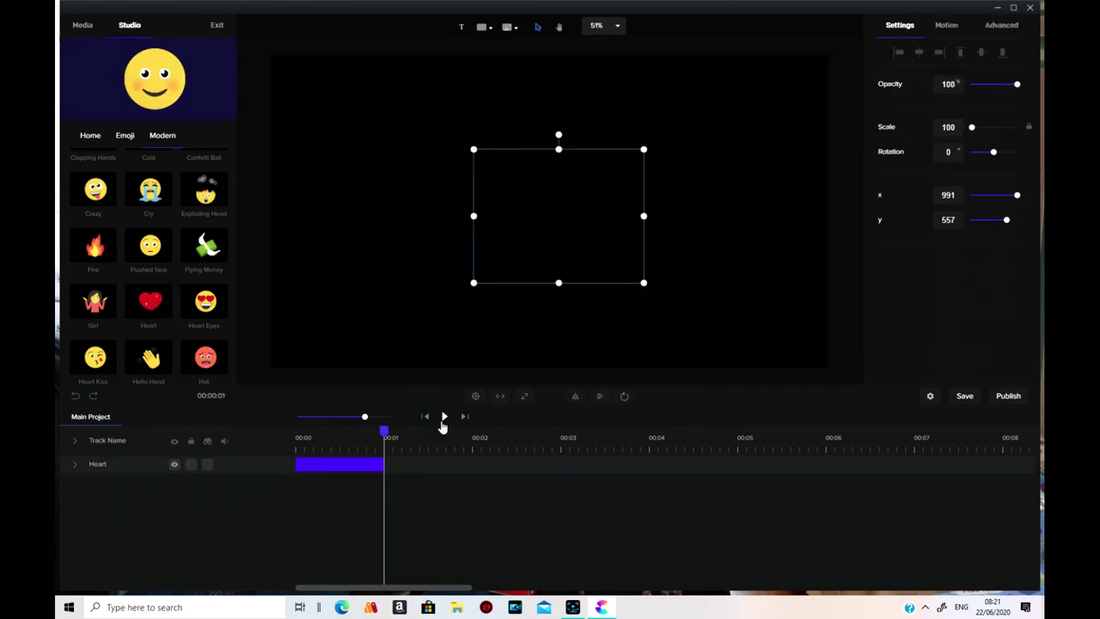
Step: Add the Exploding Head emoji from the 3D emoji collection right after the Heart clip and preview it
click(133, 137)
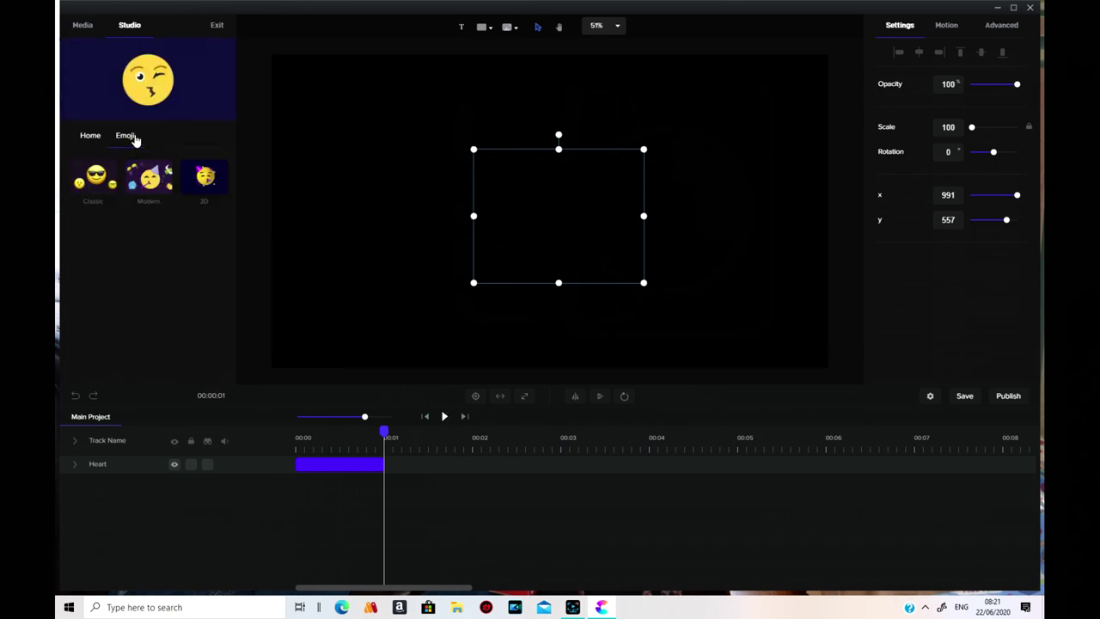
click(208, 178)
drag(106, 184, 714, 305)
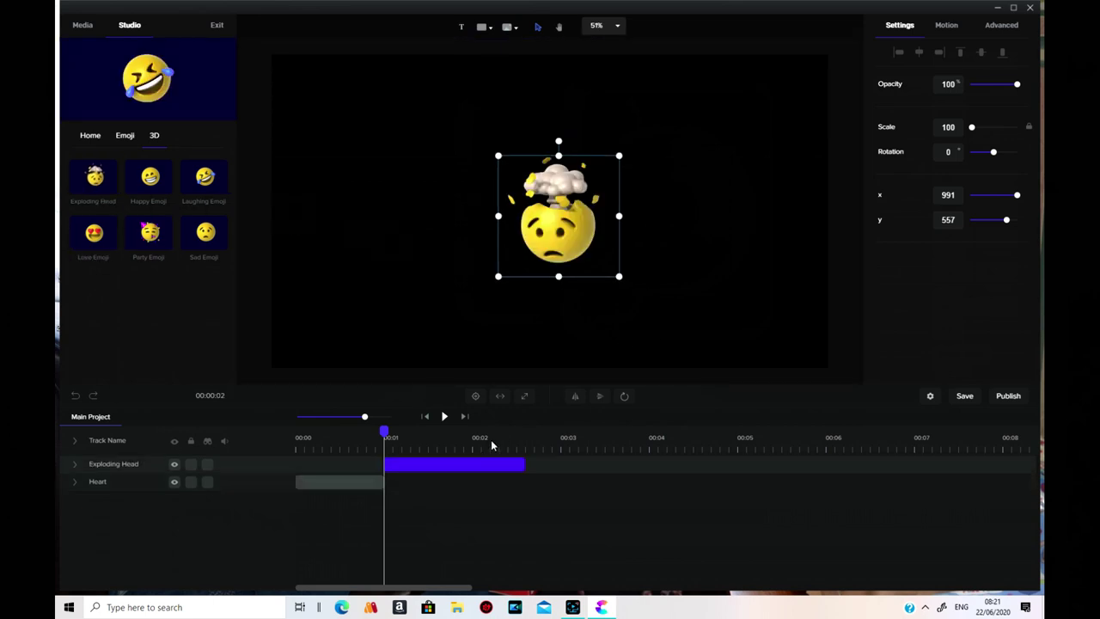
click(445, 418)
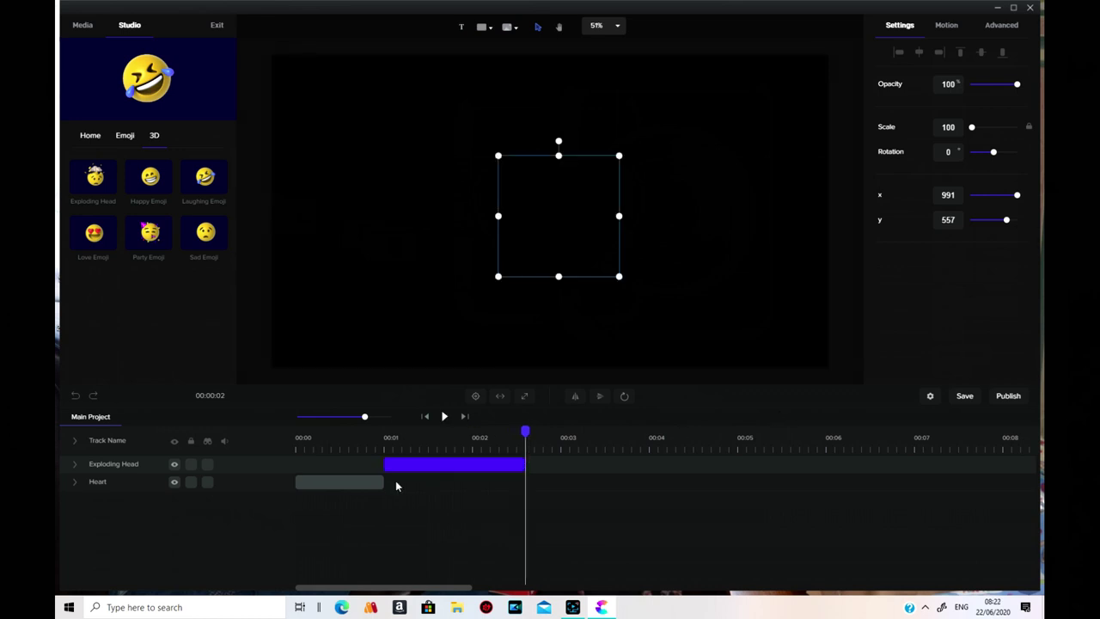
Step: Delete the Heart and Exploding Head layers from the timeline
right_click(357, 487)
click(391, 516)
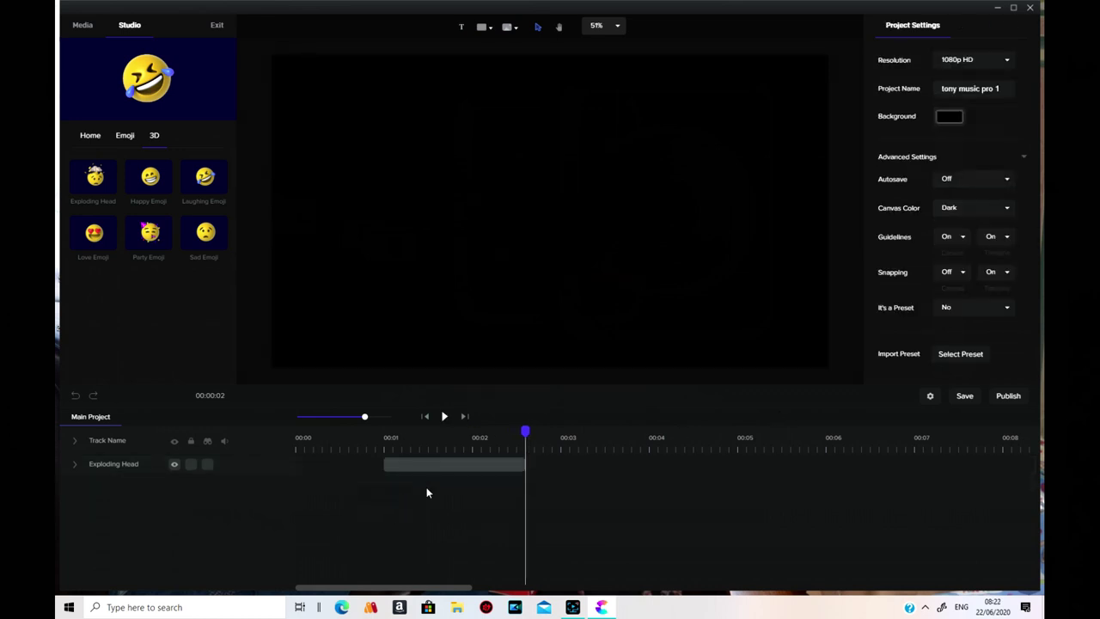
right_click(434, 471)
click(453, 496)
Step: Place the Bolt 1 effect from the Video FX library's Electric collection on the canvas and preview it
click(93, 176)
click(91, 138)
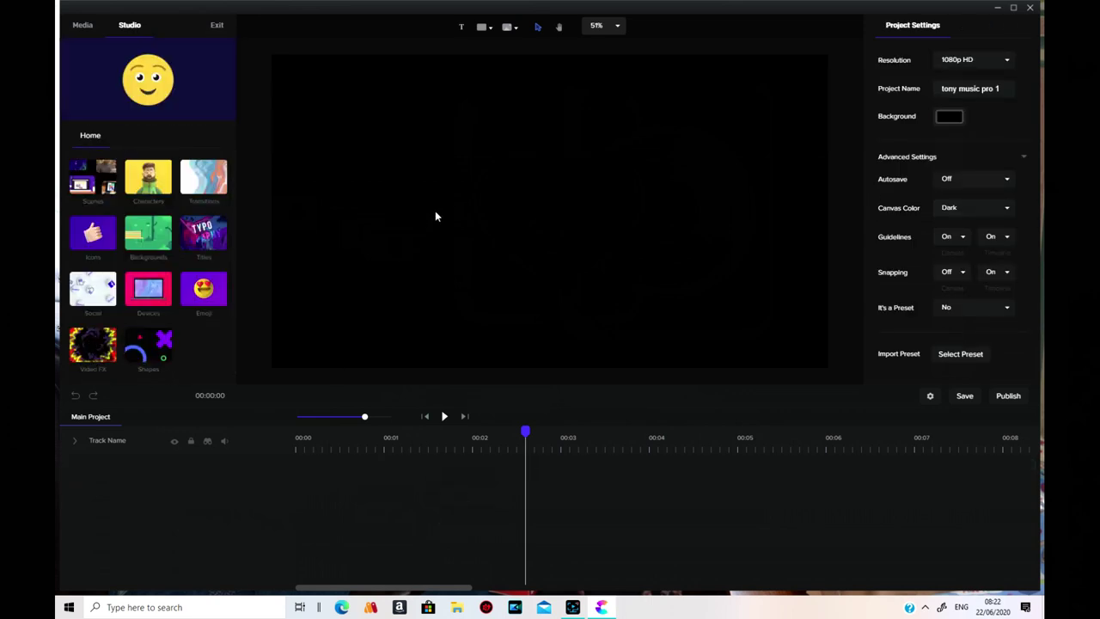
click(95, 347)
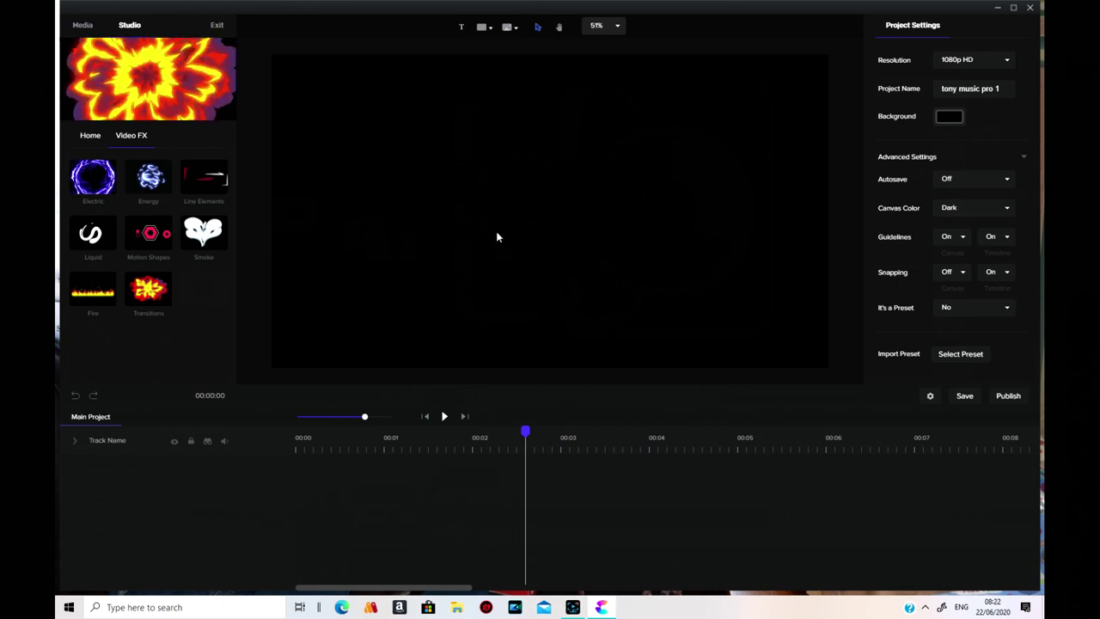
click(92, 178)
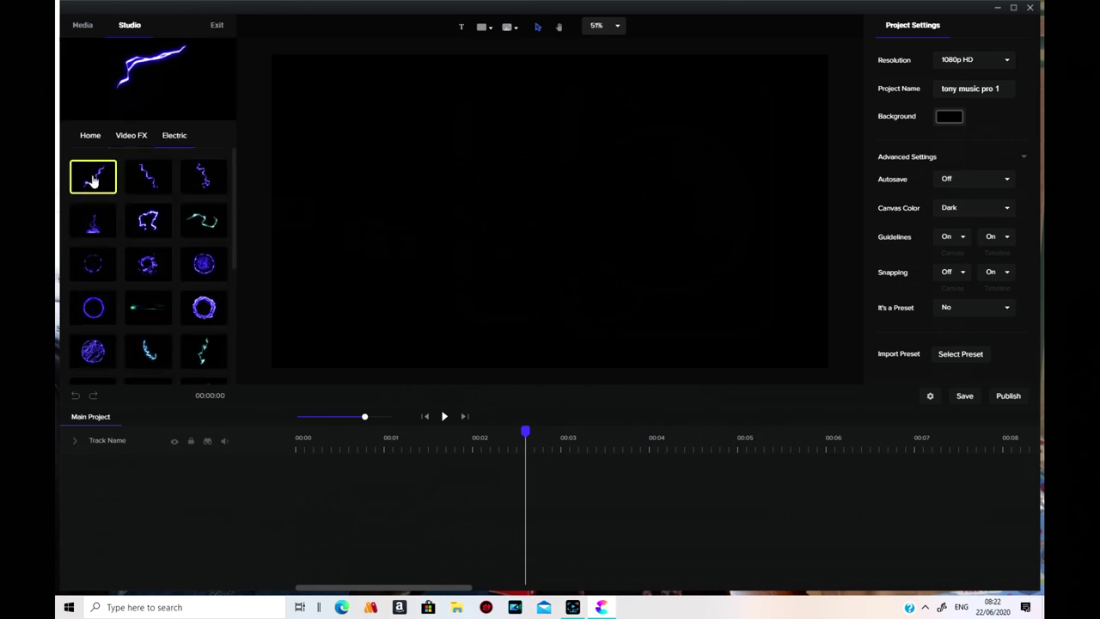
drag(103, 187, 640, 283)
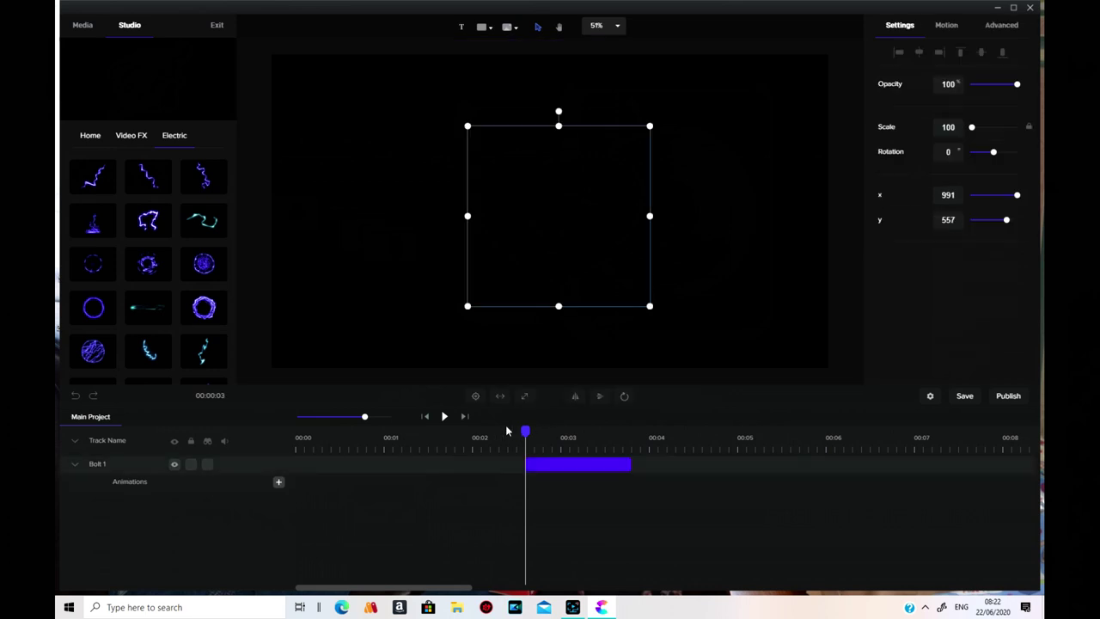
click(443, 417)
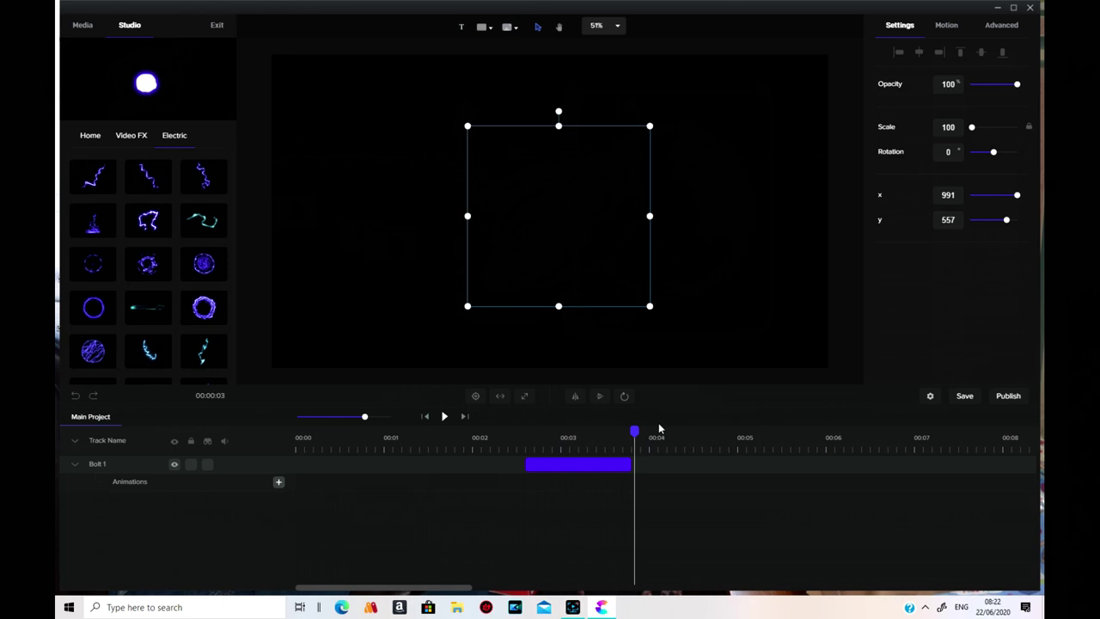
Step: Move the Bolt 1 clip to the start of the timeline, and add and preview the Electric effect Burst 3 right after it
drag(568, 471, 339, 454)
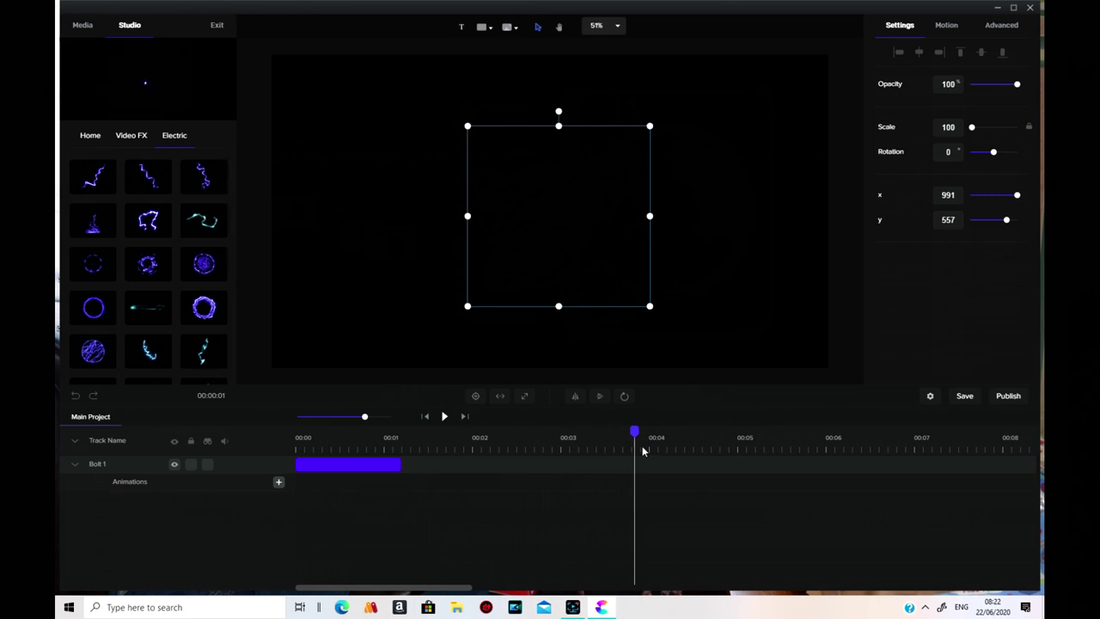
drag(635, 430, 410, 413)
drag(189, 263, 381, 313)
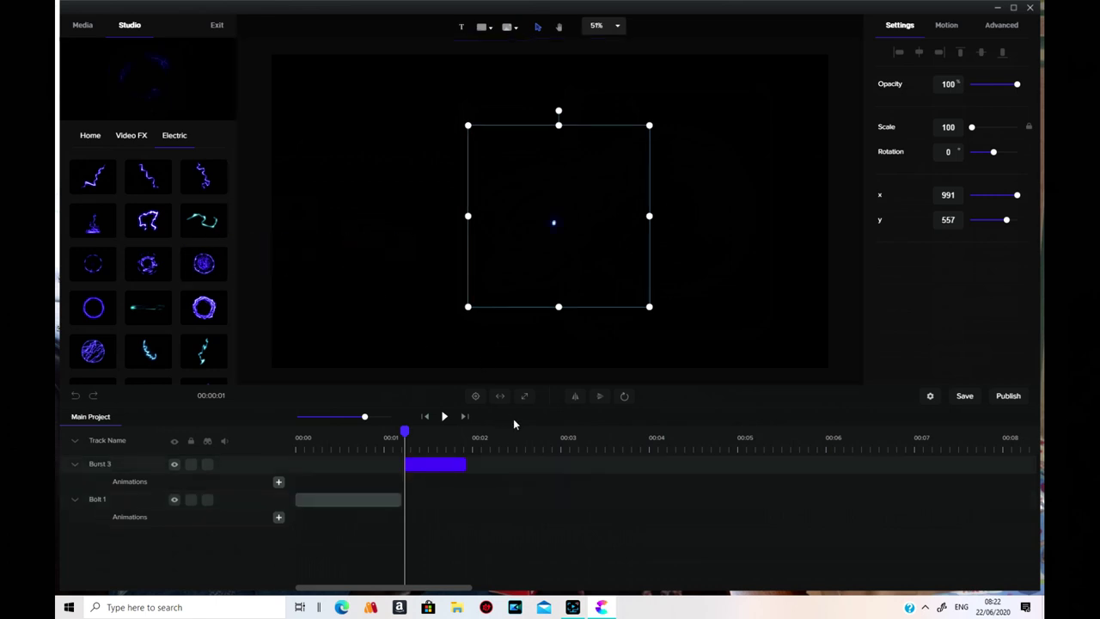
click(443, 417)
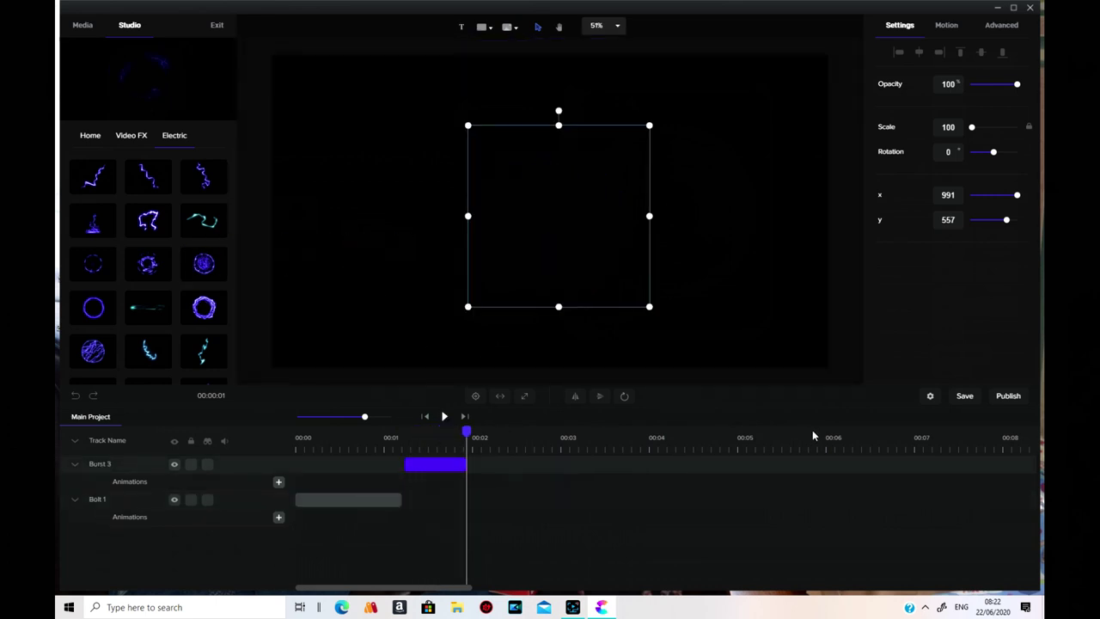
Step: Add the Electric effects Orb Burst and Orb Loop one after the other following the Burst 3 clip, previewing each
drag(206, 319, 688, 286)
click(443, 417)
drag(93, 351, 367, 277)
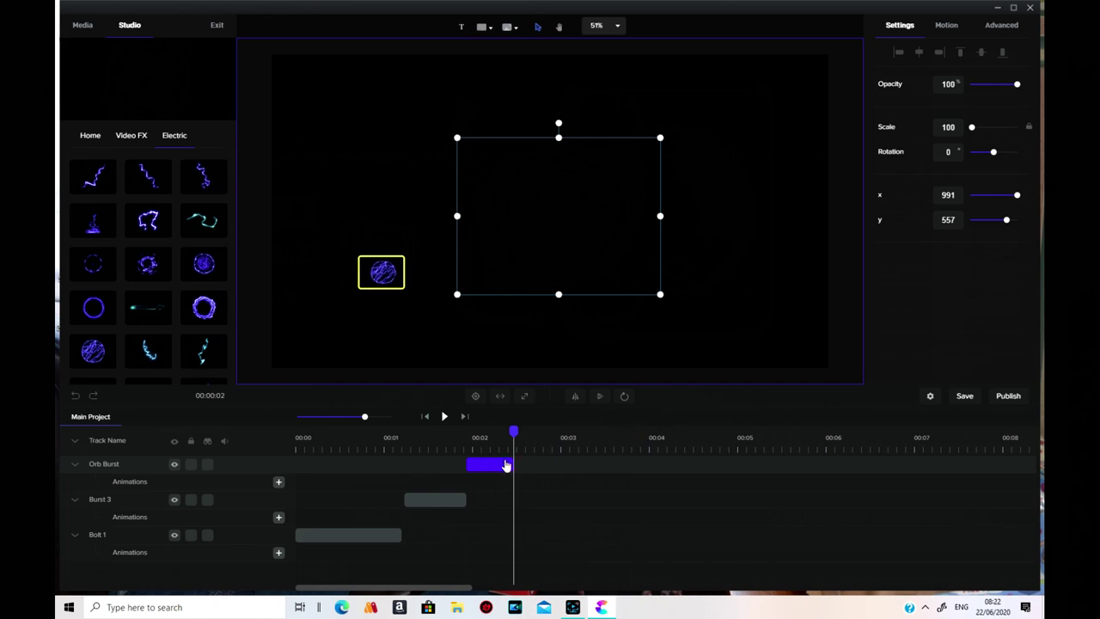
drag(506, 465, 515, 459)
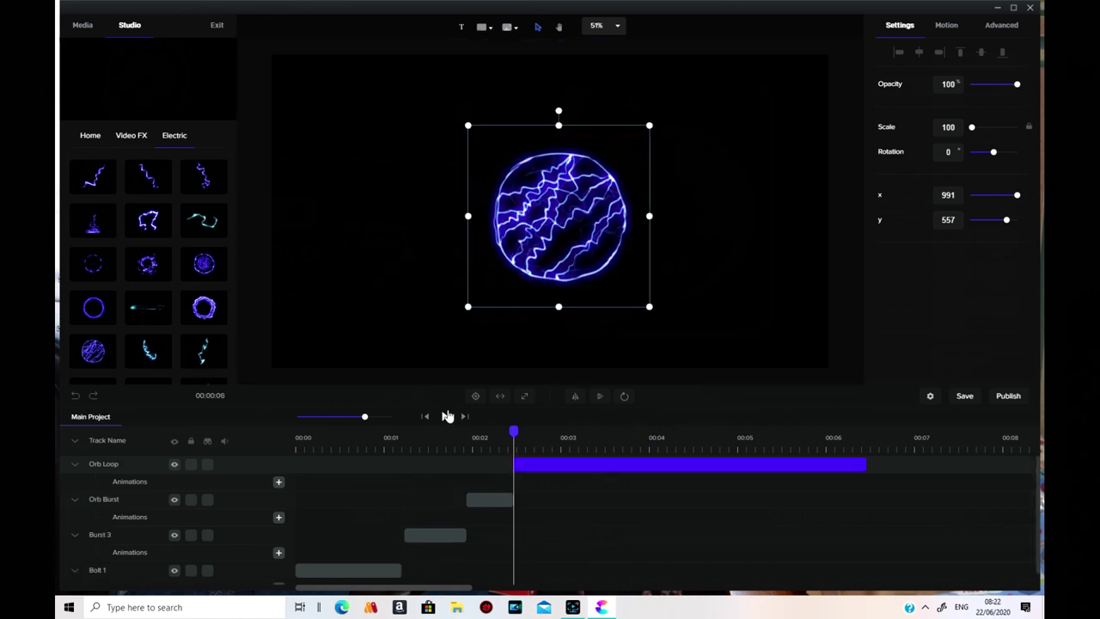
click(445, 416)
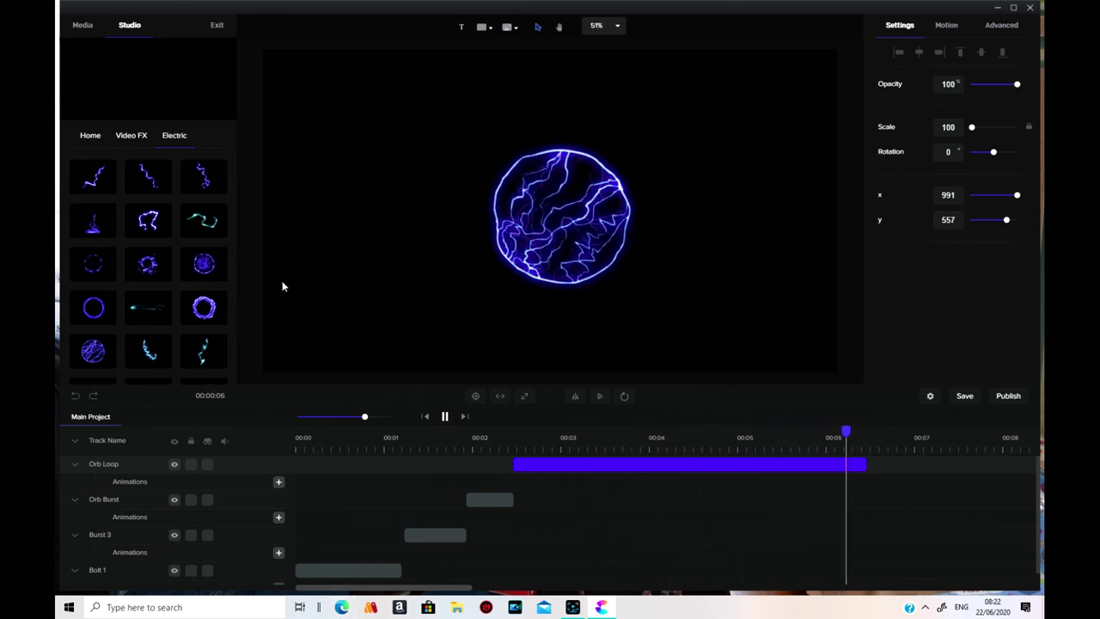
Step: Look through the rest of the Electric effects and open the Energy collection of the Video FX library
scroll(112, 255, down, 5)
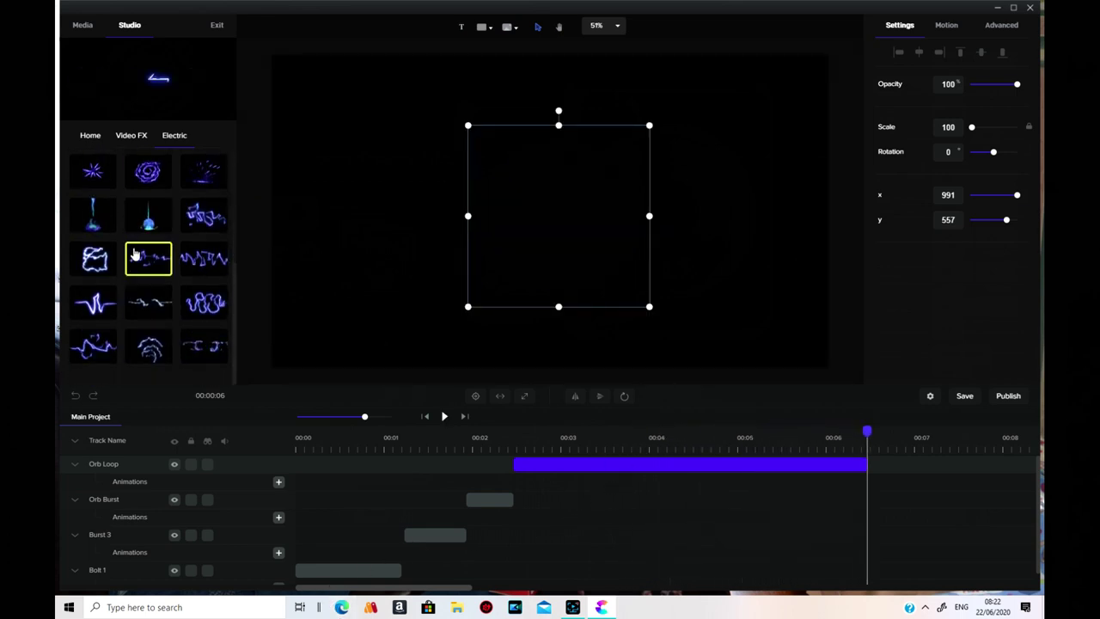
scroll(147, 216, up, 3)
click(129, 138)
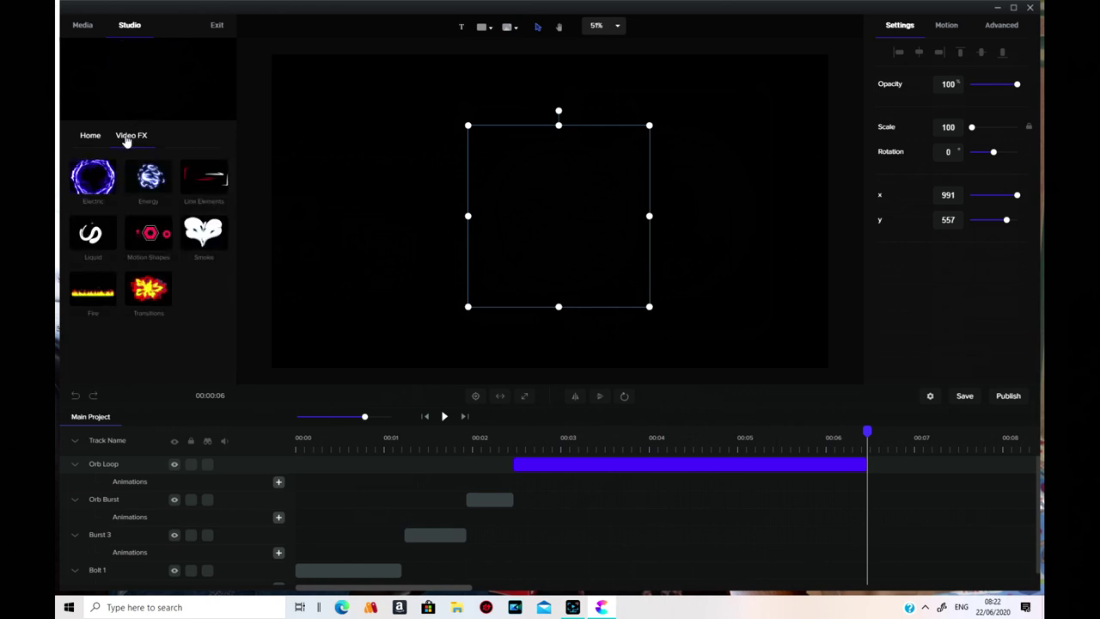
click(148, 182)
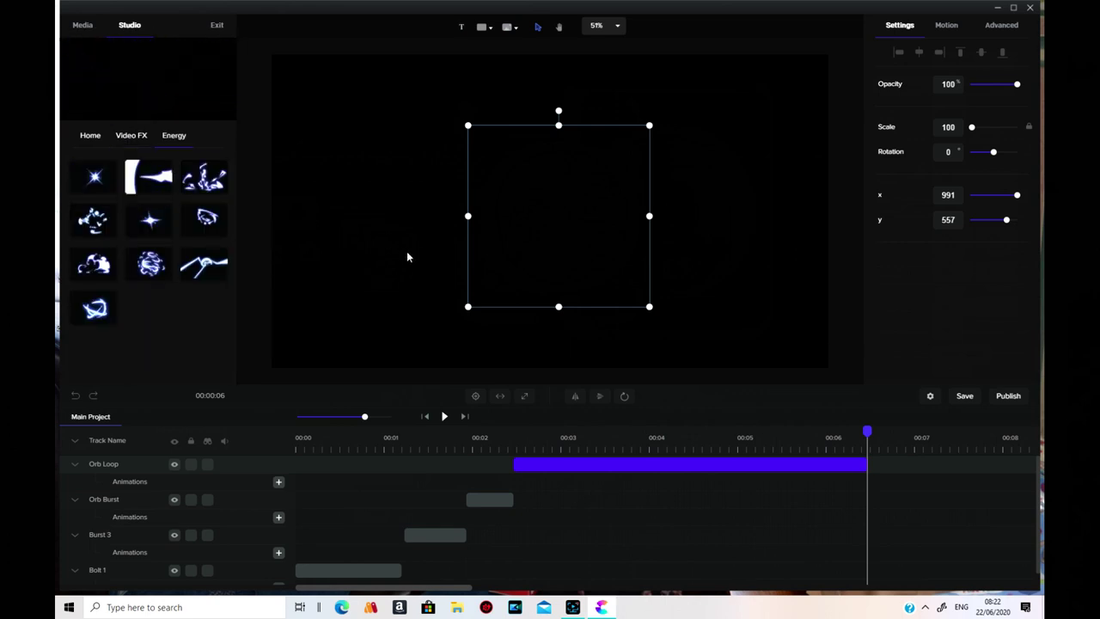
Step: Delete the Orb Loop, Orb Burst, Burst 3 and Bolt 1 layers from the timeline
right_click(612, 462)
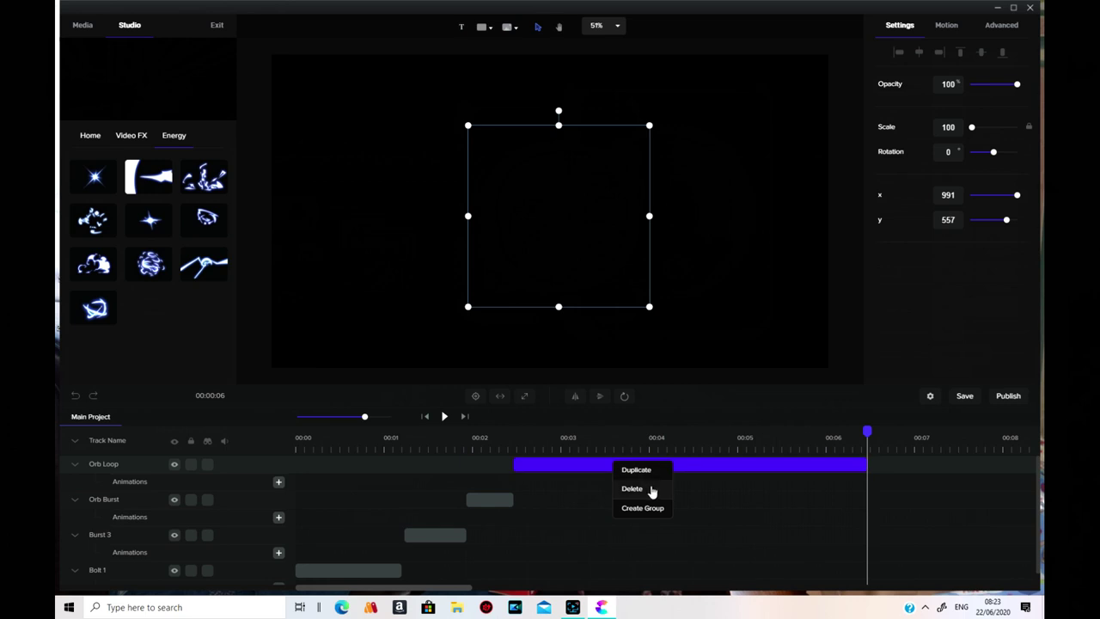
click(636, 488)
right_click(498, 467)
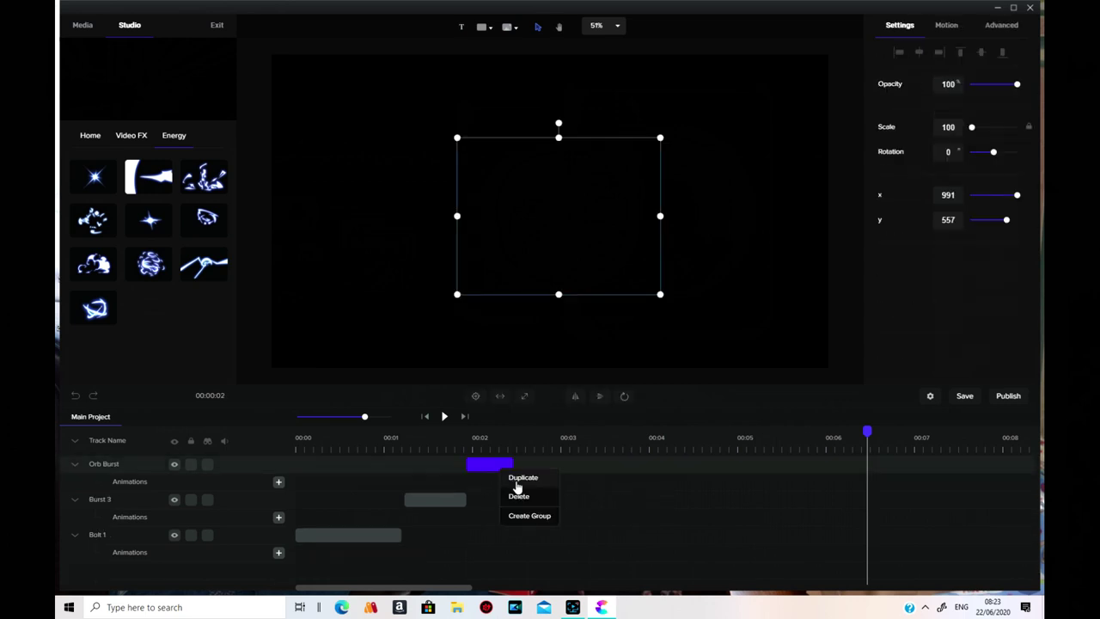
click(523, 498)
right_click(439, 463)
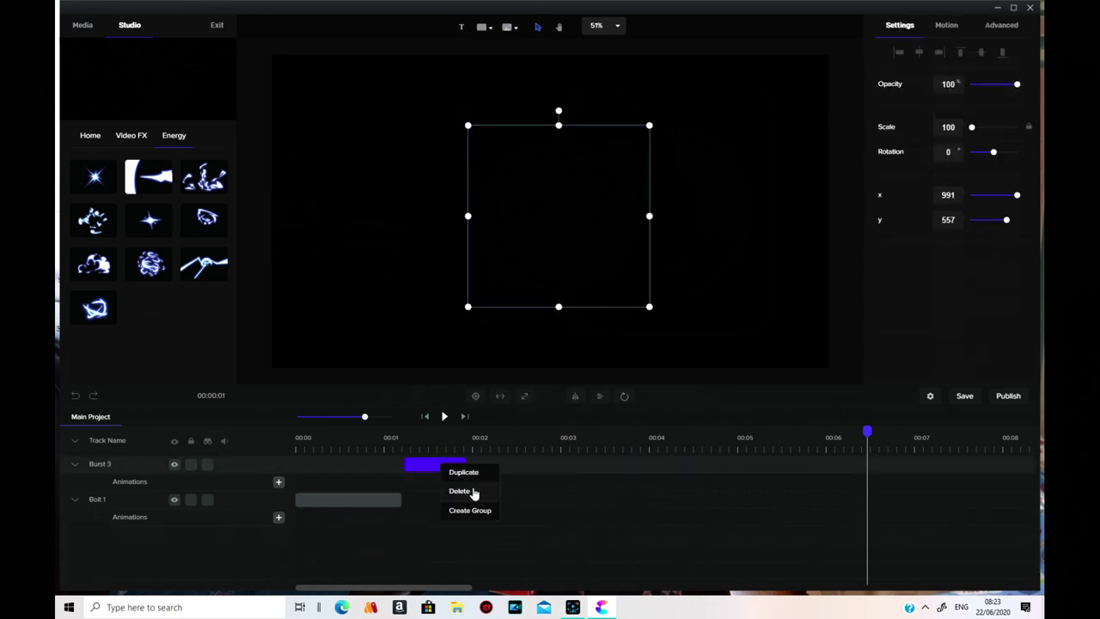
click(475, 491)
right_click(356, 463)
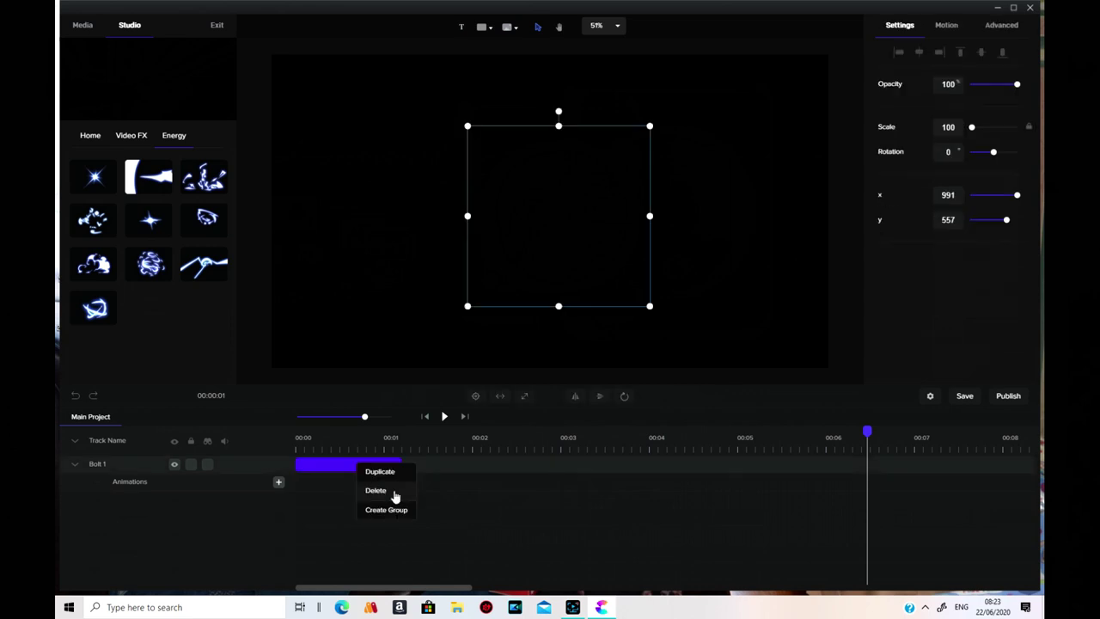
click(394, 492)
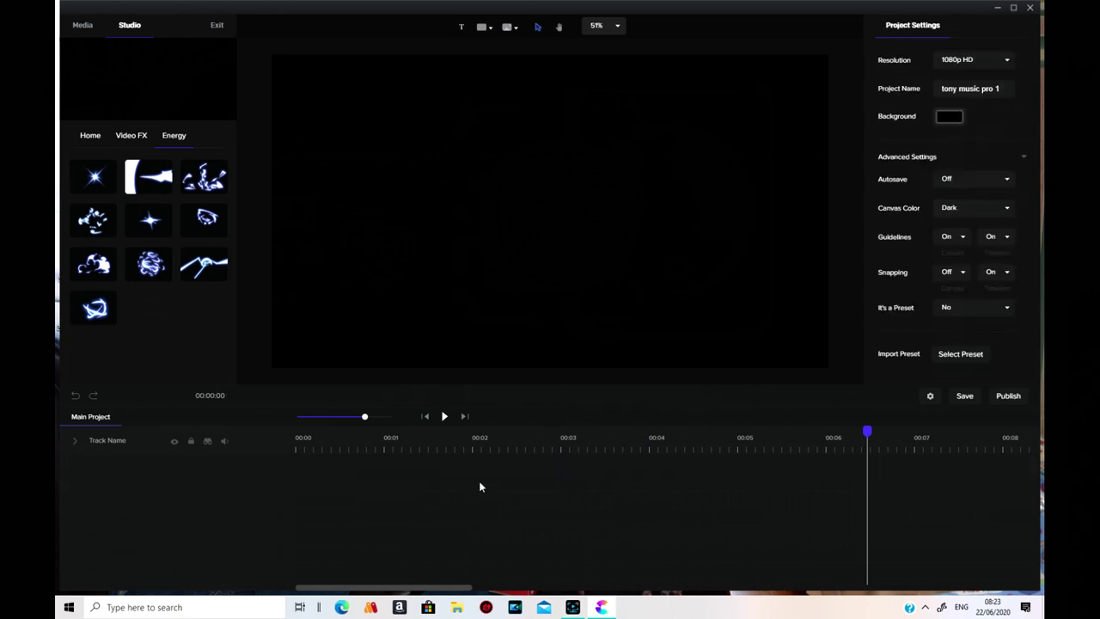
Step: Place the Energy effect energy-1 on the canvas at the start of the timeline and preview it
click(425, 417)
drag(103, 179, 513, 253)
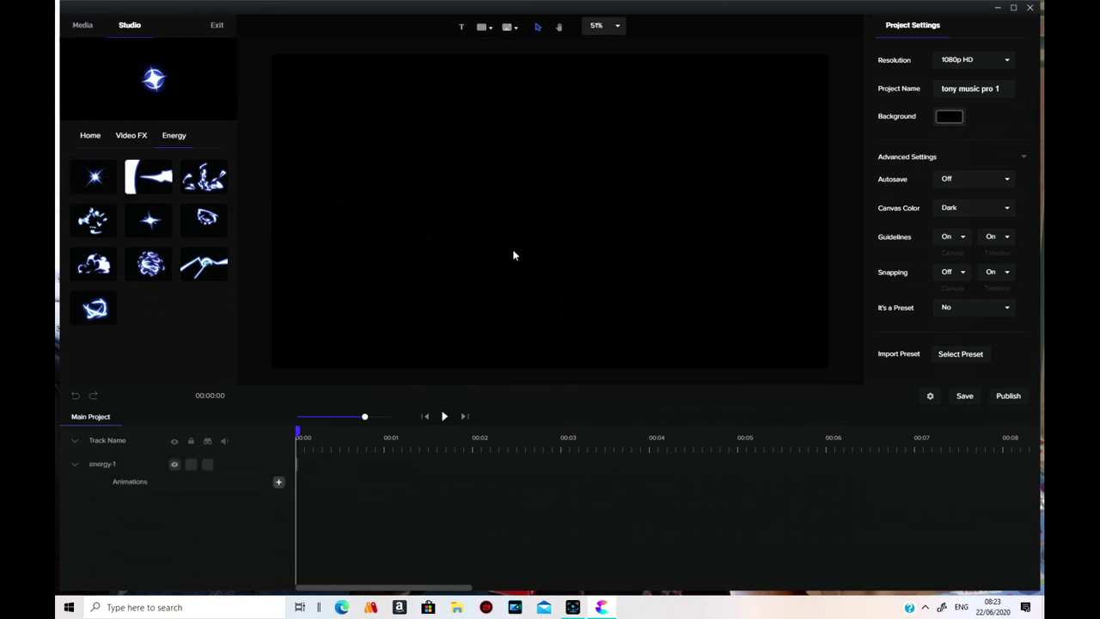
click(447, 417)
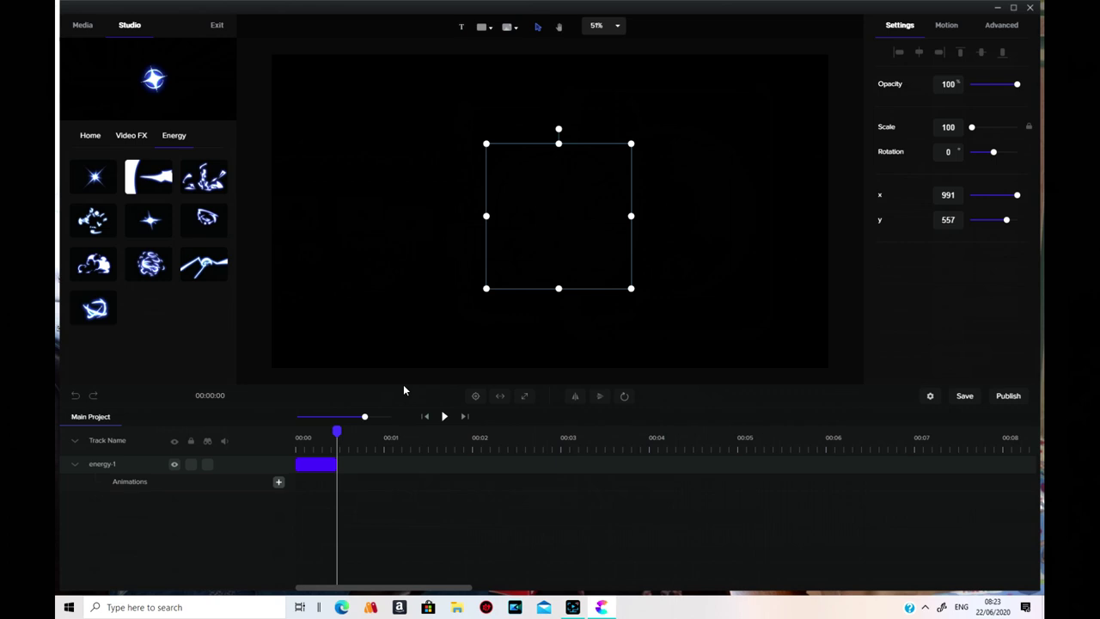
Step: Replace the energy-1 clip with the Energy effect energy-3 and preview it
right_click(318, 465)
click(339, 494)
drag(97, 225, 507, 216)
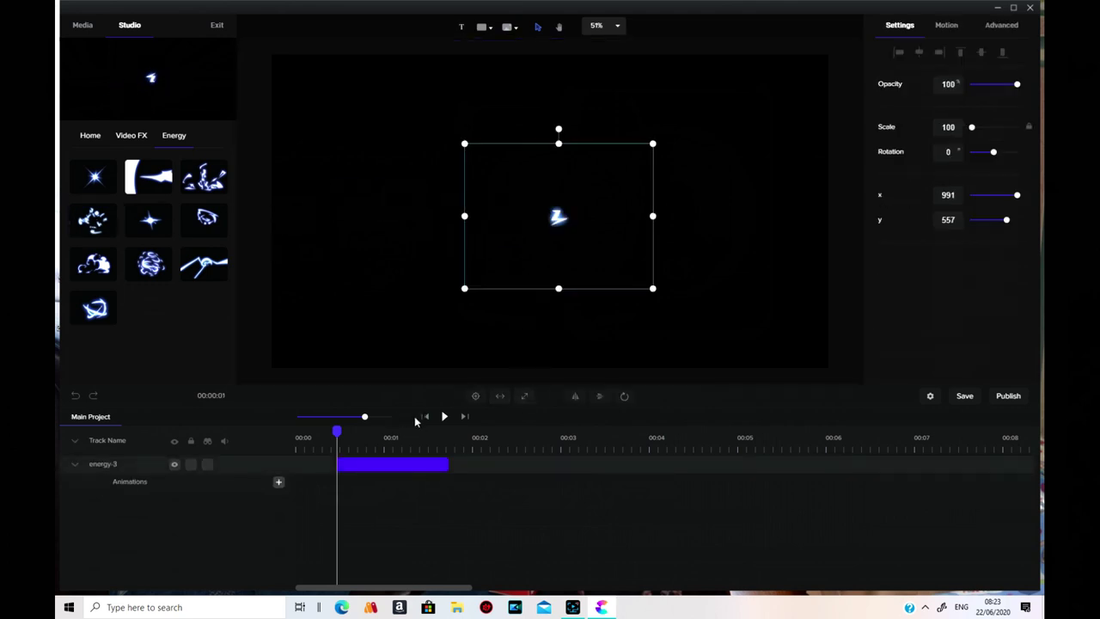
click(445, 416)
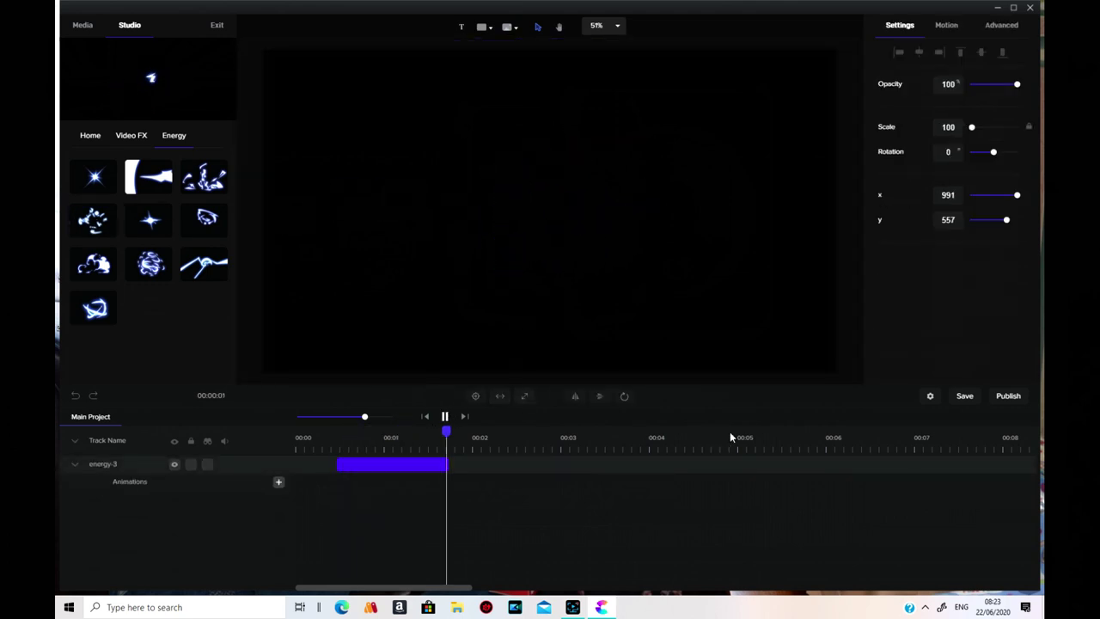
Step: Replace the energy-3 clip with line-element-12 from the Video FX library's Line Elements collection and preview it
right_click(414, 469)
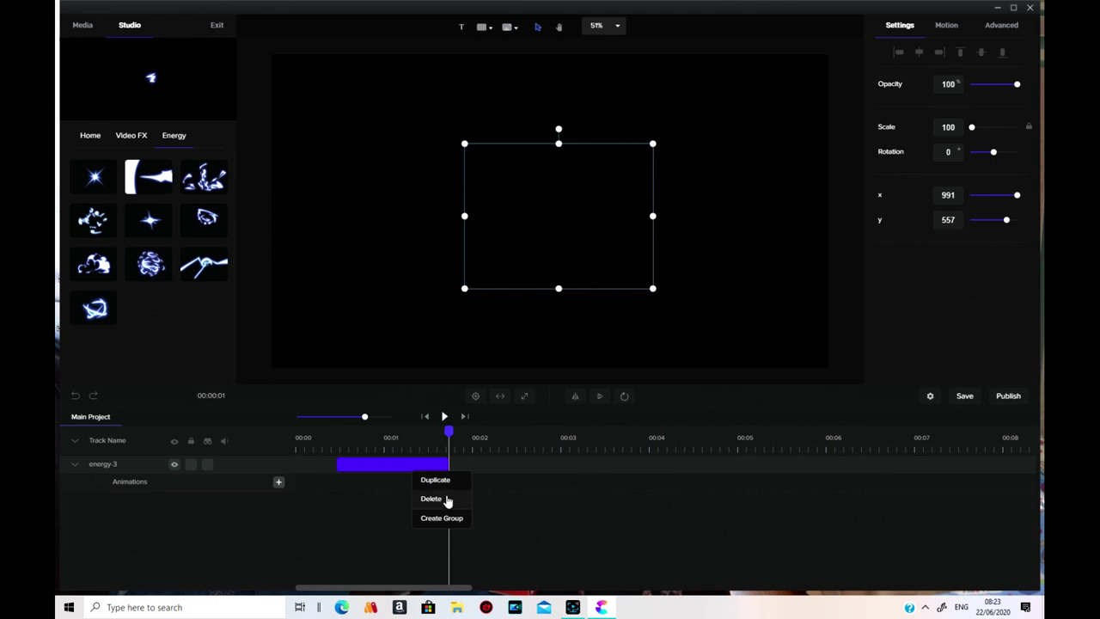
click(431, 499)
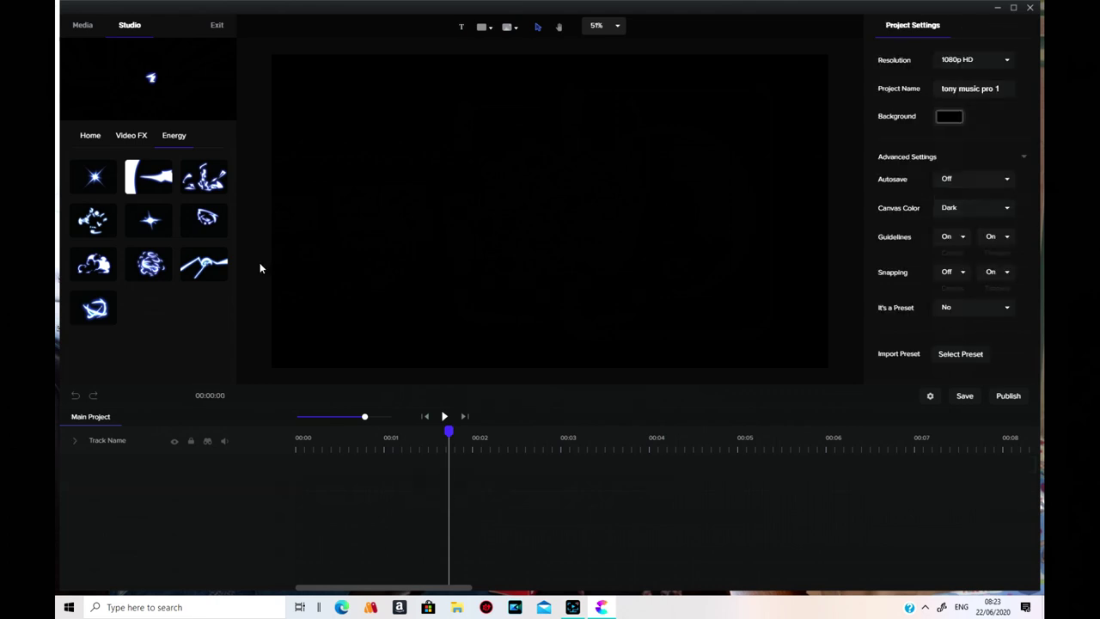
click(132, 137)
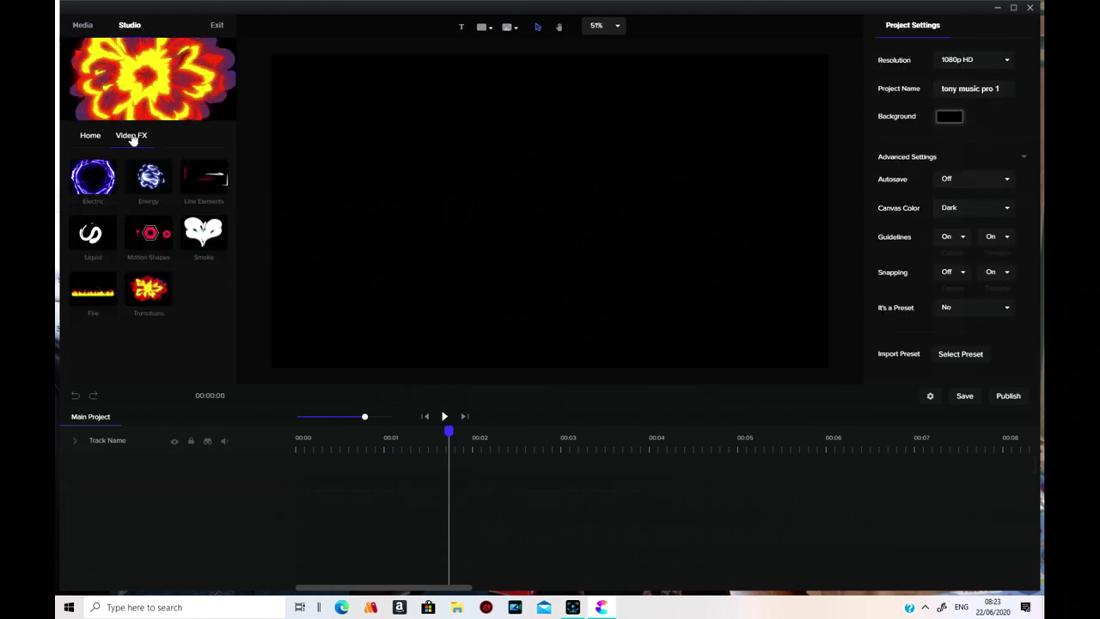
click(211, 189)
drag(93, 225, 486, 285)
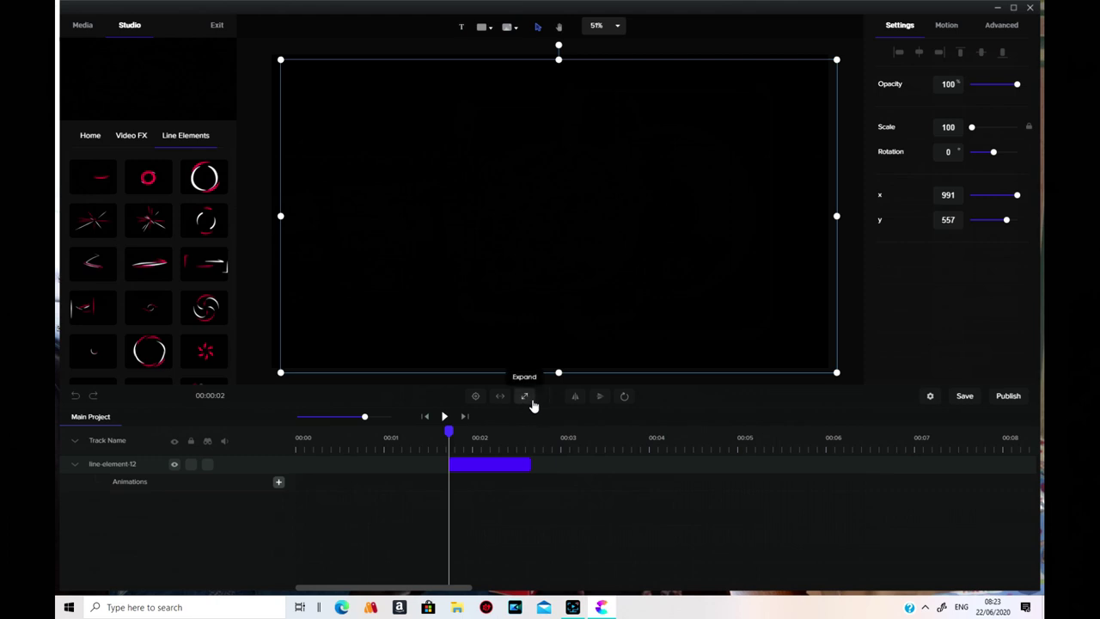
click(444, 417)
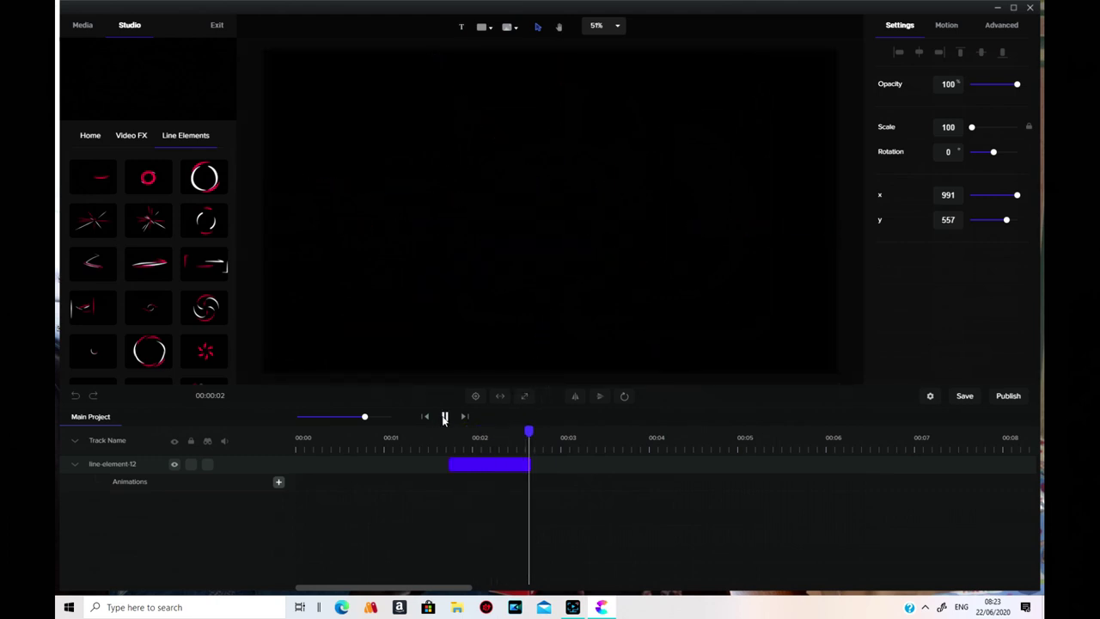
Step: Delete the line-element-12 layer, return the playhead to the start and look over the other Line Elements effects
right_click(481, 466)
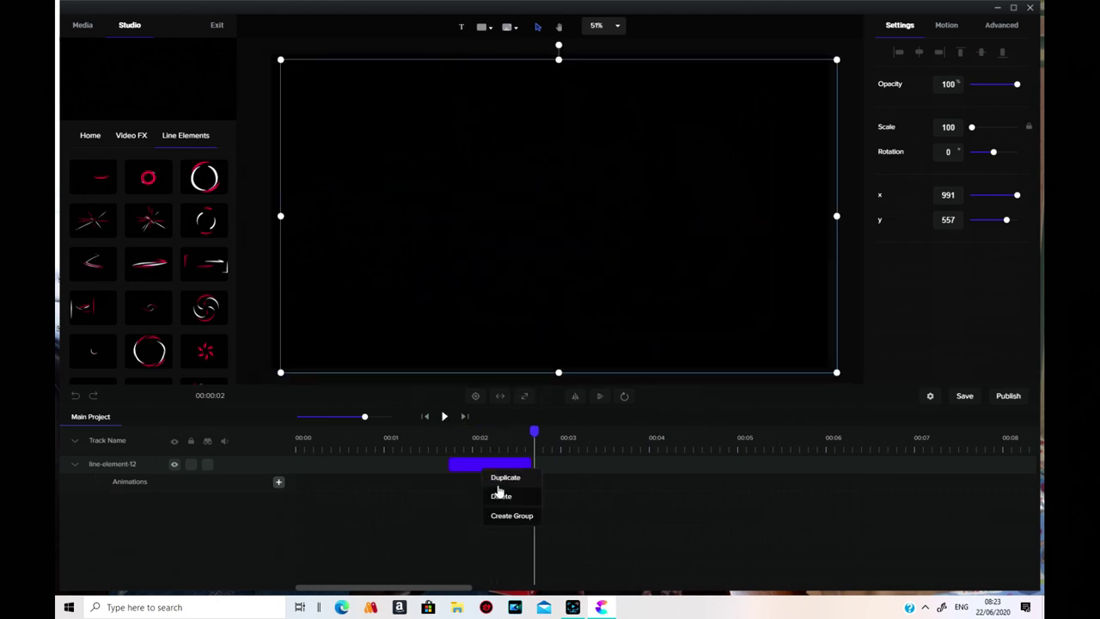
click(499, 496)
click(427, 418)
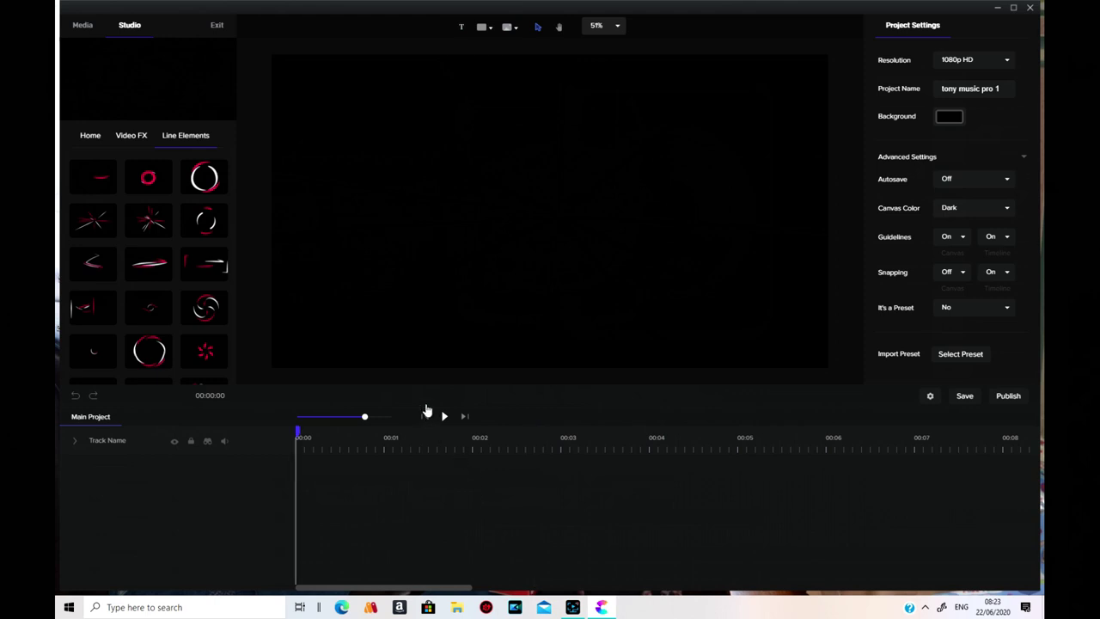
scroll(137, 275, down, 2)
scroll(142, 266, up, 2)
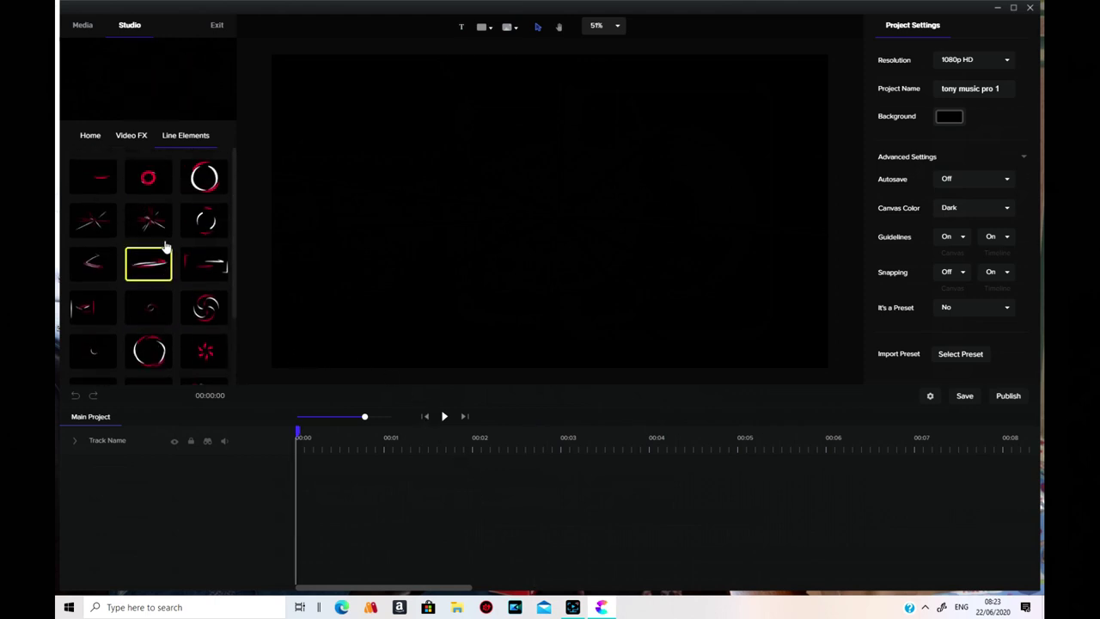
Step: Place the liquid-10 effect from the Video FX library's Liquid collection at the timeline start and preview it
click(127, 141)
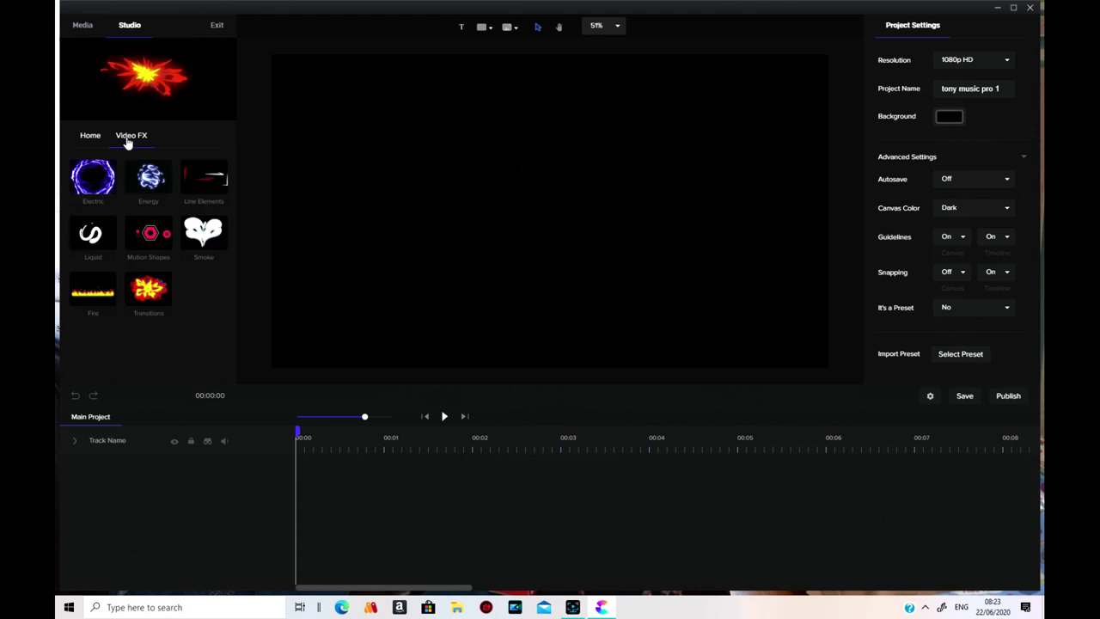
click(93, 239)
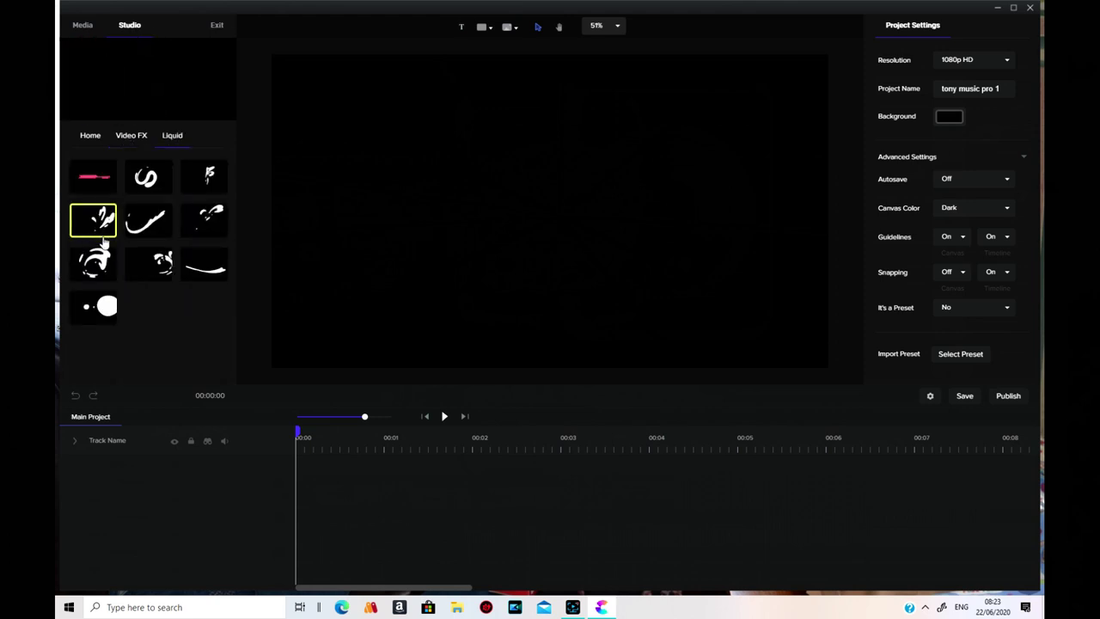
drag(147, 177, 576, 189)
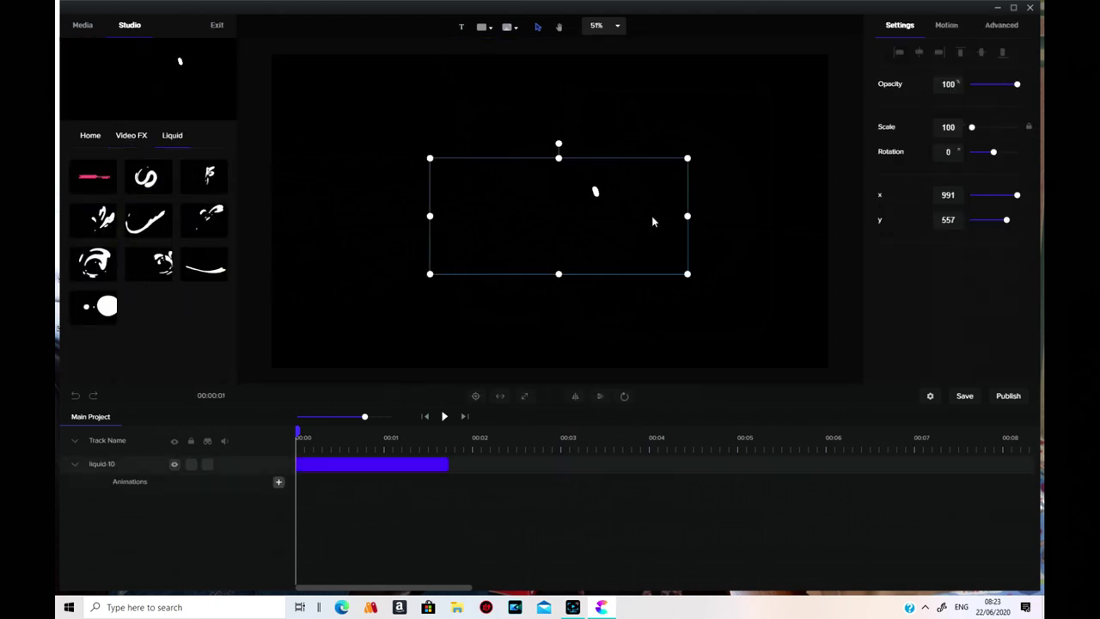
click(444, 417)
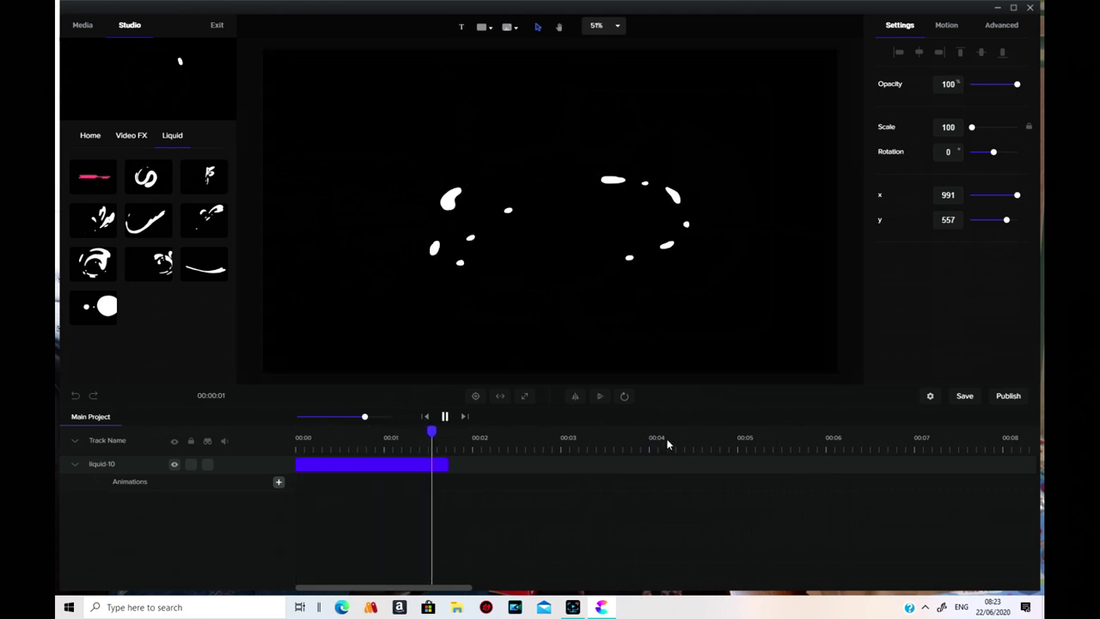
Step: Replace the liquid-10 clip with the purple arc effect from the Motion Shapes collection and preview it
right_click(348, 471)
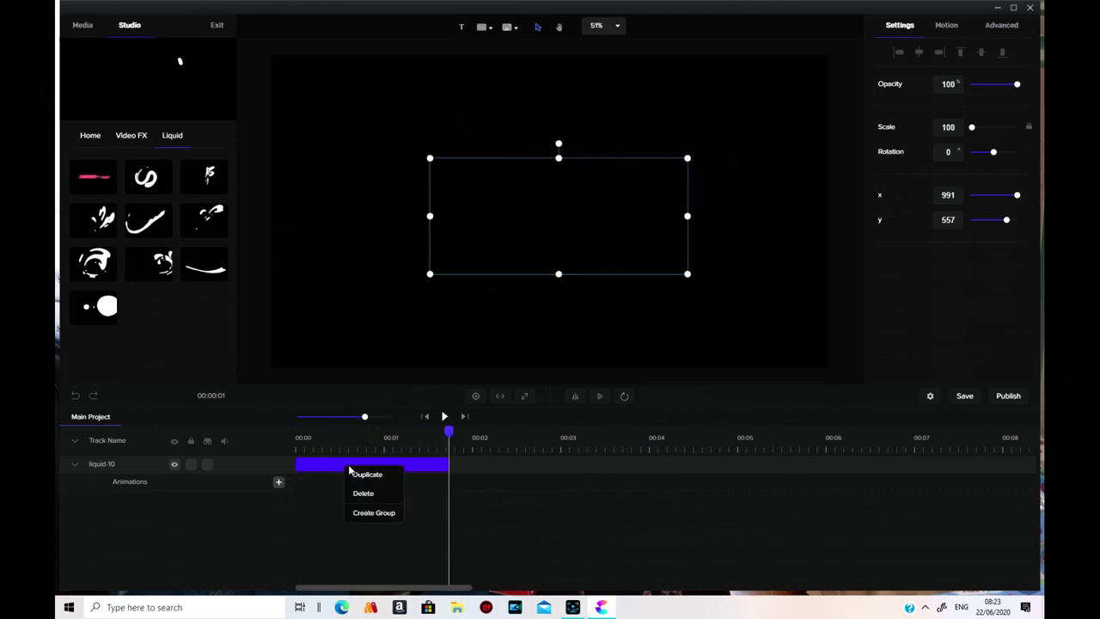
click(364, 493)
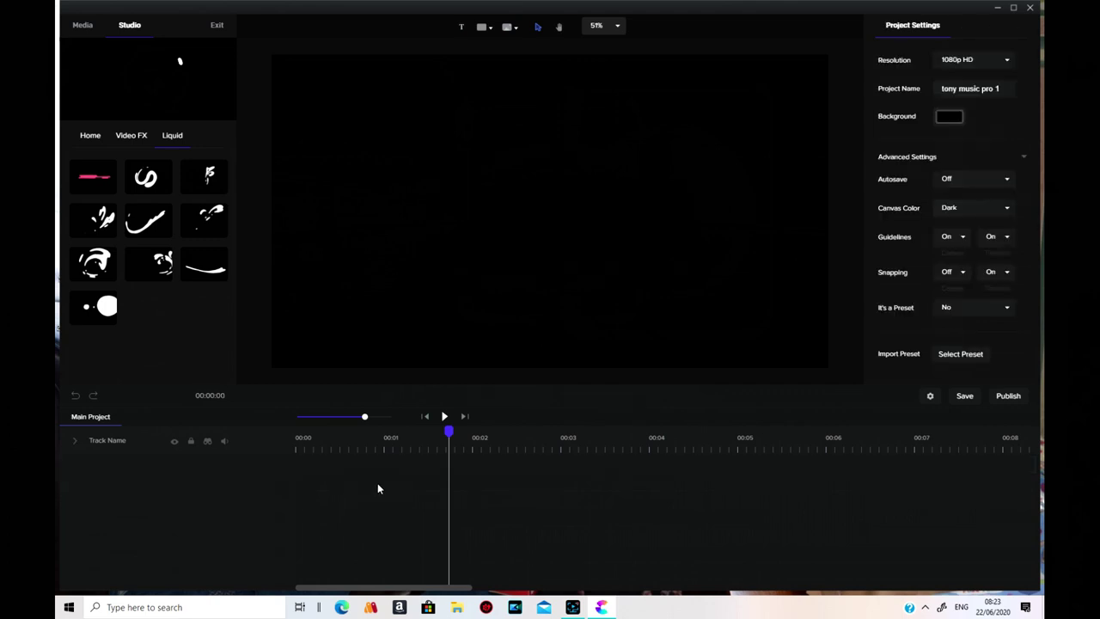
click(130, 140)
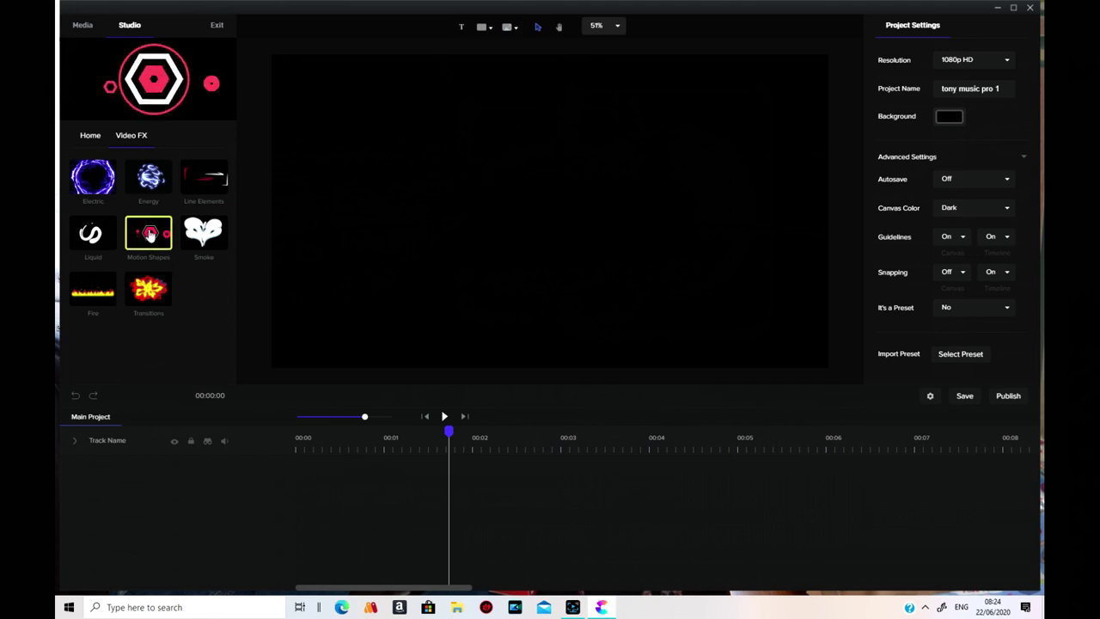
click(149, 236)
drag(150, 221, 524, 275)
click(450, 418)
Step: Delete the arc clip, and place and preview the Motion Shapes effect motion-shape-6 at the start of the timeline
right_click(473, 465)
click(493, 491)
click(425, 418)
scroll(197, 344, down, 1)
drag(94, 300, 431, 239)
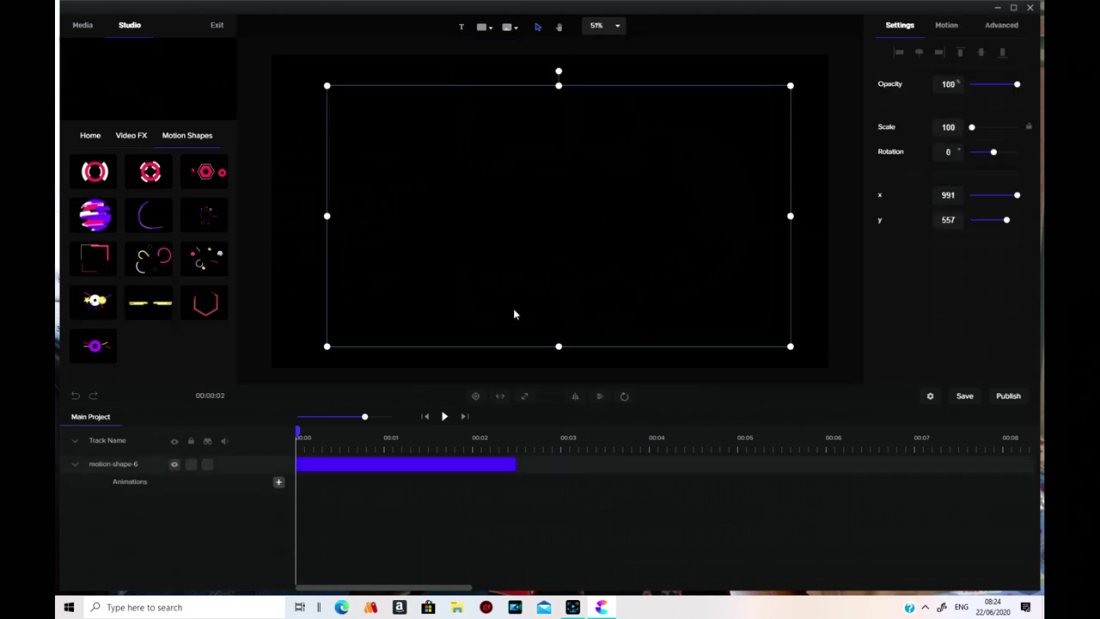
click(445, 417)
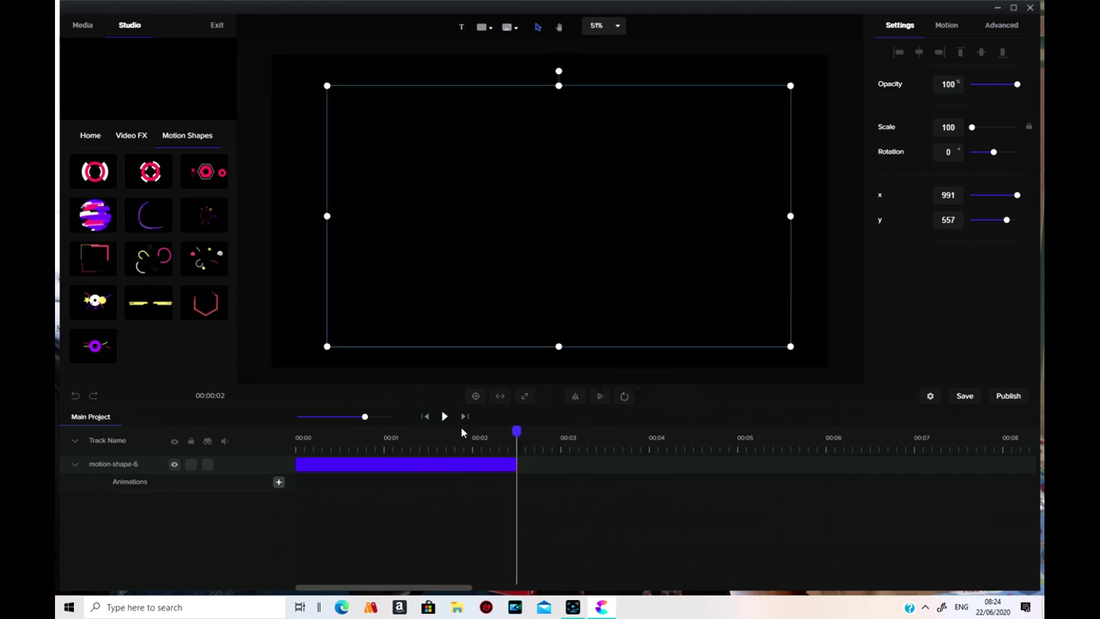
Step: Replace the motion-shape-6 clip with the striped sphere effect motion-shape-15 at the timeline start and preview it
click(425, 417)
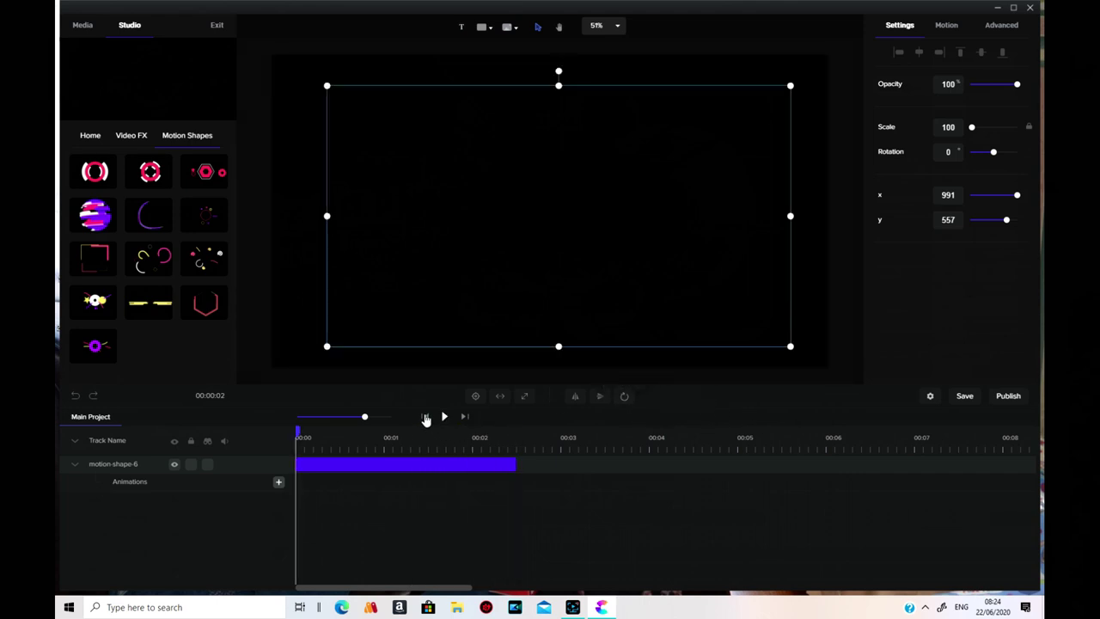
right_click(412, 468)
click(446, 501)
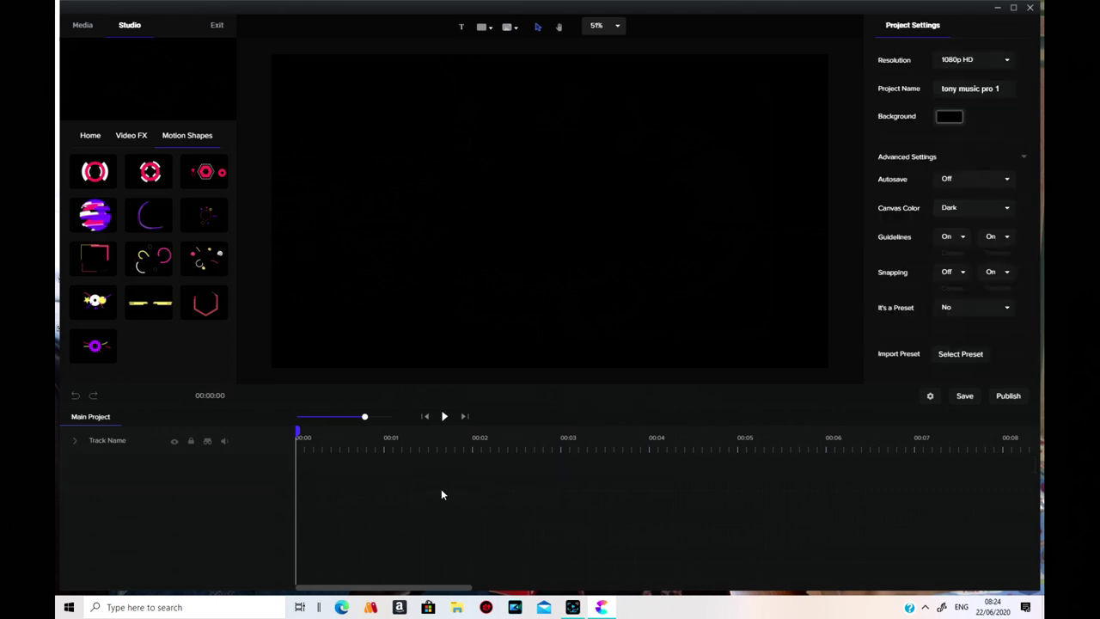
drag(93, 215, 624, 211)
drag(501, 219, 467, 208)
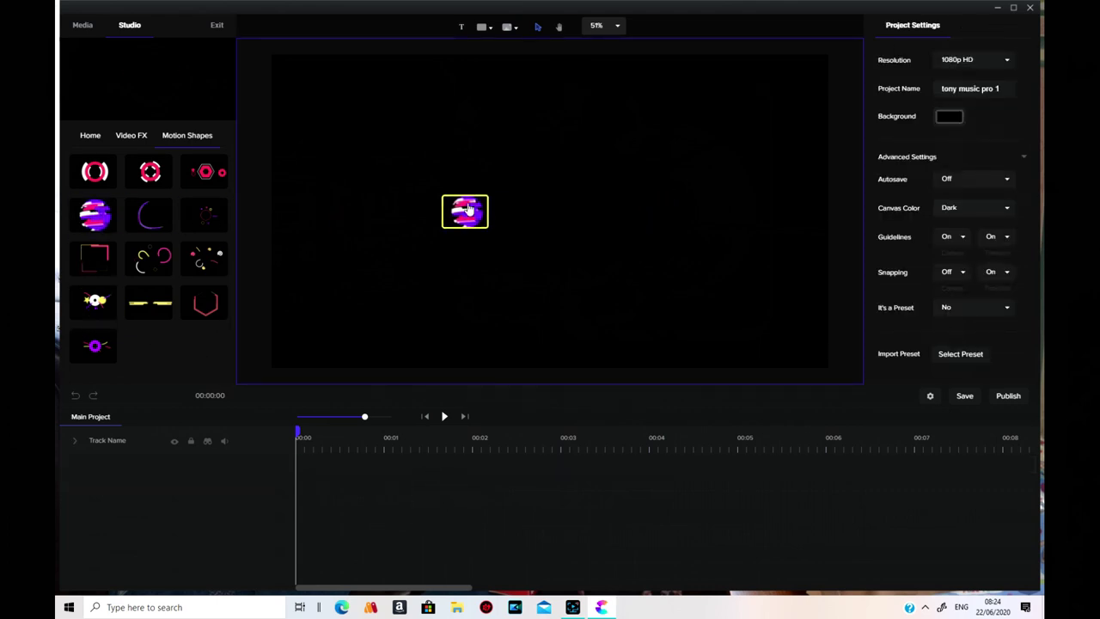
drag(568, 312, 567, 312)
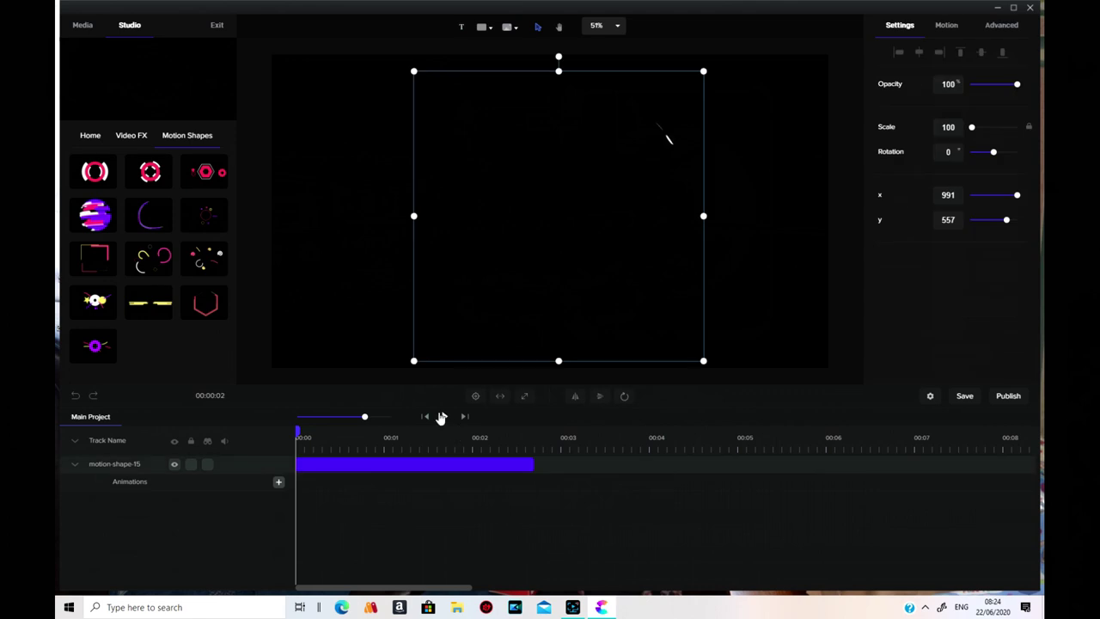
click(443, 416)
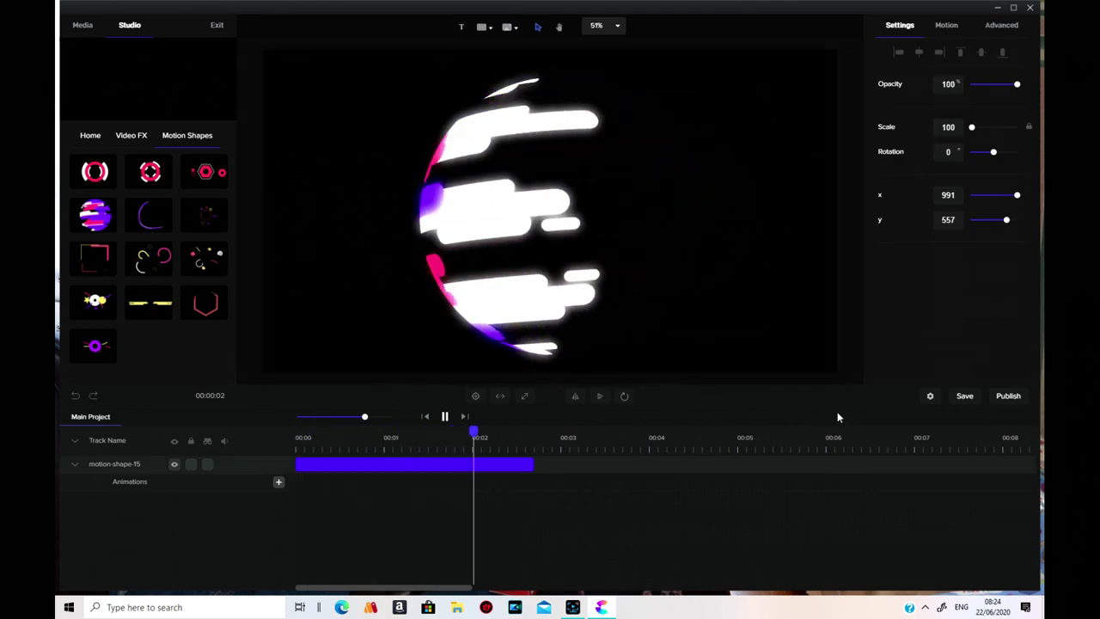
Step: Return the playhead to the start and delete the motion-shape-15 clip
click(424, 417)
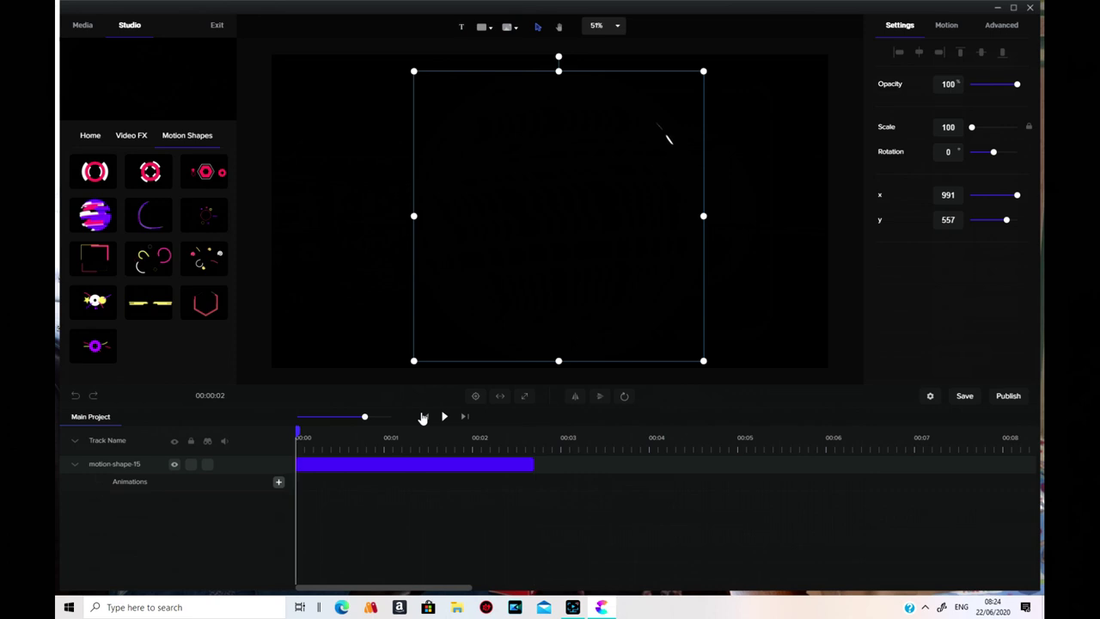
click(430, 460)
right_click(423, 465)
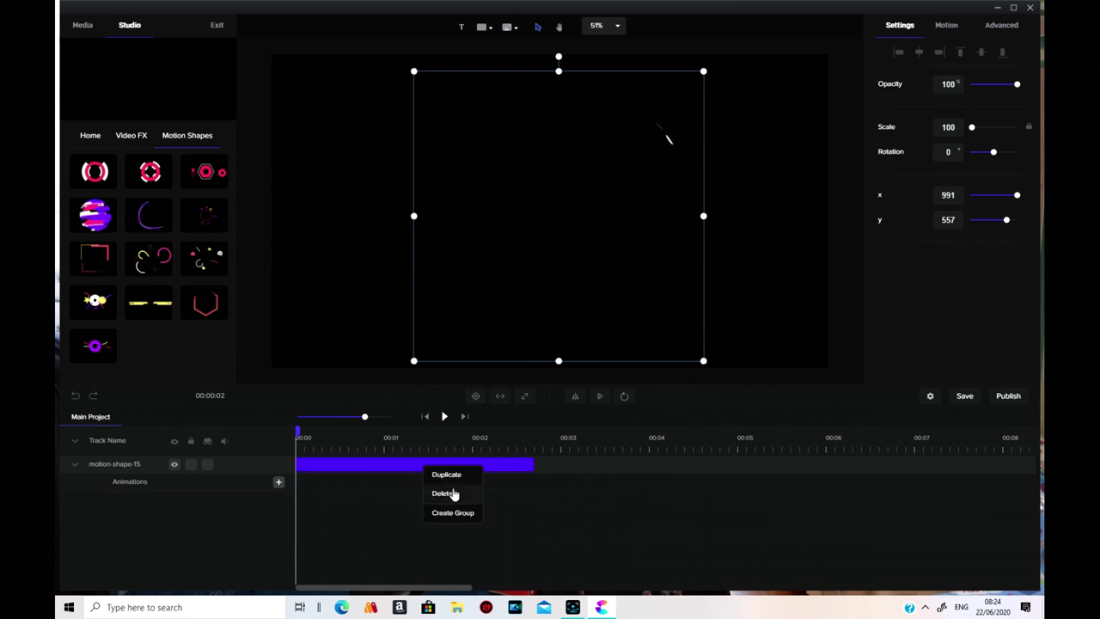
click(453, 493)
Step: Place the smoke-1 effect from the Video FX library's Smoke collection at the timeline start and preview it
click(131, 139)
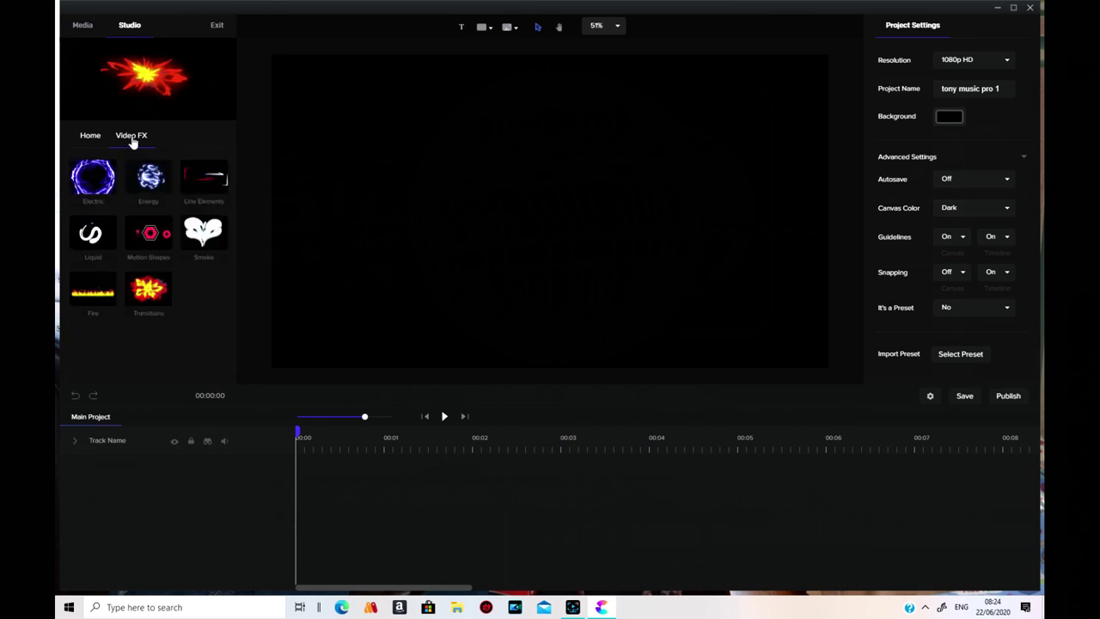
mouse_move(206, 249)
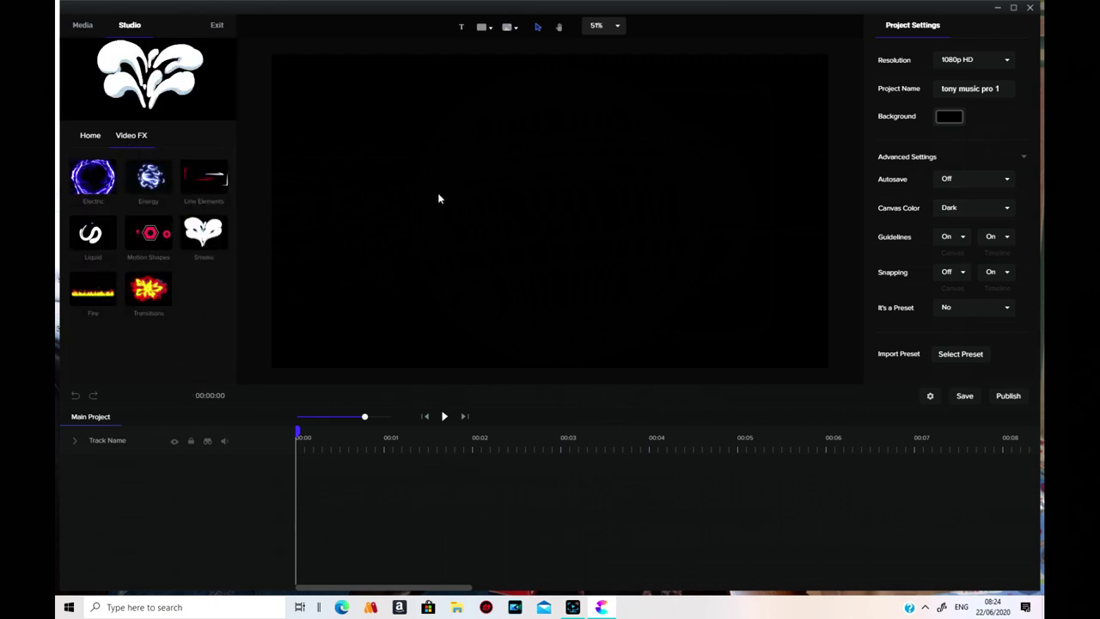
click(203, 230)
drag(98, 185, 400, 281)
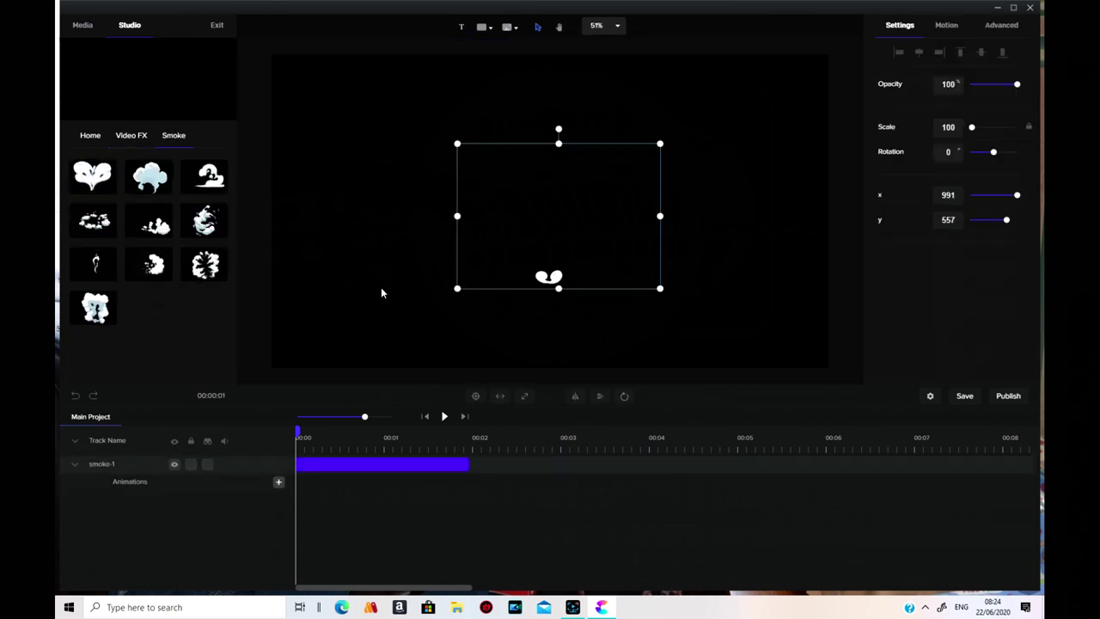
click(447, 416)
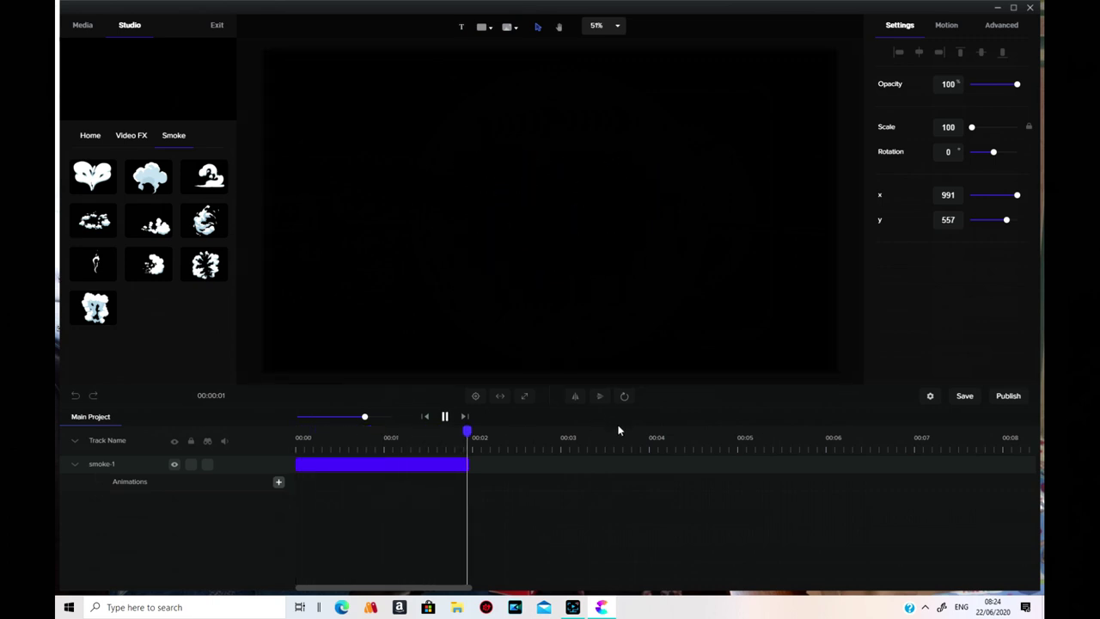
Step: Delete the smoke-1 clip, and place and preview the swirling smoke-5 effect at the playhead
click(405, 463)
right_click(408, 471)
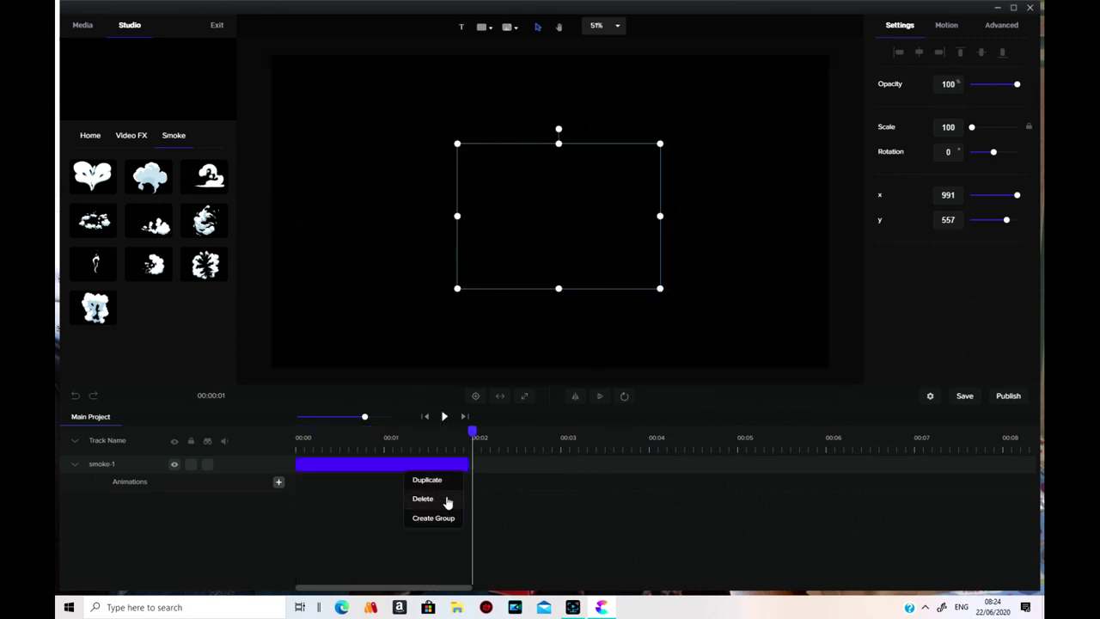
click(423, 498)
drag(204, 221, 513, 343)
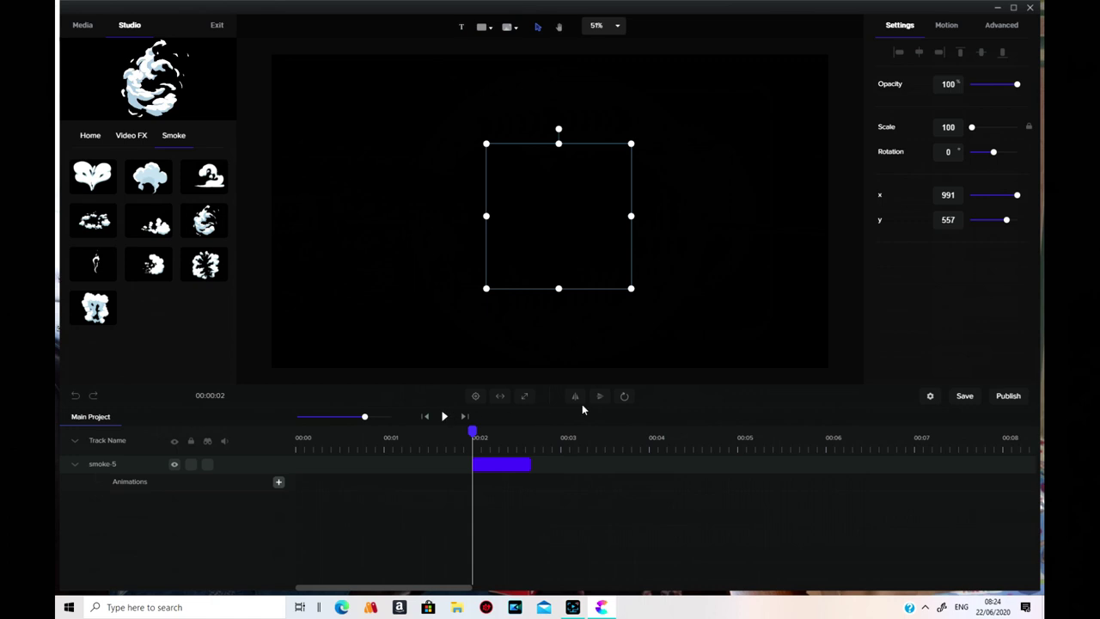
click(444, 418)
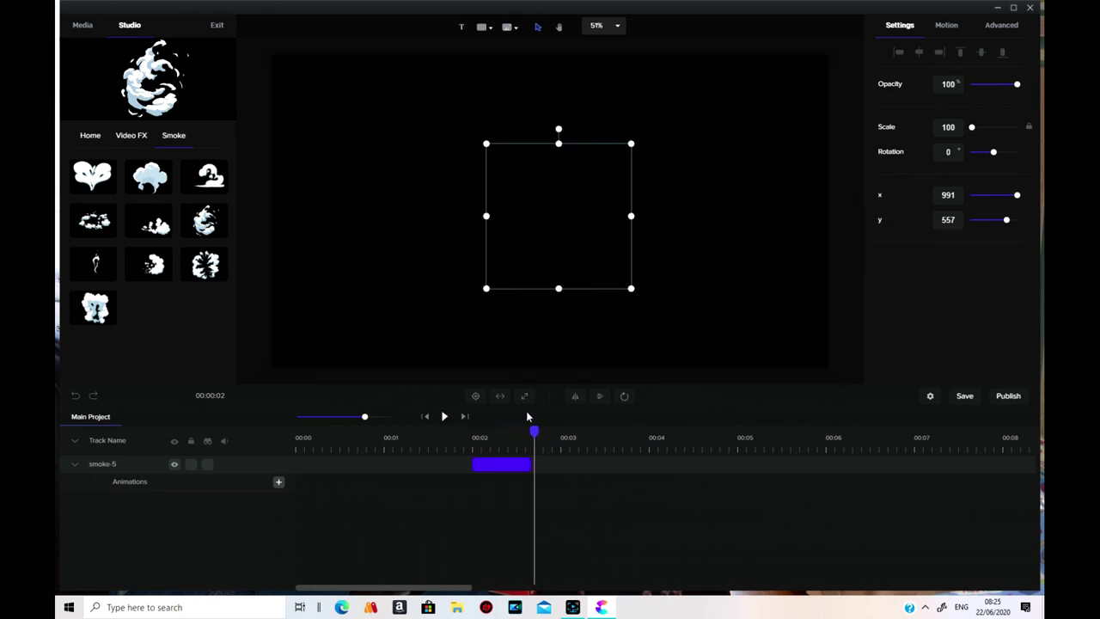
Step: Replace the smoke-5 clip with the Explosion 4 effect from the Video FX library's Fire collection and preview it
right_click(507, 466)
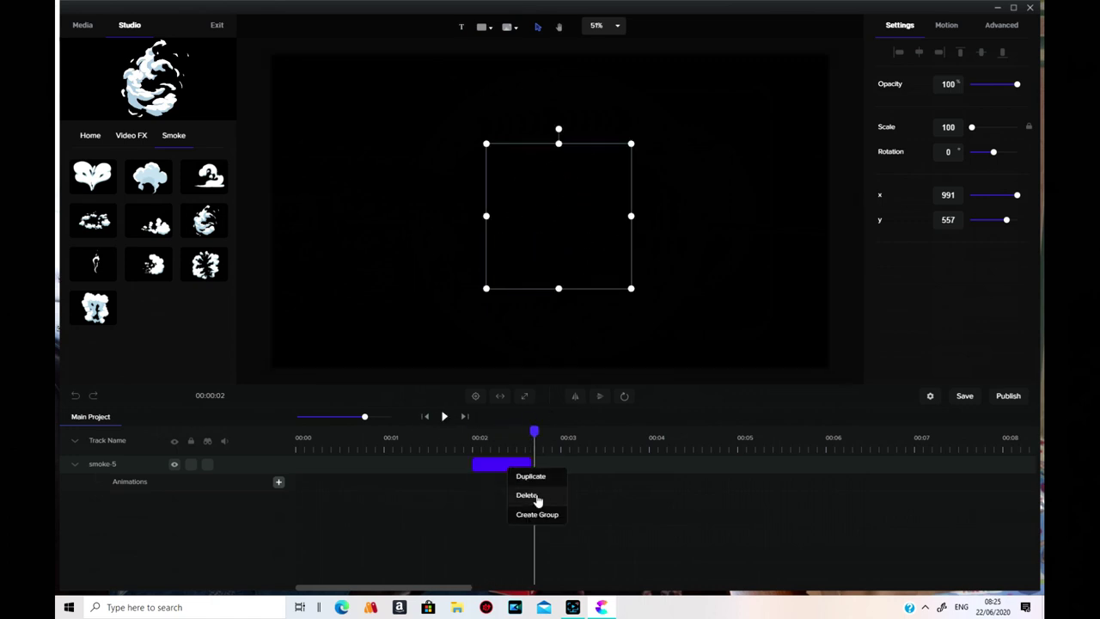
click(537, 493)
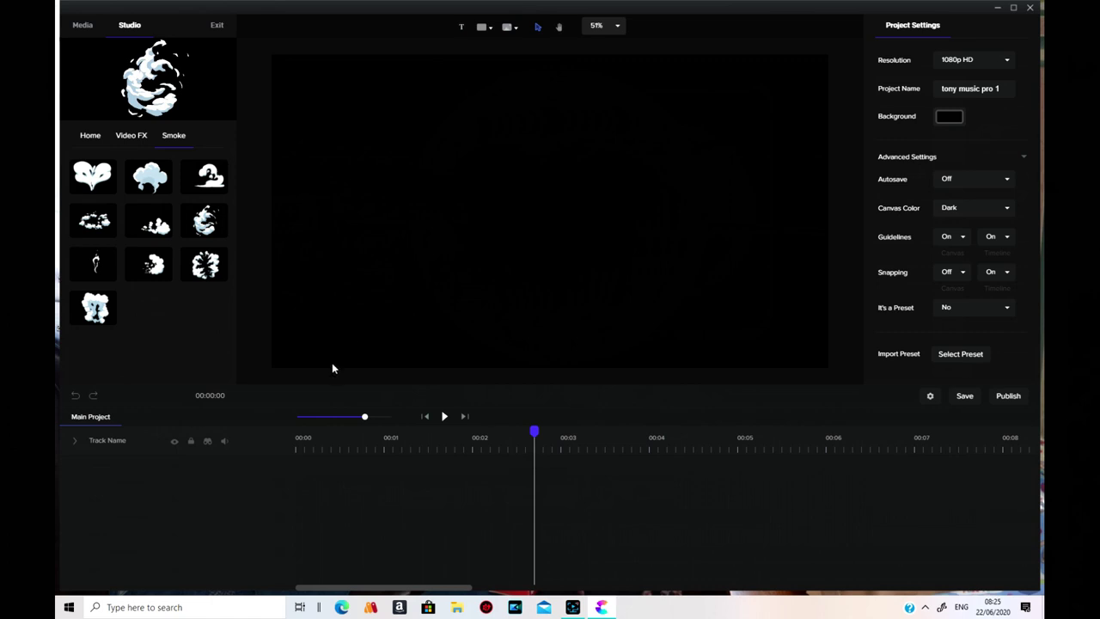
click(127, 138)
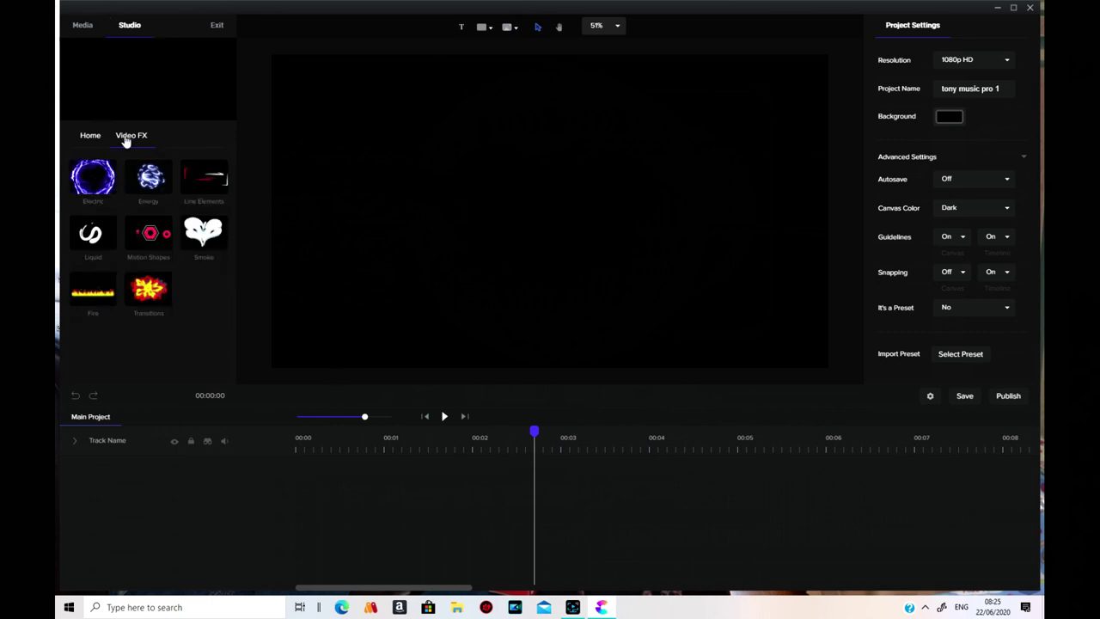
click(91, 296)
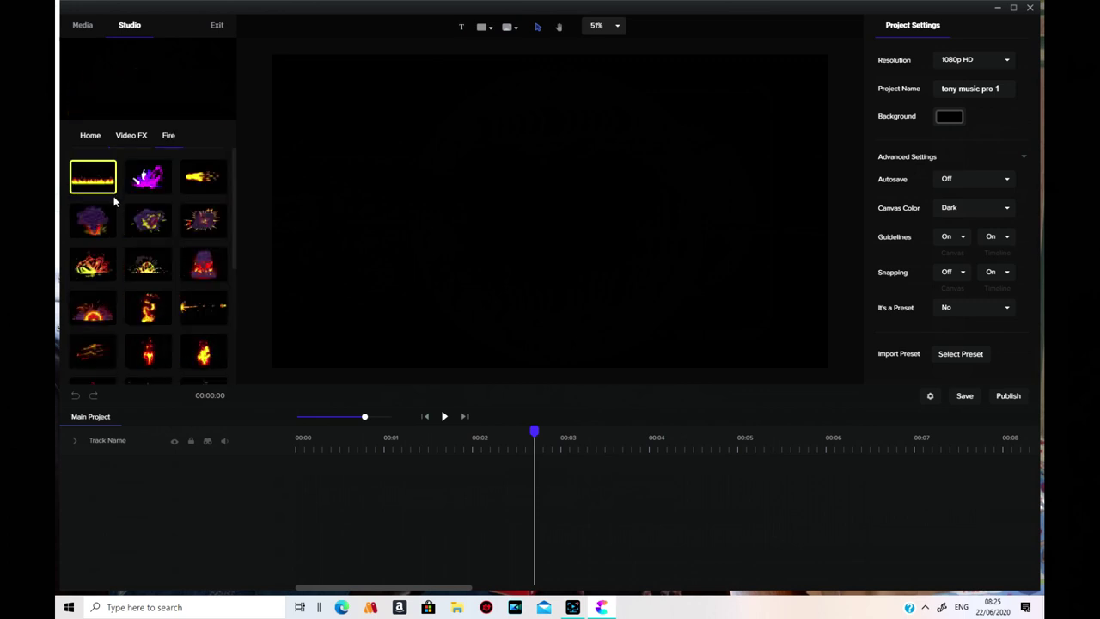
drag(92, 265, 328, 243)
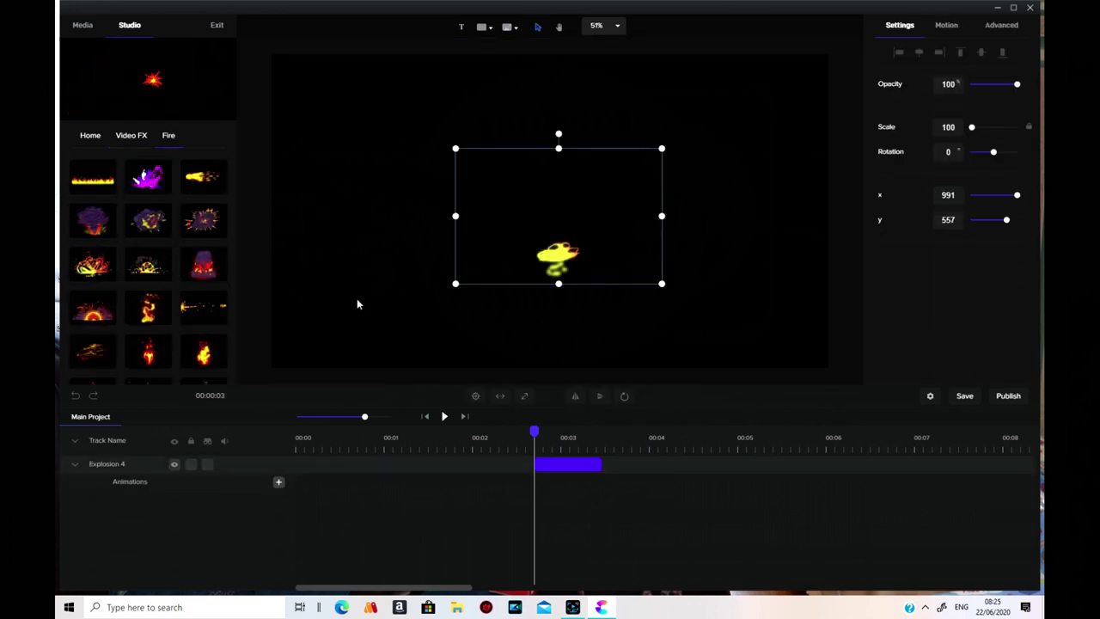
click(445, 417)
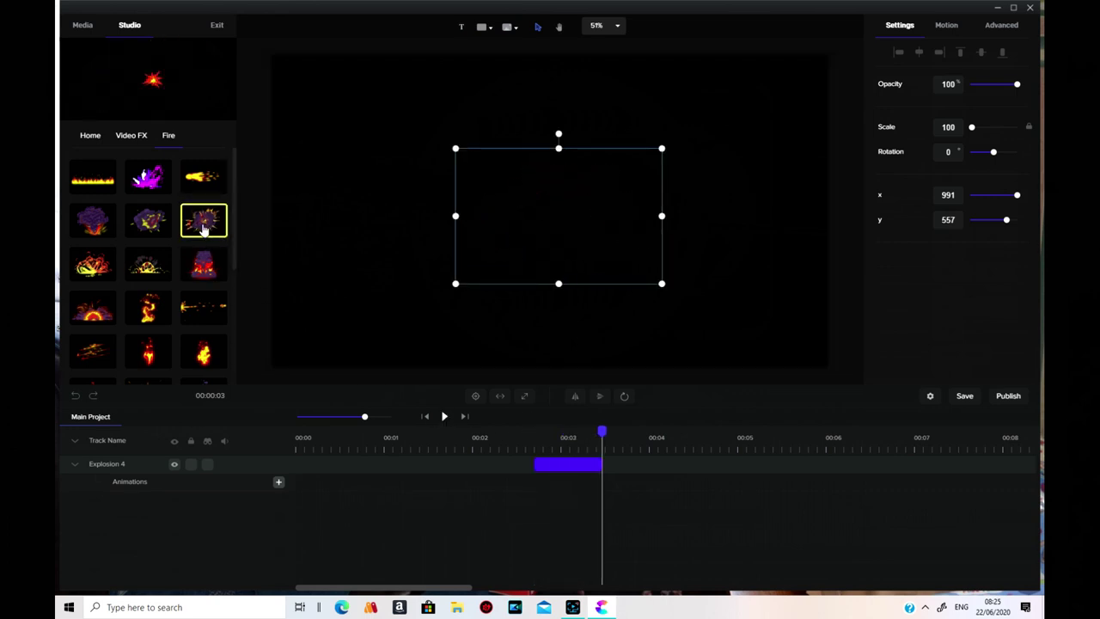
Step: Replace the Explosion 4 clip with the Explosion 3 effect and preview it
right_click(567, 464)
click(580, 492)
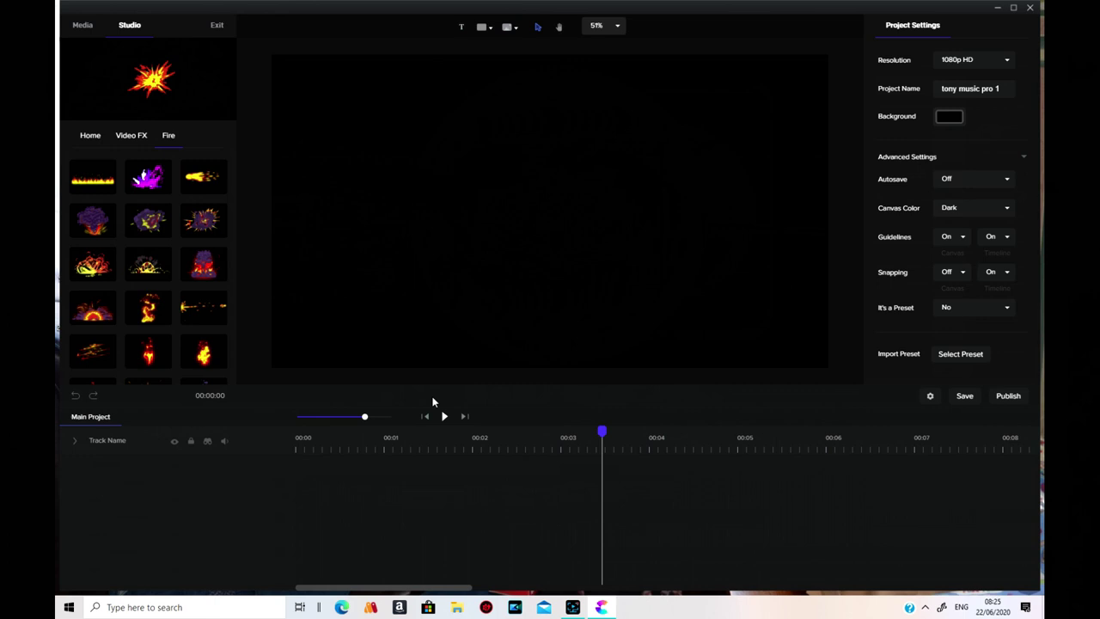
drag(204, 217, 489, 323)
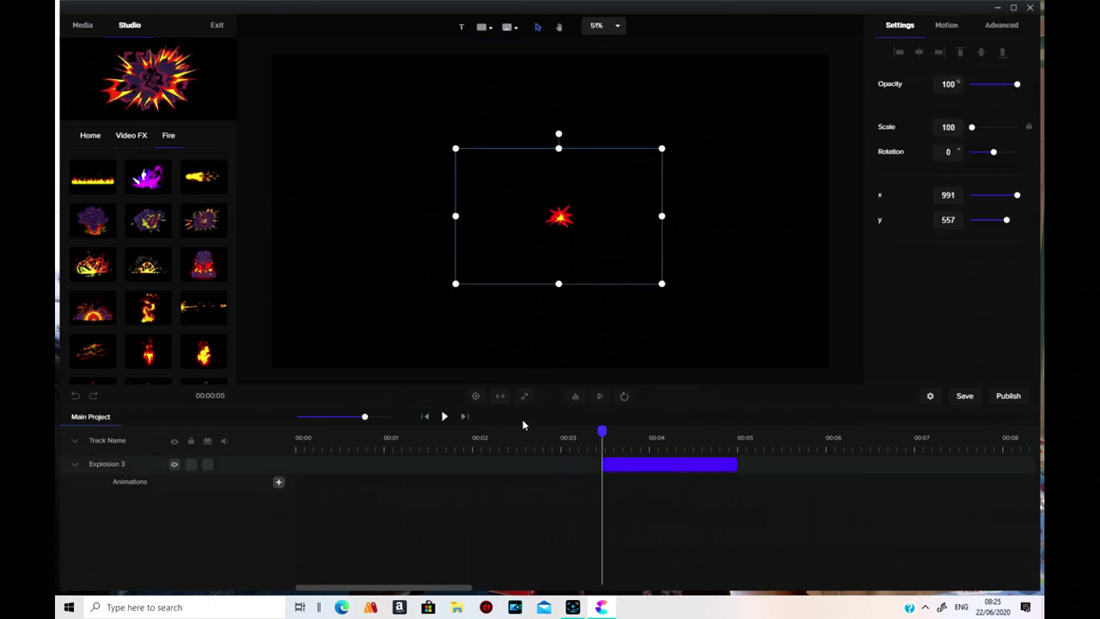
click(444, 417)
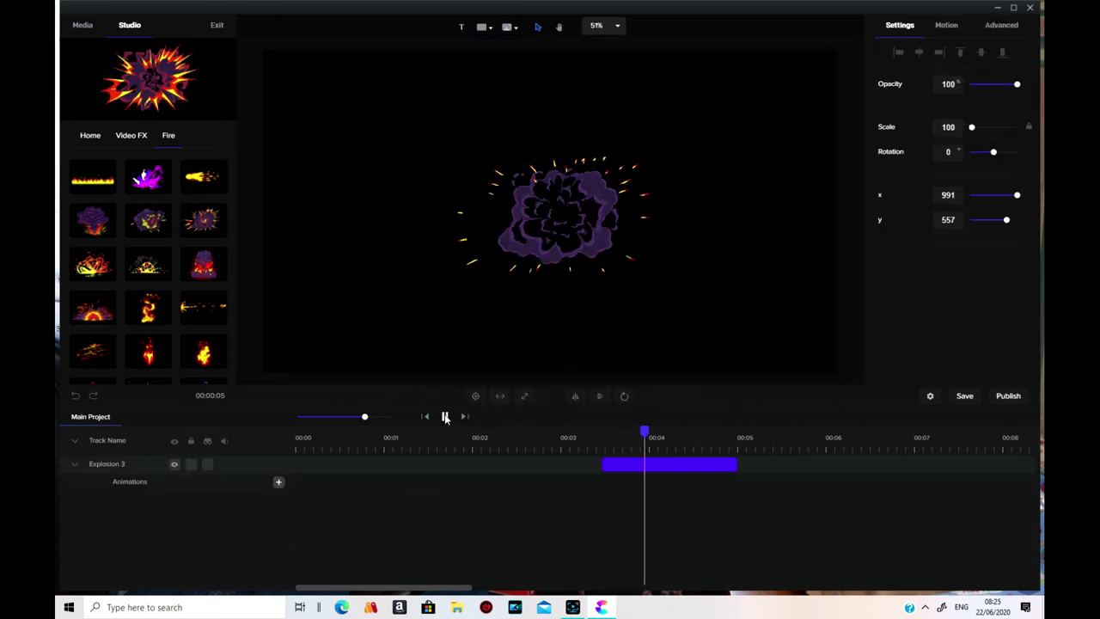
Step: Delete the Explosion 3 clip, and place and preview the Explosion 2 effect at the start of the timeline
right_click(620, 464)
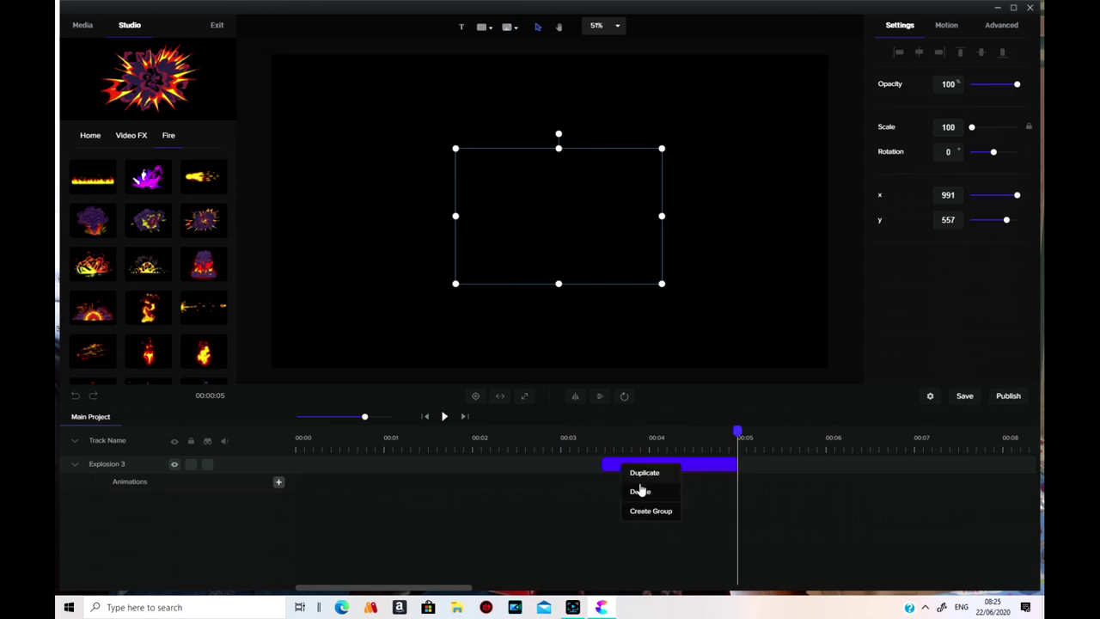
click(639, 491)
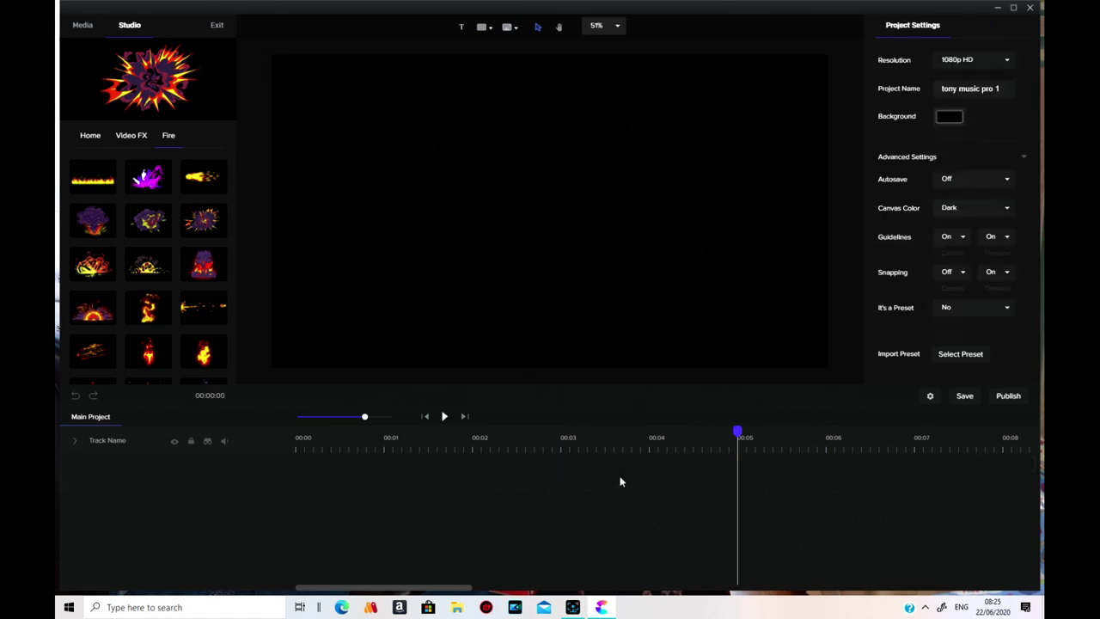
click(425, 416)
drag(148, 219, 401, 275)
click(445, 417)
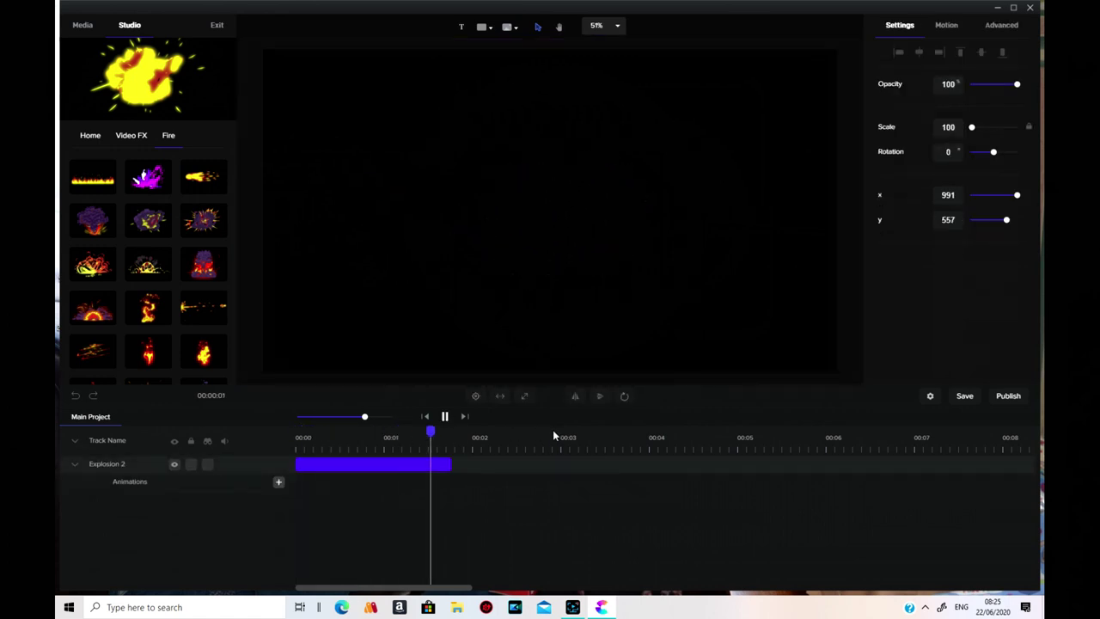
Step: Replace the Explosion 2 clip with the fire-2 effect from further down the Fire collection and preview it
right_click(353, 468)
click(382, 498)
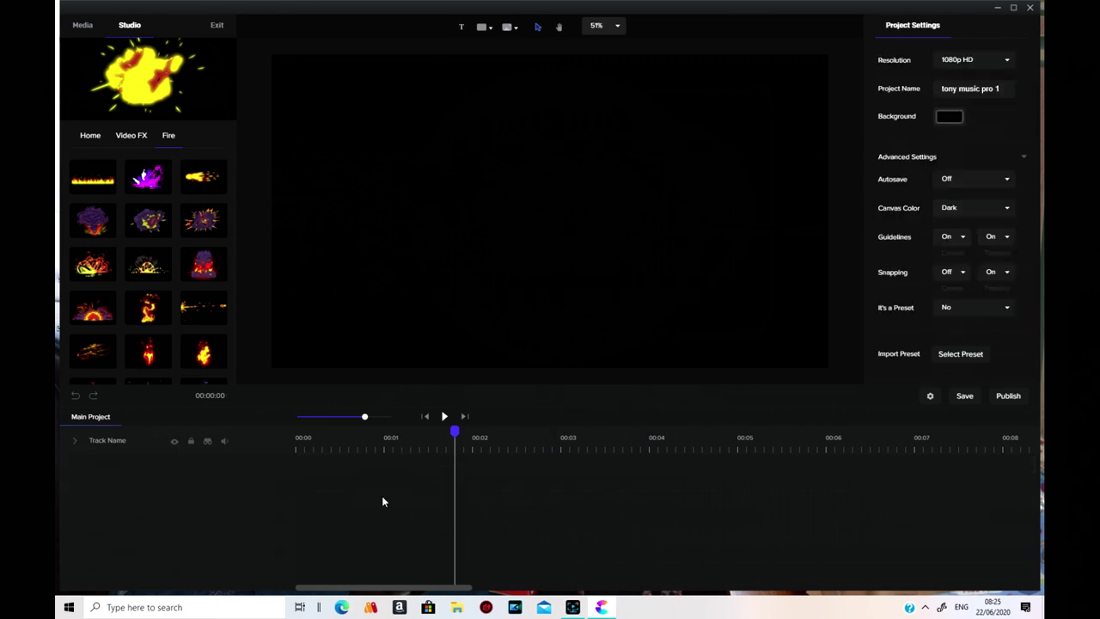
scroll(174, 284, down, 5)
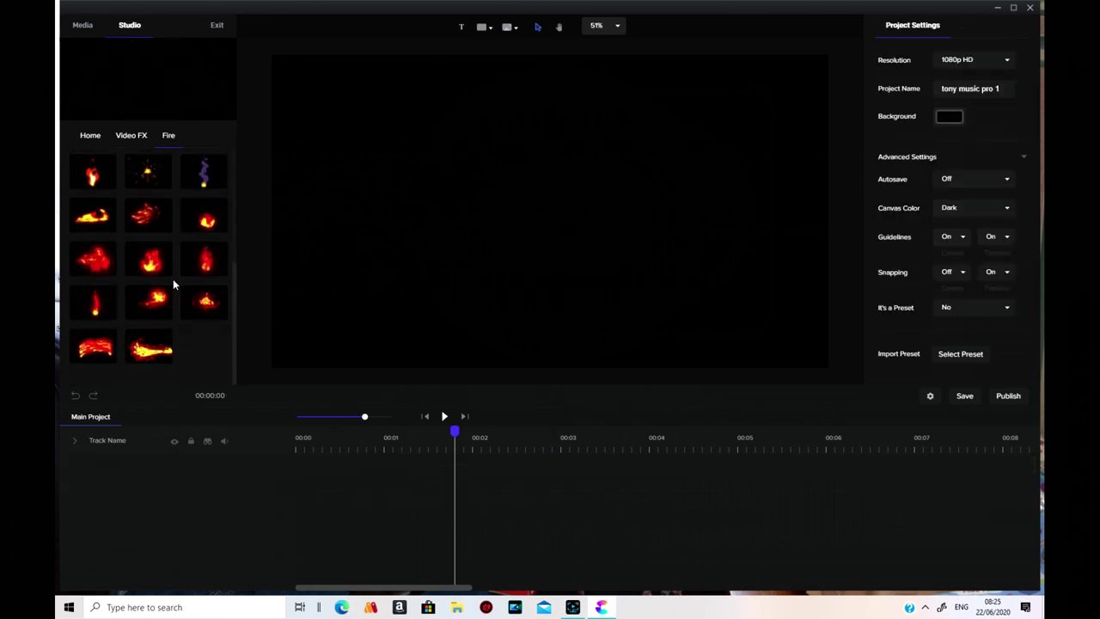
drag(104, 262, 488, 190)
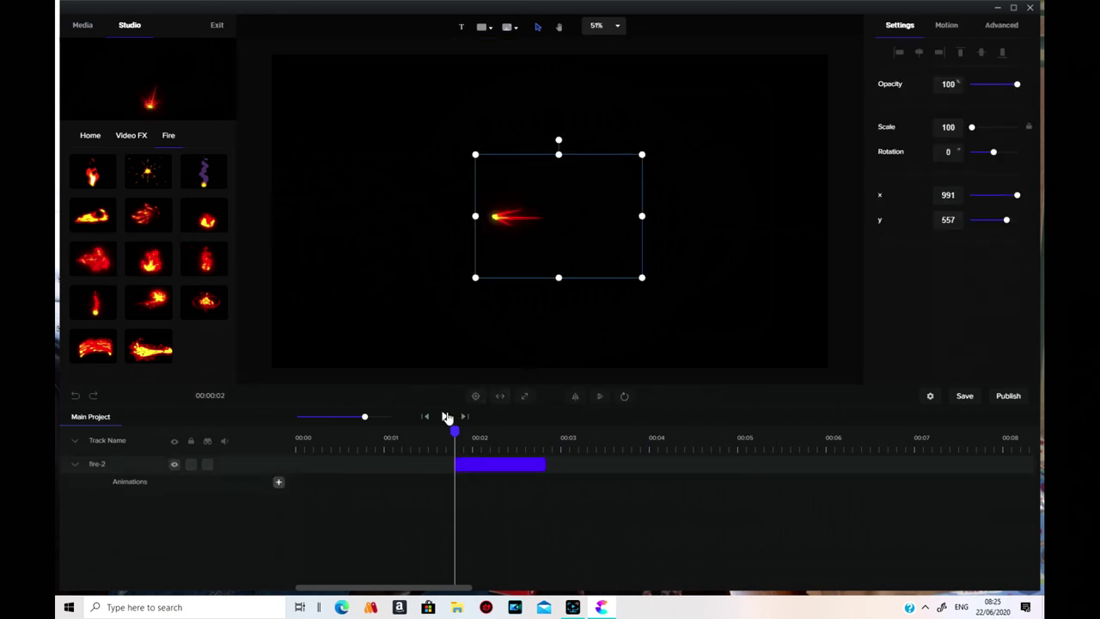
click(444, 416)
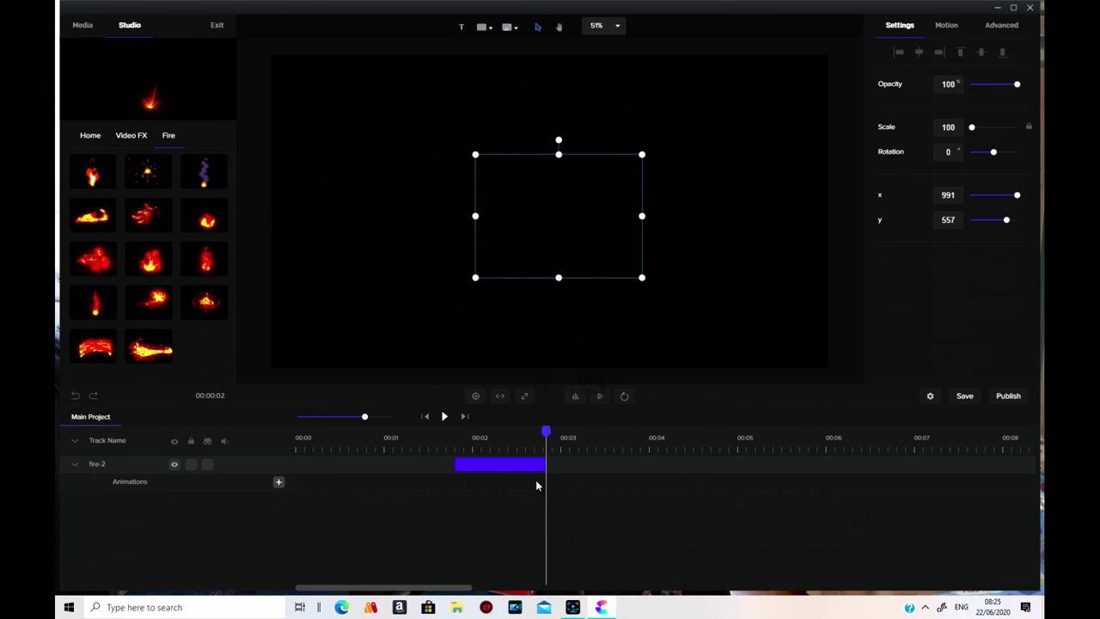
Step: Replace the fire-2 clip with the blue burst effect transition-7 from the Transitions collection and preview it
right_click(513, 467)
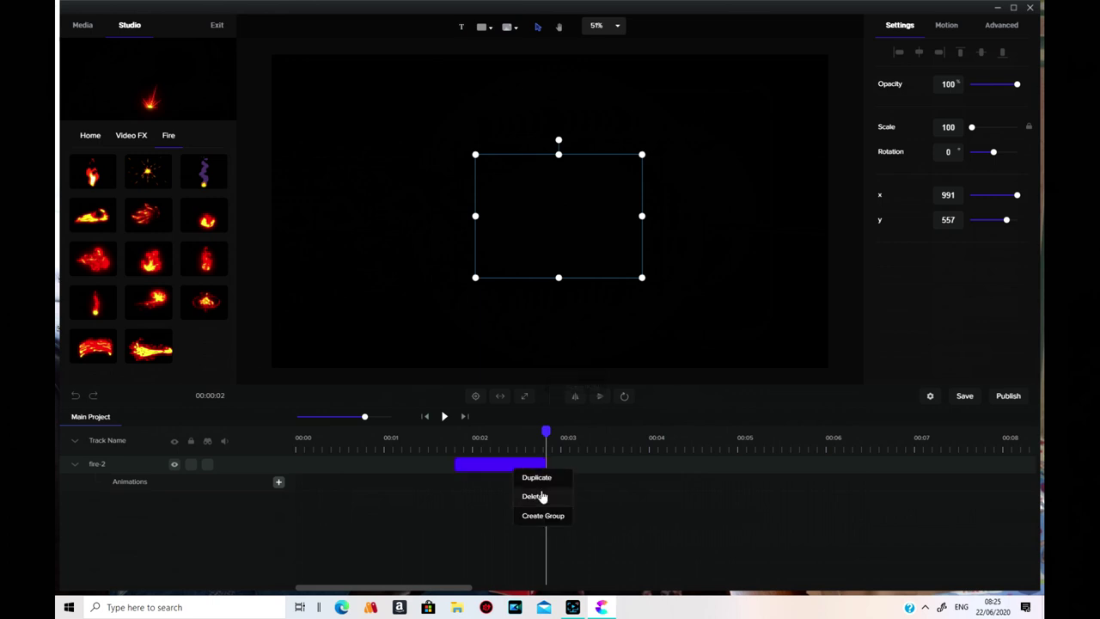
click(541, 496)
click(142, 139)
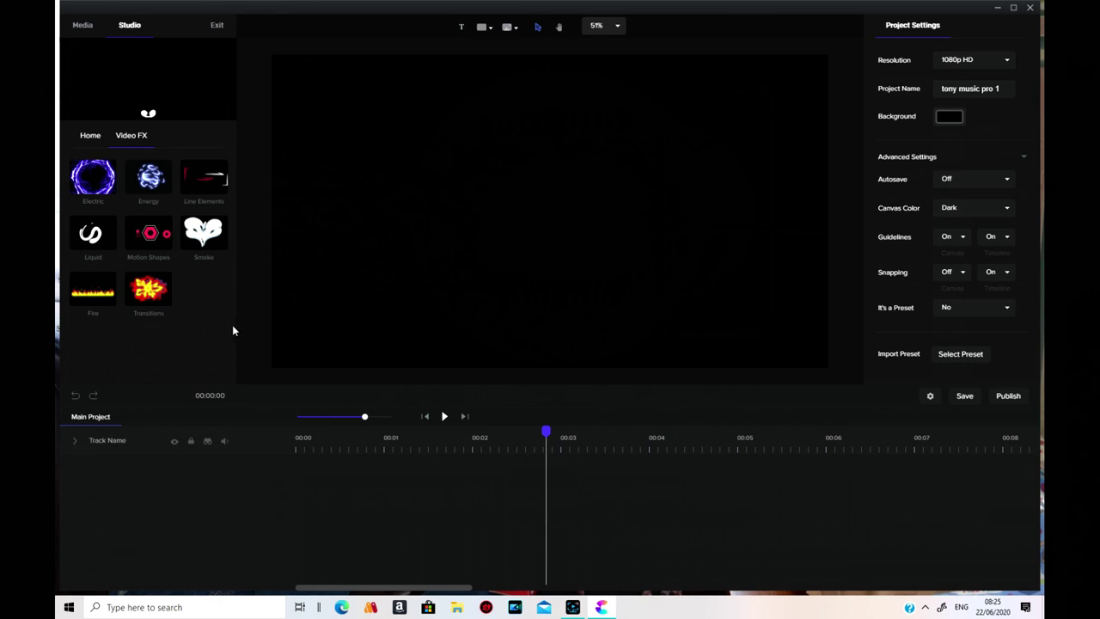
click(150, 293)
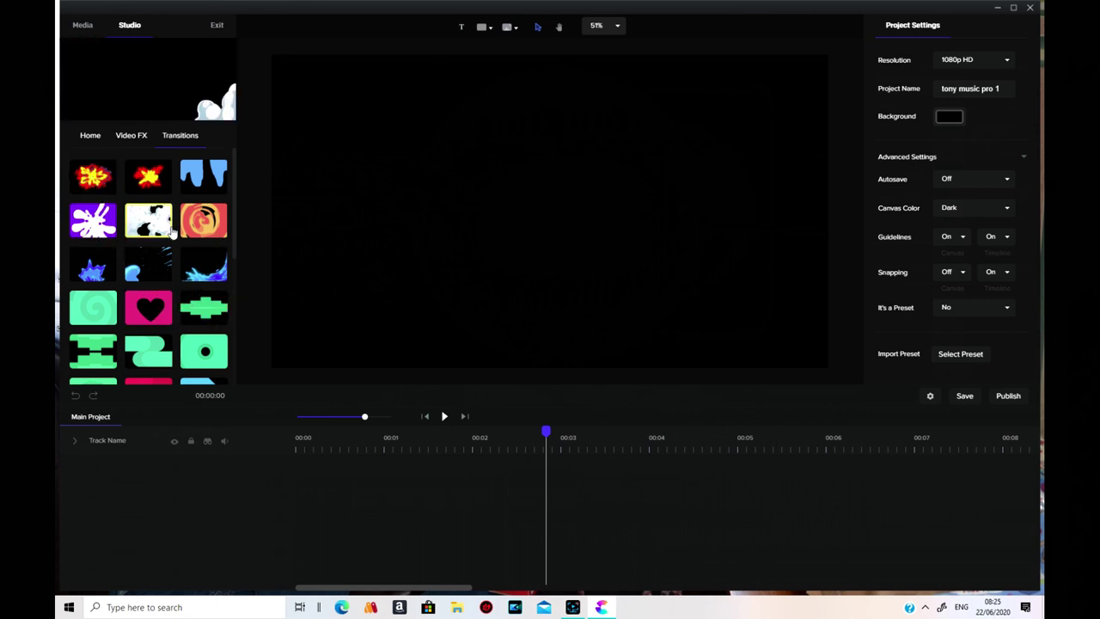
scroll(156, 224, down, 5)
drag(215, 340, 460, 228)
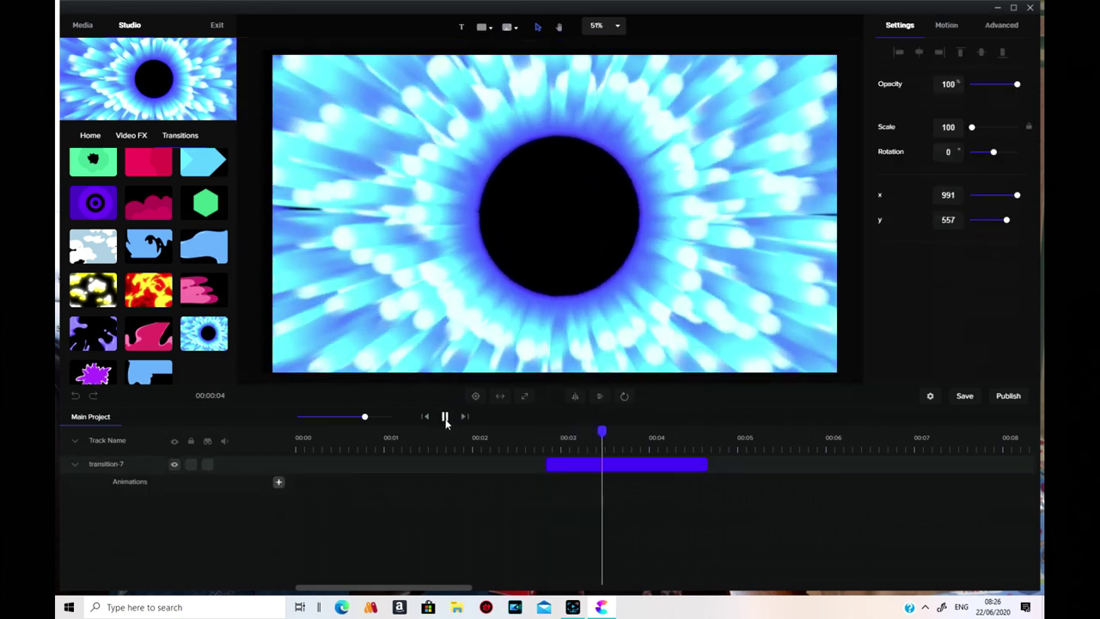
Step: Replace the transition-7 clip with the fiery transition-3 effect from the Transitions collection and preview it
right_click(586, 468)
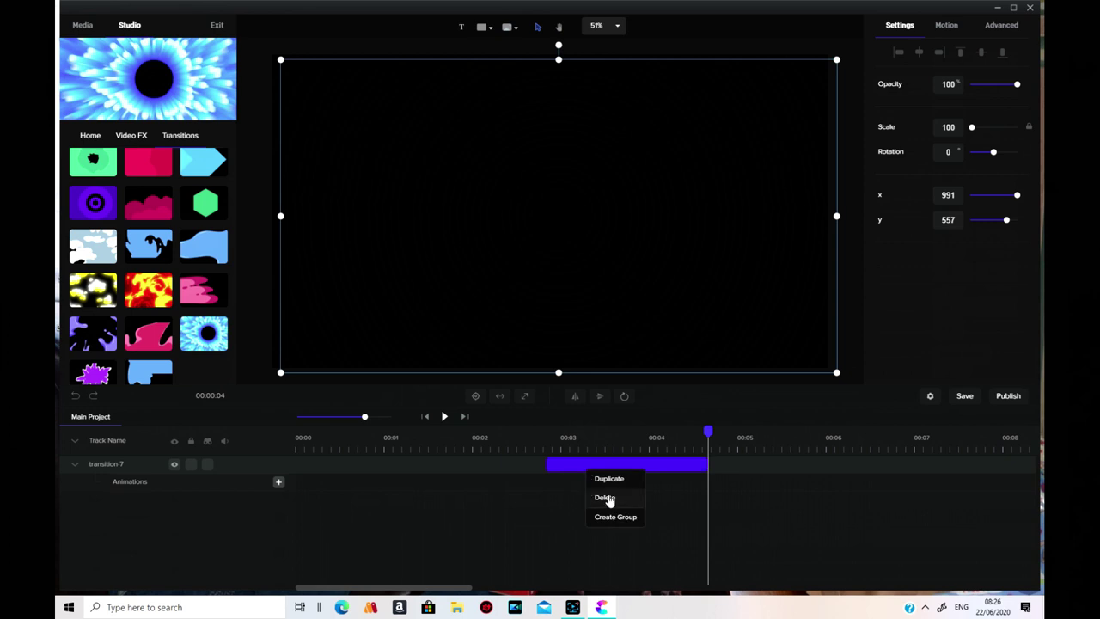
click(606, 499)
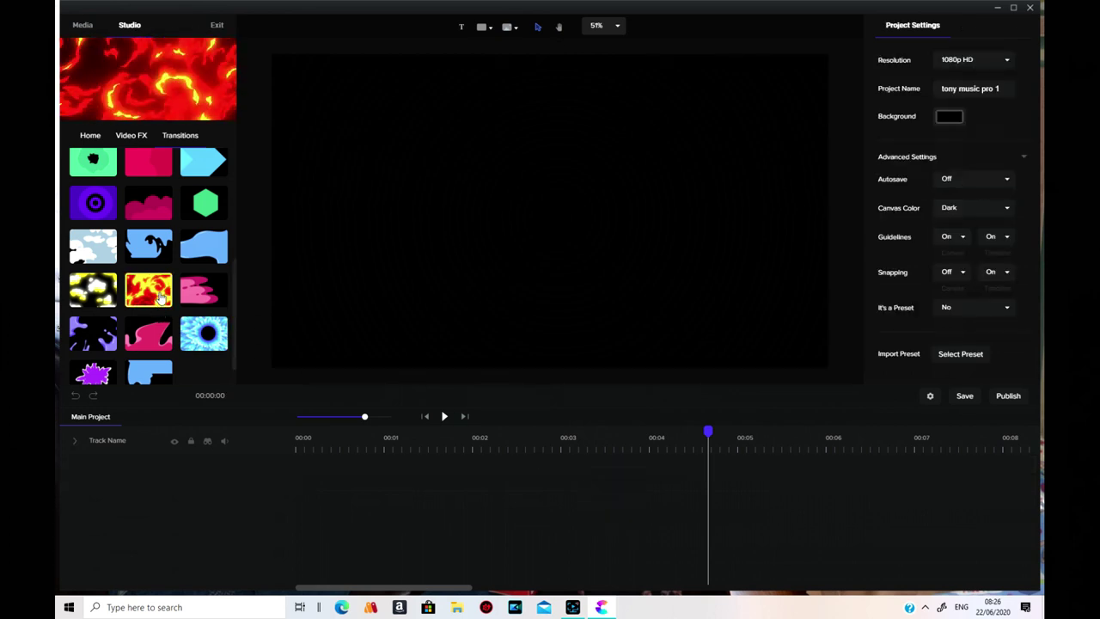
drag(157, 296, 464, 251)
drag(409, 306, 399, 343)
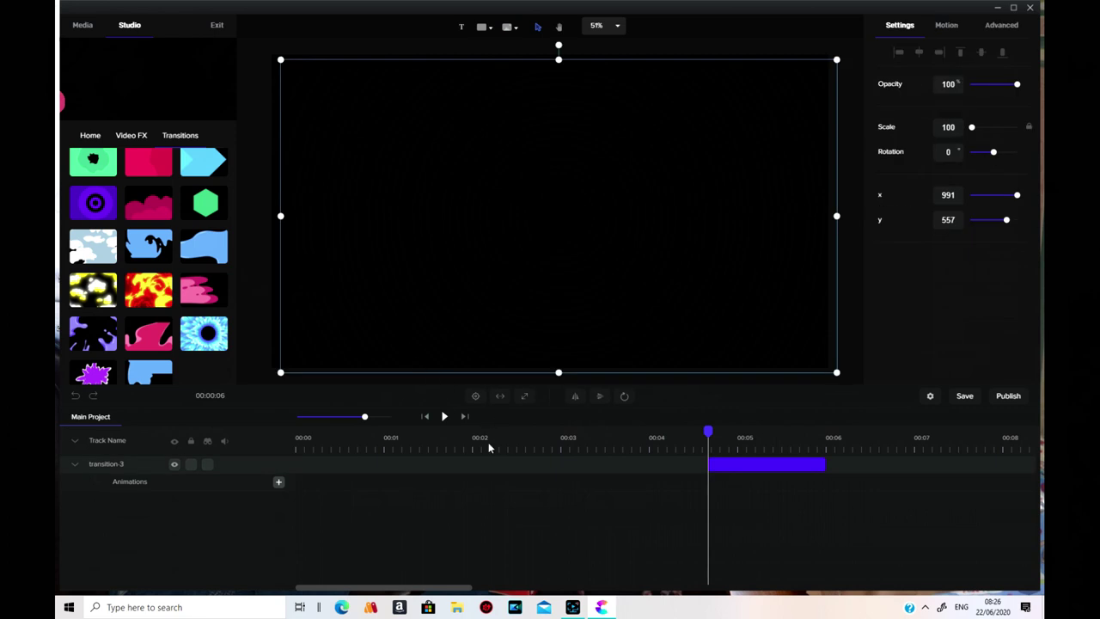
click(442, 416)
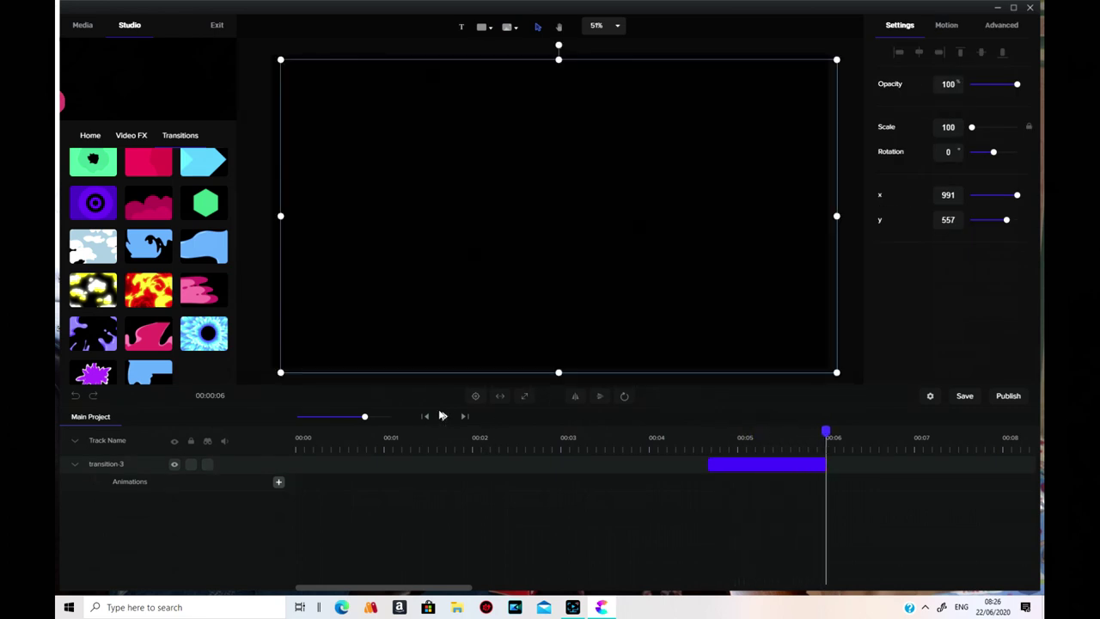
click(744, 458)
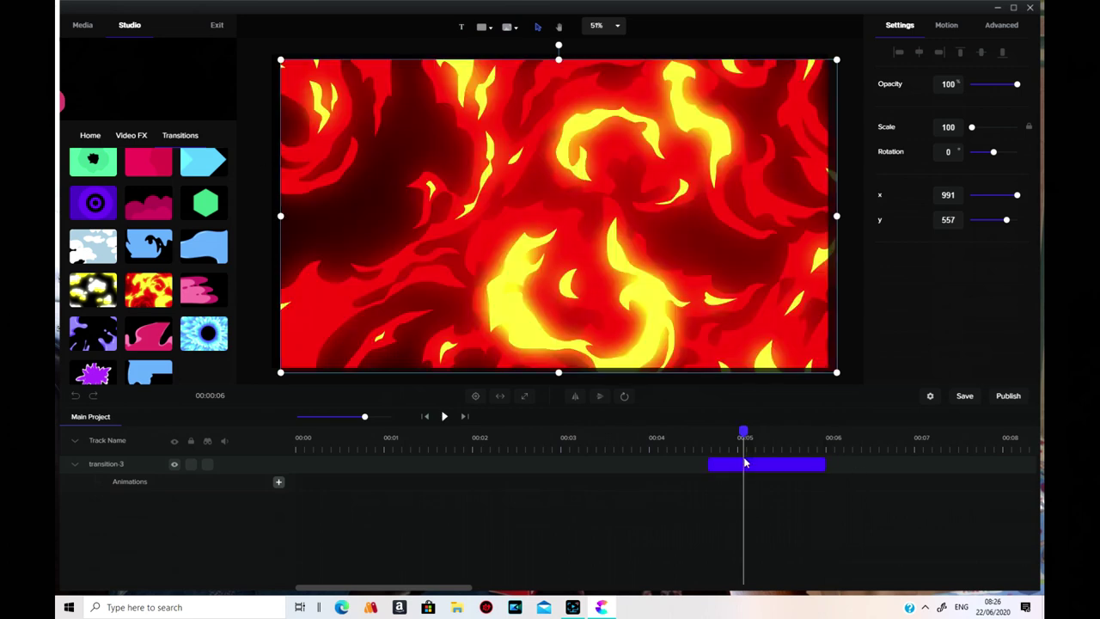
Step: Replace the transition-3 clip with the Rounded Square preset from the Shapes library and preview its animation
right_click(791, 464)
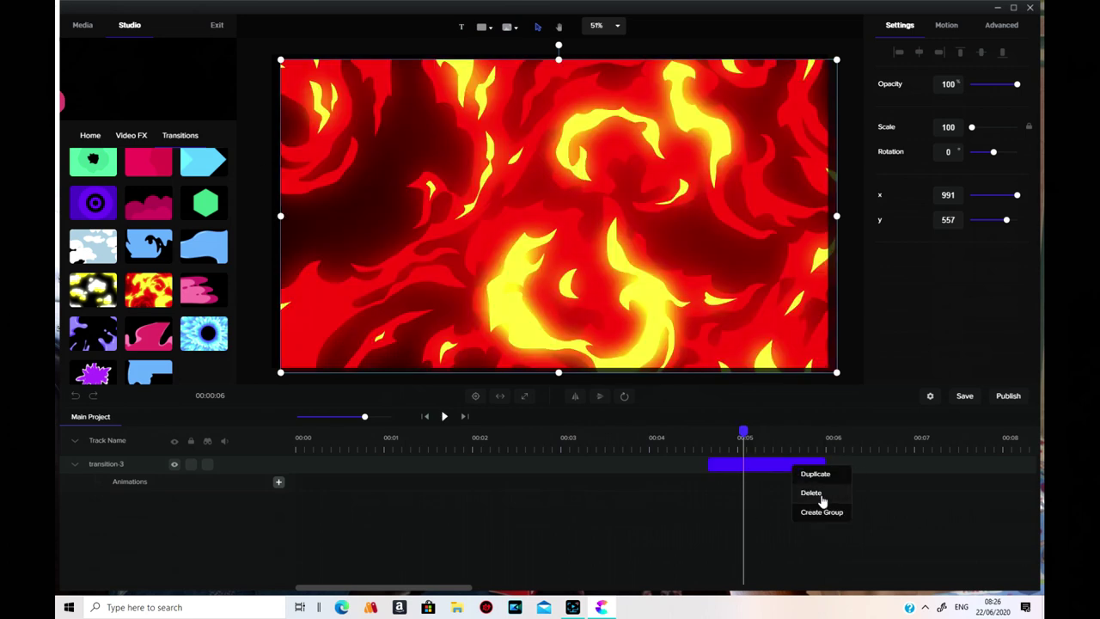
click(812, 493)
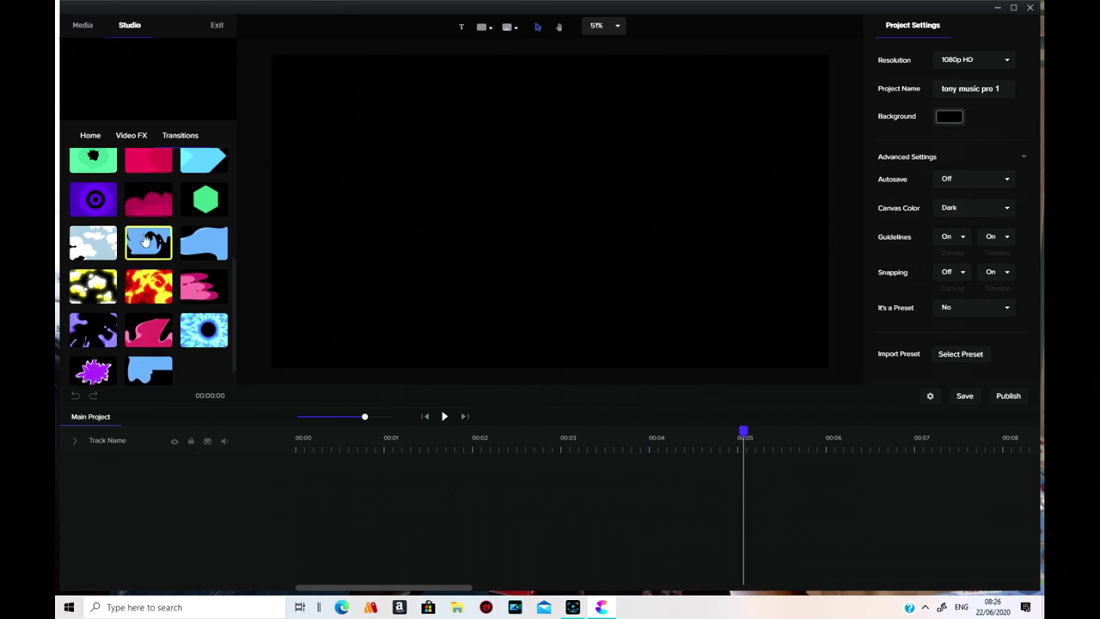
scroll(116, 172, up, 1)
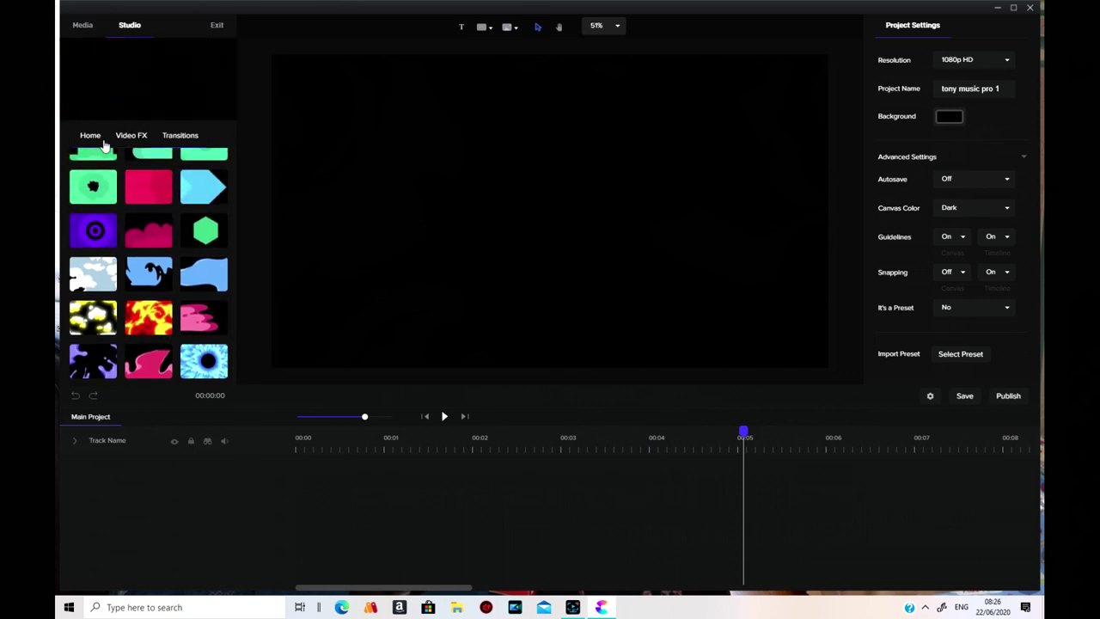
click(98, 142)
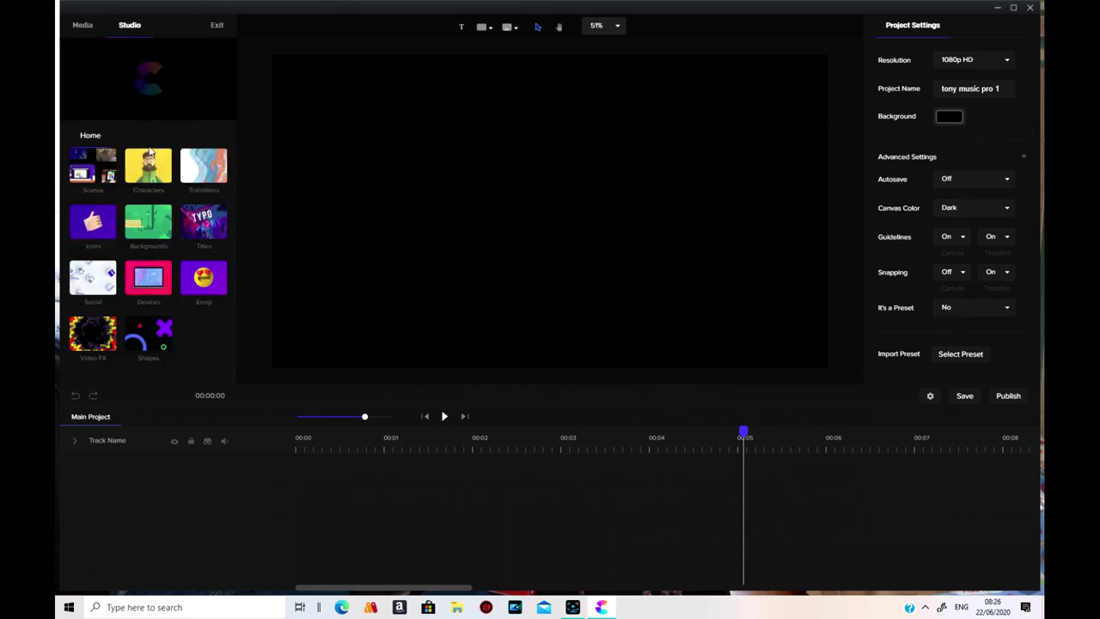
click(152, 342)
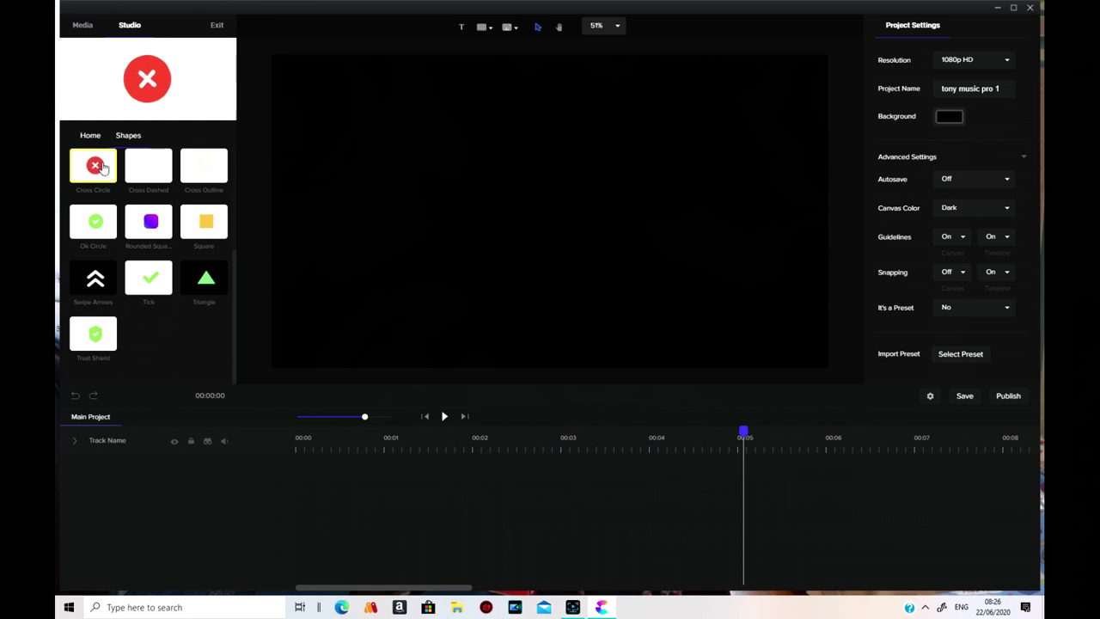
drag(153, 231, 455, 255)
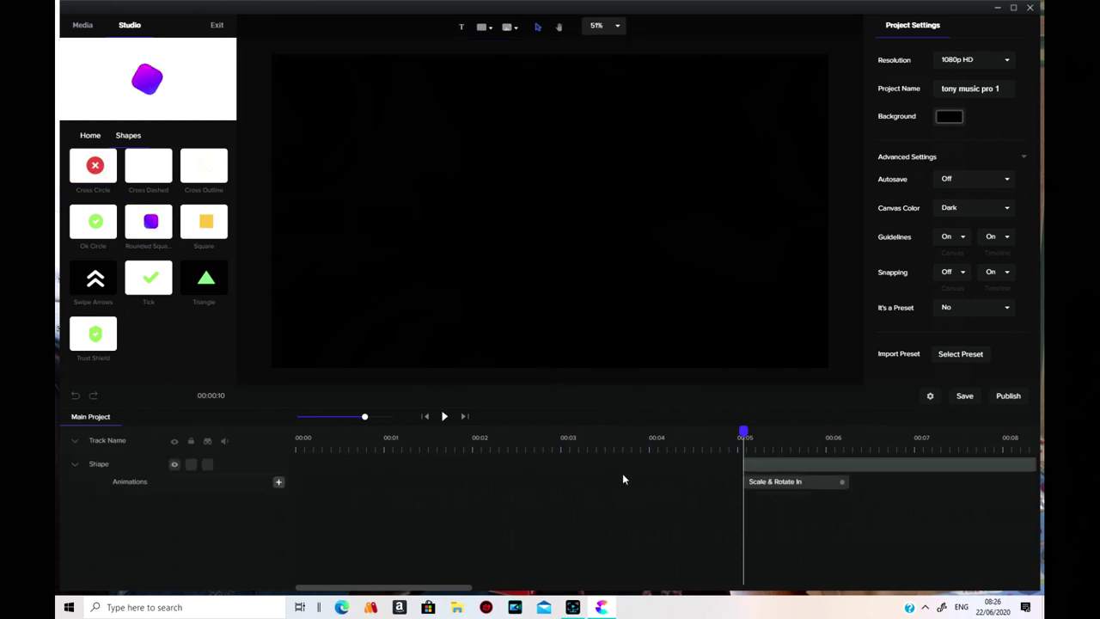
click(444, 418)
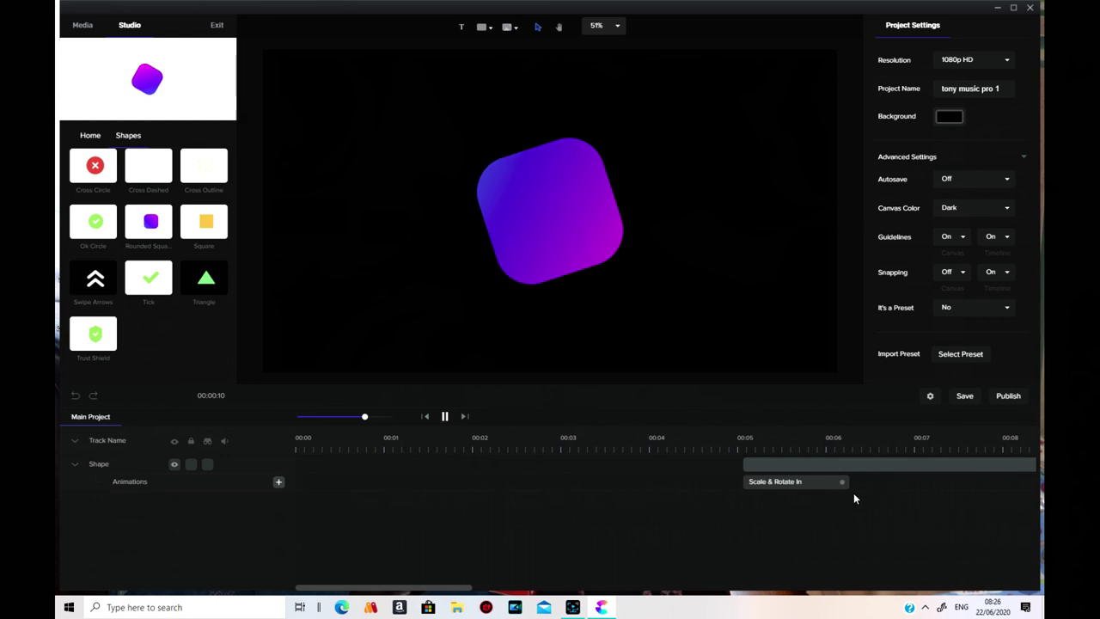
Step: Delete the rounded square clip, look over the remaining Shapes presets and return to the library's main categories
click(855, 465)
right_click(855, 465)
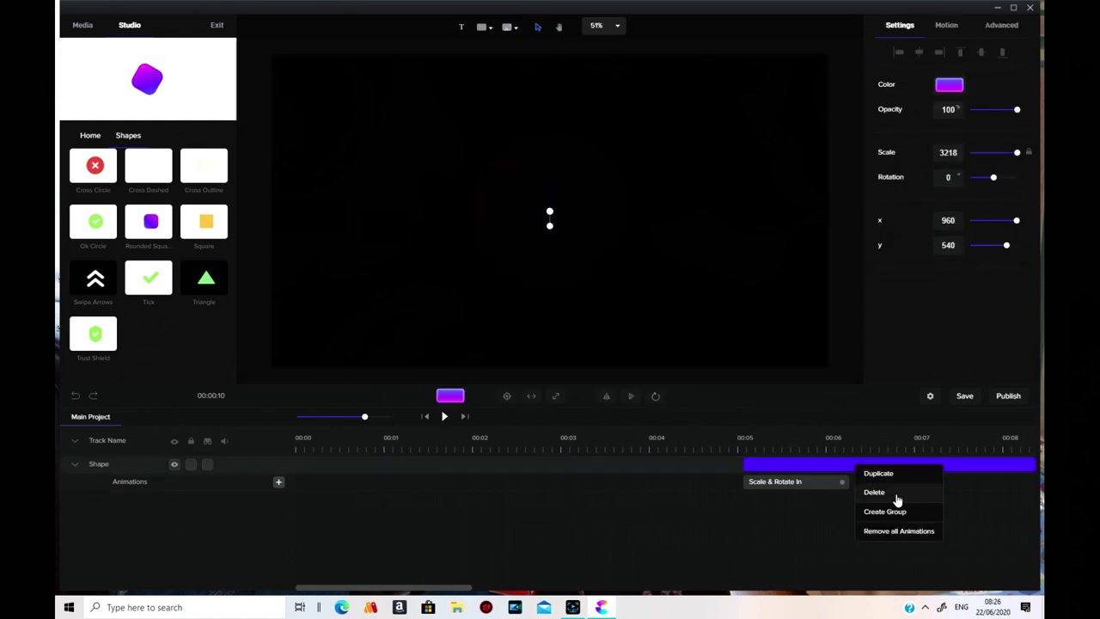
click(898, 492)
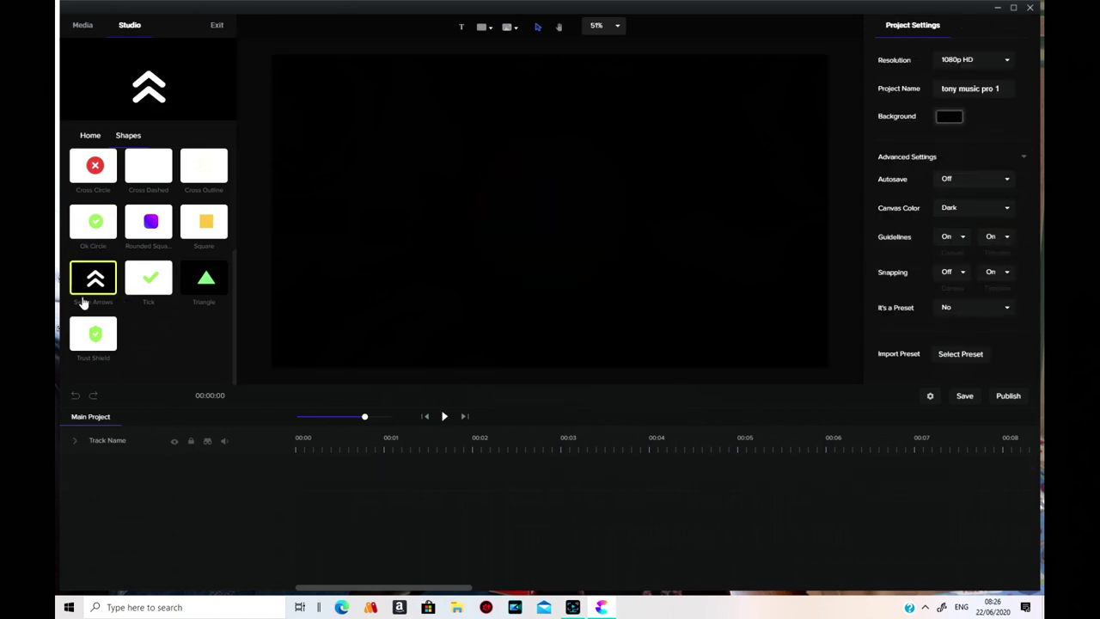
drag(238, 328, 233, 177)
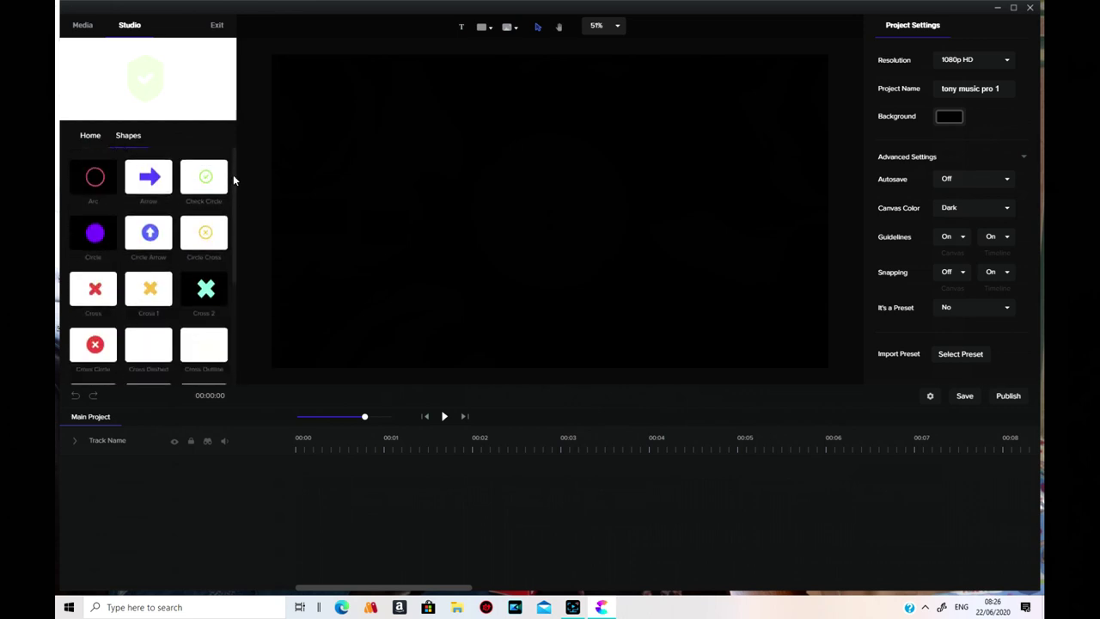
click(88, 136)
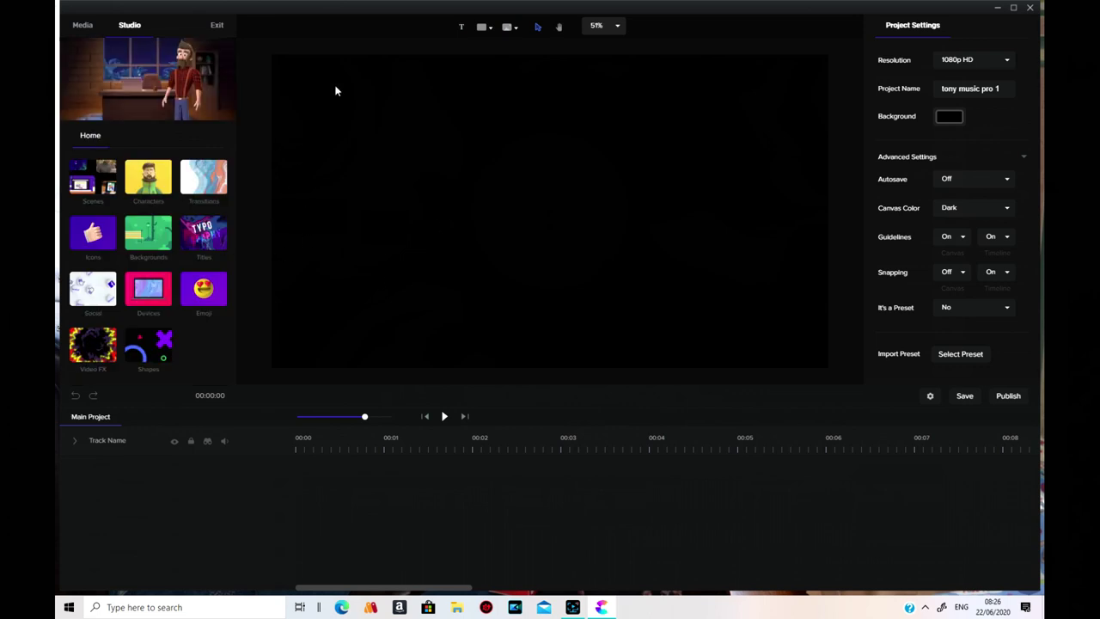
Step: Add the Classroom background from the 3d Backgrounds collection to the canvas
click(145, 231)
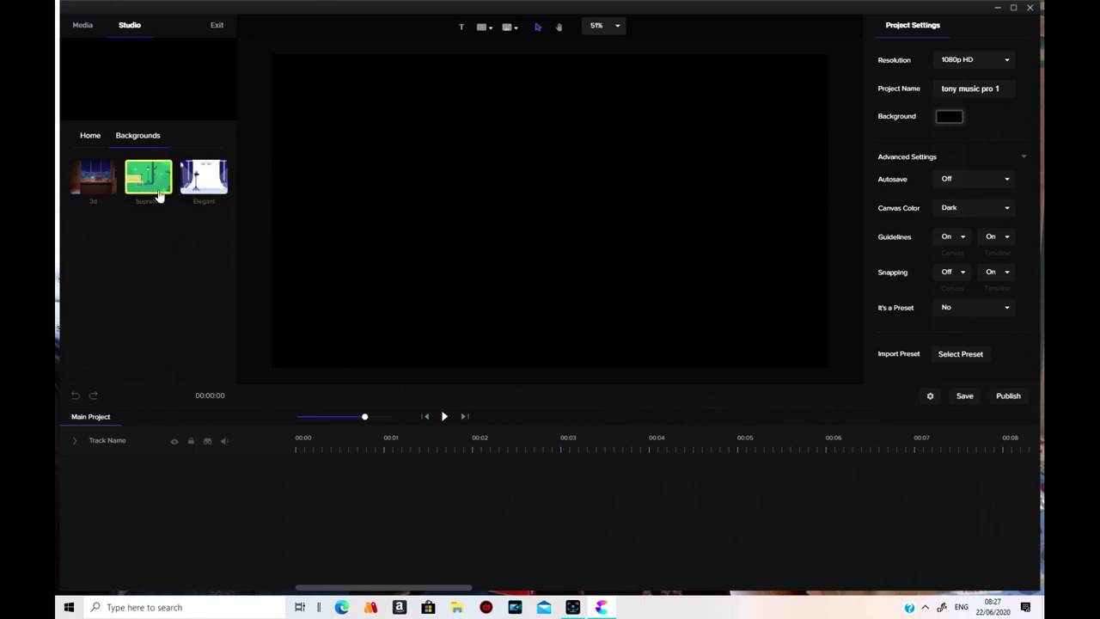
click(85, 178)
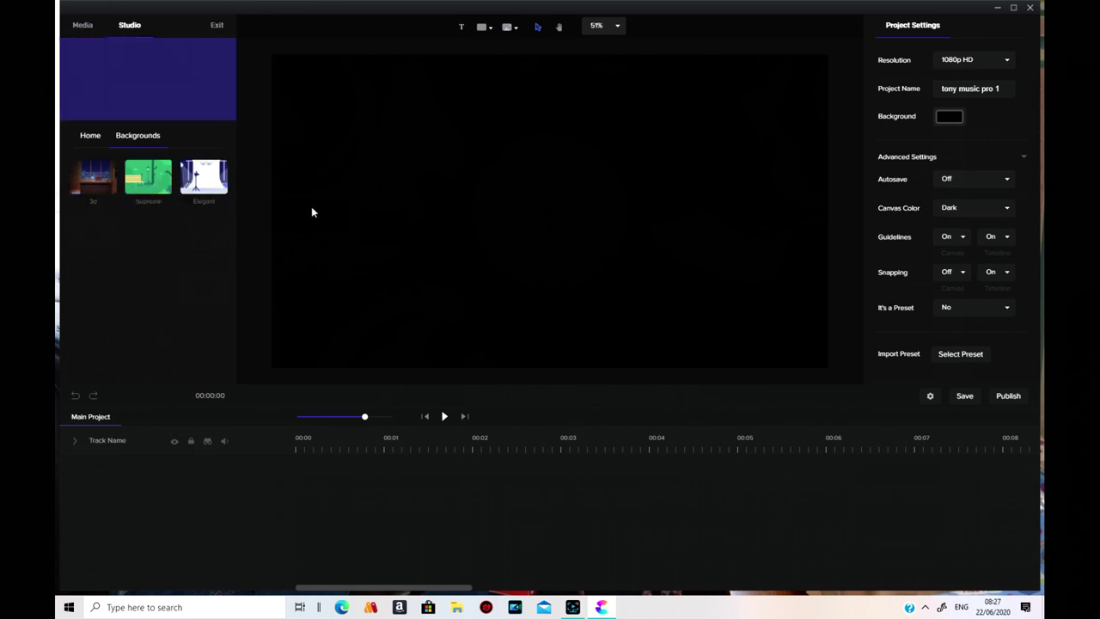
click(93, 180)
scroll(167, 305, down, 5)
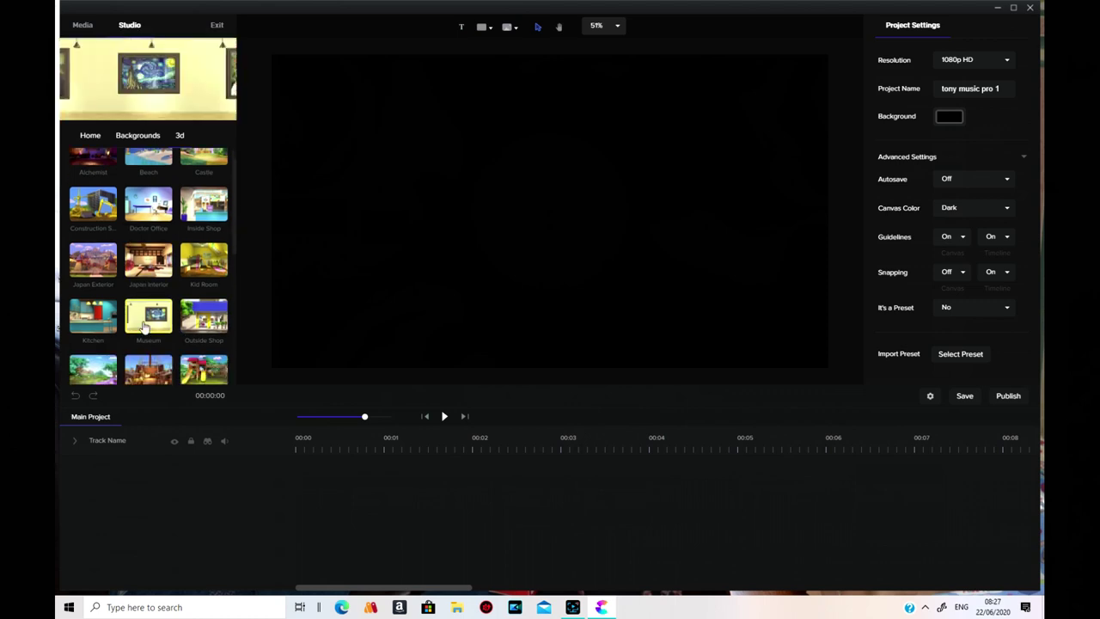
drag(92, 277, 536, 295)
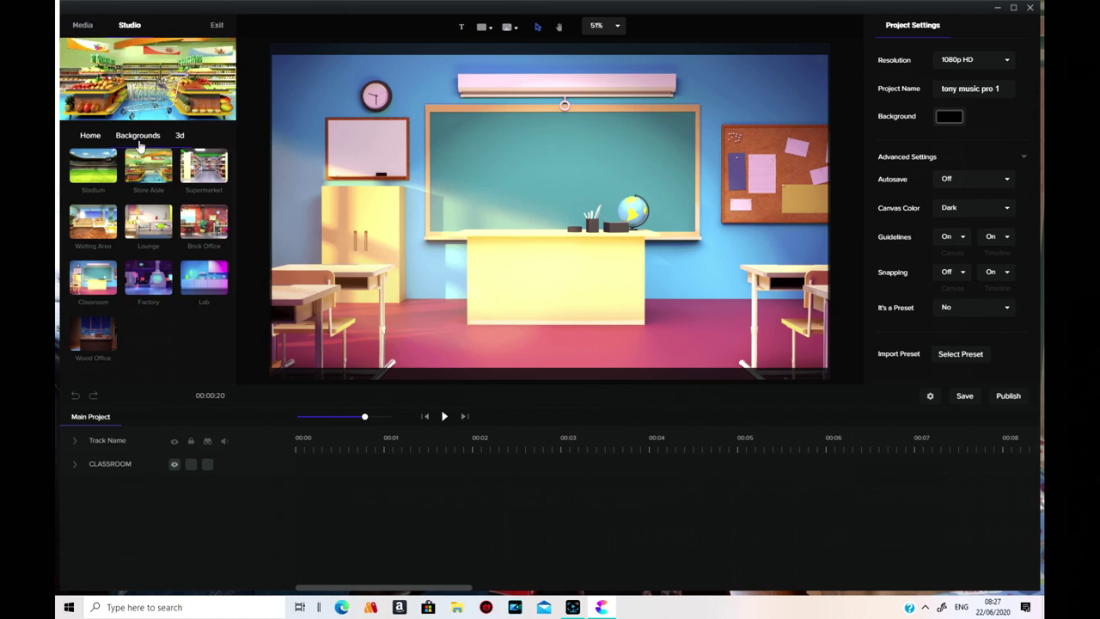
Step: Add the Scientist from the 3D Characters collection and move him beside the classroom desk at x 537, y 547
click(91, 136)
click(148, 166)
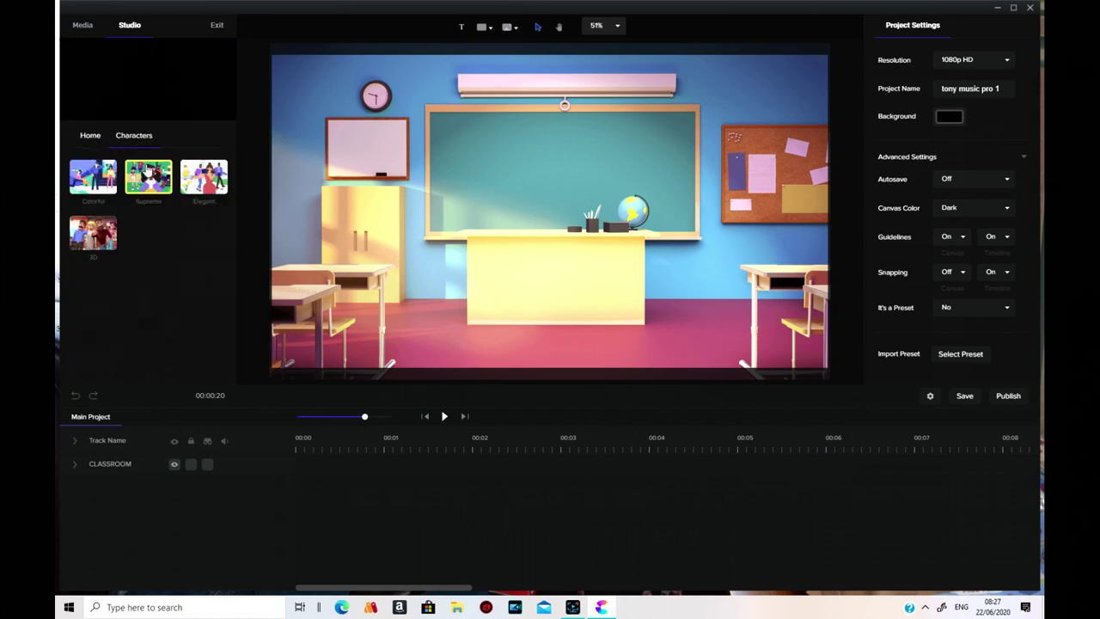
click(93, 232)
scroll(133, 318, down, 2)
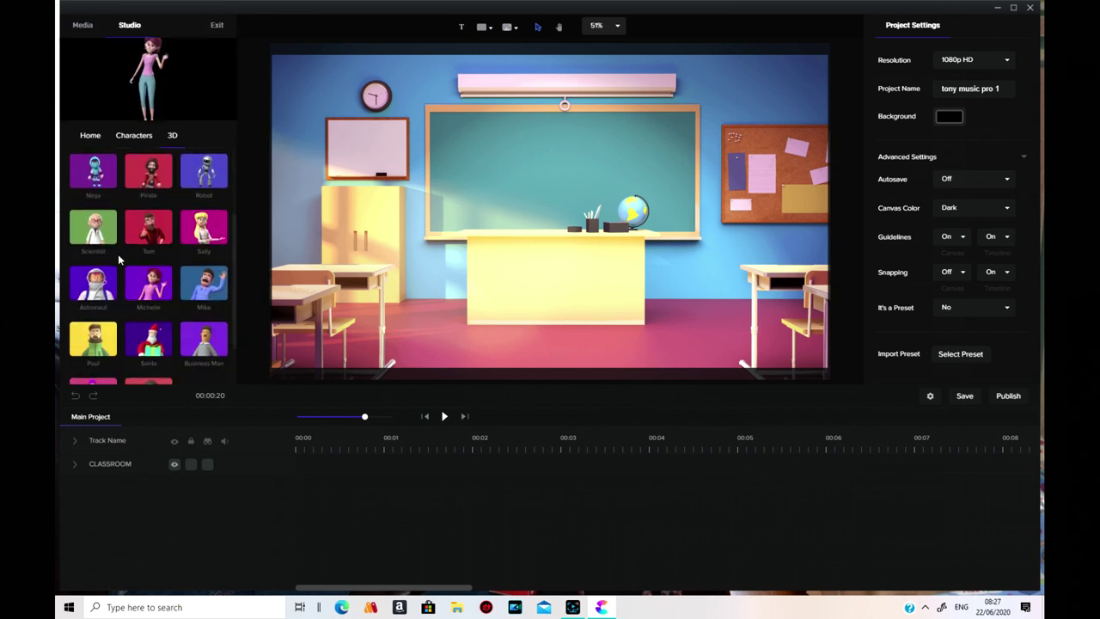
click(93, 228)
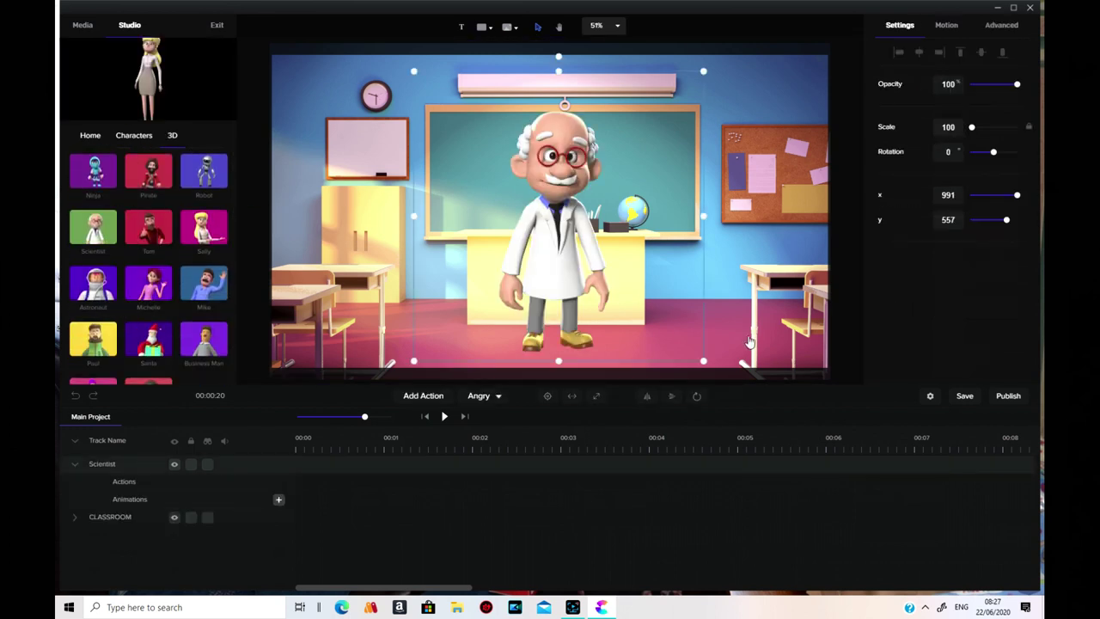
drag(563, 233, 431, 230)
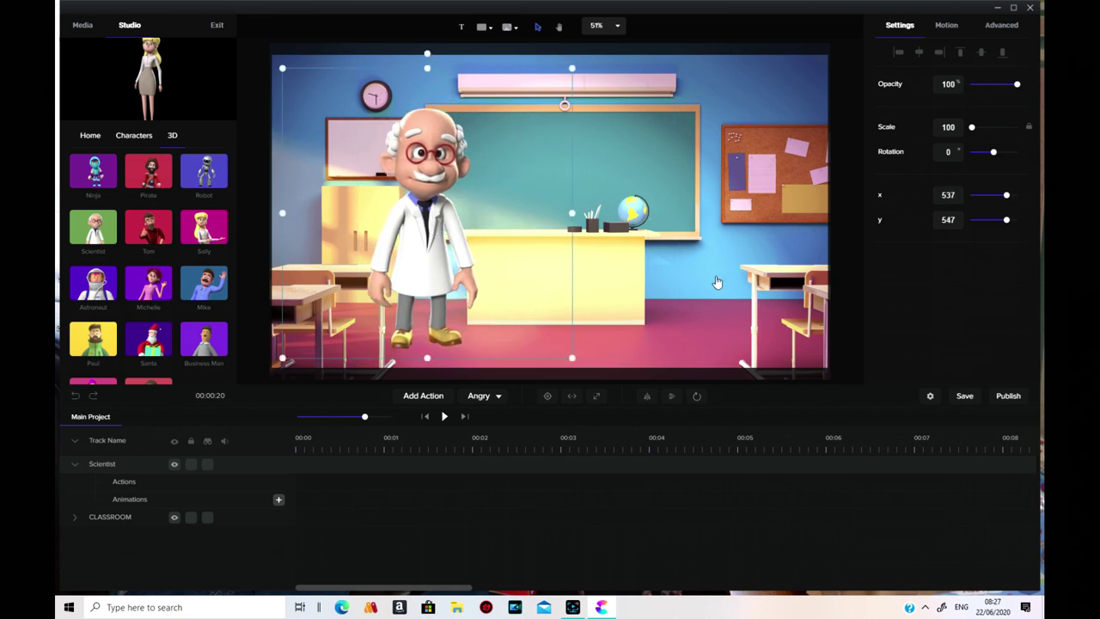
Step: Hide and reshow the scientist, lock the Scientist track, and shift the classroom background to x 950, y 562
click(174, 465)
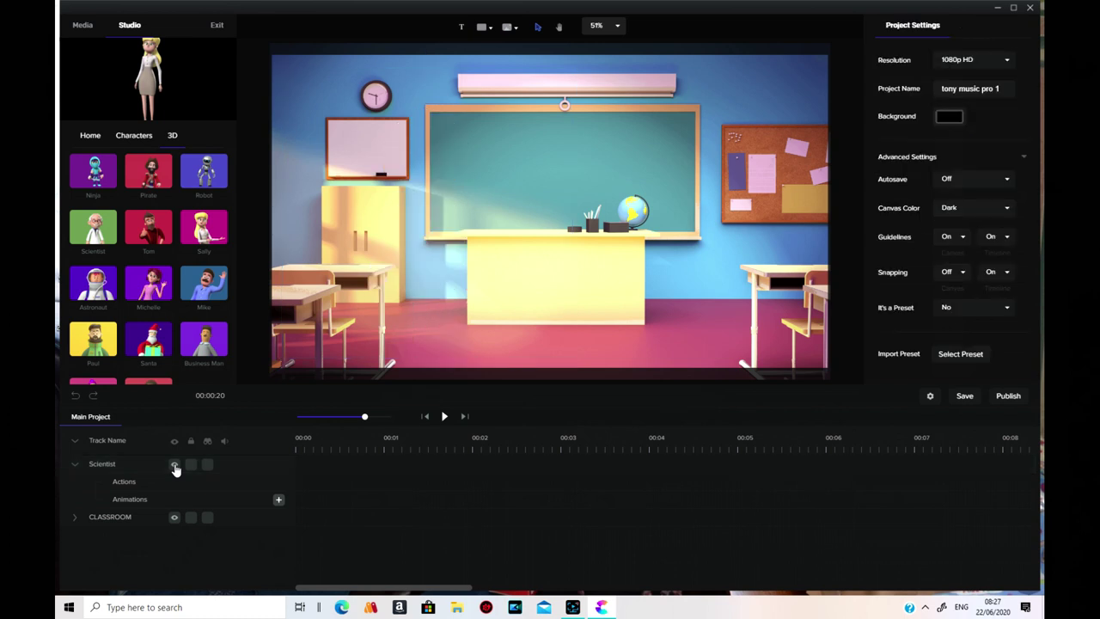
click(175, 465)
click(192, 465)
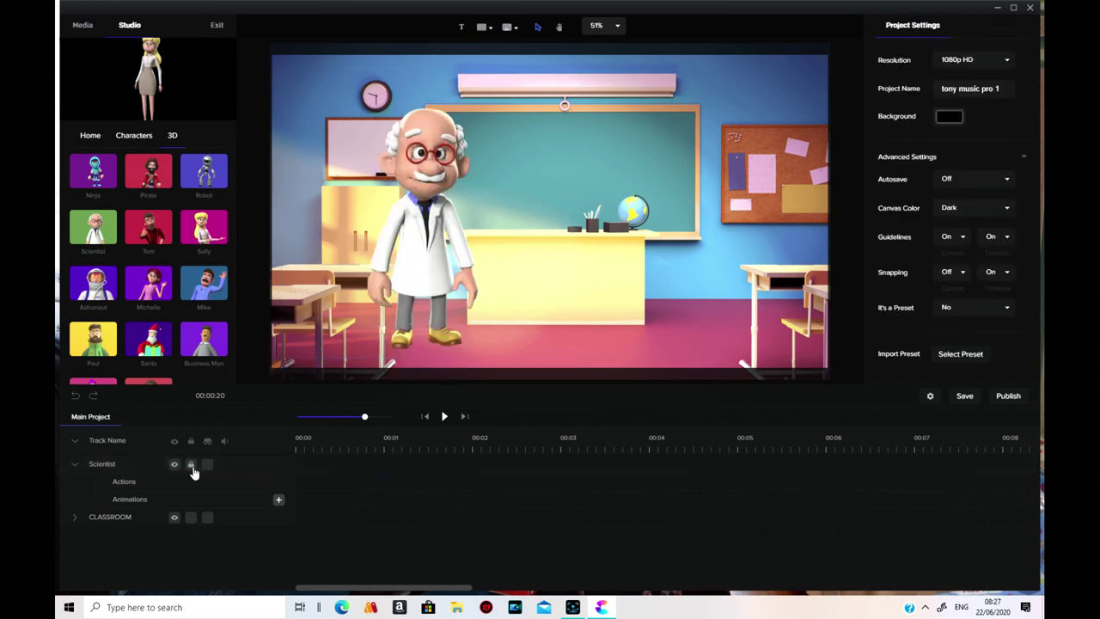
mouse_move(442, 249)
mouse_down()
mouse_move(430, 250)
mouse_move(439, 256)
mouse_up()
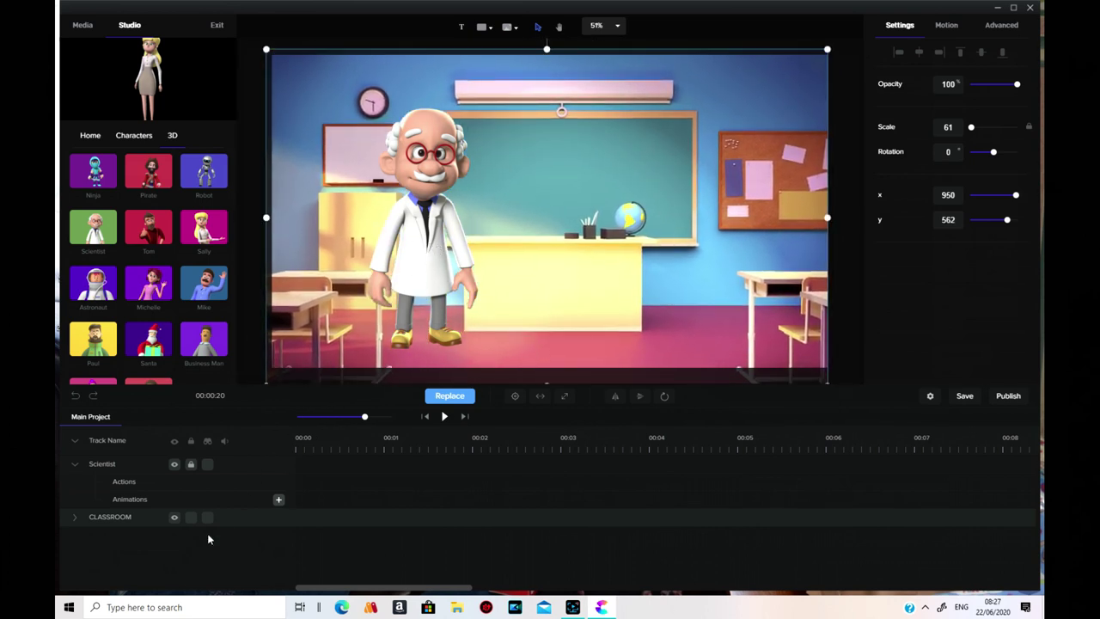
Step: Lock the CLASSROOM track instead of the Scientist track and reposition the scientist at x 726, y 561
click(191, 519)
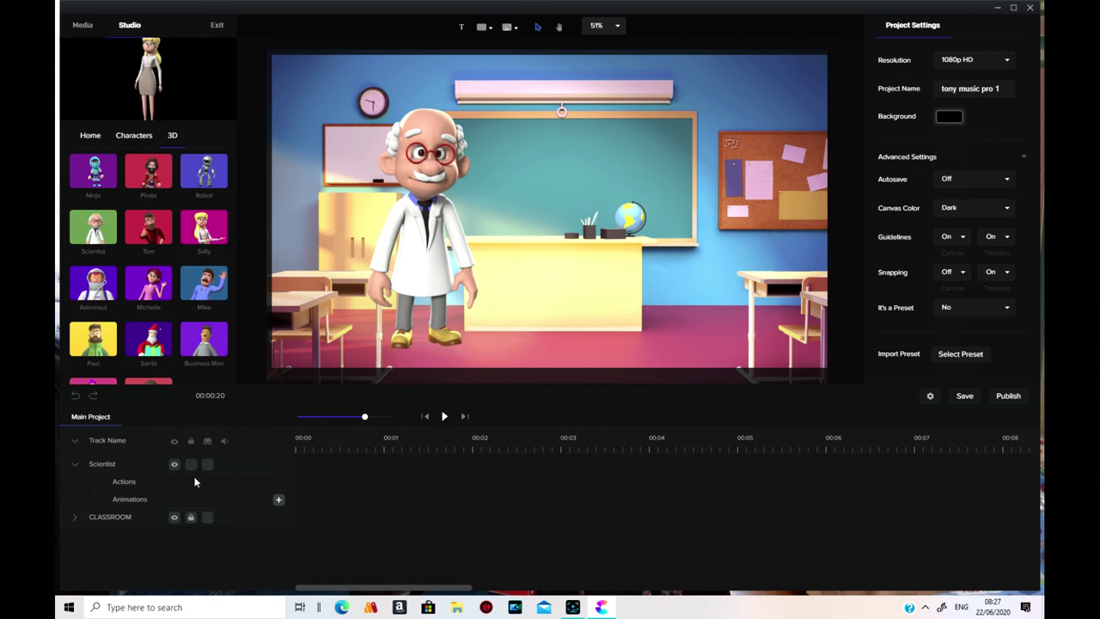
drag(440, 215, 437, 238)
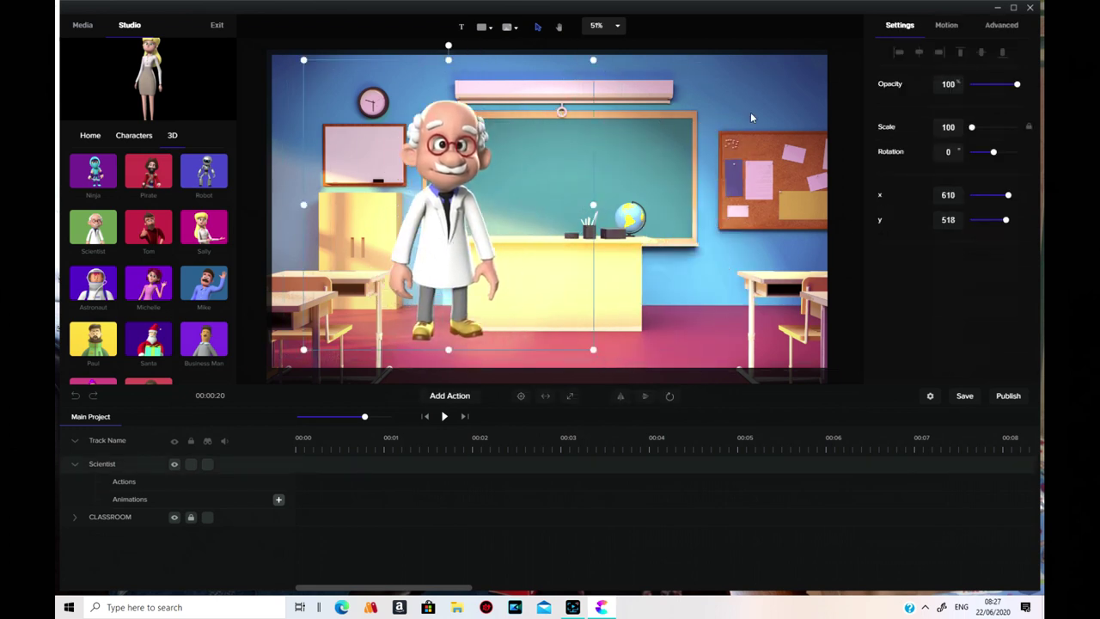
click(558, 28)
drag(690, 215, 668, 198)
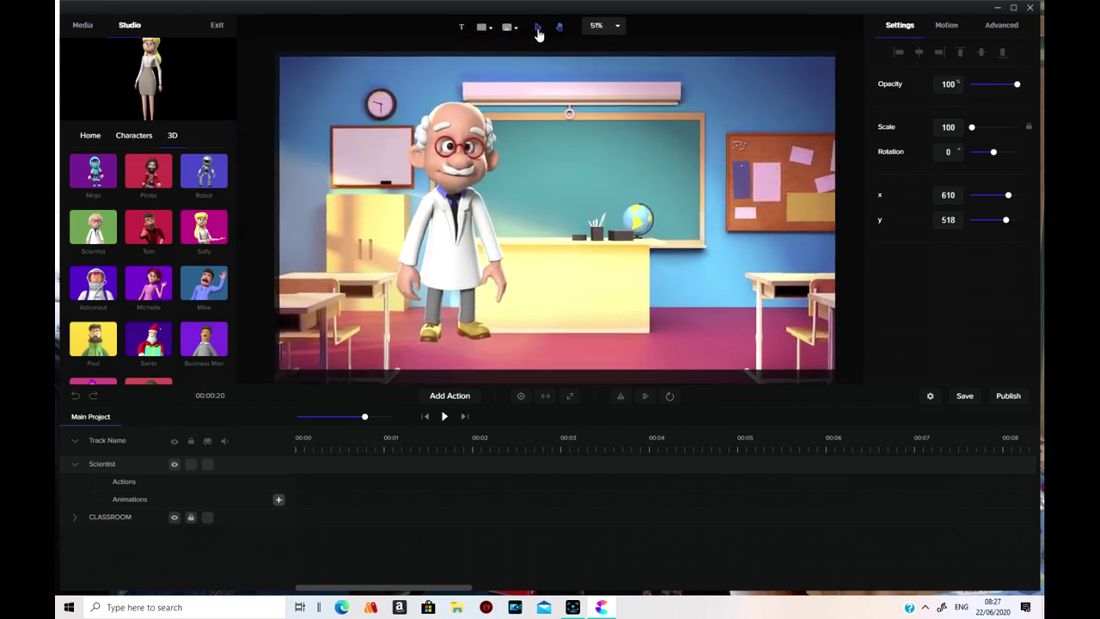
drag(477, 234, 505, 243)
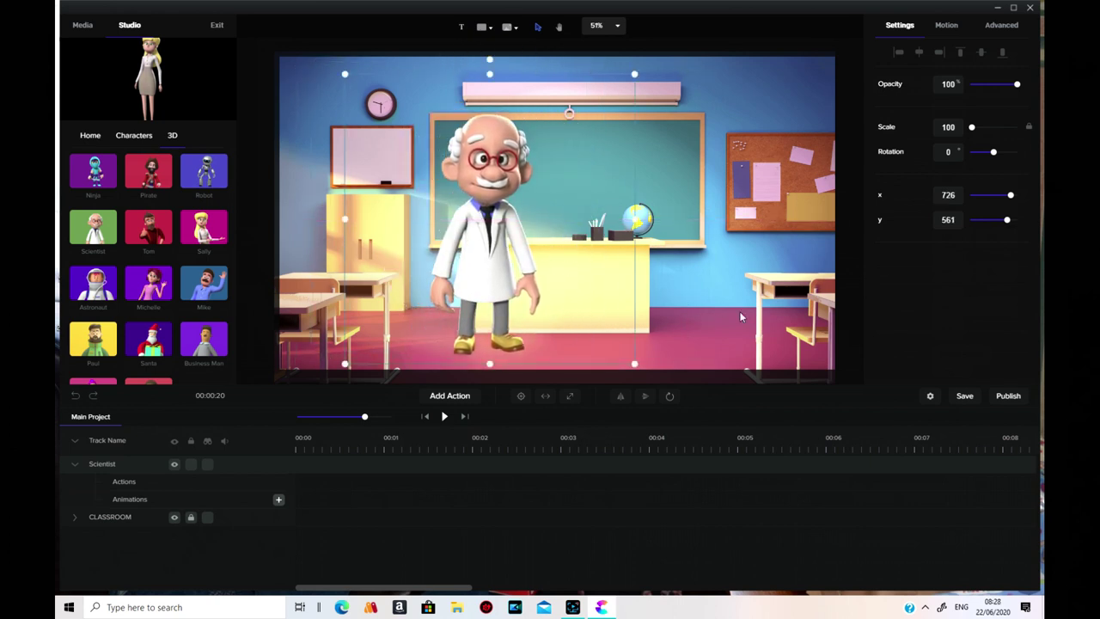
Step: Center the scientist, fit and expand him to the canvas width, and flip him horizontally
click(521, 397)
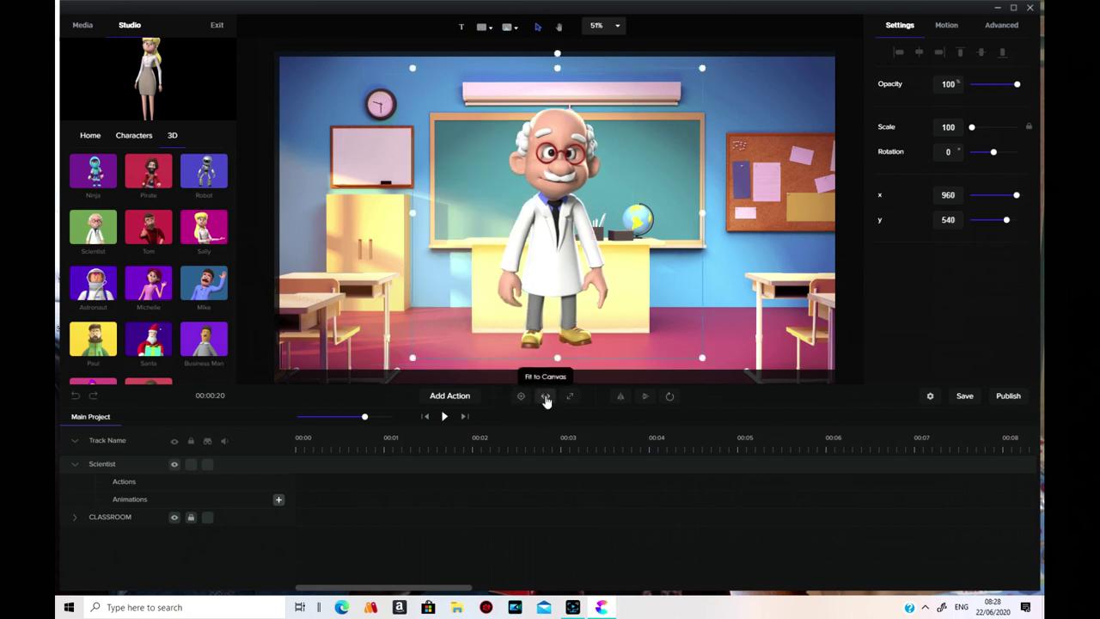
click(545, 396)
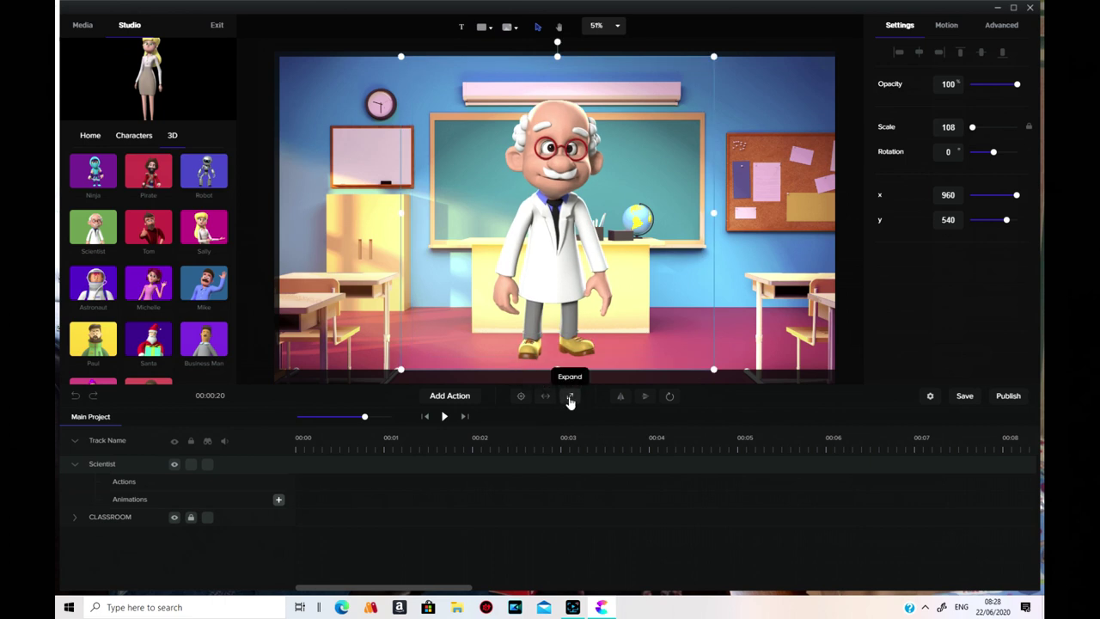
click(570, 398)
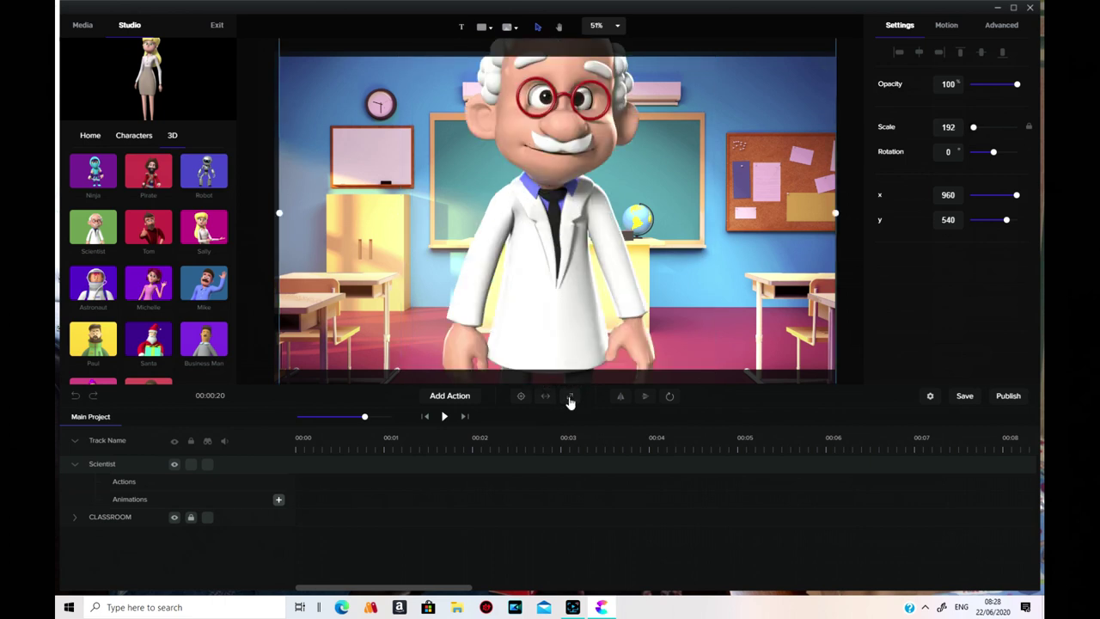
click(618, 398)
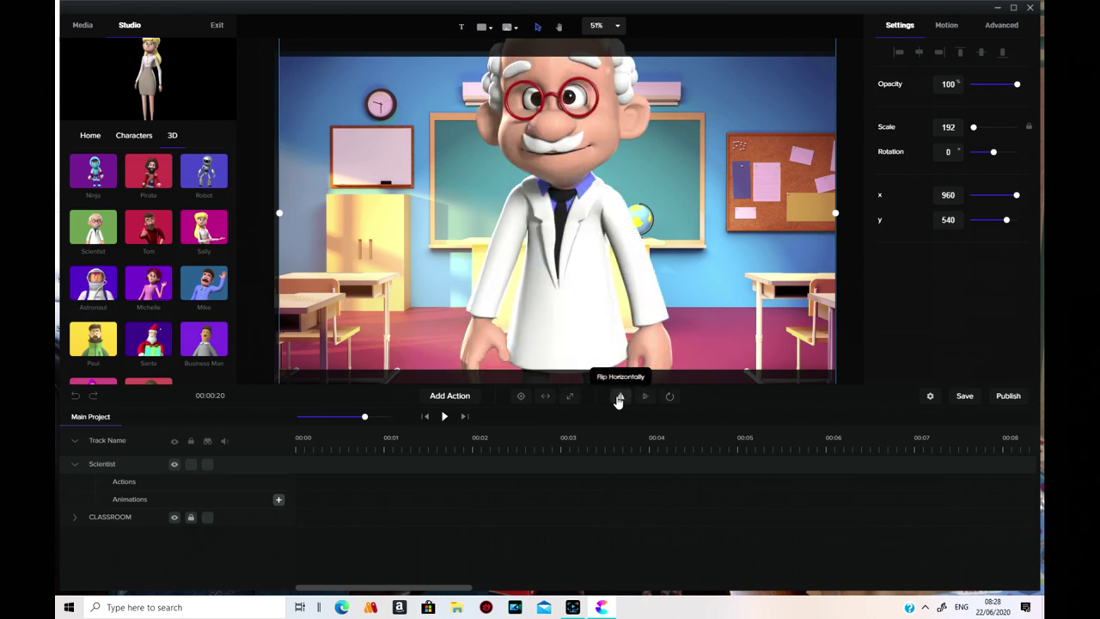
Step: Try flipping the scientist vertically and switching the rotation point from center to middle left and back
click(644, 398)
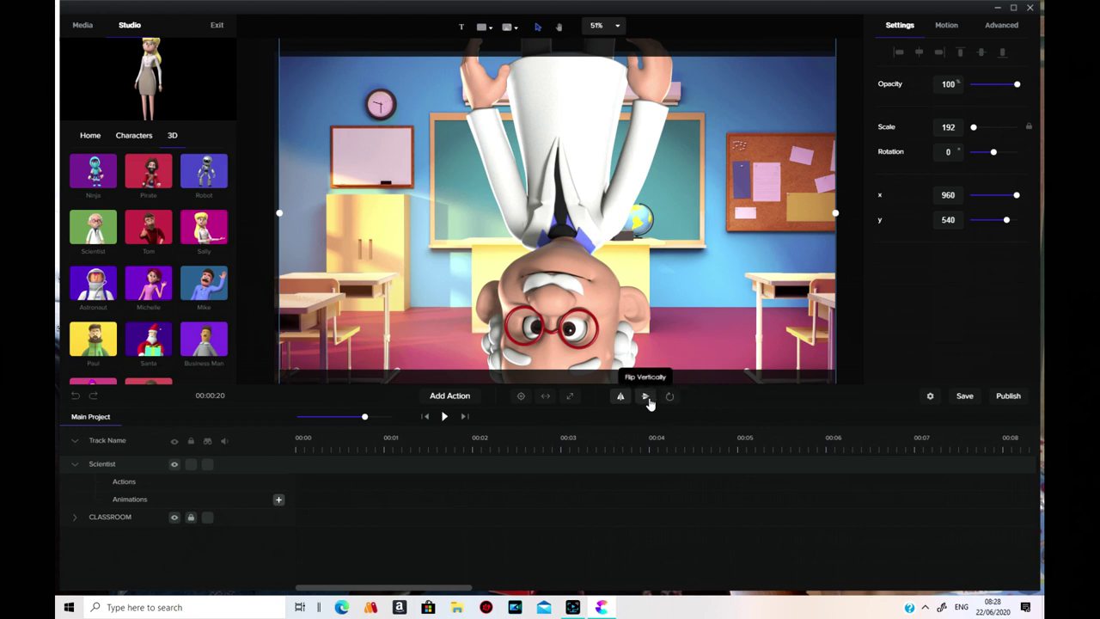
click(671, 398)
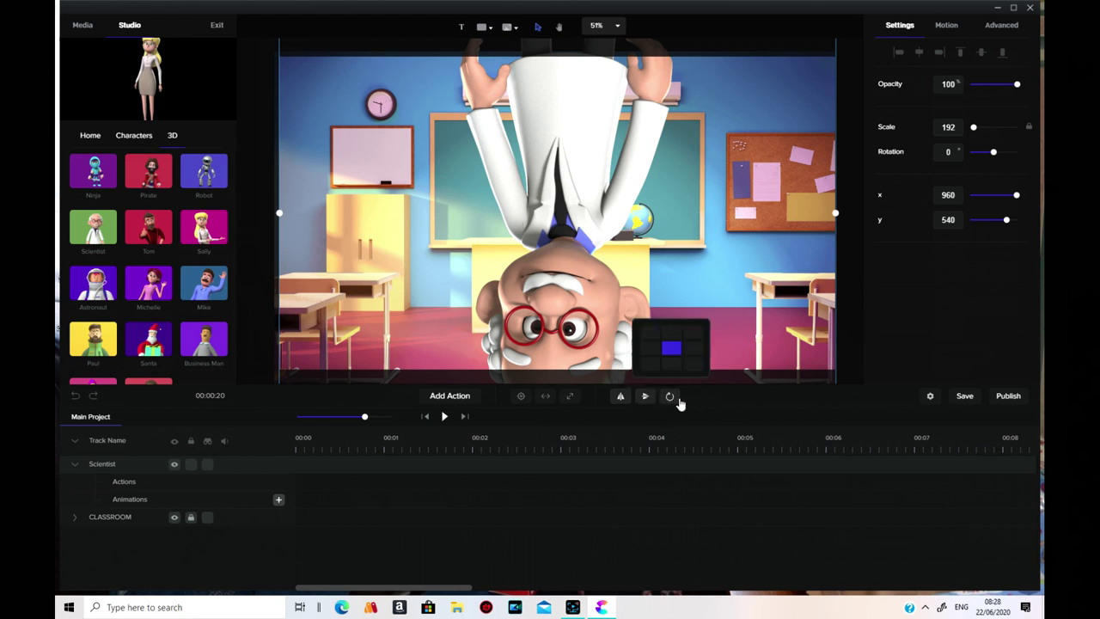
click(655, 350)
click(671, 396)
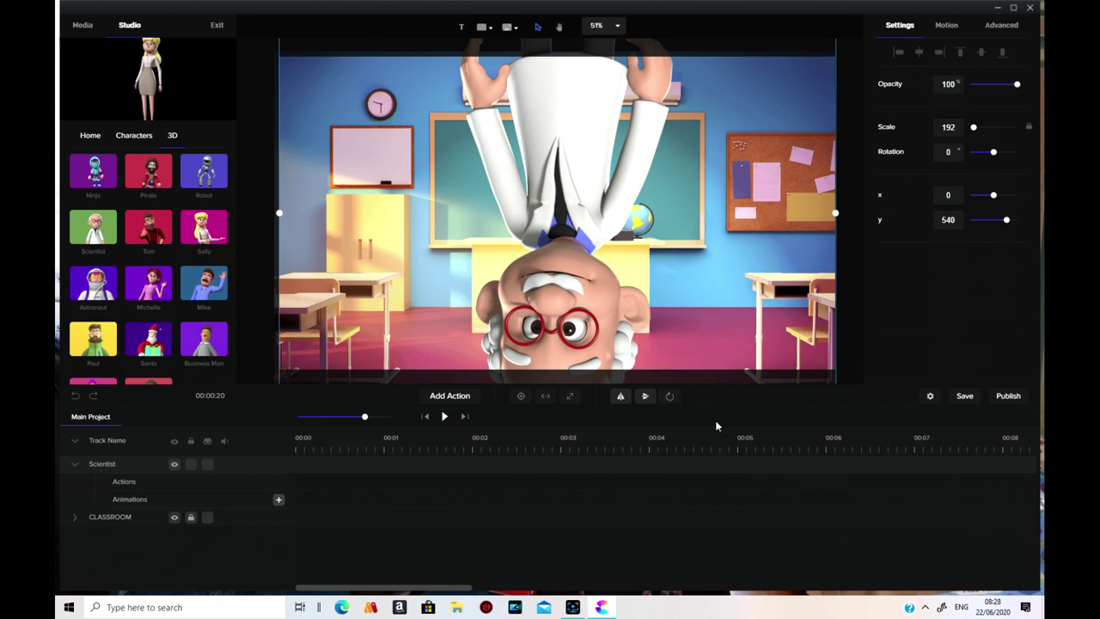
click(670, 396)
click(672, 347)
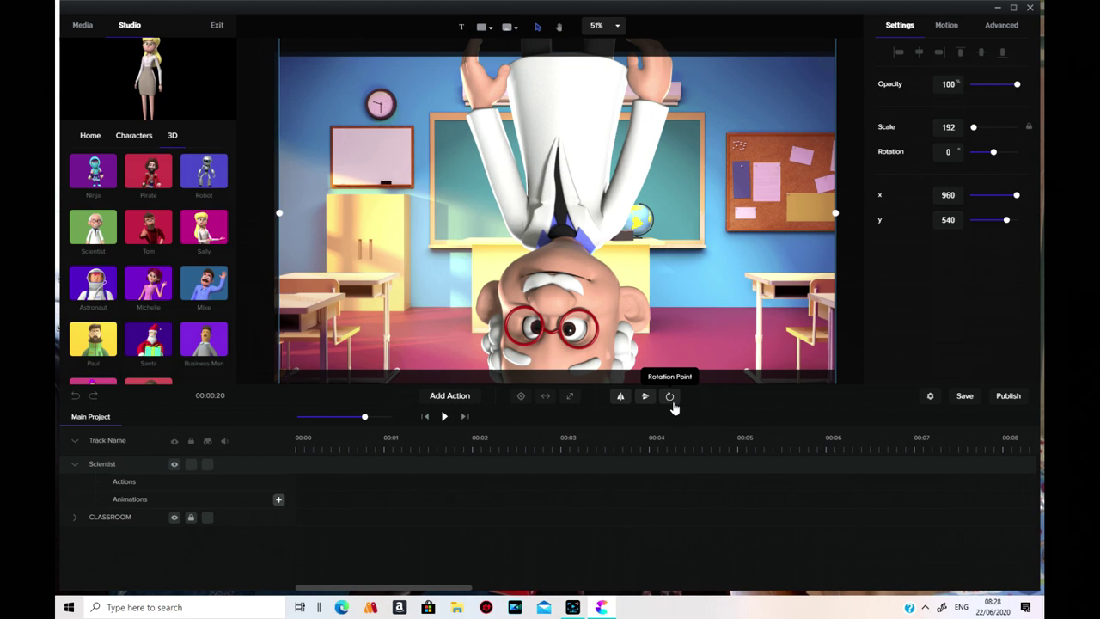
click(947, 29)
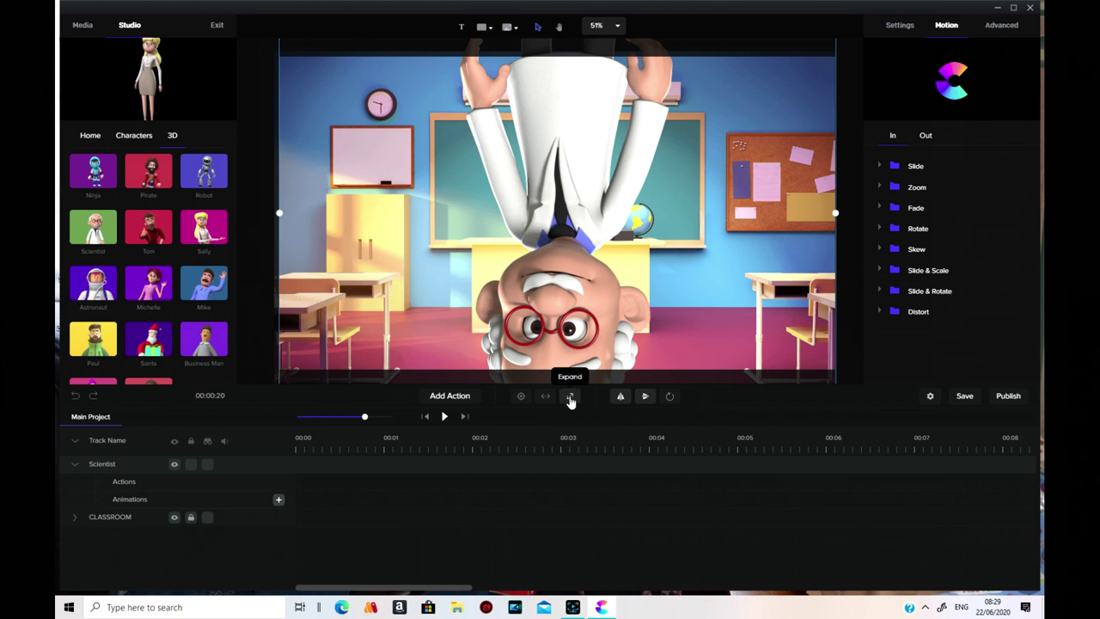
click(645, 396)
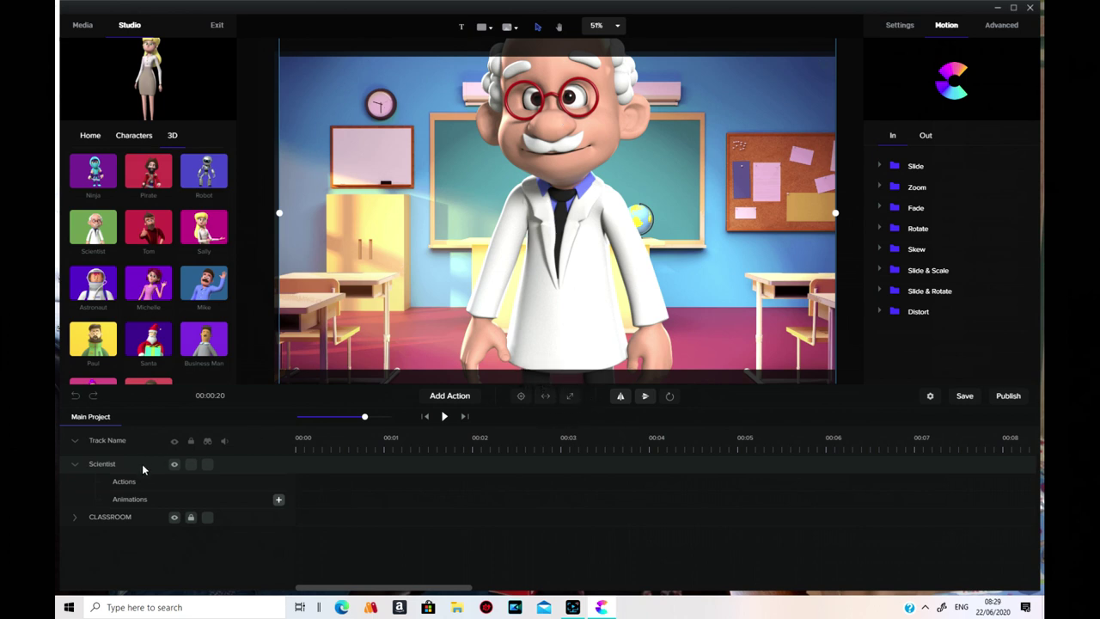
Step: Resize the scientist to scale 84, place him at x 721, y 676 beside the desk, and return the playhead to the start
click(106, 464)
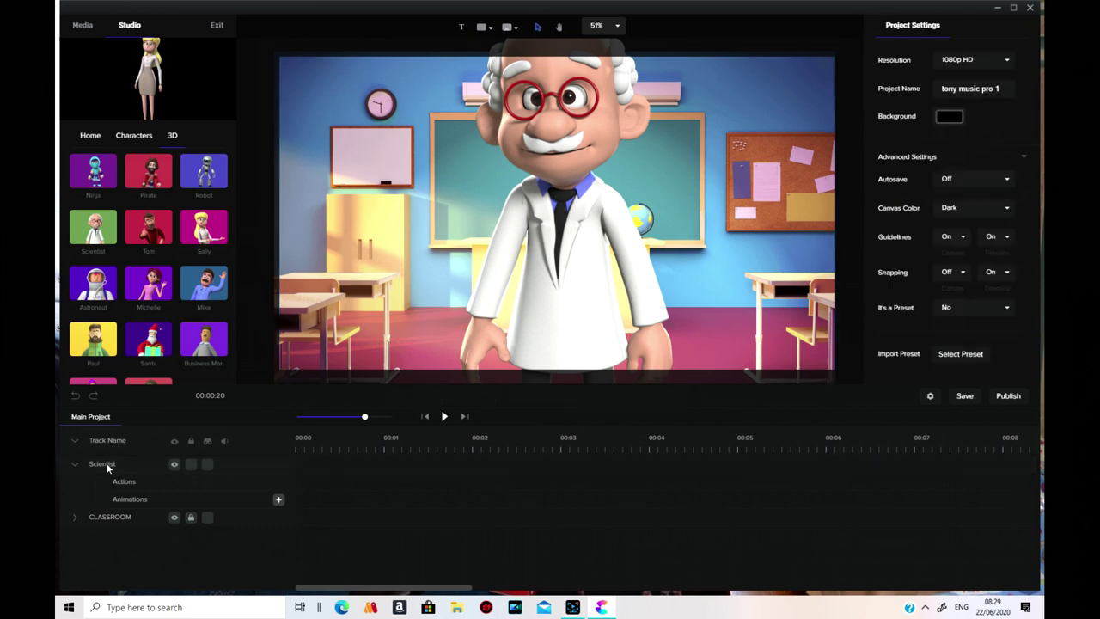
click(573, 151)
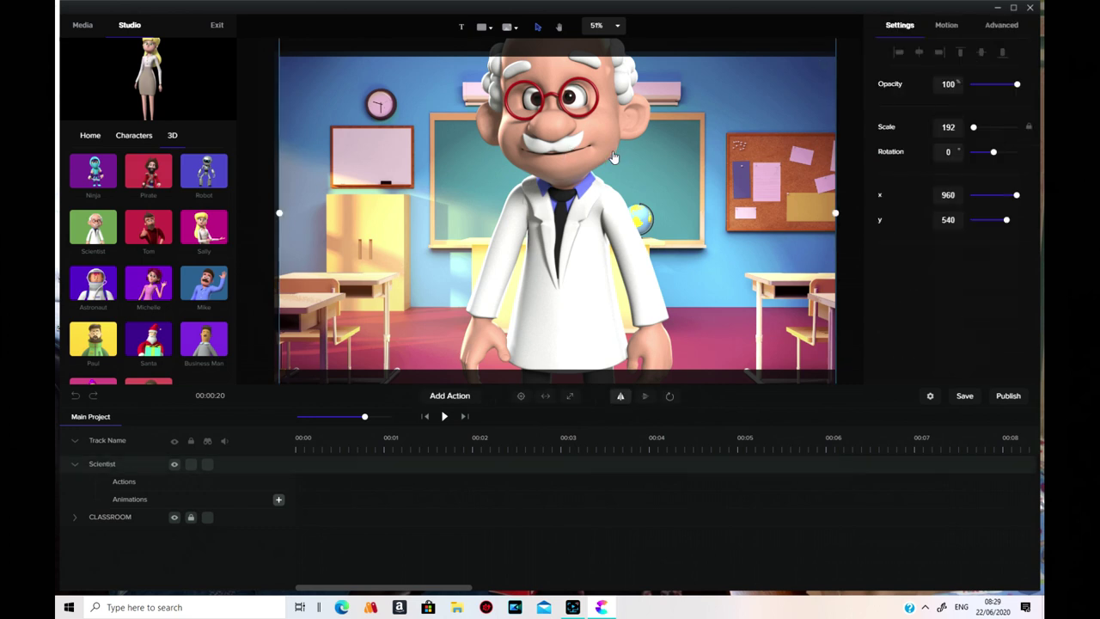
drag(554, 148, 490, 279)
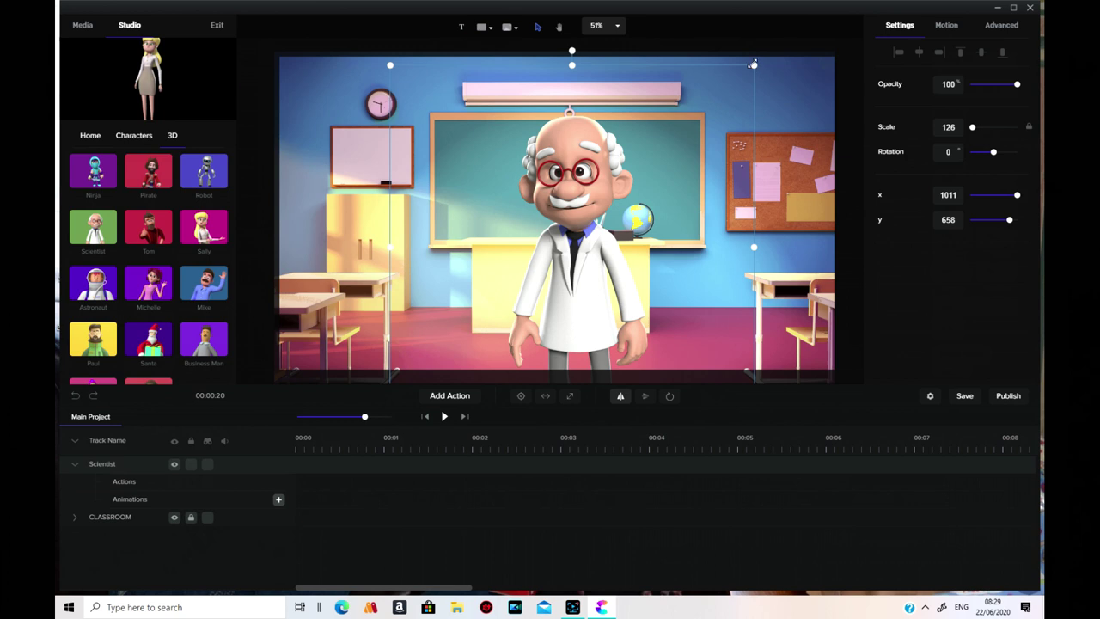
drag(754, 65, 632, 166)
drag(534, 215, 506, 214)
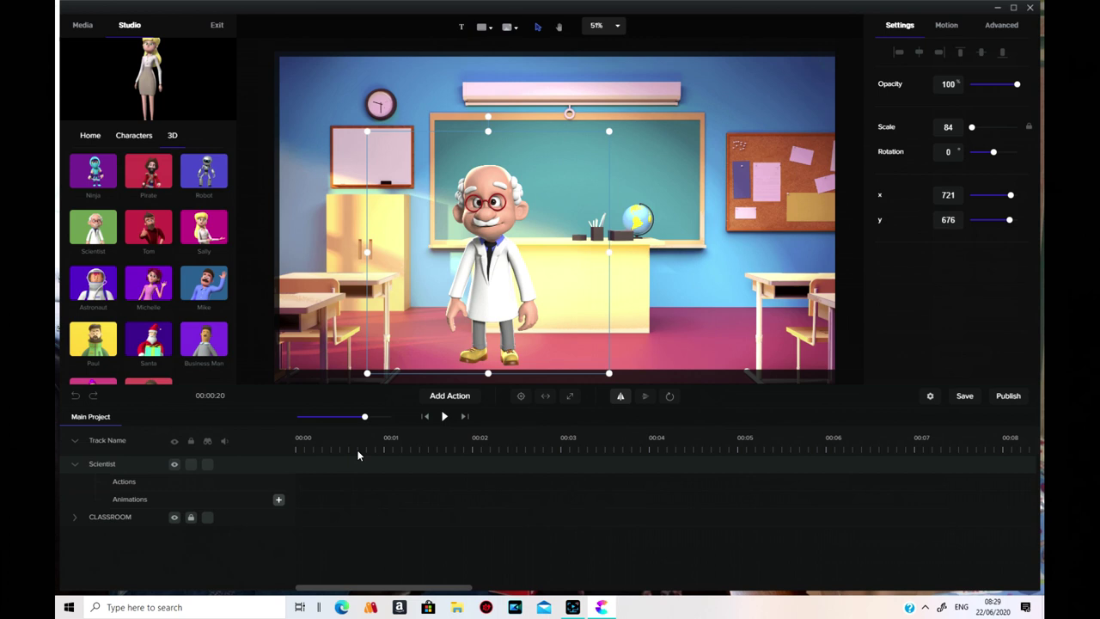
click(426, 417)
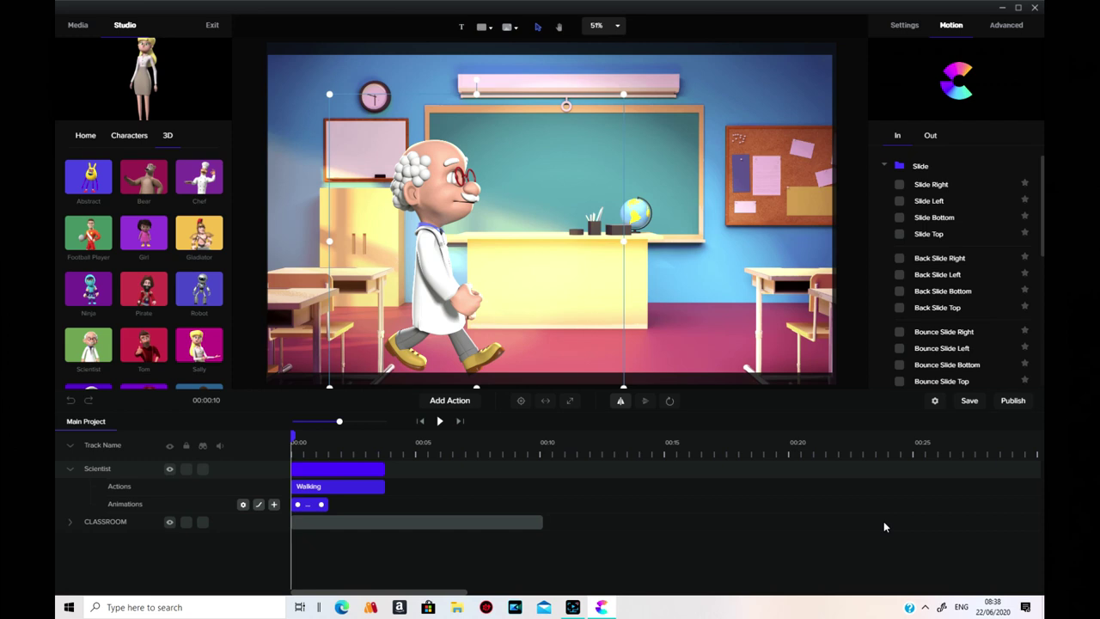
Step: Try Linear easing on the scientist's animation and preview its Both option
click(259, 506)
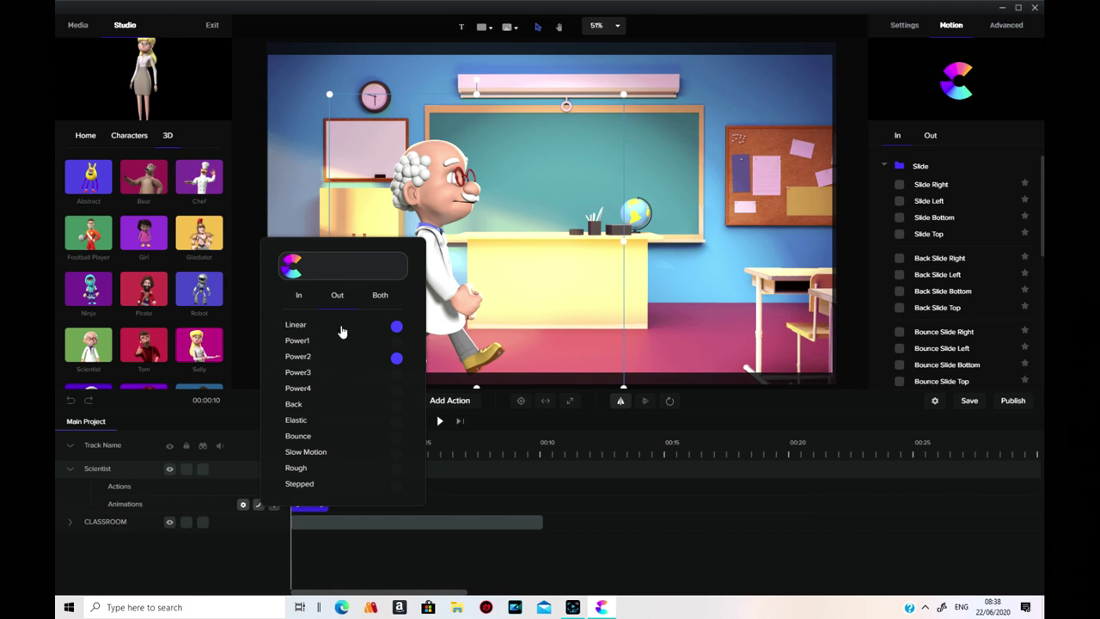
click(395, 325)
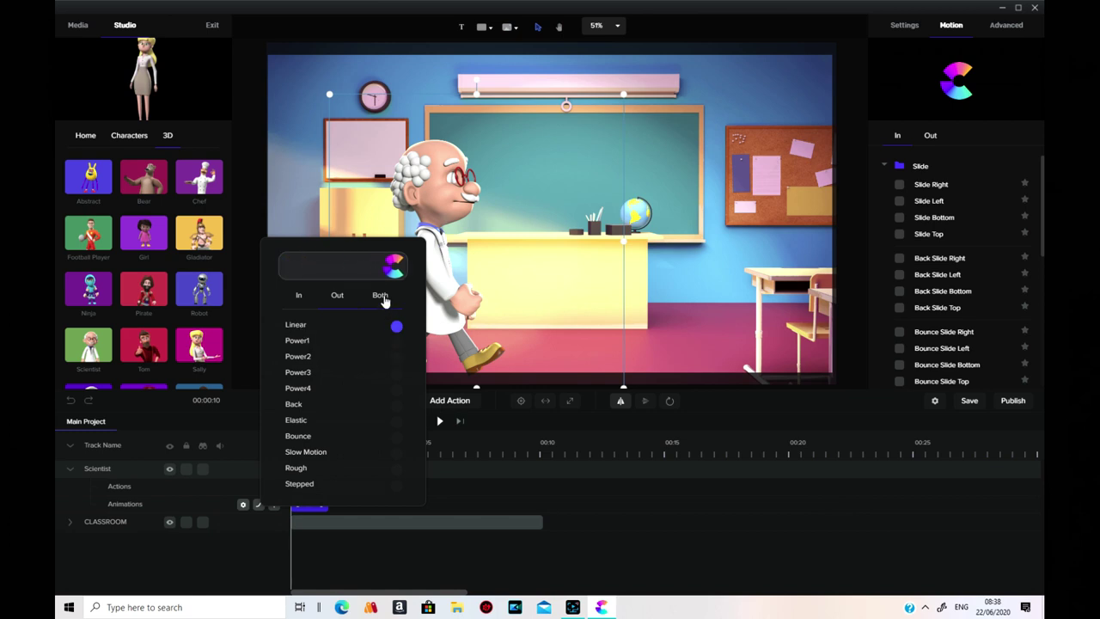
click(380, 295)
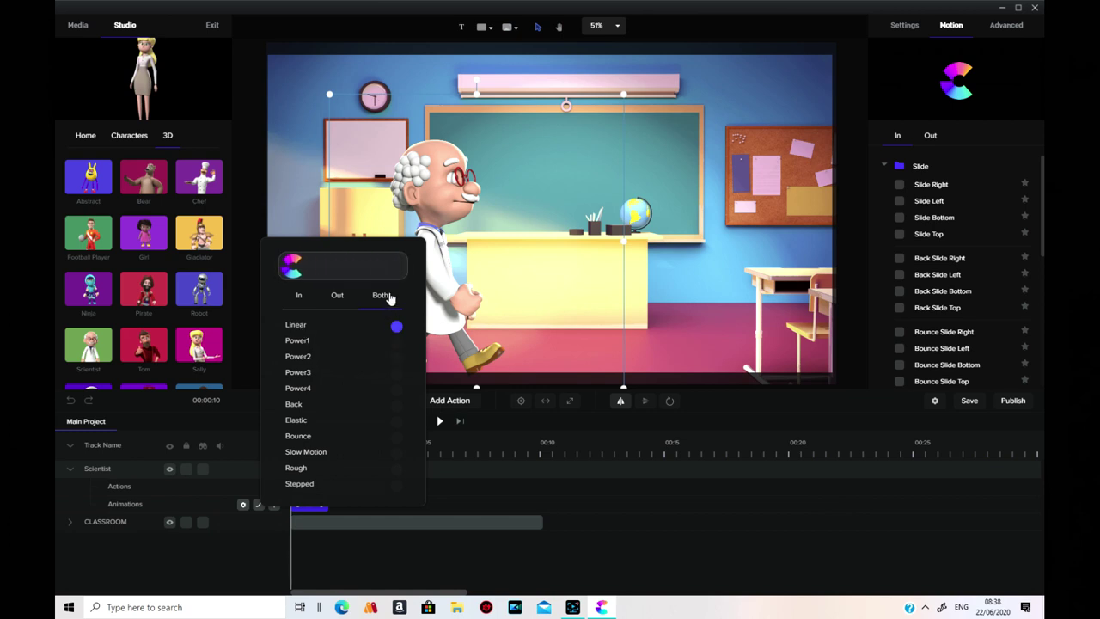
click(489, 496)
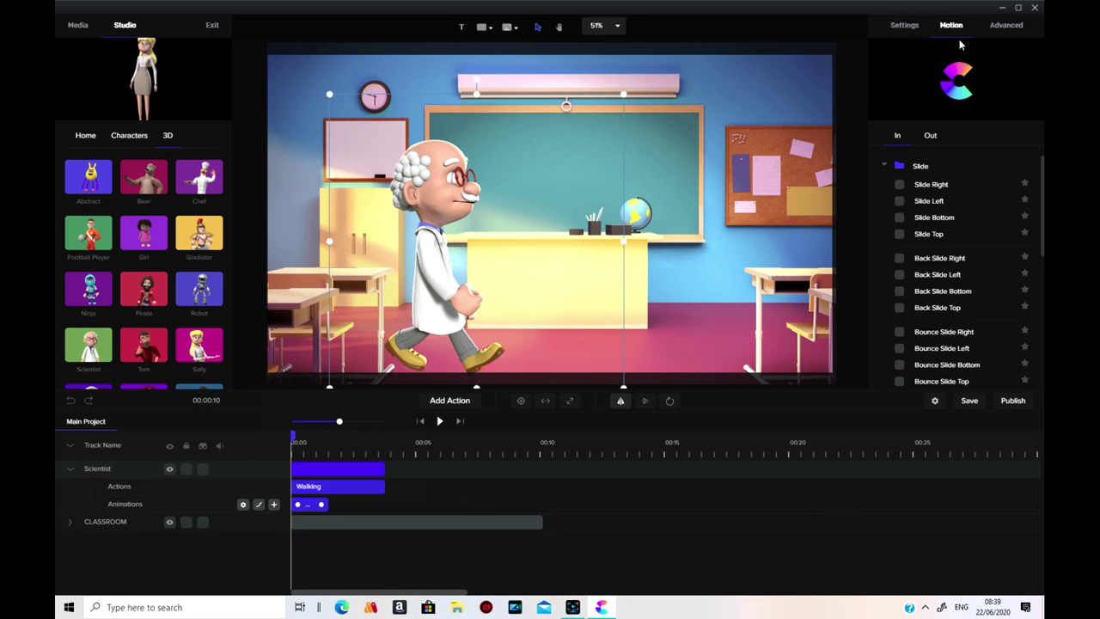
Step: Apply the Slide Right entrance motion to the scientist and preview it
click(900, 186)
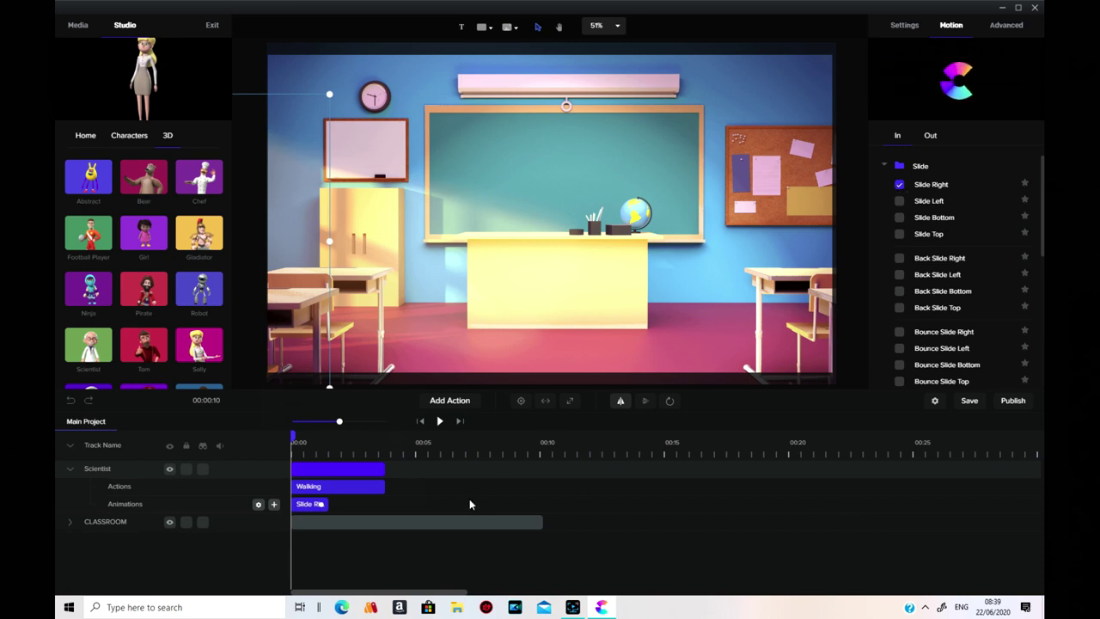
click(437, 424)
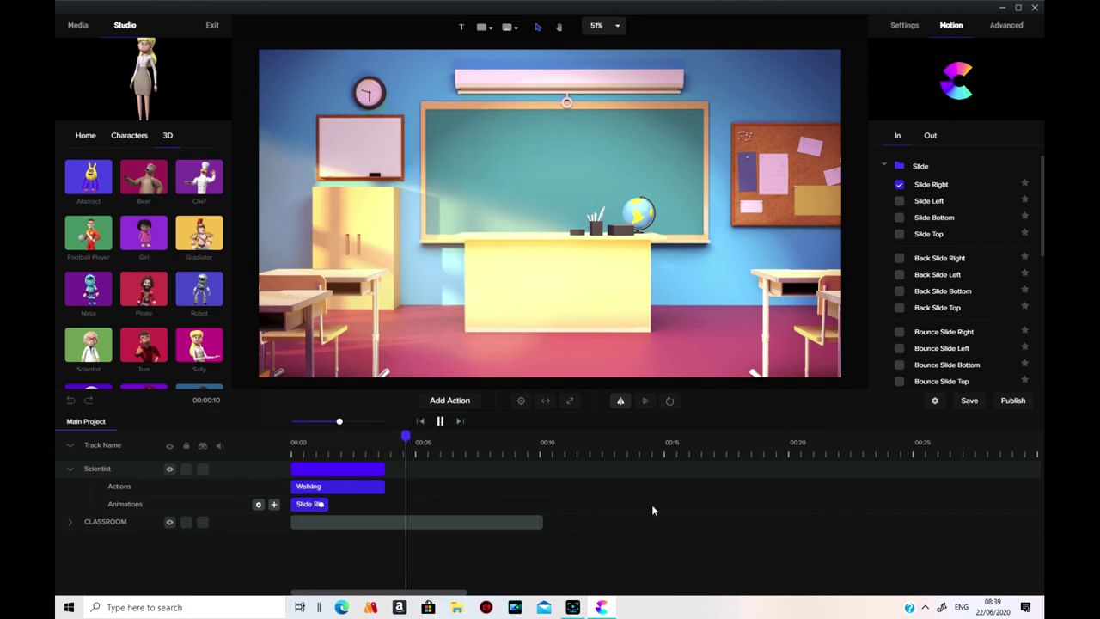
click(421, 422)
Step: Delete the Slide Right animation from the Scientist track
right_click(320, 516)
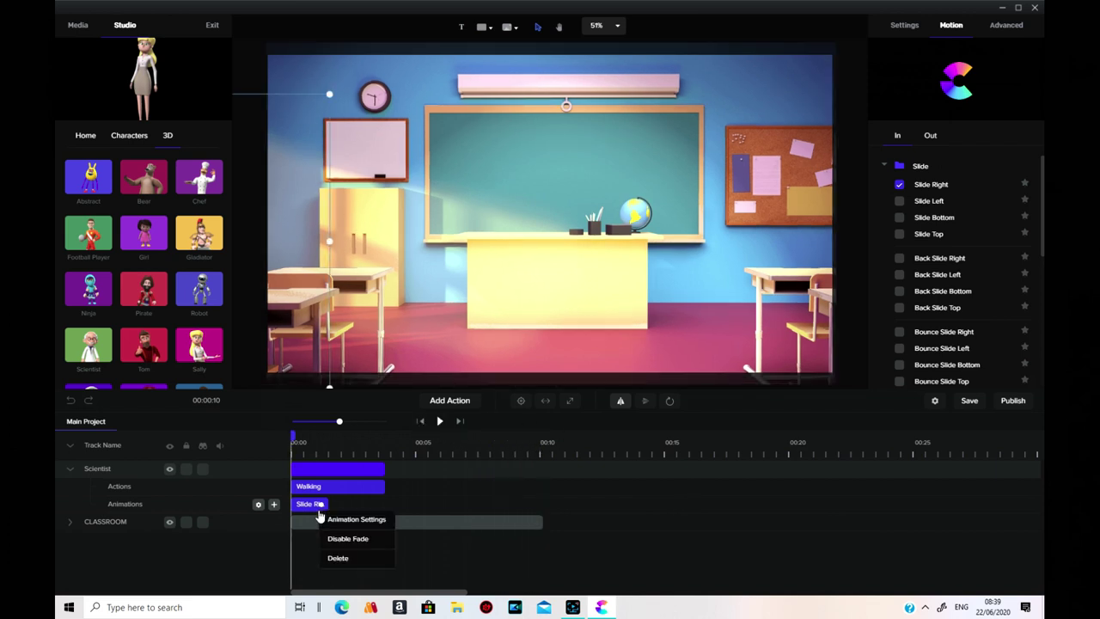
right_click(324, 506)
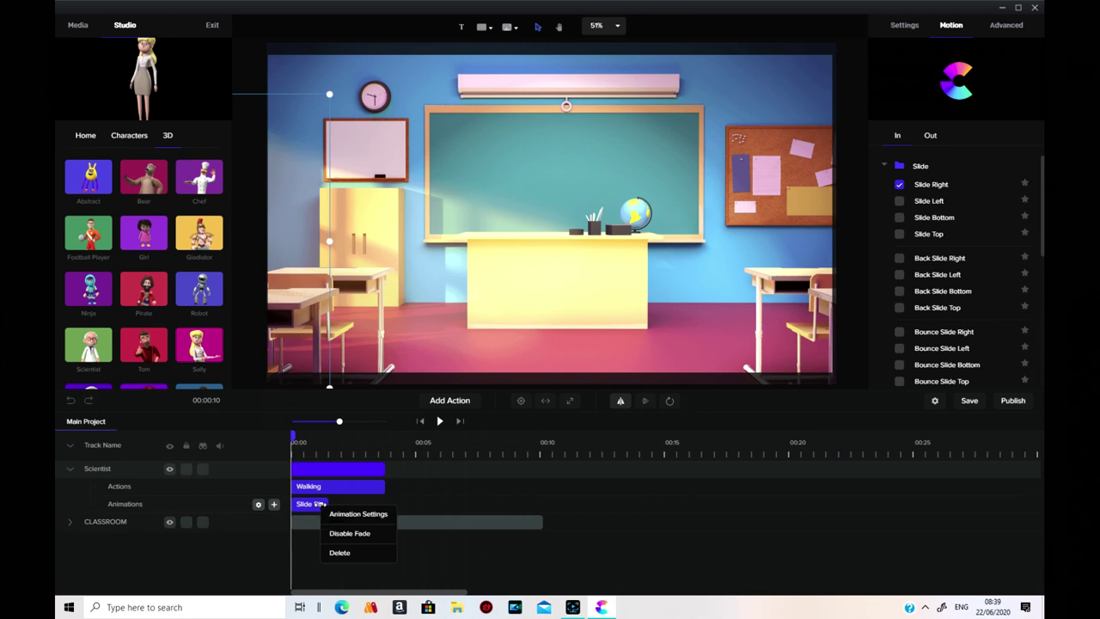
click(344, 554)
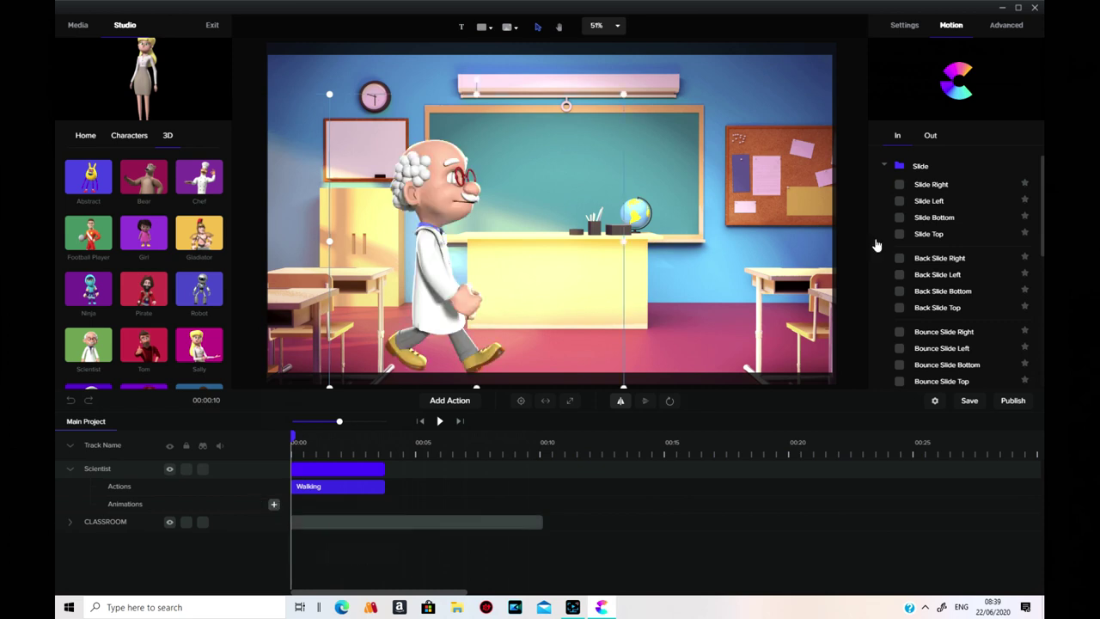
Step: Add a new keyframe animation to the Scientist track
click(904, 26)
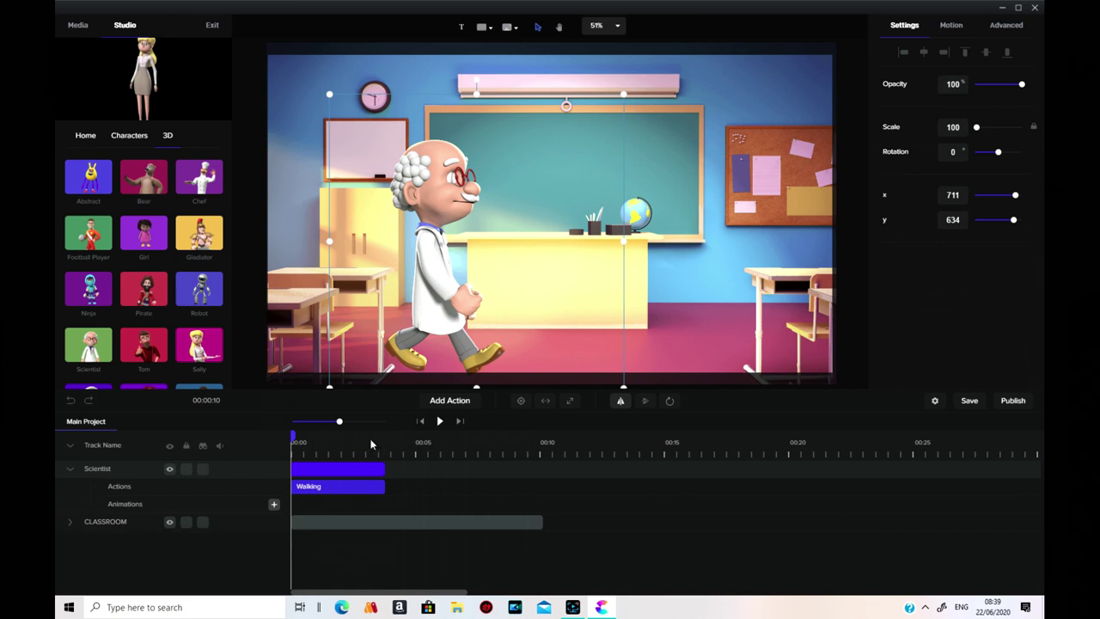
click(273, 505)
click(399, 353)
click(664, 504)
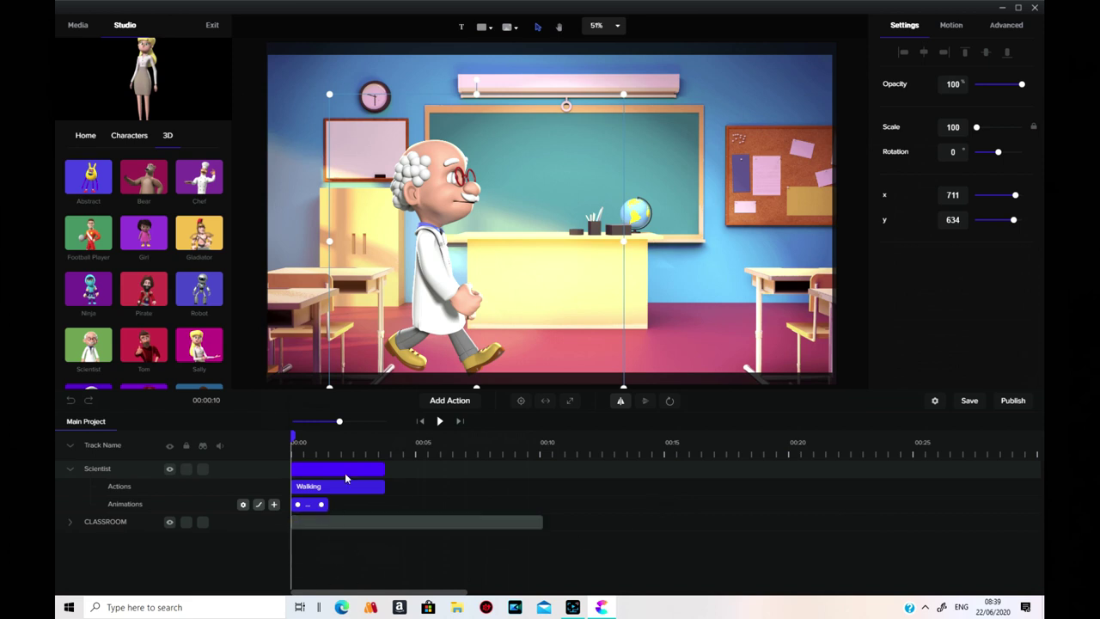
Step: Move the scientist to x 1001, y 620 with the playhead at the end of the animation
click(334, 443)
drag(334, 437, 326, 437)
drag(435, 269, 522, 261)
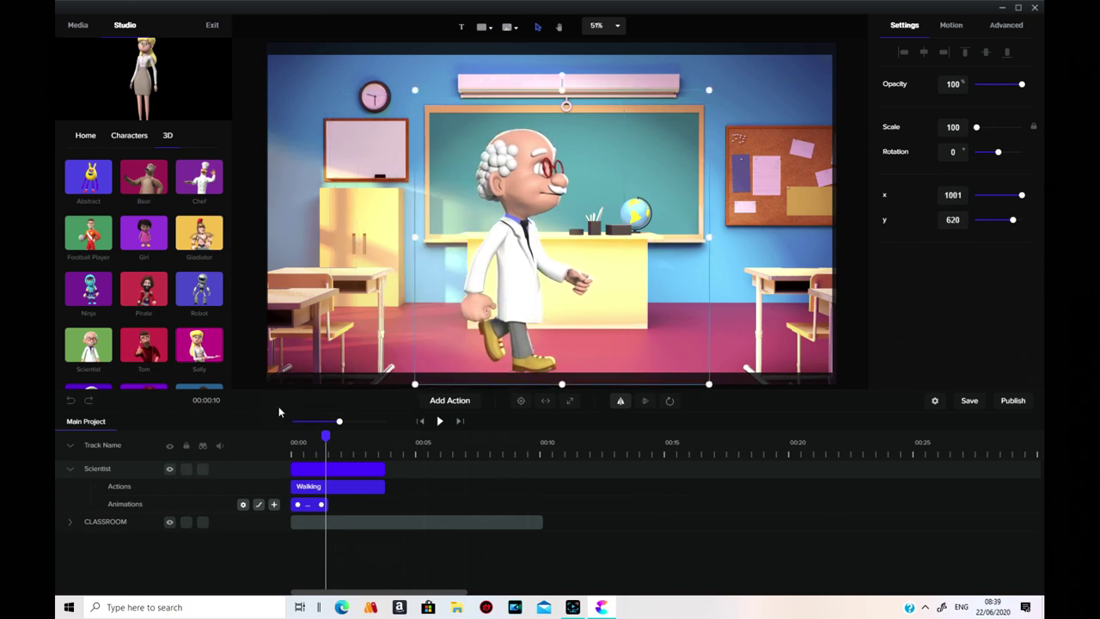
Step: Place the scientist at x 3, y 632 at the start of the animation and play the walk across the classroom
drag(326, 435, 292, 436)
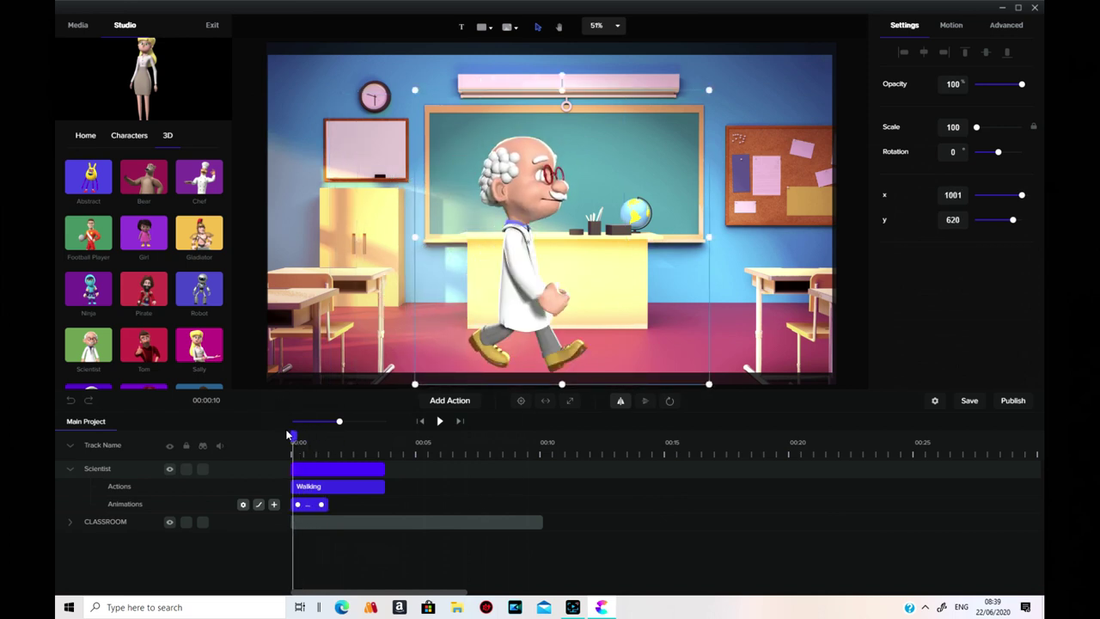
drag(524, 283, 228, 294)
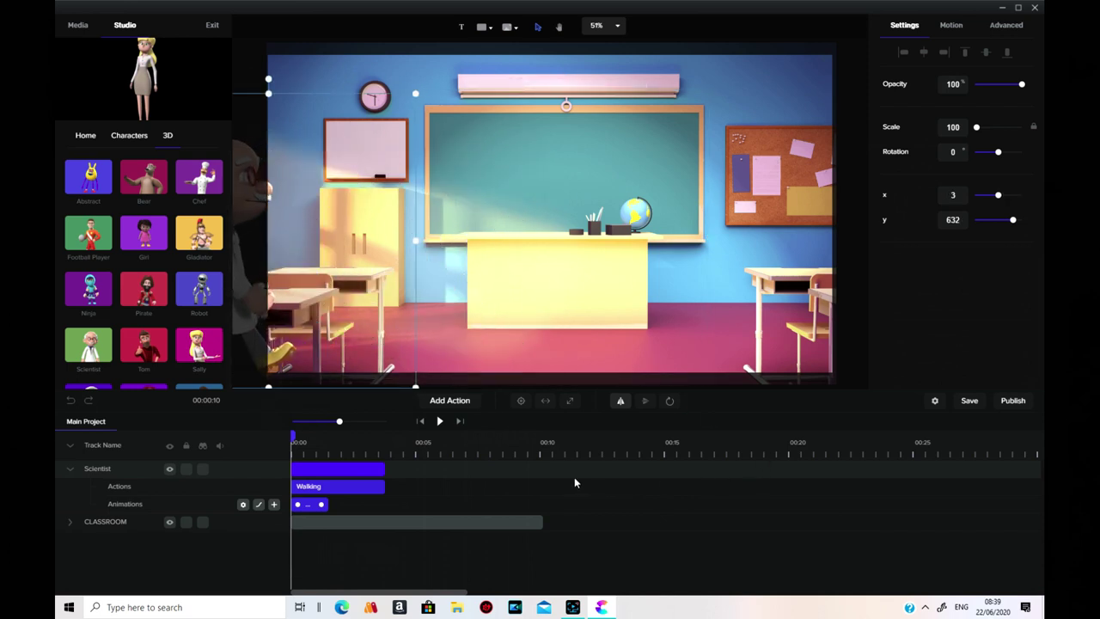
click(439, 422)
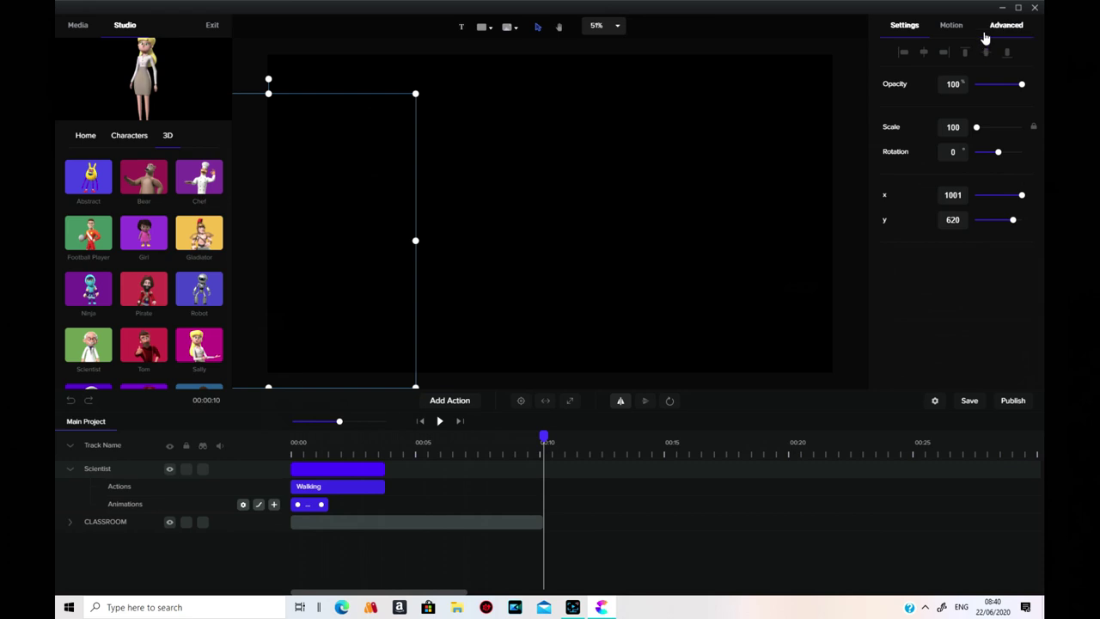
Step: Add a text element at the 10-second mark and open its border settings
click(462, 29)
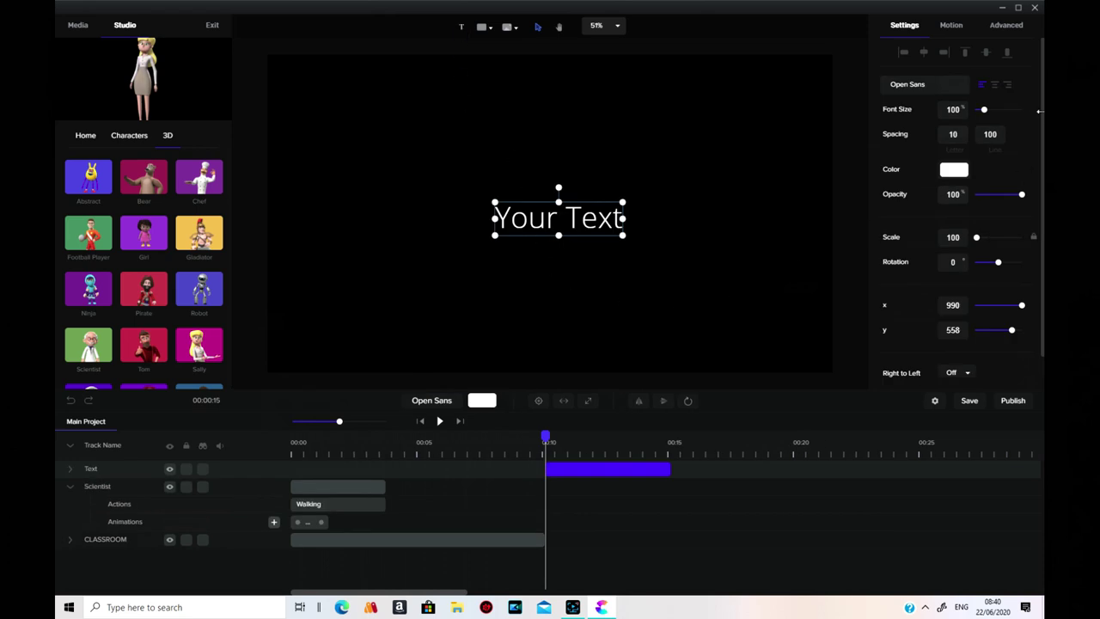
click(1002, 33)
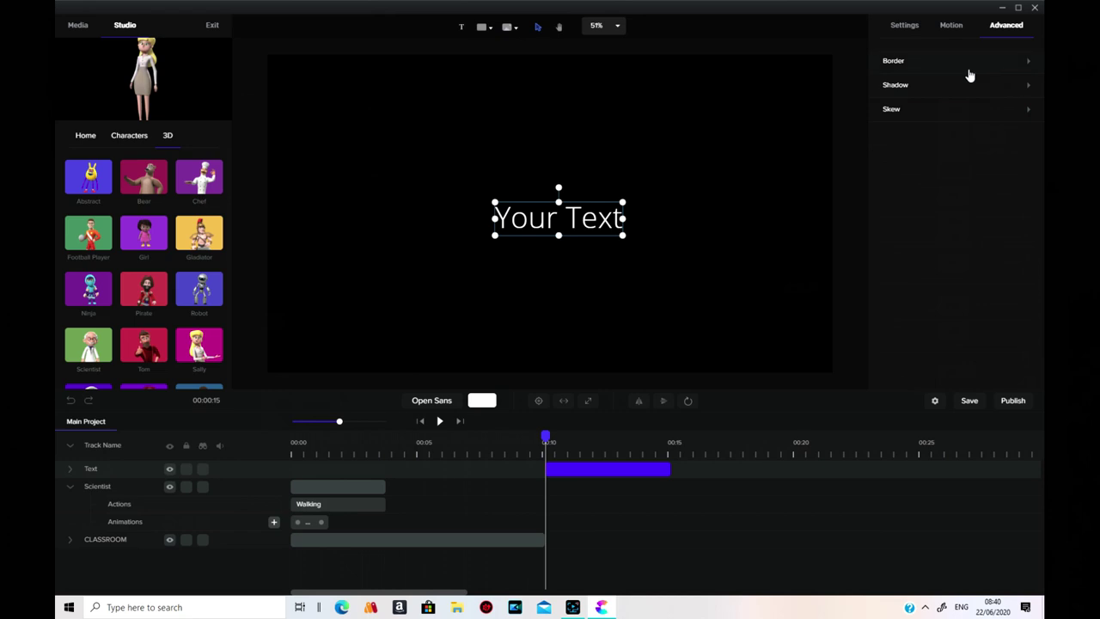
click(1027, 67)
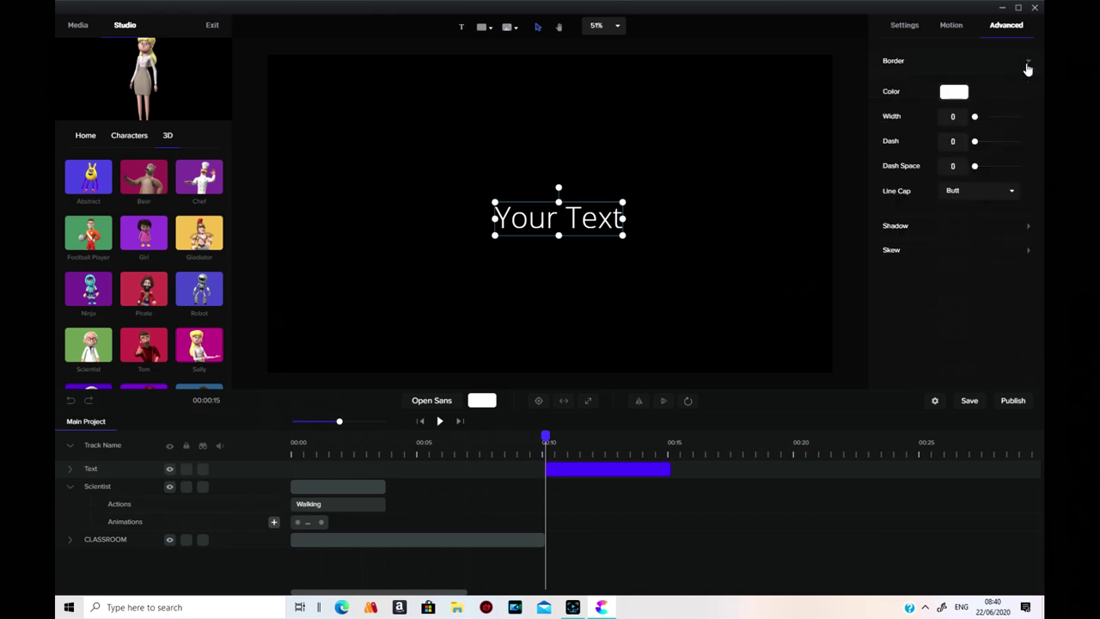
Step: Set the text border's color to #D1C717 and its width to 19
click(961, 94)
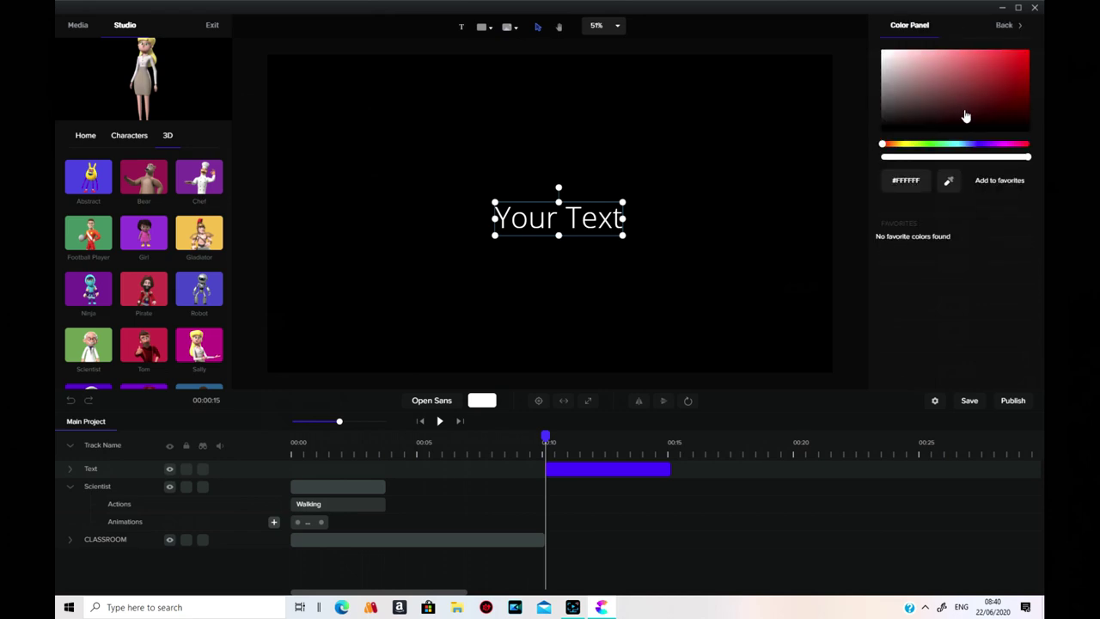
click(905, 146)
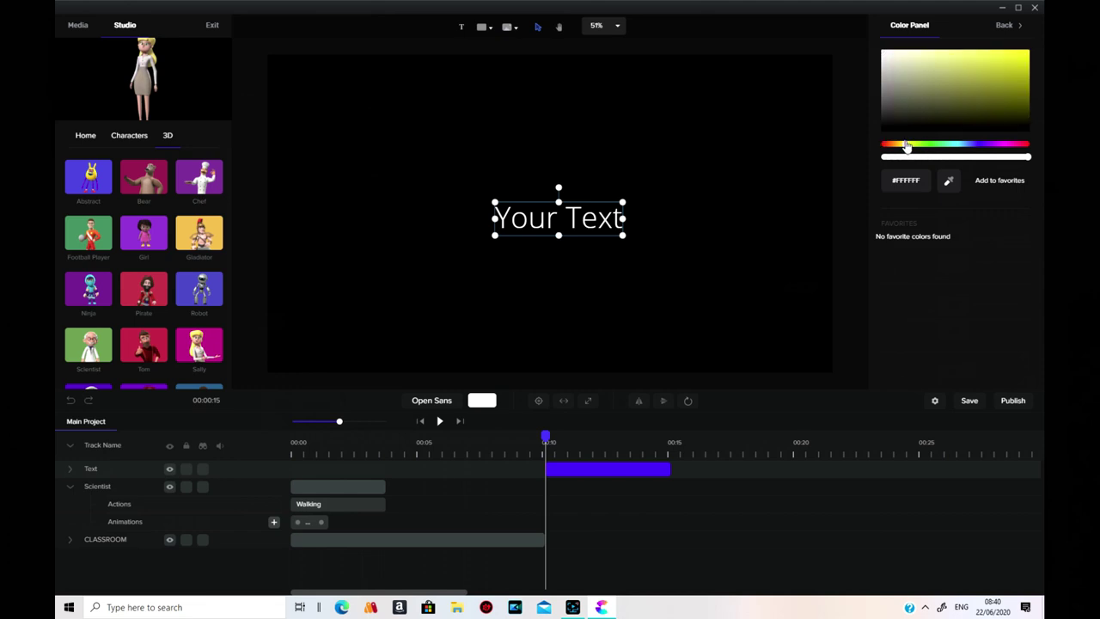
click(1013, 66)
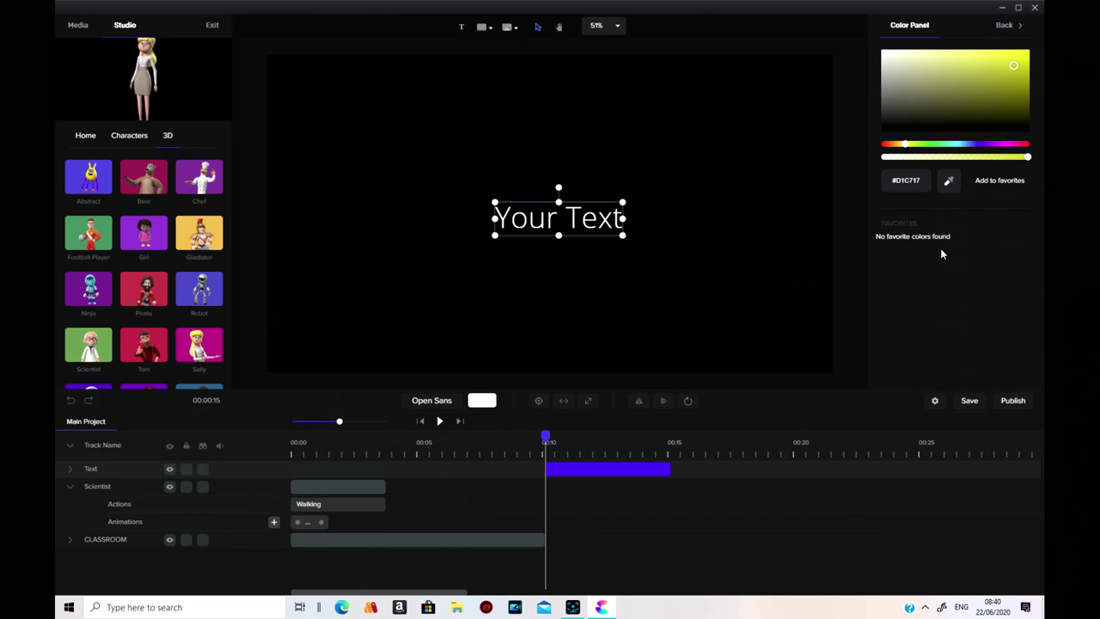
click(1003, 26)
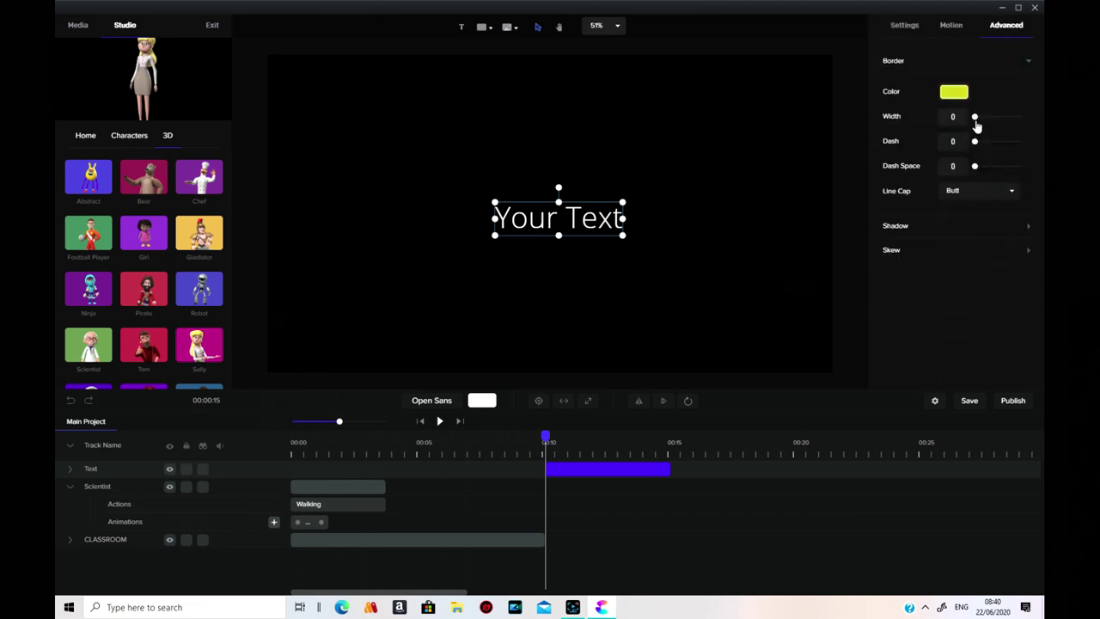
mouse_move(977, 126)
mouse_down()
mouse_move(1031, 128)
mouse_move(983, 128)
mouse_move(988, 140)
mouse_move(1015, 141)
mouse_move(971, 141)
mouse_up()
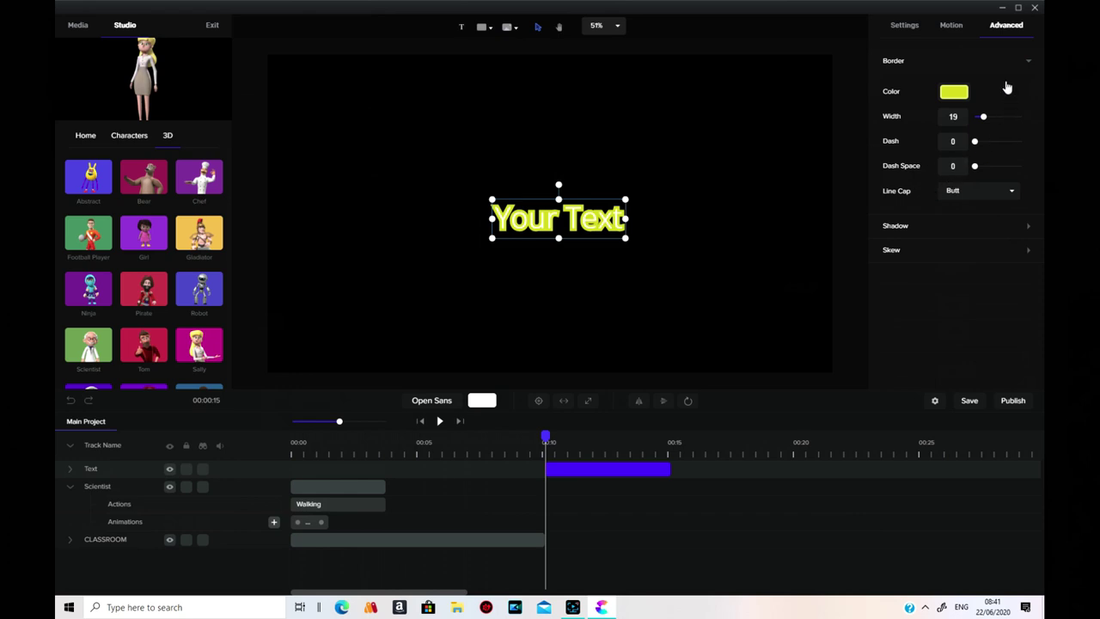
Step: Apply the Slide Right entrance motion to the text and play it
click(953, 27)
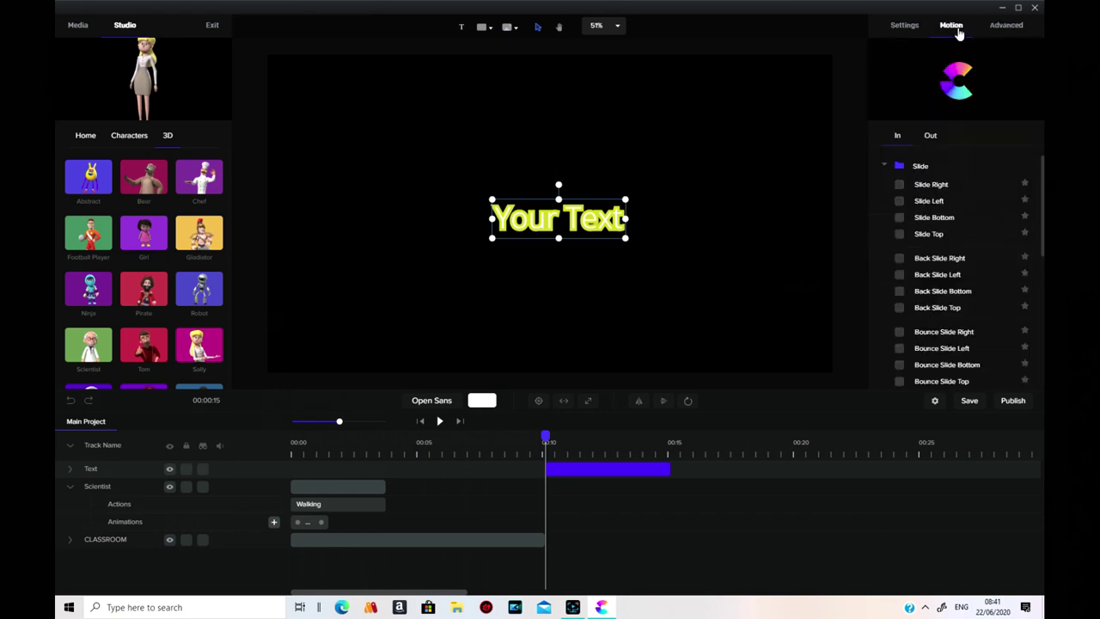
click(899, 185)
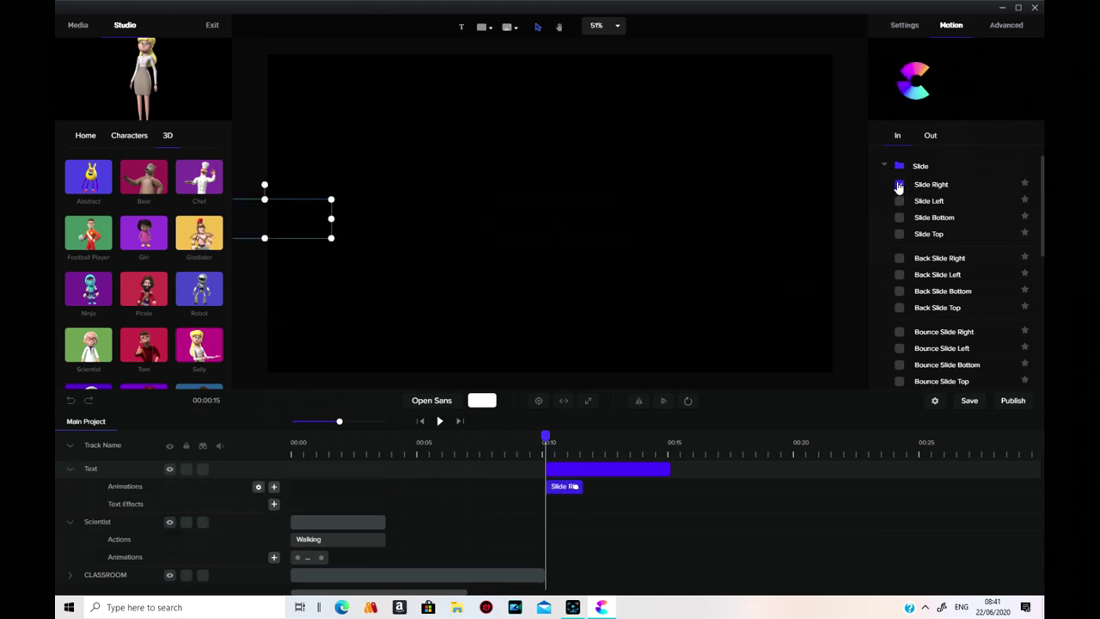
click(440, 422)
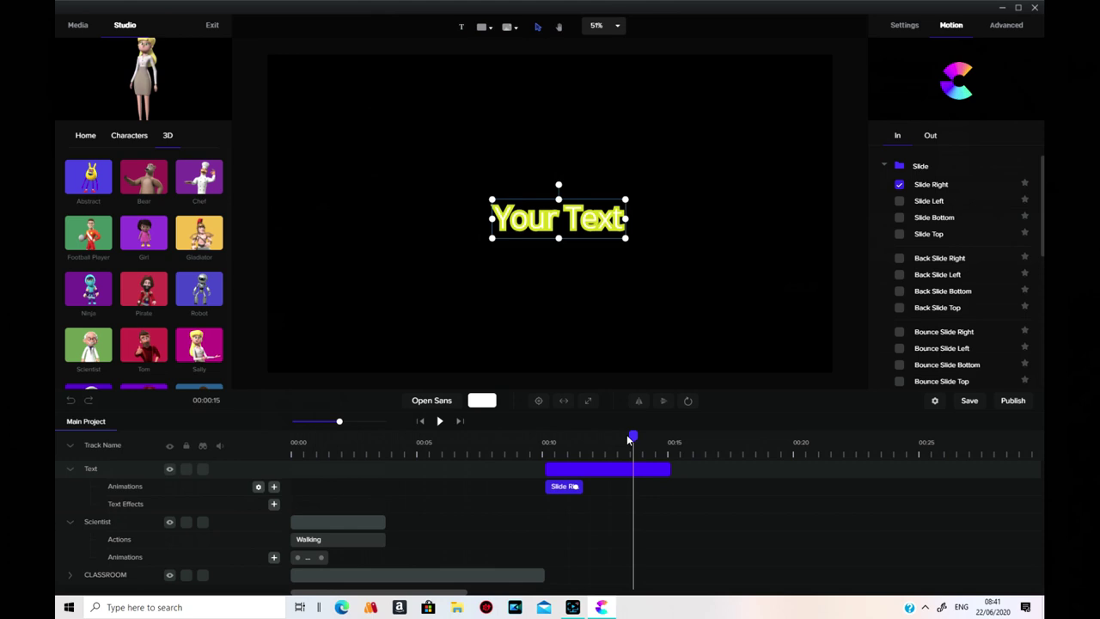
Step: Switch the text's entrance motion to Back Slide Right and play it from the 10-second mark
click(898, 260)
click(545, 444)
click(439, 422)
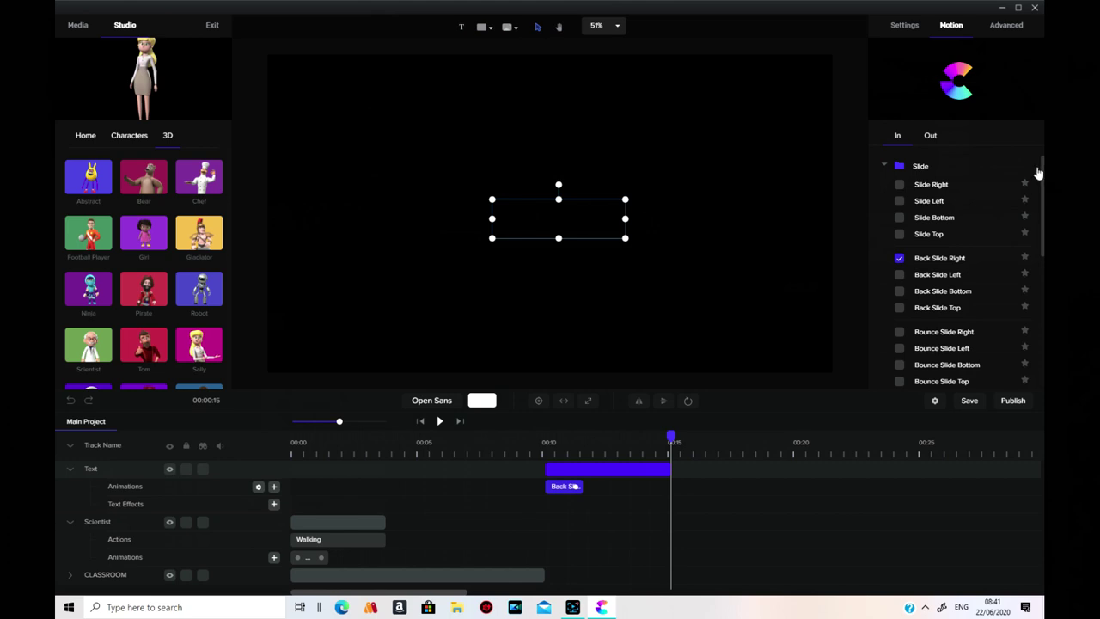
scroll(909, 196, down, 5)
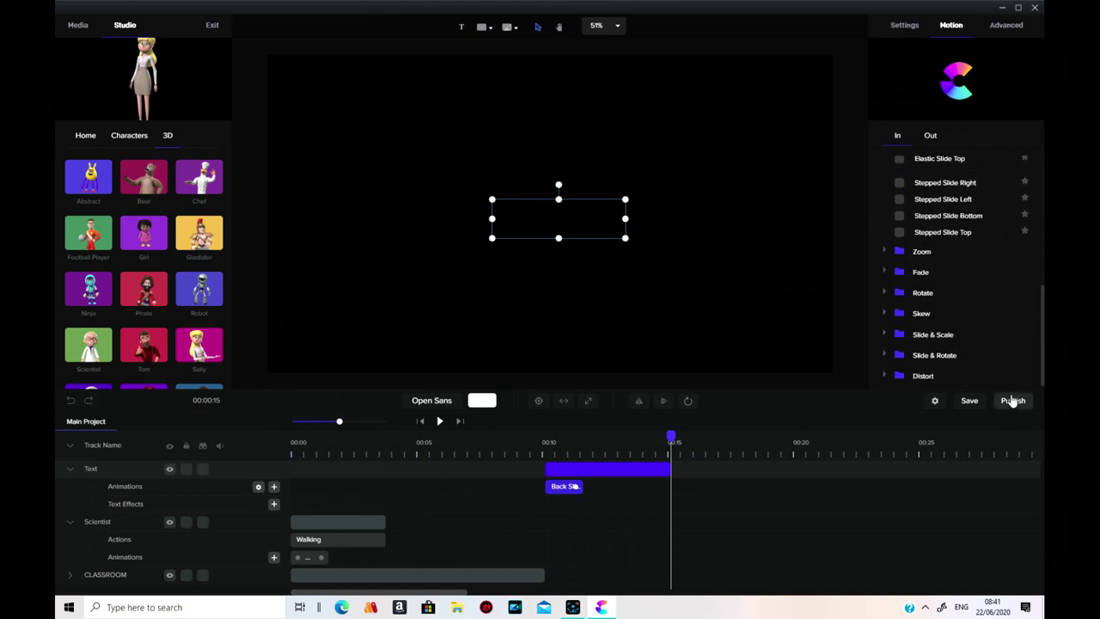
scroll(967, 333, up, 5)
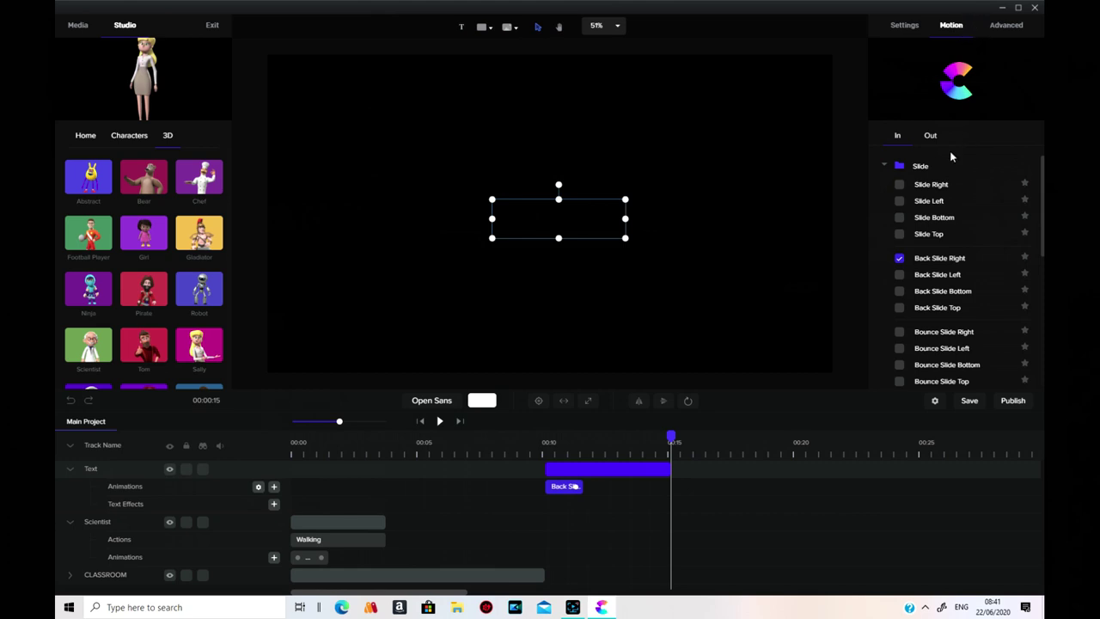
scroll(972, 287, down, 5)
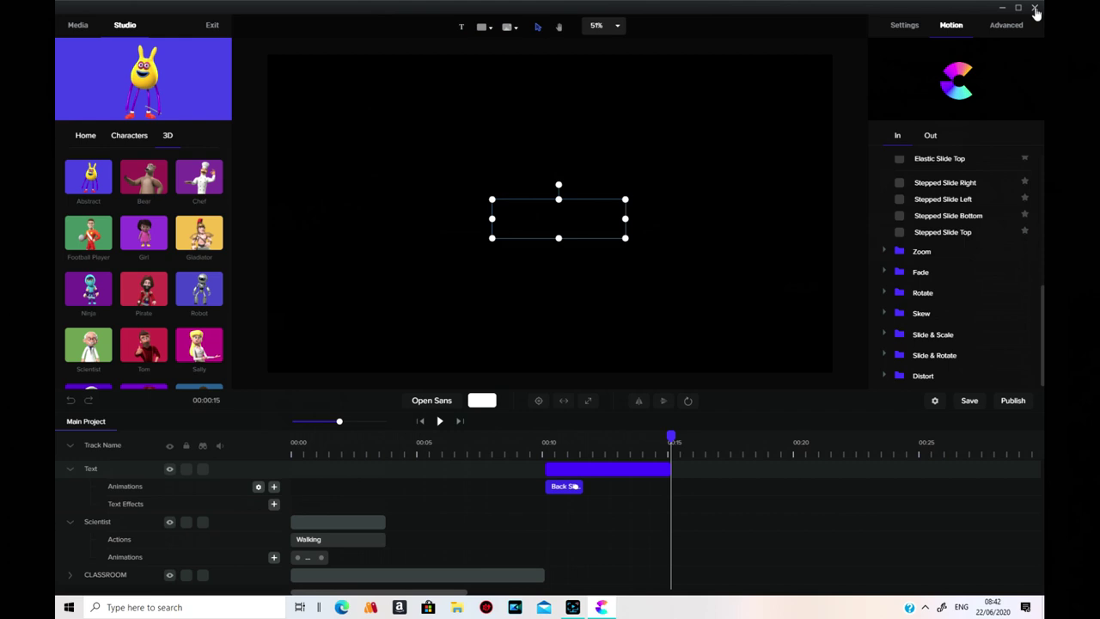
Step: Close the animation project window and switch to Screen Recorder
click(1036, 8)
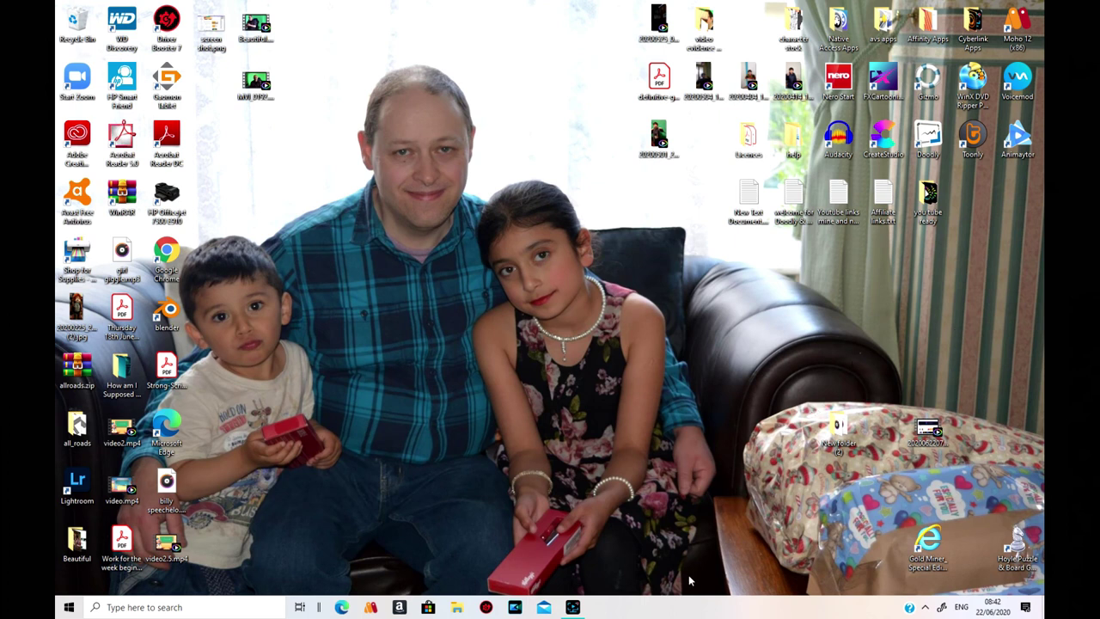
click(572, 606)
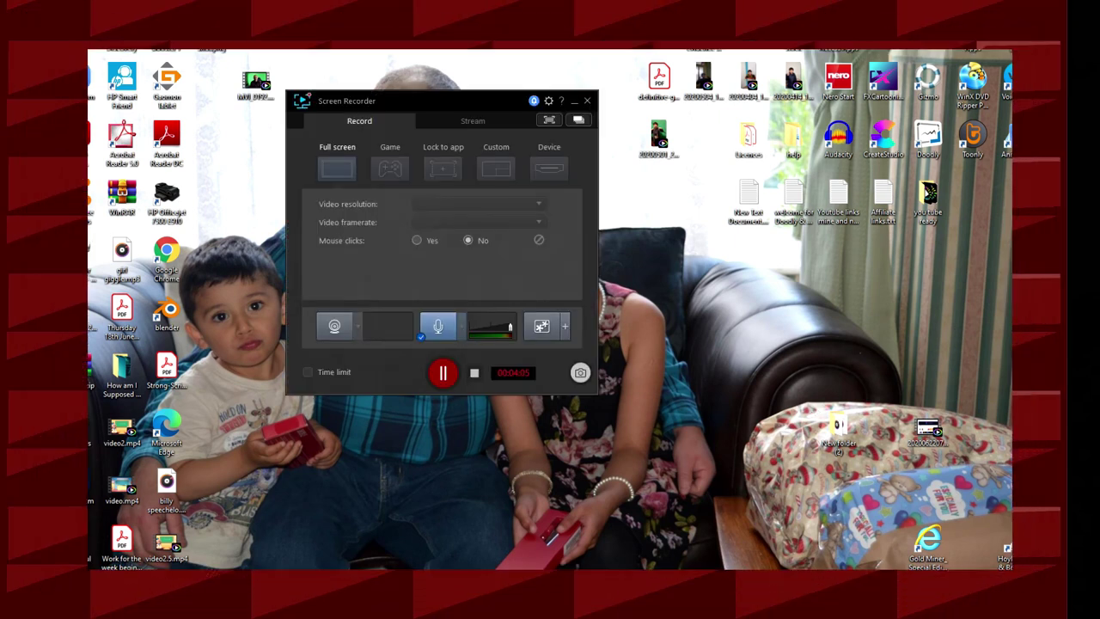